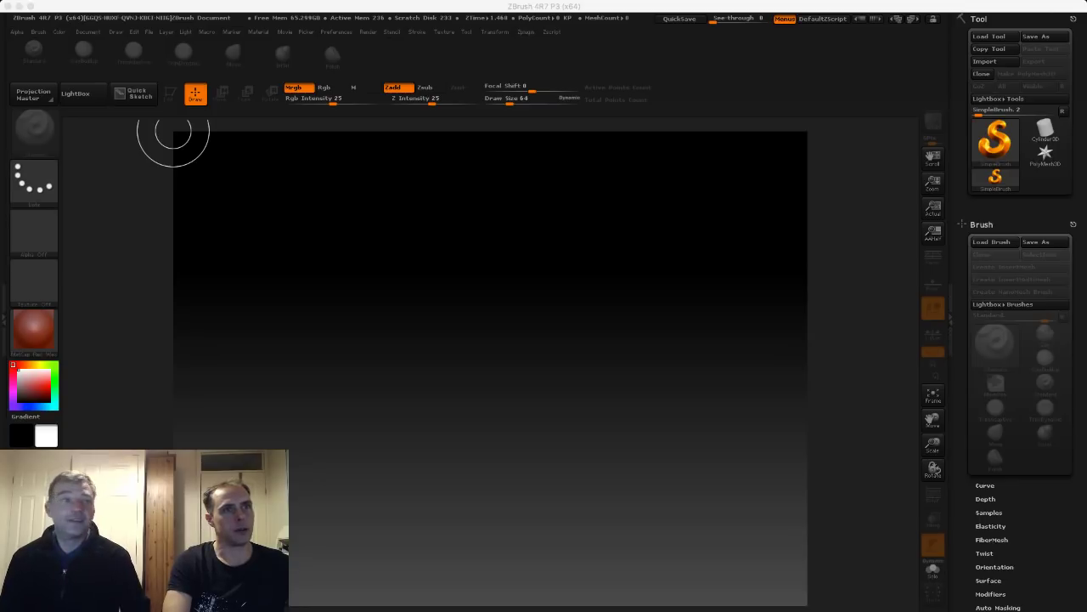
click(173, 131)
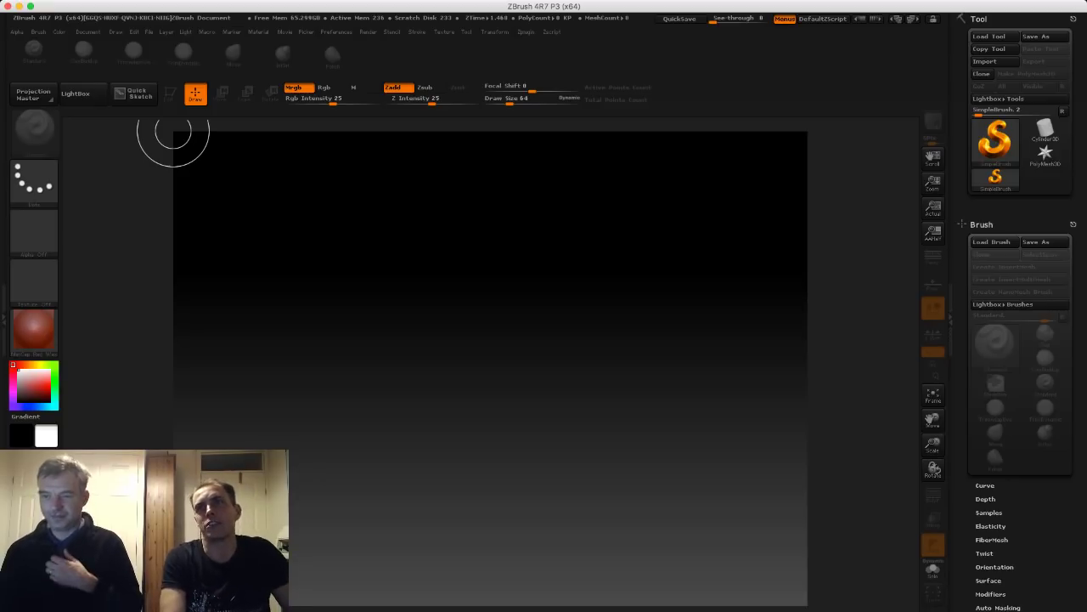
key(comma)
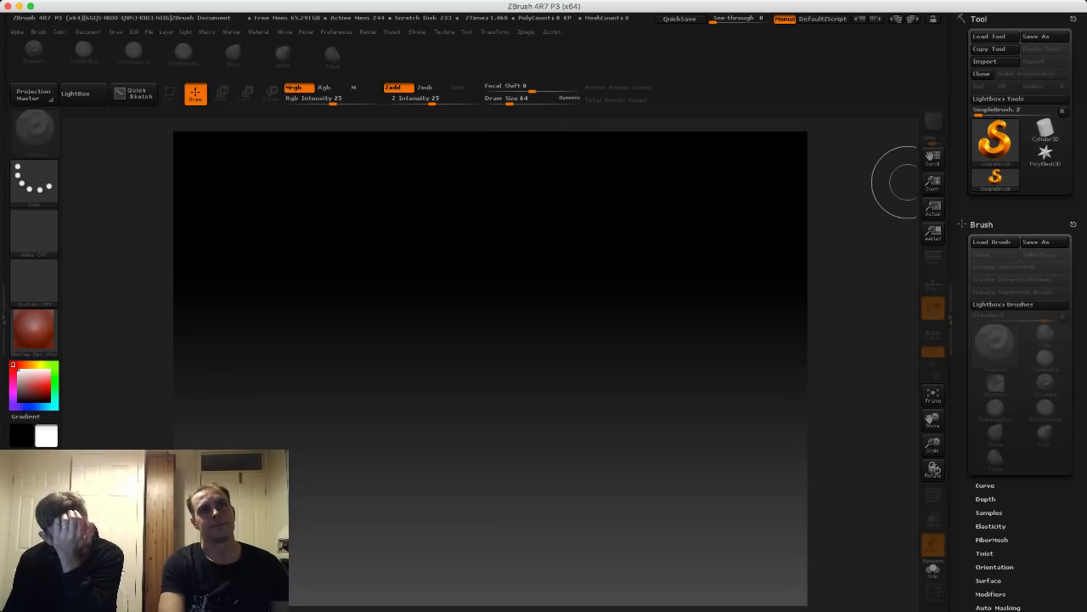
drag(962, 357, 962, 48)
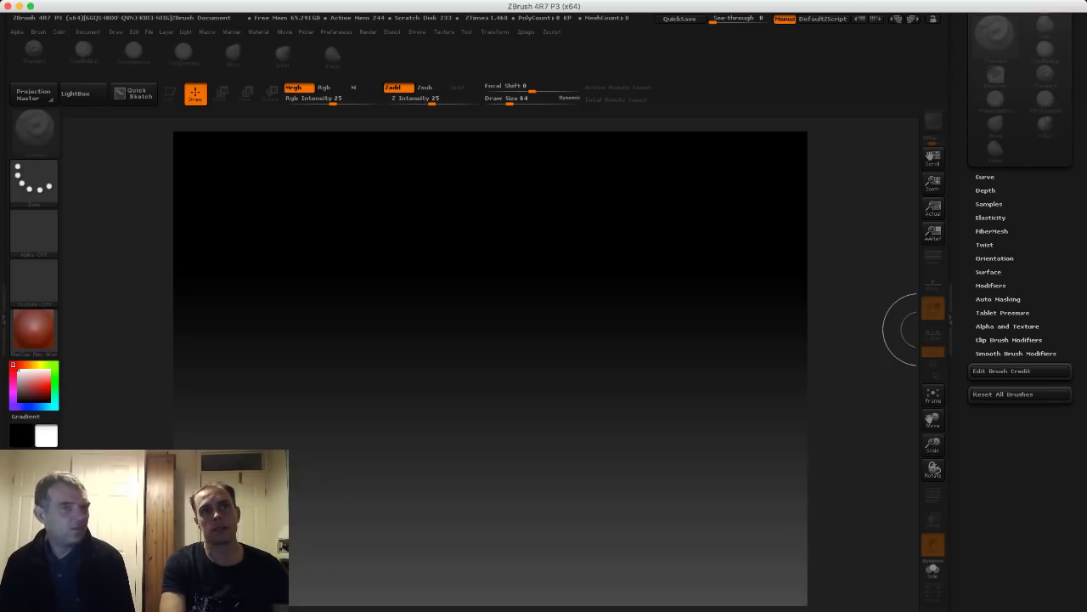
drag(963, 127, 963, 356)
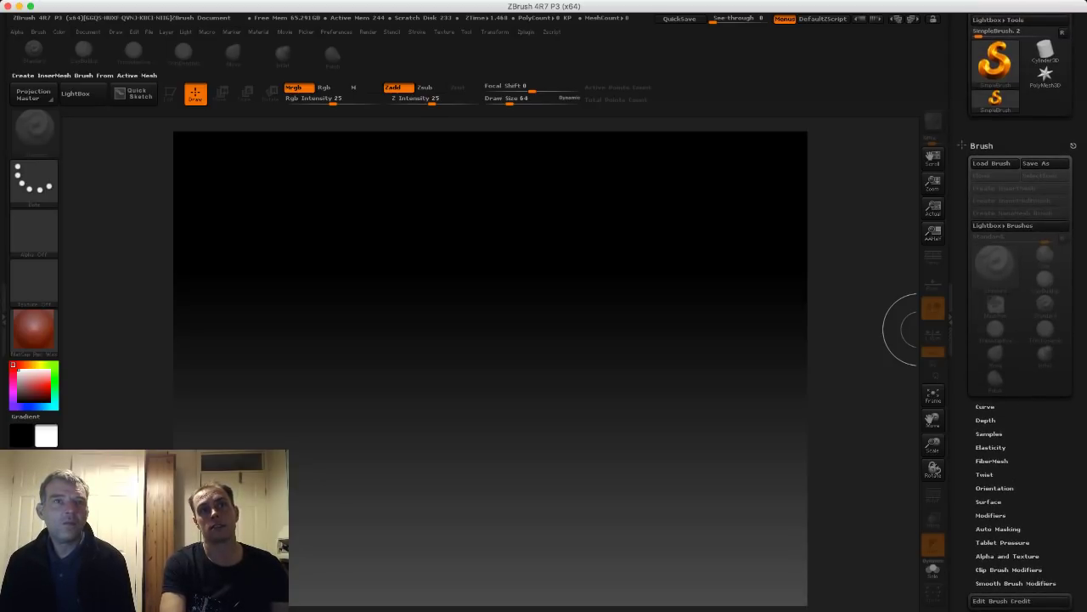
Choose the ZSphere tool, place a ZSphere in the upper middle of the canvas and enable Edit mode.
scroll(1019, 305, up, 3)
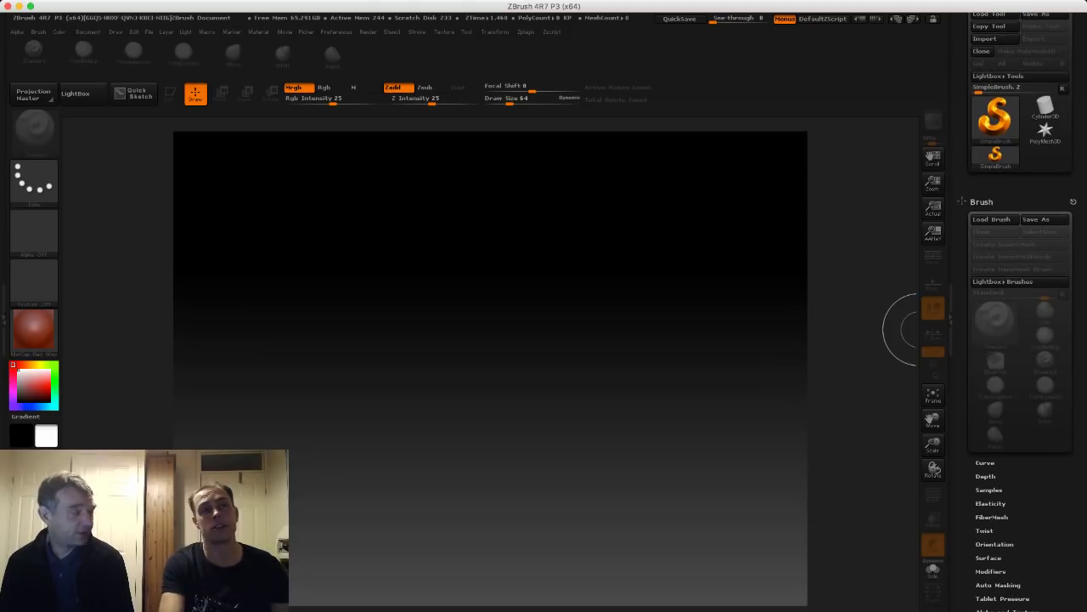
click(996, 121)
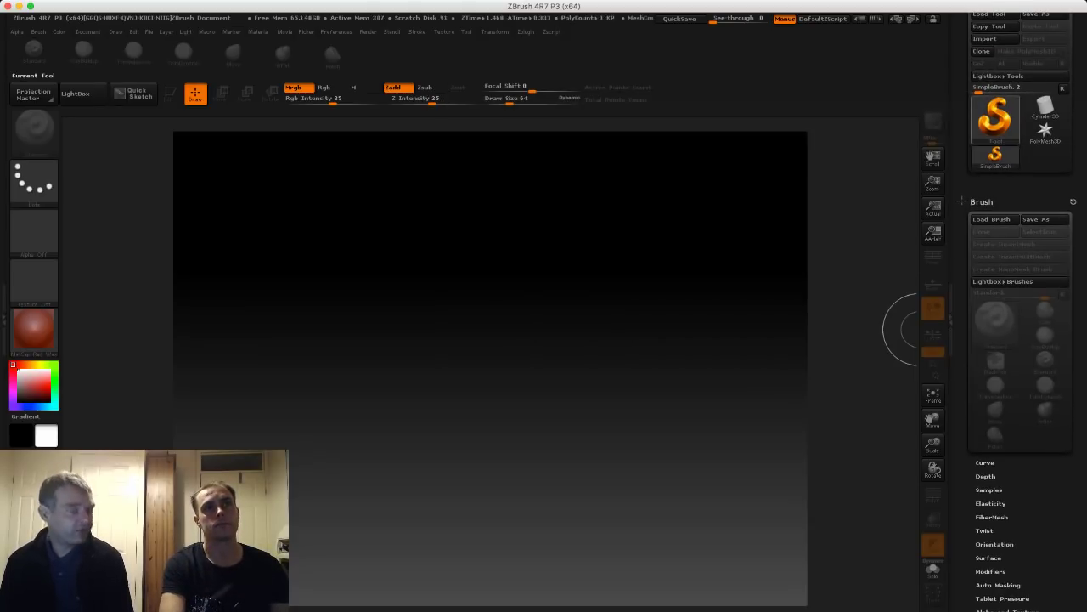
click(995, 121)
click(734, 191)
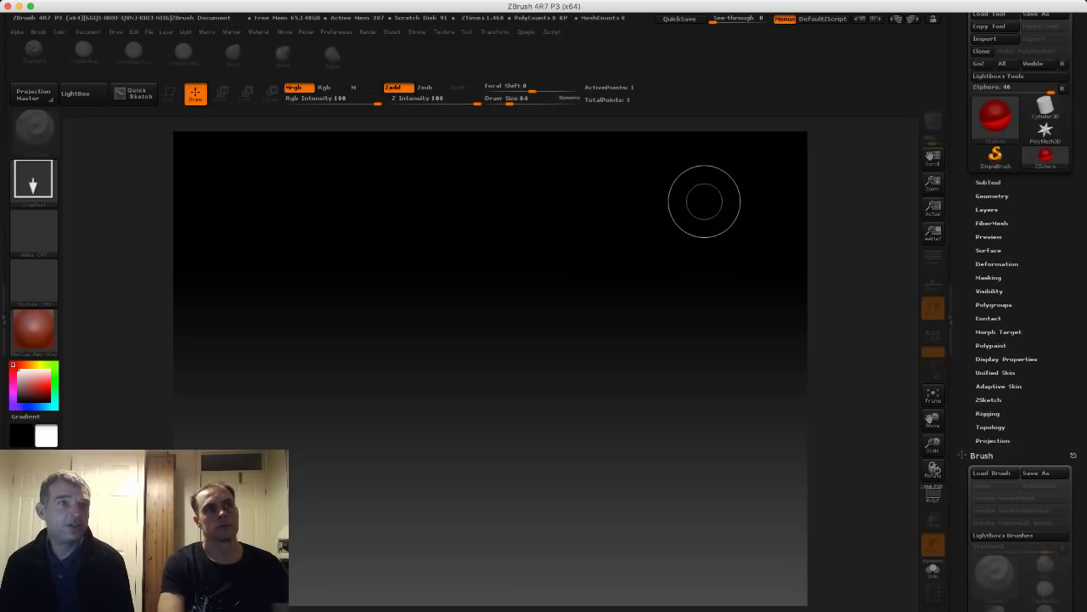
drag(495, 256, 496, 200)
key(t)
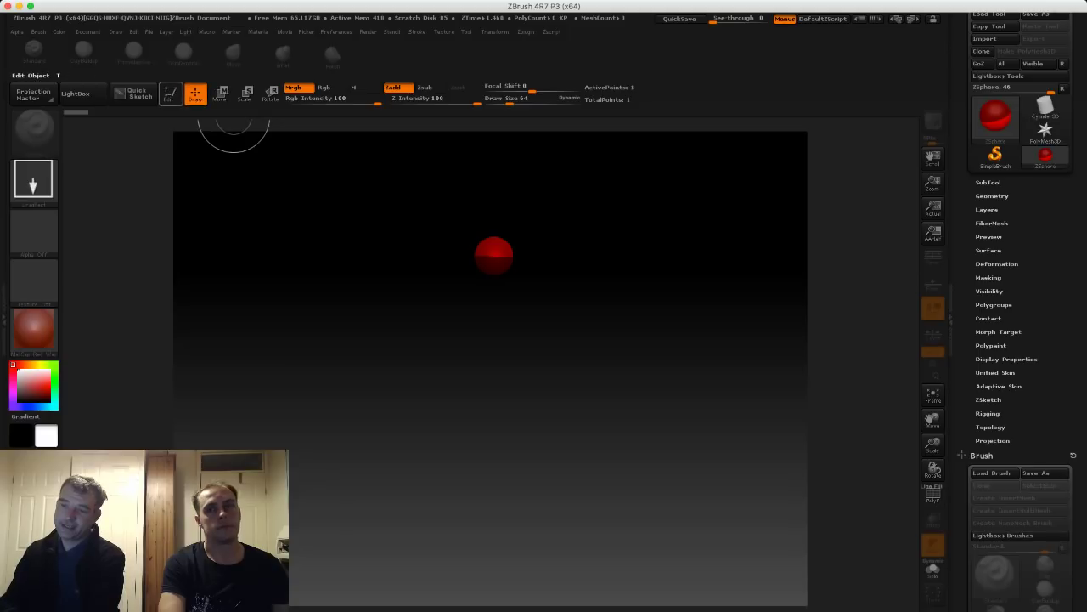
Add a smaller child ZSphere on the underside of the first one and move it slightly toward the back.
drag(495, 255, 468, 276)
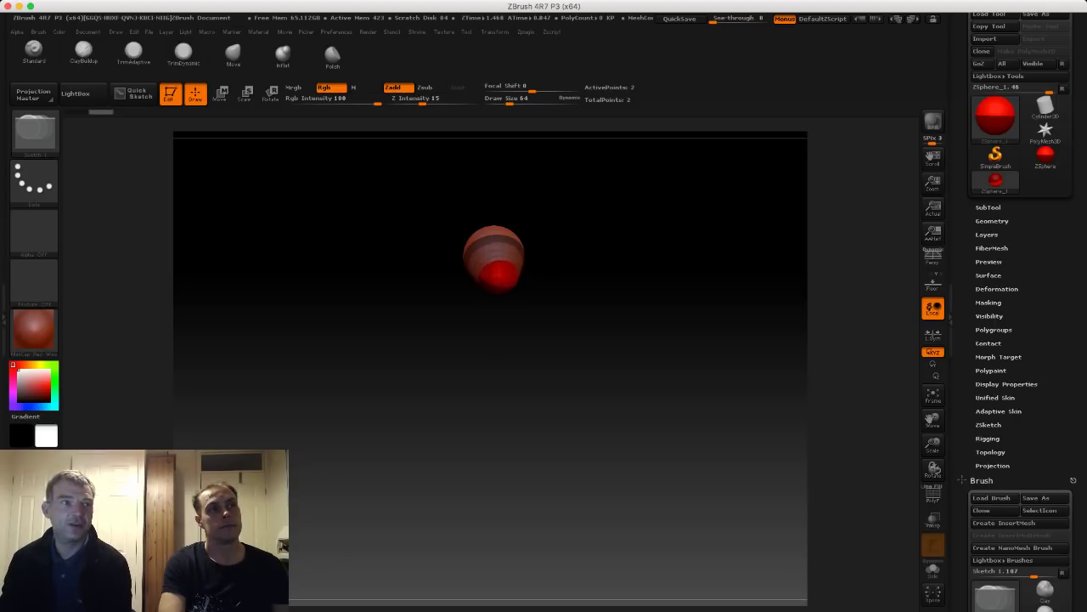
drag(365, 200, 301, 196)
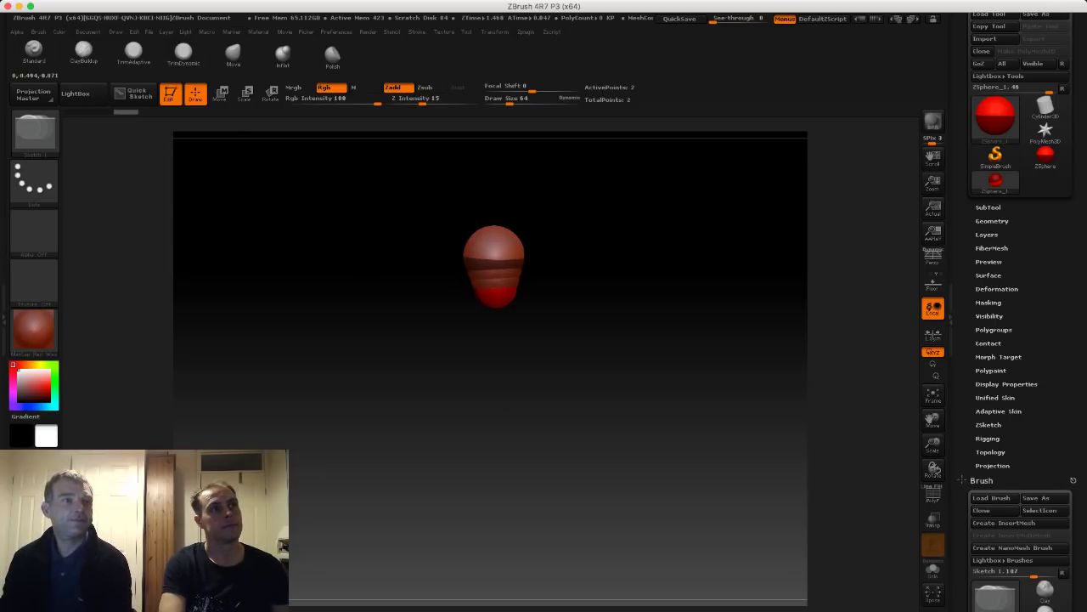
shift+drag(374, 228, 396, 238)
drag(320, 187, 266, 129)
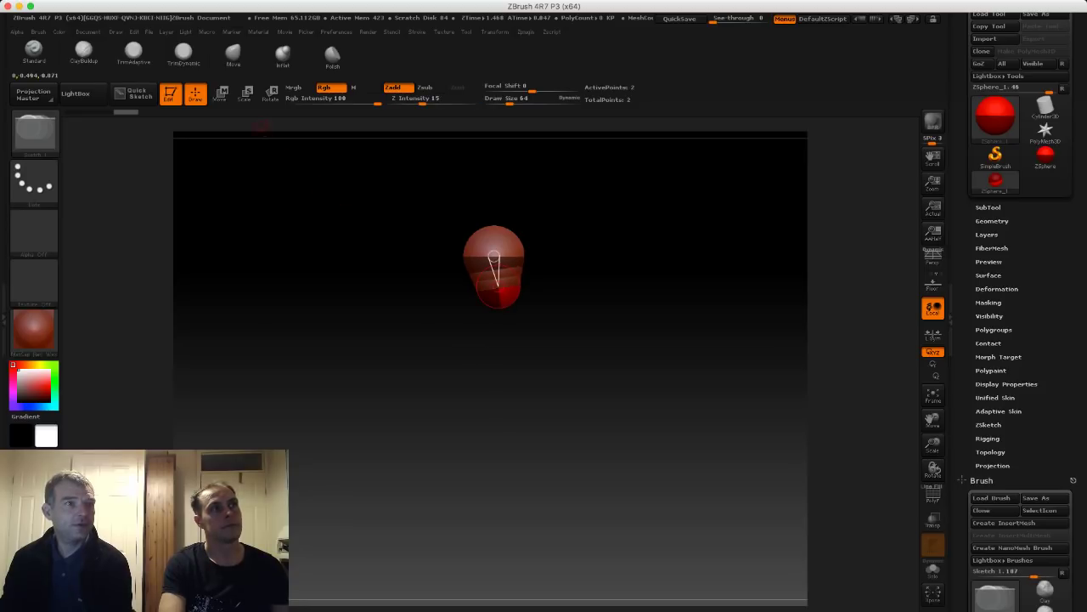
click(221, 94)
mouse_move(498, 294)
mouse_down()
mouse_move(519, 281)
mouse_move(510, 287)
mouse_up()
mouse_move(389, 267)
mouse_down()
mouse_move(399, 263)
mouse_move(369, 257)
mouse_move(427, 275)
mouse_move(398, 296)
mouse_move(406, 274)
mouse_up()
Add a mirrored pair of ZSpheres on the lower ZSphere to start the shoulders.
click(196, 94)
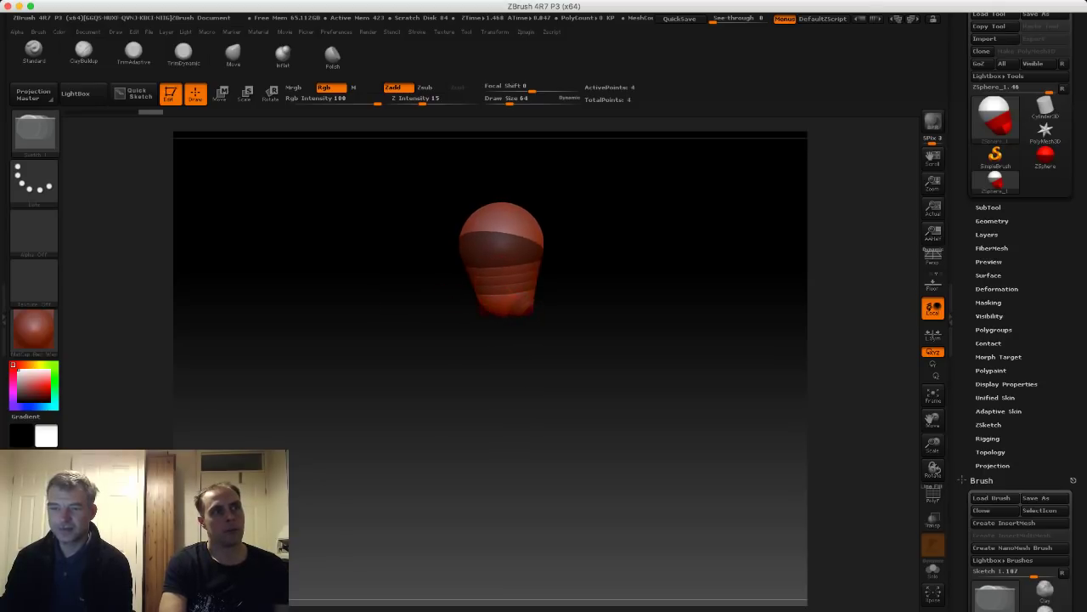
drag(525, 306, 540, 317)
drag(371, 251, 281, 173)
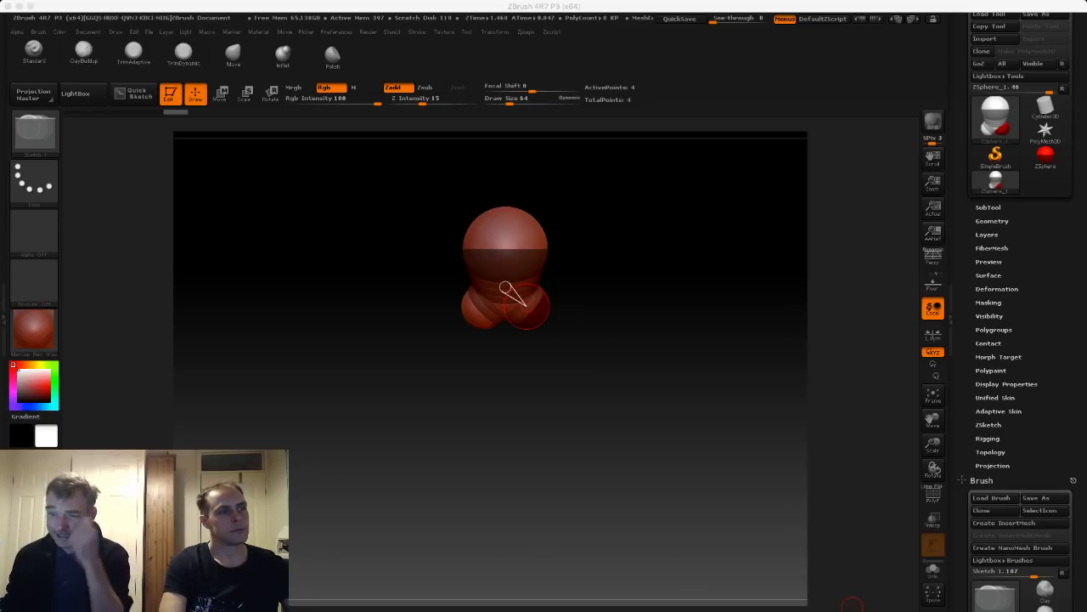
click(852, 605)
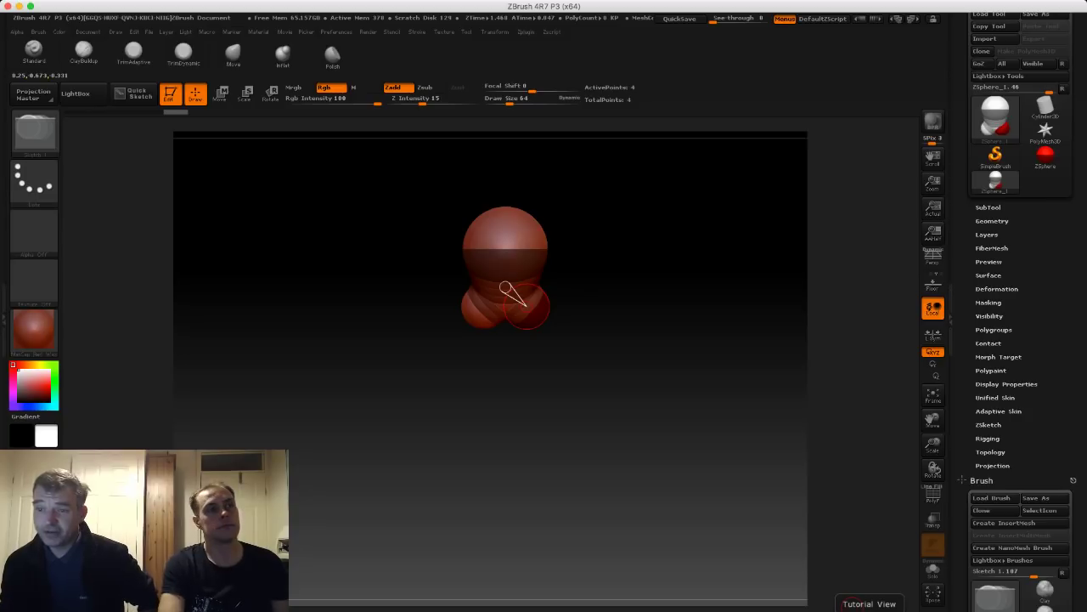
drag(391, 256, 414, 247)
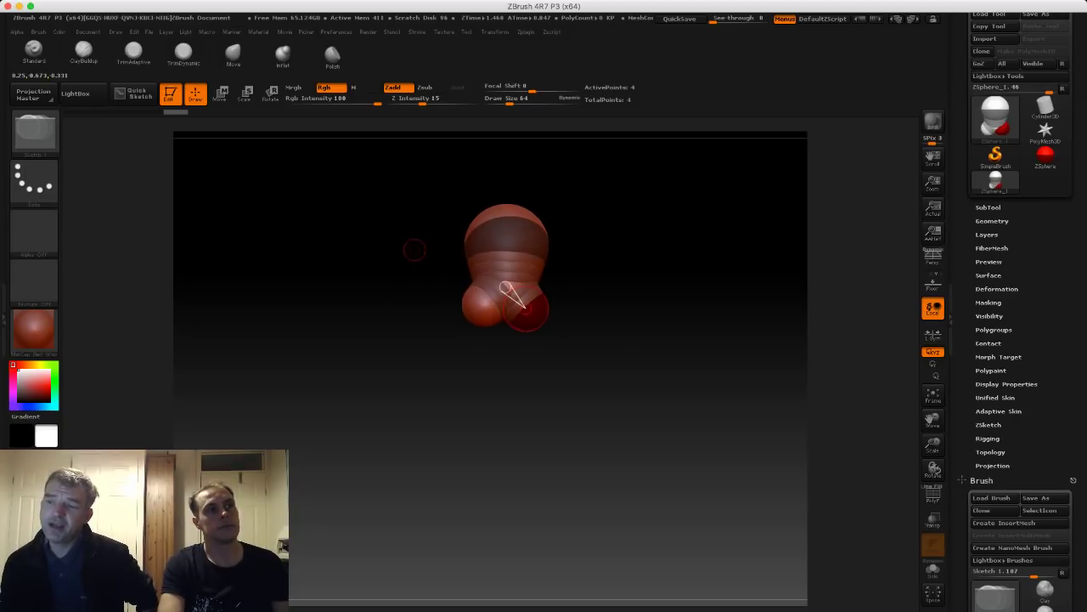
shift+drag(436, 299, 444, 312)
drag(543, 315, 548, 316)
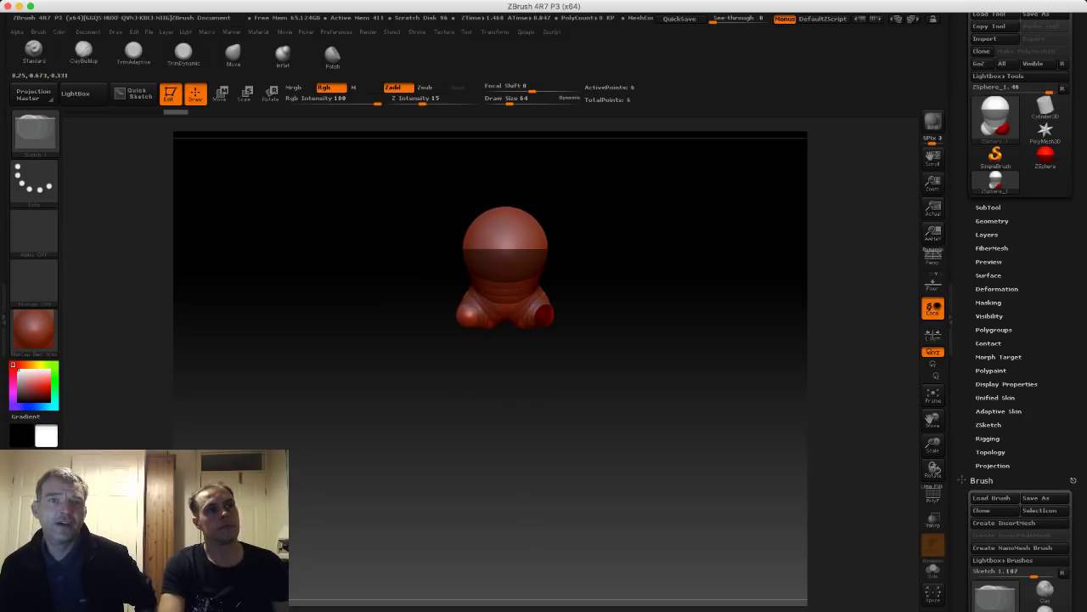
key(ctrl+z)
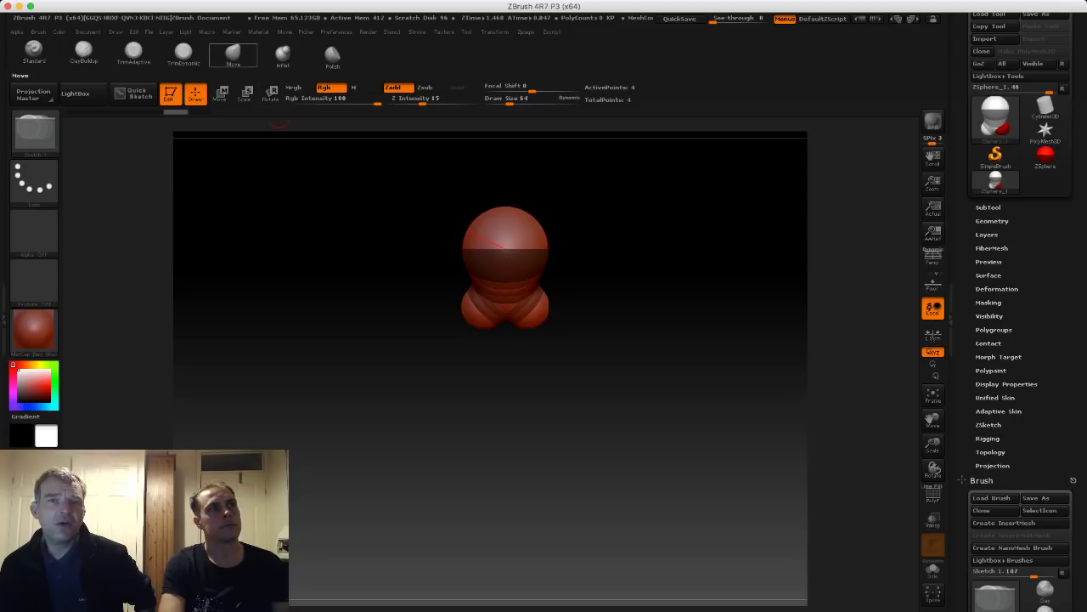
drag(538, 319, 542, 322)
key(ctrl+z)
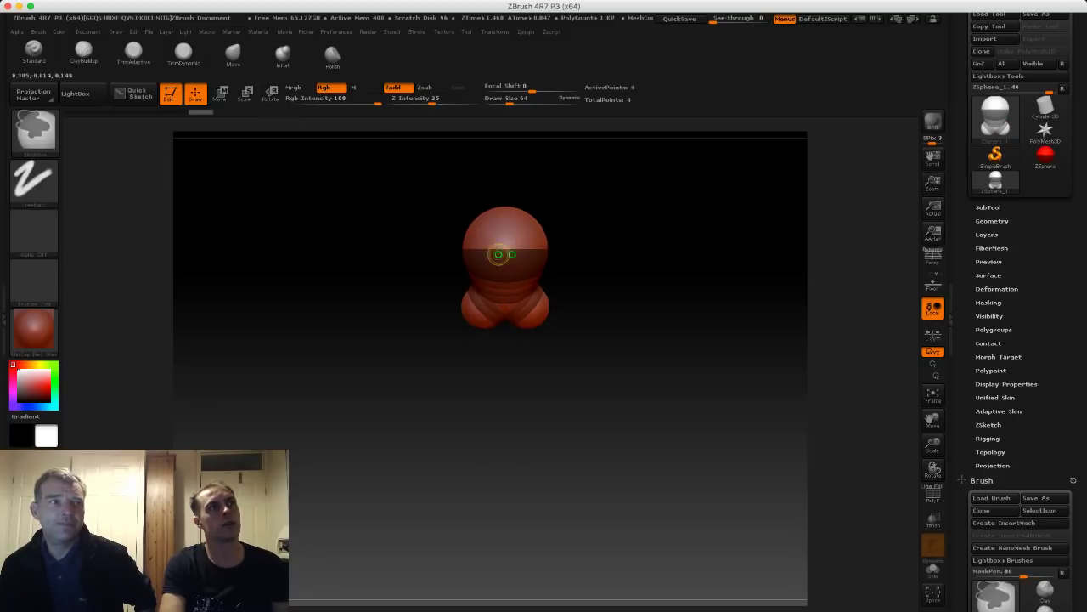
Move the mirrored shoulder ZSpheres outward and slightly up, away from the chest.
click(221, 94)
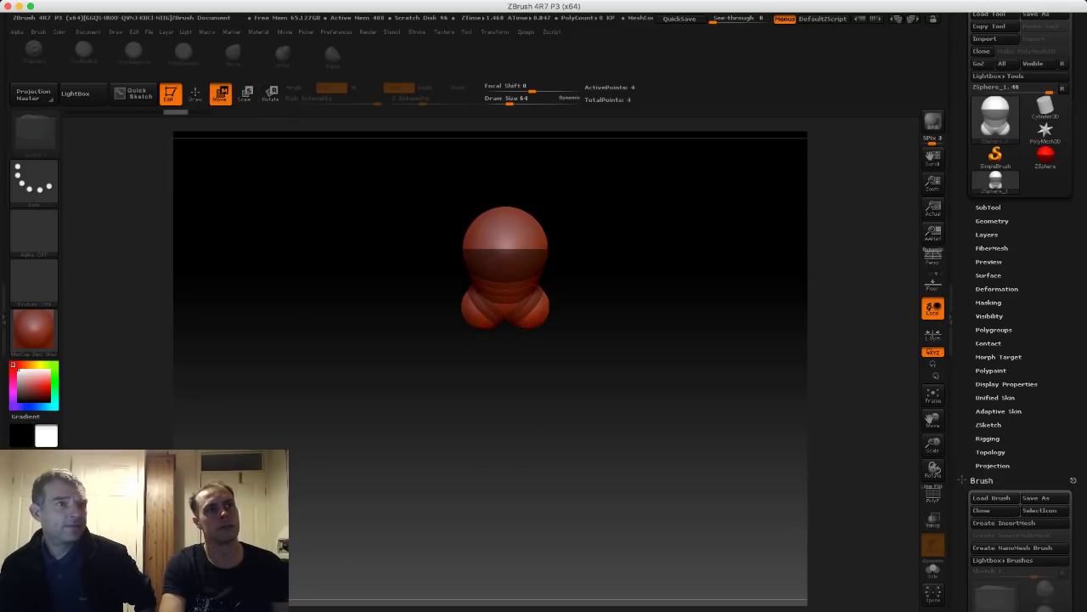
drag(531, 310, 548, 306)
drag(520, 374, 516, 346)
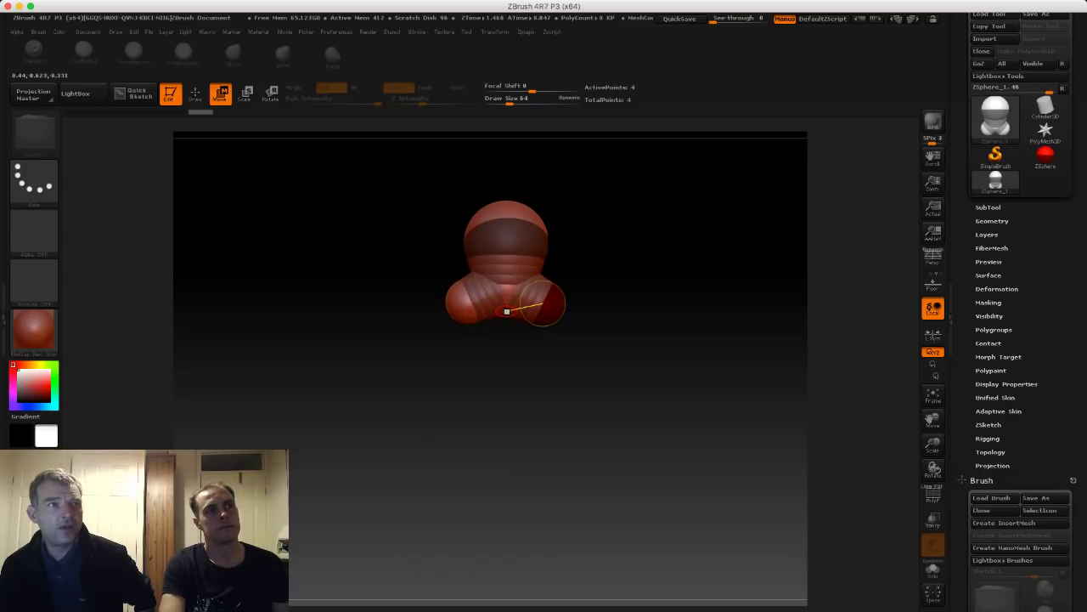
mouse_move(507, 307)
mouse_down()
mouse_move(507, 330)
mouse_move(506, 300)
mouse_move(510, 318)
mouse_up()
key(super+z)
Add a ZSphere under the chest between the shoulders and move it down to form the torso.
key(q)
mouse_move(416, 293)
mouse_down()
mouse_move(357, 276)
mouse_move(327, 246)
mouse_up()
click(220, 94)
drag(504, 287, 479, 422)
alt+drag(323, 352, 316, 328)
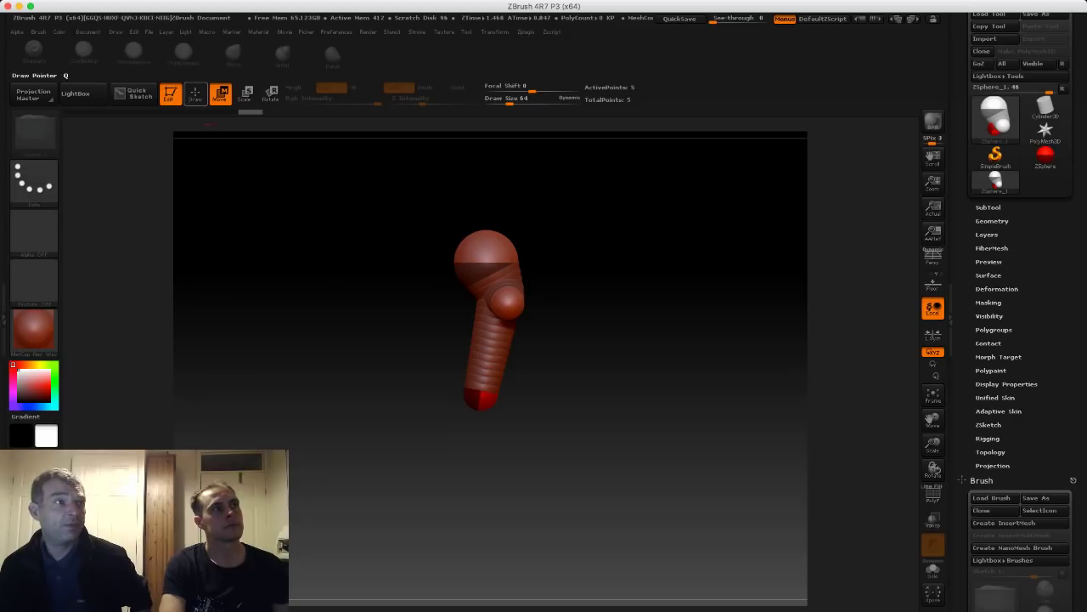
mouse_move(286, 245)
mouse_down()
mouse_move(327, 211)
mouse_move(293, 242)
mouse_up()
drag(472, 395, 470, 356)
Scale up the ZSphere at the lower end of the torso.
click(245, 94)
shift+drag(340, 289, 418, 327)
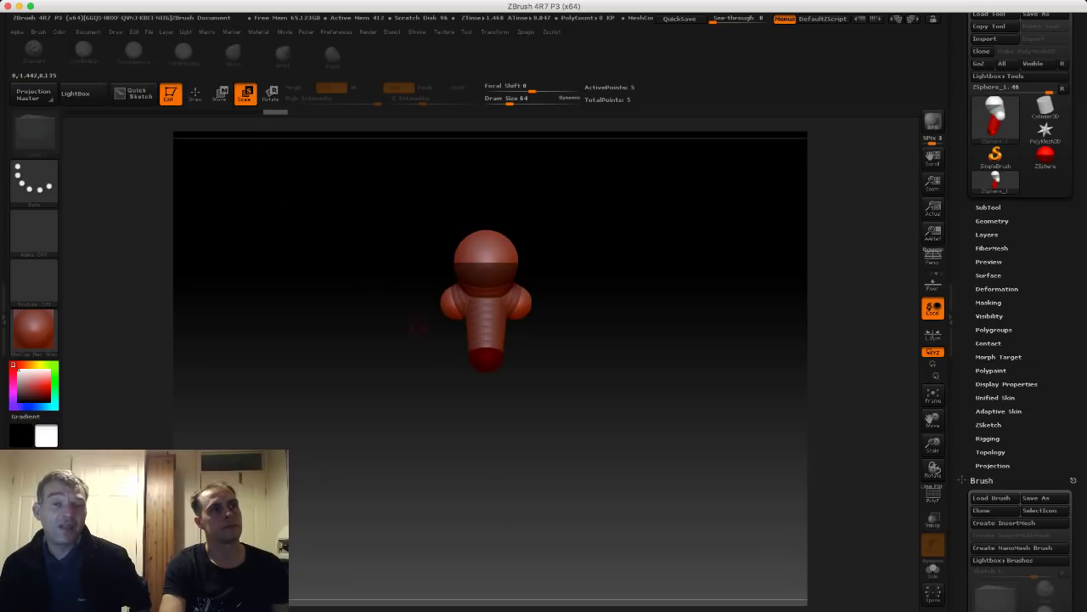
mouse_move(486, 357)
mouse_down()
mouse_move(503, 363)
mouse_move(488, 369)
mouse_up()
Add a ZSphere under the torso and move it far down to lengthen the body, then raise the head ZSphere slightly.
click(195, 94)
mouse_move(382, 297)
mouse_down()
mouse_move(315, 306)
mouse_move(269, 289)
mouse_up()
drag(487, 378, 492, 384)
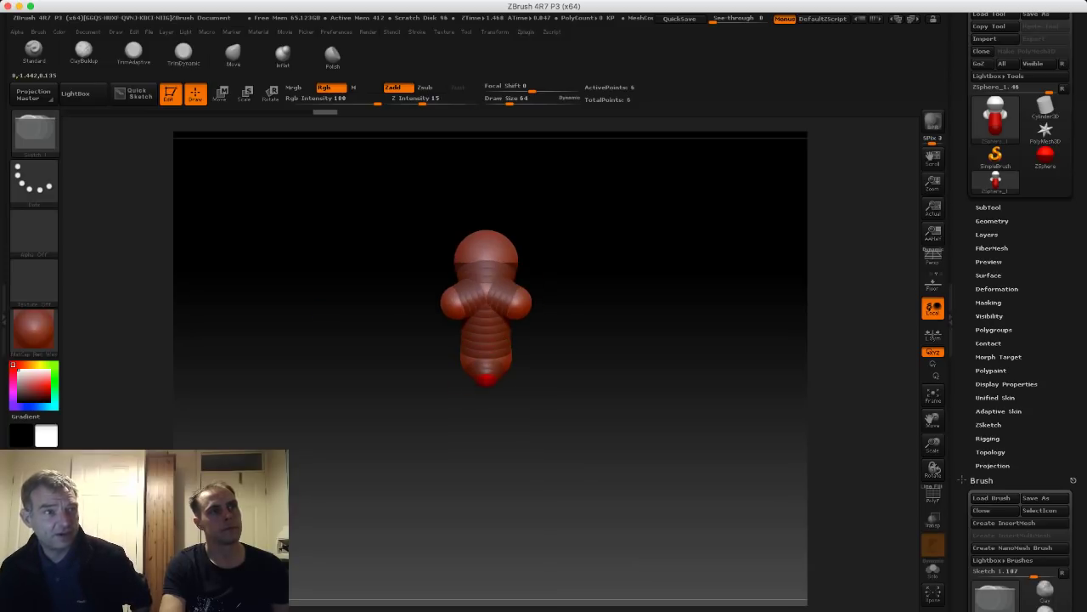
drag(246, 242, 315, 226)
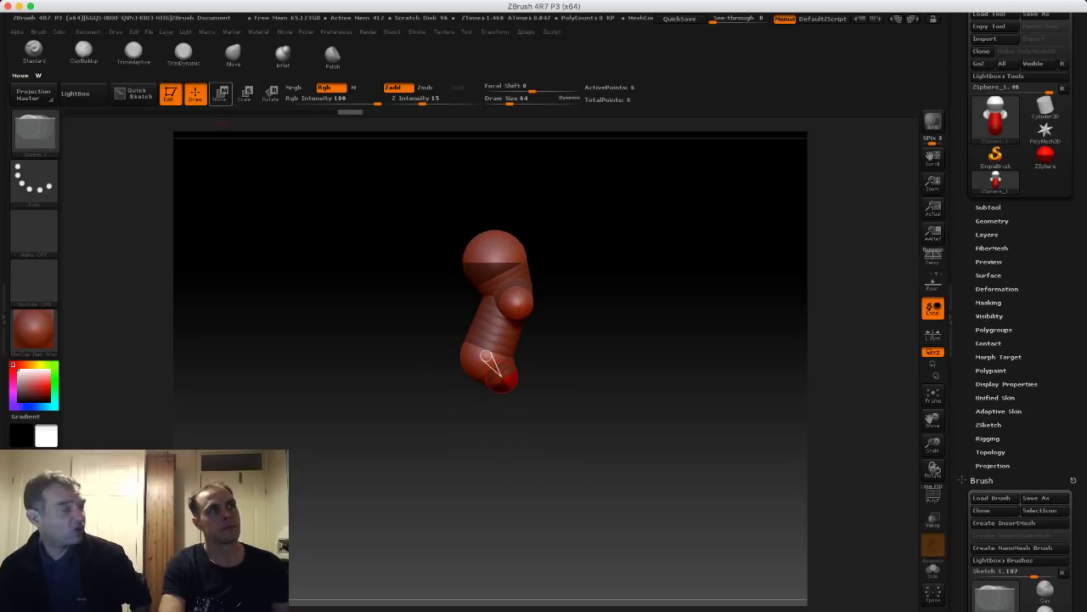
click(221, 95)
drag(497, 376, 501, 479)
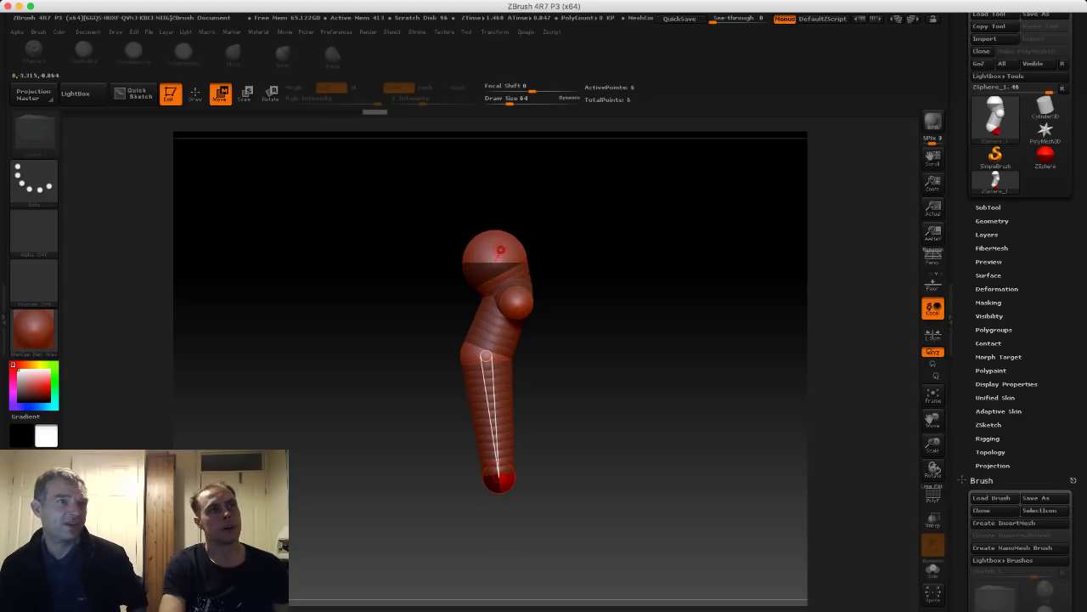
mouse_move(495, 248)
mouse_down()
mouse_move(471, 220)
mouse_move(494, 237)
mouse_up()
click(195, 94)
drag(374, 217, 433, 255)
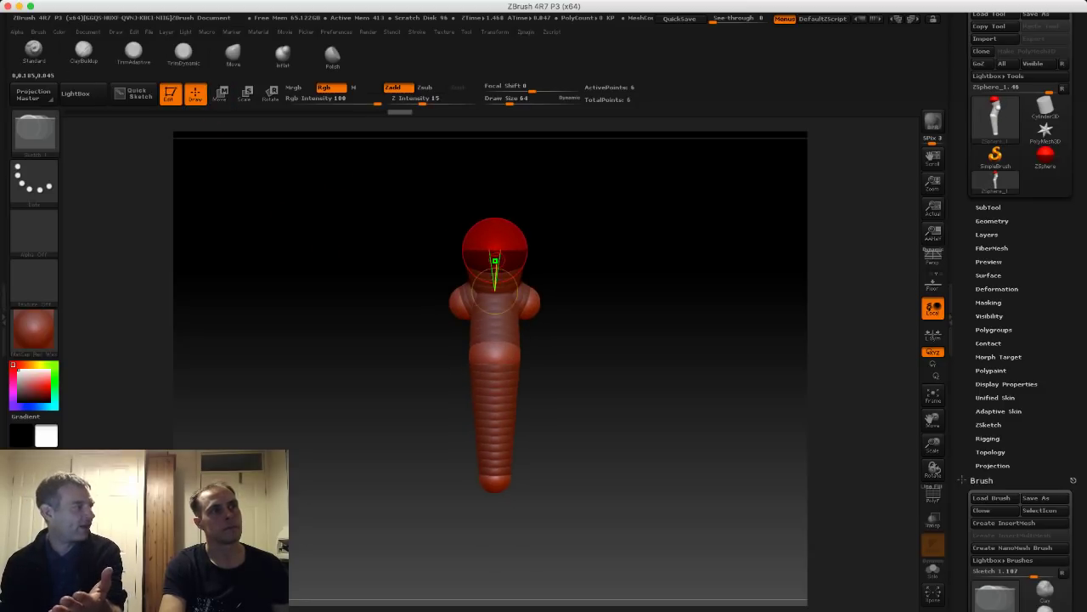
click(495, 290)
key(super+z)
drag(426, 236, 385, 238)
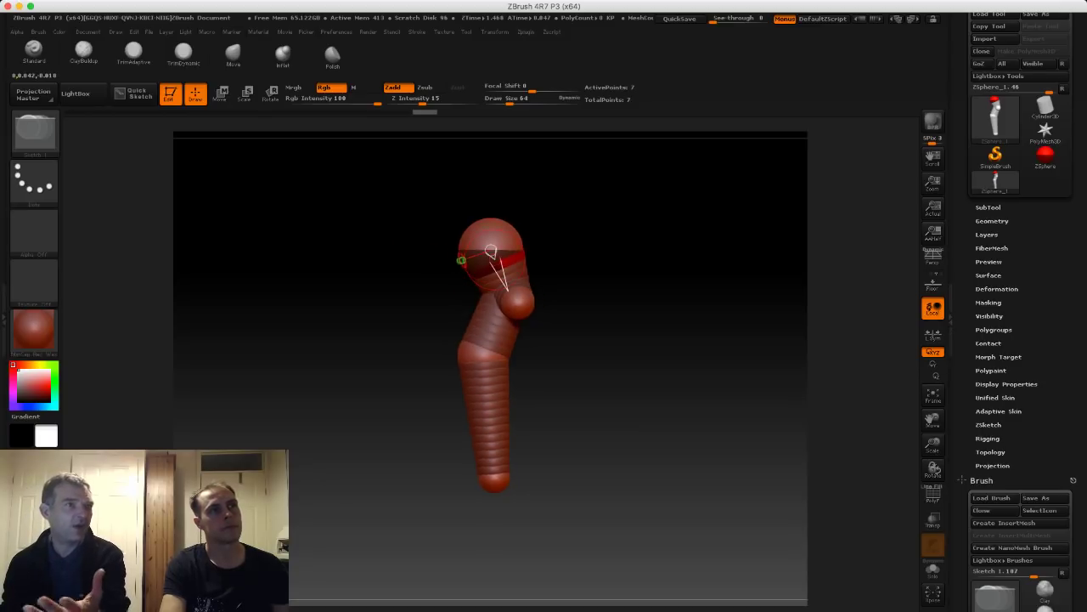
key(ctrl+z)
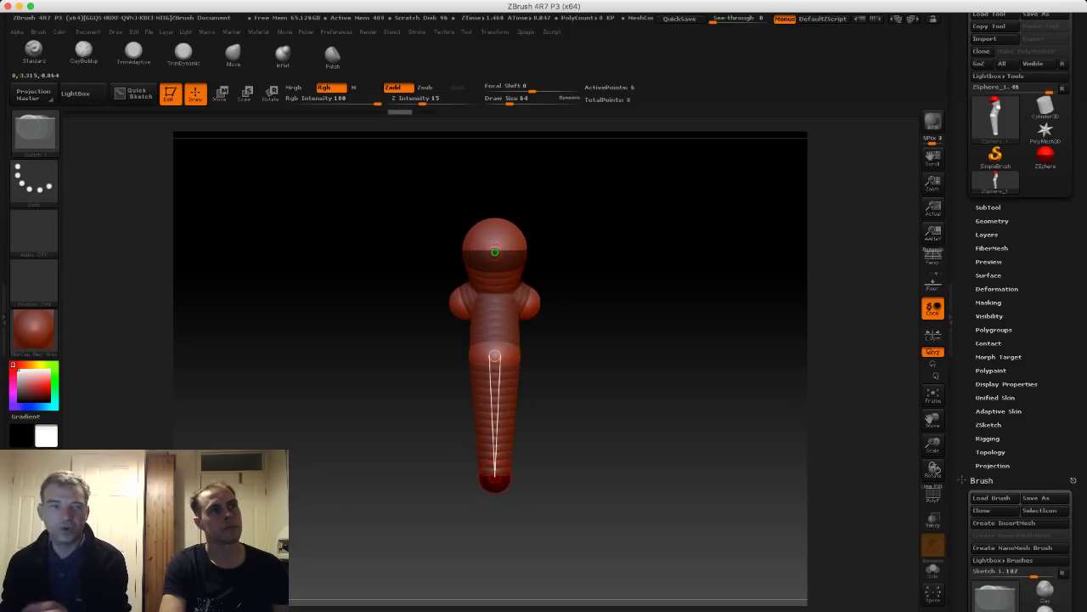
Add a small ZSphere on the front of the head and move it down to form the jaw.
shift+drag(424, 222, 365, 213)
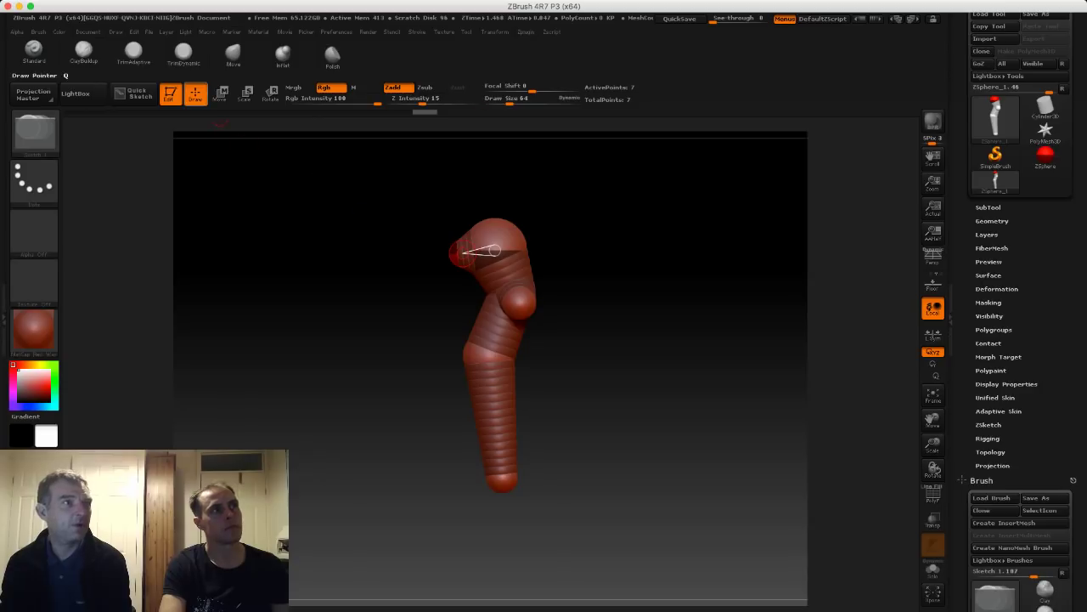
click(220, 94)
drag(456, 253, 458, 283)
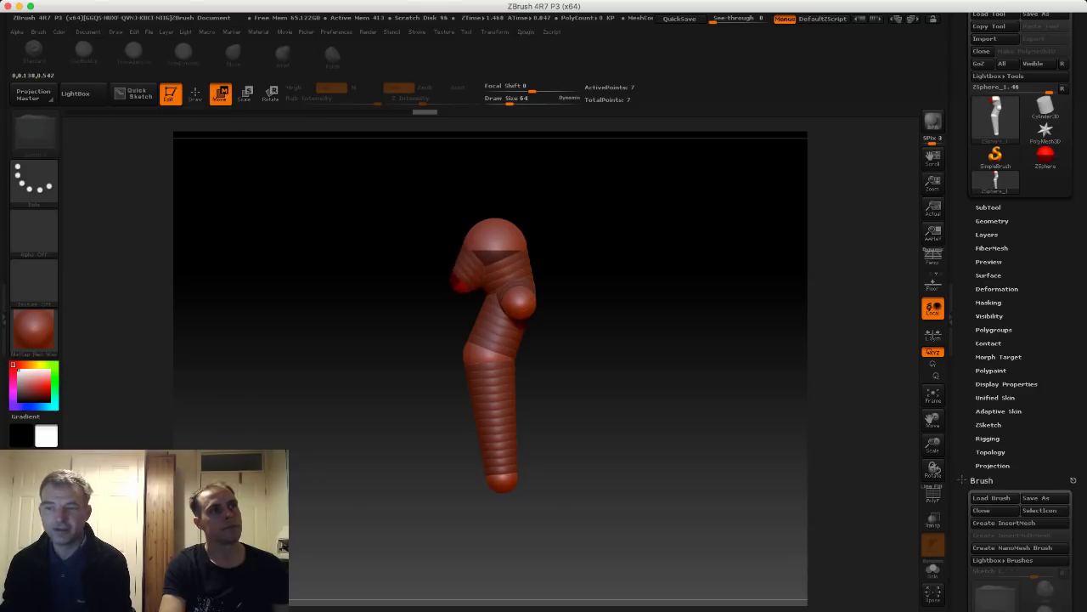
Add a ZSphere at the lower end of the torso and move it down slightly to form the pelvis.
drag(271, 299, 423, 347)
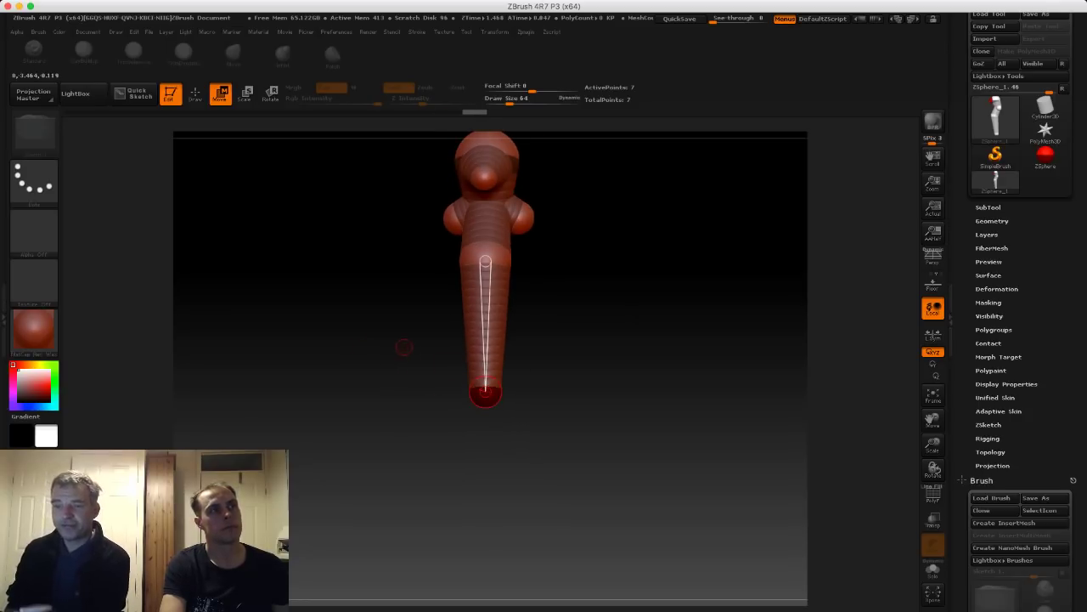
drag(404, 347, 383, 337)
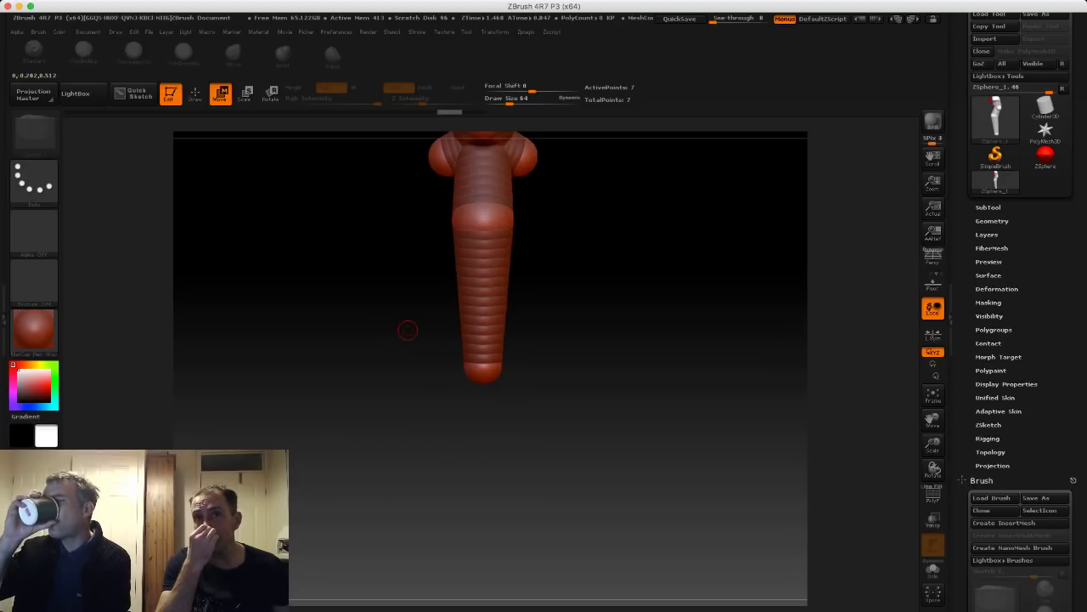
key(q)
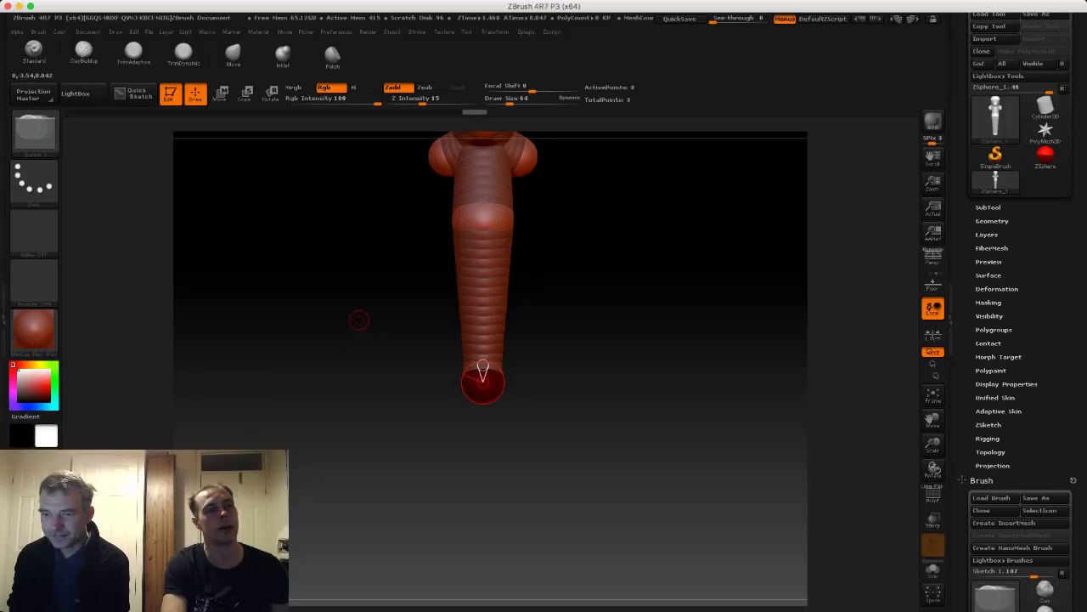
drag(359, 320, 263, 314)
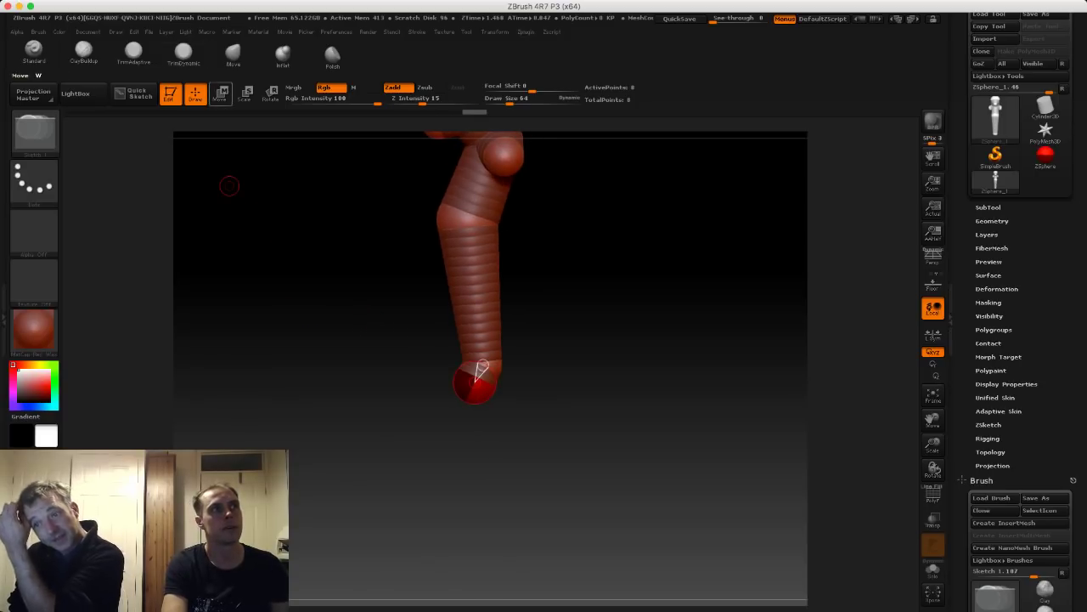
click(220, 94)
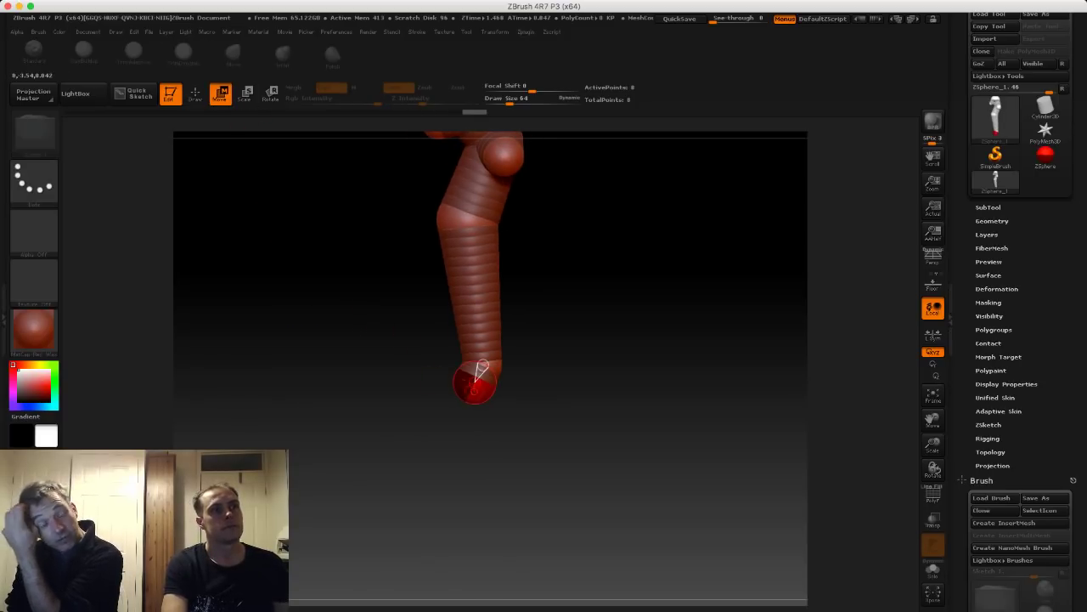
drag(481, 369, 481, 411)
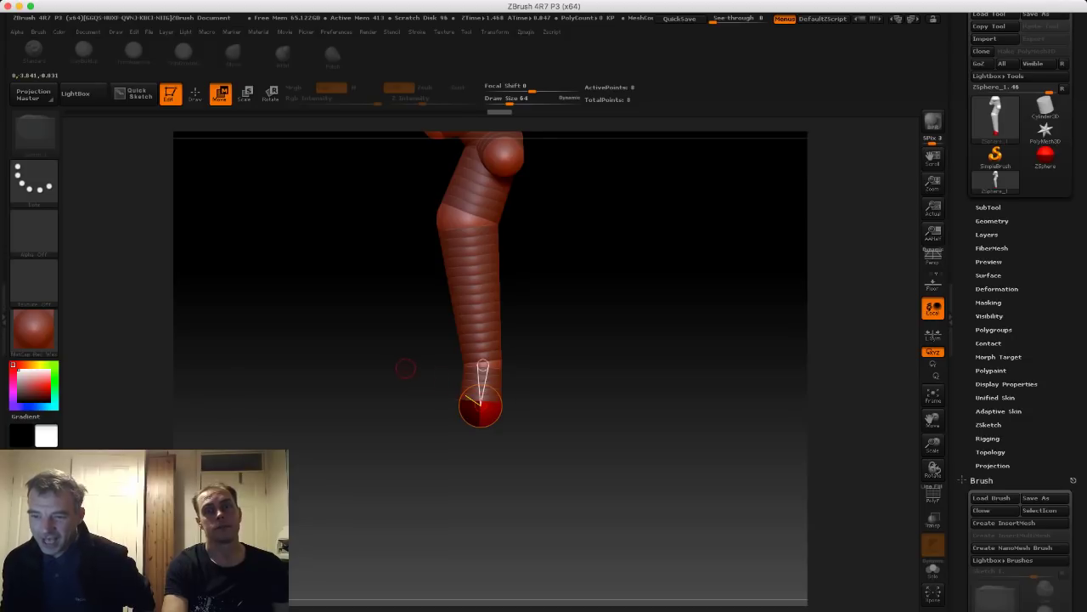
Add a mirrored pair of ZSpheres on the sides of the pelvis to form the hips.
drag(405, 371, 435, 373)
click(196, 95)
mouse_move(459, 420)
alt+mouse_down()
mouse_move(449, 370)
mouse_move(484, 374)
alt+mouse_up()
click(479, 369)
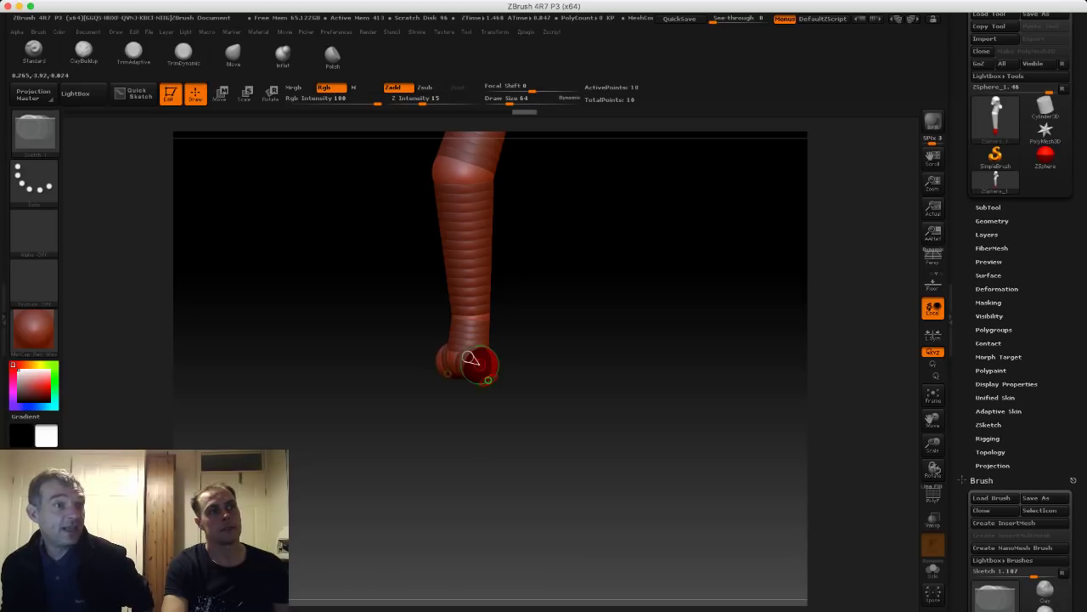
Add a ZSphere under each hip and move it far down and slightly forward to form the thighs.
shift+drag(350, 319, 374, 312)
drag(461, 339, 469, 350)
drag(395, 340, 371, 340)
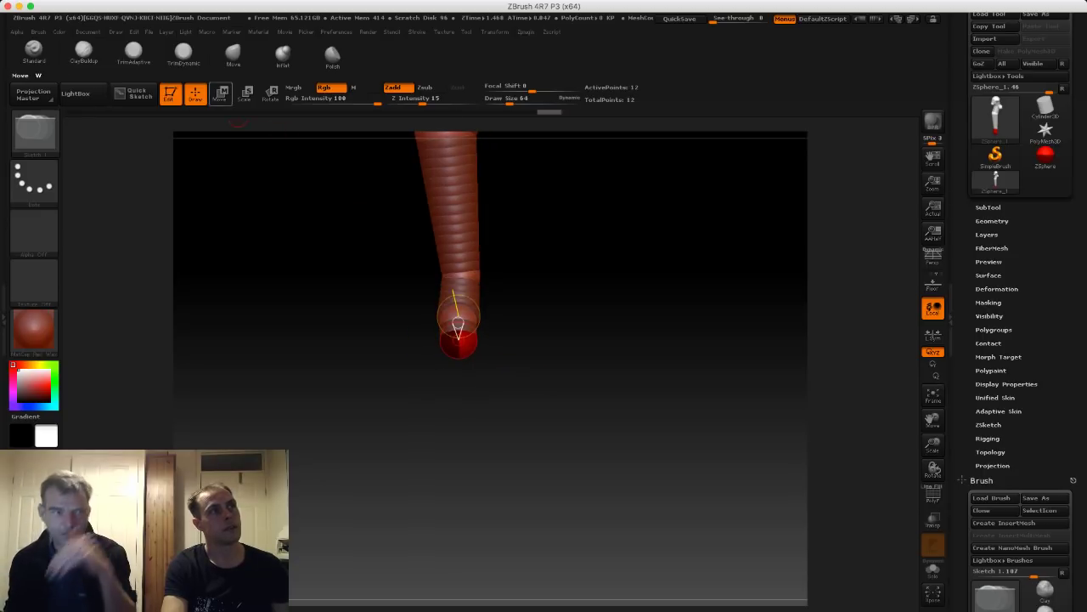
drag(459, 343, 434, 468)
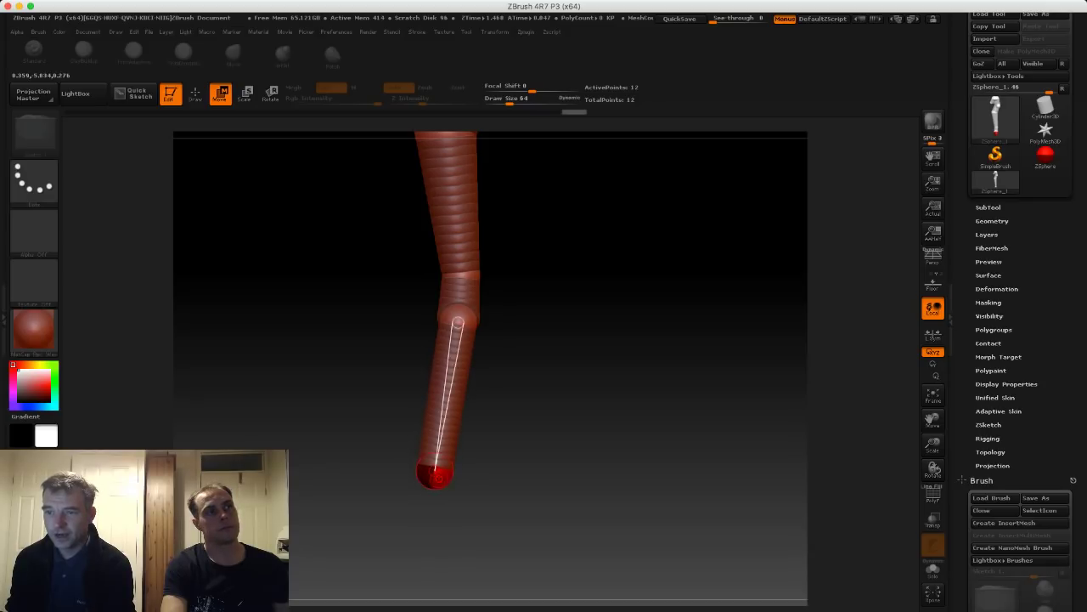
ctrl+right_drag(438, 454, 430, 400)
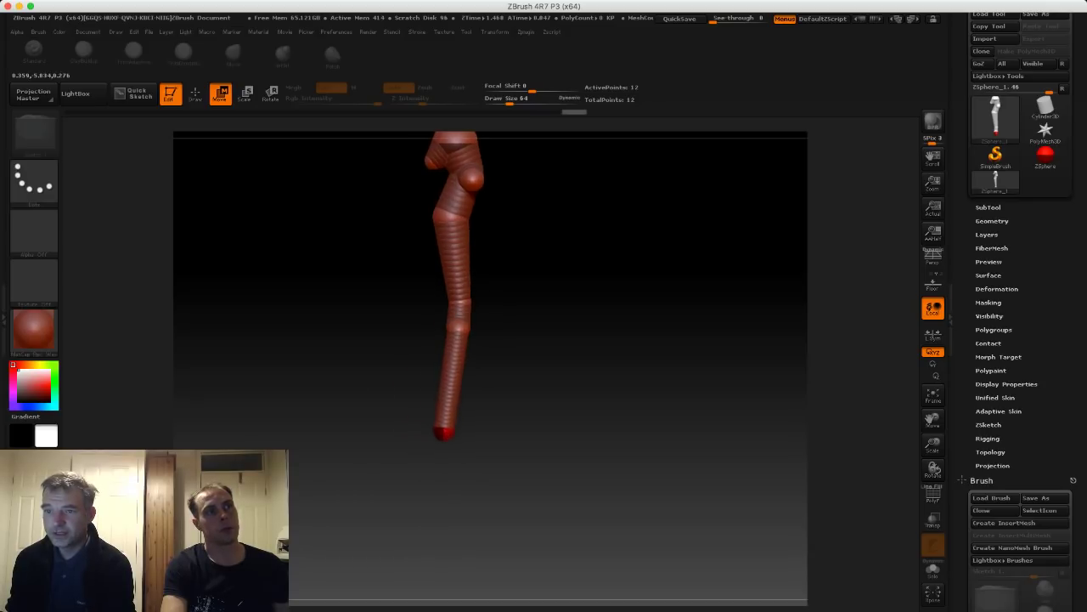
drag(442, 438, 441, 428)
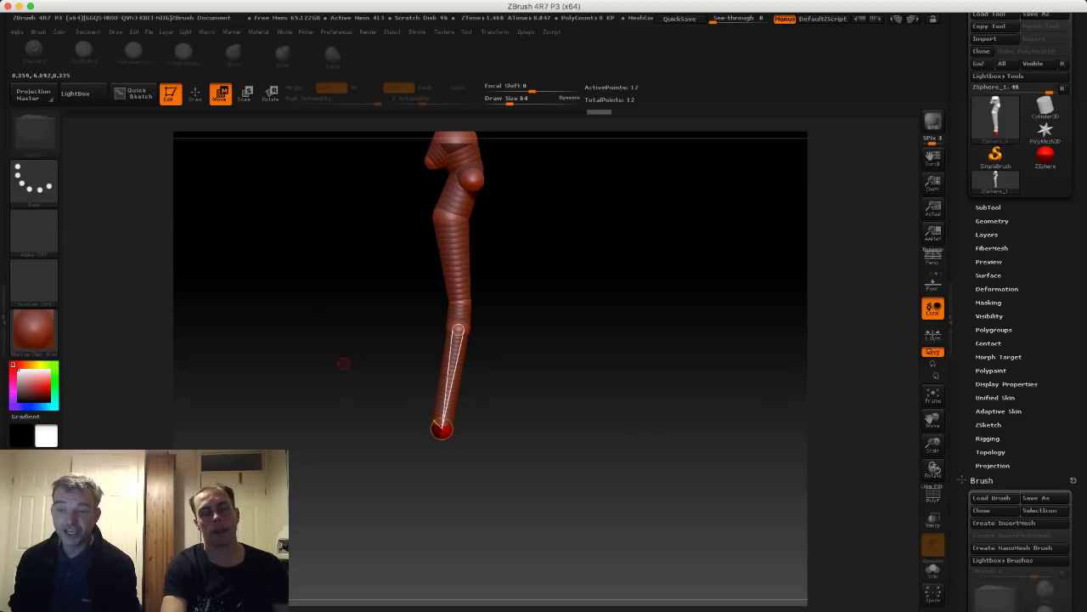
Add a ZSphere under each knee and move it down and slightly backward to form the lower legs.
alt+drag(344, 364, 374, 316)
ctrl+right_drag(348, 276, 349, 307)
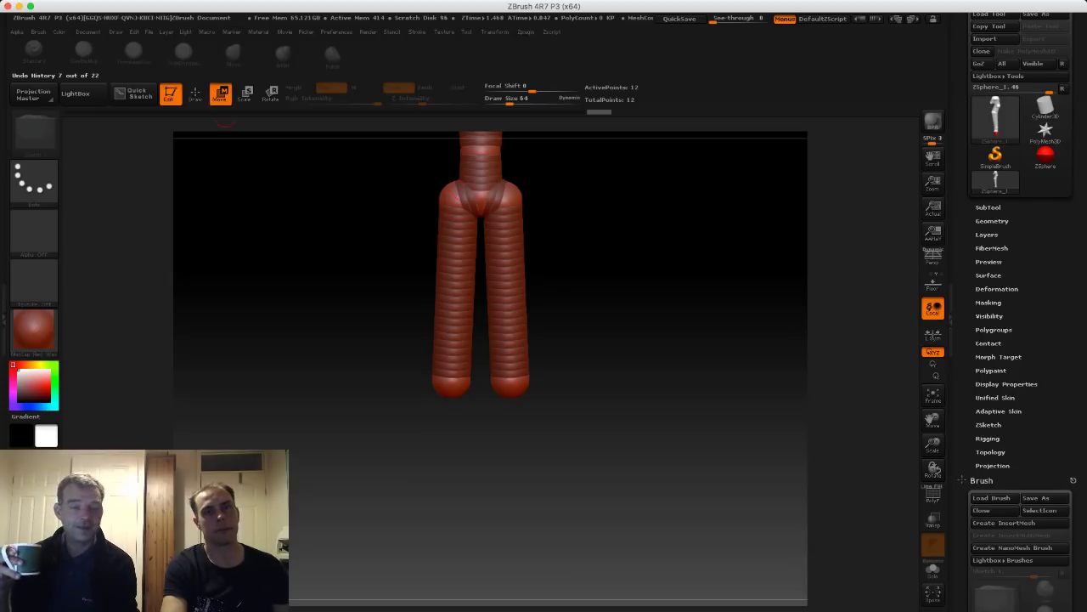
click(194, 94)
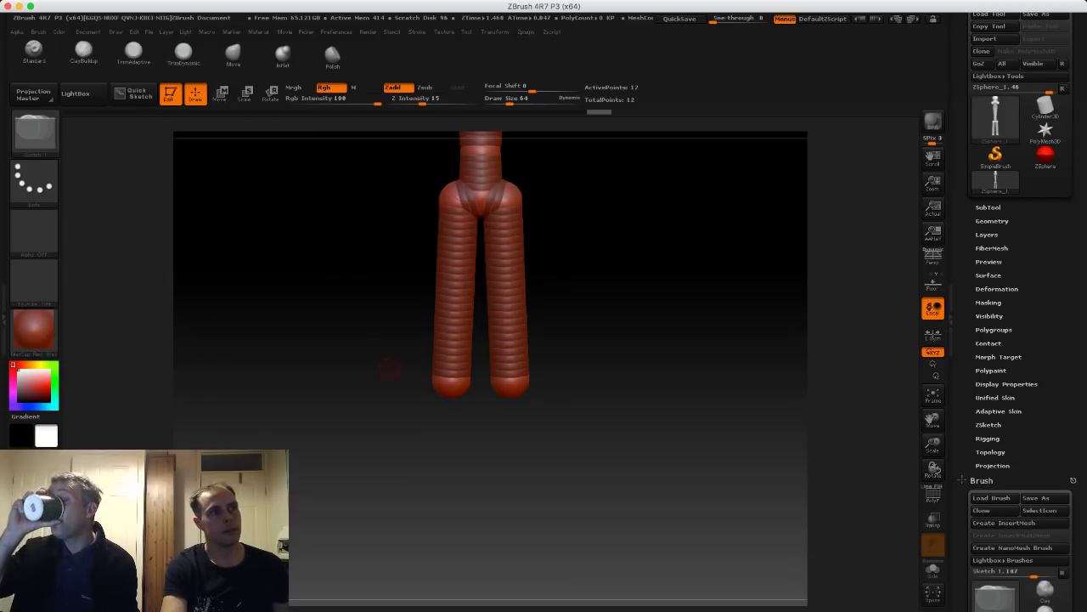
drag(448, 388, 449, 401)
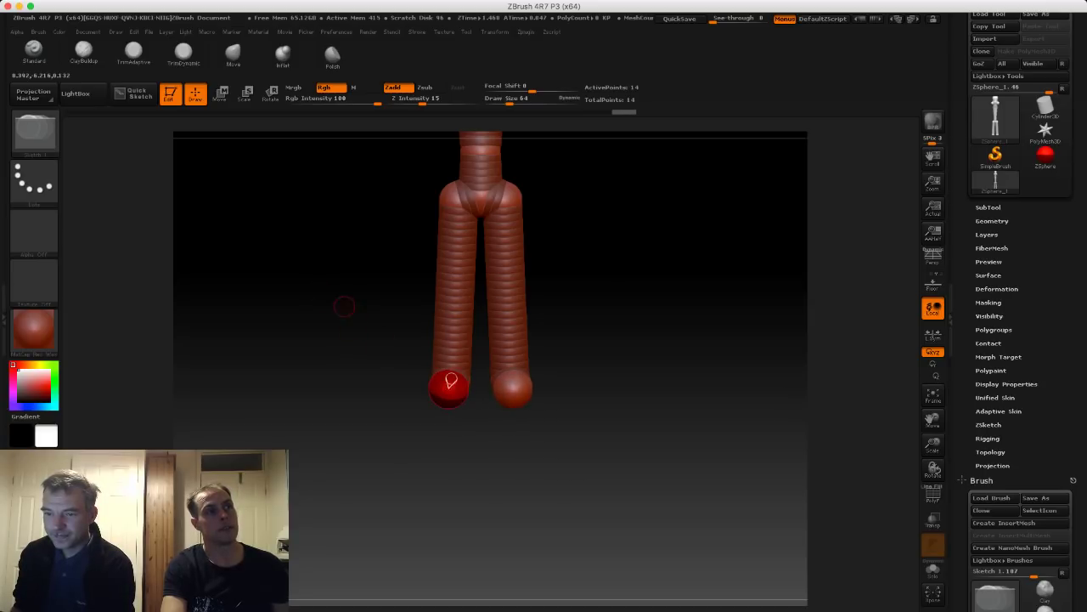
shift+drag(344, 303, 408, 299)
alt+drag(244, 170, 255, 170)
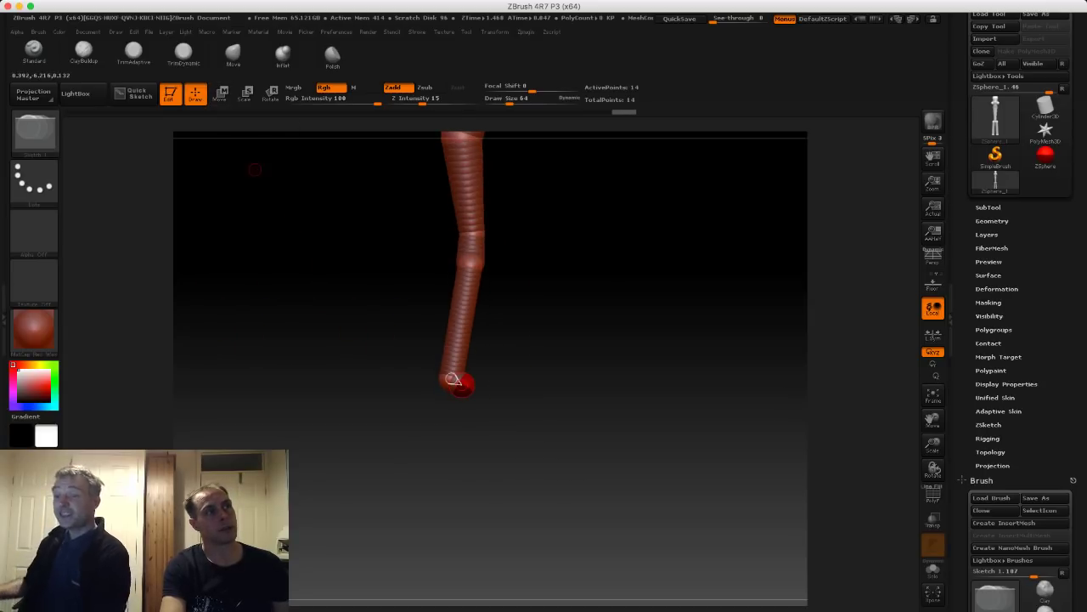
key(w)
drag(452, 378, 465, 469)
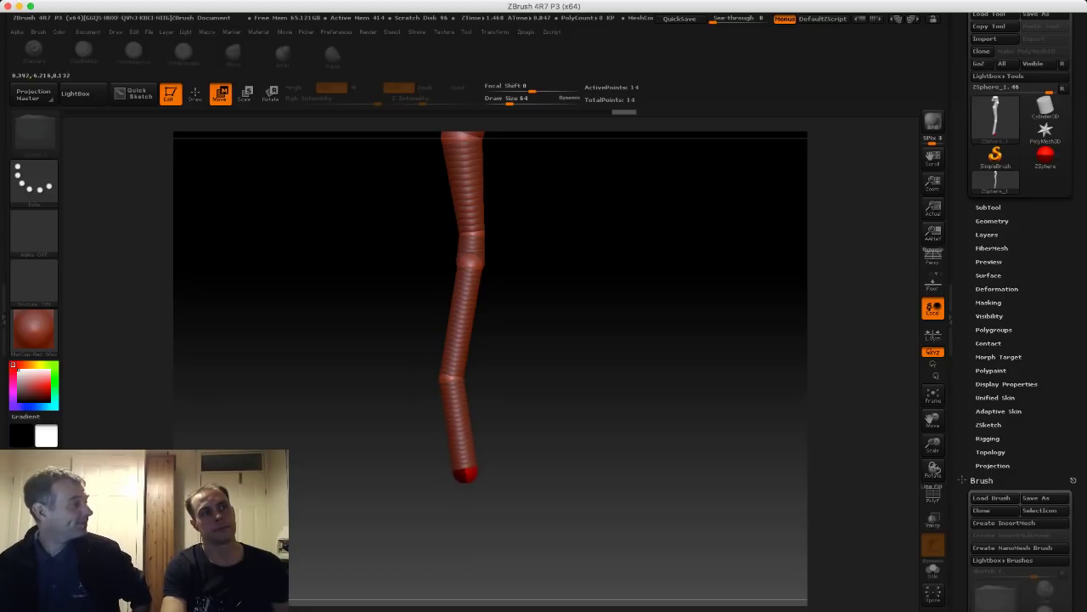
Reposition the knee and ankle ZSpheres sideways so the legs stand slightly apart with nearly vertical shins.
shift+drag(410, 379, 527, 381)
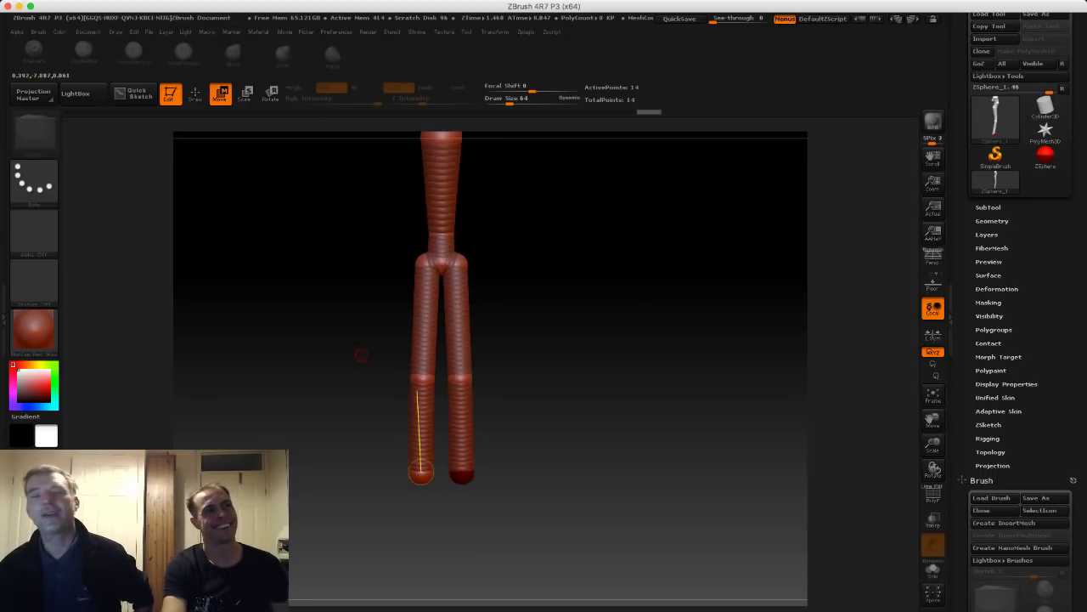
alt+drag(362, 355, 367, 327)
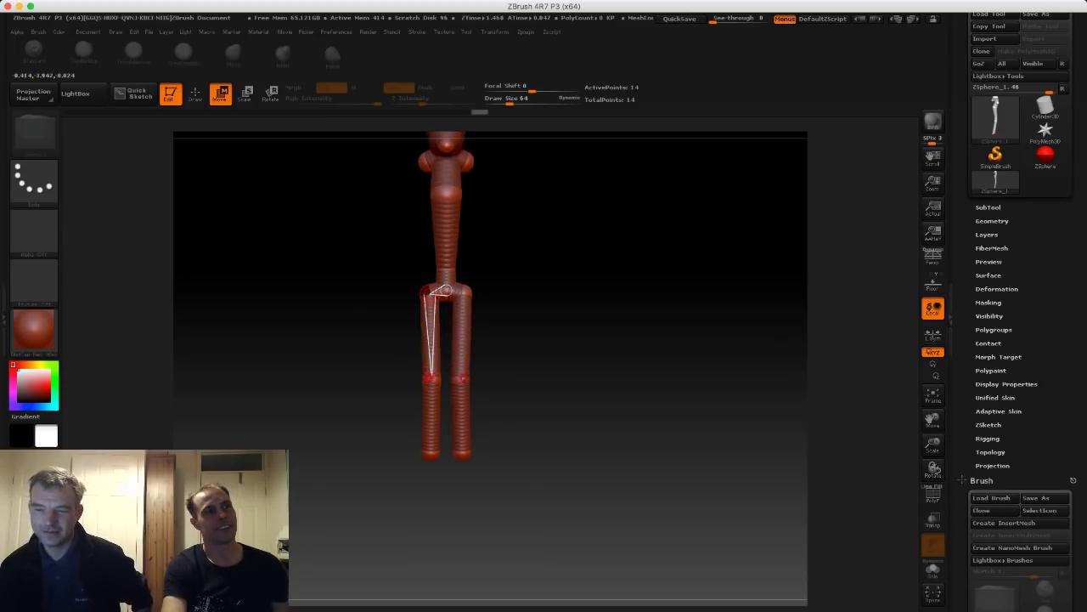
mouse_move(431, 379)
mouse_down()
mouse_move(404, 374)
mouse_move(433, 380)
mouse_move(417, 379)
mouse_up()
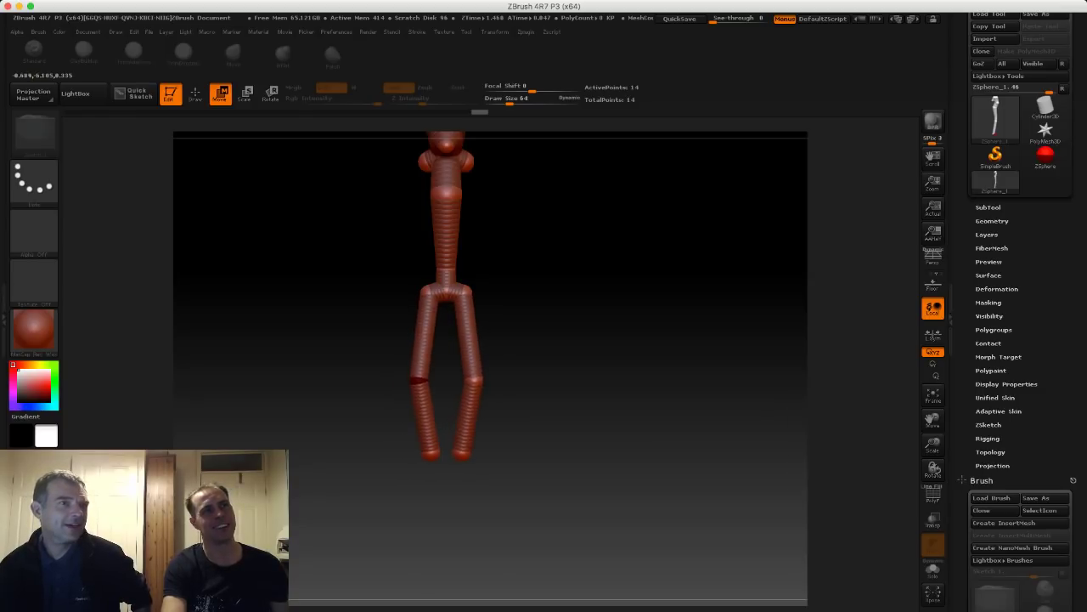
alt+drag(385, 330, 391, 375)
mouse_move(420, 415)
mouse_down()
mouse_move(443, 419)
mouse_move(406, 413)
mouse_move(451, 425)
mouse_move(434, 419)
mouse_up()
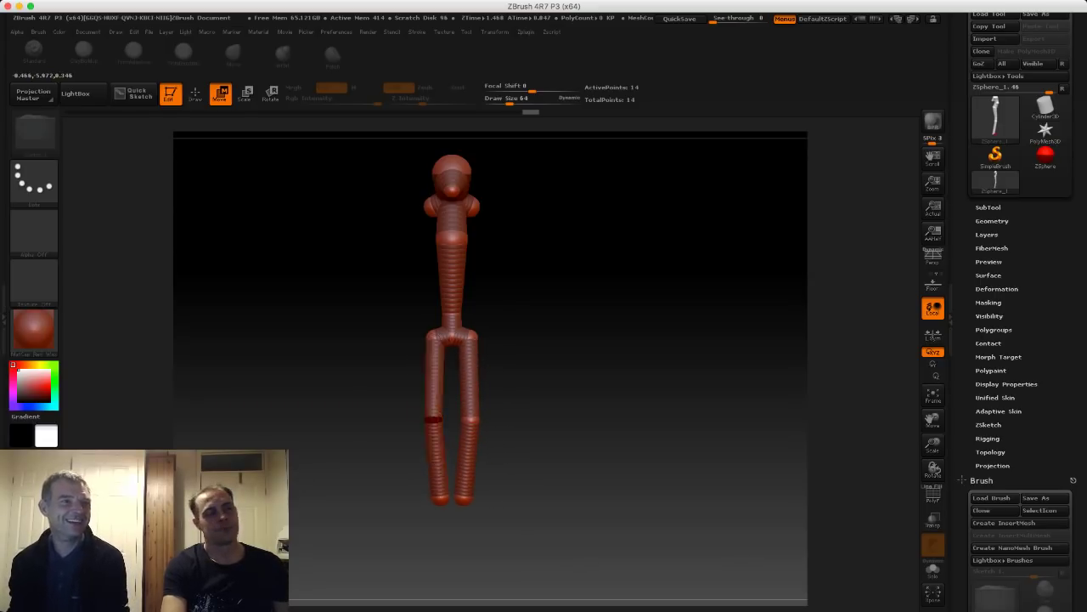
alt+drag(397, 450, 409, 418)
drag(452, 468, 446, 467)
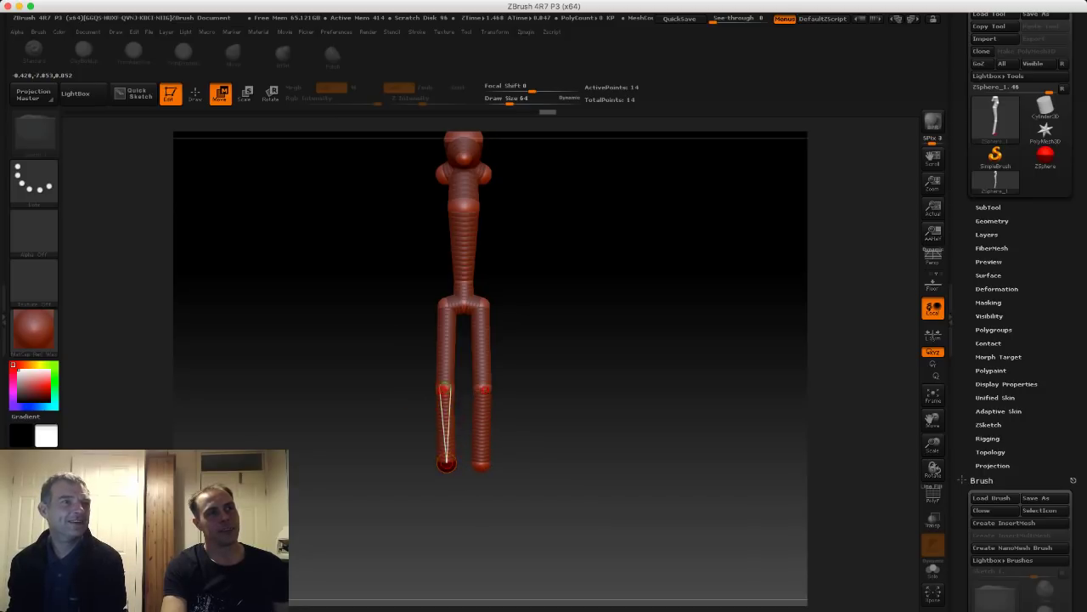
drag(445, 388, 442, 389)
Add a large ZSphere on the front of each ankle and move it down to start the feet.
alt+drag(397, 408, 409, 401)
drag(382, 272, 327, 230)
click(195, 94)
mouse_move(393, 364)
alt+mouse_down()
mouse_move(395, 400)
mouse_move(395, 355)
alt+mouse_up()
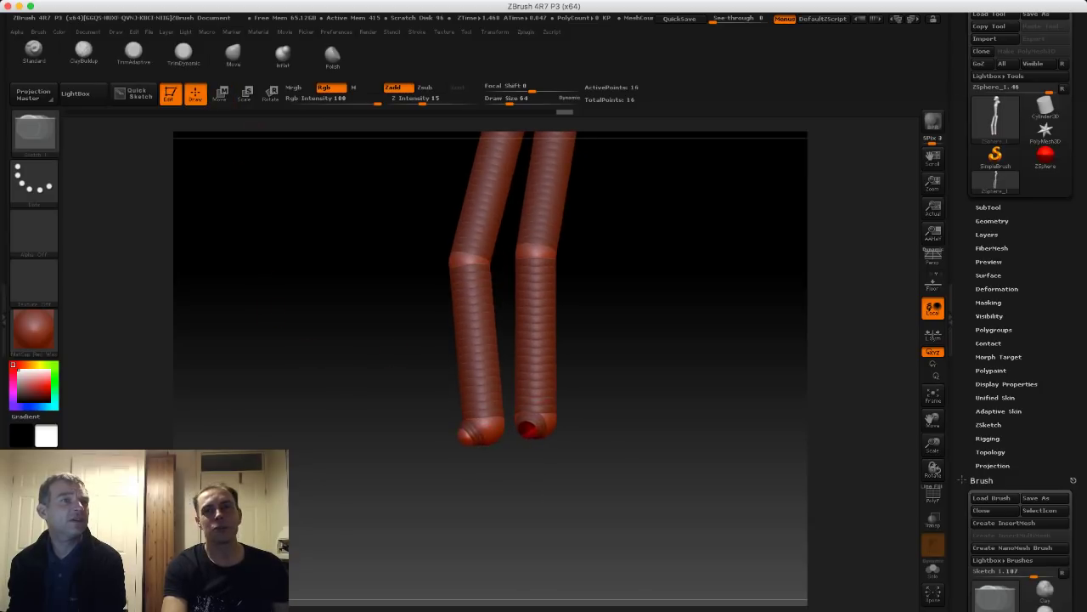
drag(528, 429, 536, 436)
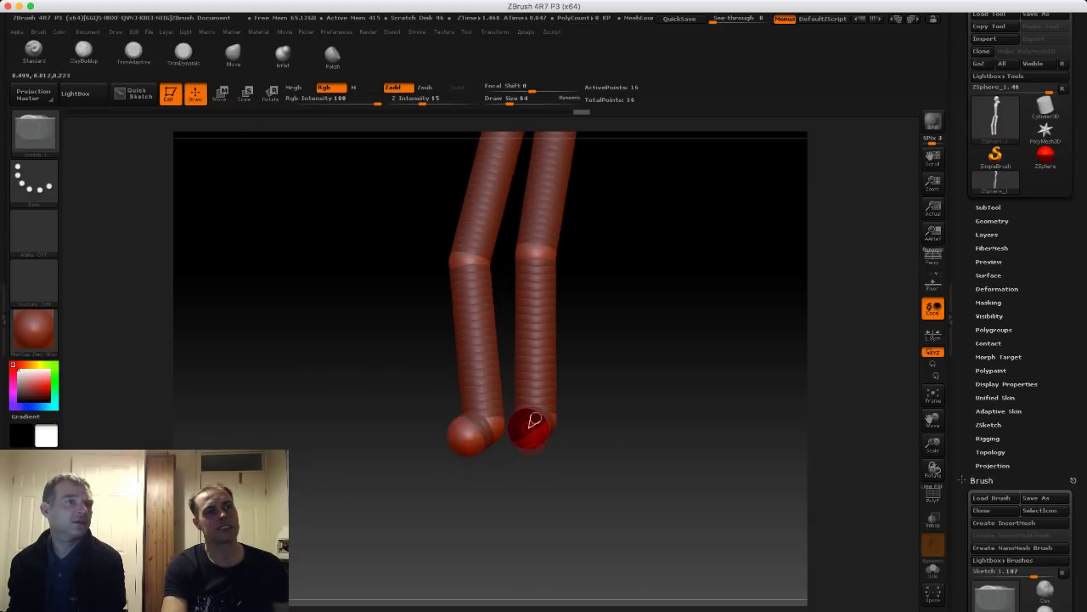
shift+drag(399, 374, 365, 372)
click(221, 94)
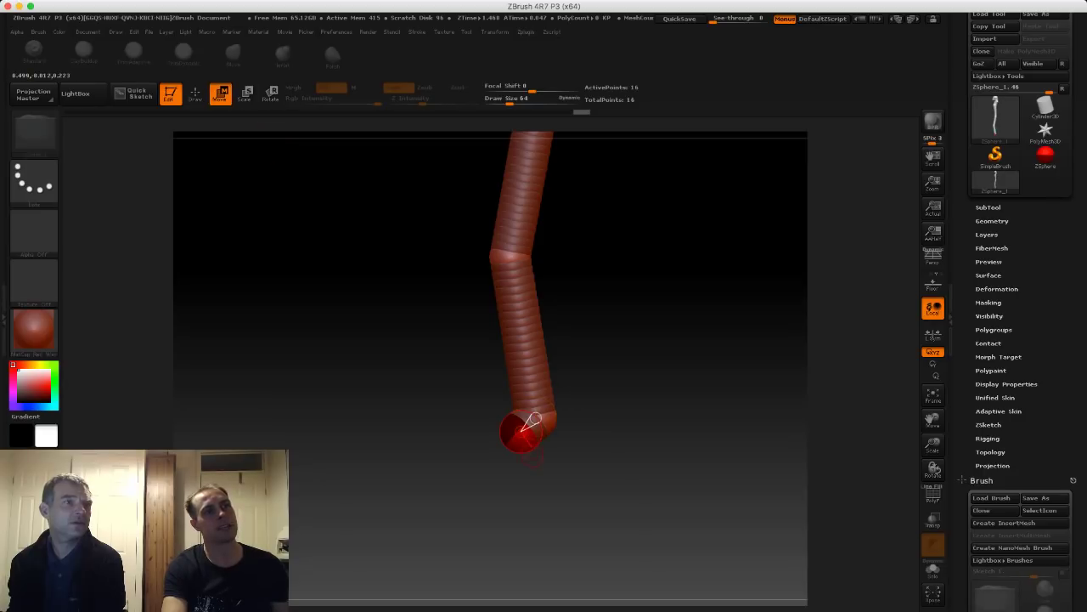
mouse_move(520, 440)
mouse_down()
mouse_move(503, 439)
mouse_move(515, 450)
mouse_up()
Add a ZSphere on the front of each foot and move it forward to form the toes.
drag(374, 356, 424, 350)
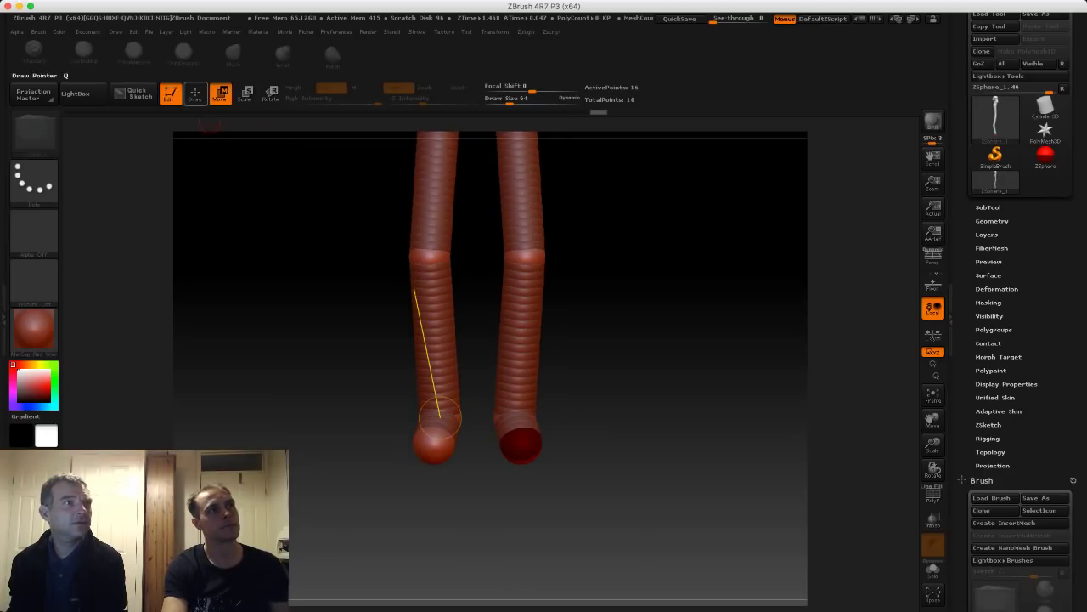
click(197, 95)
drag(521, 445, 528, 457)
shift+drag(612, 468, 565, 465)
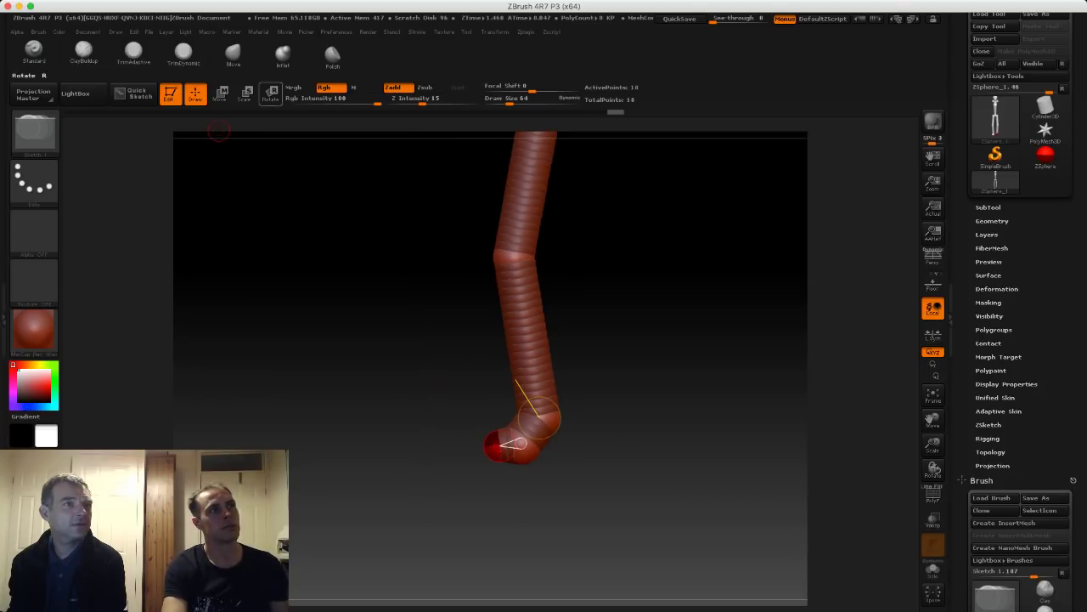
key(w)
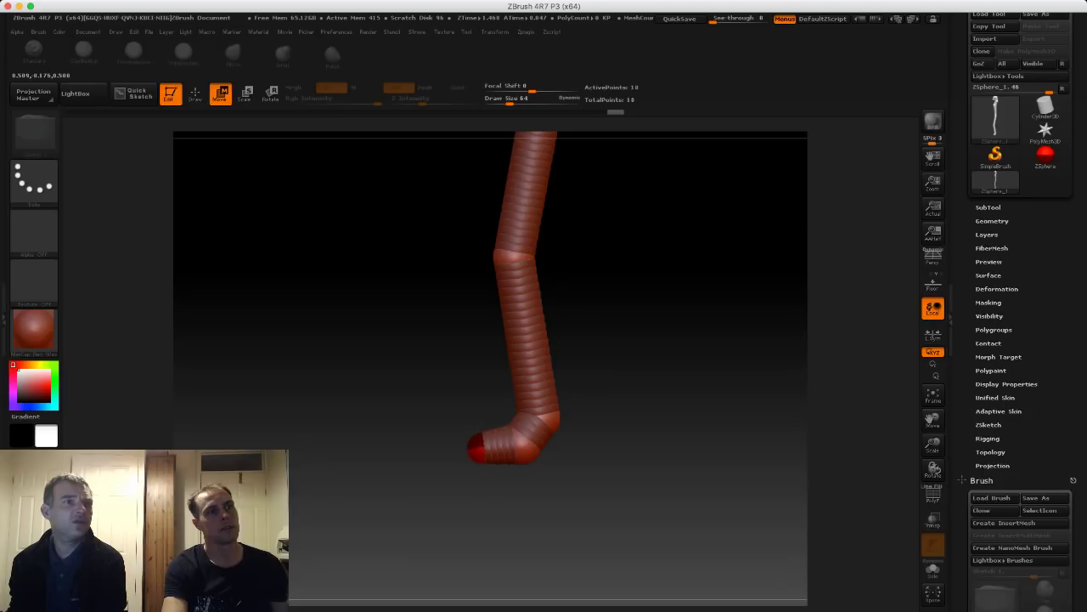
drag(467, 448, 463, 450)
Add a ZSphere on each shoulder and move it down, backward and away from the body to form the upper arms.
alt+drag(400, 424, 404, 328)
alt+drag(362, 254, 350, 340)
alt+drag(405, 213, 354, 309)
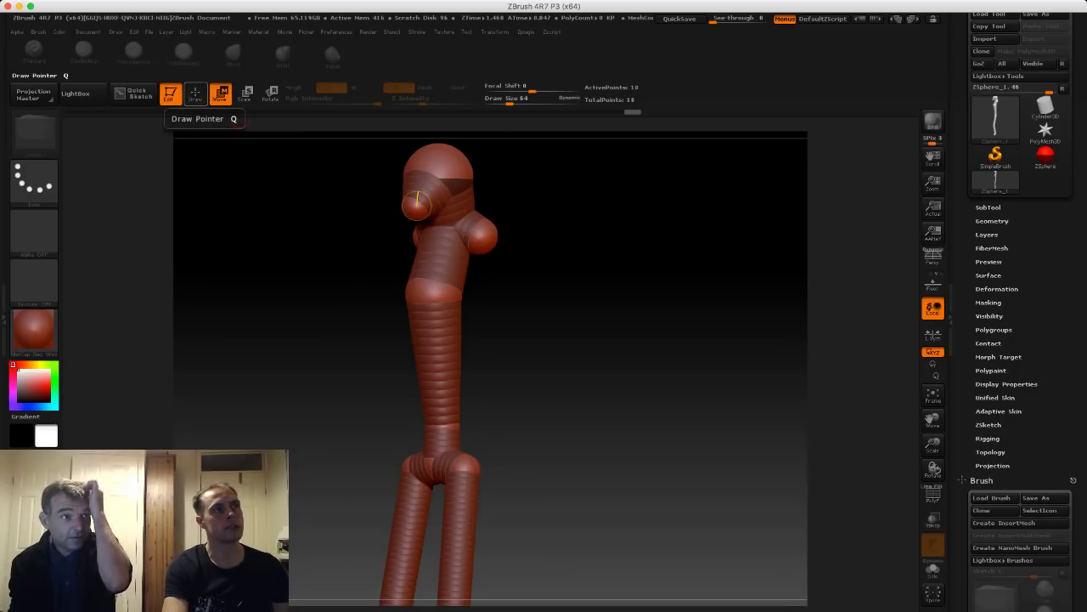
click(196, 95)
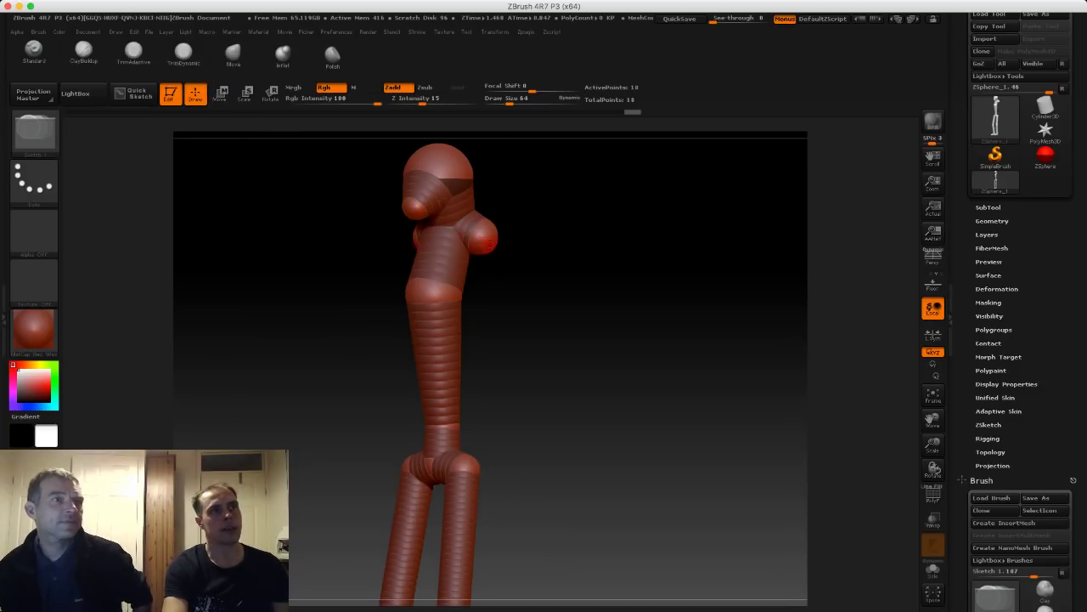
drag(489, 244, 503, 250)
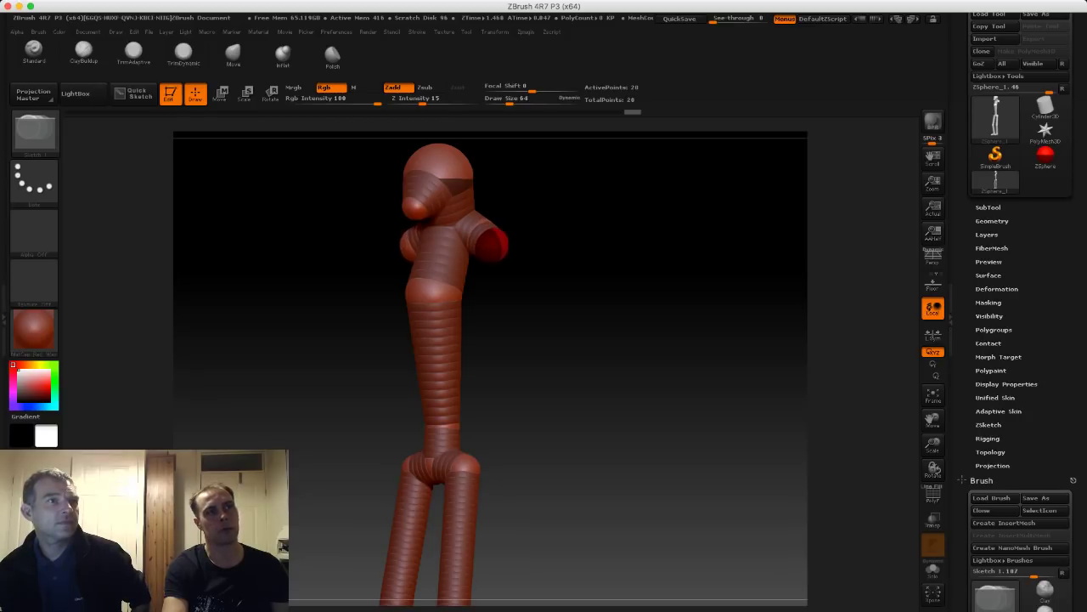
shift+drag(578, 300, 504, 258)
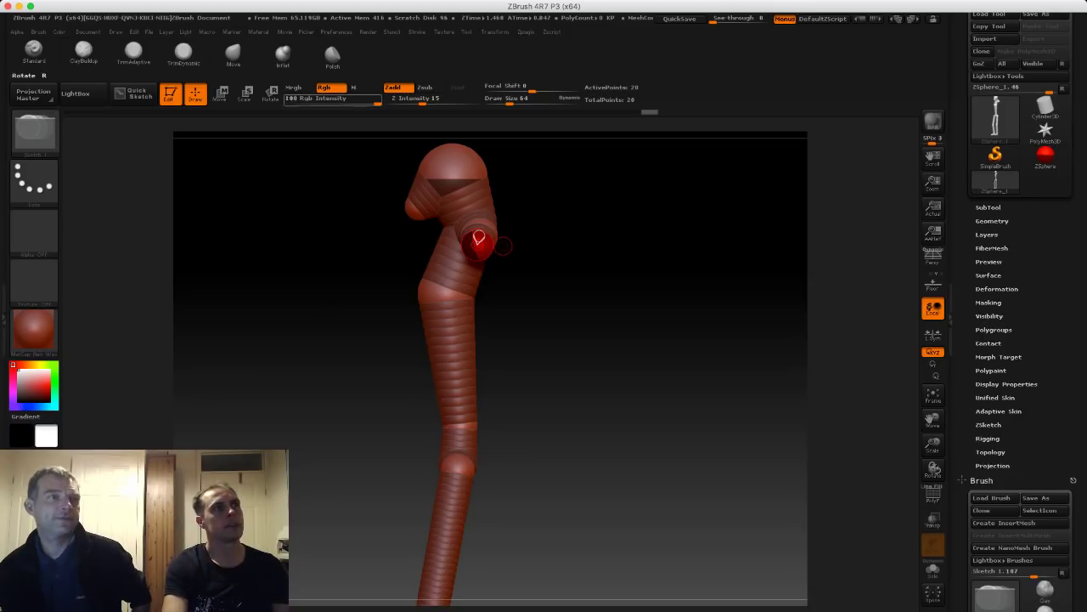
key(w)
drag(478, 240, 576, 370)
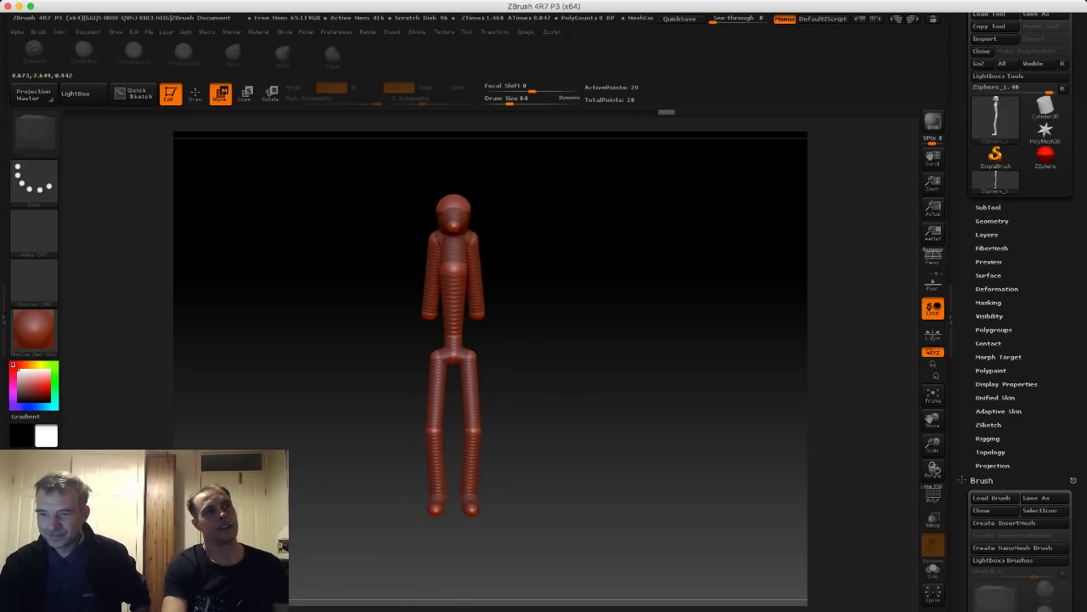
drag(481, 316, 495, 317)
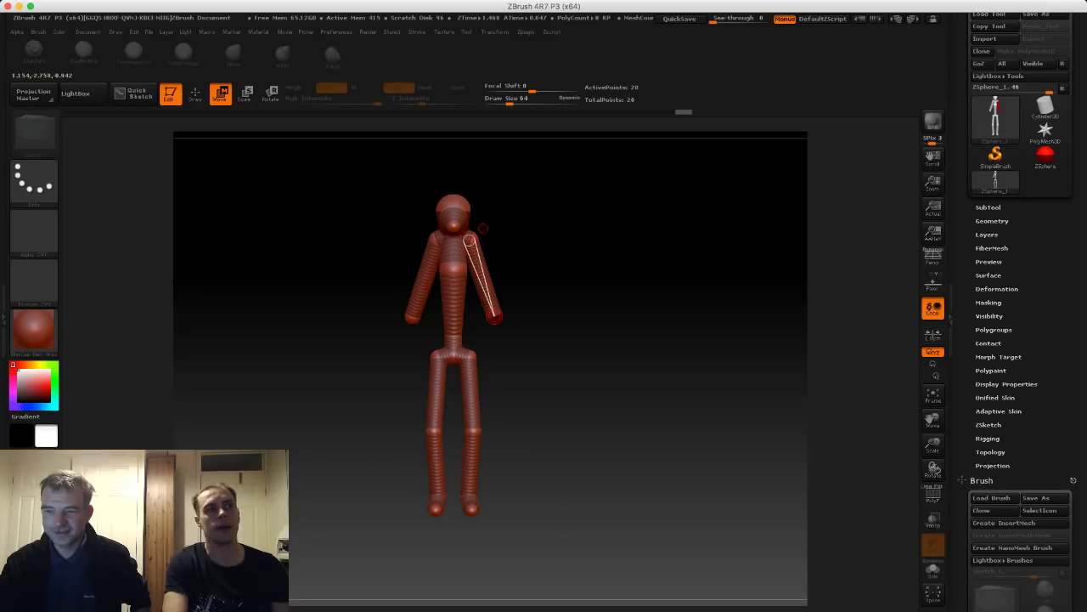
Add a ZSphere at each elbow and move it down to form the forearms.
drag(560, 319, 475, 322)
alt+drag(543, 323, 549, 373)
click(194, 93)
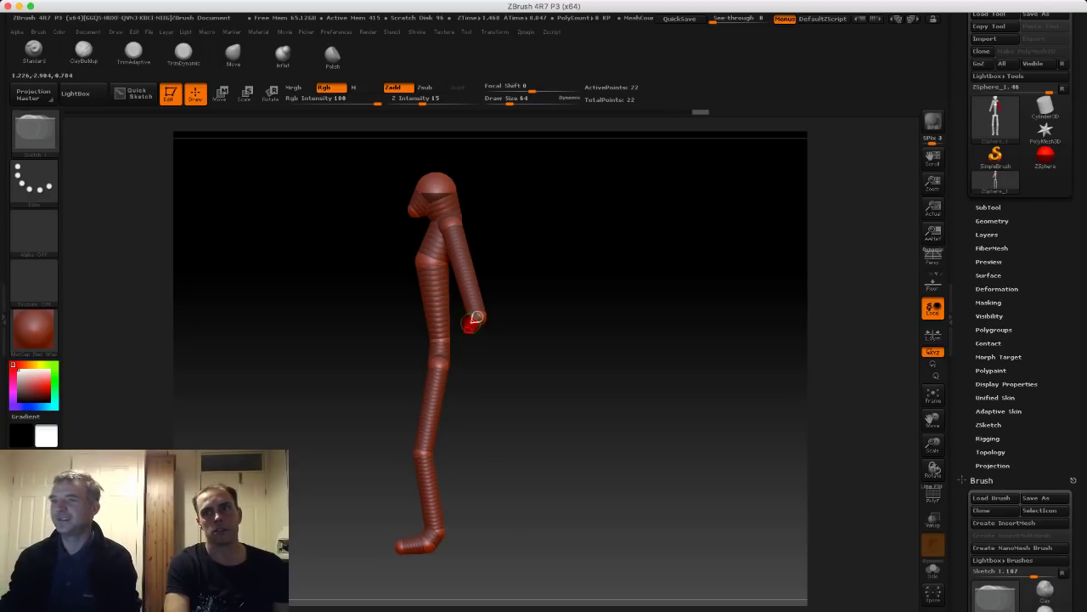
mouse_move(475, 317)
mouse_down()
mouse_move(479, 304)
mouse_move(427, 348)
mouse_move(418, 378)
mouse_move(467, 296)
mouse_up()
key(w)
drag(281, 305, 374, 304)
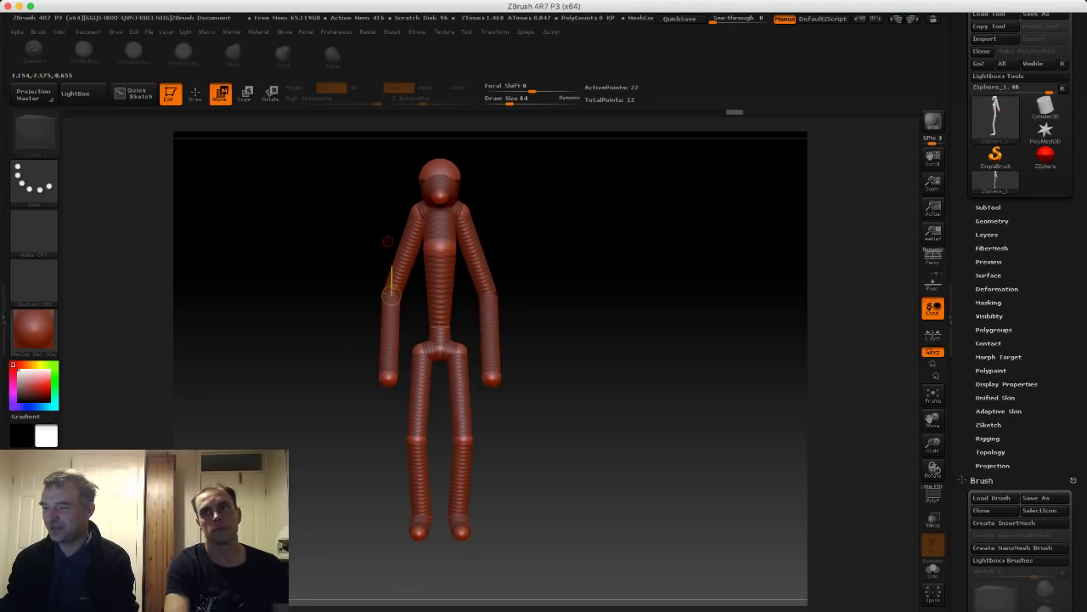
Add a ZSphere at each wrist and move it down and slightly outward to form the palms.
alt+drag(319, 275, 279, 287)
mouse_move(279, 287)
mouse_down()
mouse_move(319, 287)
mouse_move(294, 306)
mouse_up()
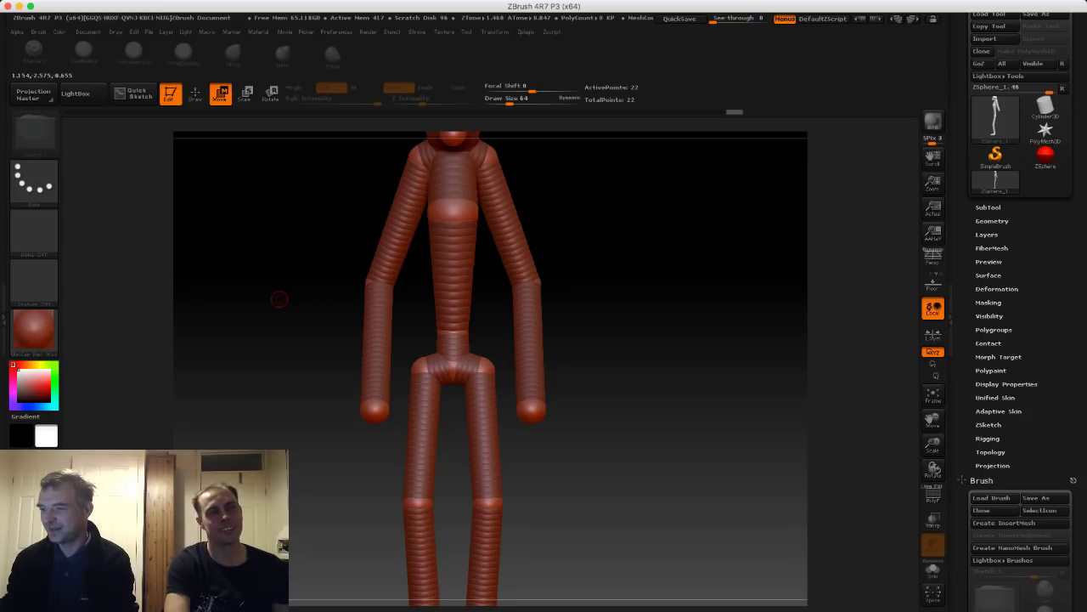
alt+drag(574, 406, 578, 341)
click(195, 93)
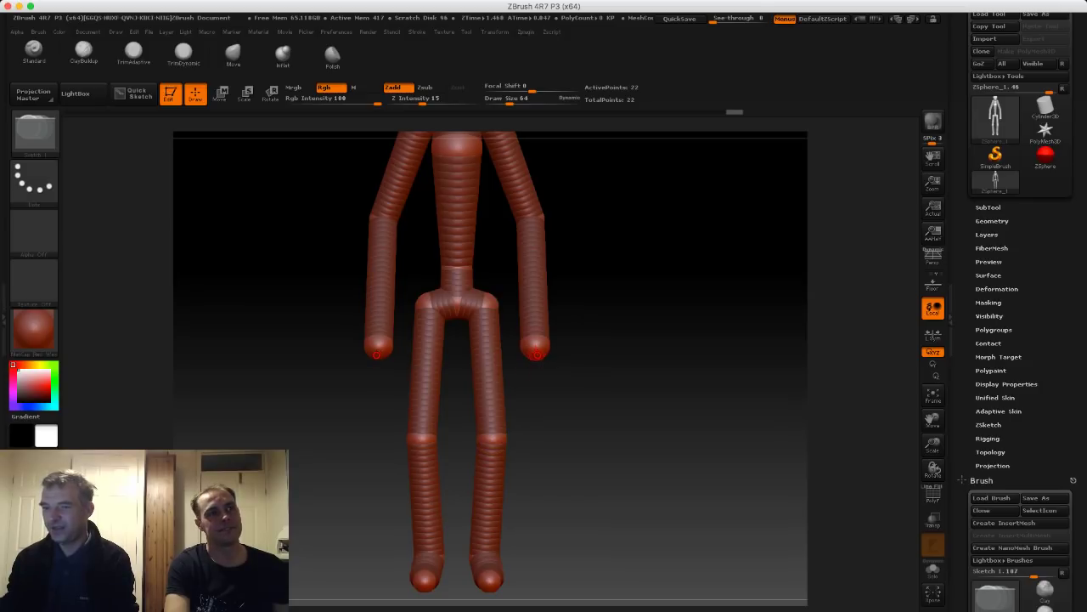
drag(536, 353, 463, 364)
key(w)
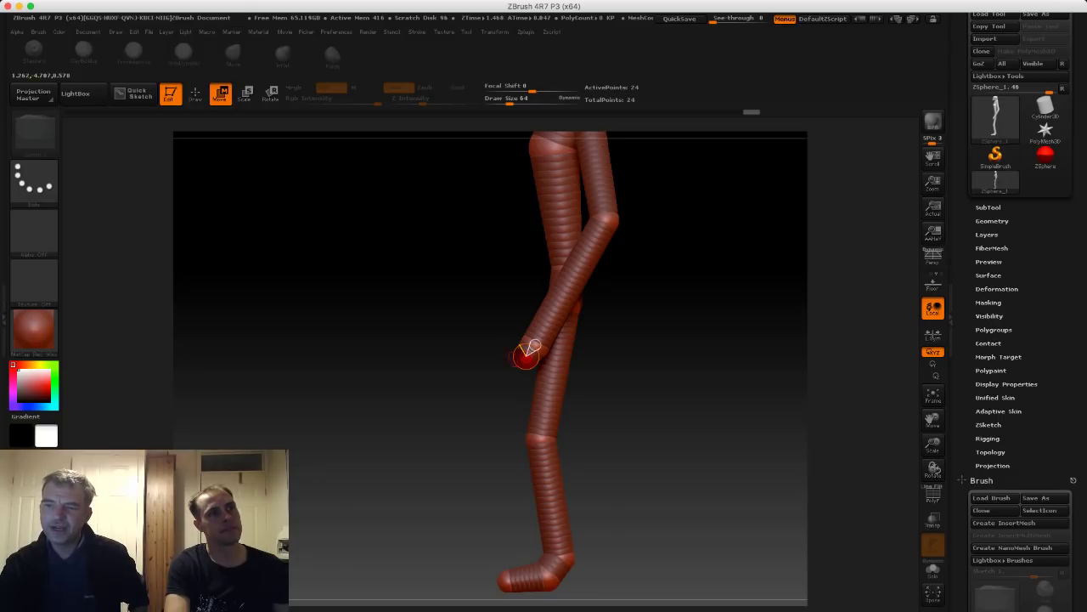
mouse_move(527, 353)
mouse_down()
mouse_move(515, 393)
mouse_move(529, 397)
mouse_up()
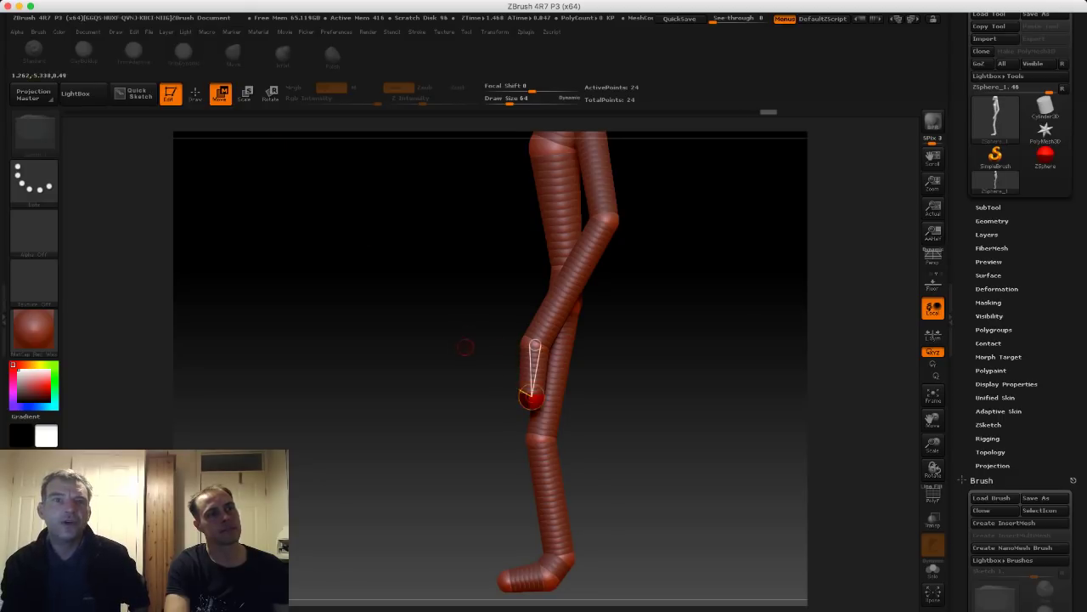
drag(469, 347, 536, 344)
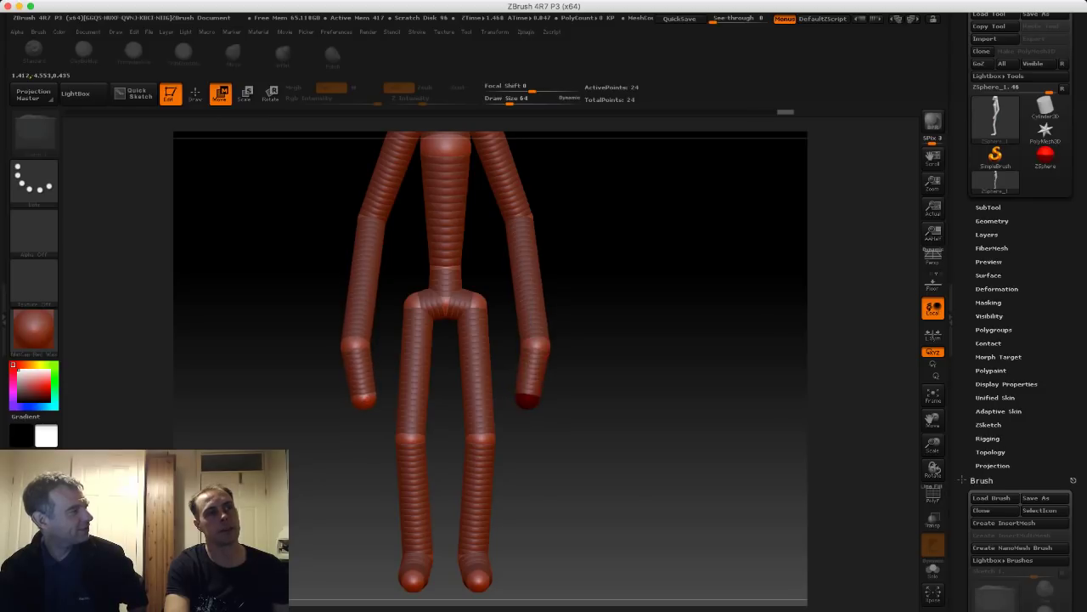
drag(527, 398, 540, 399)
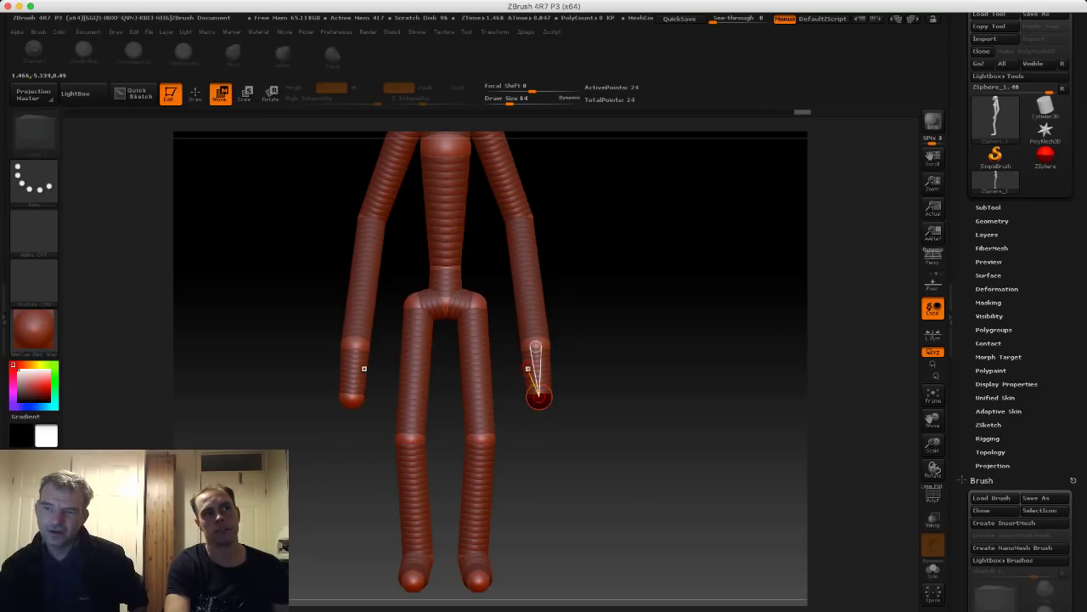
drag(361, 342, 356, 342)
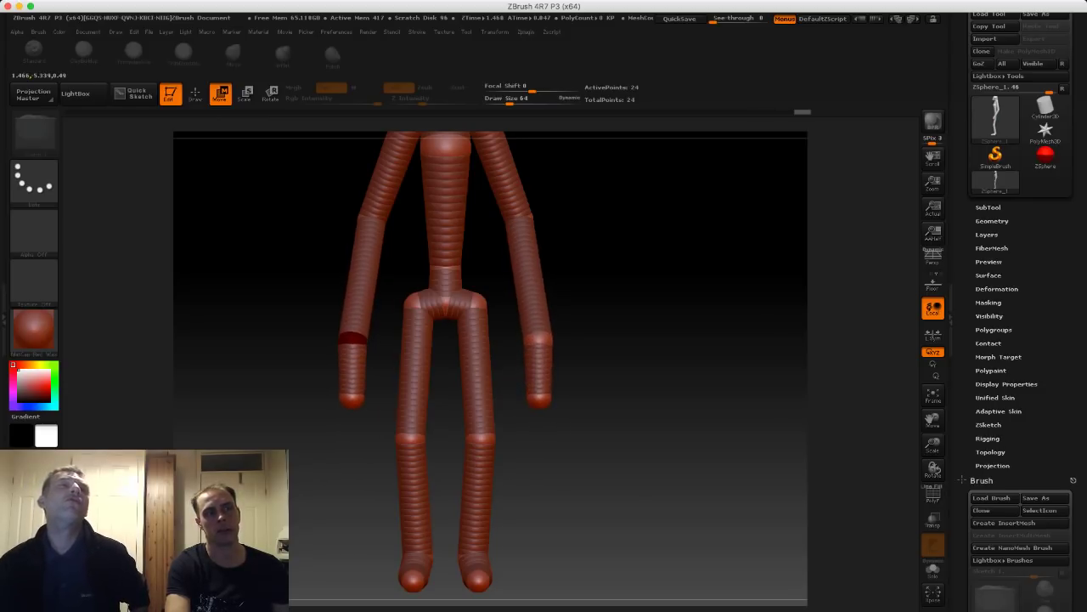
Add a ZSphere on the inner side of each wrist and move it down and inward to start the thumbs.
alt+drag(277, 294, 285, 316)
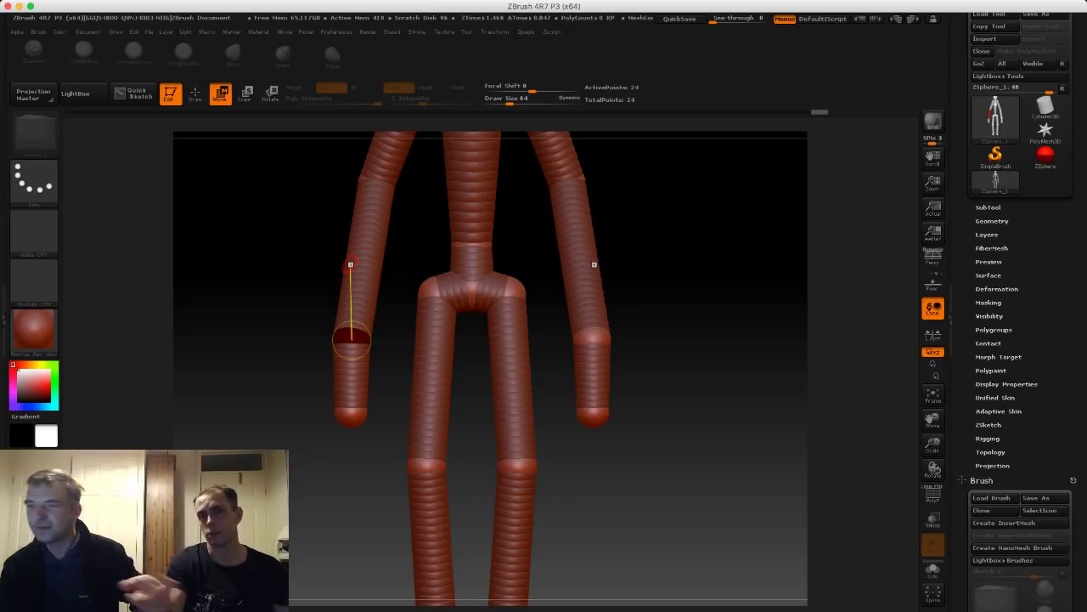
drag(642, 327, 607, 339)
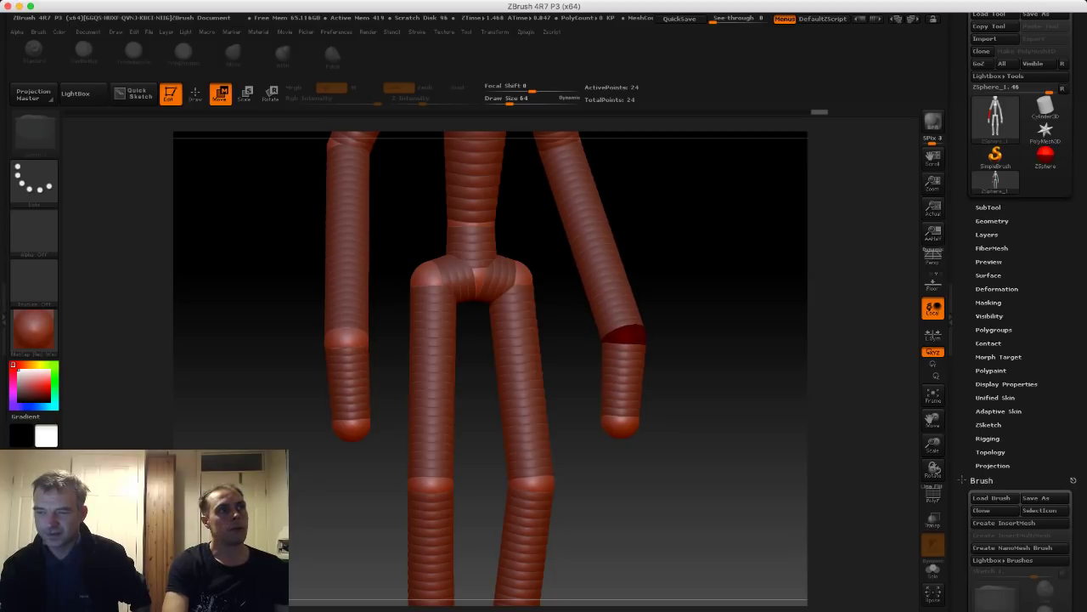
key(q)
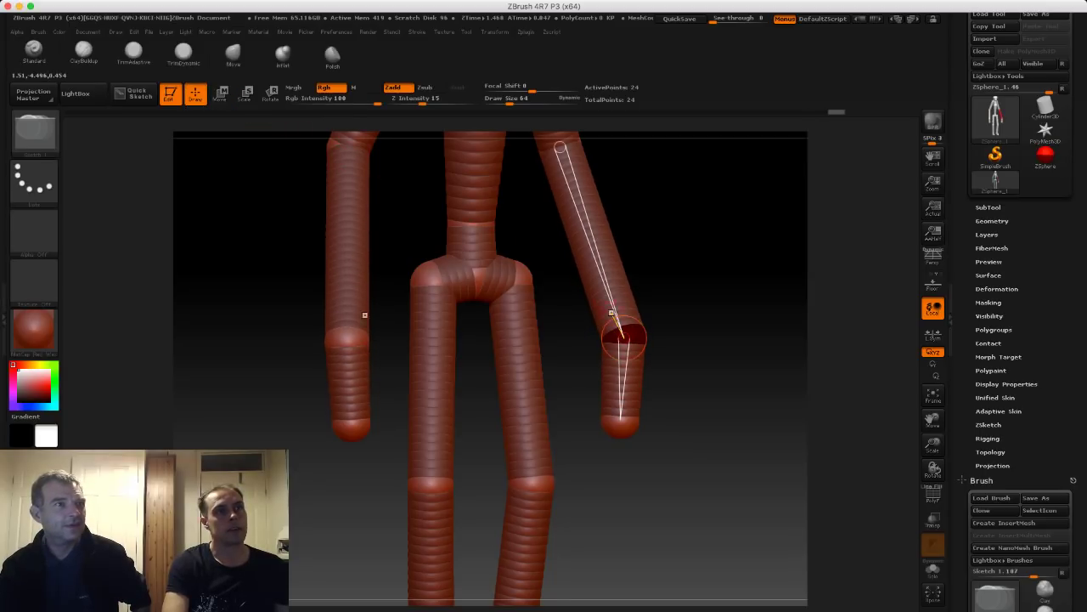
drag(605, 338, 615, 344)
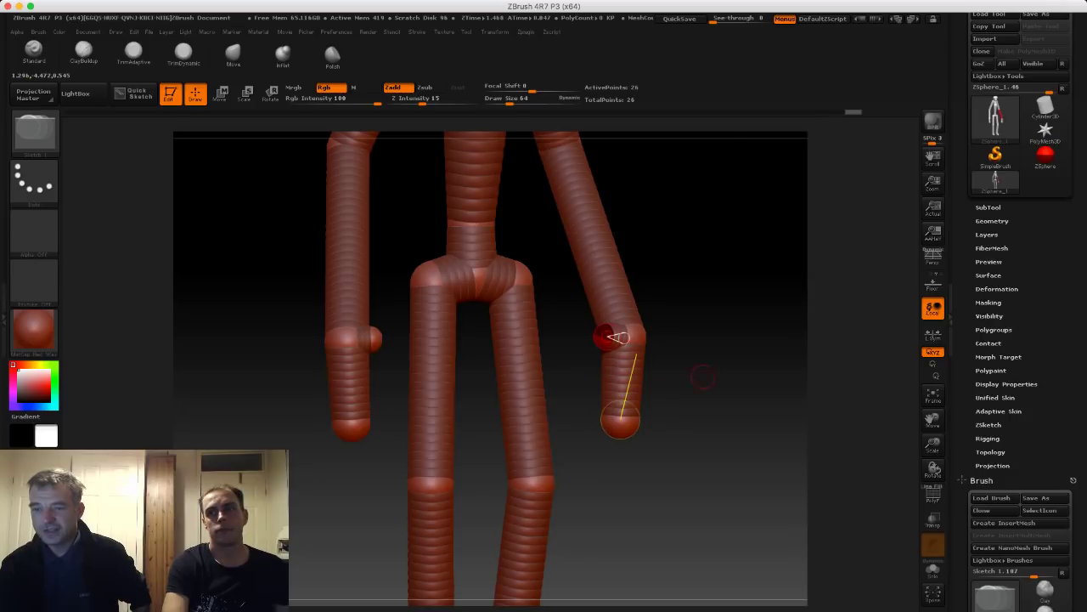
shift+drag(699, 376, 672, 377)
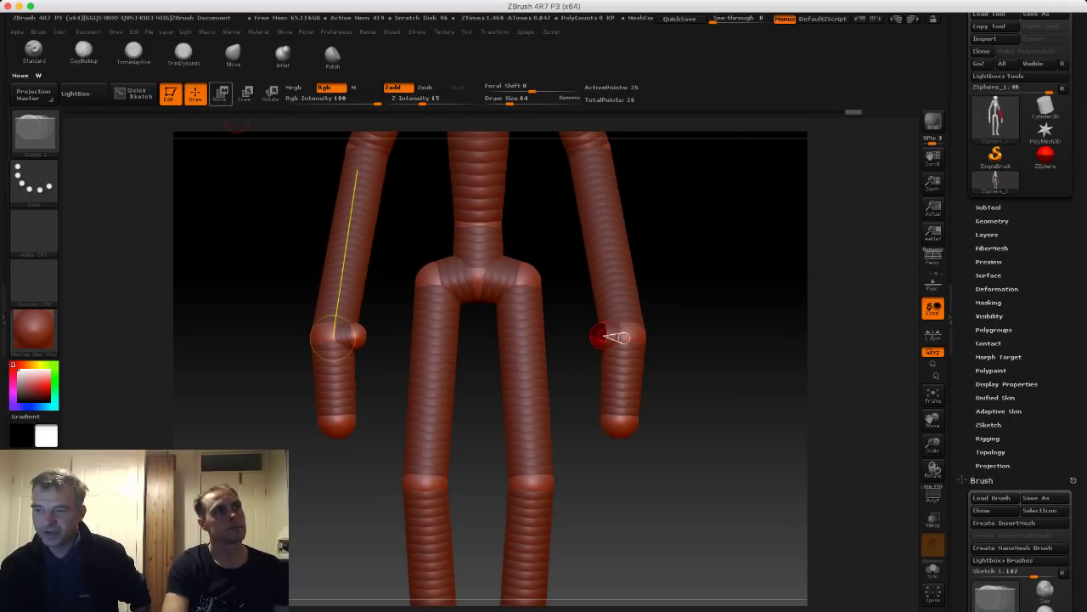
key(w)
drag(606, 335, 570, 381)
Nudge the thumb ends and the palm ends slightly toward the outside of the body.
drag(283, 247, 408, 285)
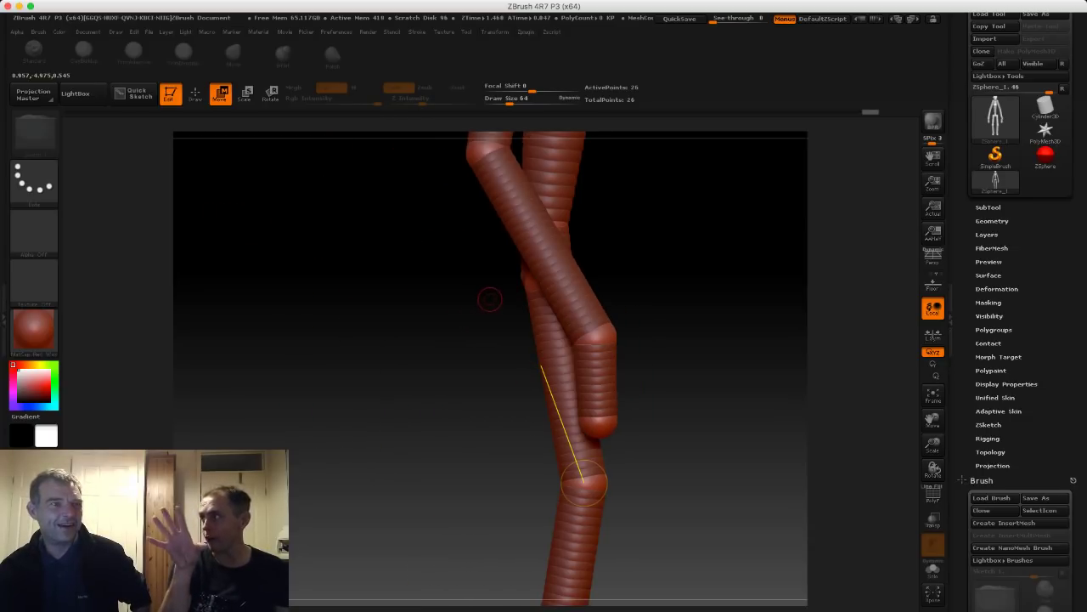
drag(393, 311, 153, 311)
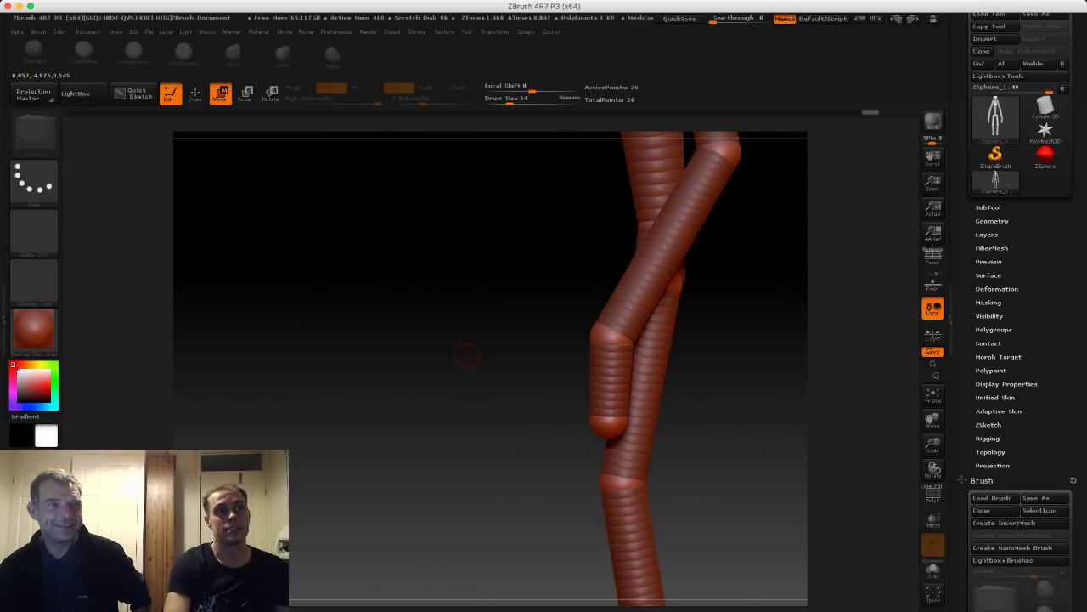
drag(466, 356, 586, 380)
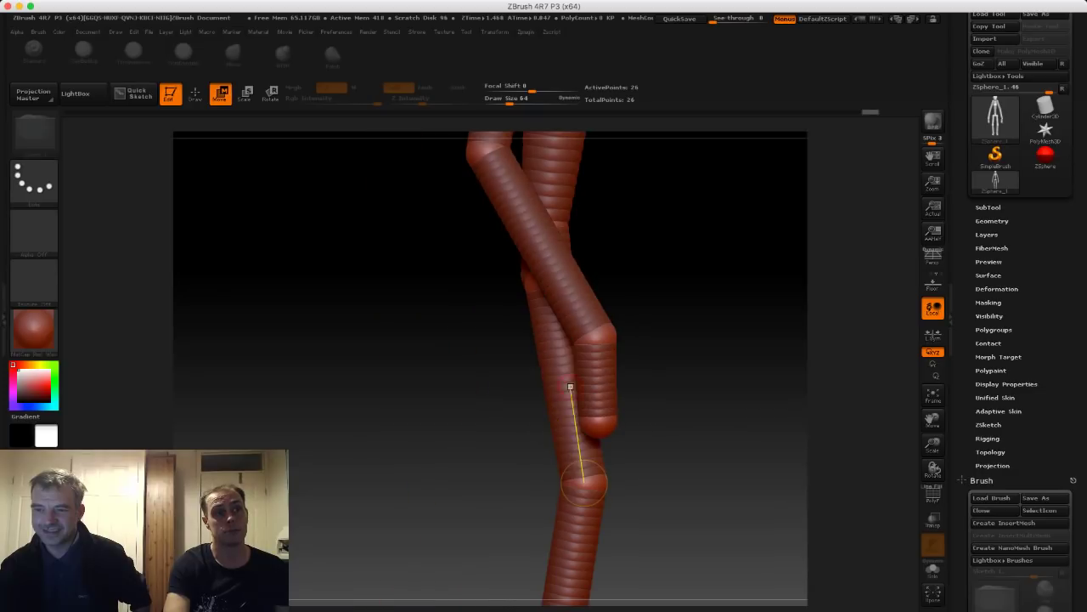
shift+drag(514, 399, 437, 400)
drag(574, 391, 584, 394)
drag(620, 425, 630, 424)
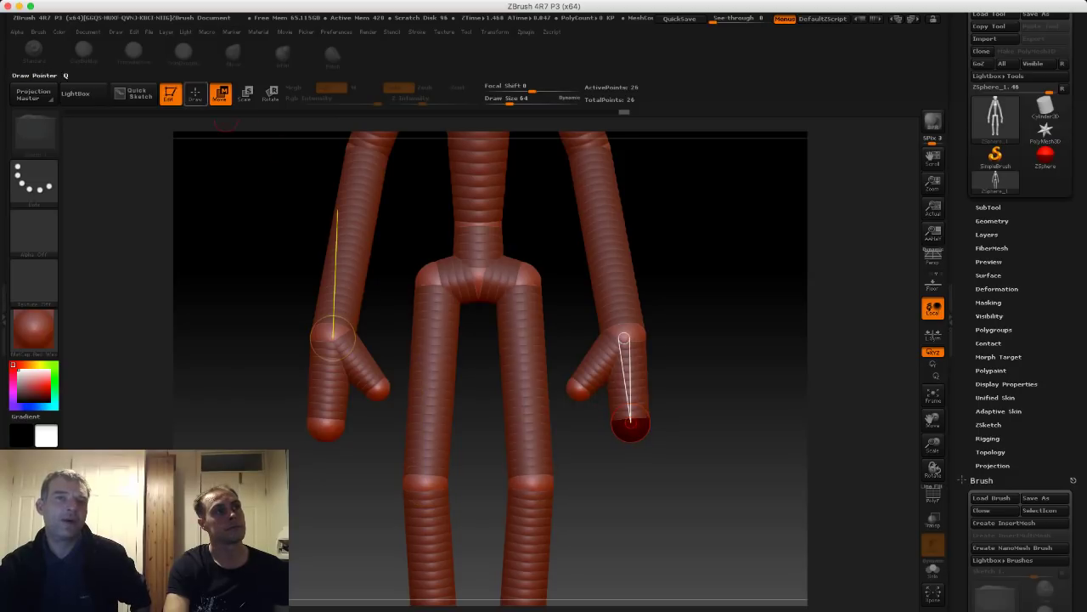
Add a ZSphere at the end of each thumb and move it down to form the thumb tips.
click(196, 93)
drag(255, 213, 290, 202)
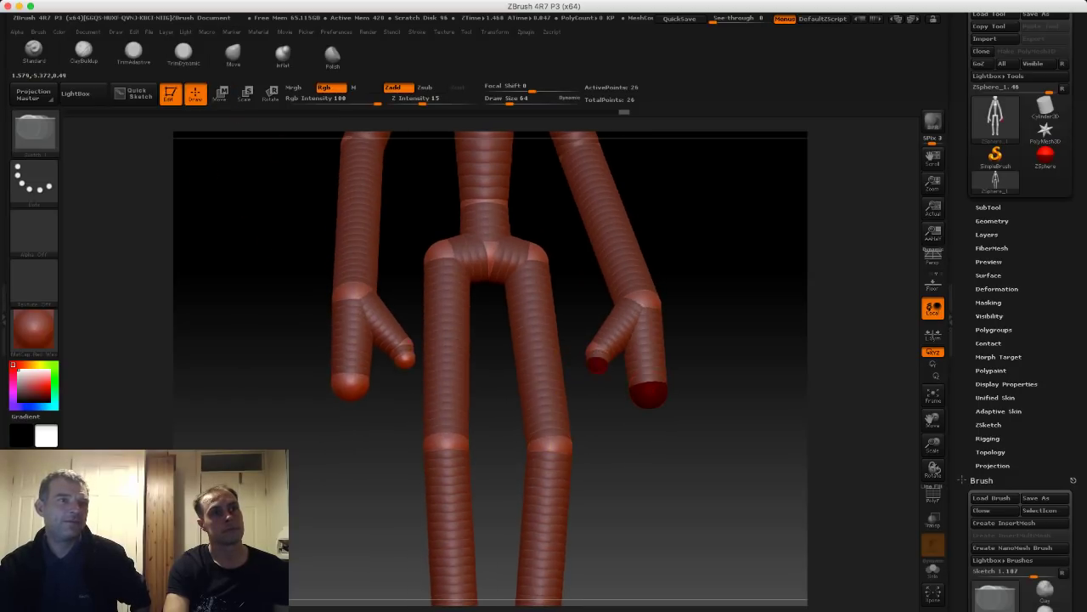
mouse_move(285, 270)
mouse_down()
mouse_move(313, 270)
mouse_move(246, 265)
mouse_move(344, 277)
mouse_up()
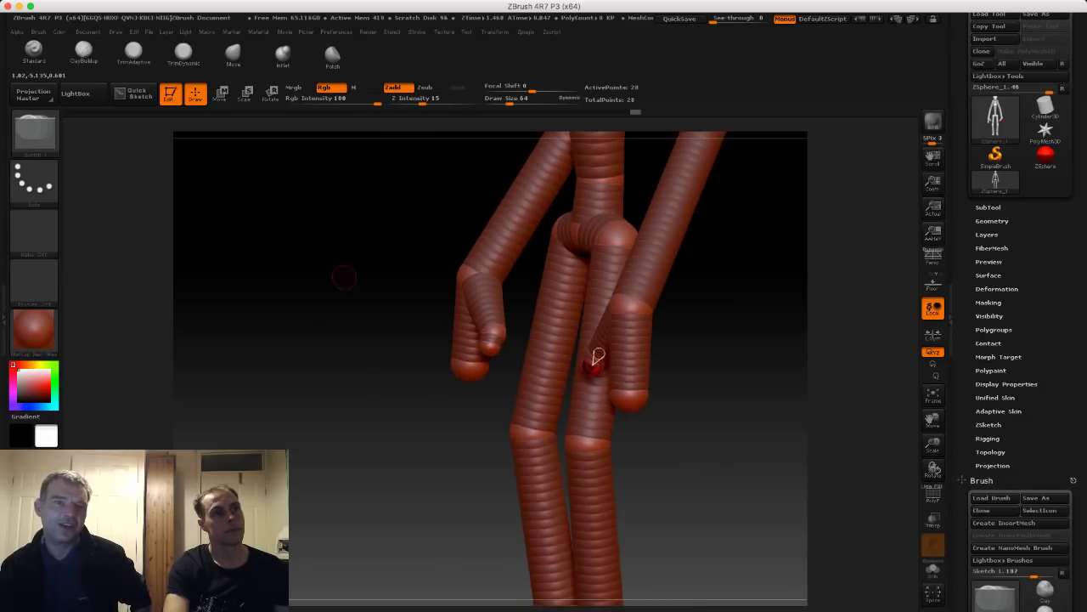
key(w)
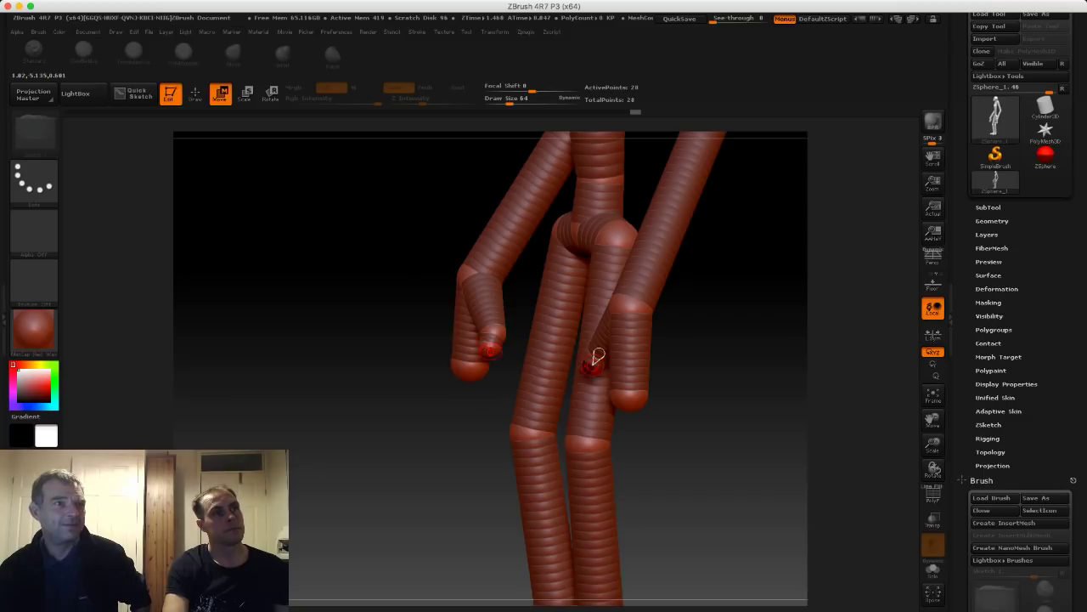
drag(593, 365, 591, 397)
Nudge the elbows forward and move the wrists up and outward to shorten and spread the forearms.
mouse_move(374, 361)
mouse_down()
mouse_move(446, 355)
mouse_move(342, 224)
mouse_up()
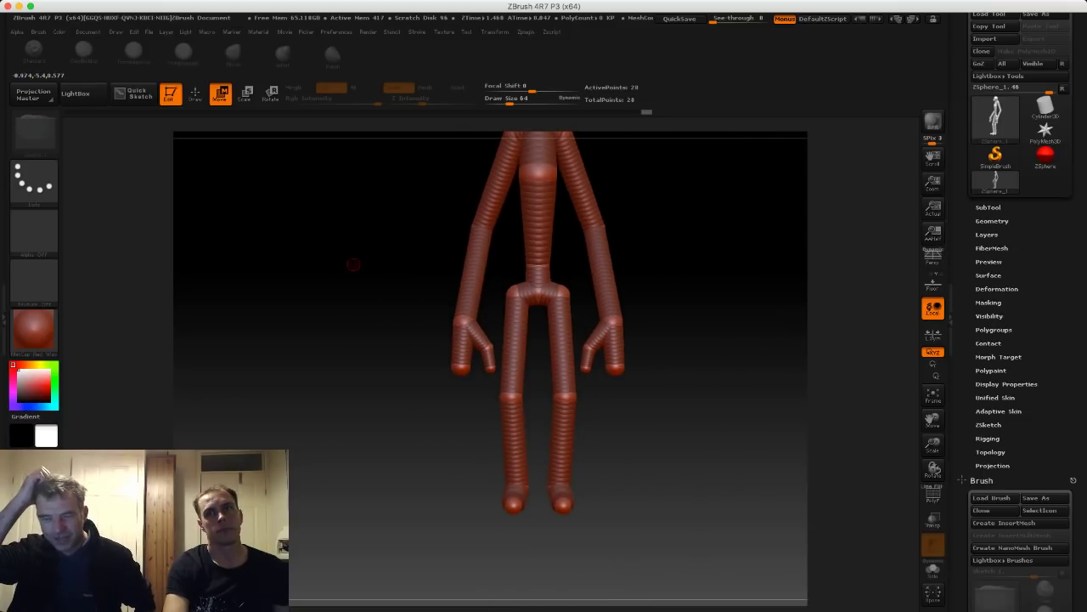
alt+drag(353, 265, 350, 261)
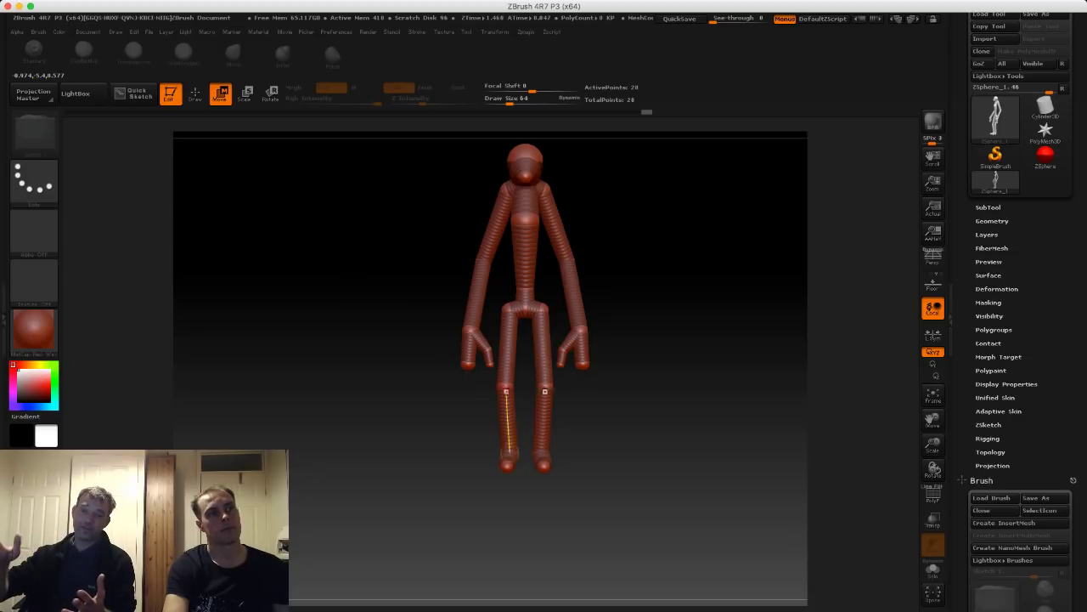
mouse_move(469, 328)
mouse_down()
mouse_move(473, 316)
mouse_move(586, 323)
mouse_up()
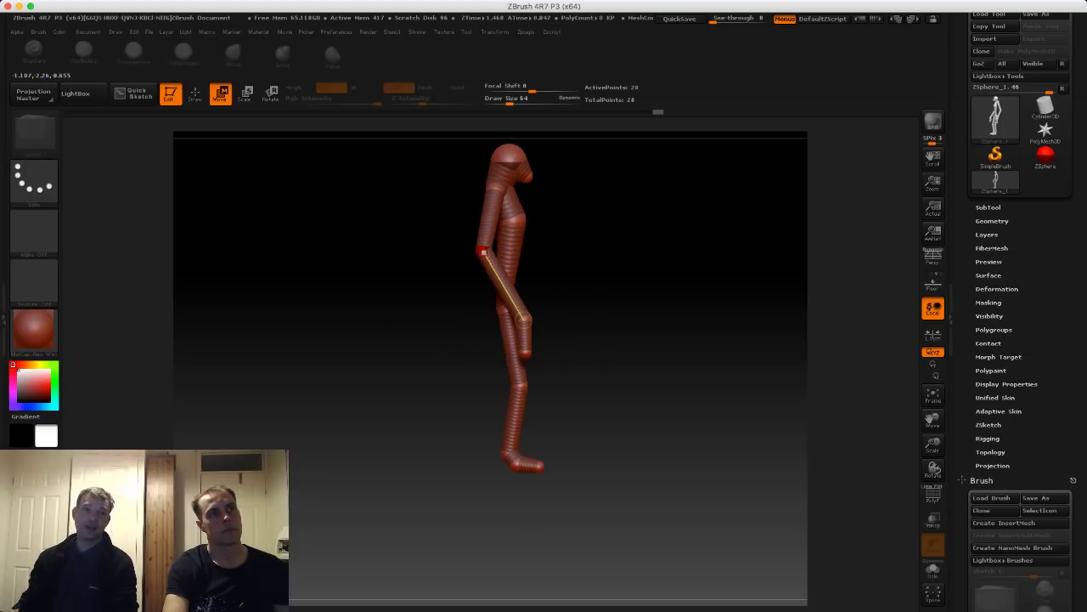
drag(482, 253, 484, 254)
drag(524, 322, 521, 311)
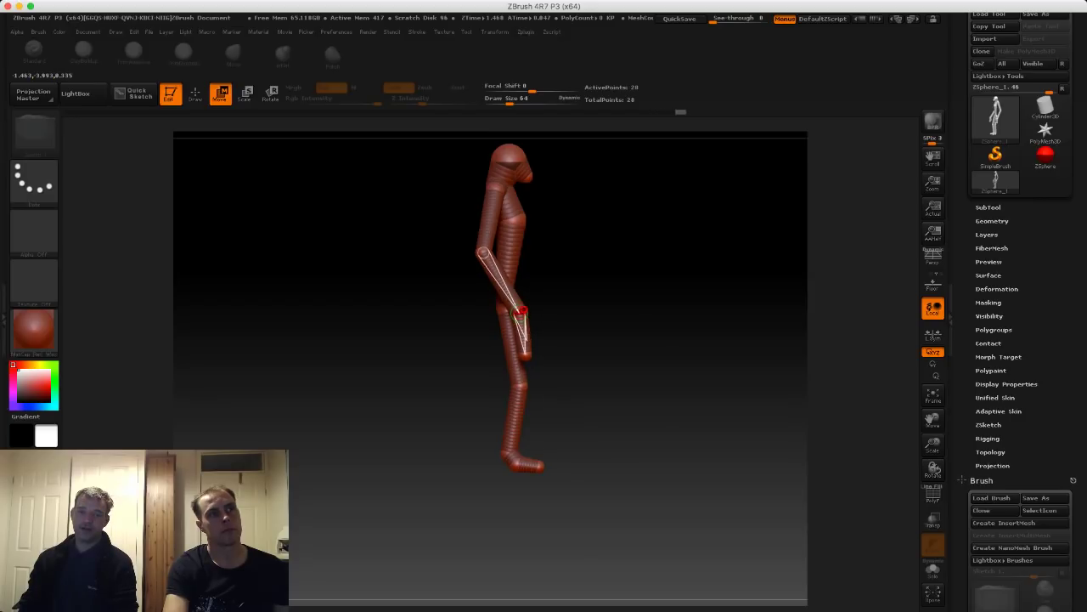
drag(484, 253, 488, 250)
shift+drag(433, 280, 280, 282)
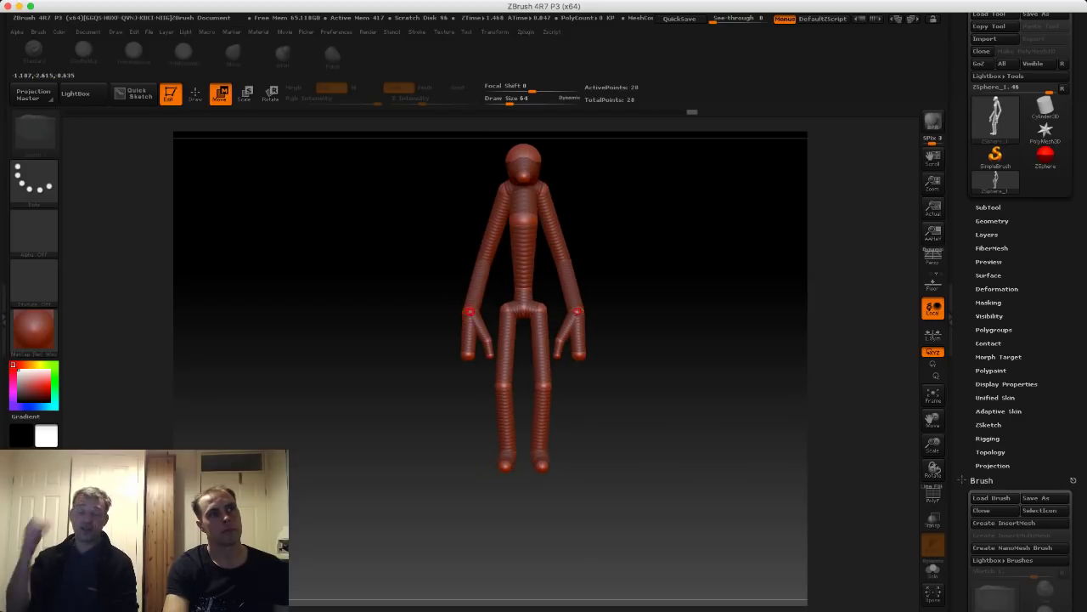
mouse_move(468, 311)
mouse_down()
mouse_move(471, 296)
mouse_move(419, 297)
mouse_move(408, 318)
mouse_up()
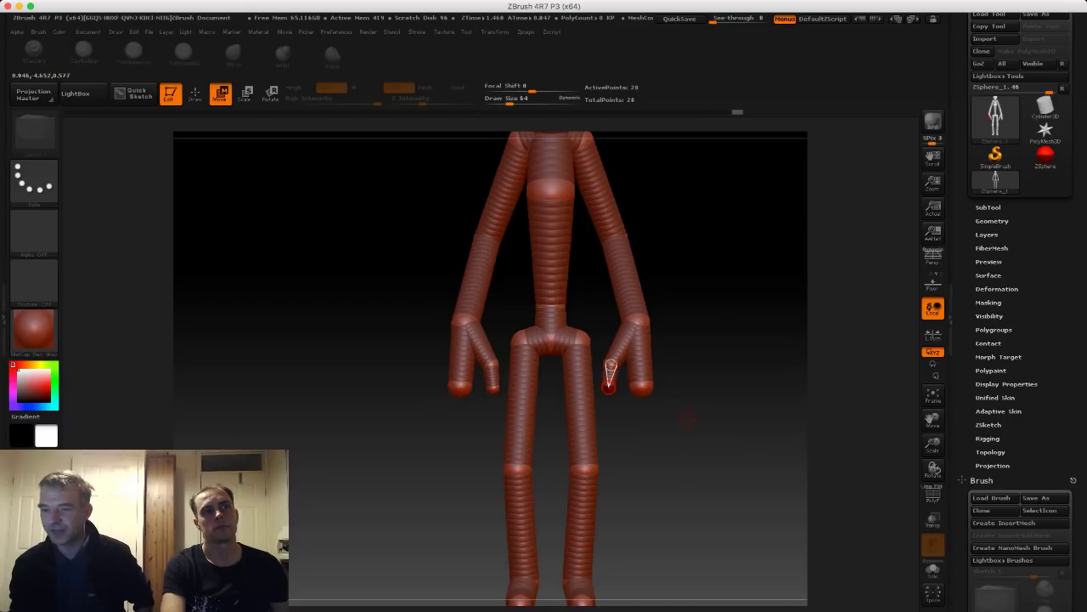
Shorten the palms slightly and add four small ZSpheres around the end of each hand as knuckles.
drag(643, 390, 620, 367)
alt+drag(570, 343, 304, 175)
click(195, 93)
drag(369, 289, 490, 326)
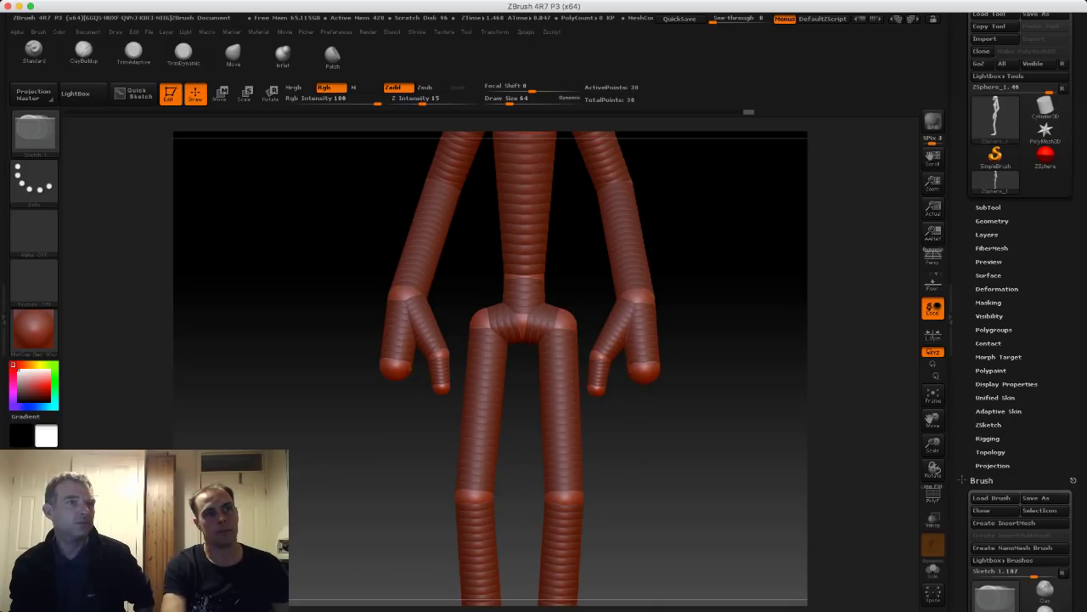
alt+drag(684, 387, 659, 442)
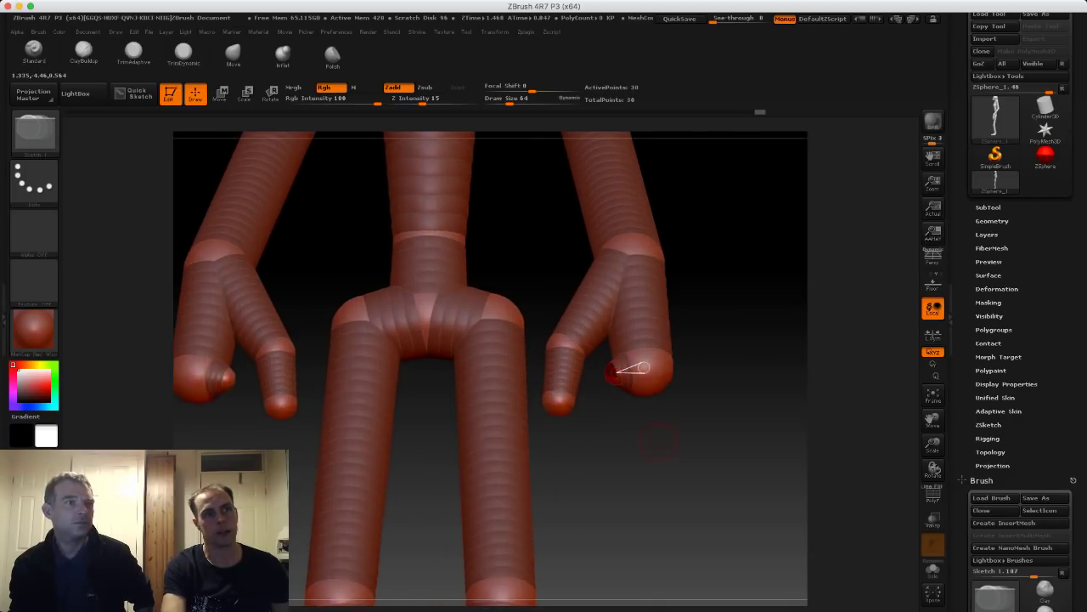
click(638, 388)
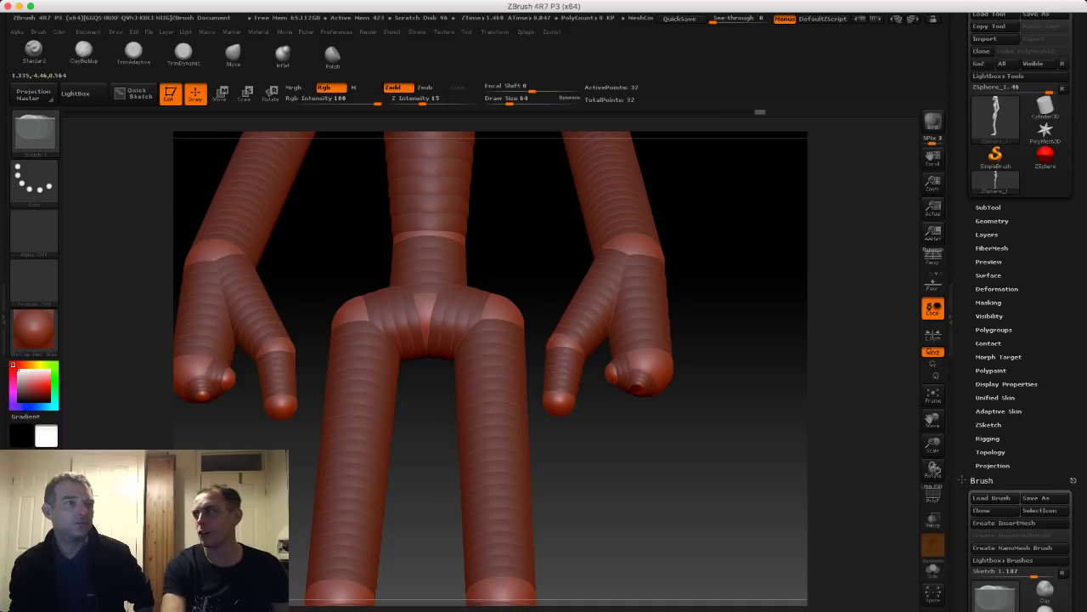
click(638, 388)
drag(668, 444, 625, 441)
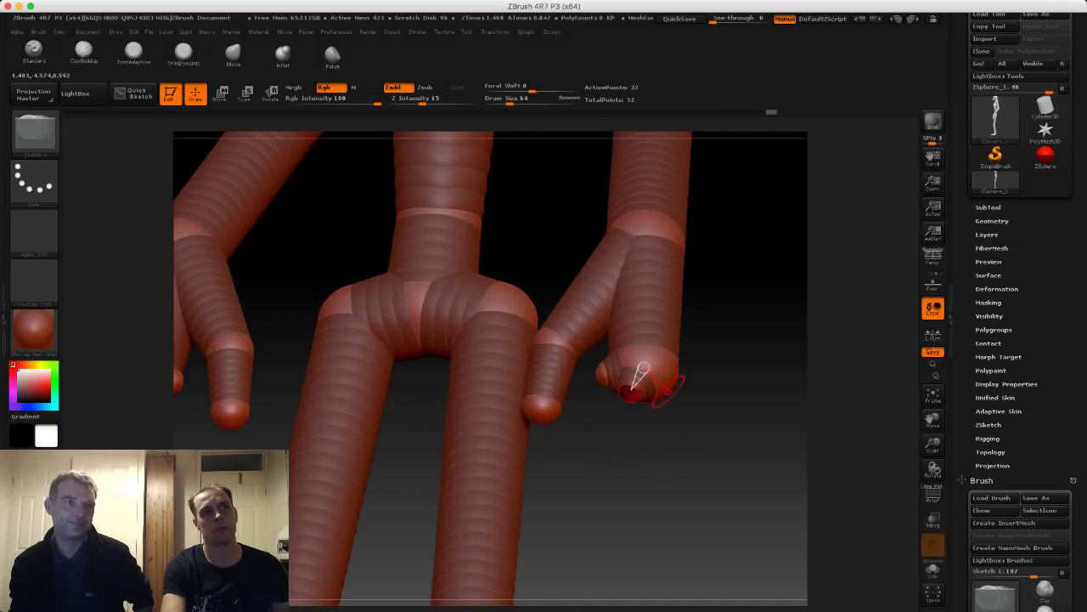
mouse_move(687, 425)
mouse_down()
mouse_move(639, 426)
mouse_move(763, 428)
mouse_up()
click(672, 381)
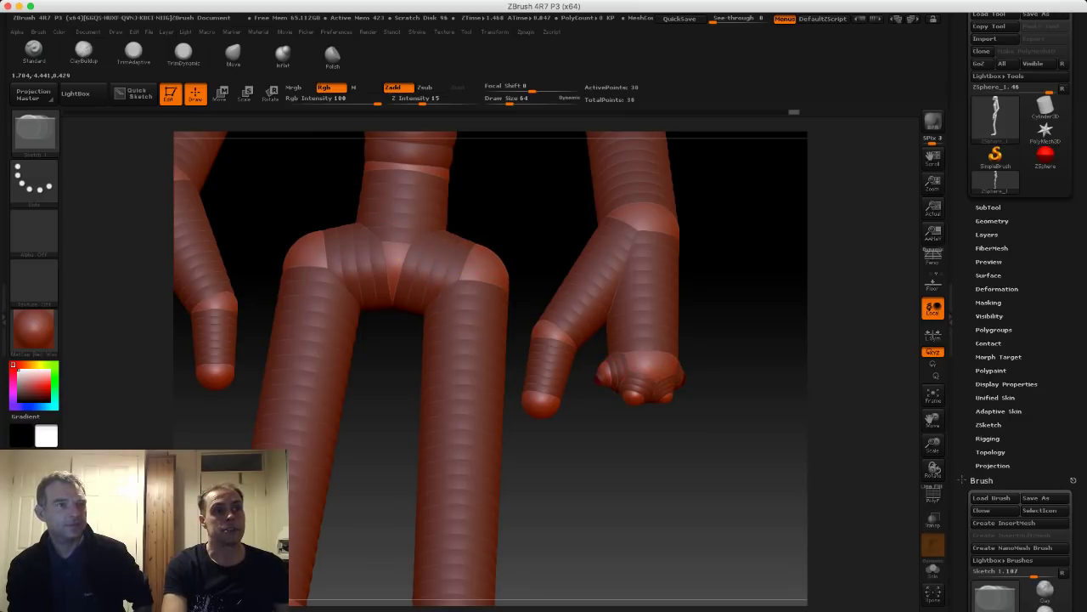
Add a ZSphere on the knuckle nearest each thumb and move it far down to form the index fingers.
shift+drag(586, 437, 574, 432)
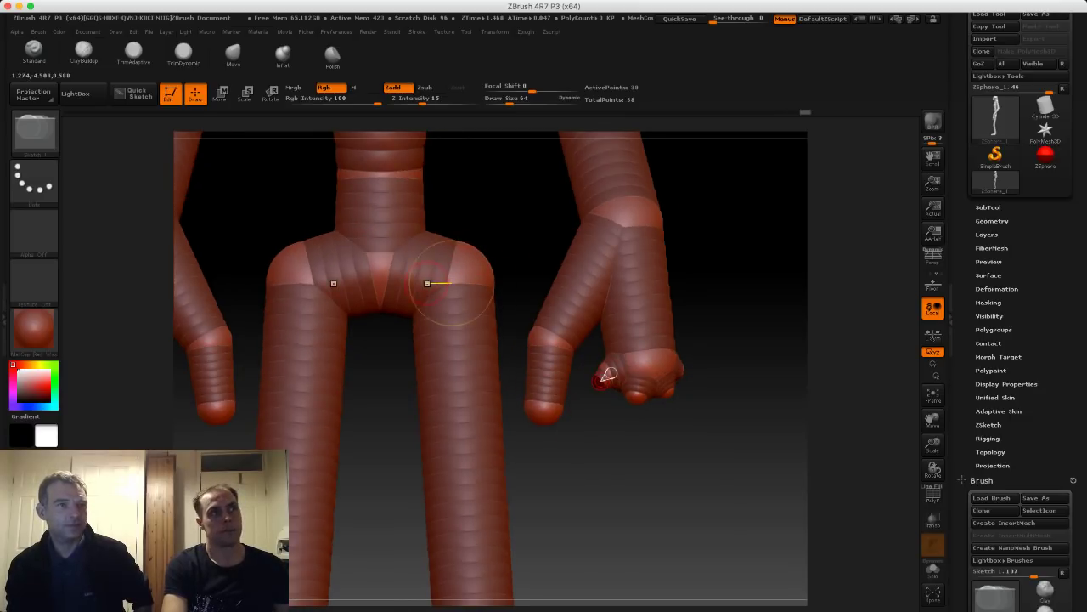
click(221, 94)
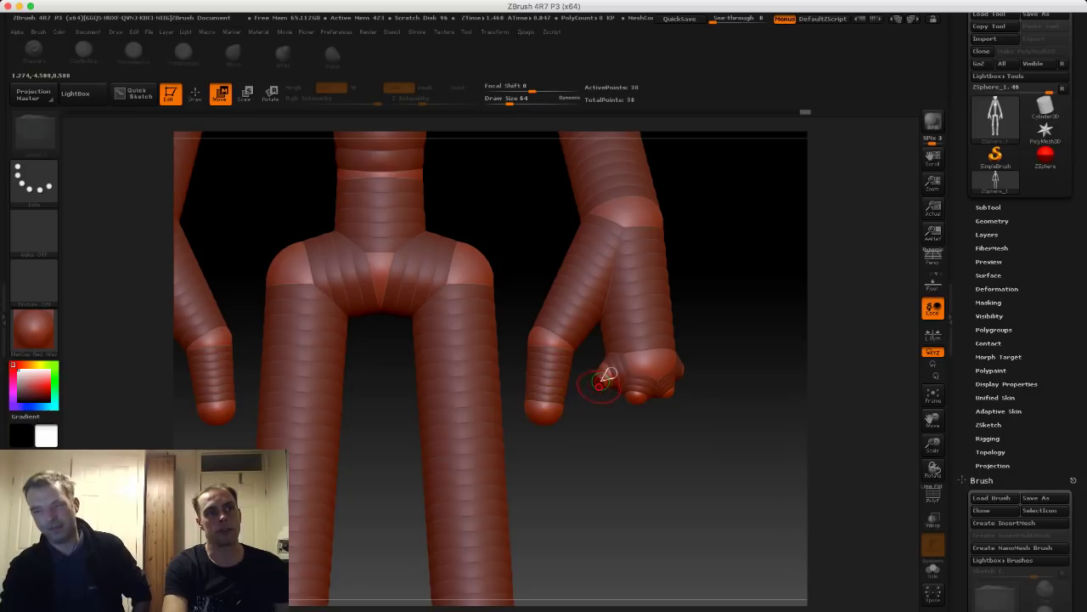
mouse_move(603, 380)
mouse_down()
mouse_move(583, 449)
mouse_move(592, 474)
mouse_move(592, 458)
mouse_move(602, 467)
mouse_move(609, 379)
mouse_up()
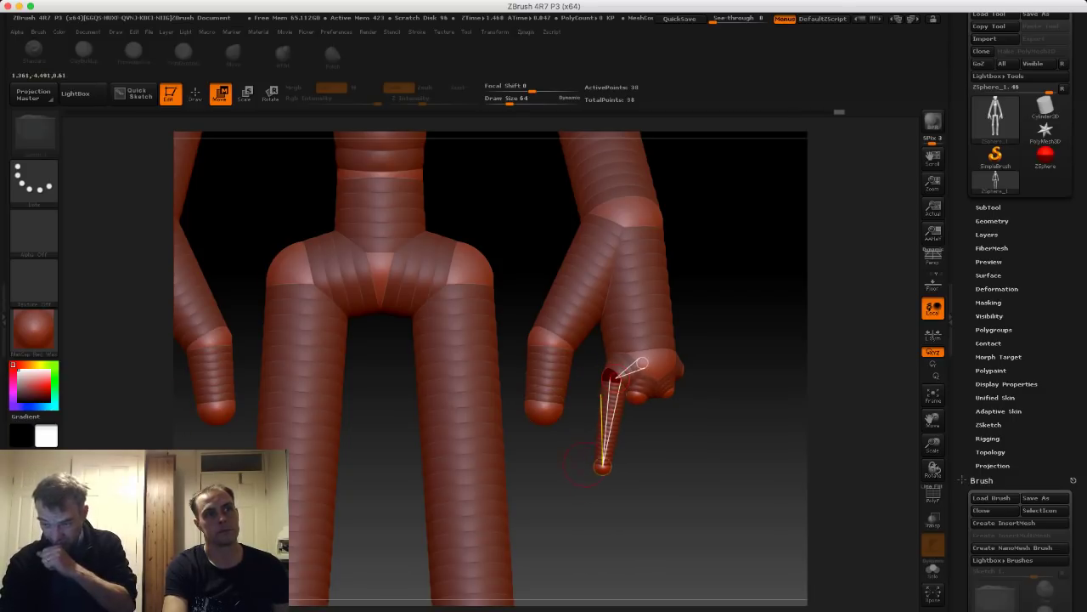
drag(603, 468, 593, 530)
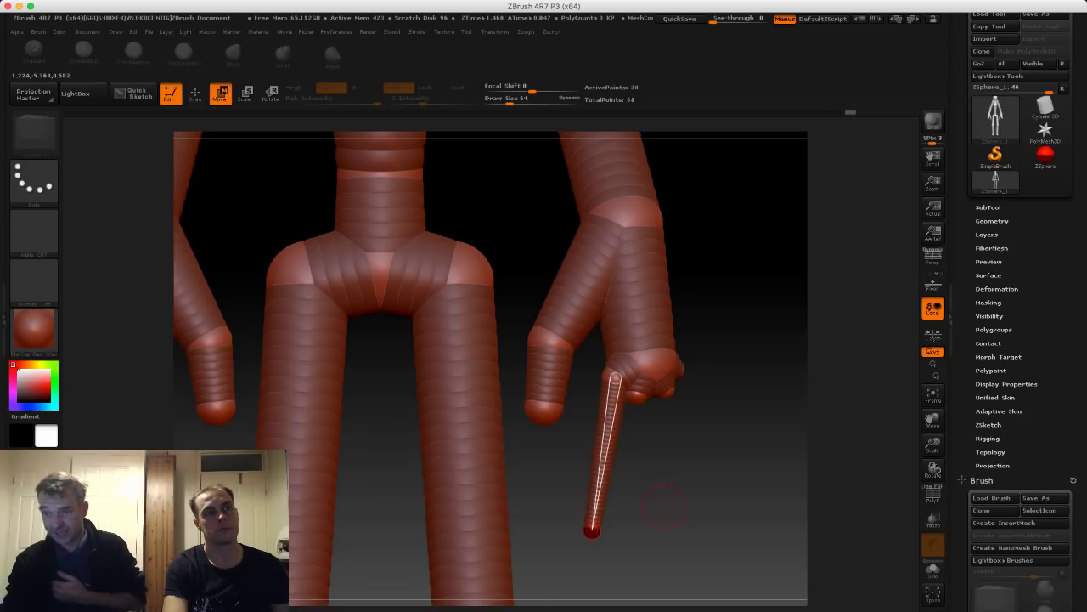
alt+drag(714, 509, 716, 442)
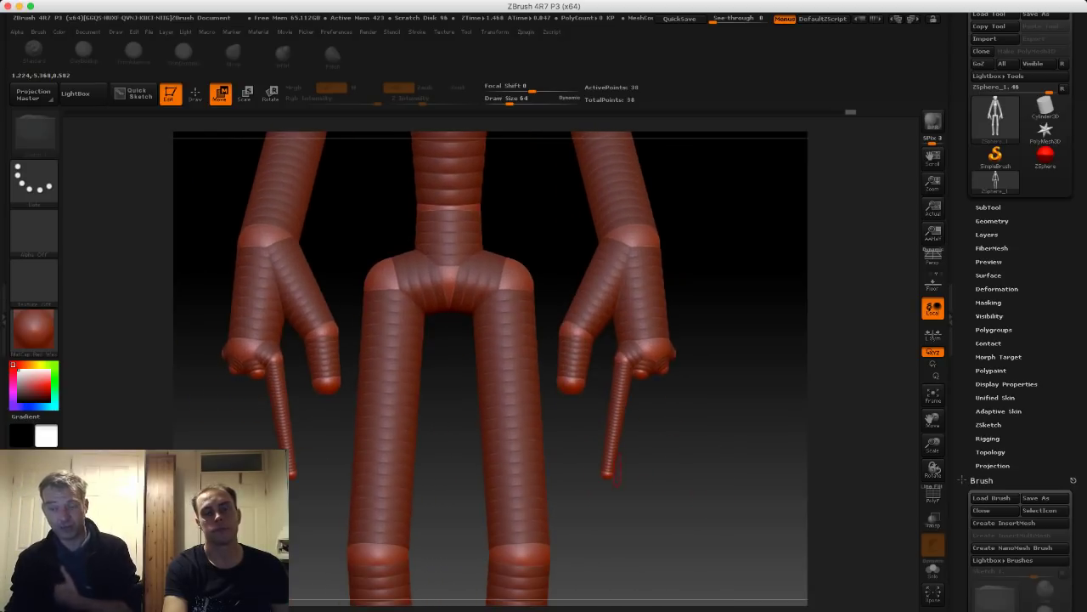
Extend the index fingers slightly further down and enlarge their tips a little.
drag(606, 474, 604, 494)
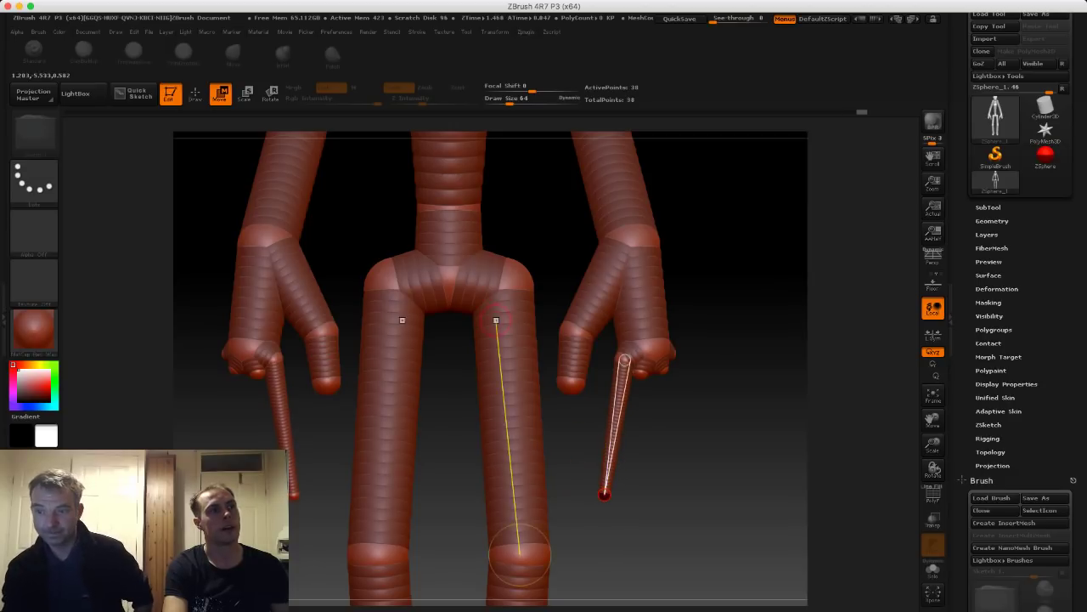
key(e)
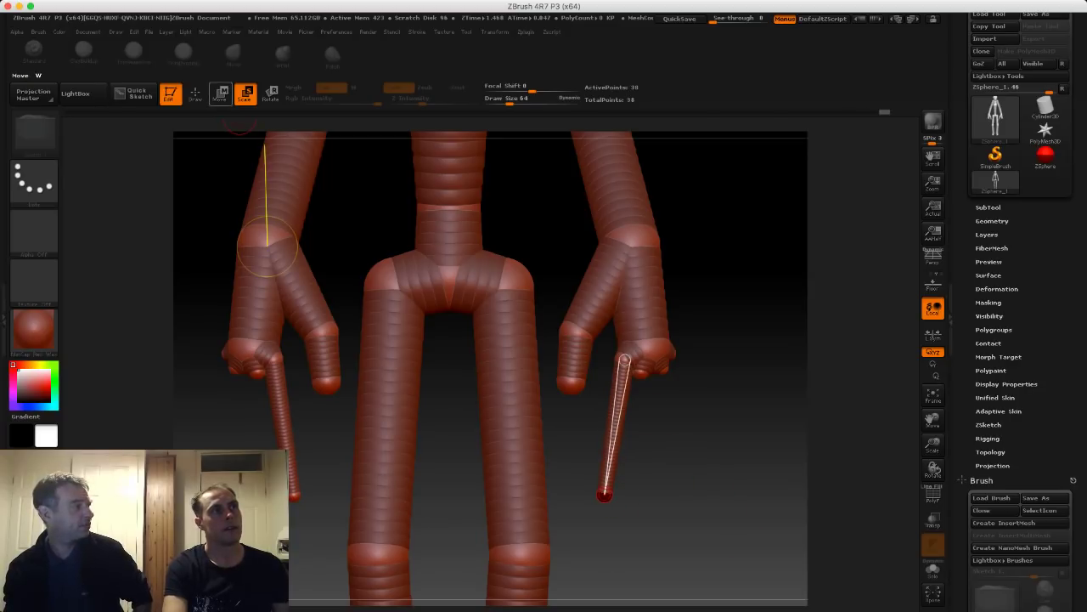
Add a ZSphere on the second knuckle of each hand and move it far down to form the middle fingers.
click(195, 95)
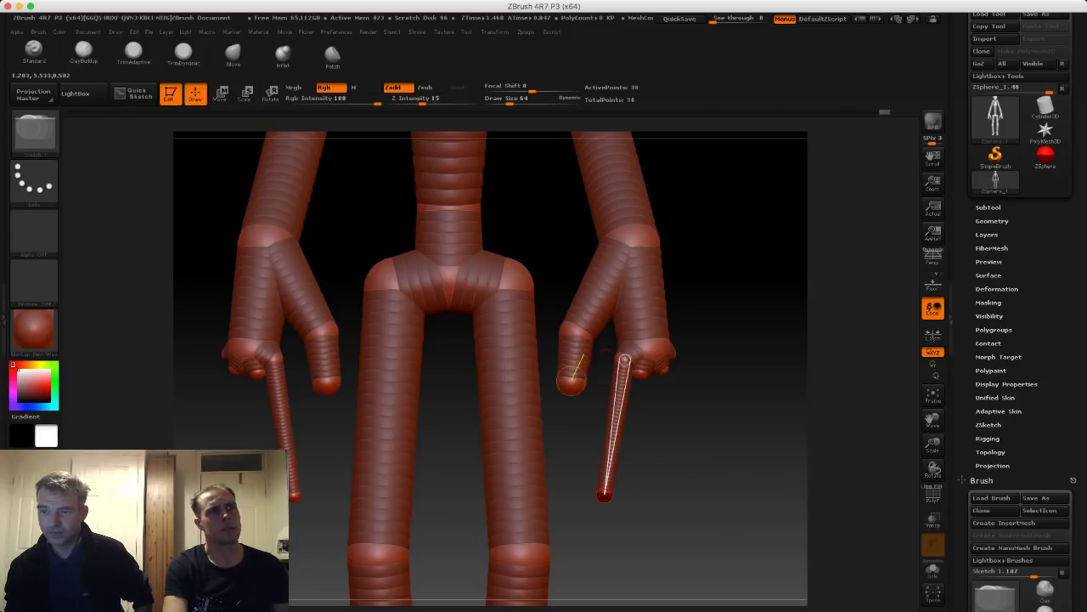
mouse_move(697, 322)
alt+mouse_down()
mouse_move(697, 365)
mouse_move(656, 359)
alt+mouse_up()
click(643, 342)
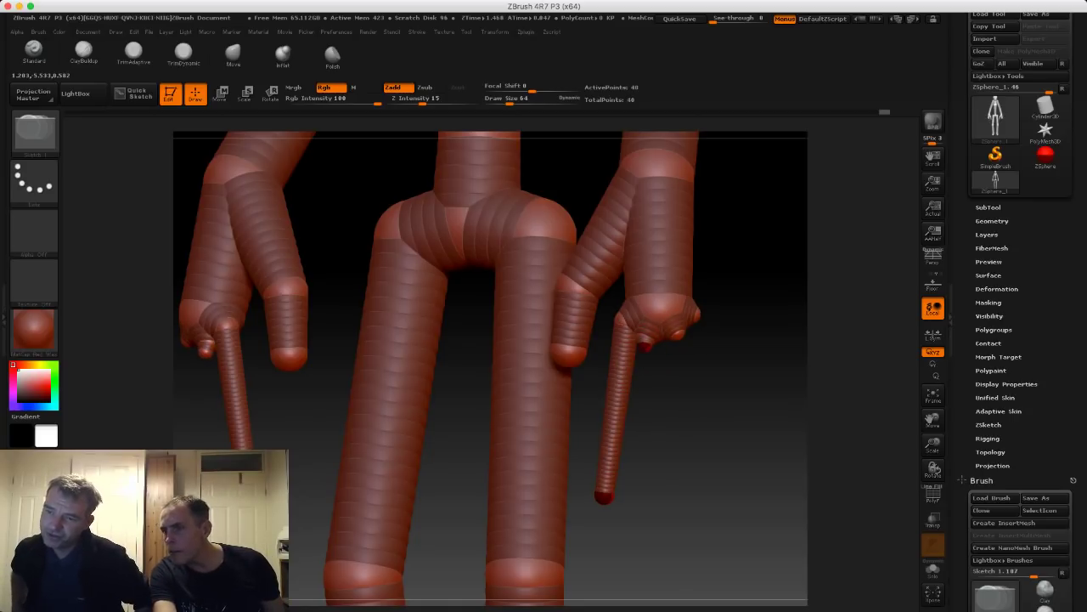
drag(645, 345, 652, 354)
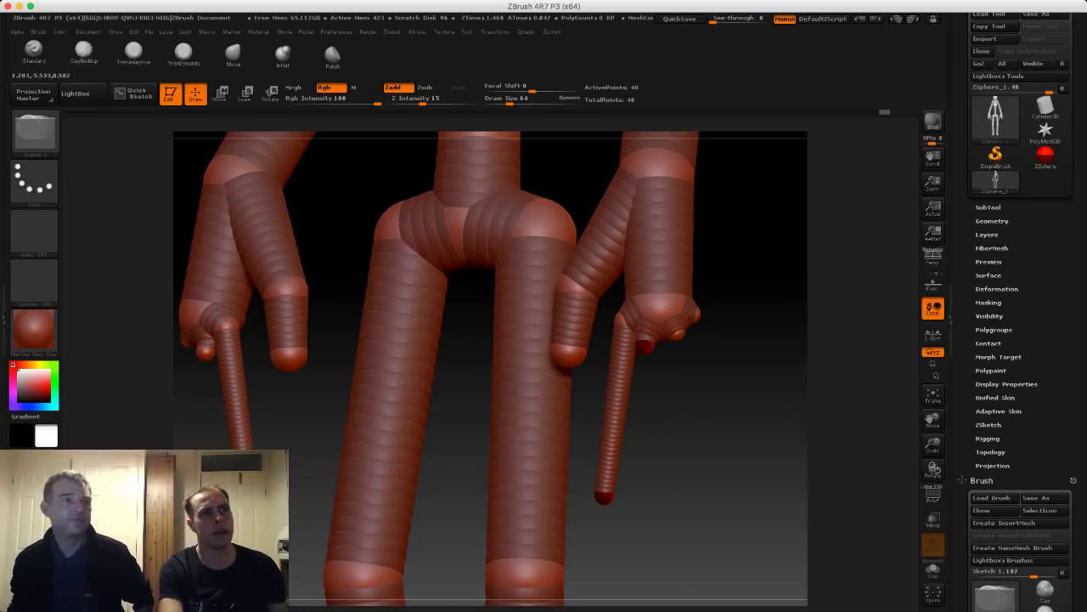
key(ctrl+z)
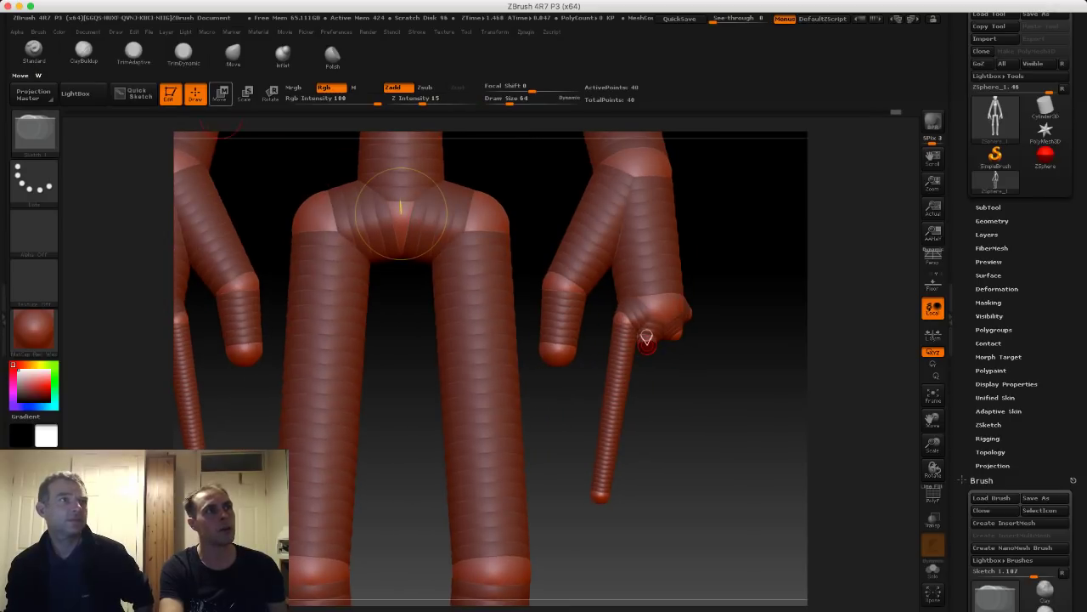
key(w)
mouse_move(650, 359)
mouse_down()
mouse_move(646, 443)
mouse_move(660, 374)
mouse_up()
drag(739, 382, 560, 386)
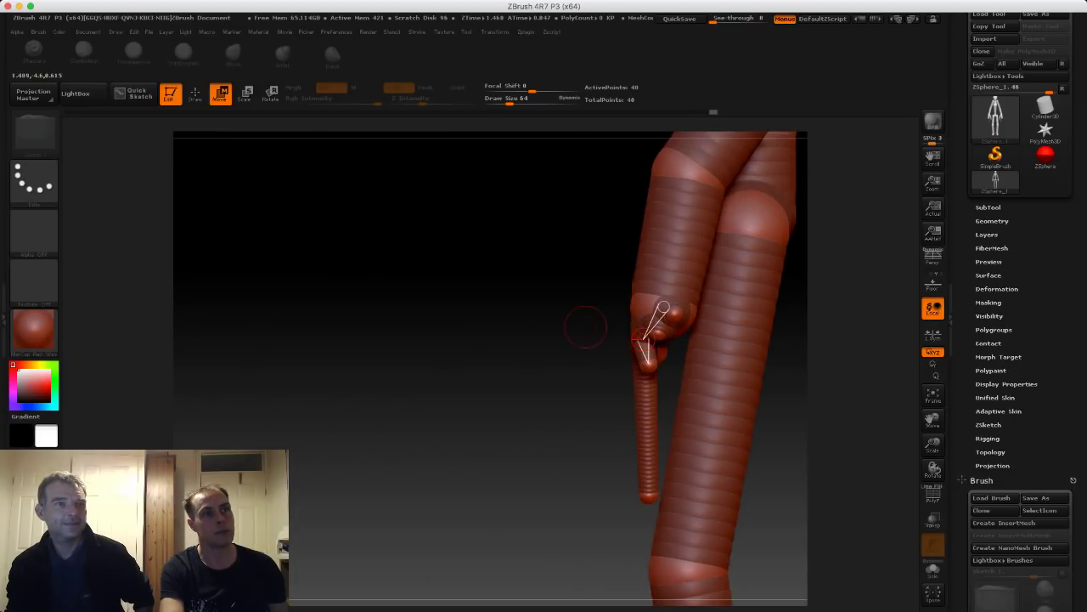
drag(585, 327, 747, 330)
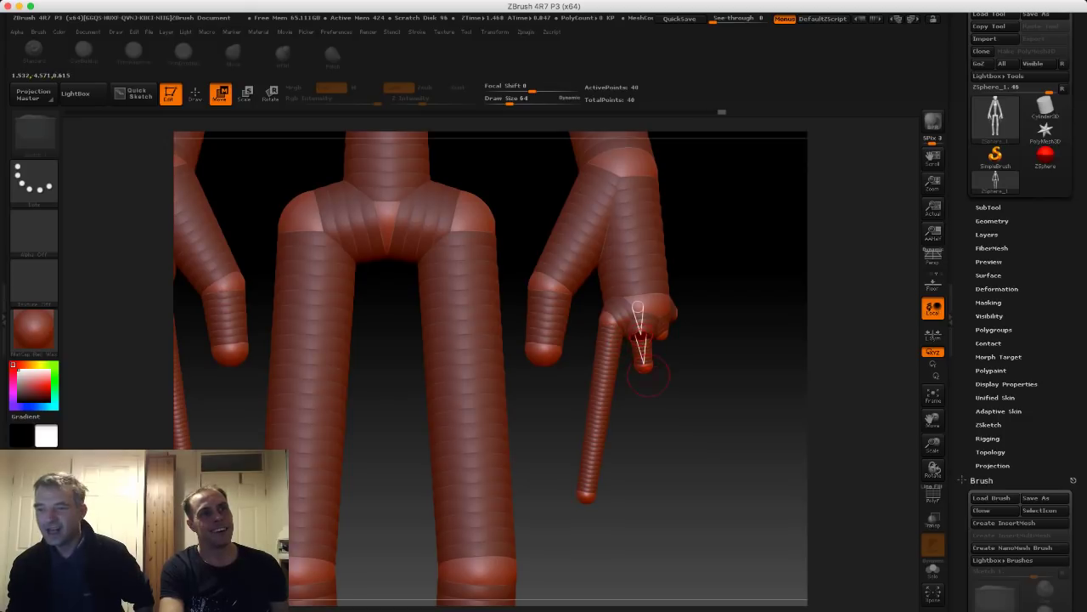
drag(649, 375, 697, 463)
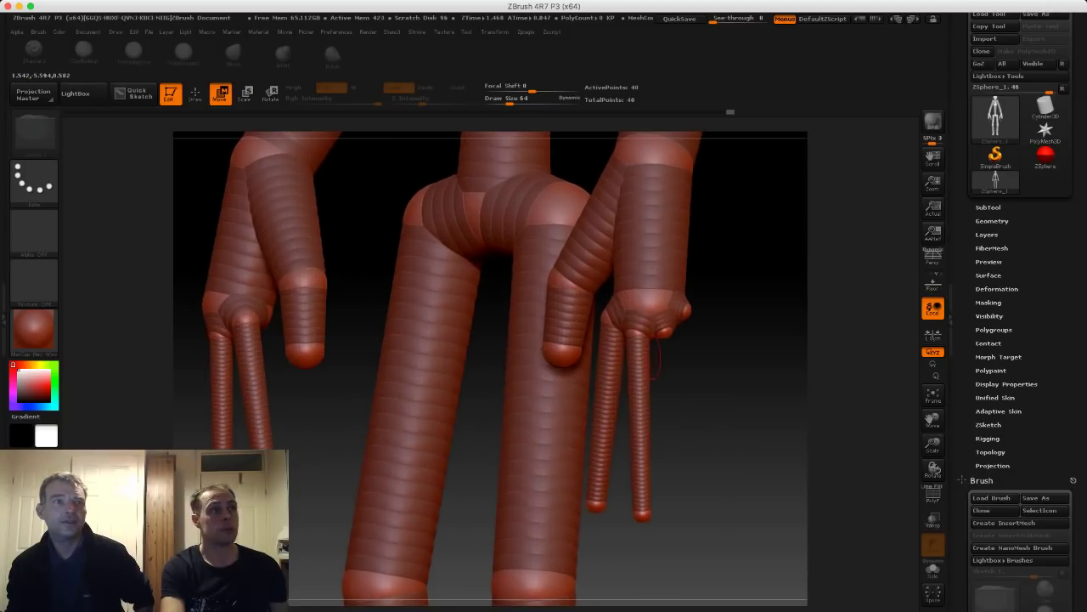
click(196, 95)
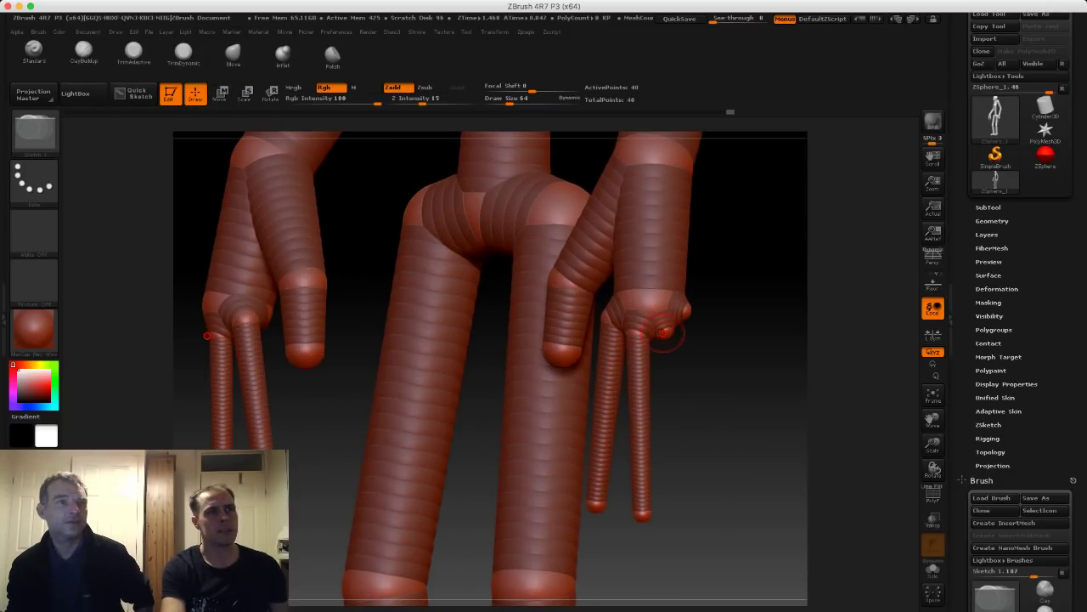
drag(663, 330, 699, 367)
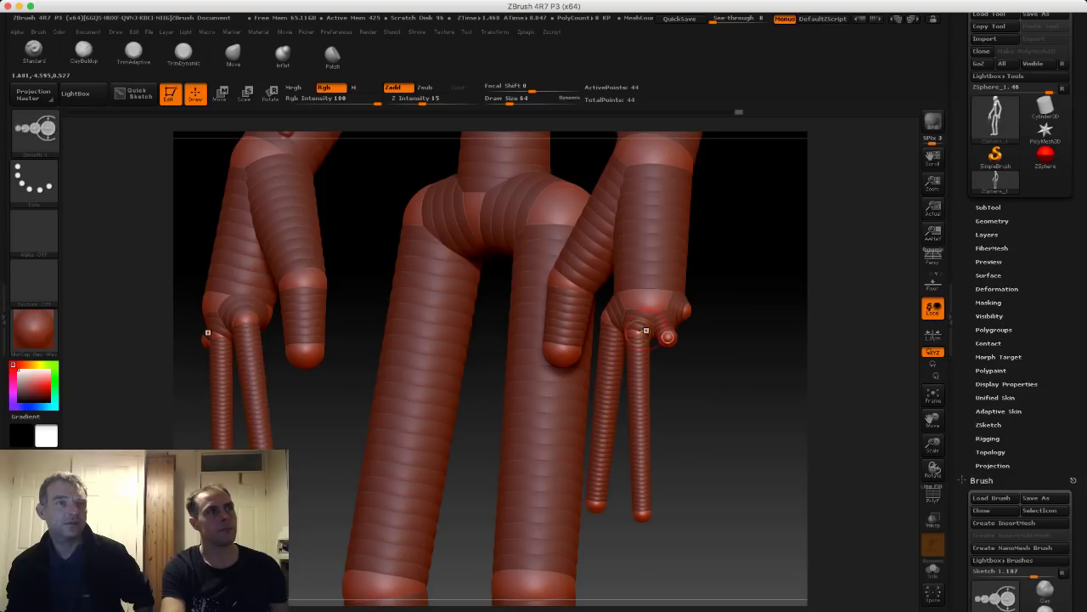
shift+drag(488, 369, 527, 369)
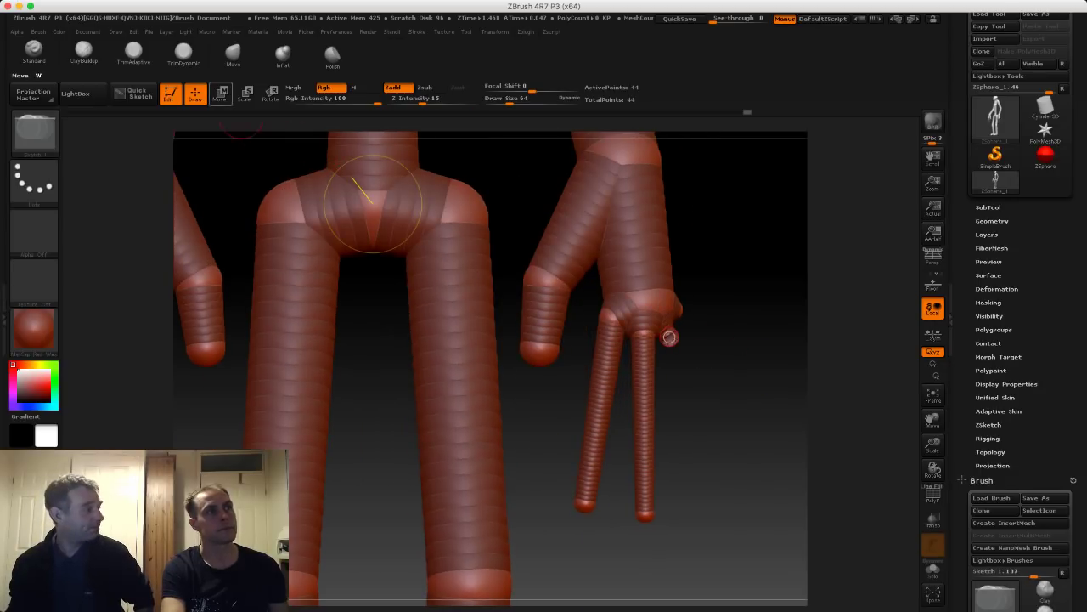
key(w)
mouse_move(671, 366)
mouse_down()
mouse_move(683, 482)
mouse_move(696, 413)
mouse_move(685, 370)
mouse_up()
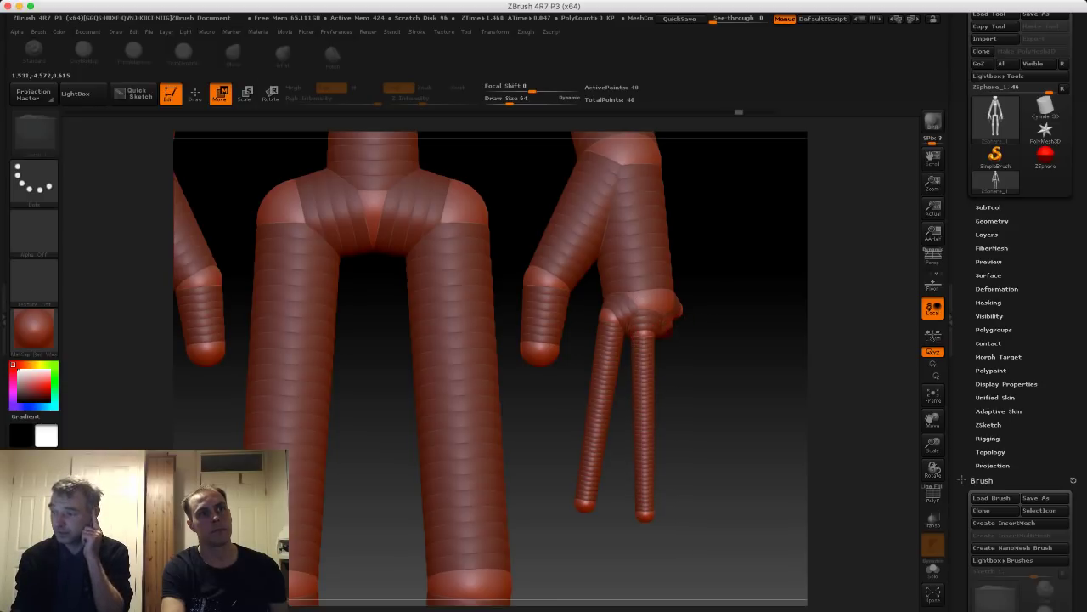
Add a ZSphere on the third knuckle of each hand and move it down beside the middle finger to form the ring fingers.
drag(748, 383, 509, 383)
key(q)
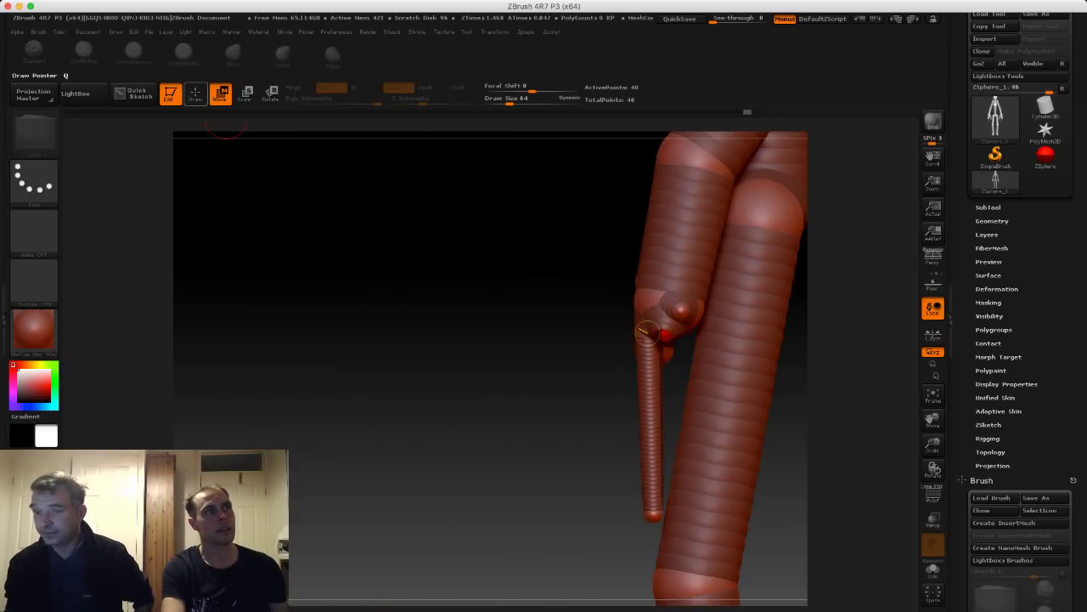
alt+drag(598, 316, 756, 340)
mouse_move(665, 338)
alt+mouse_down()
mouse_move(661, 304)
mouse_move(661, 498)
mouse_move(673, 524)
mouse_move(633, 510)
mouse_move(531, 512)
alt+mouse_up()
key(w)
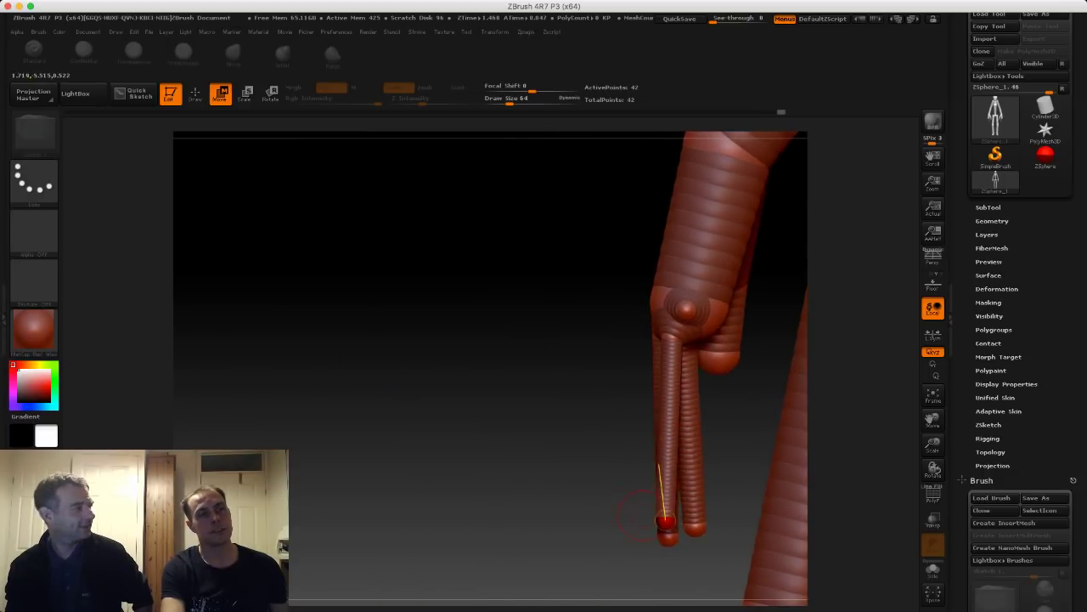
drag(667, 524, 676, 531)
drag(527, 363, 586, 341)
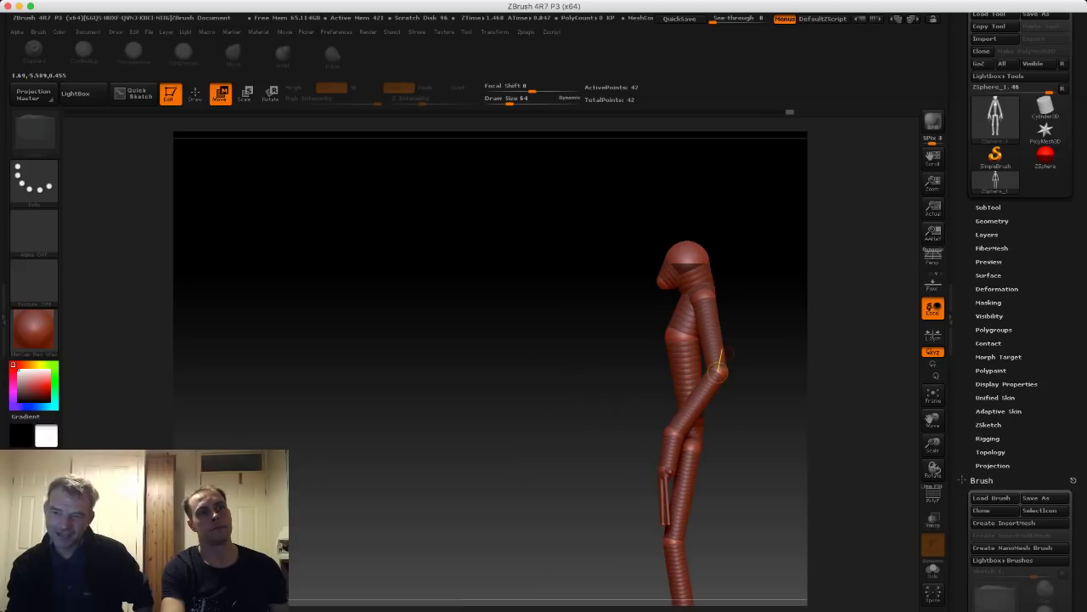
alt+drag(588, 289, 600, 349)
mouse_move(497, 328)
alt+mouse_down()
mouse_move(444, 282)
mouse_move(476, 328)
alt+mouse_up()
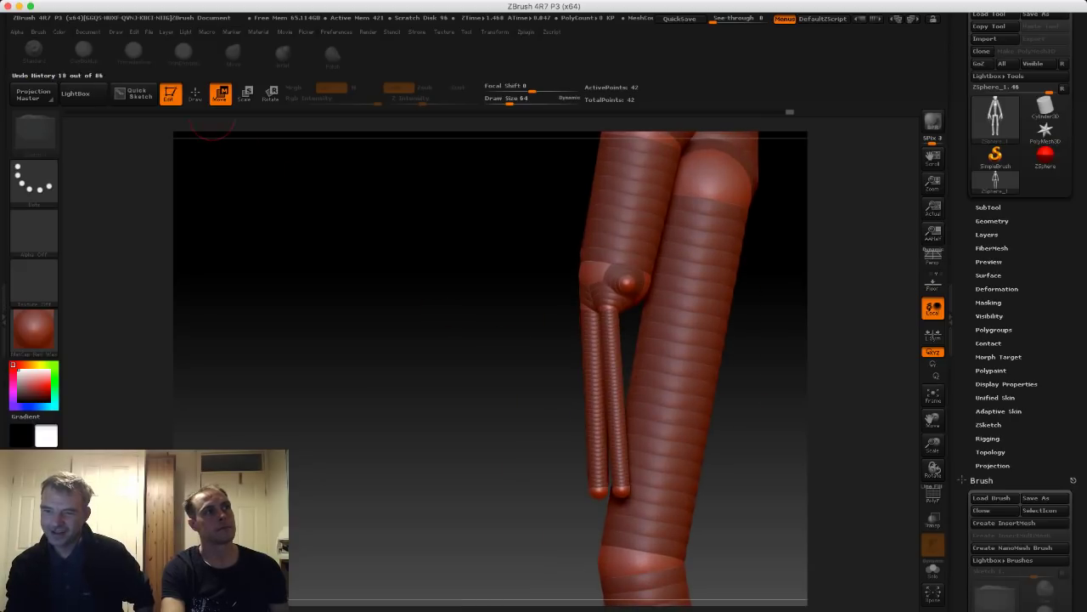
Add a ZSphere on the outermost knuckle of each hand and move it down and outward to form slightly shorter little fingers.
click(195, 94)
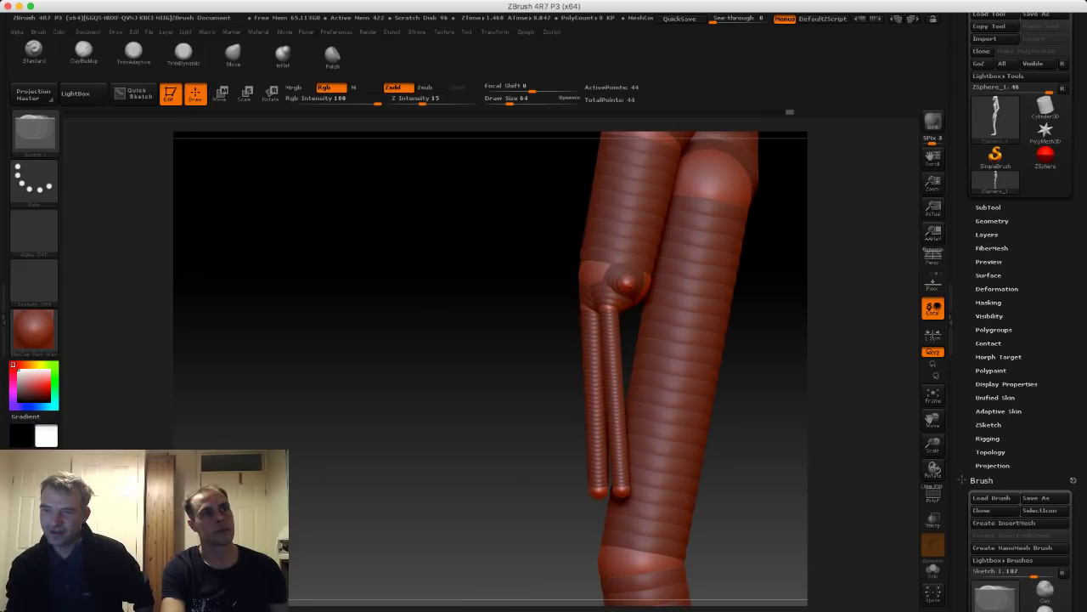
drag(508, 305, 651, 376)
key(w)
drag(644, 332, 646, 327)
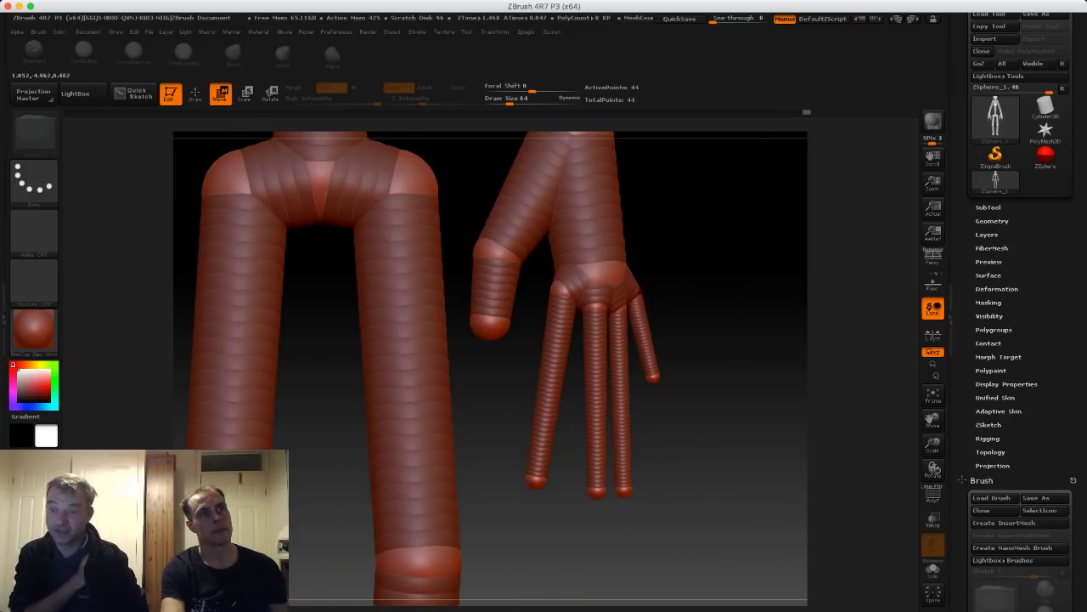
drag(653, 376, 656, 457)
drag(765, 451, 672, 460)
drag(340, 230, 303, 206)
drag(217, 158, 284, 161)
key(ctrl+z)
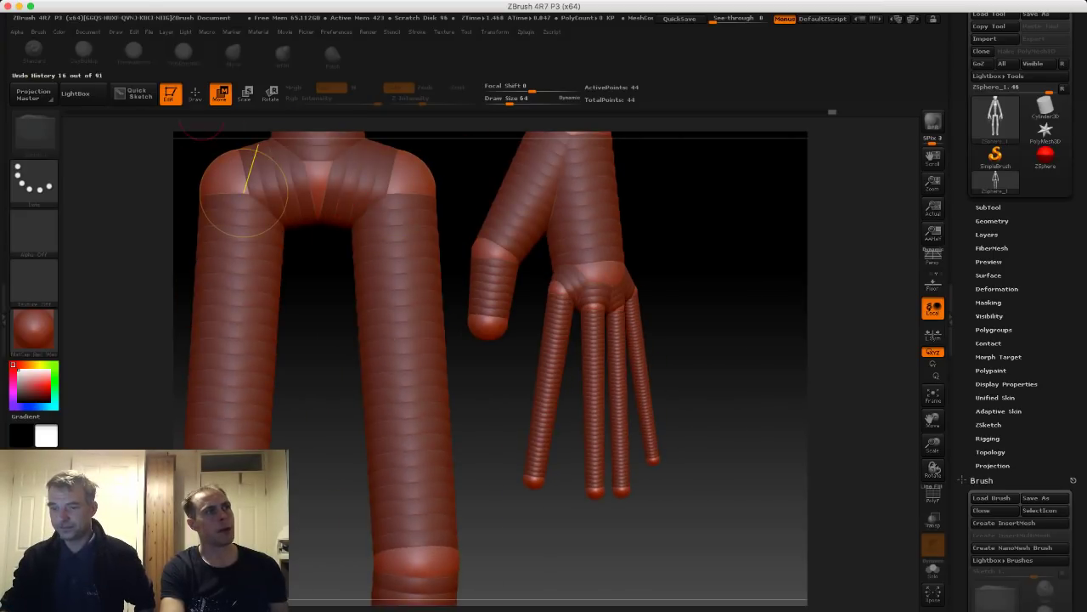
Insert a first joint ZSphere in each of the four fingers, a little under halfway down from the knuckles.
key(q)
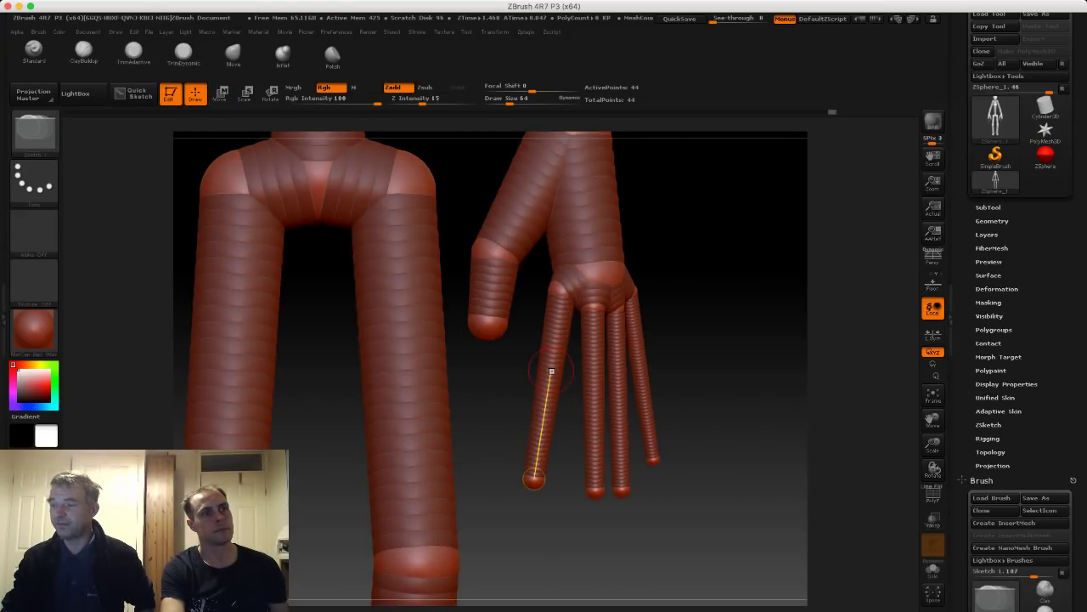
click(553, 360)
drag(570, 370, 581, 372)
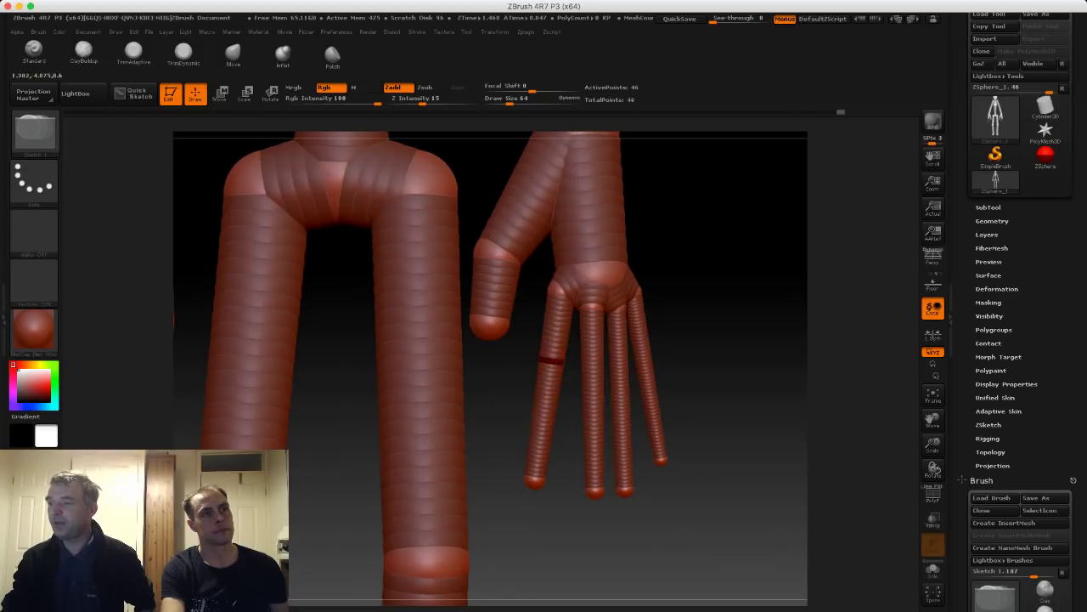
click(592, 370)
mouse_move(693, 362)
mouse_down()
mouse_move(661, 365)
mouse_move(638, 292)
mouse_up()
click(621, 367)
drag(725, 388, 692, 390)
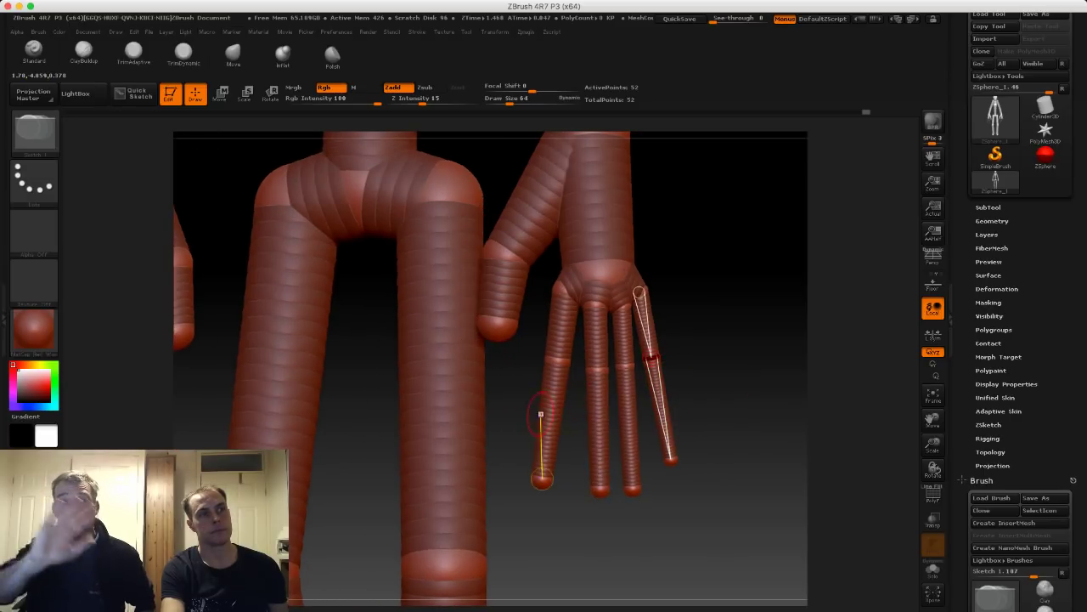
Insert a second joint ZSphere in each of the four fingers, midway between the first joint and the fingertip.
click(550, 419)
click(598, 429)
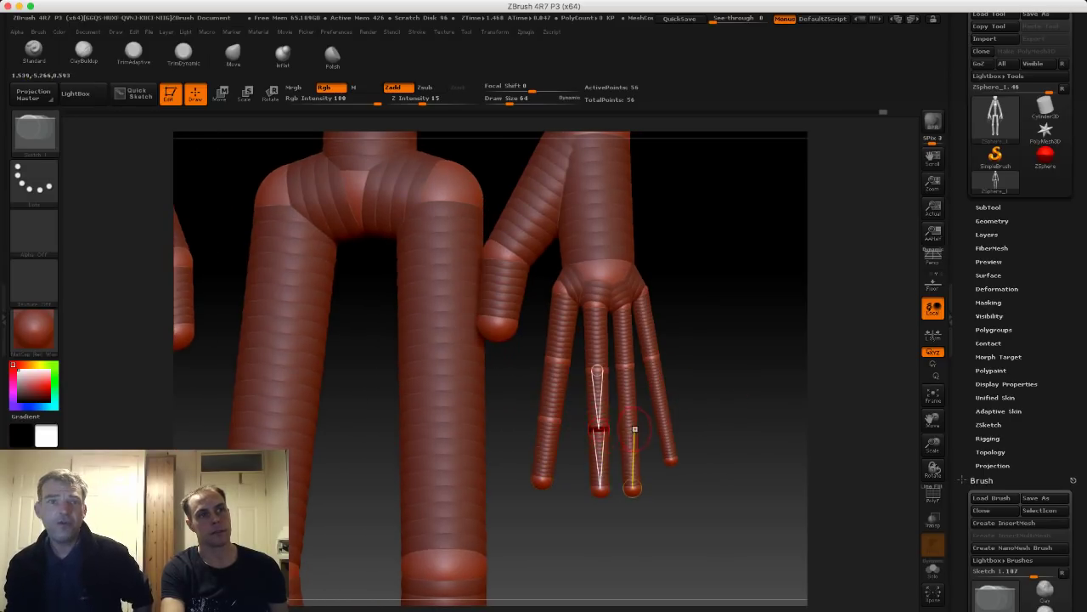
click(628, 428)
click(661, 406)
Move the little finger's knuckle and both joints forward and its tip backward in side view to curl the finger.
mouse_move(728, 417)
alt+mouse_down()
mouse_move(727, 348)
mouse_move(527, 384)
mouse_move(512, 450)
alt+mouse_up()
click(220, 93)
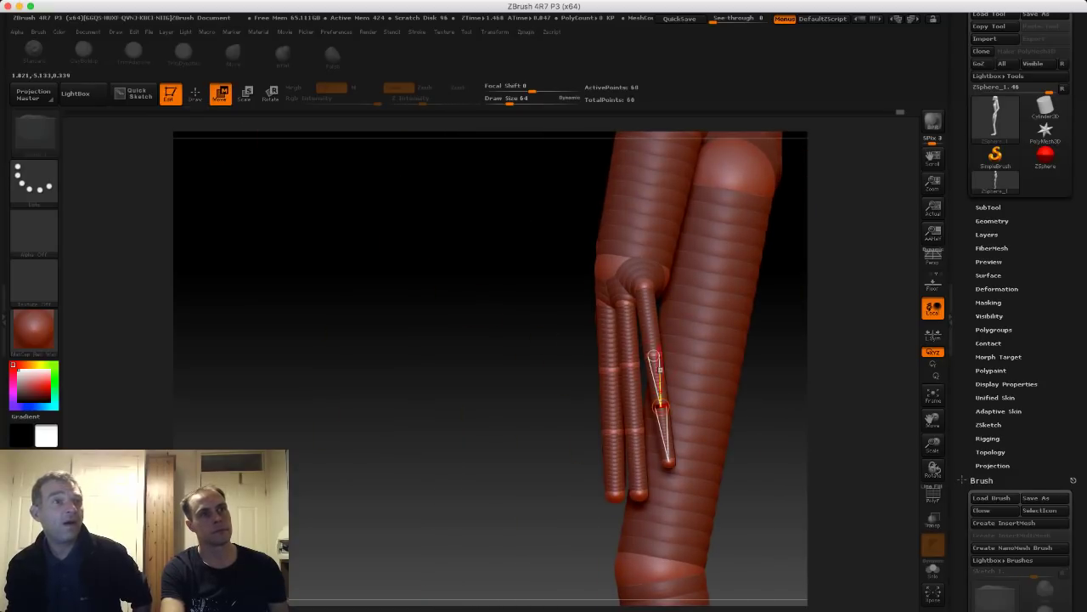
drag(653, 357, 641, 360)
drag(646, 285, 634, 286)
drag(643, 359, 627, 364)
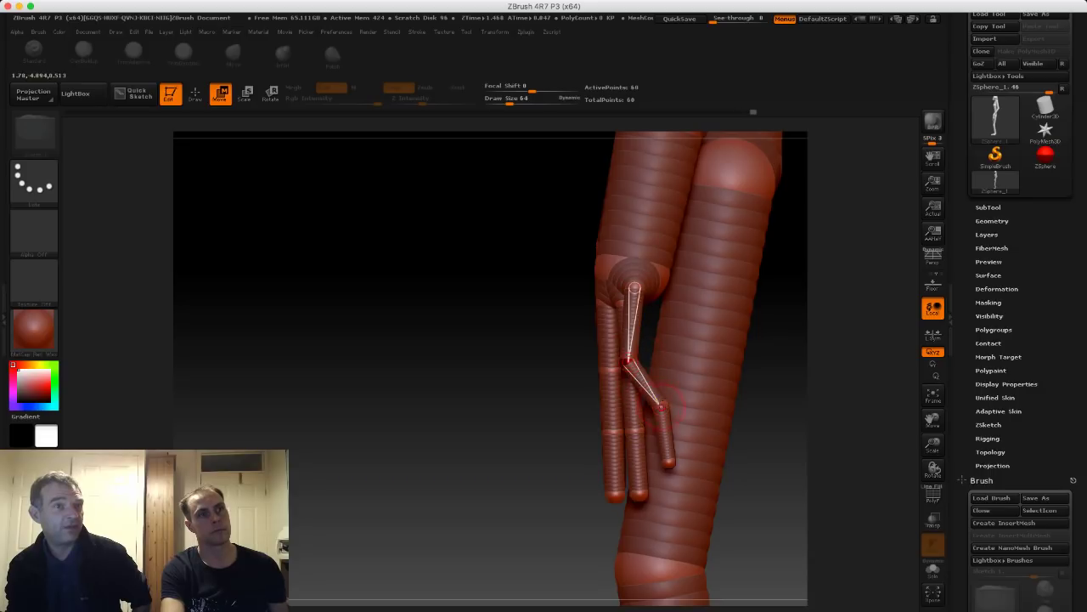
drag(670, 463, 697, 450)
drag(662, 405, 642, 413)
Spread the little and ring finger joints outward, and move the ring fingertips backward and slightly up to bend them.
drag(492, 416, 680, 412)
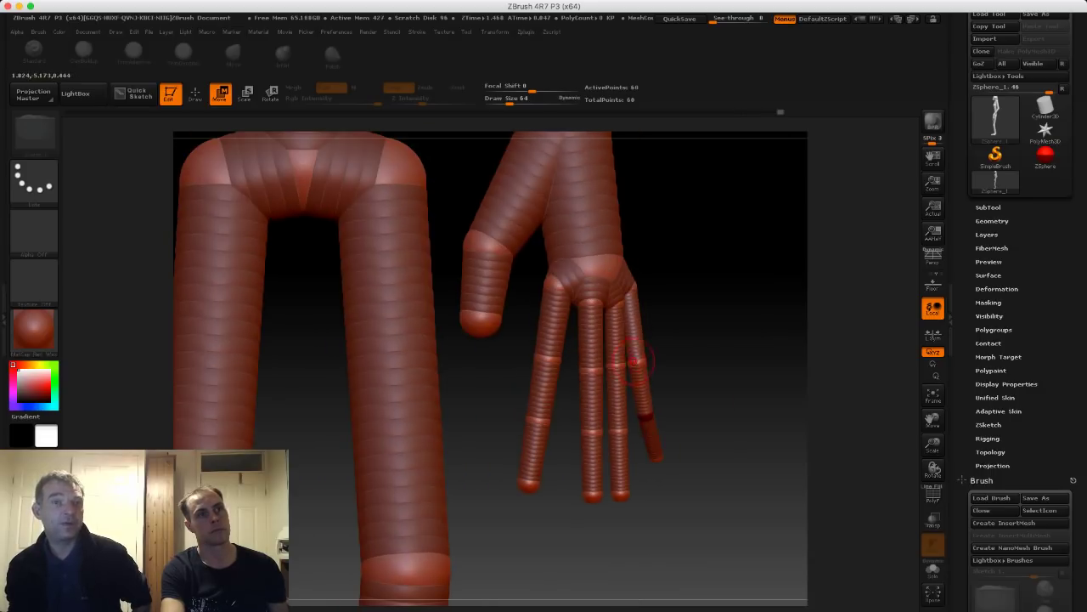
drag(637, 364, 657, 357)
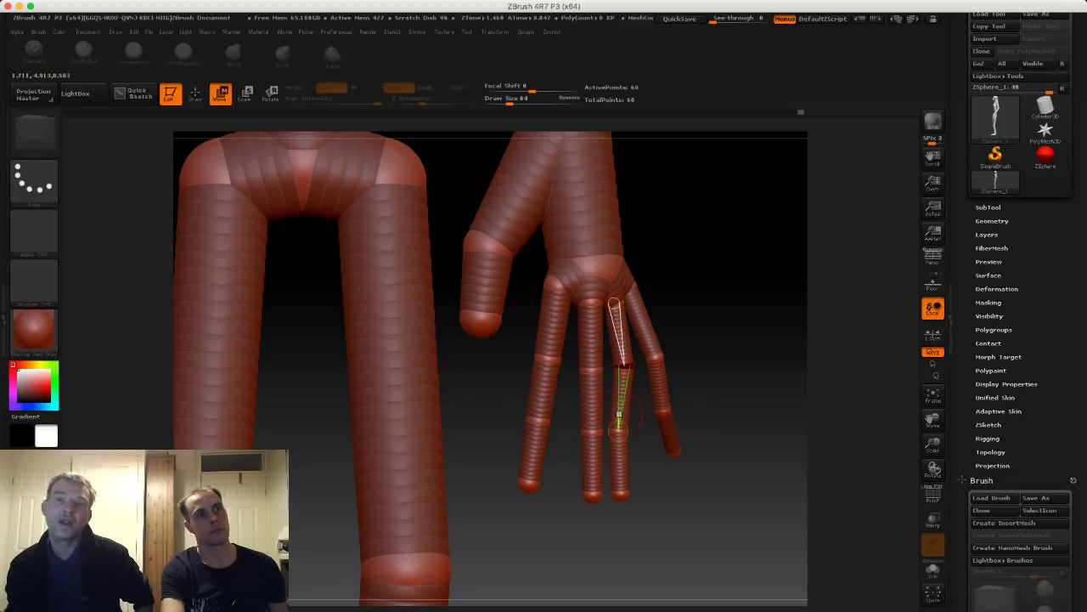
drag(619, 430, 632, 431)
drag(713, 424, 522, 425)
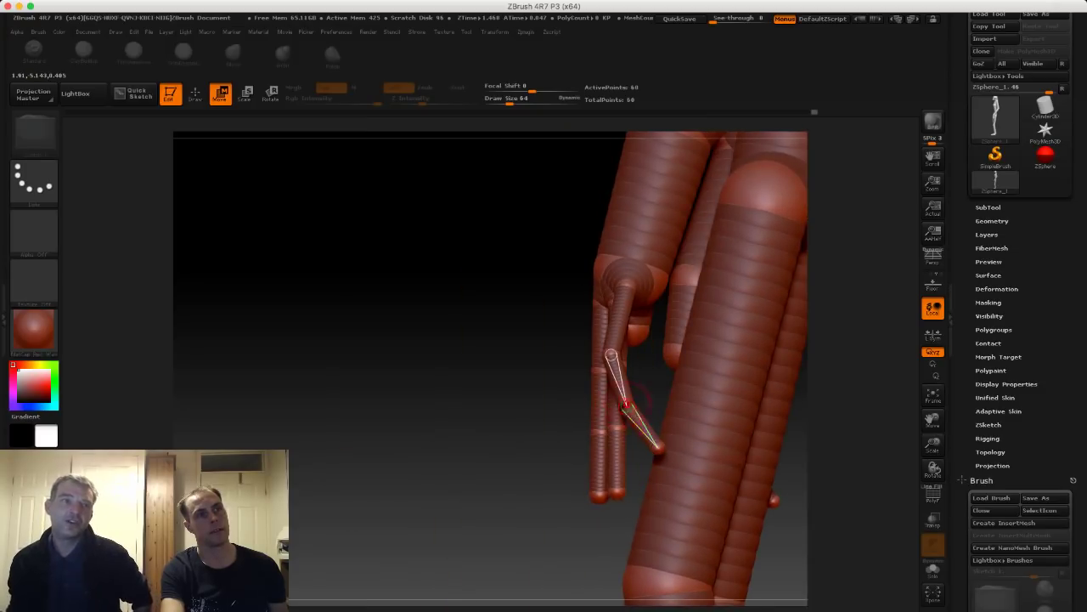
drag(620, 497, 660, 474)
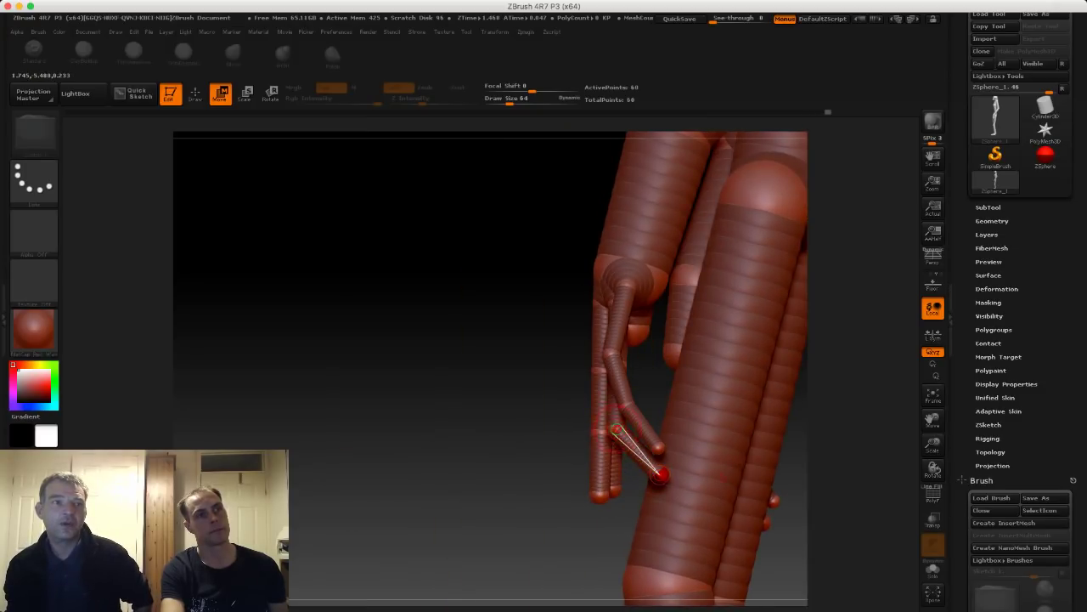
drag(501, 416, 616, 408)
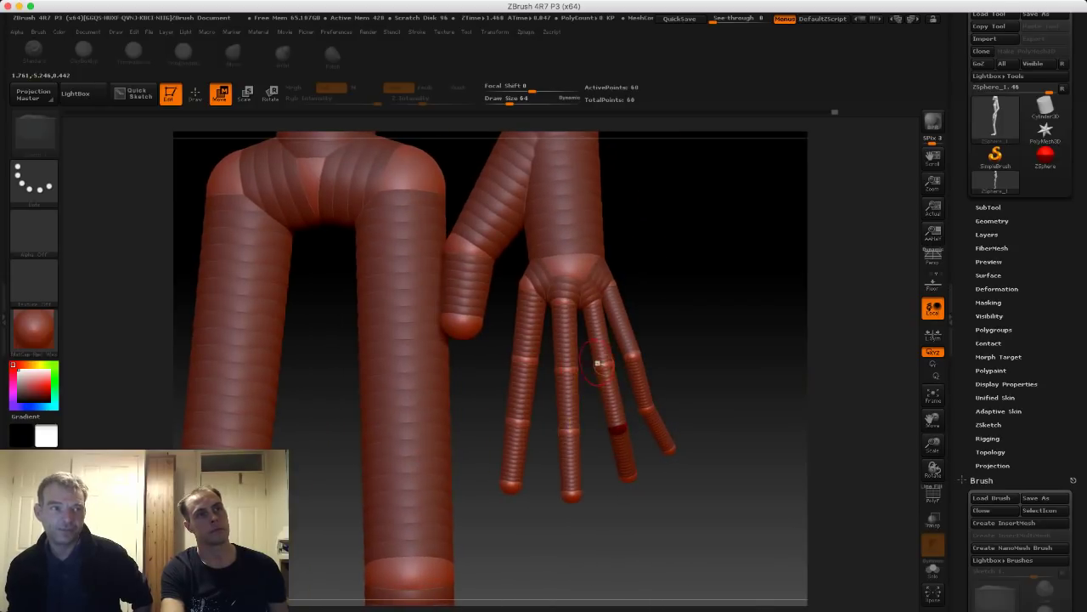
Nudge the little finger's first joint and tip into line, and move the middle fingertips backward to bend them.
drag(597, 362, 688, 344)
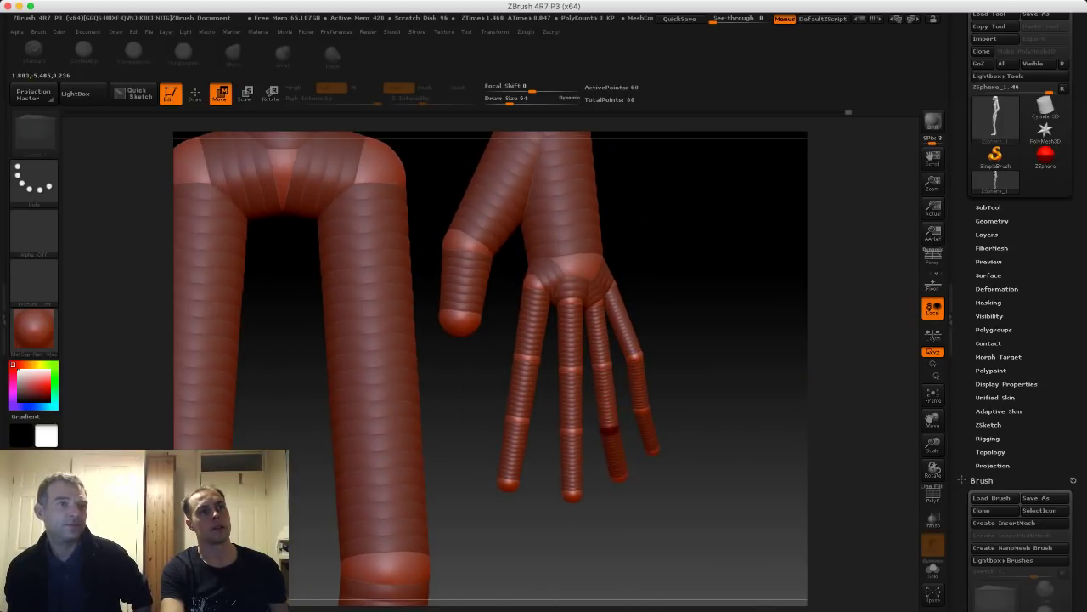
drag(636, 356, 630, 362)
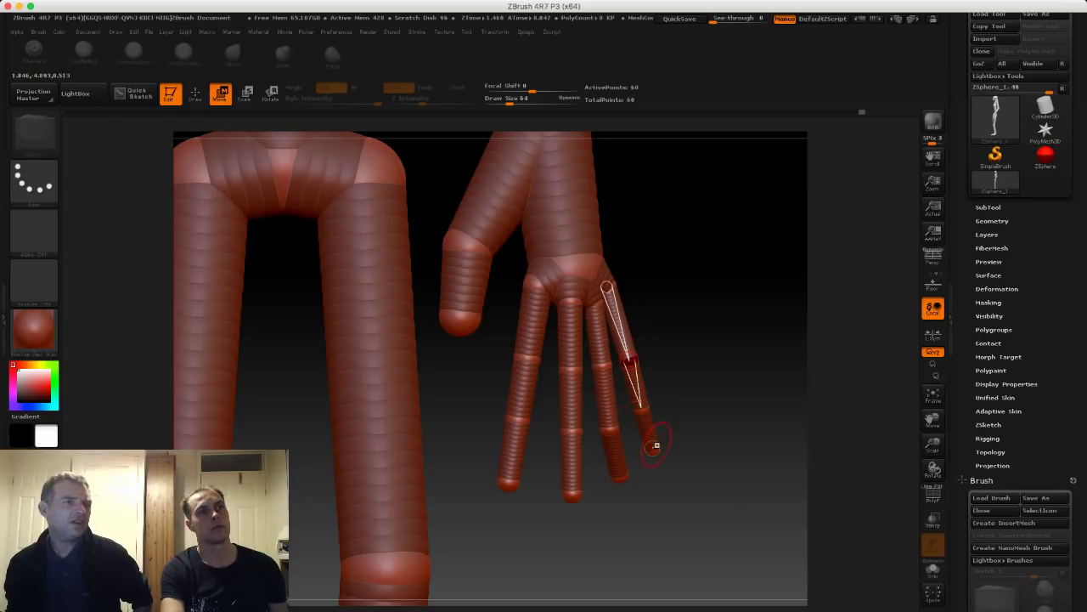
drag(656, 445, 655, 449)
drag(518, 442, 484, 442)
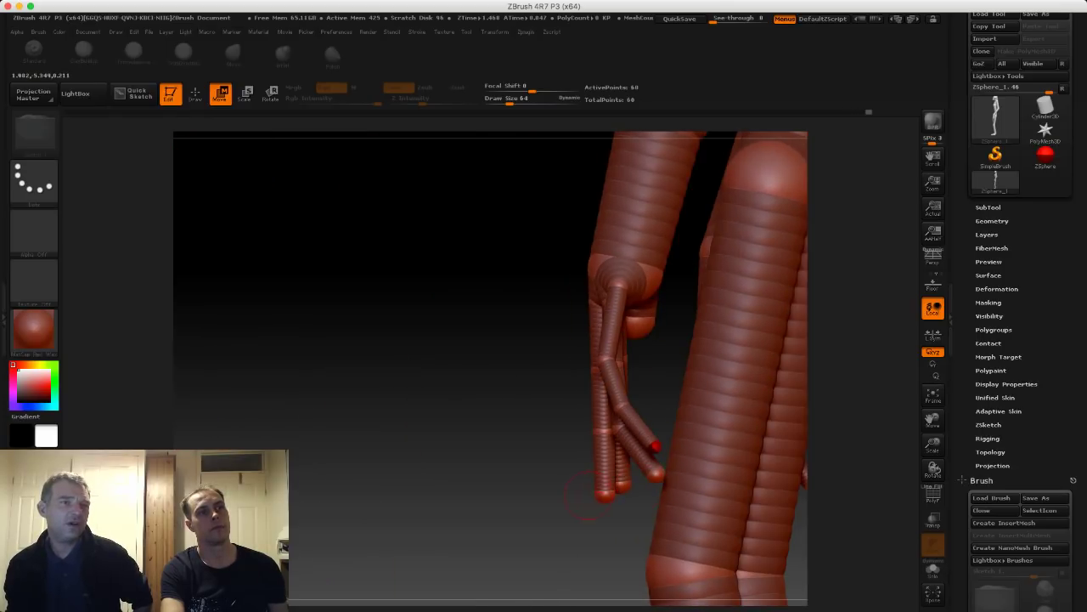
drag(605, 494, 641, 486)
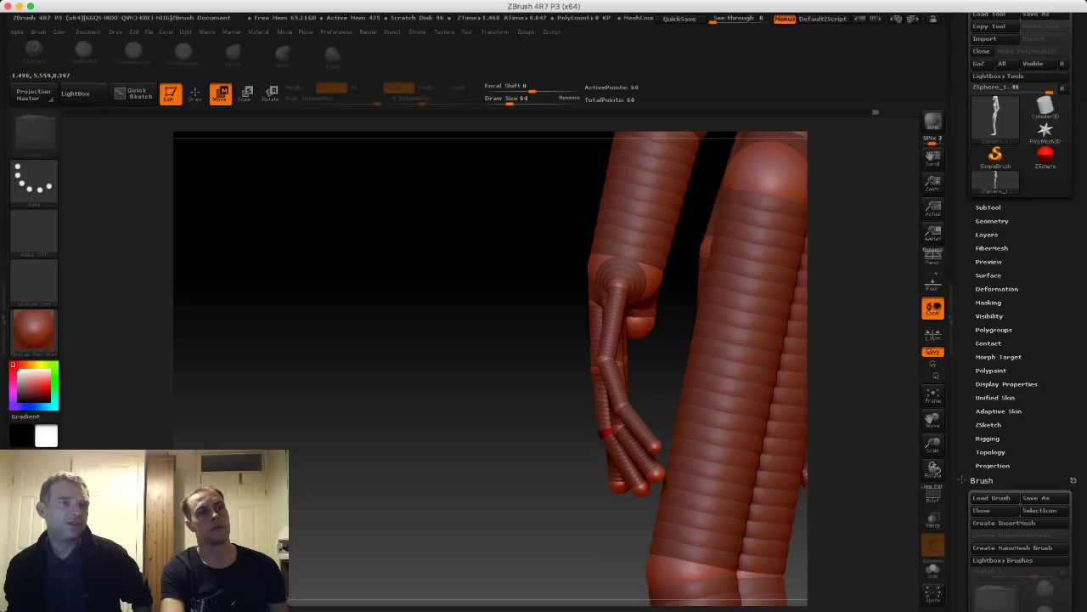
Nudge the middle finger's first joint and shift the ring finger's knuckle toward the little finger's knuckle.
drag(503, 421, 578, 399)
click(602, 367)
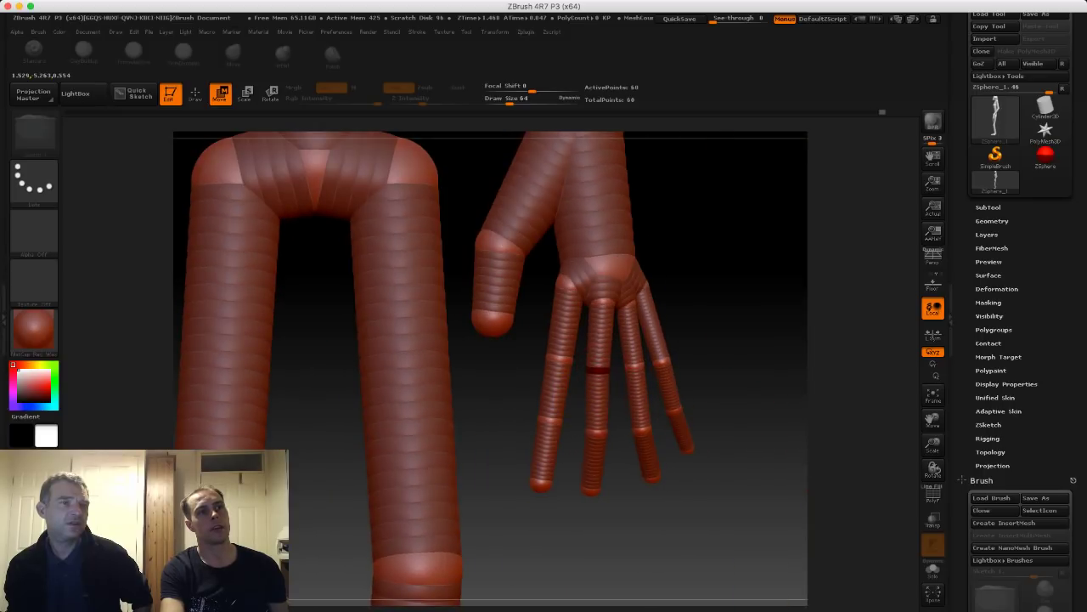
drag(738, 340, 667, 331)
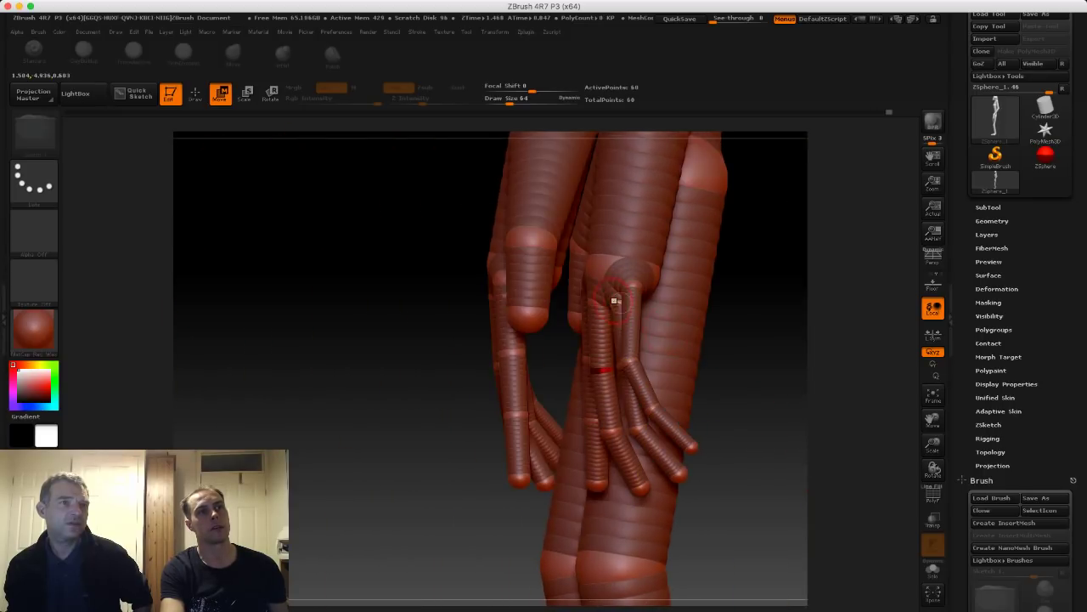
drag(614, 299, 630, 301)
Curl the index finger by moving its tip and second joint backward toward the palm and its first joint forward.
drag(466, 300, 544, 306)
drag(345, 311, 464, 318)
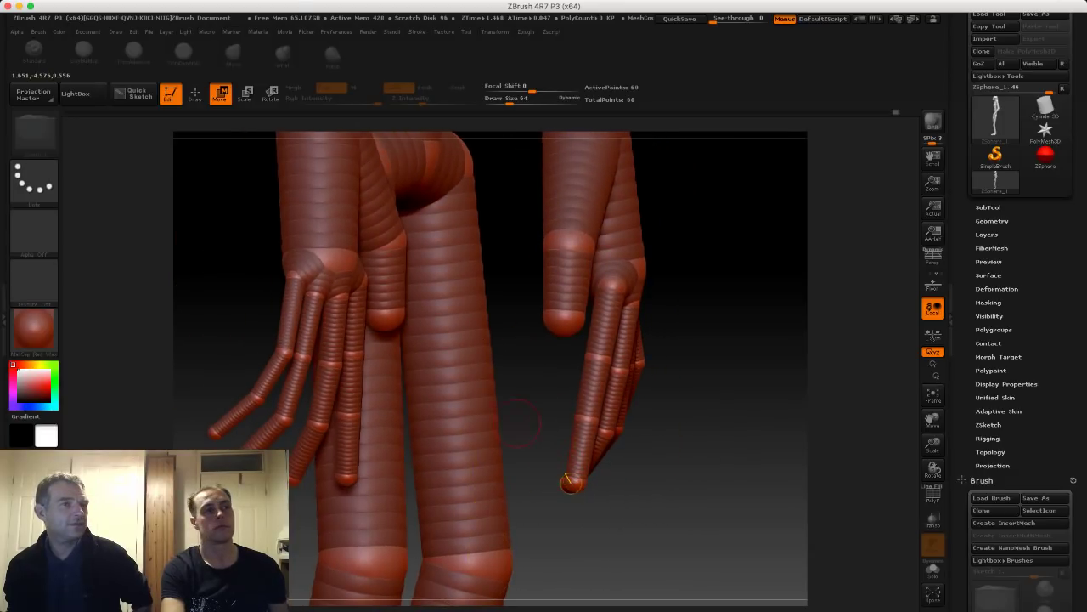
drag(545, 426, 579, 430)
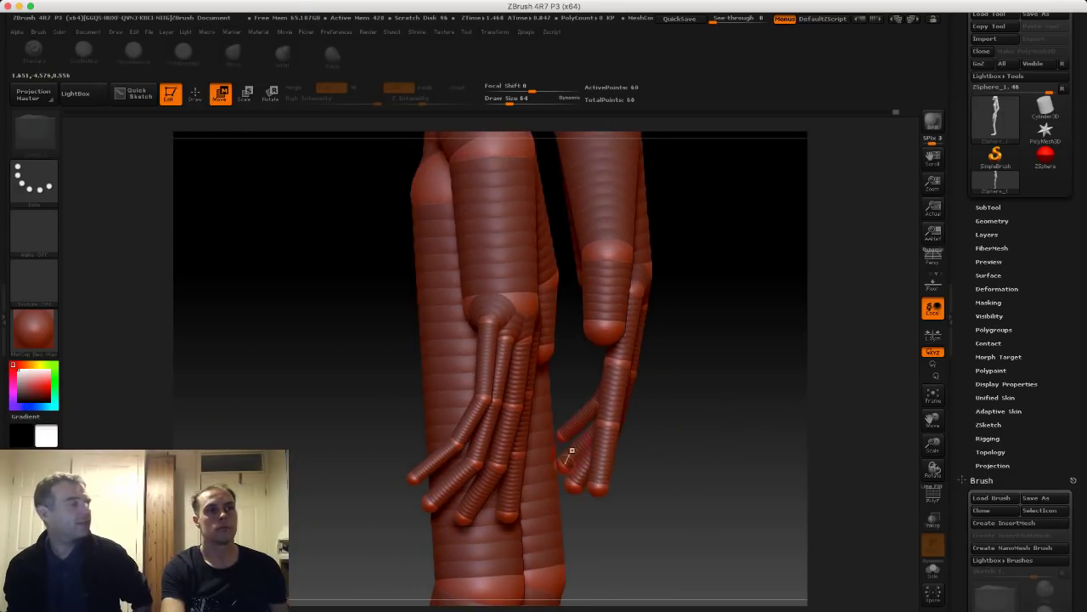
drag(598, 487, 570, 471)
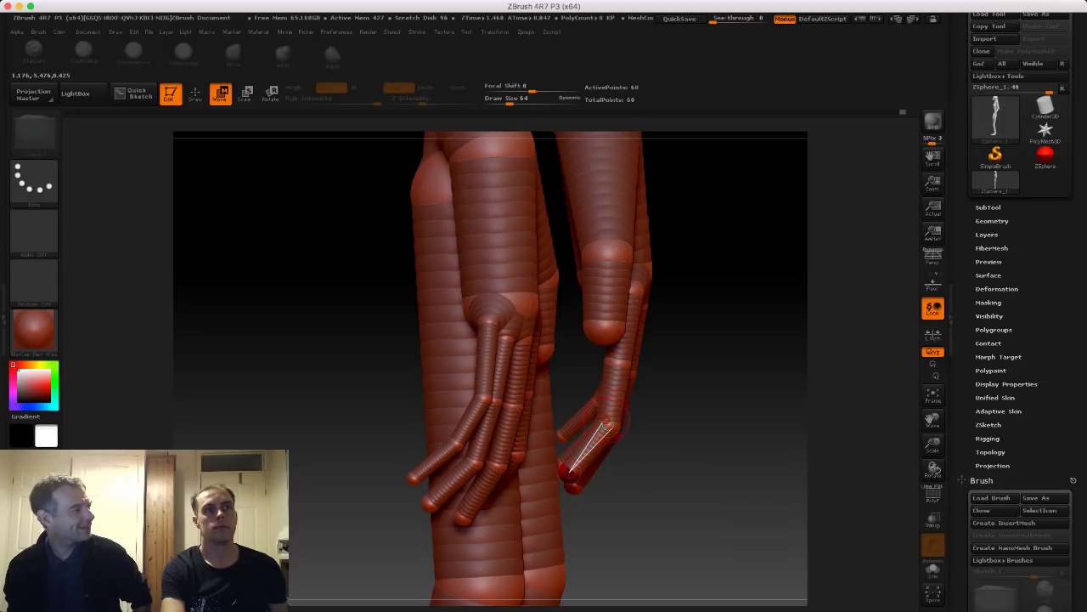
drag(607, 421, 600, 418)
drag(618, 361, 629, 364)
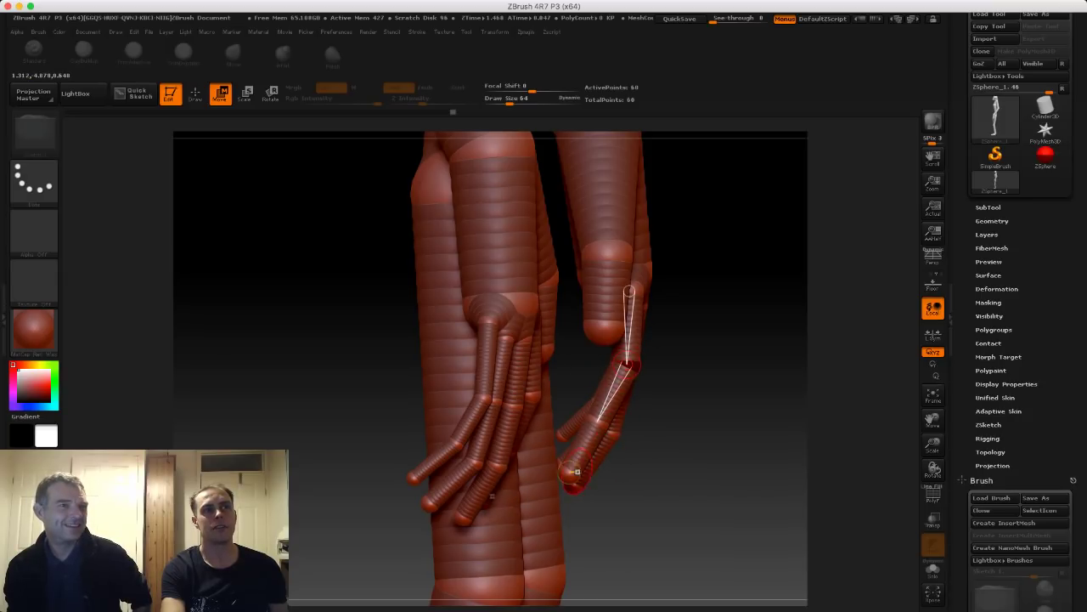
drag(576, 471, 557, 458)
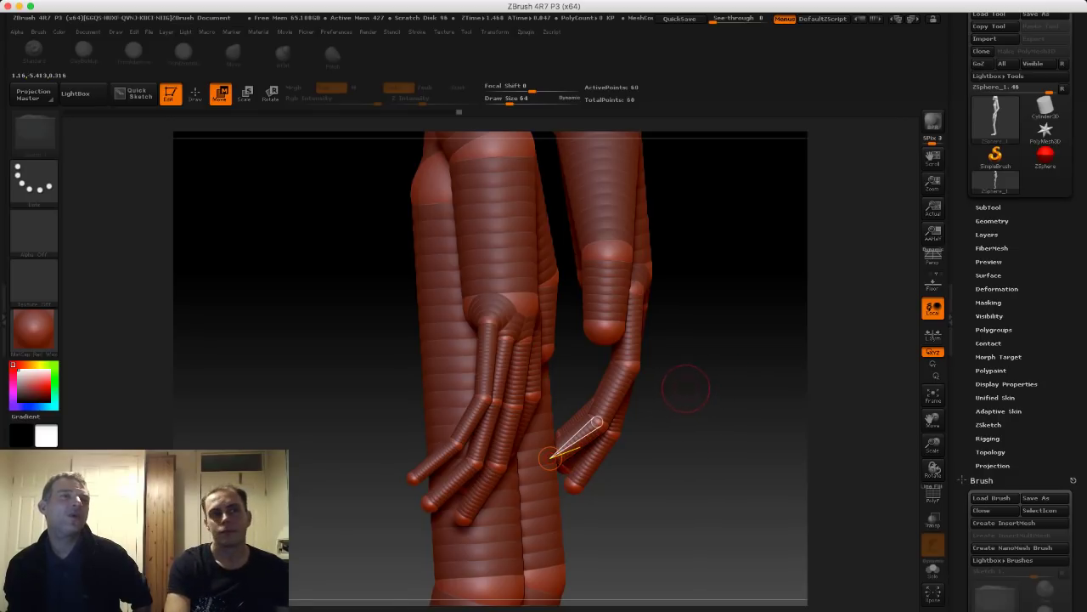
Move the middle fingertip backward and up to bend it further, and pull the ring fingertip inward and slightly up.
drag(686, 388, 630, 409)
drag(582, 486, 608, 463)
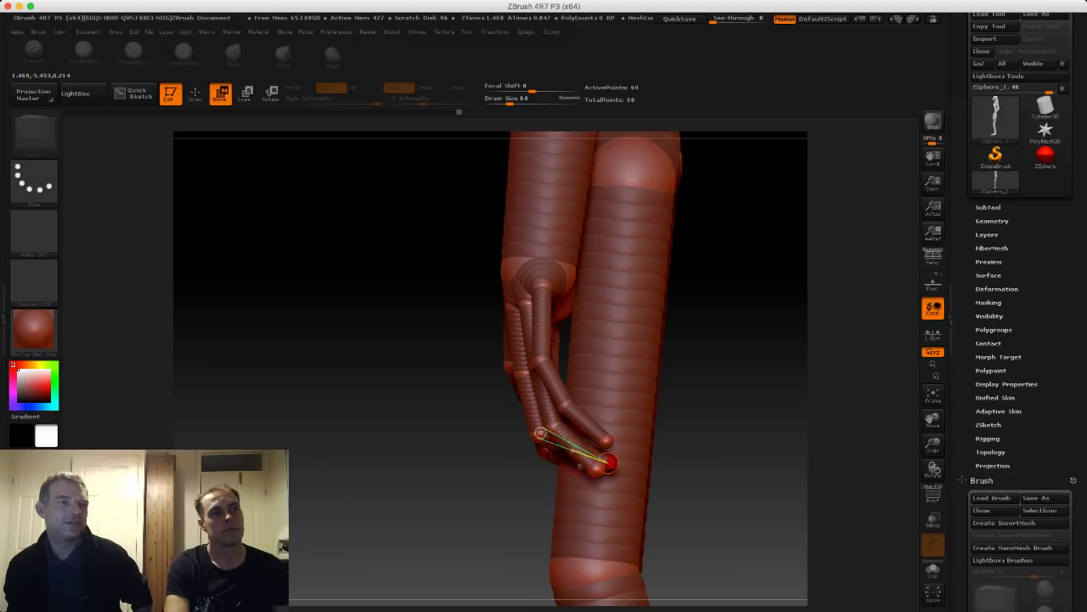
drag(465, 392, 535, 392)
drag(533, 461, 483, 467)
drag(593, 474, 579, 465)
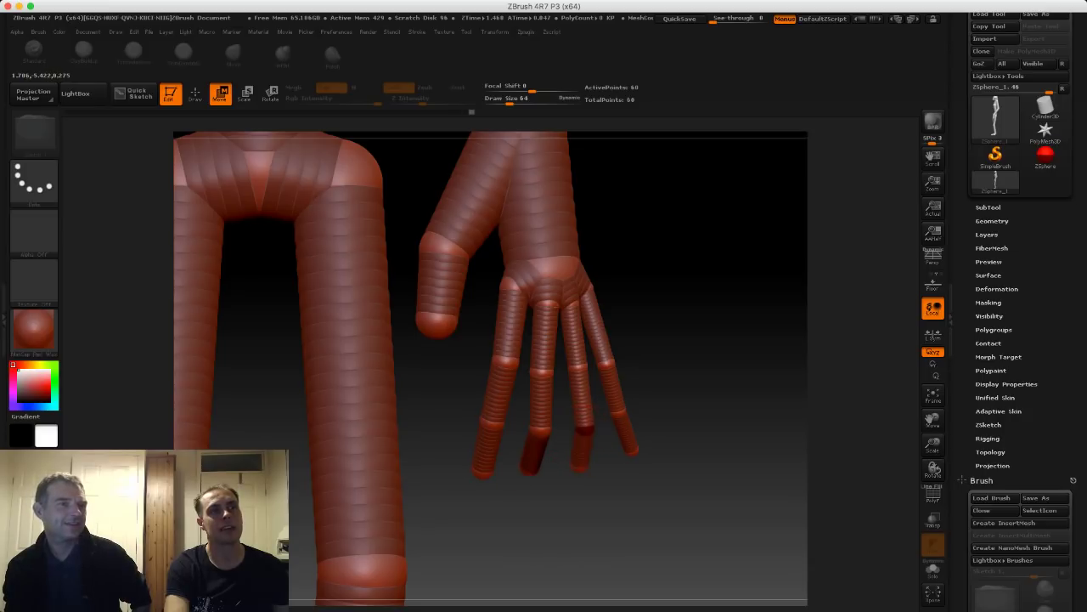
Nudge the little finger's tip and both joints backward, and shift the ring finger's tip and second joint to match.
drag(667, 384, 595, 387)
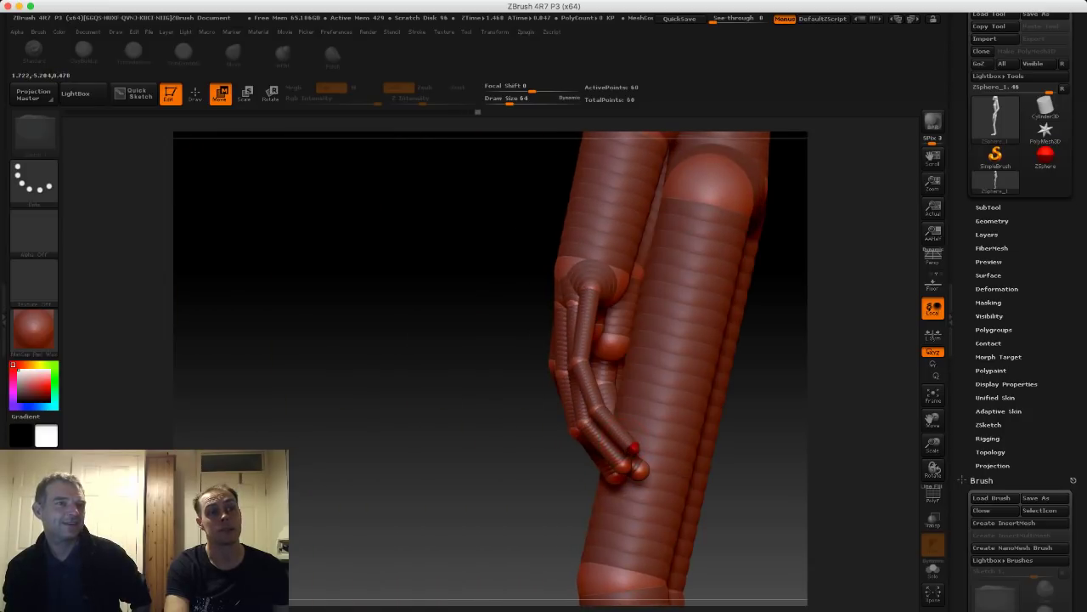
drag(634, 447, 640, 442)
drag(598, 411, 602, 414)
drag(580, 363, 586, 361)
drag(640, 442, 609, 409)
drag(624, 466, 634, 460)
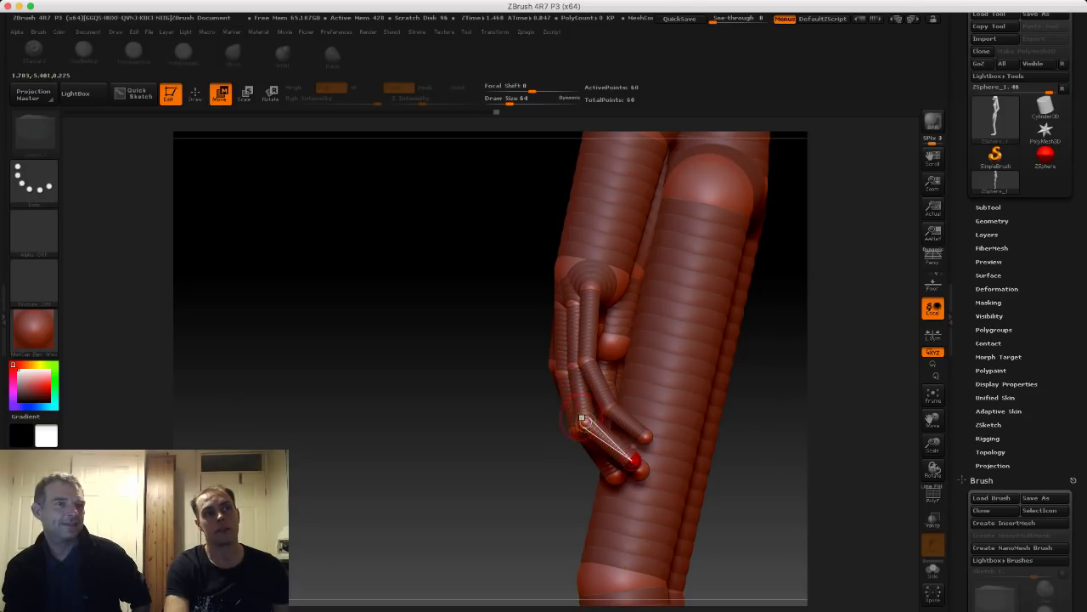
drag(582, 418, 589, 416)
Move the thumb's first joint toward the palm and its tip slightly outward from the hand to straighten the thumb.
drag(497, 374, 628, 364)
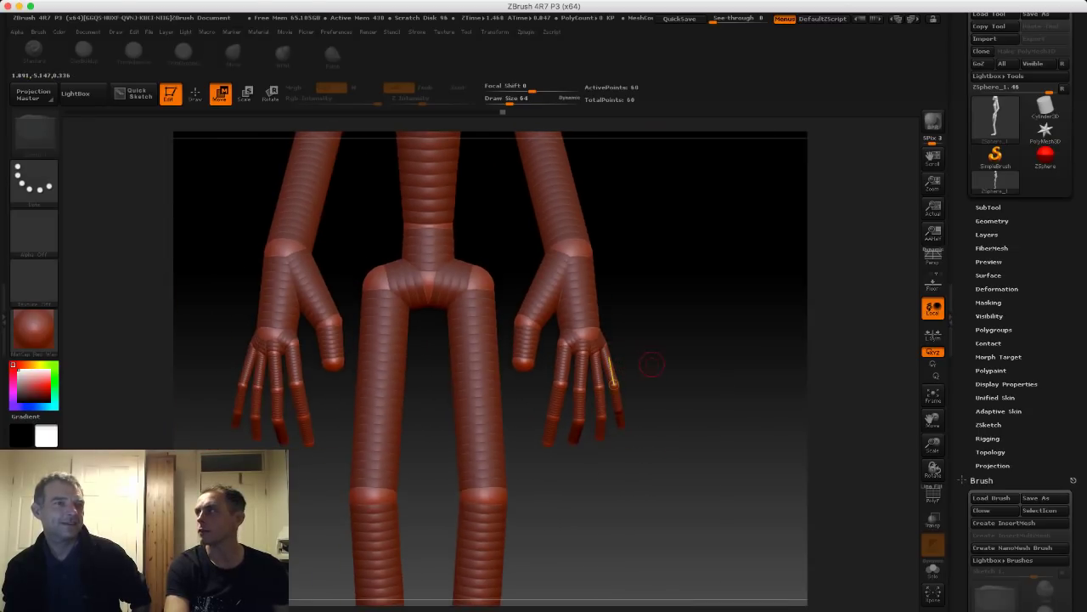
alt+drag(692, 344, 694, 375)
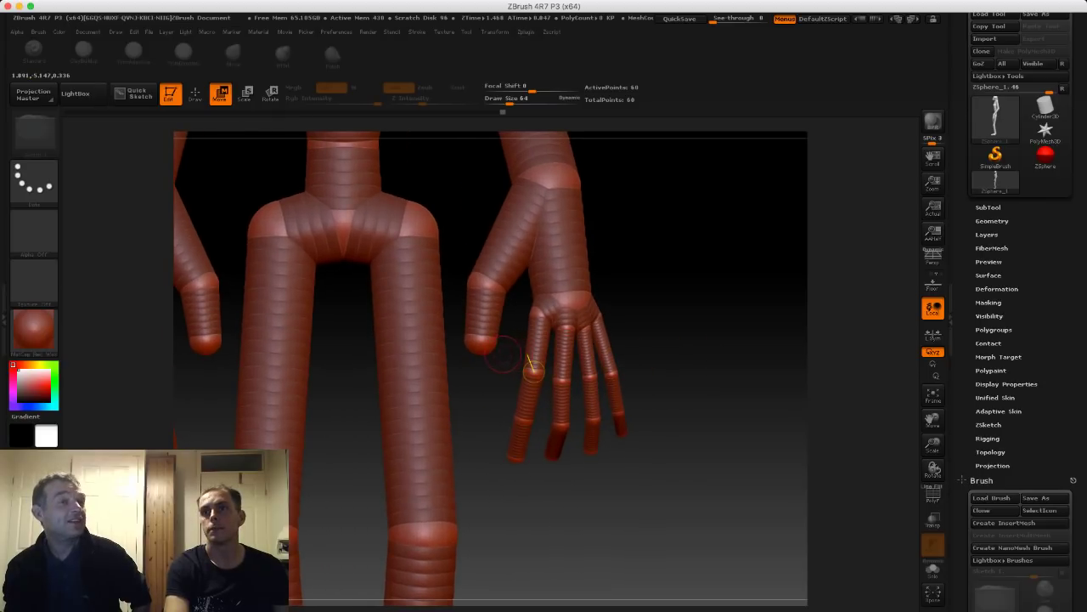
drag(483, 281, 496, 285)
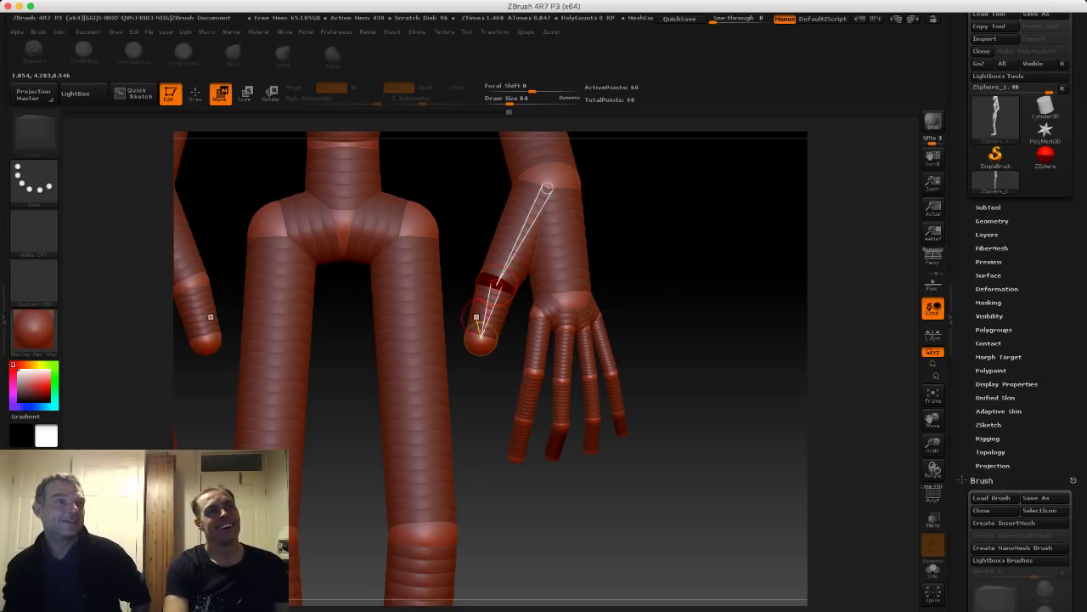
drag(479, 343, 471, 349)
Draw a new ZSphere on the end of the thumb.
drag(711, 342, 592, 332)
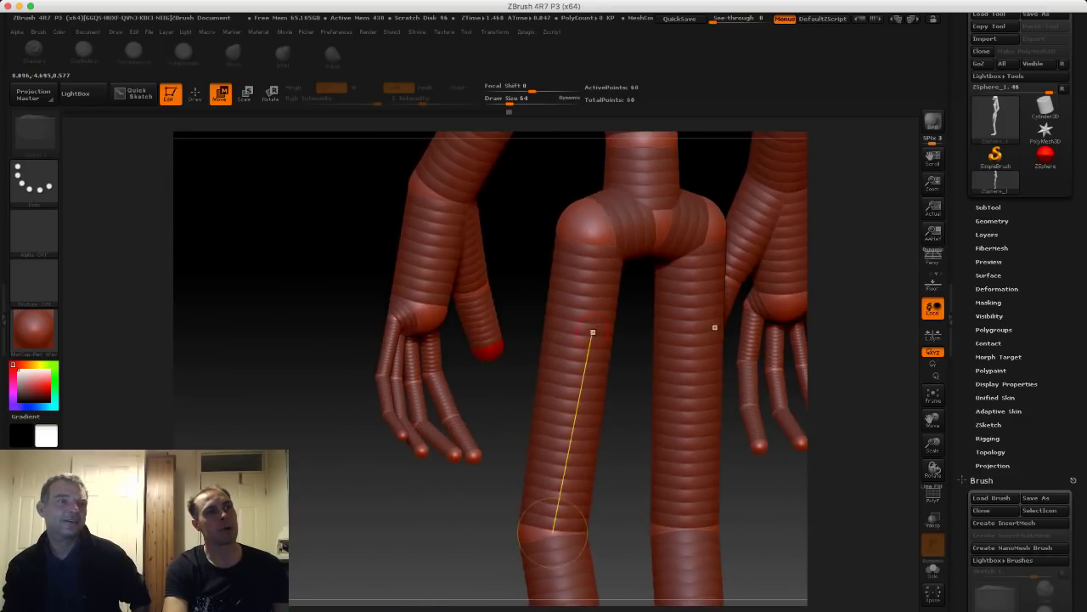
click(196, 93)
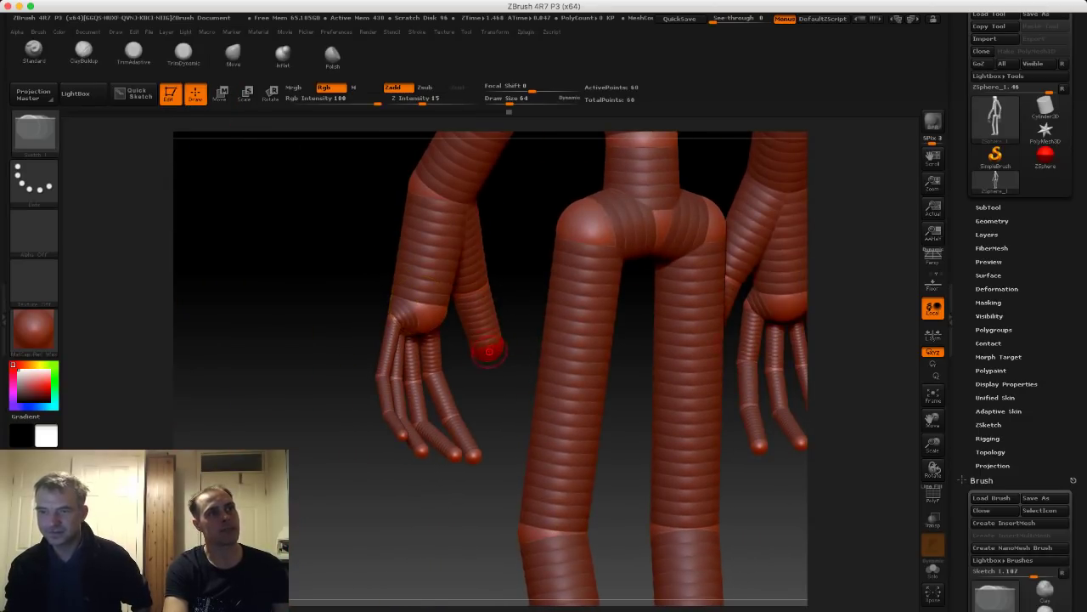
drag(491, 350, 504, 361)
mouse_move(282, 257)
mouse_down()
mouse_move(326, 243)
mouse_move(343, 285)
mouse_move(322, 275)
mouse_move(363, 273)
mouse_move(366, 309)
mouse_move(337, 301)
mouse_up()
key(ctrl+z)
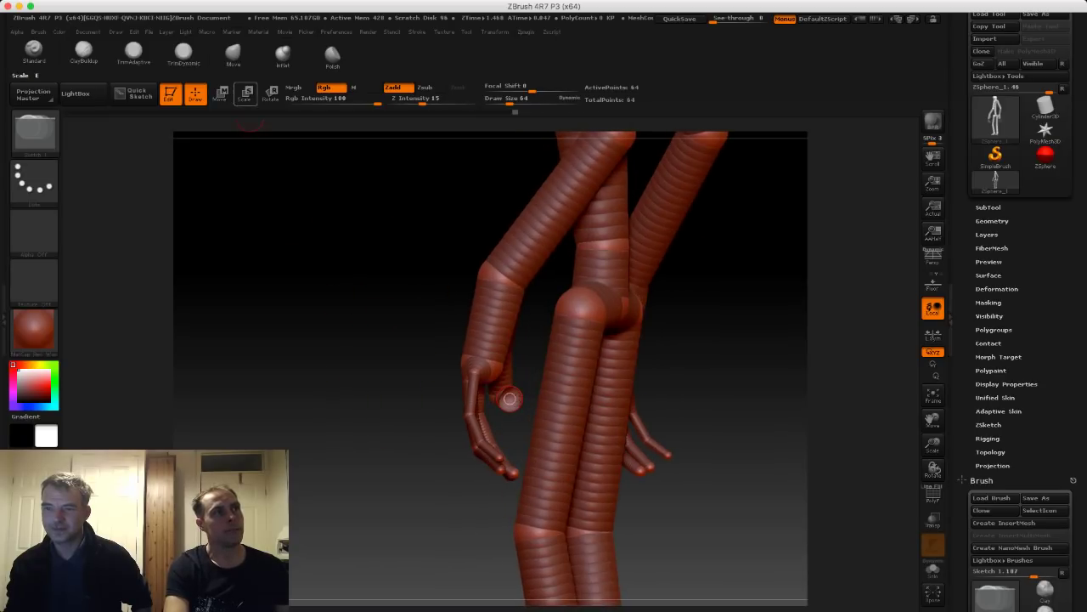
Move the new end ZSphere downward and away from the palm to extend the thumb by another segment.
click(221, 94)
drag(511, 399, 531, 424)
drag(389, 327, 363, 297)
key(ctrl+z)
drag(508, 398, 533, 428)
drag(378, 318, 337, 313)
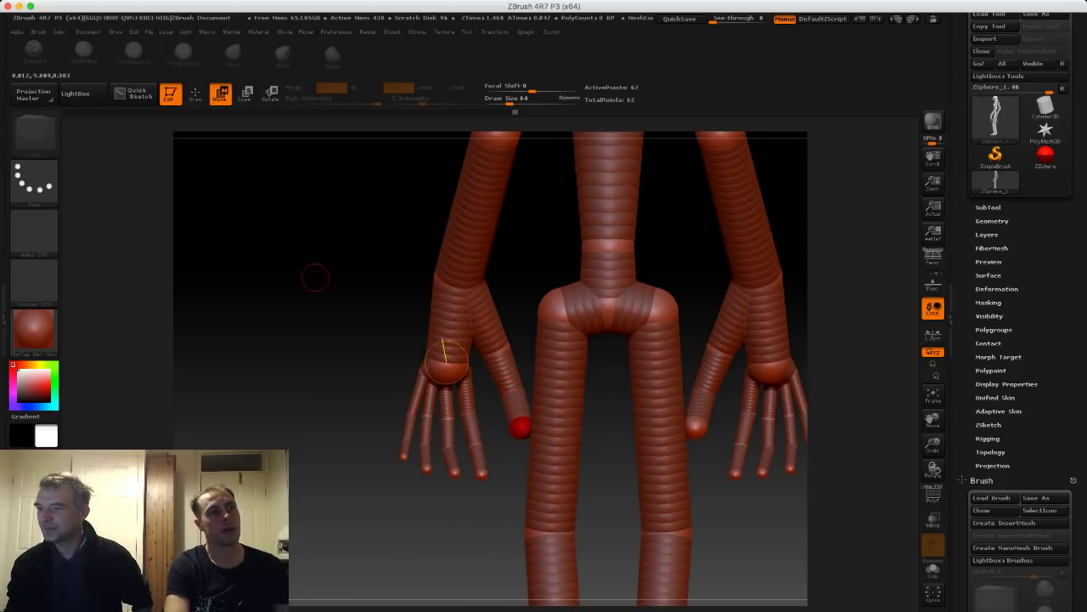
Try adding another ZSphere at the thumb's tip, and undo it.
alt+drag(313, 277, 228, 169)
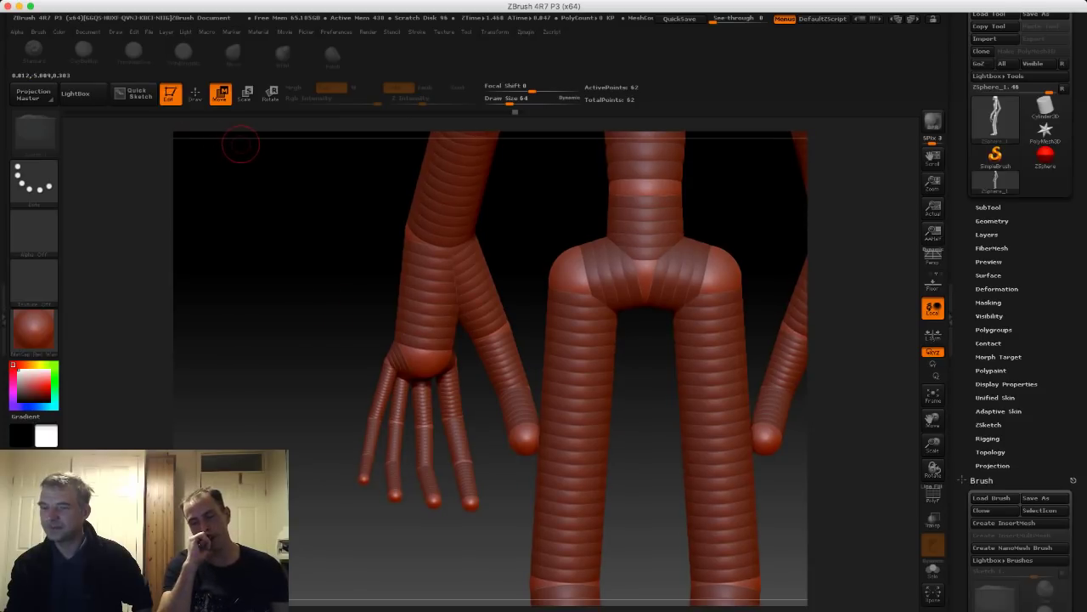
click(196, 94)
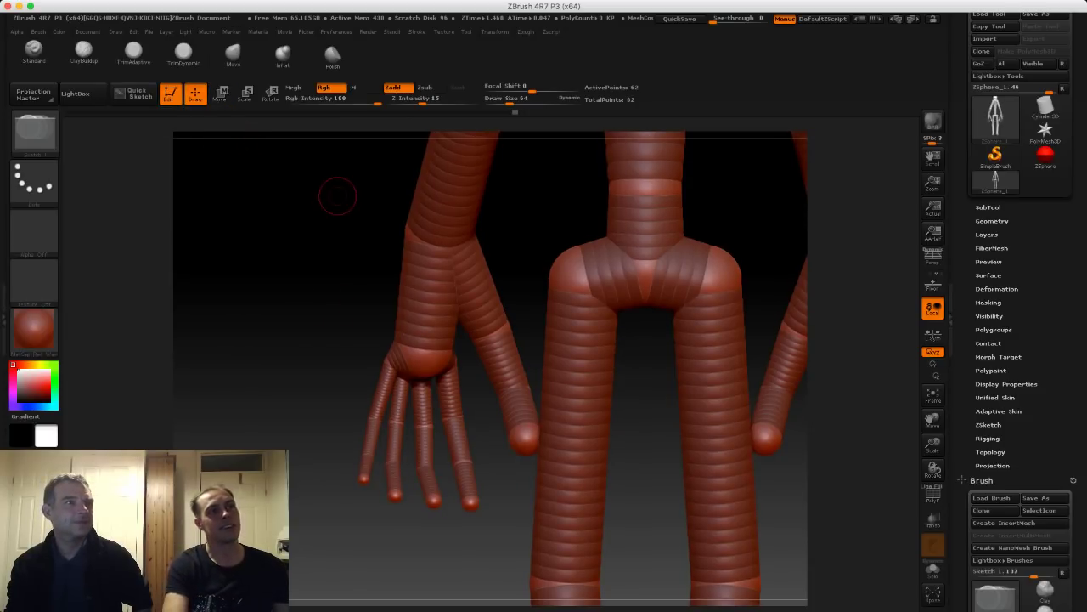
click(520, 439)
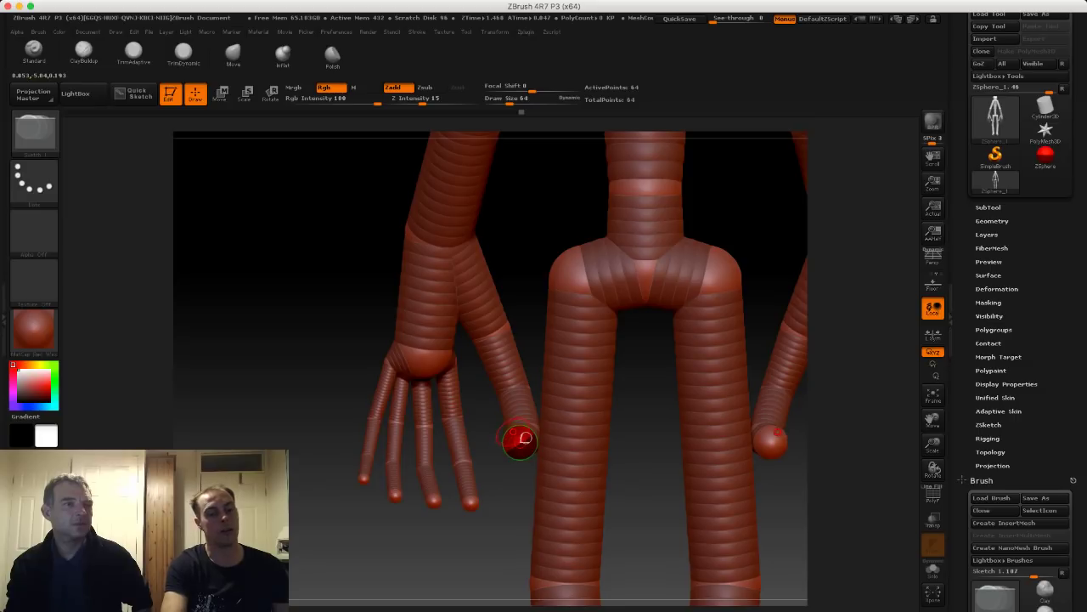
key(super+z)
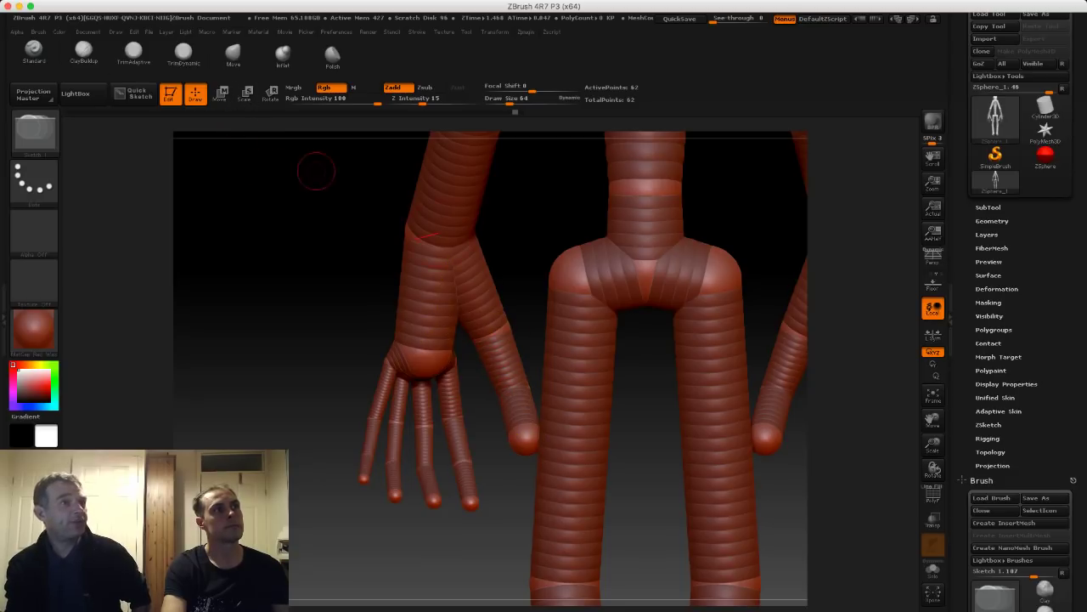
Shift the thumb's first joint and tip toward the fingers to bring the thumb closer to the hand.
click(221, 94)
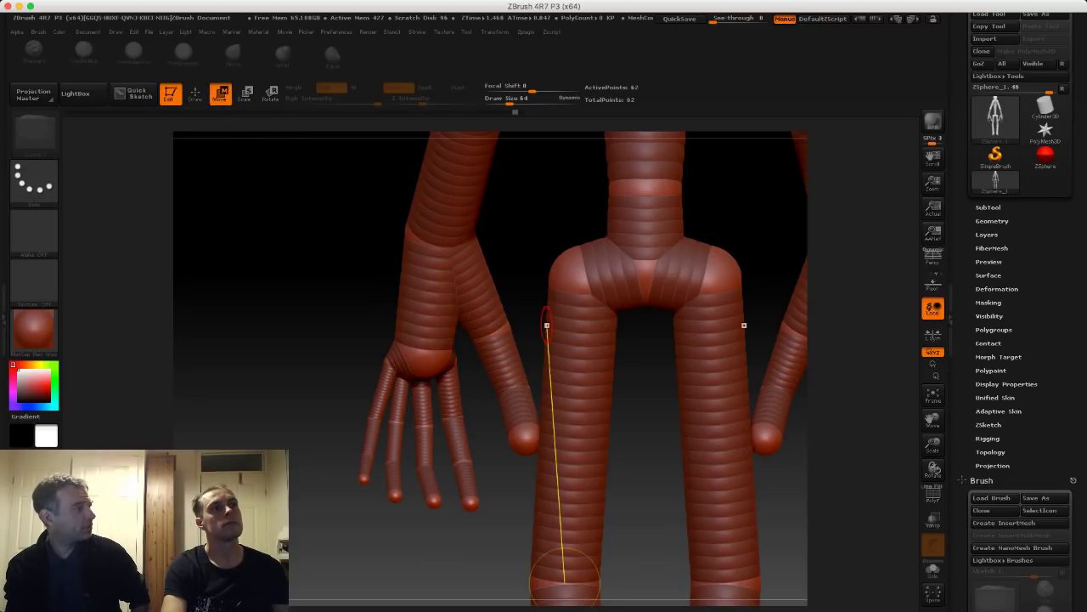
drag(493, 330, 481, 338)
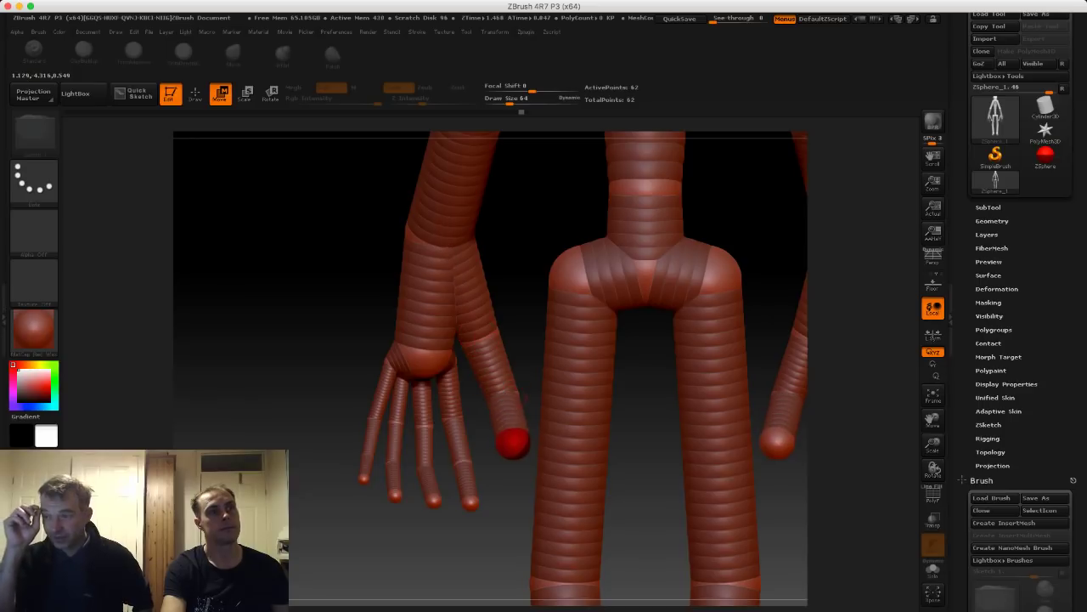
drag(516, 442, 507, 446)
drag(342, 278, 607, 274)
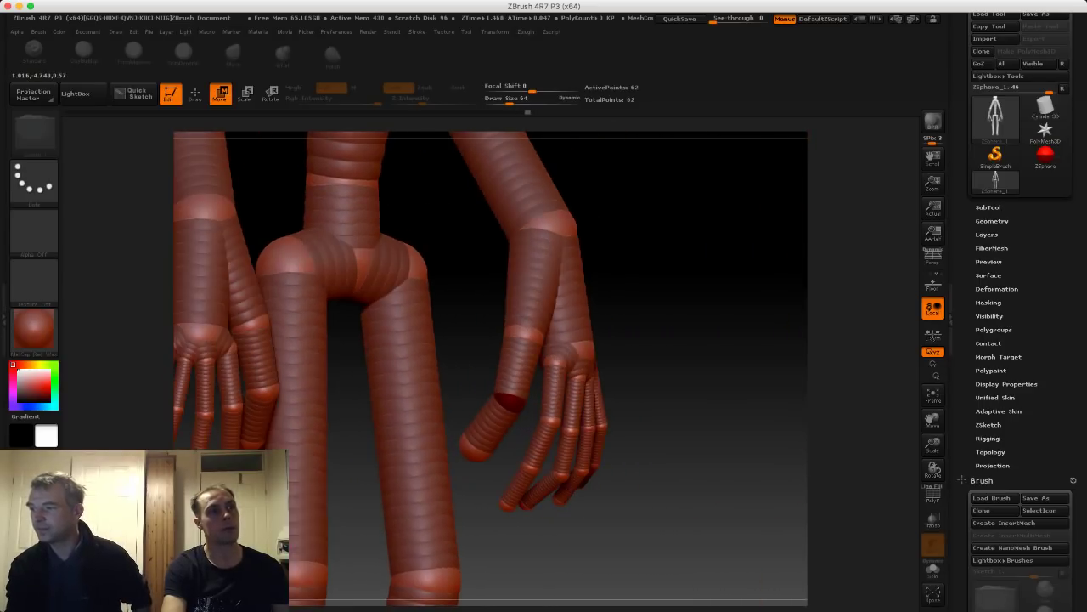
Scale down the thumb's tip ZSphere and adjust the size of the thumb's last joint.
click(196, 93)
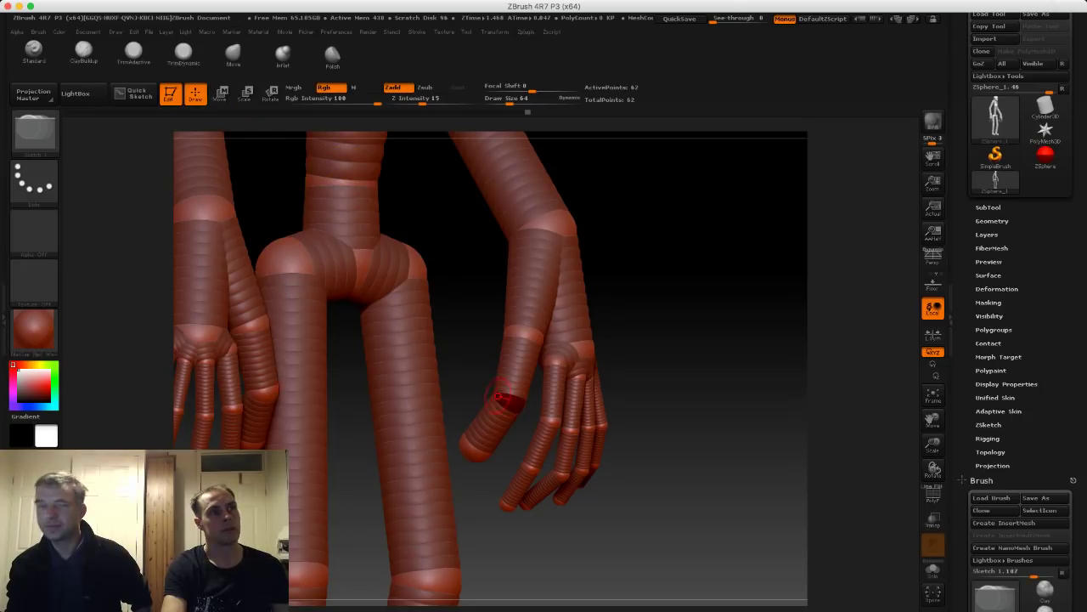
mouse_move(472, 447)
mouse_down()
mouse_move(485, 453)
mouse_move(475, 443)
mouse_up()
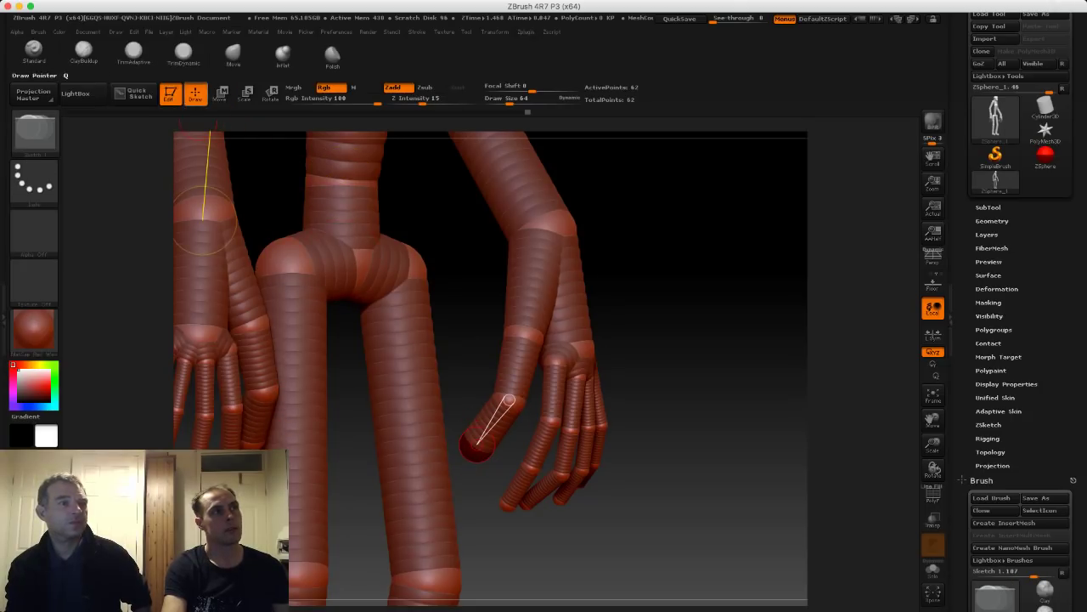
click(245, 93)
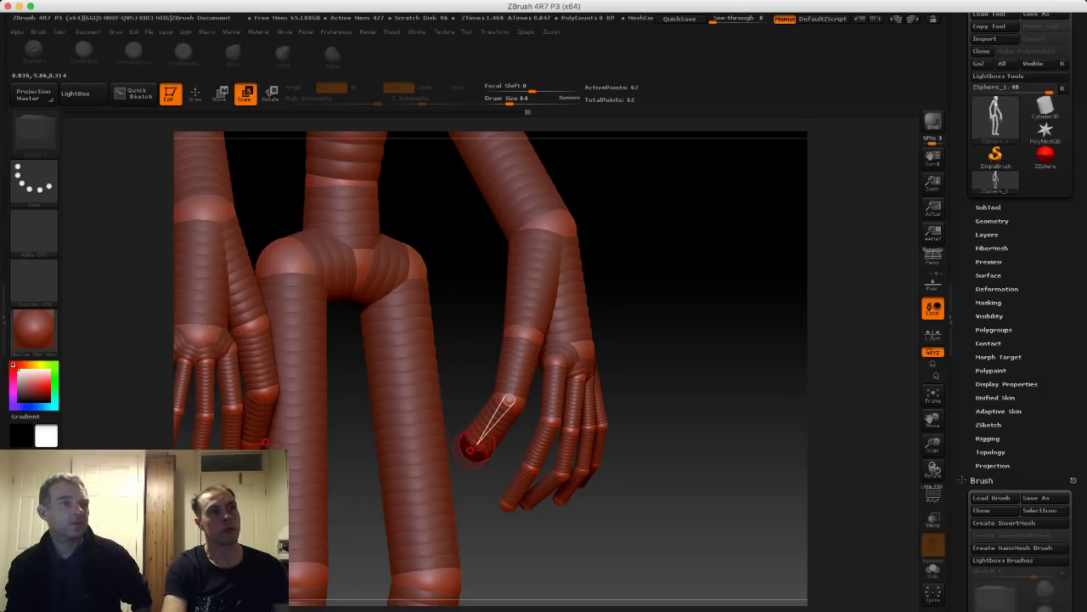
drag(477, 446, 474, 442)
drag(510, 401, 513, 406)
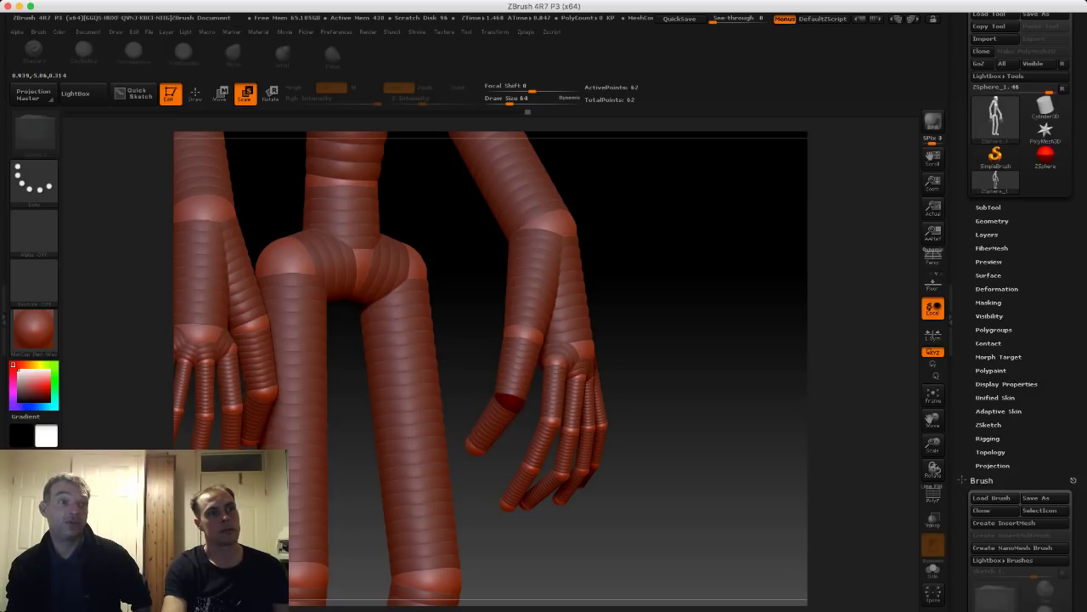
Shorten the thumb by moving its first joint, last joint and tip upward toward the wrist.
alt+drag(680, 374, 722, 289)
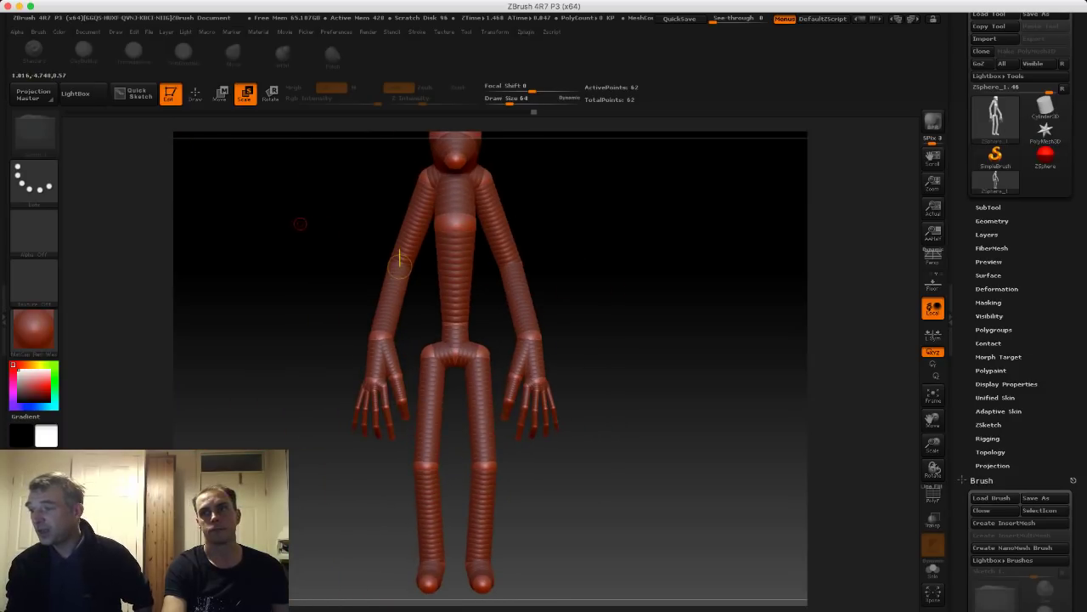
alt+drag(297, 239, 312, 265)
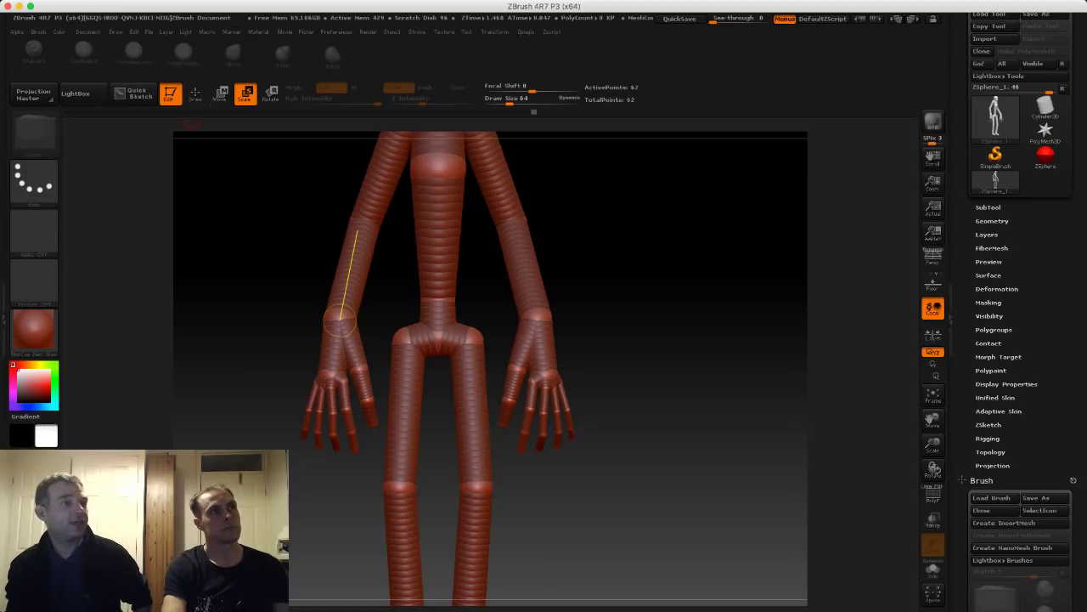
key(w)
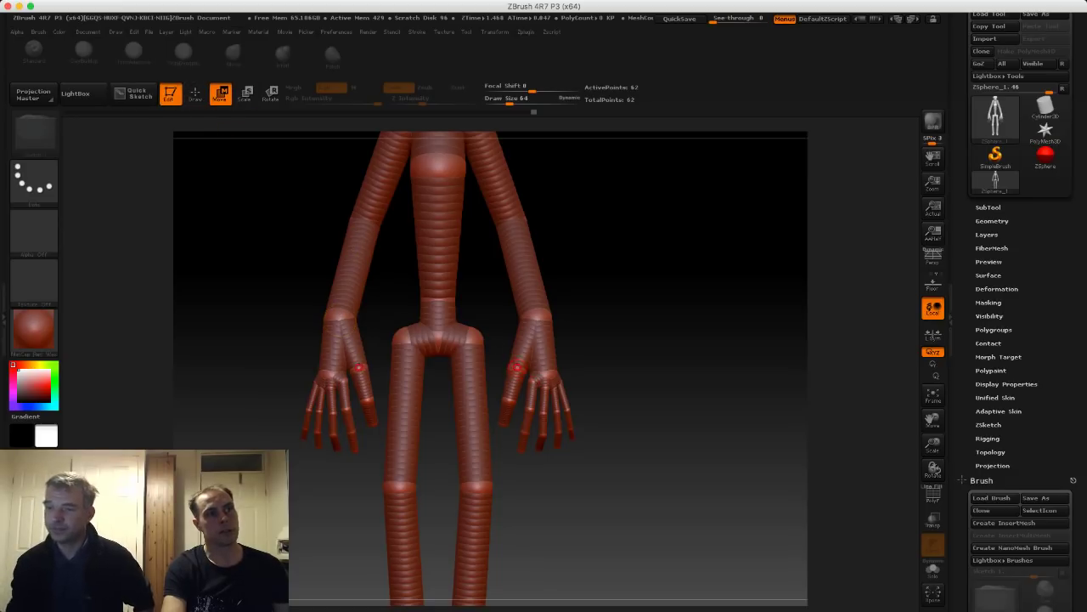
drag(517, 367, 519, 358)
drag(509, 399, 511, 384)
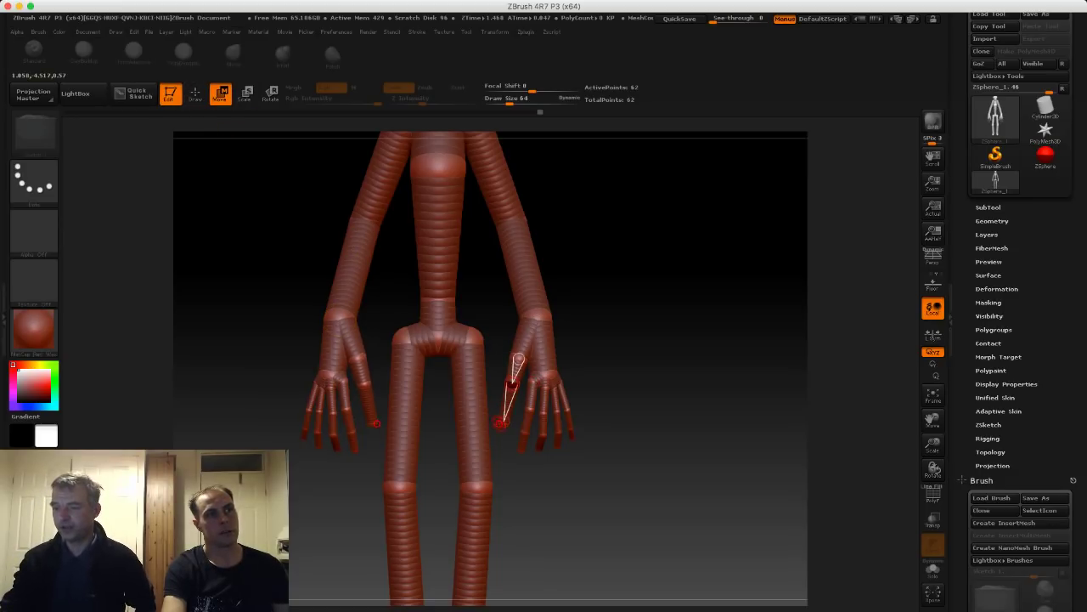
drag(502, 422, 502, 423)
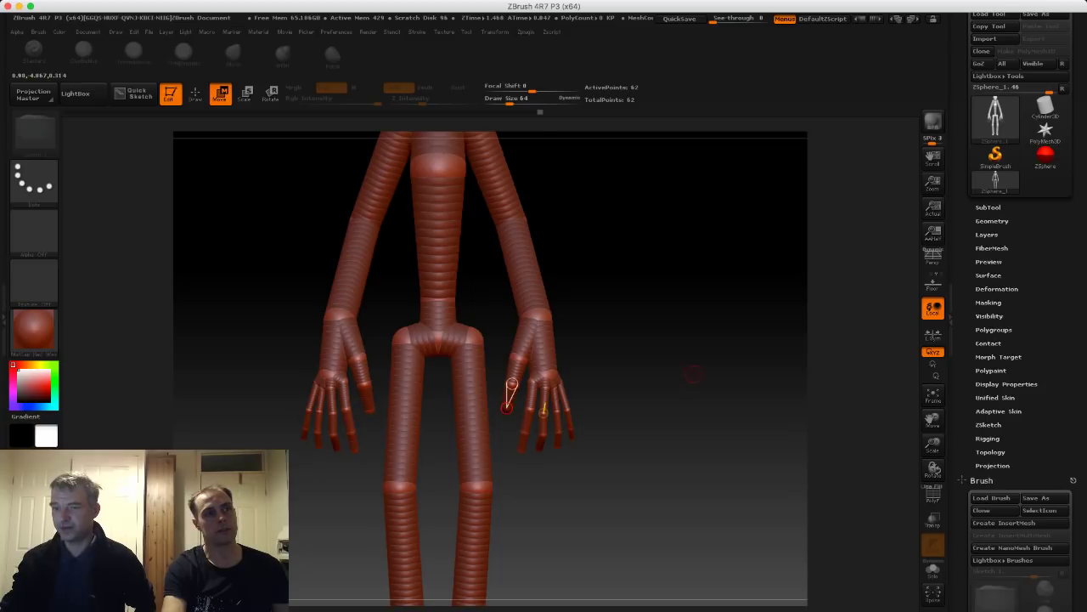
drag(692, 374, 518, 379)
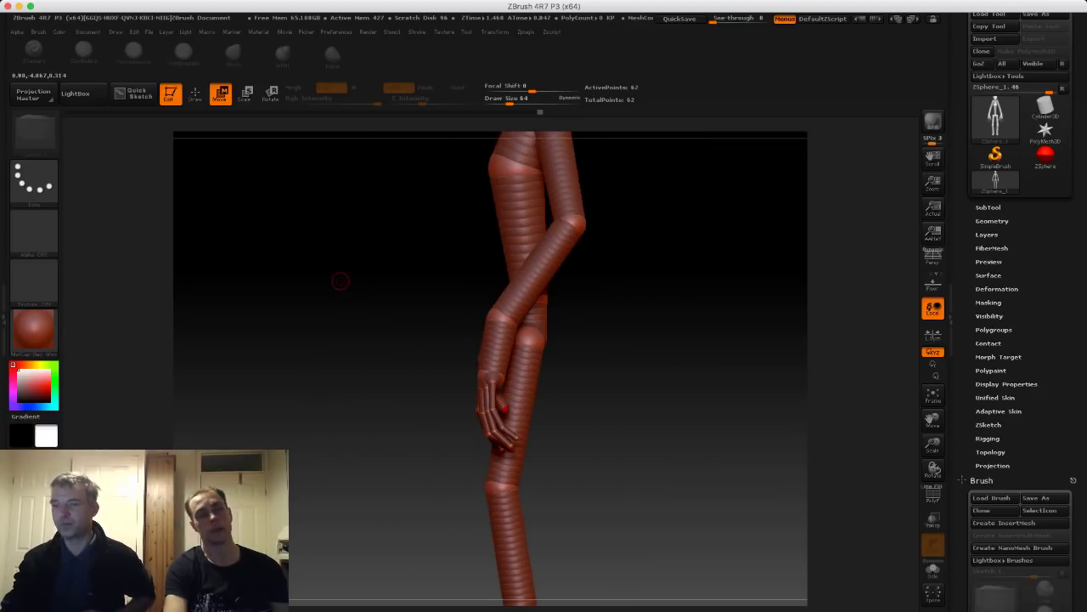
Adjust the size of the wrist ZSphere on both arms with Scale, working from the front view.
drag(340, 279, 488, 283)
alt+drag(319, 300, 415, 273)
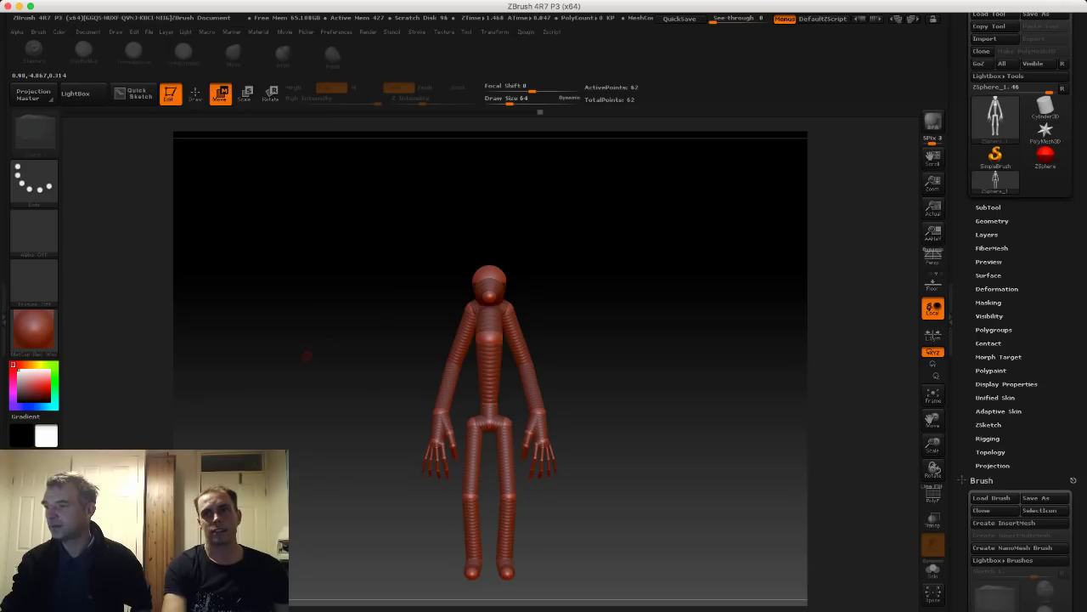
alt+drag(341, 388, 364, 342)
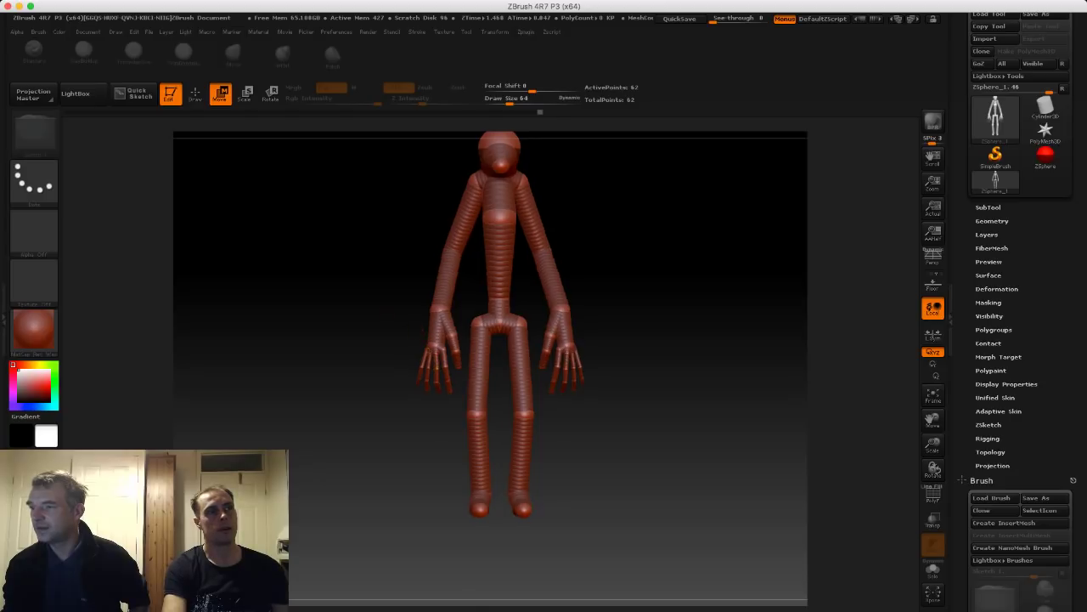
mouse_move(420, 337)
mouse_down()
mouse_move(455, 314)
mouse_move(301, 278)
mouse_move(304, 319)
mouse_up()
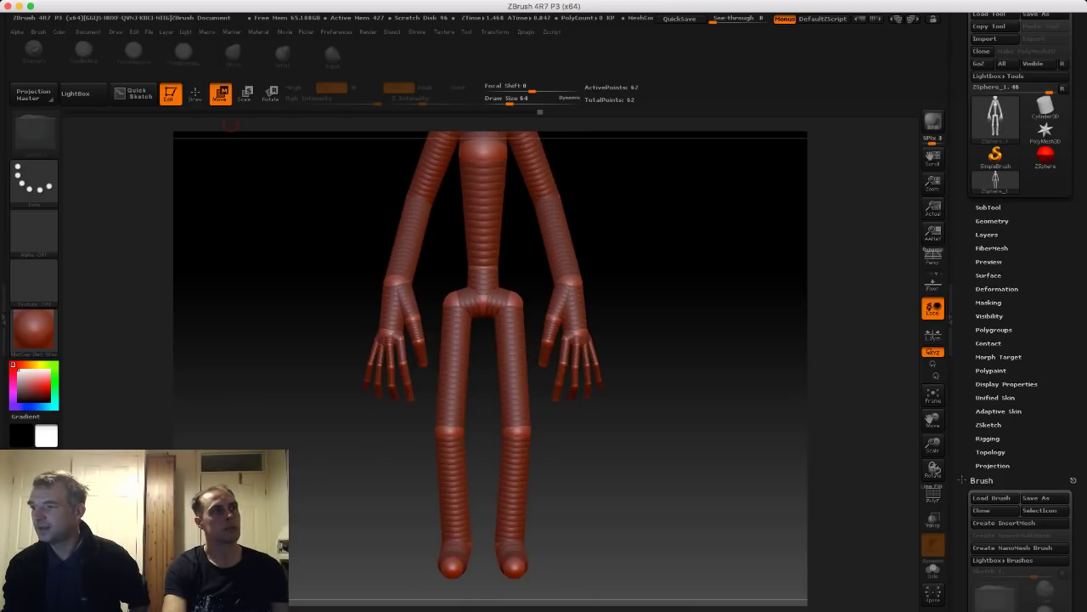
click(195, 93)
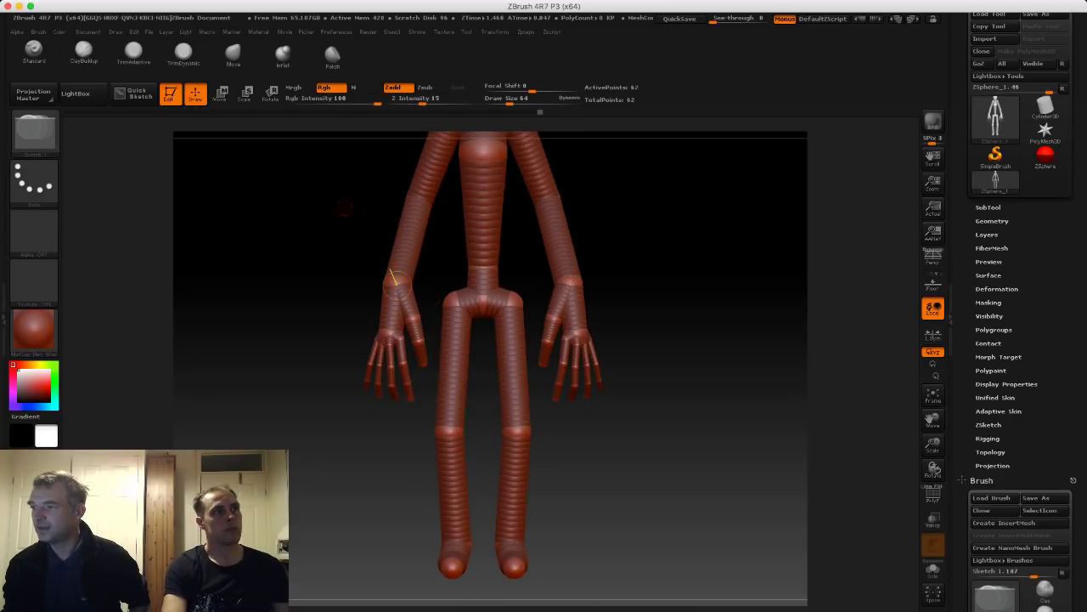
key(e)
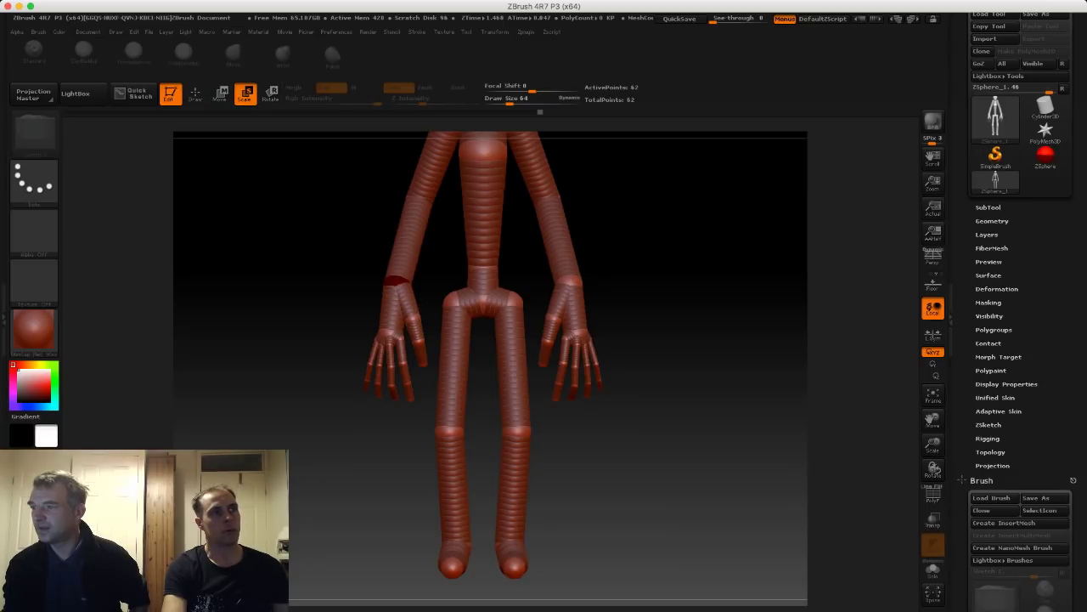
drag(397, 281, 340, 236)
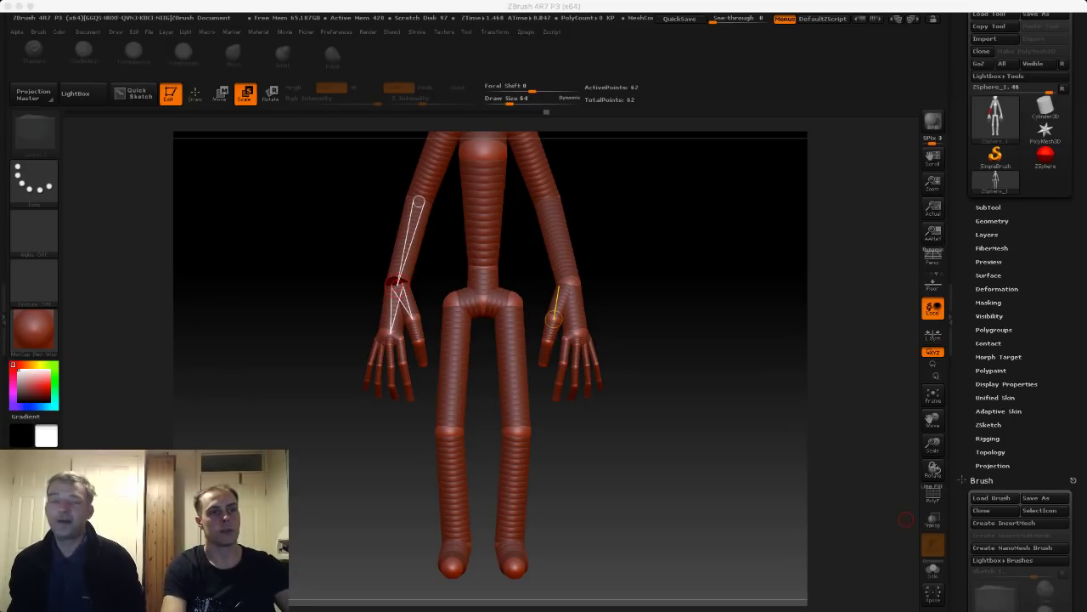
Save the project under the name DemoGorgon Zspheres.
click(905, 519)
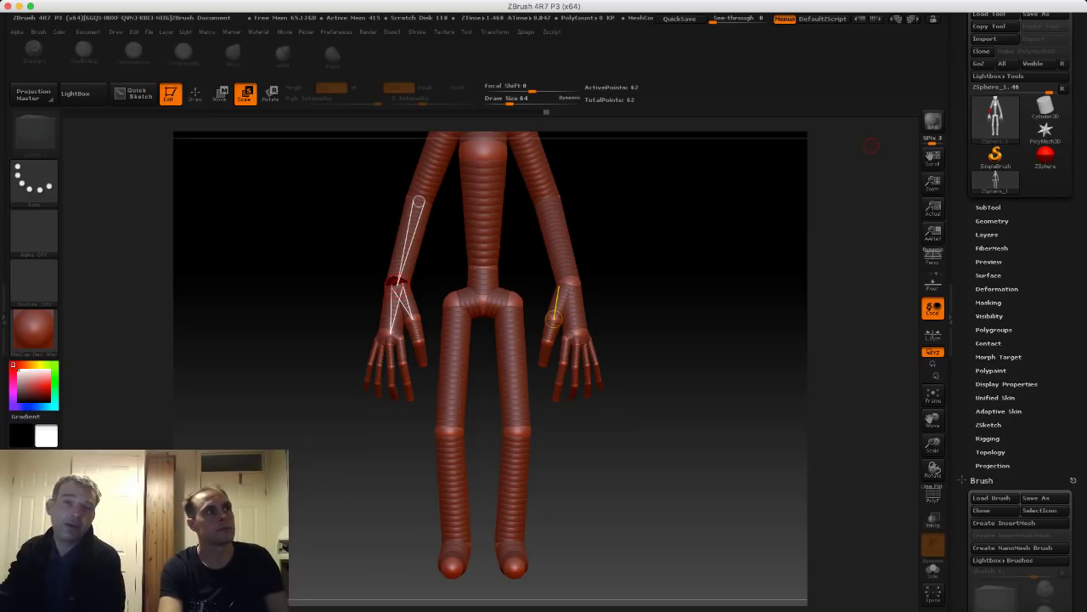
mouse_move(149, 32)
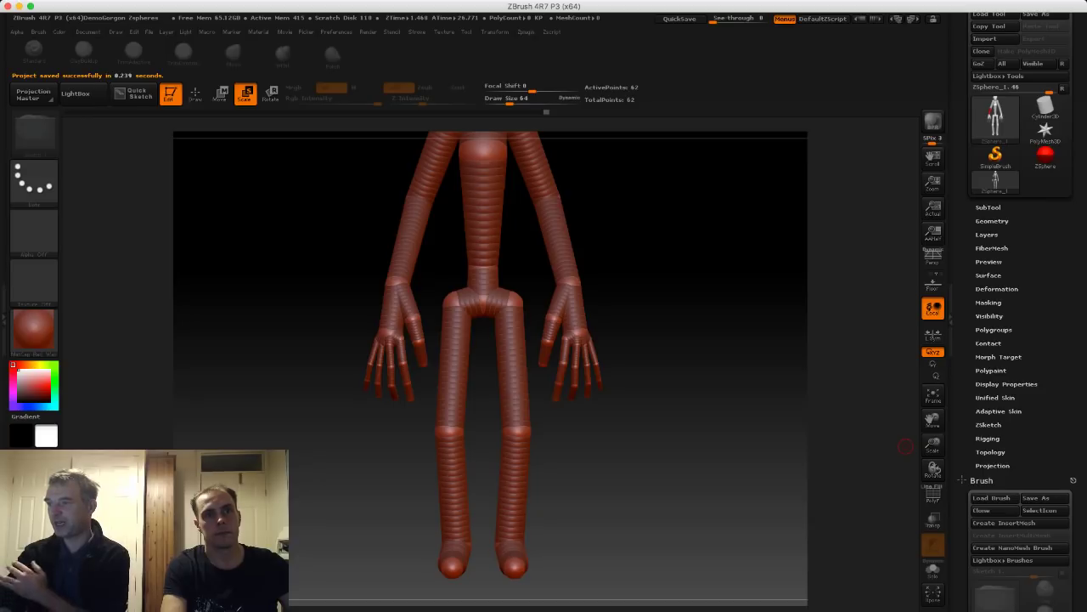
Preview the armature's adaptive skin at density 2 and generate an adaptive skin mesh from it.
click(962, 480)
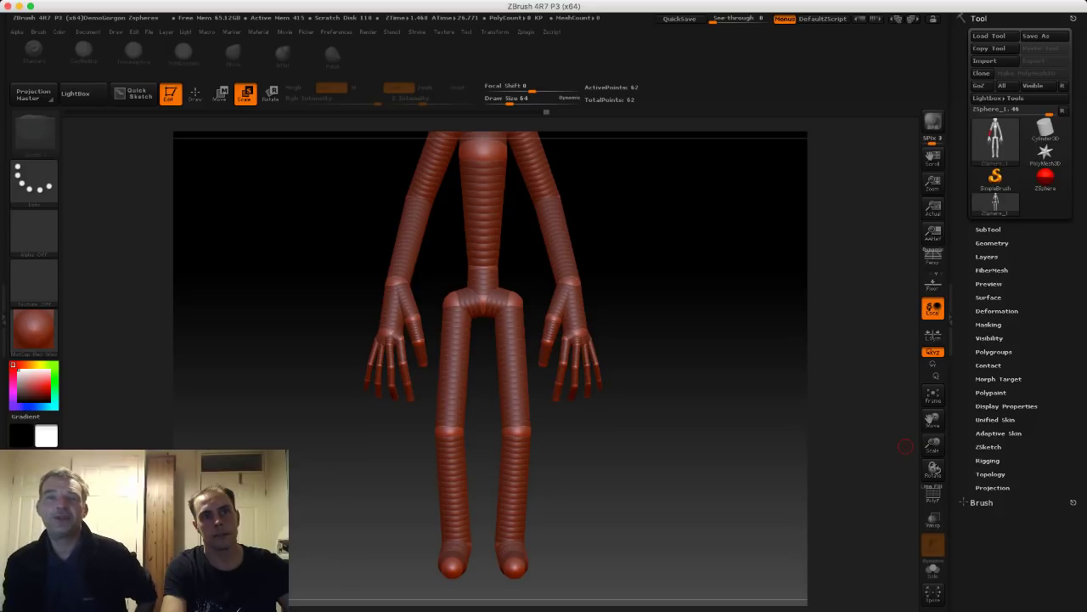
click(999, 433)
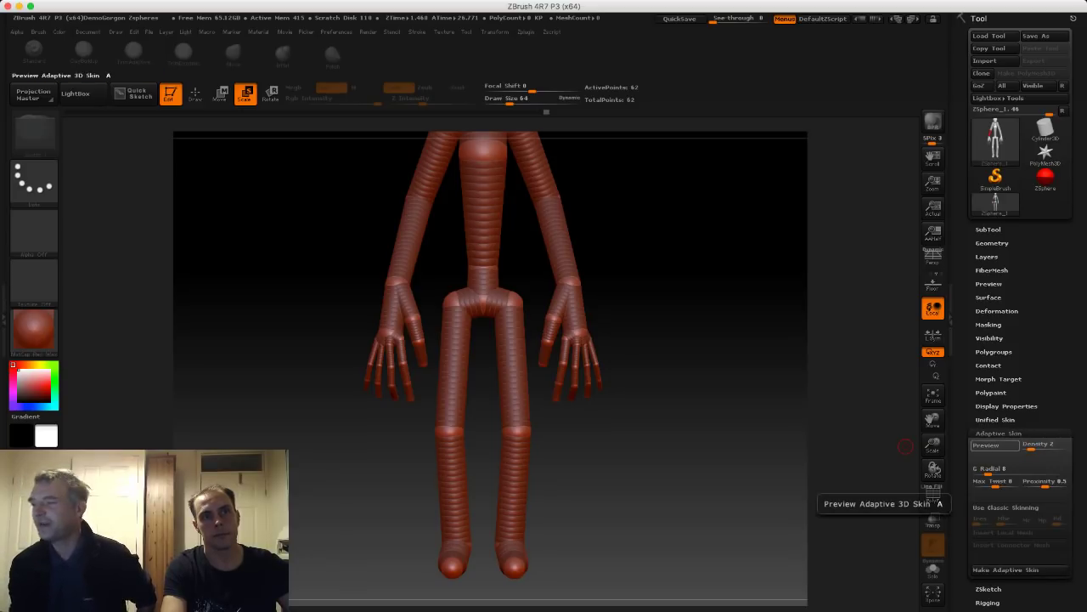
click(985, 445)
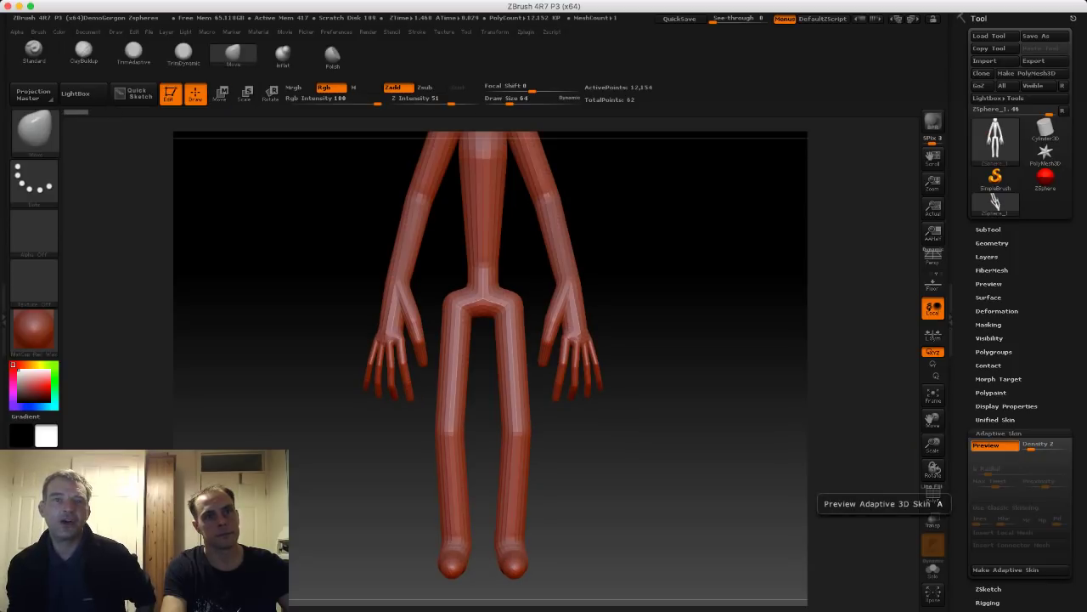
click(1005, 569)
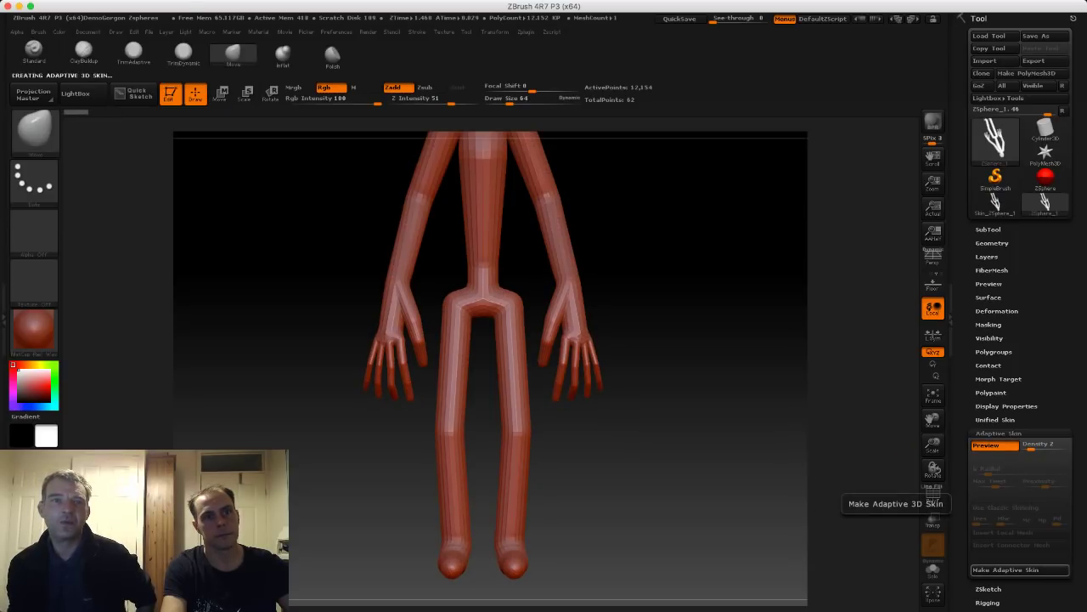
Switch the active tool from the ZSphere armature to the generated mesh Skin_ZSphere_1.
drag(643, 376, 755, 543)
alt+drag(633, 492, 531, 403)
alt+drag(183, 312, 326, 326)
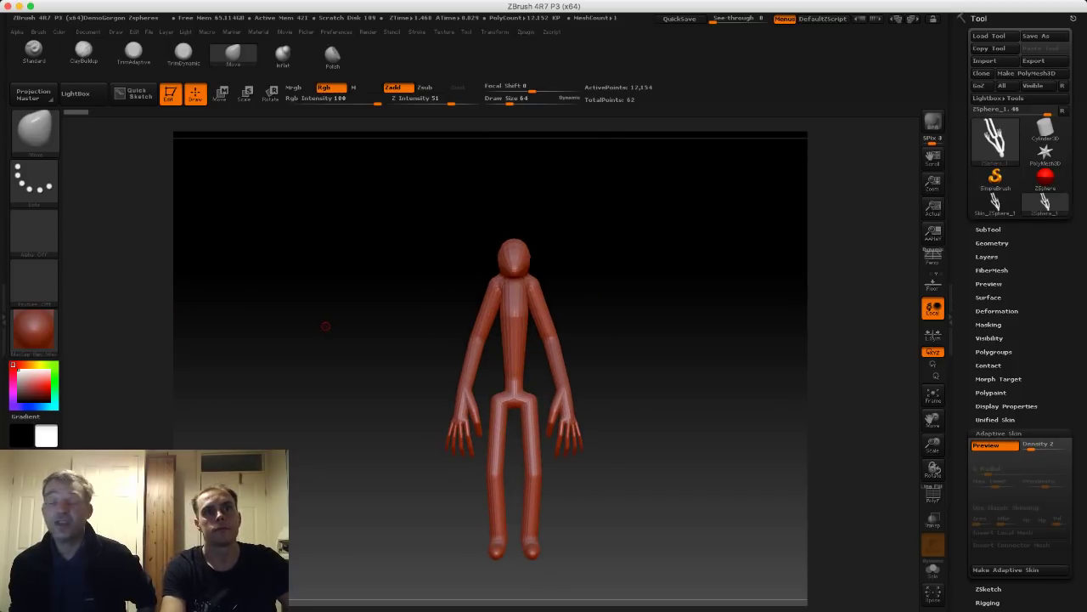
click(995, 203)
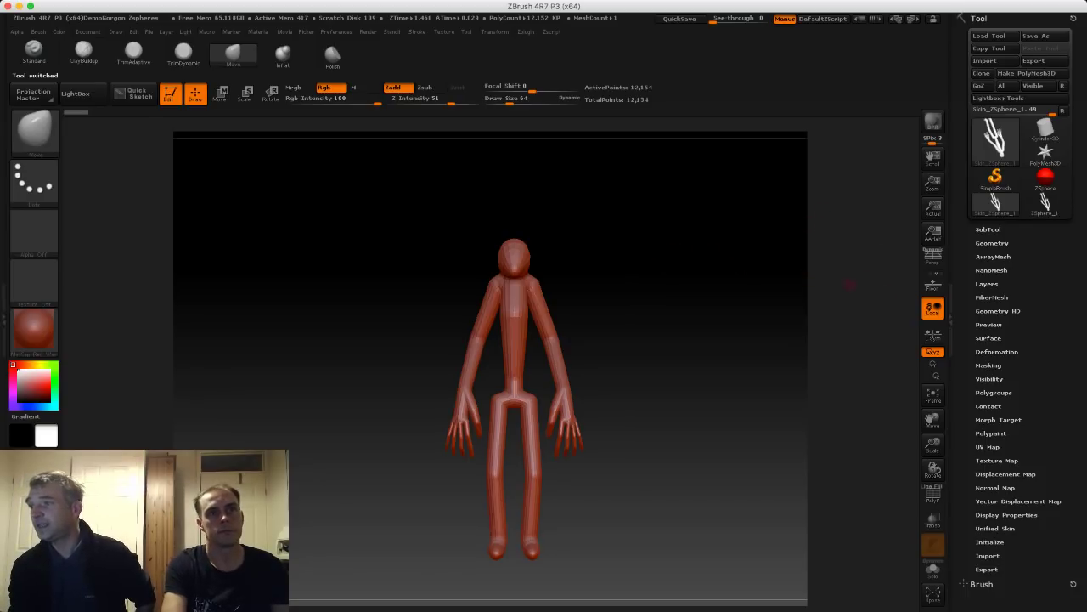
Start DynaMesh on the skin mesh at resolution 128 and agree to freeze its subdivision levels.
click(992, 244)
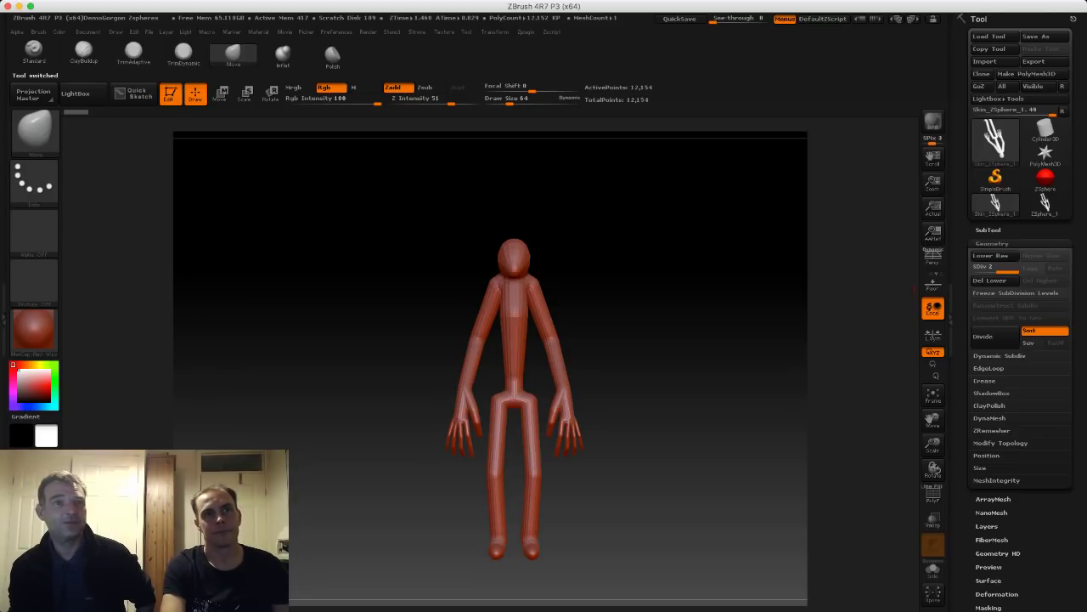
click(992, 243)
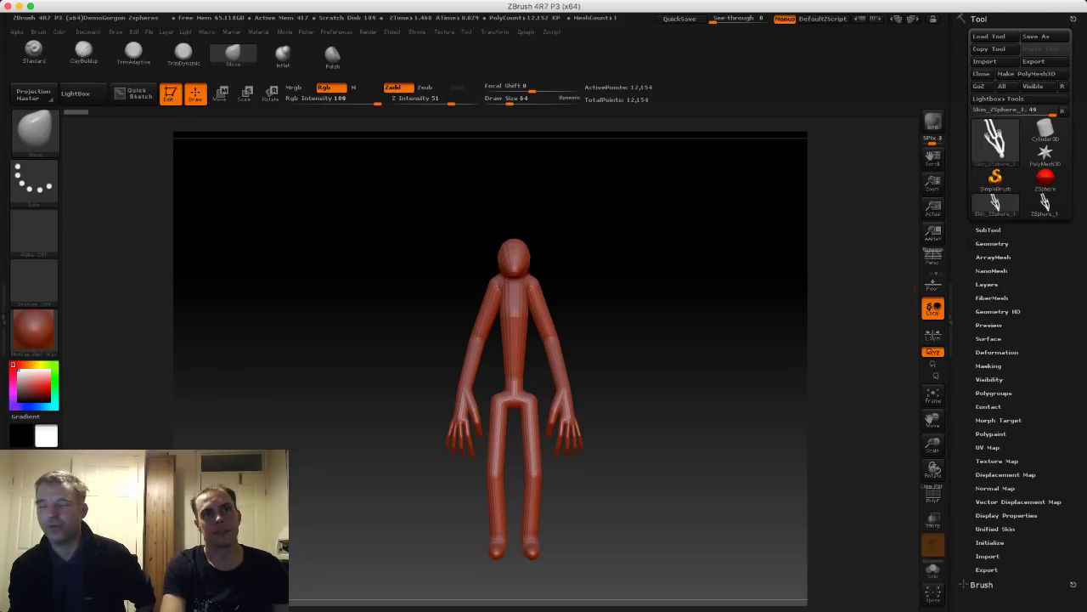
click(992, 244)
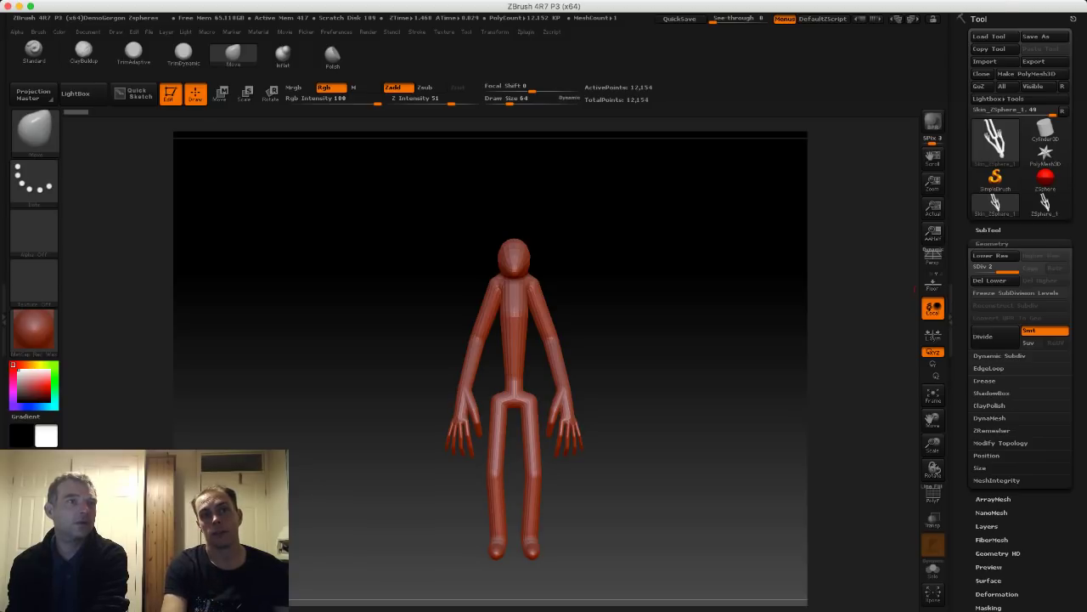
click(989, 418)
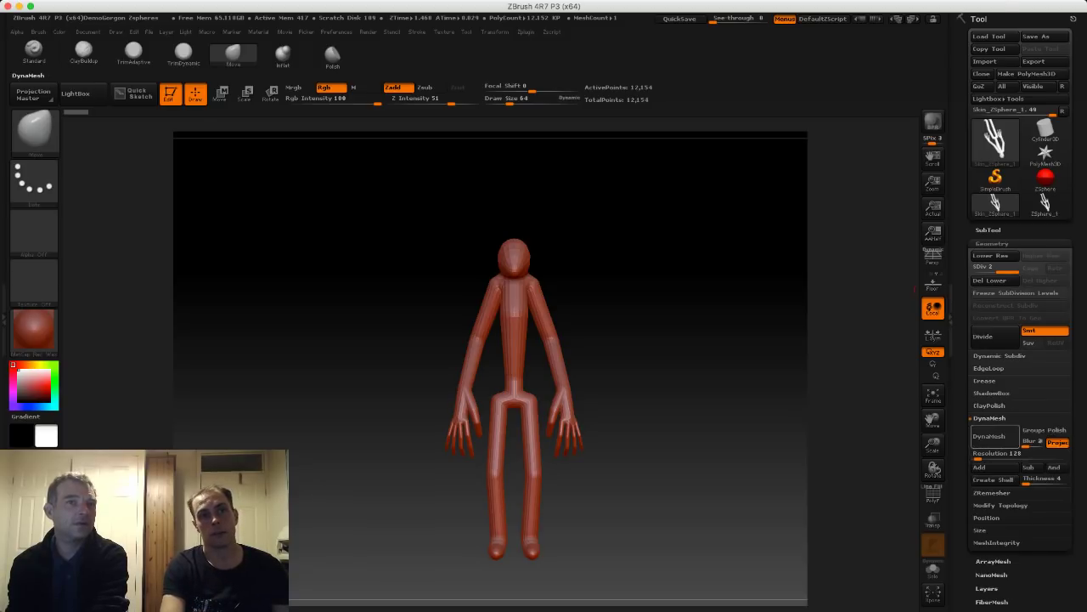
click(994, 438)
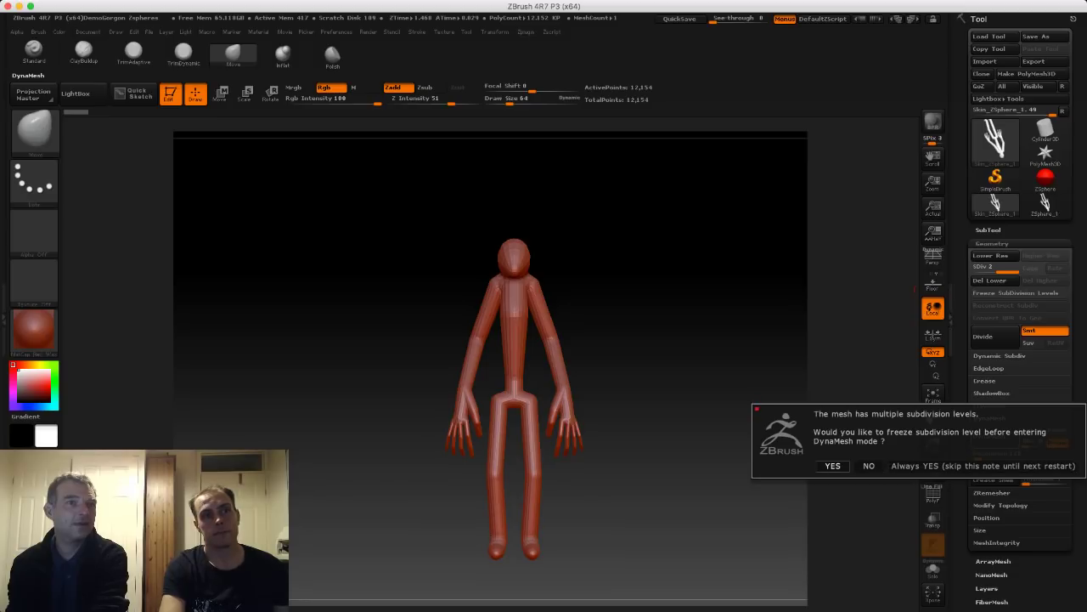
click(833, 466)
Convert the faceted low-poly body to a DynaMesh at resolution 128 with projection on.
drag(671, 344, 552, 339)
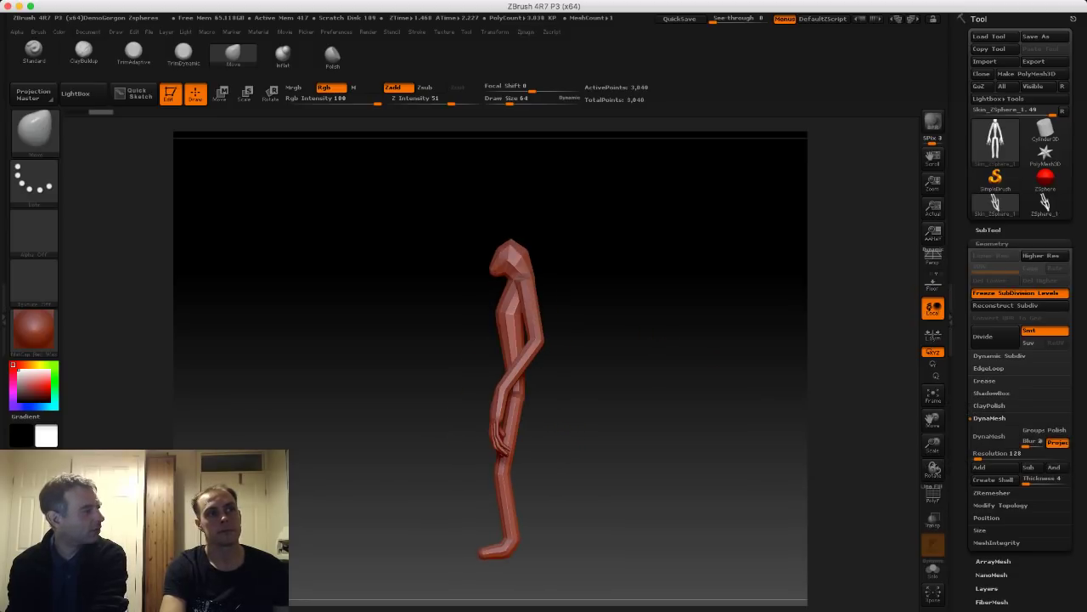
alt+drag(654, 297, 664, 333)
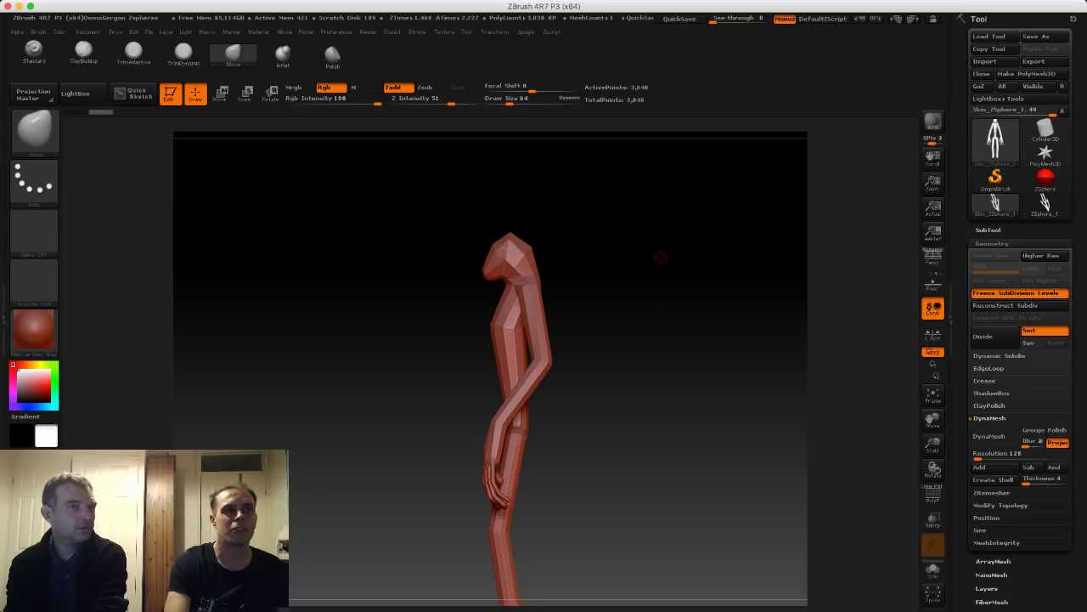
drag(662, 255, 674, 275)
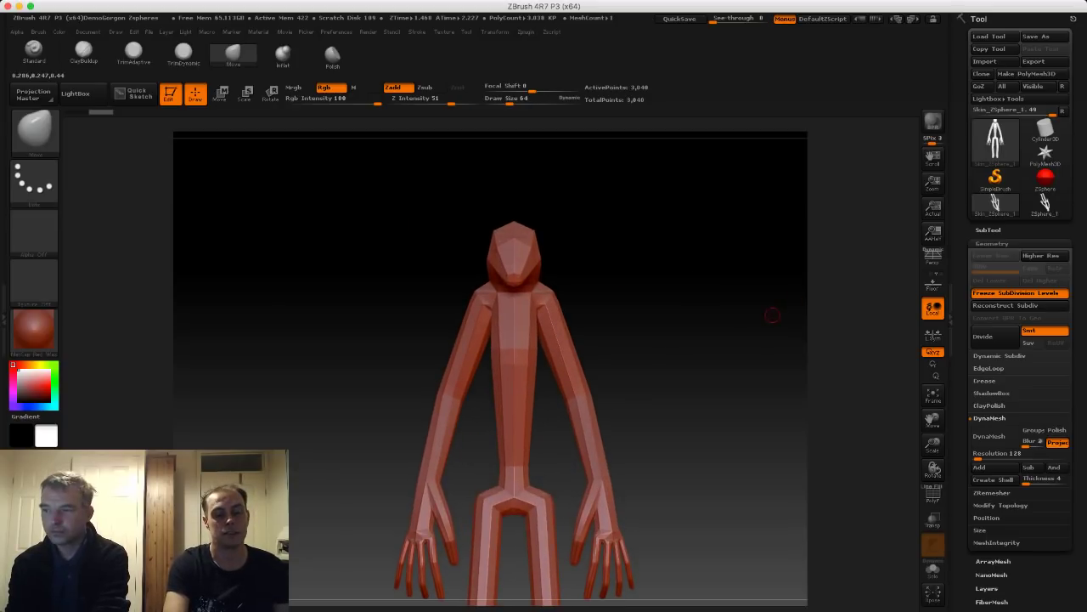
alt+drag(697, 315, 681, 294)
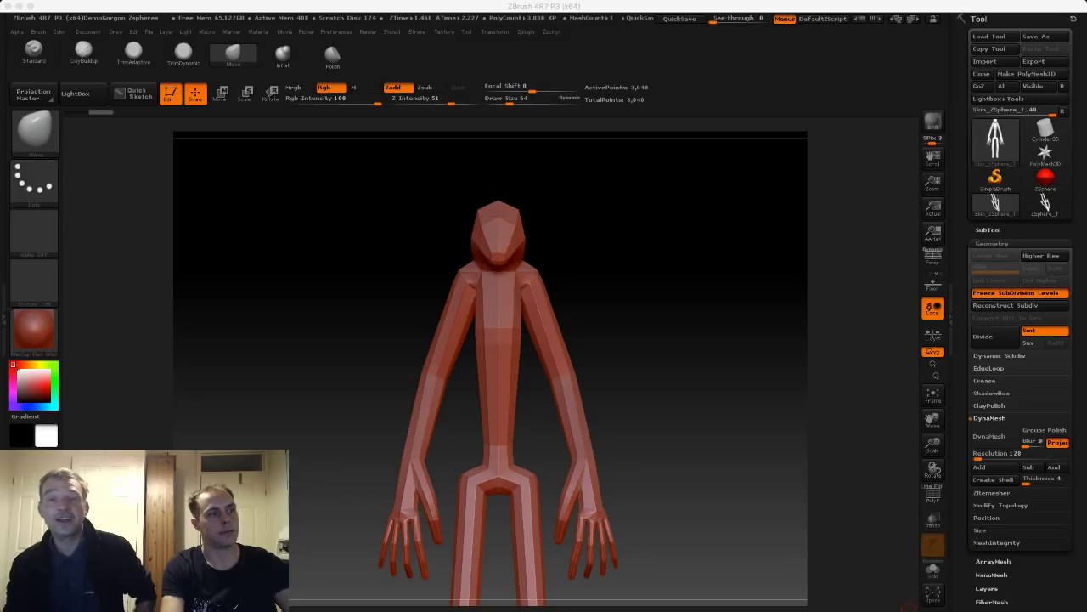
click(908, 607)
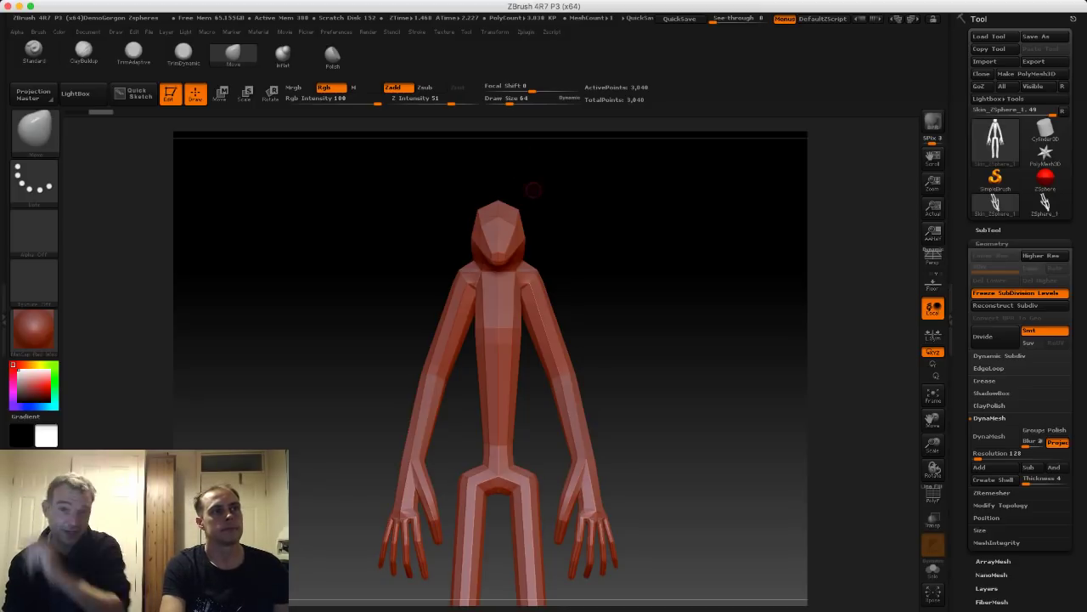
drag(533, 190, 438, 194)
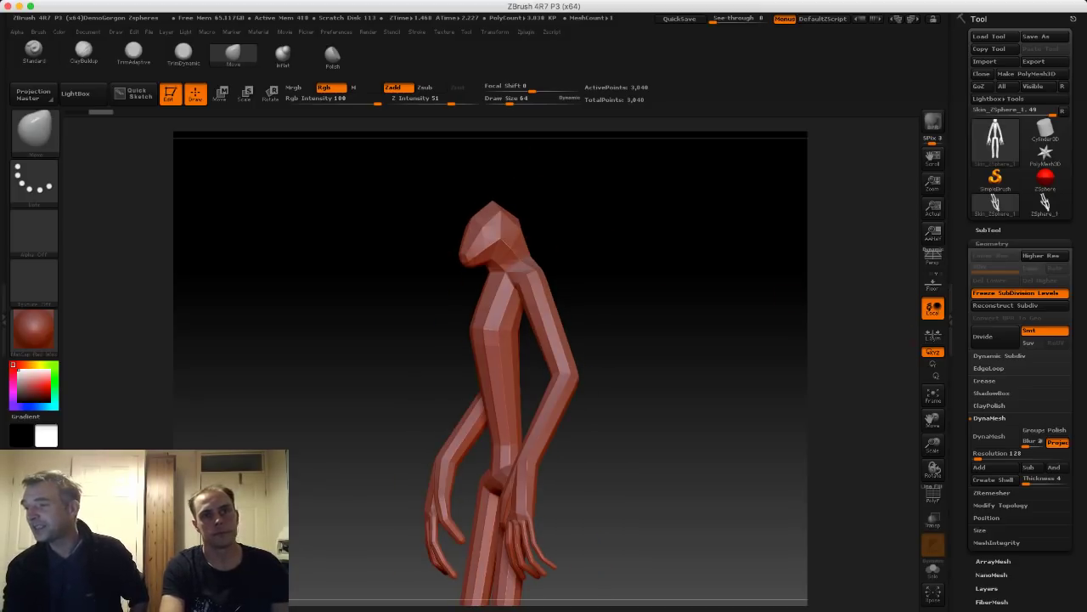
click(991, 437)
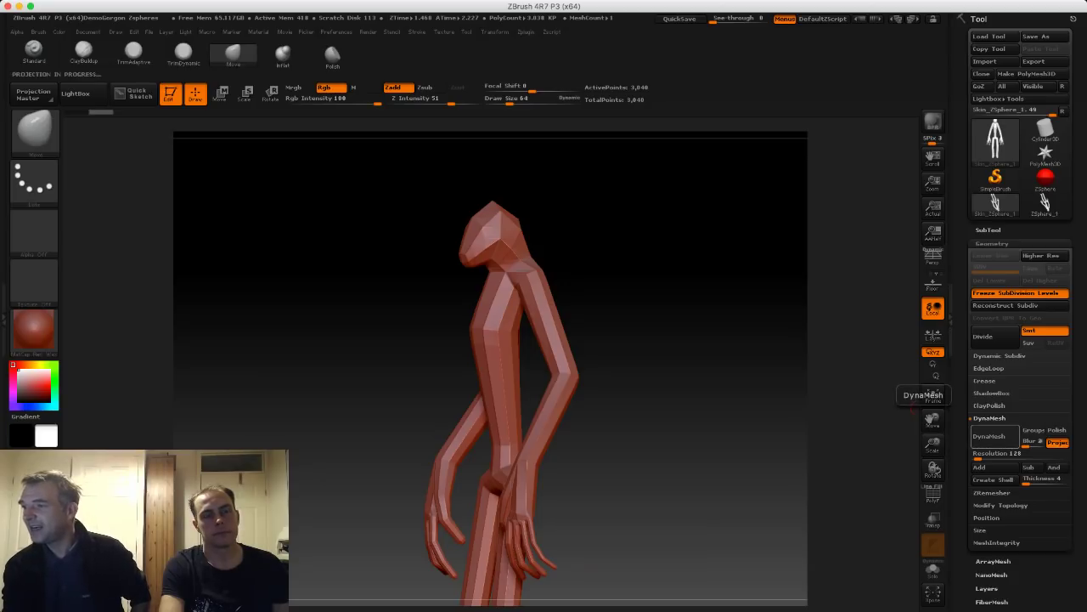
Set the draw size to 226 and smooth the hard facet edges on the chest and upper body.
mouse_move(717, 330)
shift+mouse_down()
mouse_move(639, 311)
mouse_move(659, 309)
shift+mouse_up()
key(s)
alt+drag(659, 309, 647, 308)
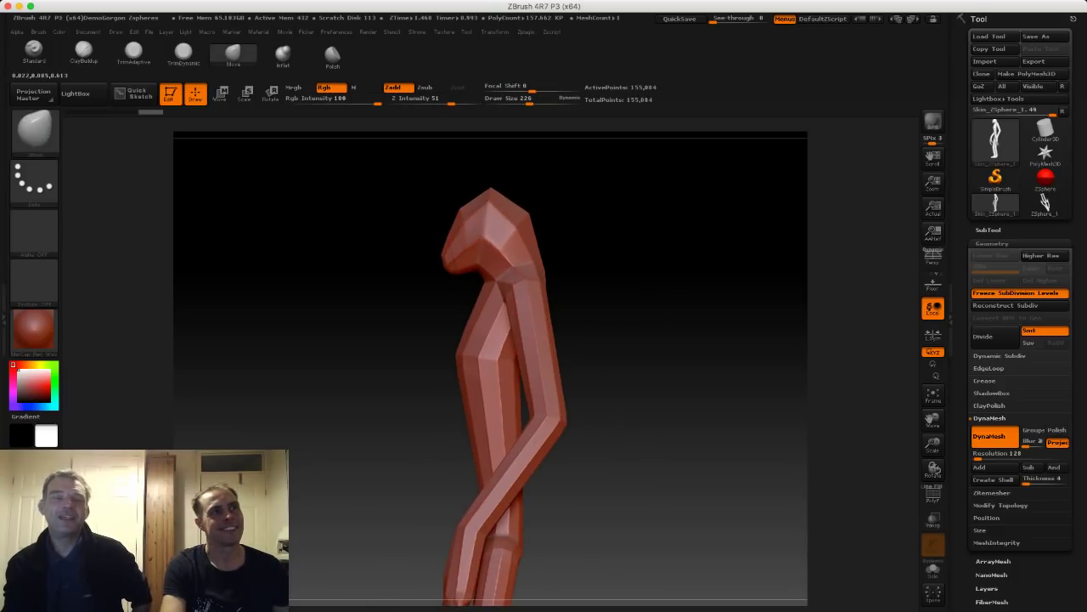
mouse_move(403, 226)
mouse_down()
mouse_move(610, 295)
mouse_move(502, 298)
mouse_up()
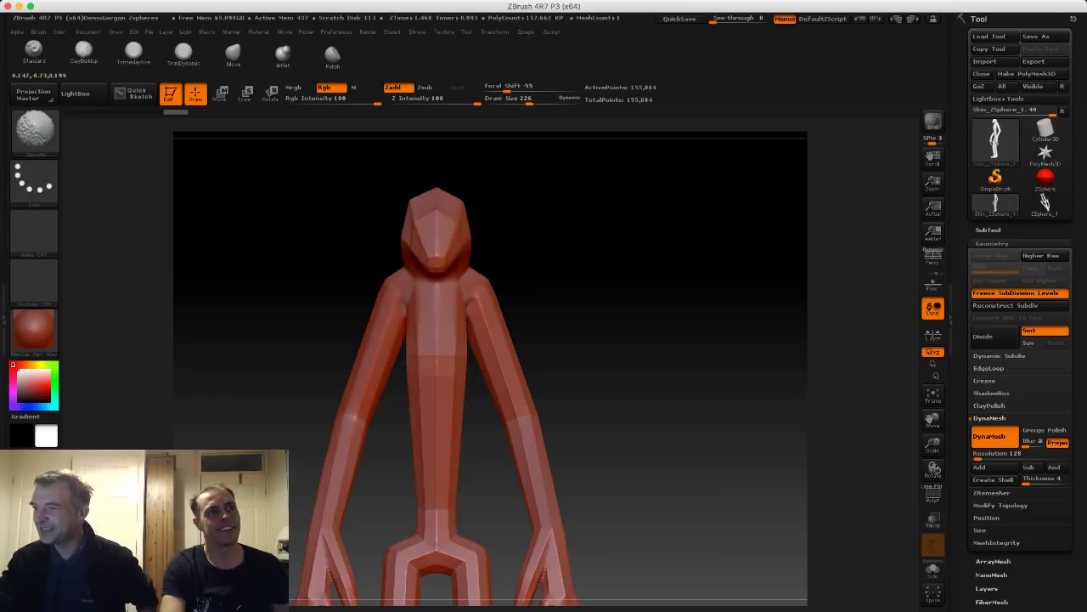
alt+drag(544, 340, 544, 289)
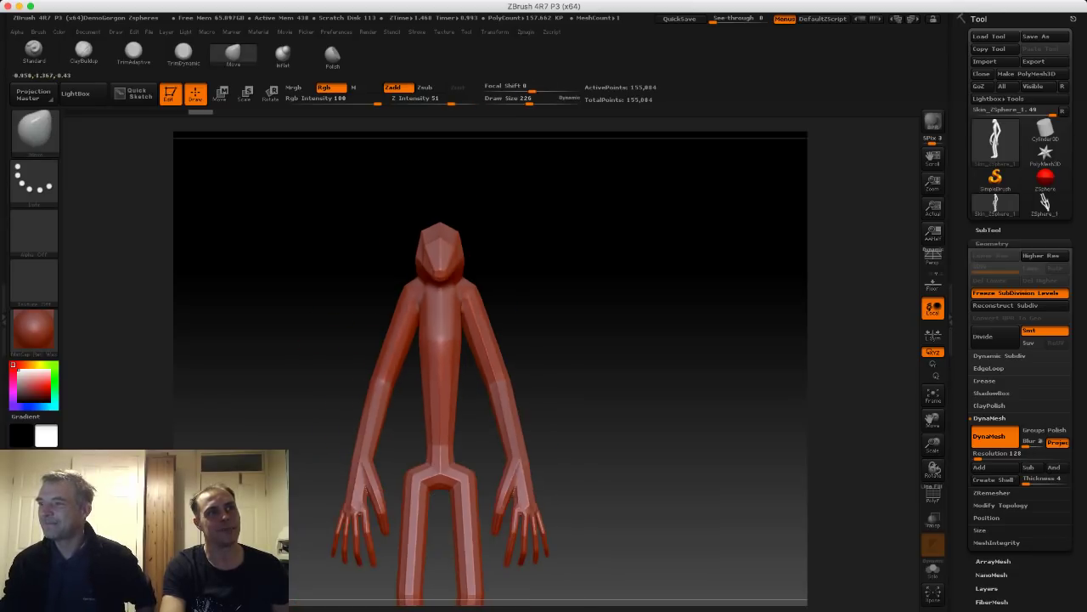
Undo the last two smoothing strokes, restore one of them, and smooth the front of the face.
key(ctrl+z)
key(ctrl+z)
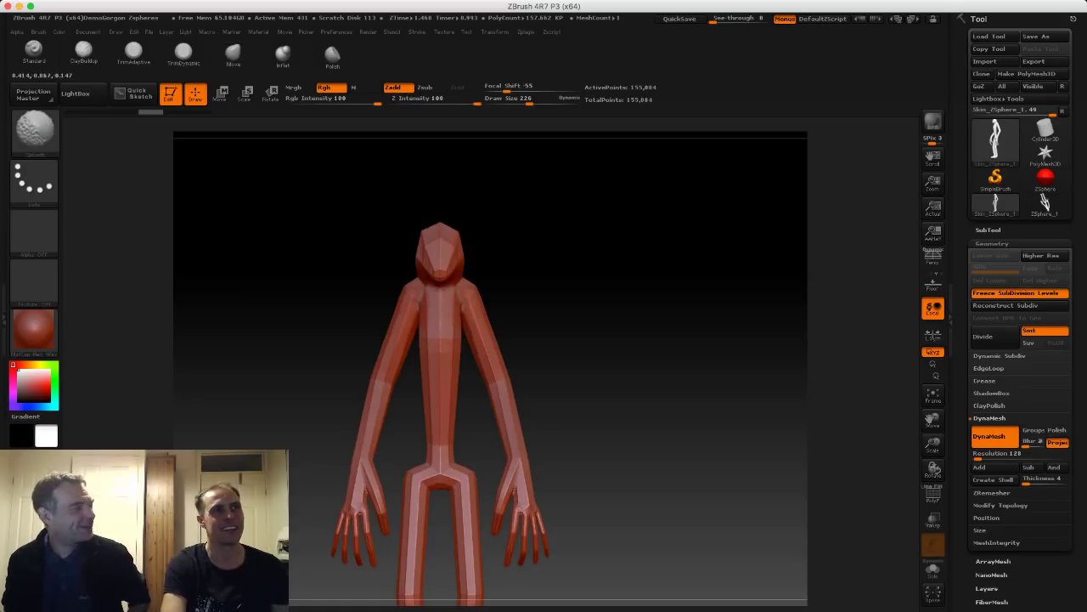
key(ctrl+shift+z)
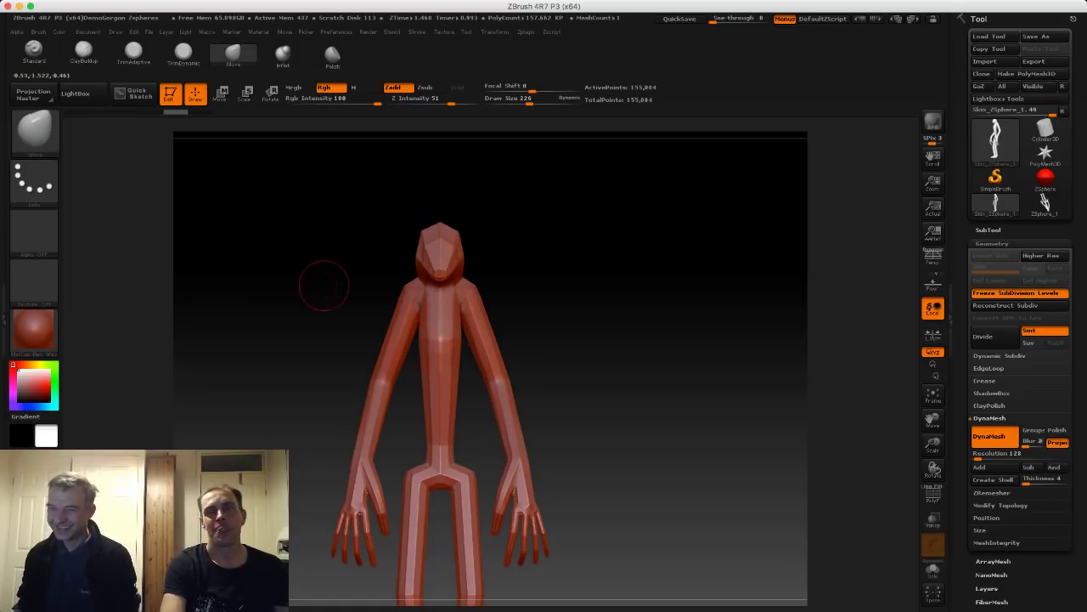
alt+drag(325, 286, 332, 318)
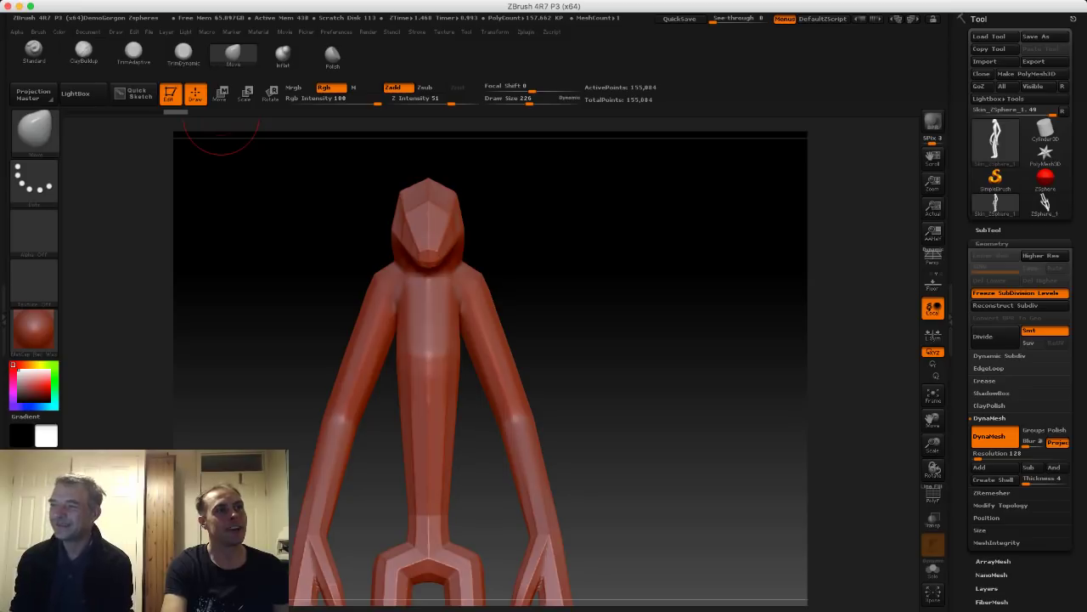
shift+drag(426, 229, 422, 241)
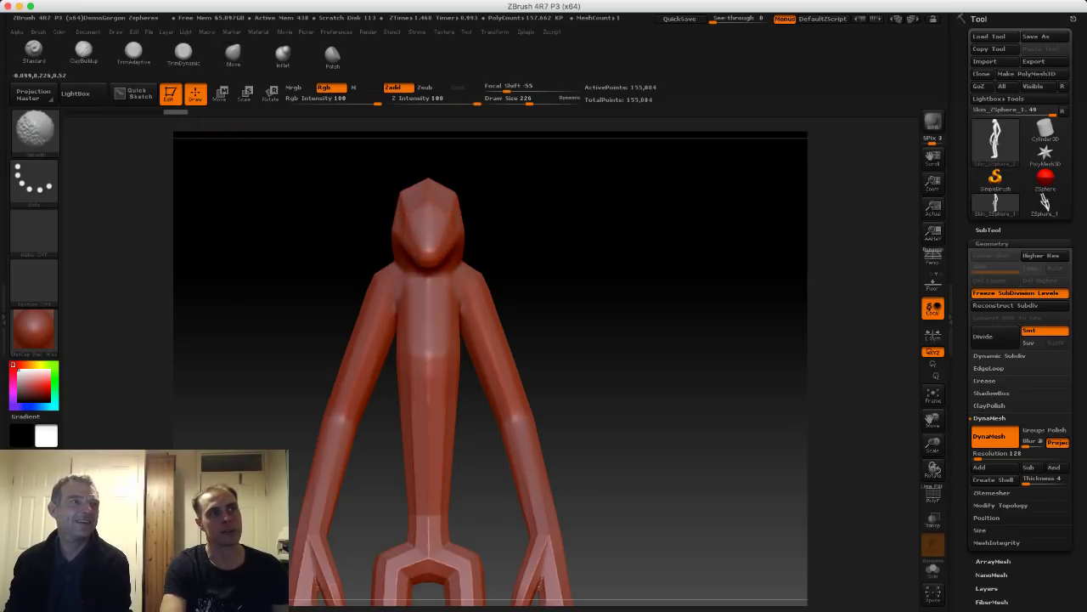
Set the draw size to 277 and pull the shoulders outward with the Move brush into a broader, rounder shape.
key(s)
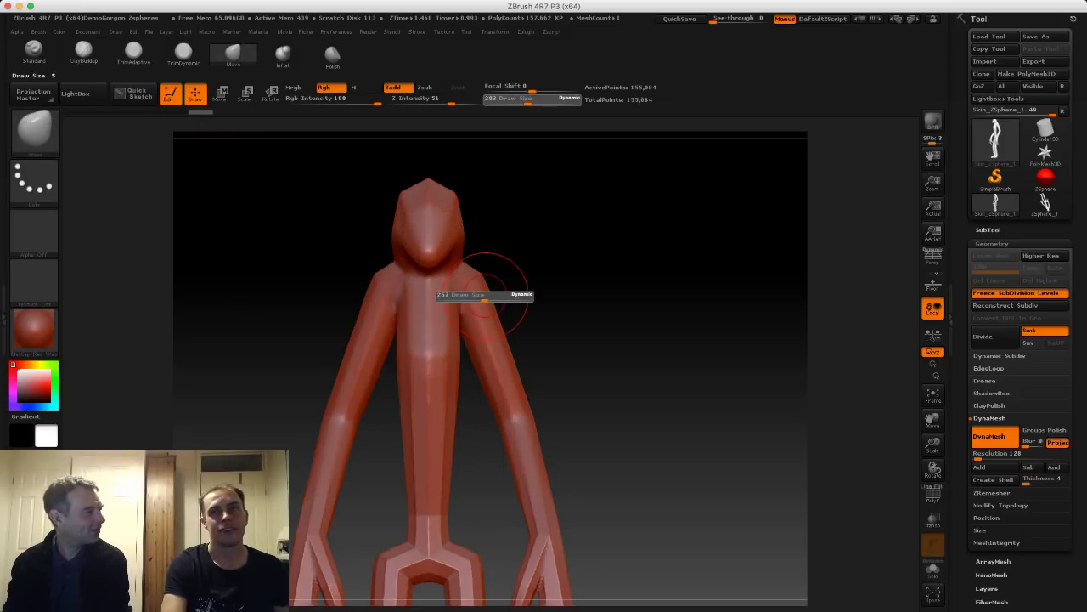
mouse_move(485, 295)
mouse_down()
mouse_move(478, 283)
mouse_move(489, 313)
mouse_up()
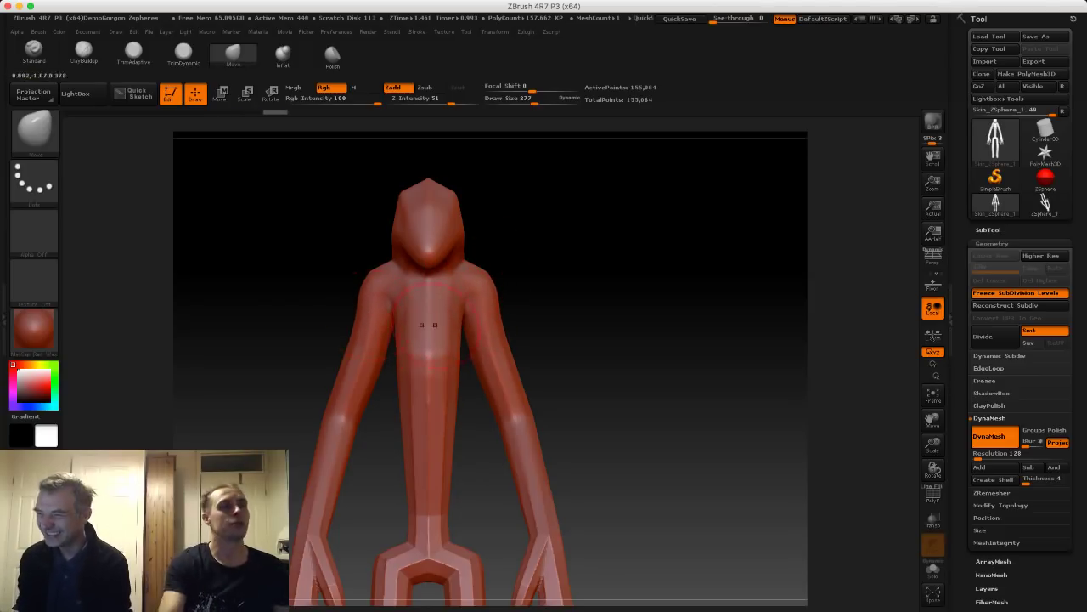
Adjust the shoulders and upper arms with the Move brush, and smooth the chest, head and side of the torso.
mouse_move(397, 343)
mouse_down()
mouse_move(360, 304)
mouse_move(355, 322)
mouse_up()
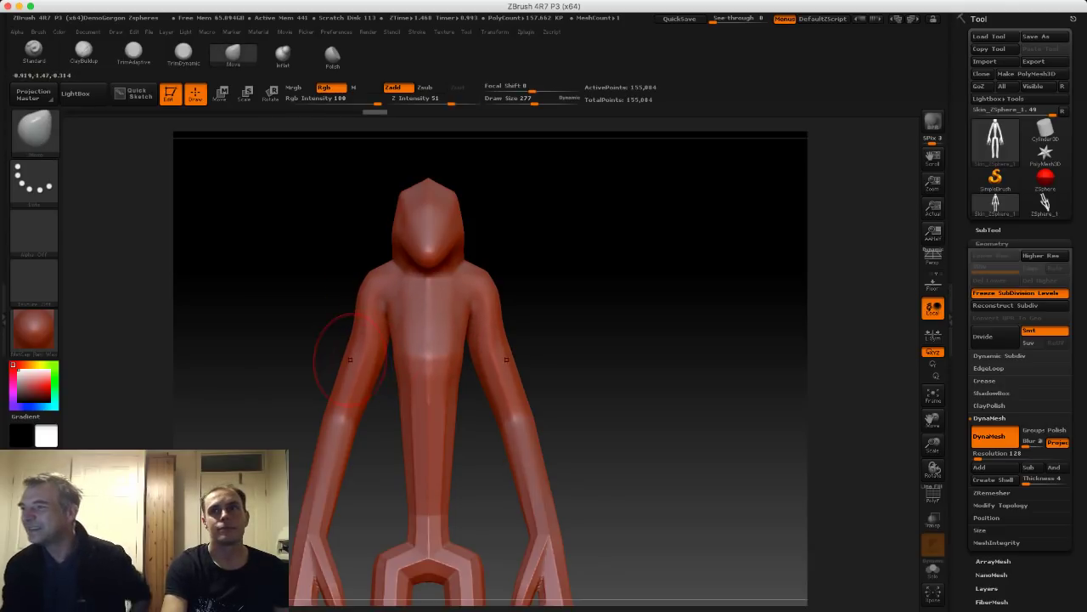
drag(350, 360, 350, 357)
shift+drag(427, 297, 427, 303)
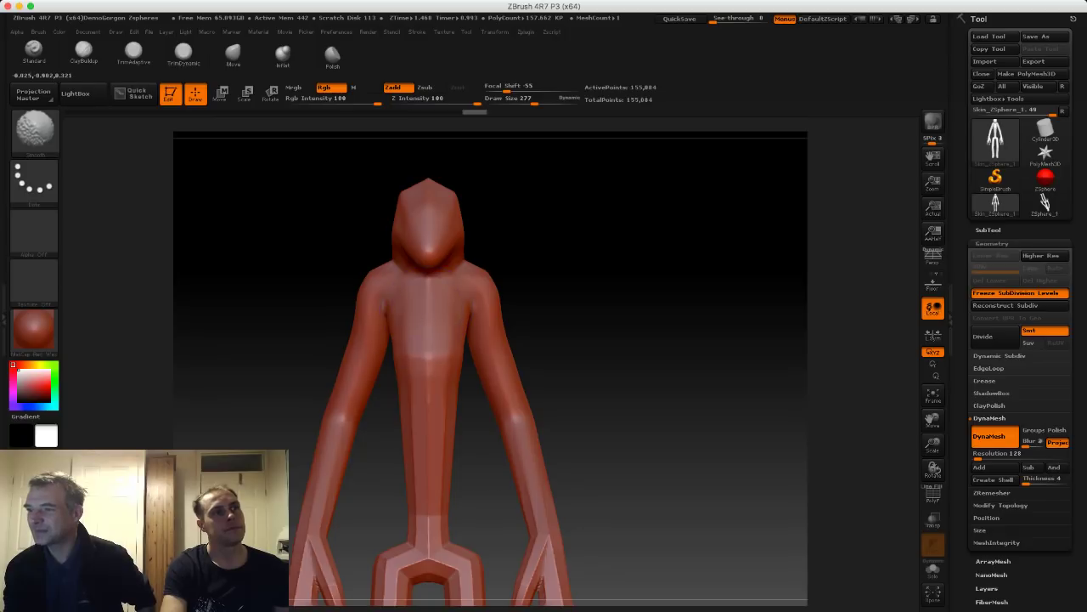
shift+drag(428, 197, 428, 203)
drag(679, 339, 526, 340)
mouse_move(508, 208)
shift+mouse_down()
mouse_move(512, 219)
mouse_move(505, 209)
shift+mouse_up()
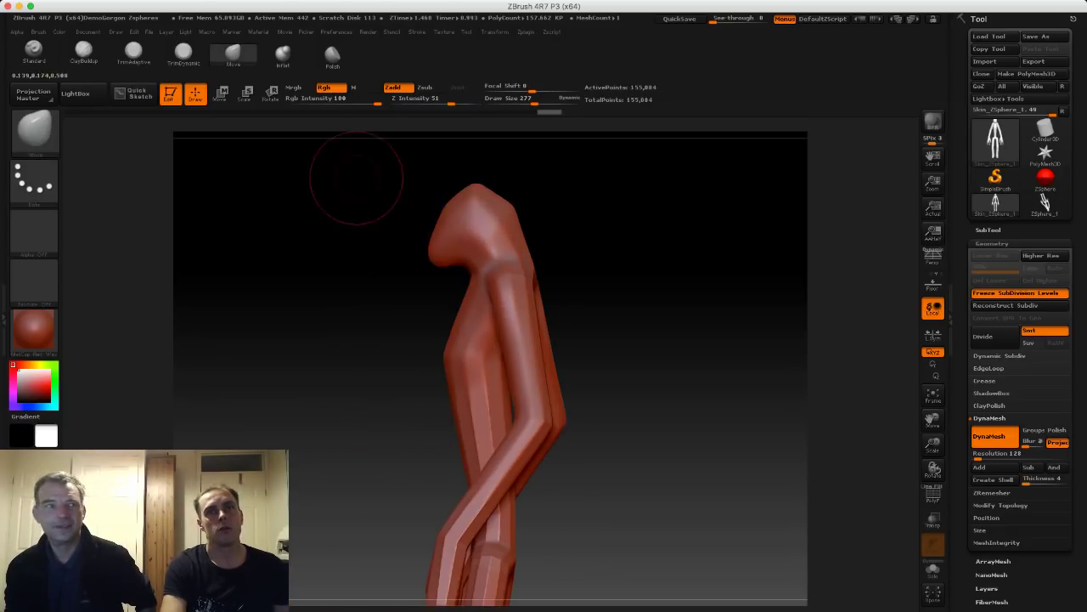
shift+drag(474, 407, 475, 459)
alt+drag(365, 459, 333, 306)
shift+drag(333, 305, 412, 322)
alt+drag(369, 267, 382, 290)
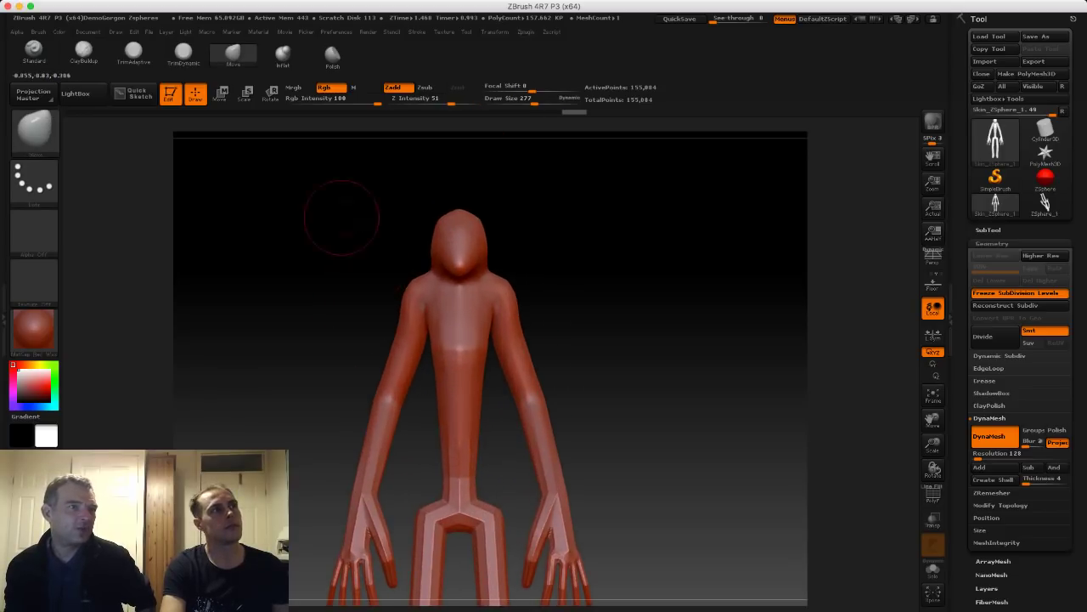
Switch to the ClayBuildup brush and set its draw size to 203.
click(83, 52)
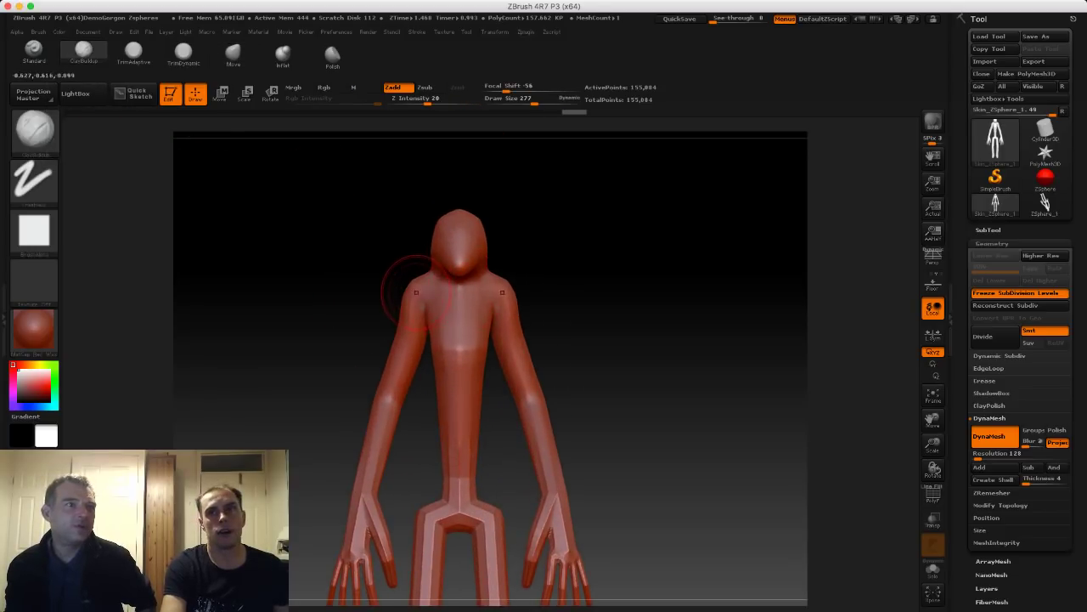
key(s)
drag(419, 292, 414, 292)
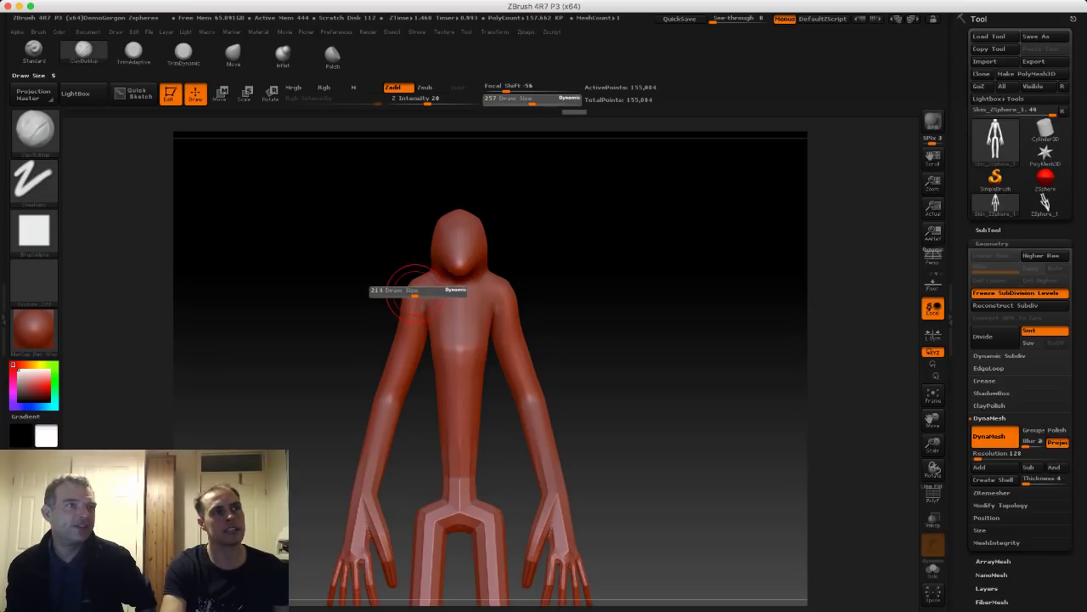
drag(556, 342, 598, 350)
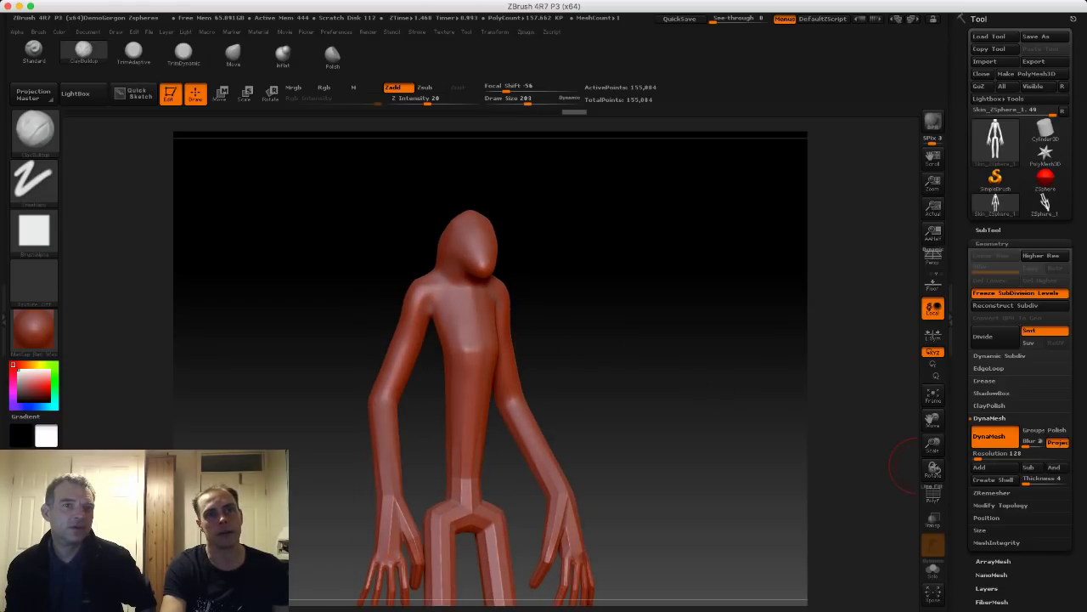
Look through the tool's settings and expand the Unified Skin options.
drag(963, 480, 963, 165)
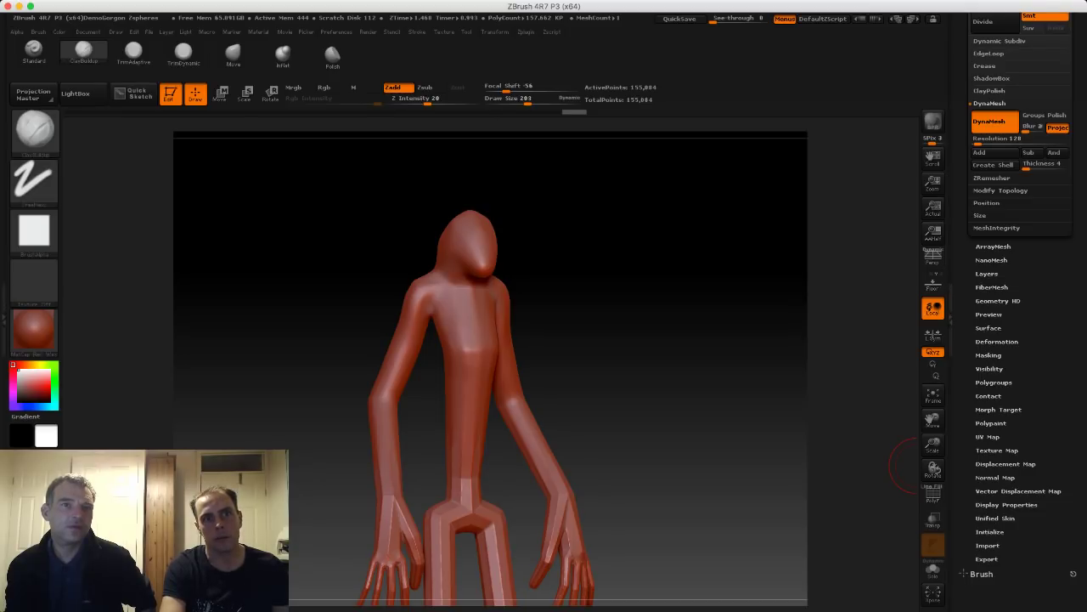
click(995, 518)
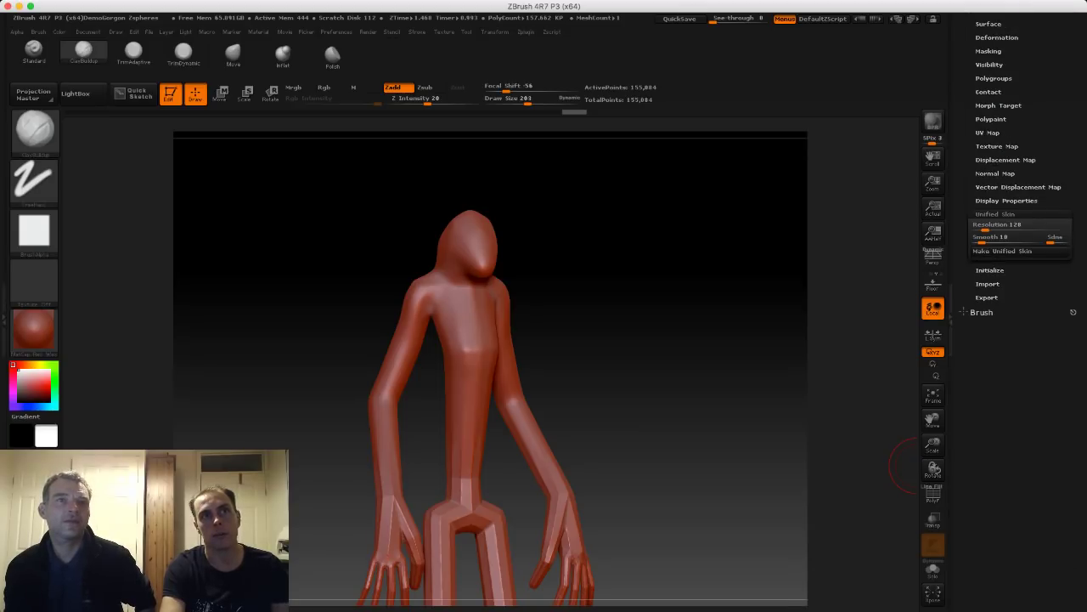
drag(1019, 374, 1019, 589)
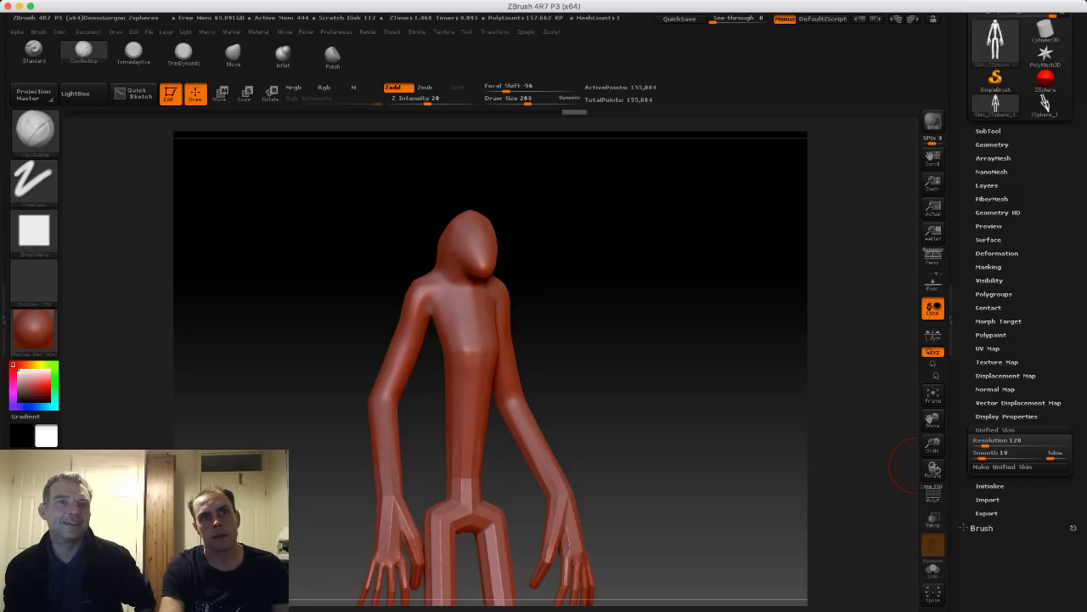
drag(963, 527, 963, 611)
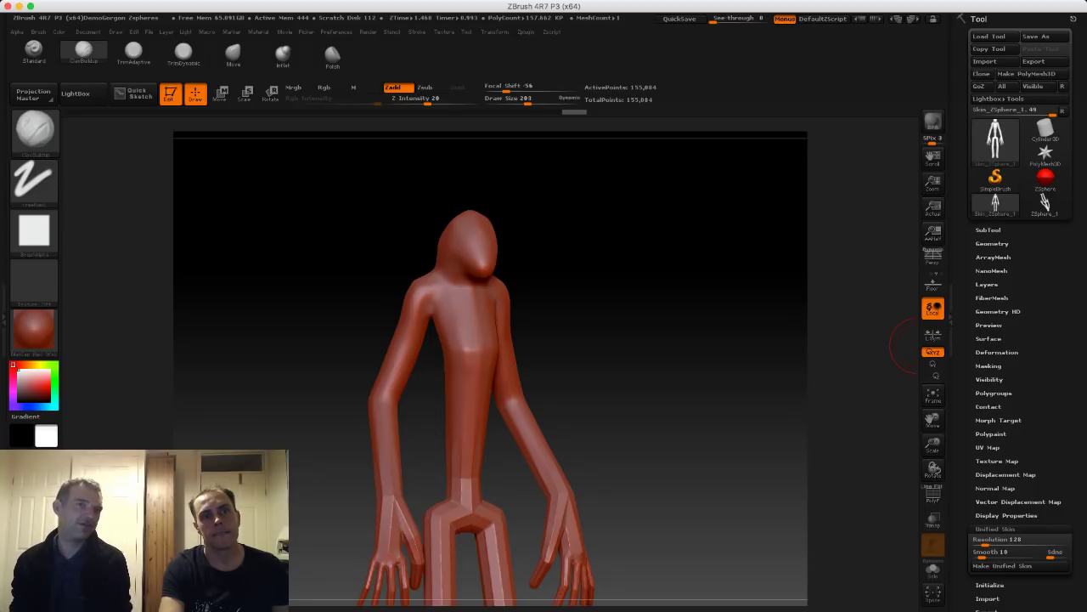
drag(1045, 366, 1044, 345)
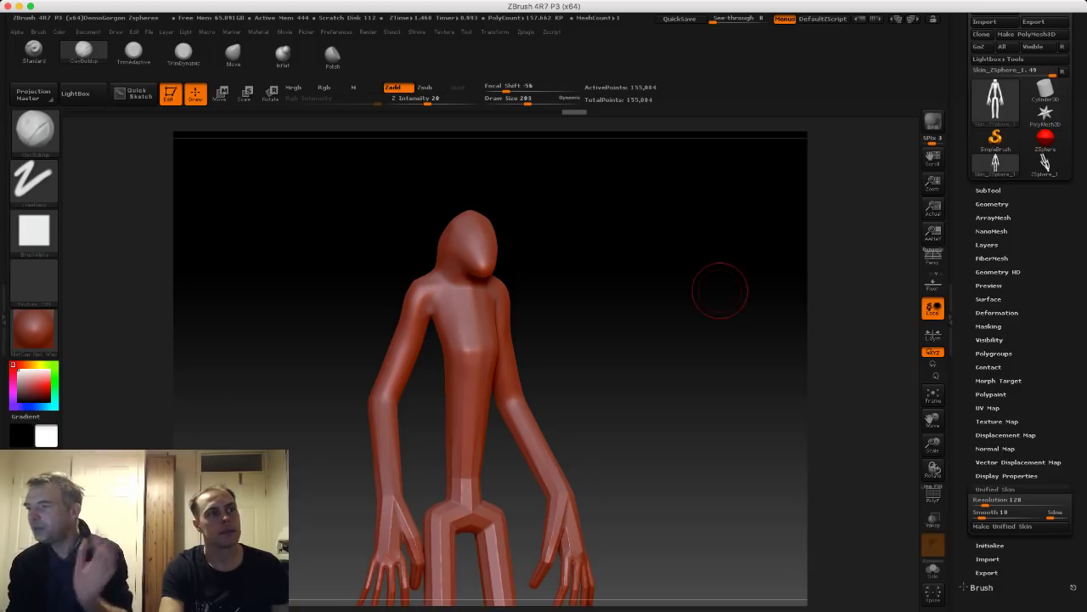
Build up clay on both shoulders and around the neck with ClayBuildup, undoing unwanted strokes.
drag(417, 303, 431, 289)
key(super+z)
key(super+z)
mouse_move(344, 289)
mouse_down()
mouse_move(411, 288)
mouse_move(372, 278)
mouse_move(395, 277)
mouse_move(377, 295)
mouse_up()
mouse_move(328, 256)
shift+mouse_down()
mouse_move(311, 268)
mouse_move(389, 279)
mouse_move(333, 270)
mouse_move(388, 279)
mouse_move(351, 241)
mouse_move(358, 231)
mouse_move(366, 237)
shift+mouse_up()
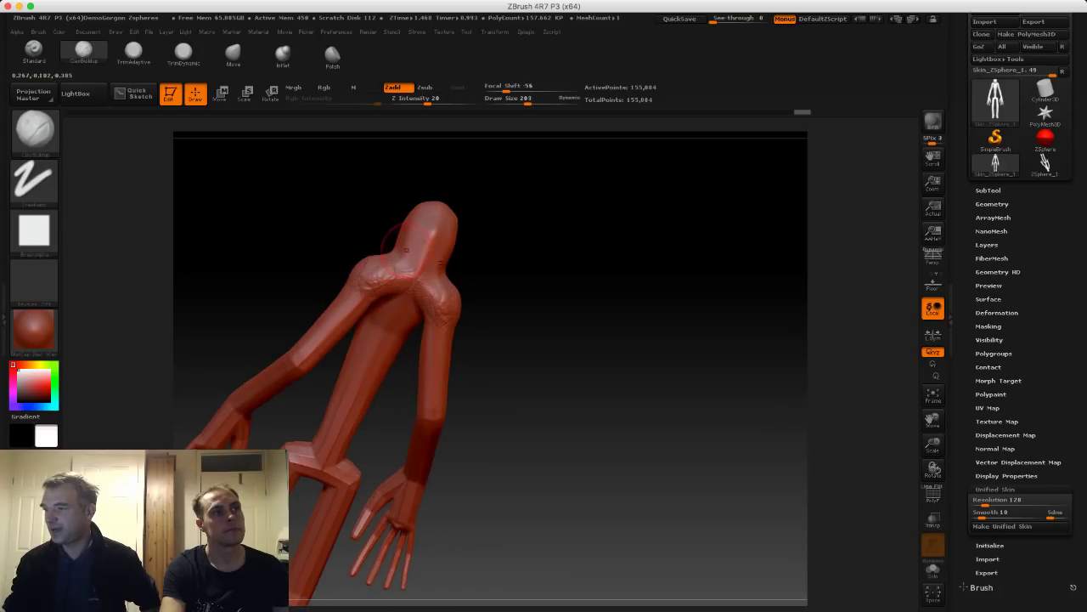
drag(425, 256, 405, 244)
drag(486, 254, 407, 241)
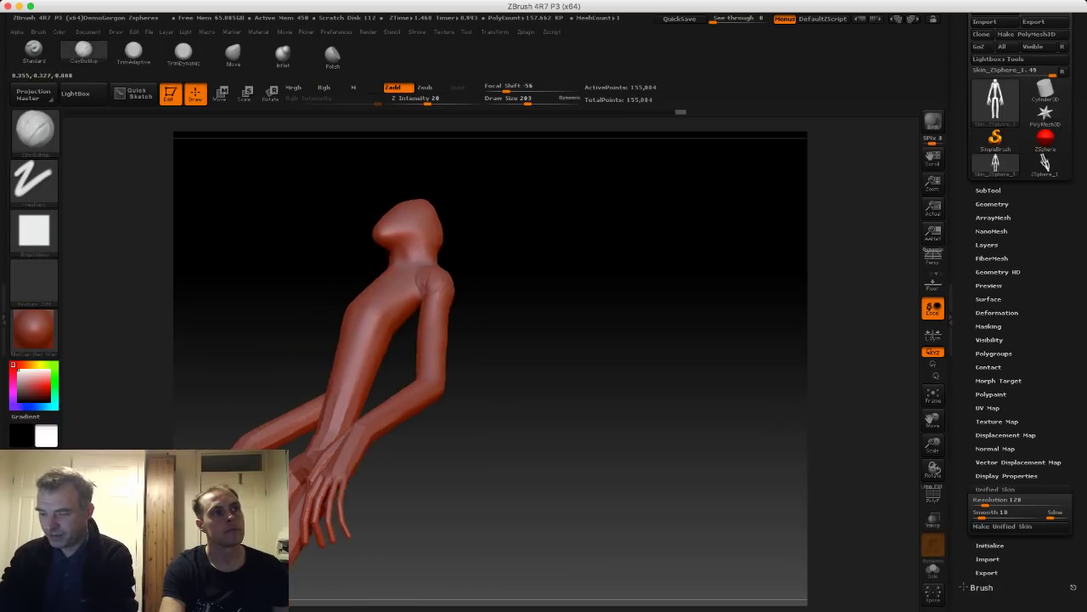
drag(377, 252, 429, 255)
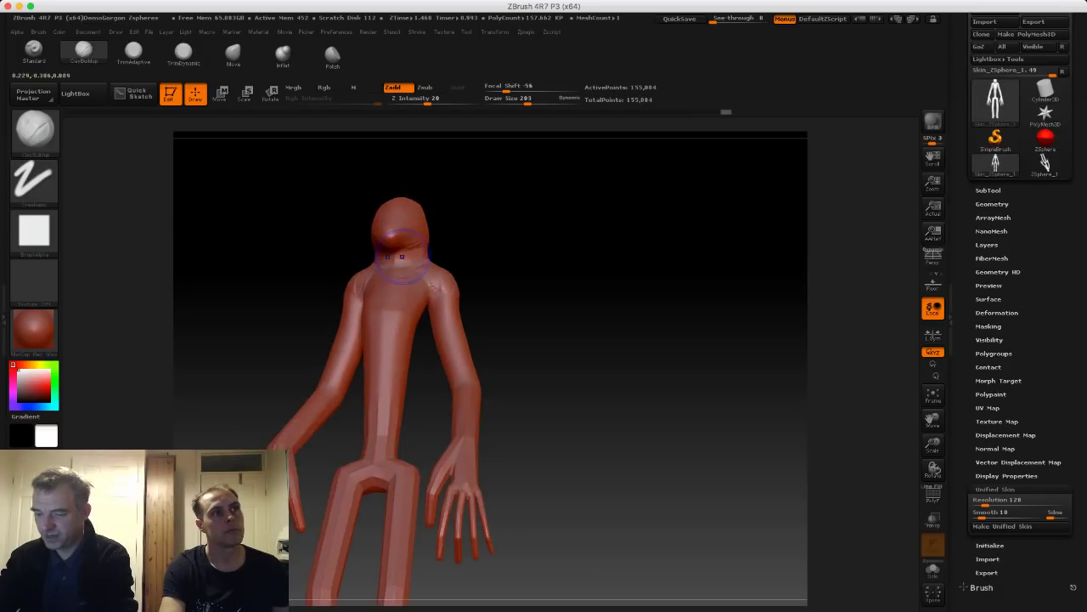
Add clay to the front of the face and smooth the rough clay on the face and shoulders.
shift+drag(367, 282, 358, 294)
mouse_move(336, 231)
mouse_down()
mouse_move(372, 239)
mouse_move(319, 223)
mouse_up()
drag(397, 218, 413, 224)
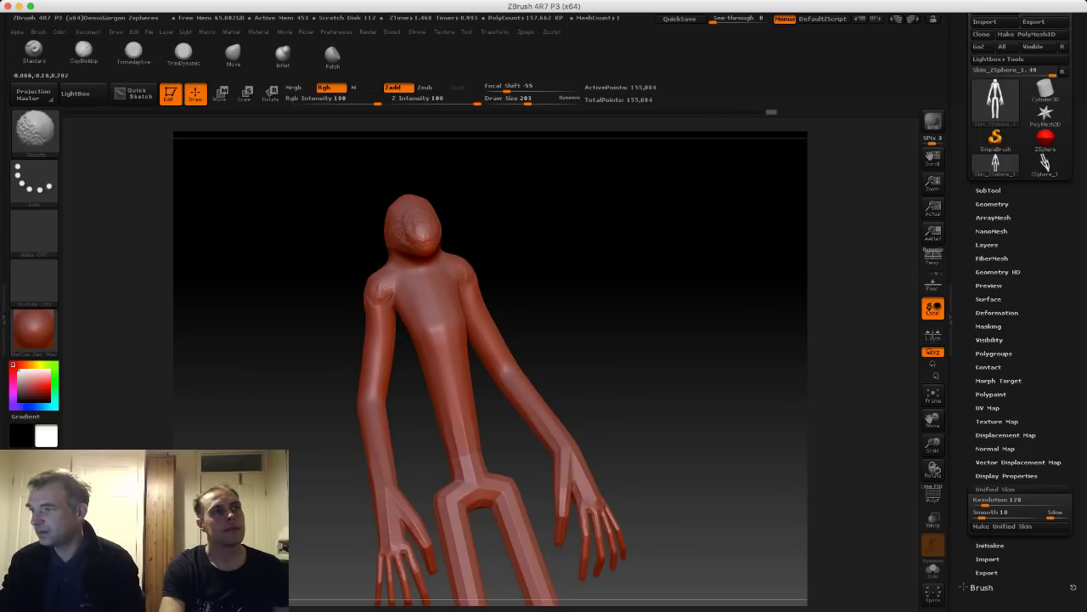
alt+drag(318, 239, 345, 210)
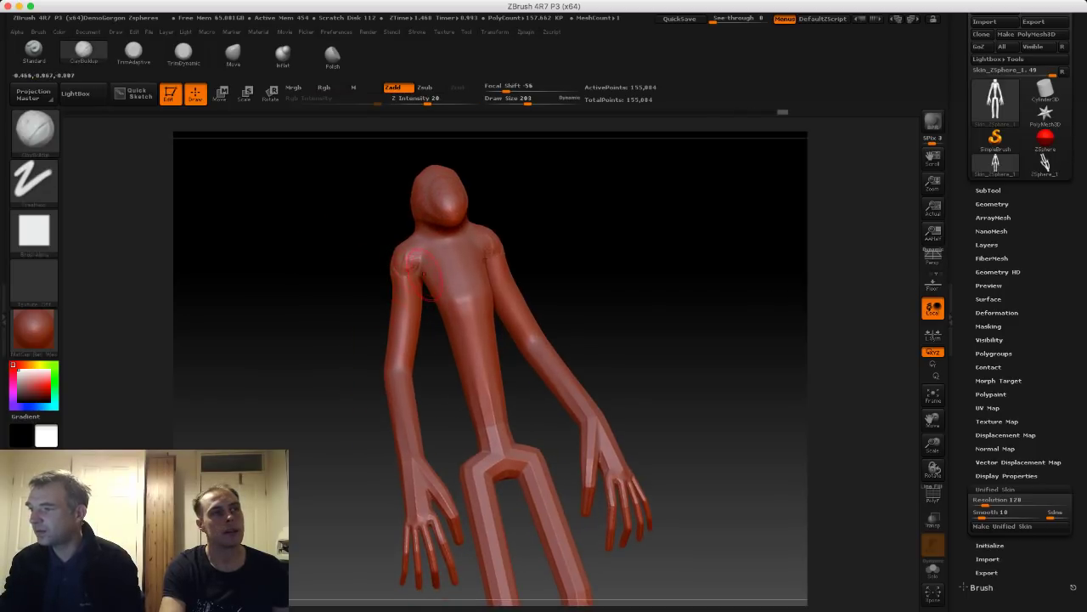
shift+drag(416, 262, 403, 255)
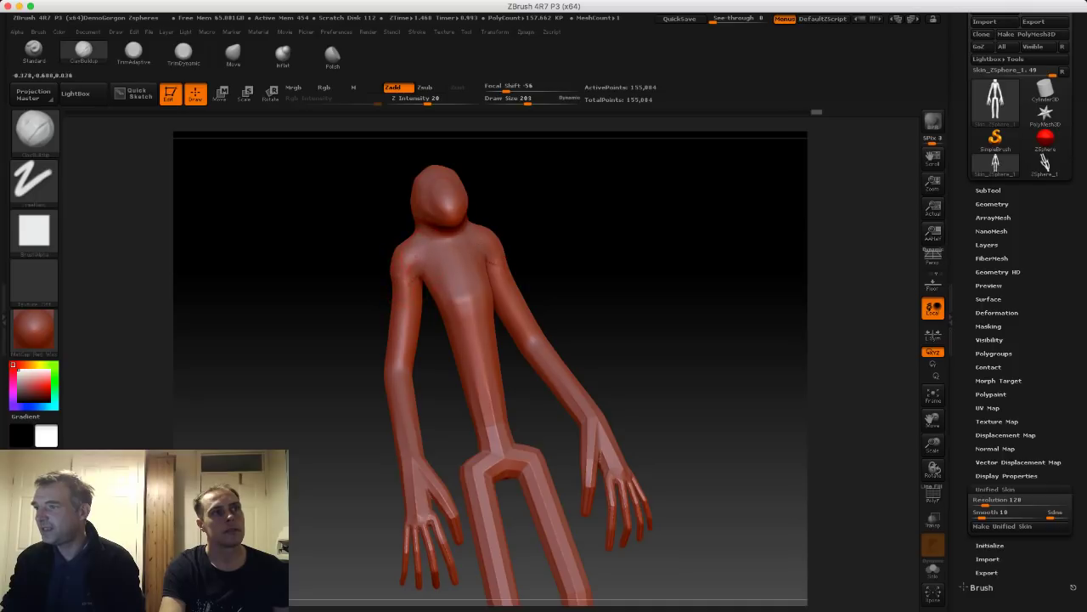
Bulk out the shoulders and upper back with clay, using a draw size of 238, and soften the strokes.
key(s)
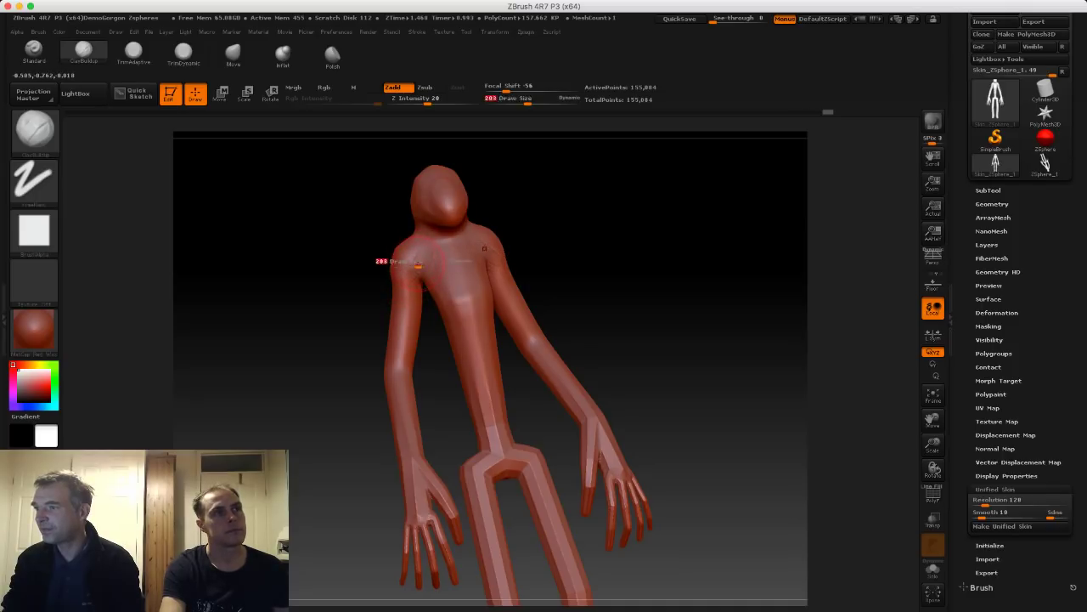
mouse_move(417, 264)
mouse_down()
mouse_move(379, 258)
mouse_move(376, 279)
mouse_up()
drag(423, 274, 457, 281)
mouse_move(367, 268)
mouse_down()
mouse_move(378, 286)
mouse_move(304, 247)
mouse_move(326, 300)
mouse_up()
key(s)
drag(246, 224, 270, 220)
mouse_move(300, 231)
mouse_down()
mouse_move(287, 253)
mouse_move(335, 260)
mouse_up()
drag(243, 255, 284, 235)
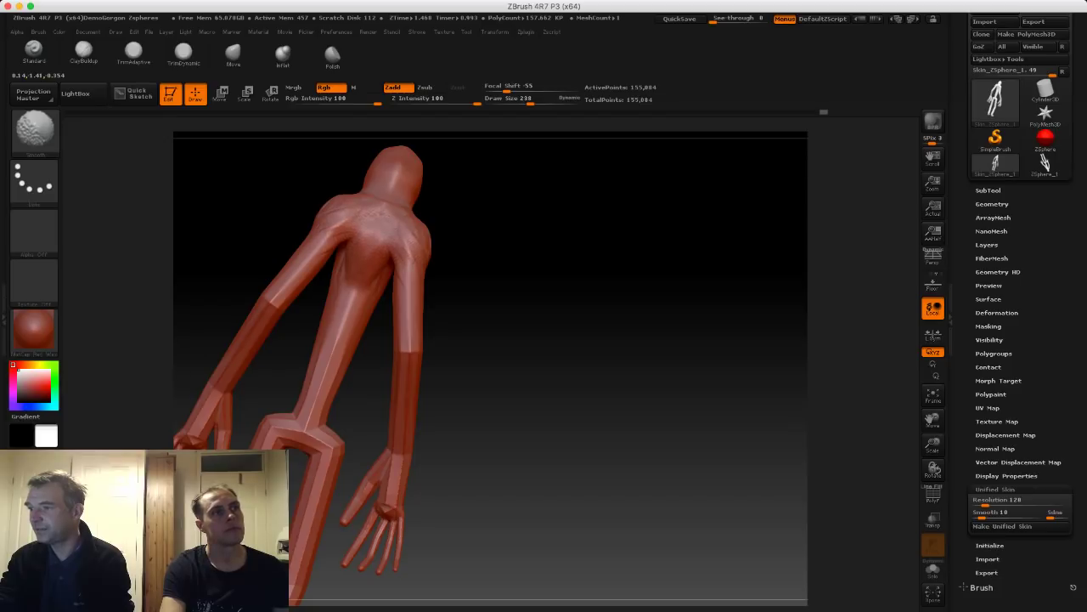
drag(502, 357, 628, 348)
drag(526, 349, 544, 353)
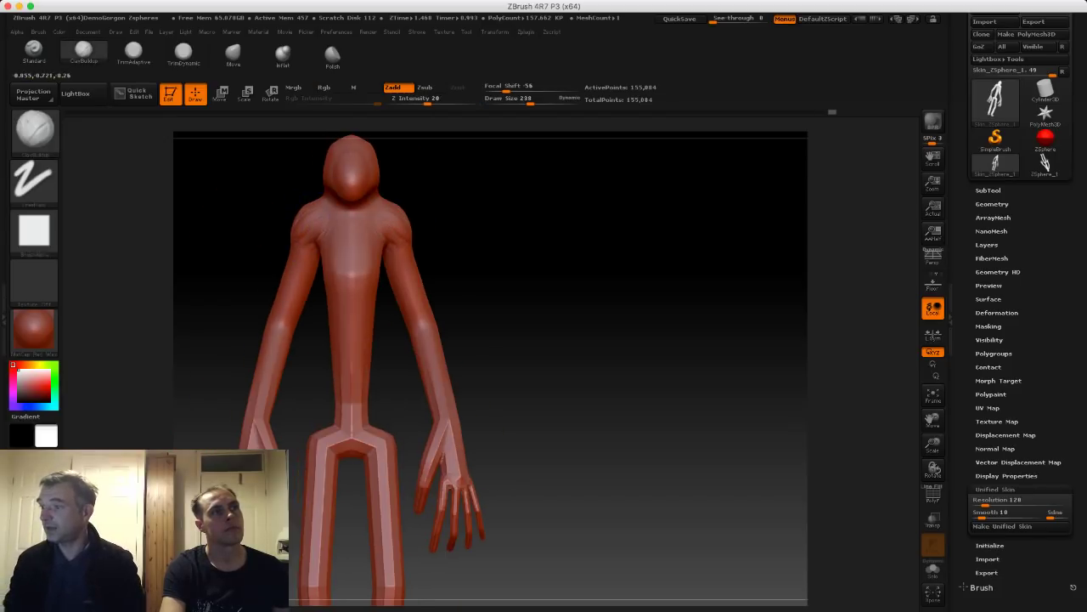
Sculpt the collarbones from the shoulders to the base of the neck with draw sizes 105 and 56.
alt+drag(260, 221, 337, 215)
key(s)
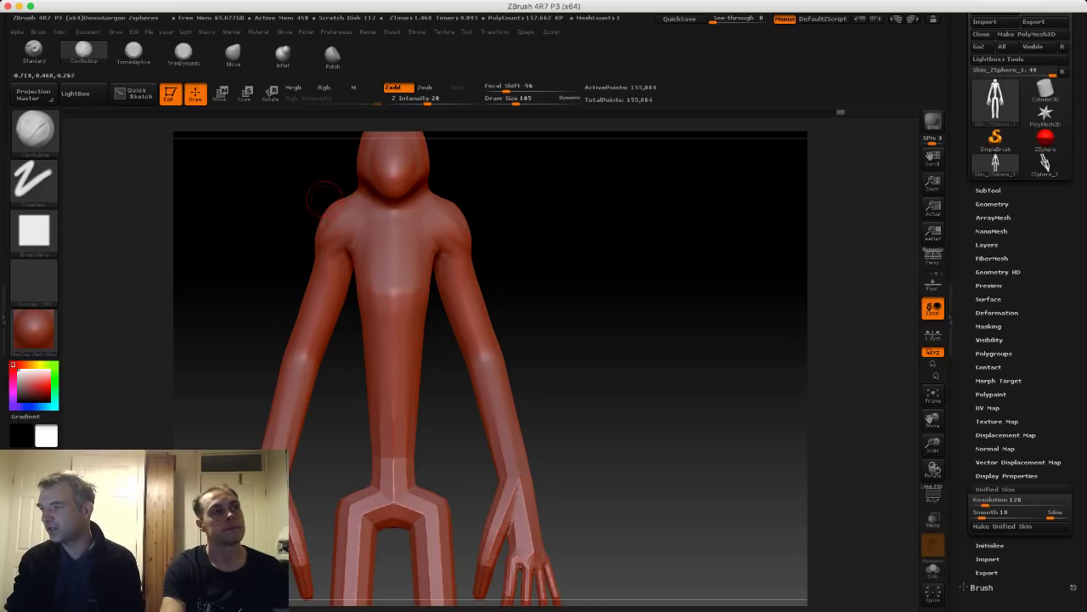
drag(374, 216, 349, 207)
key(s)
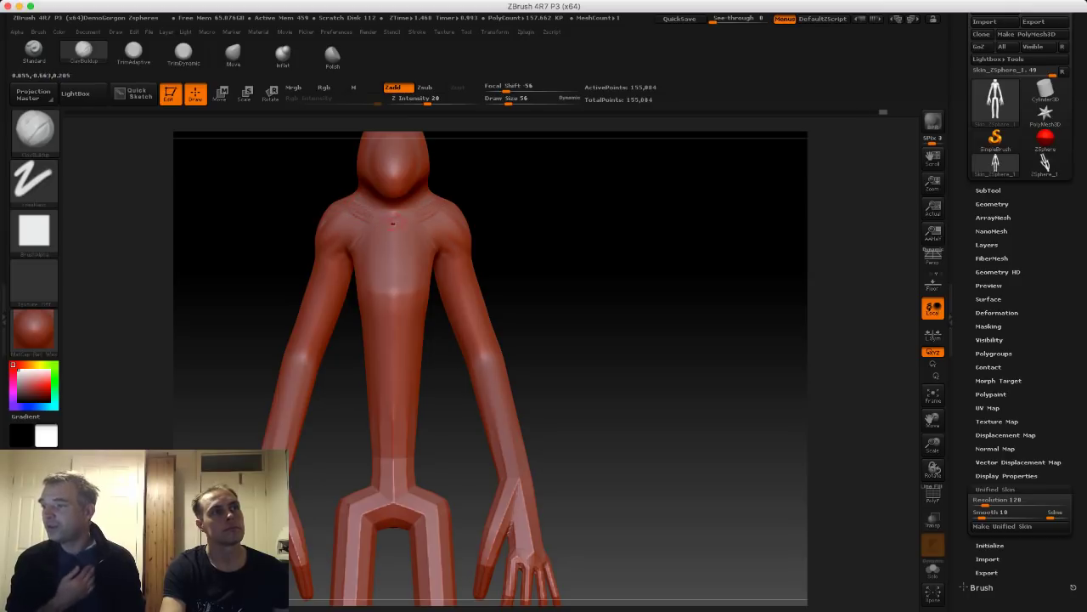
drag(265, 199, 346, 206)
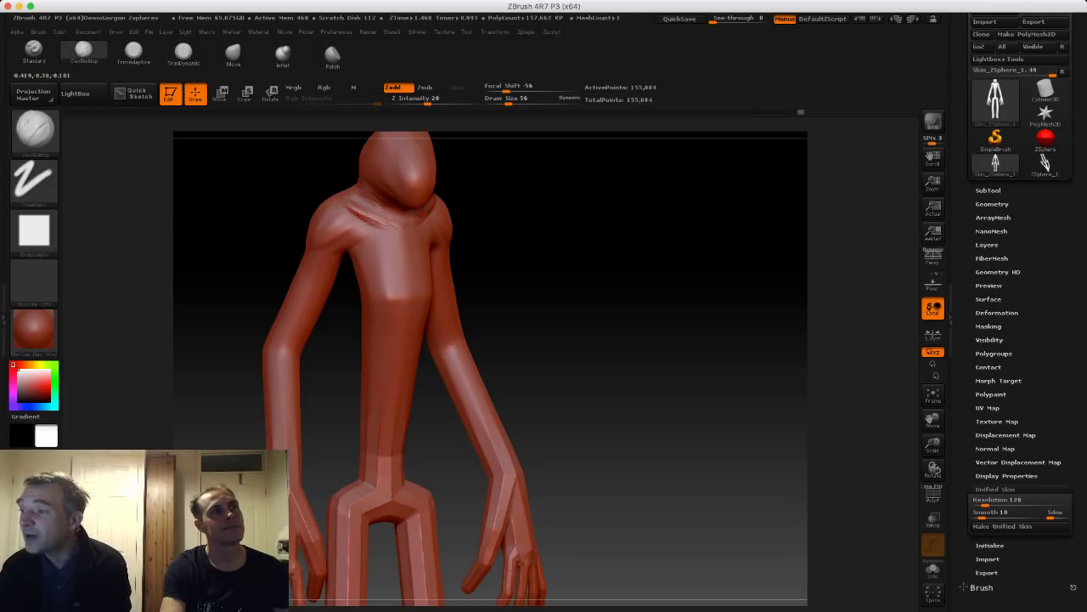
shift+drag(321, 179, 273, 180)
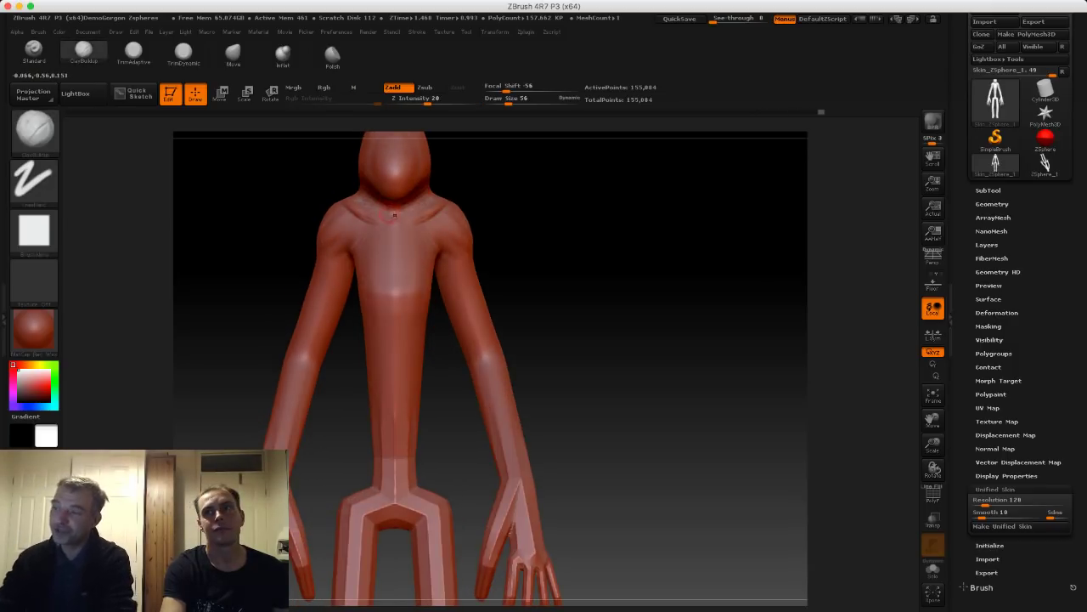
Set the draw size to 82, build up the neck sides and upper chest, and smooth around the collarbones.
key(s)
drag(391, 217, 395, 217)
mouse_move(341, 181)
mouse_down()
mouse_move(357, 203)
mouse_move(393, 204)
mouse_up()
mouse_move(340, 181)
mouse_down()
mouse_move(353, 177)
mouse_move(341, 172)
mouse_up()
shift+drag(357, 215, 384, 209)
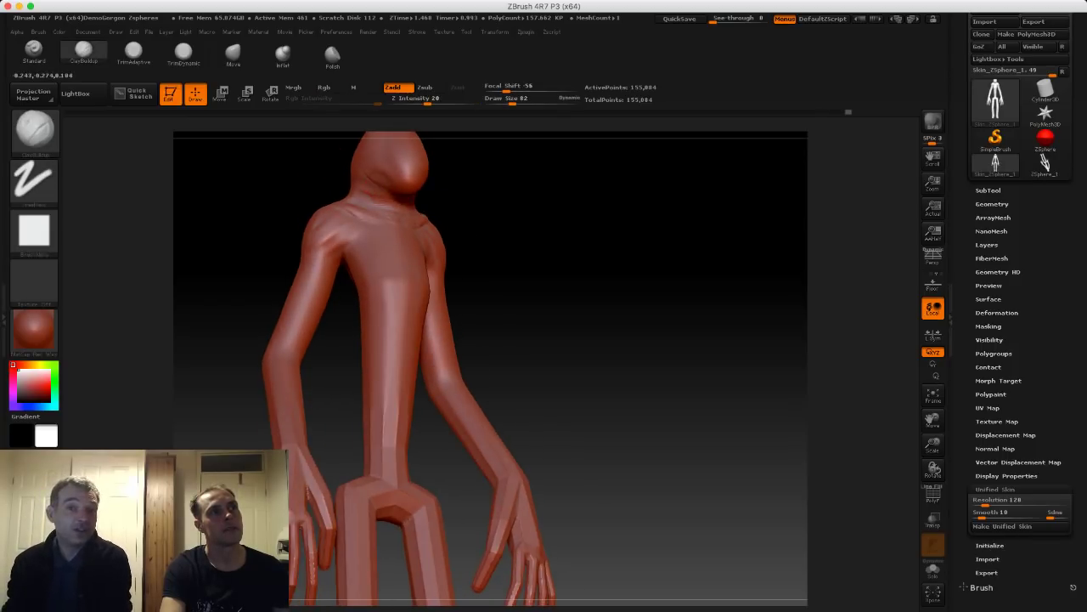
mouse_move(280, 177)
mouse_down()
mouse_move(306, 177)
mouse_move(274, 175)
mouse_move(299, 207)
mouse_move(340, 208)
mouse_move(367, 224)
mouse_move(347, 206)
mouse_move(364, 205)
mouse_up()
alt+drag(463, 269, 462, 242)
mouse_move(461, 242)
mouse_down()
mouse_move(407, 244)
mouse_move(398, 260)
mouse_up()
Set the draw size to 122 and mask the body below the neck with a blurred edge, leaving the head unmasked.
key(s)
key(s)
mouse_move(303, 218)
alt+mouse_down()
mouse_move(350, 223)
mouse_move(396, 195)
mouse_move(478, 256)
alt+mouse_up()
mouse_move(342, 192)
ctrl+mouse_down()
mouse_move(465, 252)
mouse_move(377, 210)
ctrl+mouse_up()
ctrl+click(44, 192)
ctrl+click(198, 219)
ctrl+click(372, 222)
ctrl+click(443, 223)
alt+drag(318, 153, 306, 213)
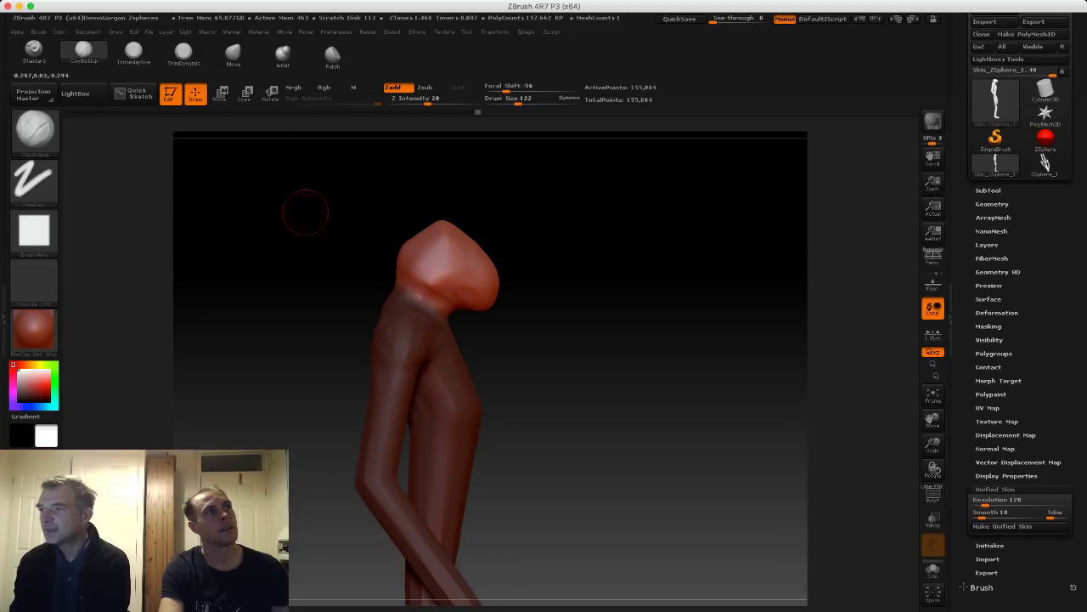
Raise the unmasked head slightly with a Move transpose line to lengthen the neck, and clear the mask.
click(233, 56)
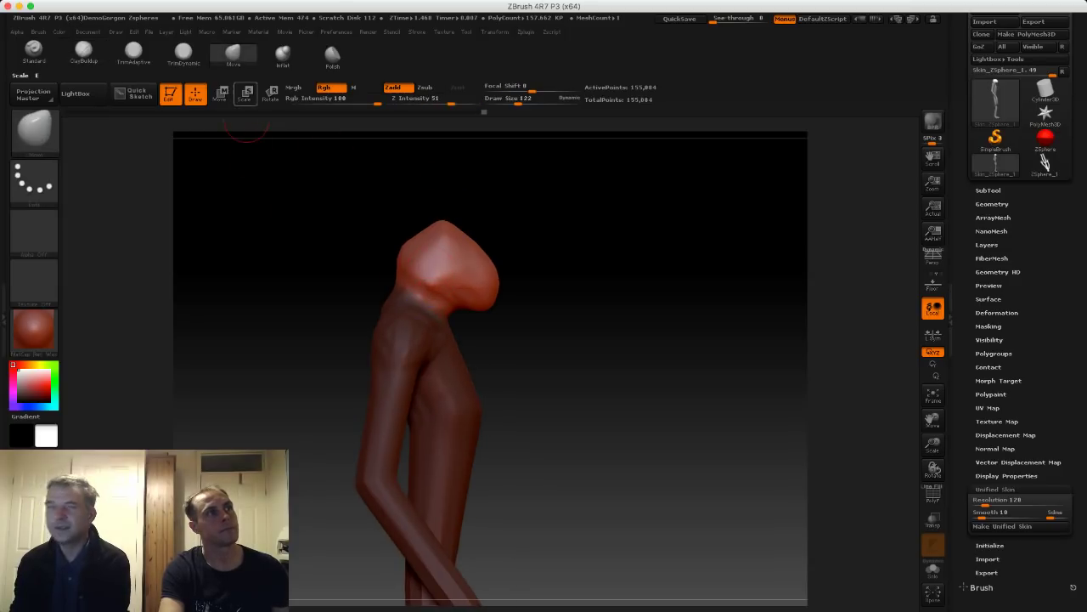
click(221, 94)
drag(457, 262, 500, 156)
drag(474, 220, 480, 206)
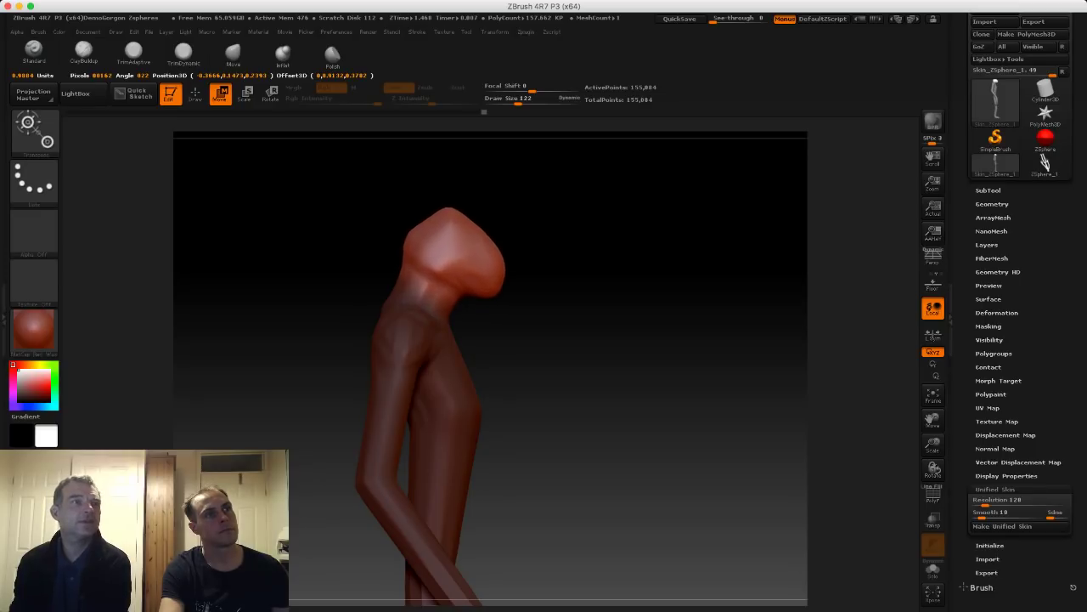
click(196, 95)
mouse_move(292, 183)
ctrl+mouse_down()
mouse_move(292, 260)
mouse_move(263, 263)
mouse_move(293, 295)
mouse_move(314, 208)
ctrl+mouse_up()
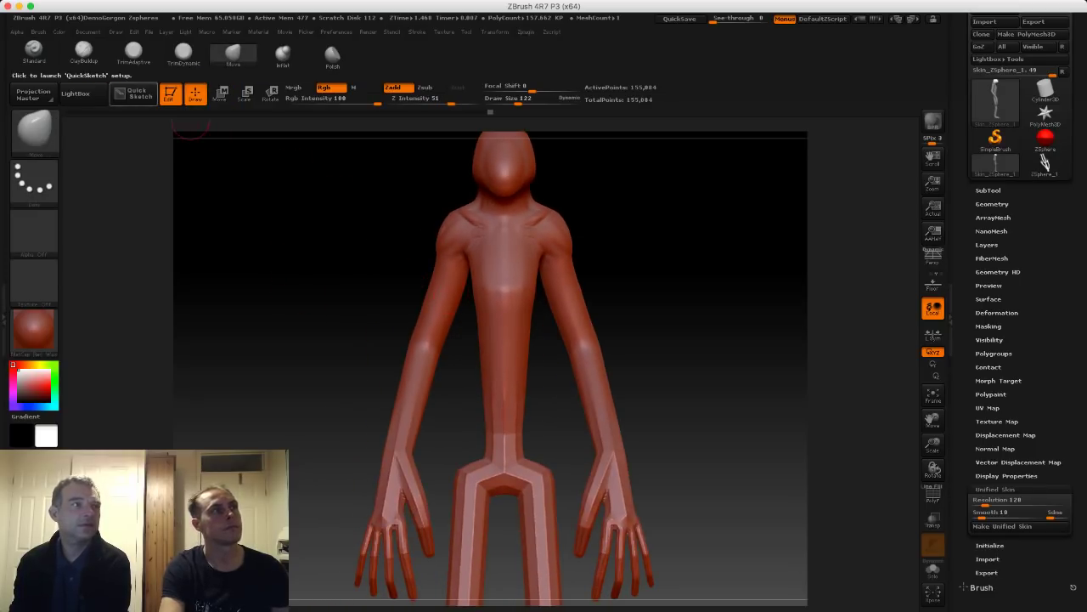
click(221, 95)
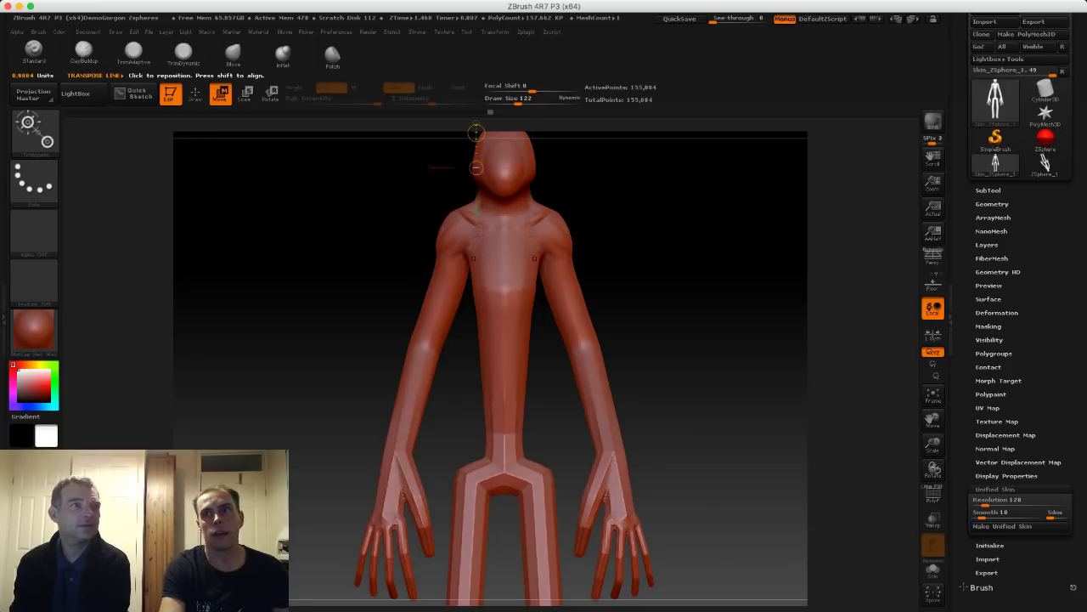
key(s)
drag(472, 263, 480, 264)
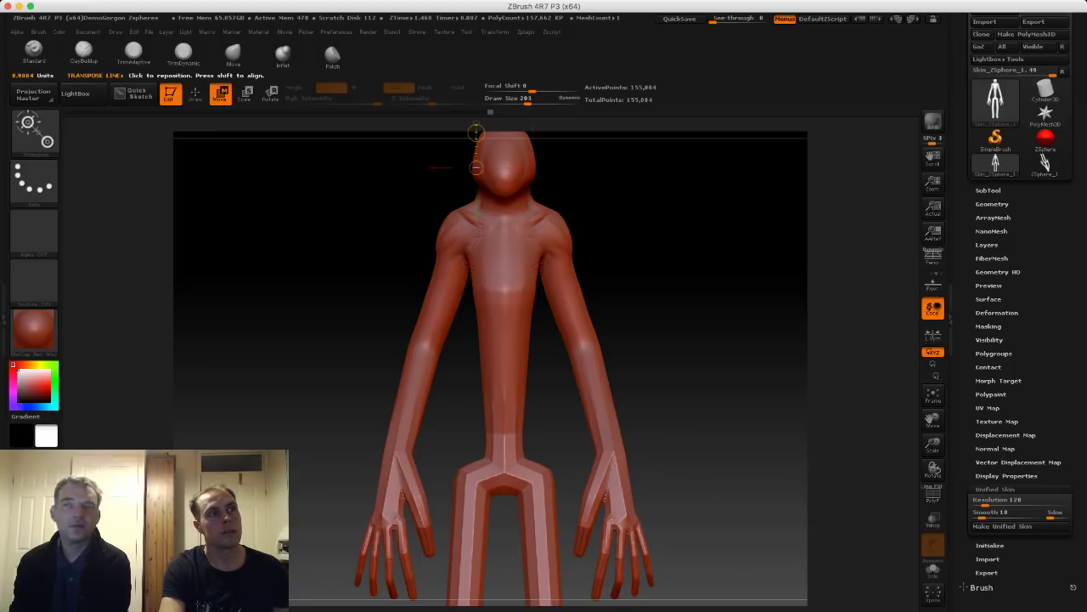
key(q)
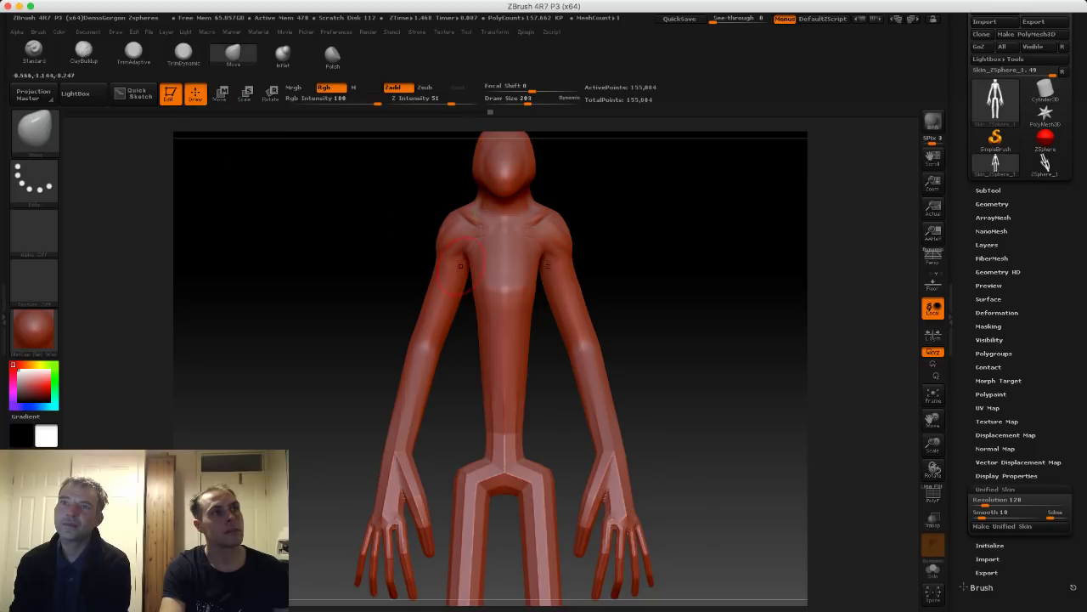
Set the draw size to 136 and switch back to the ClayBuildup brush.
key(s)
drag(486, 264, 479, 265)
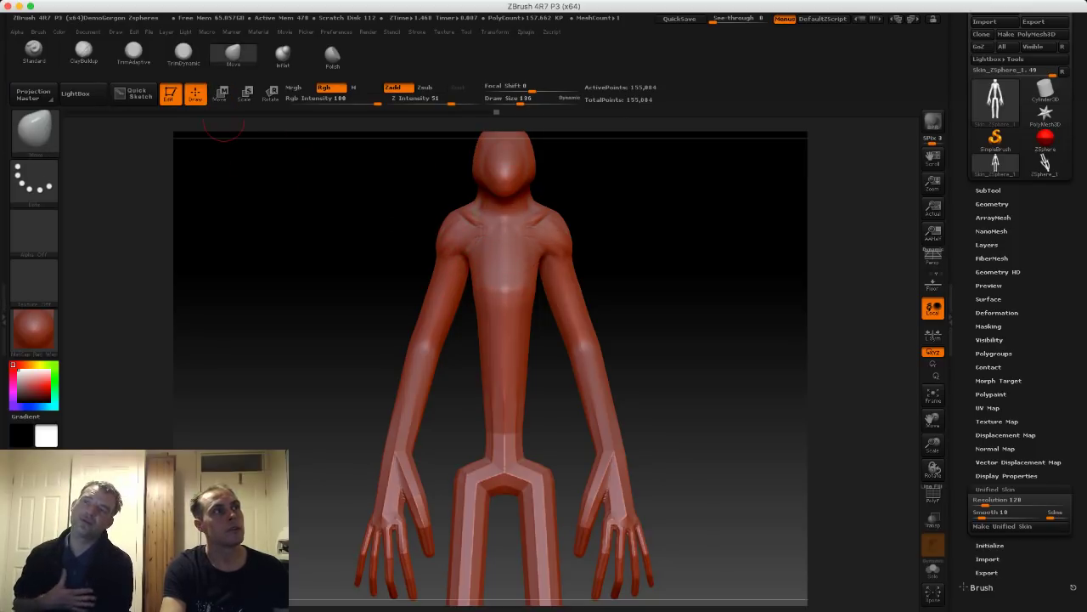
key(b)
key(c)
key(b)
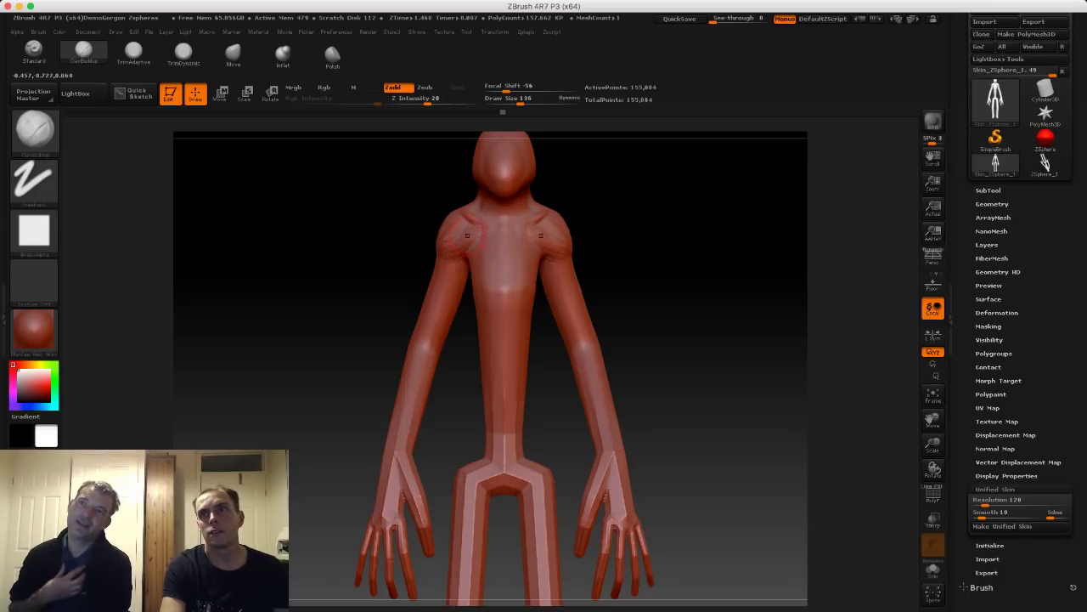
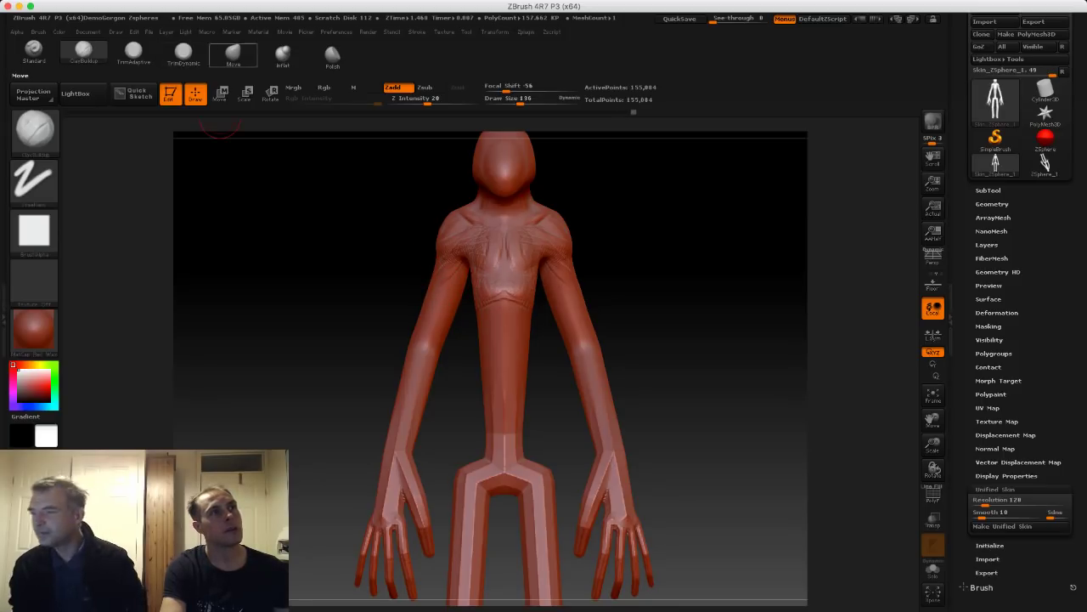
Switch to the Move brush, set the draw size to 318, and reshape the ribcage and chest in profile.
click(233, 53)
key(s)
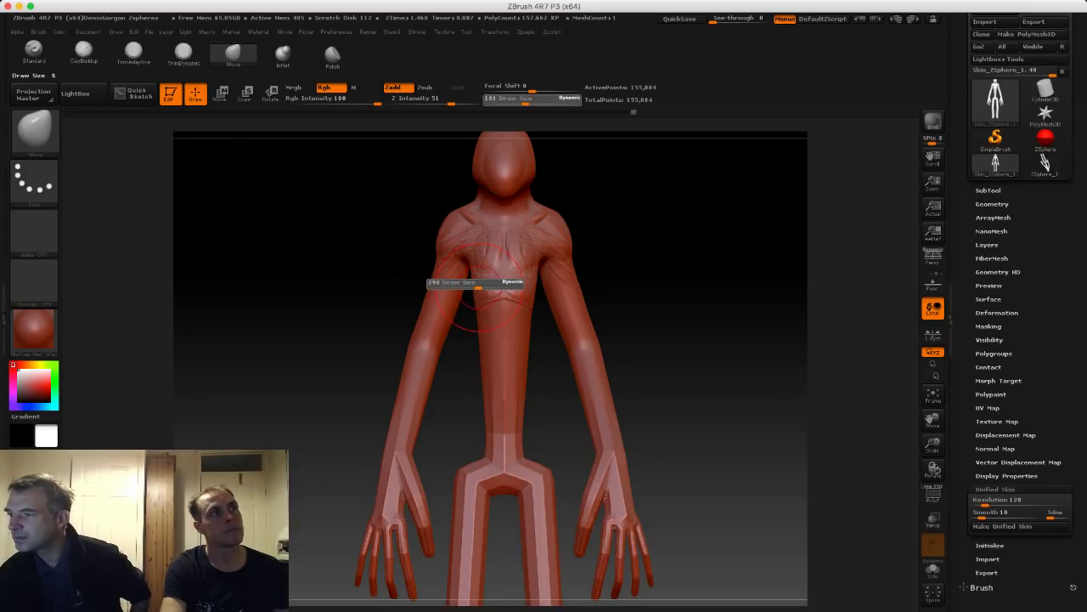
drag(476, 280, 462, 279)
drag(361, 280, 463, 283)
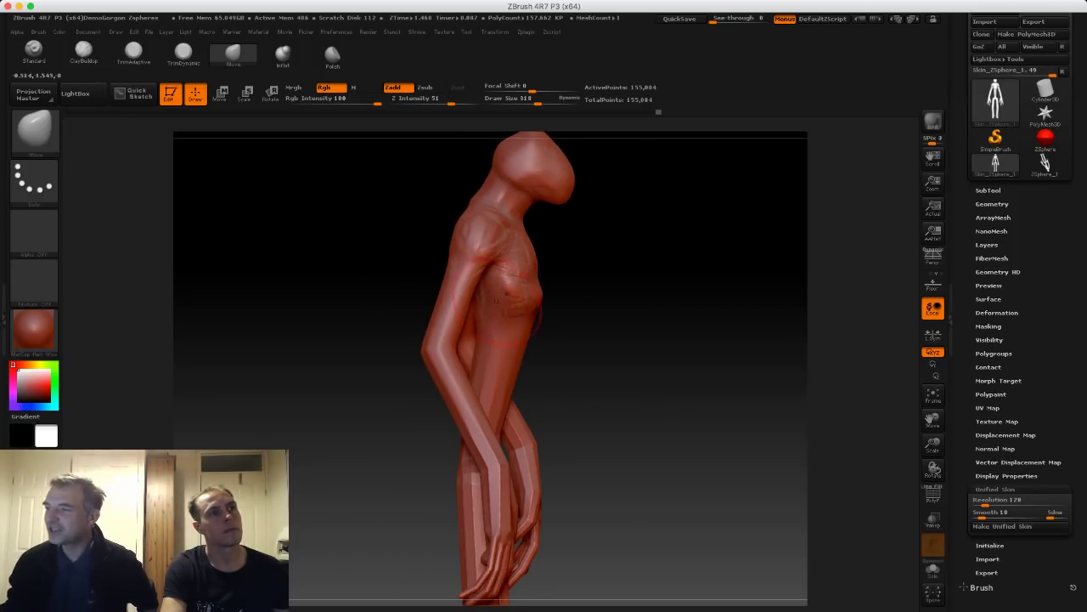
mouse_move(390, 276)
mouse_down()
mouse_move(328, 280)
mouse_move(365, 280)
mouse_up()
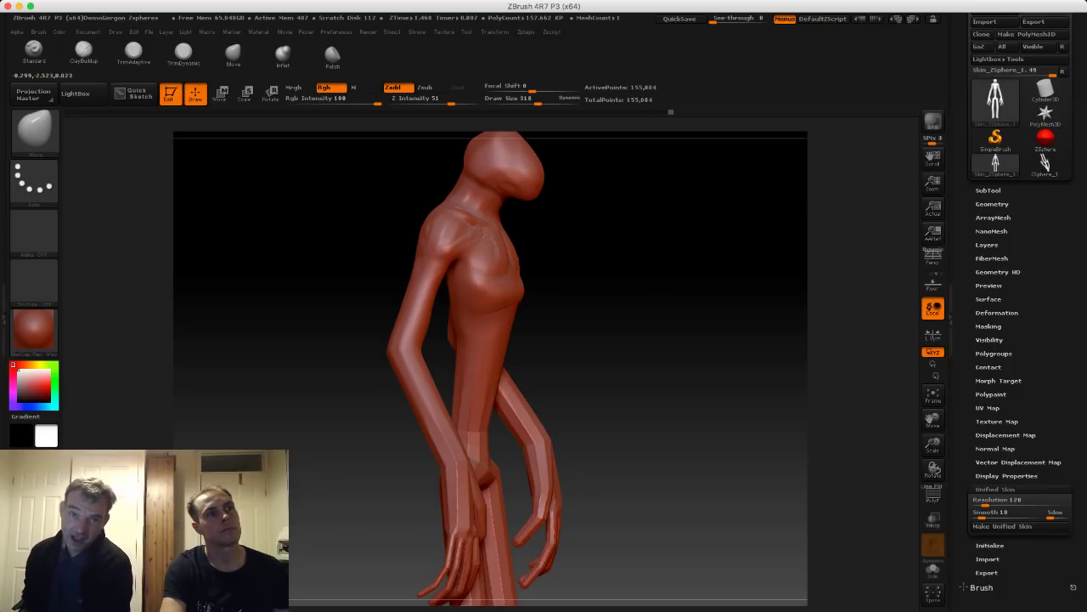
drag(413, 232, 262, 235)
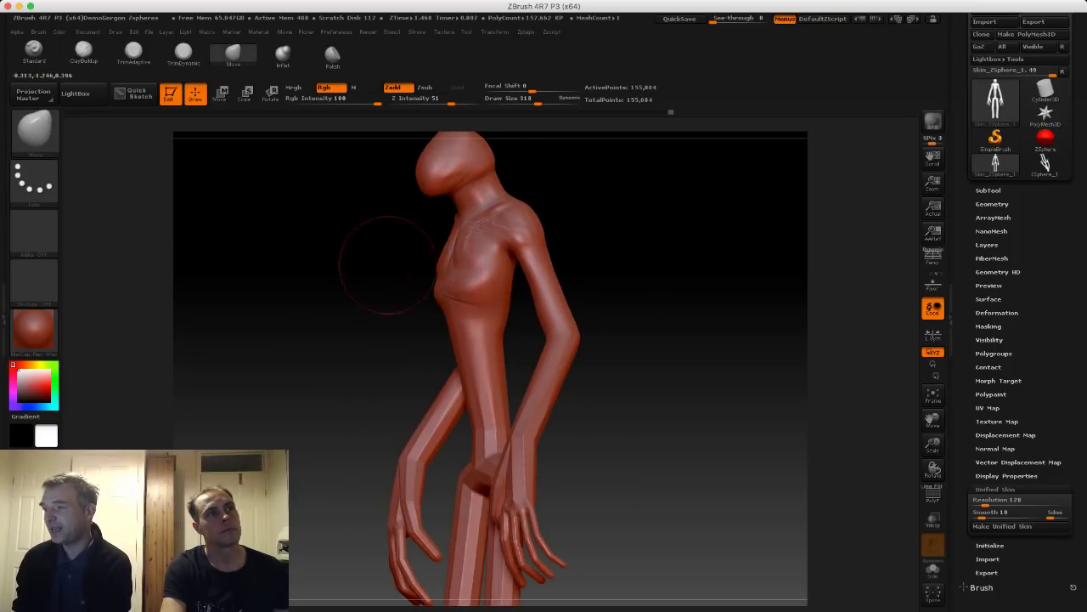
drag(401, 267, 372, 268)
mouse_move(450, 268)
mouse_down()
mouse_move(440, 266)
mouse_move(472, 253)
mouse_up()
Set the Move brush's draw size to 226 and refine the outline of the ribcage and chest.
key(s)
drag(321, 268, 385, 272)
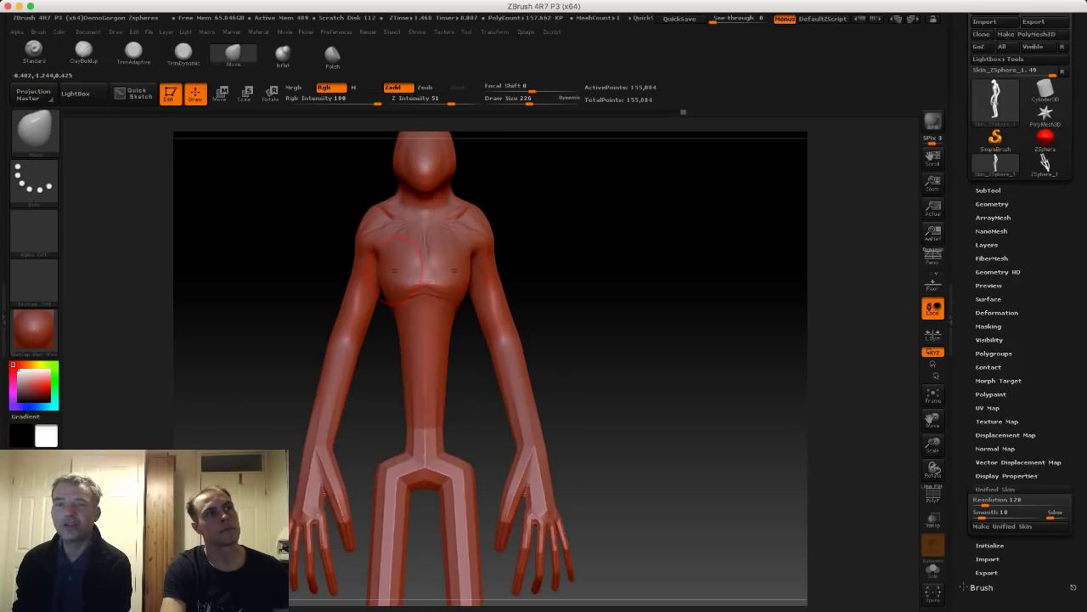
alt+drag(305, 258, 326, 232)
drag(335, 293, 413, 309)
drag(319, 246, 273, 245)
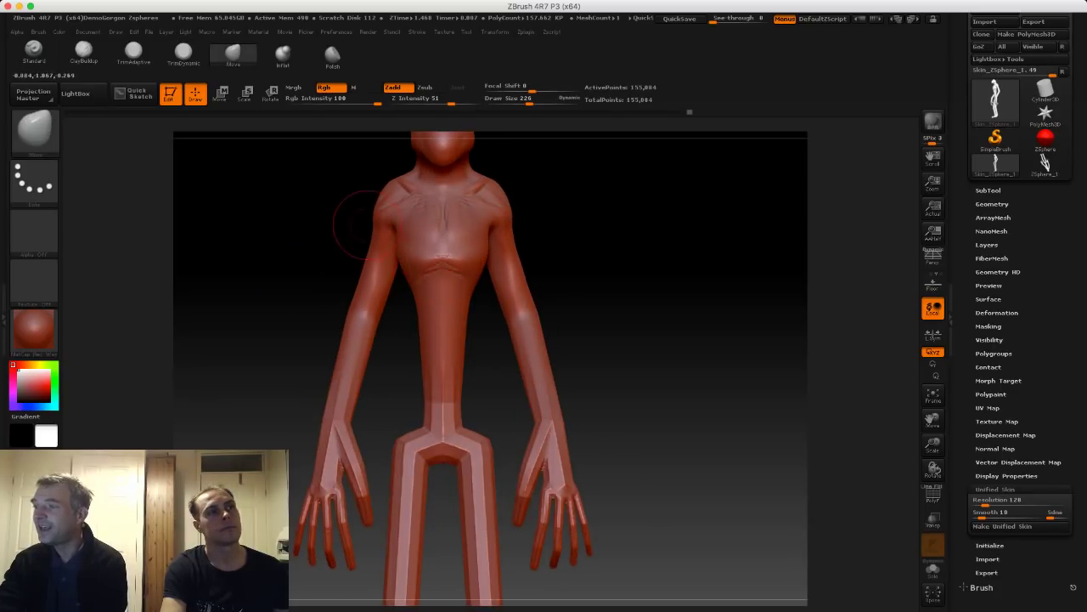
Switch to the ClayBuildup brush at draw size 145 and build up muscle strands around the shoulders.
click(83, 53)
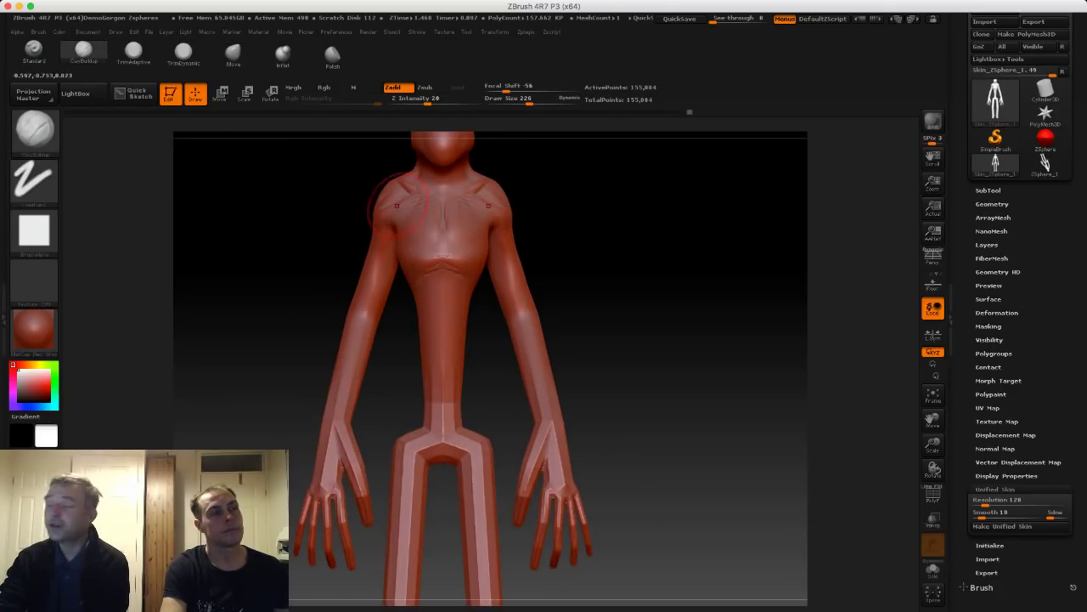
key(s)
mouse_move(407, 211)
mouse_down()
mouse_move(394, 213)
mouse_move(434, 206)
mouse_up()
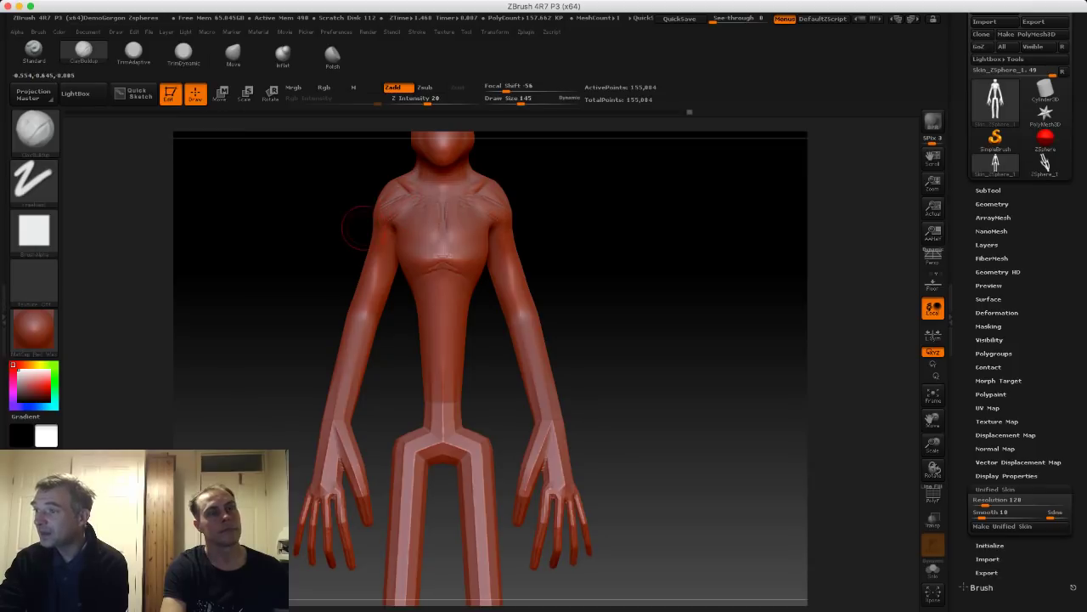
mouse_move(351, 226)
mouse_down()
mouse_move(409, 229)
mouse_move(405, 211)
mouse_move(396, 229)
mouse_up()
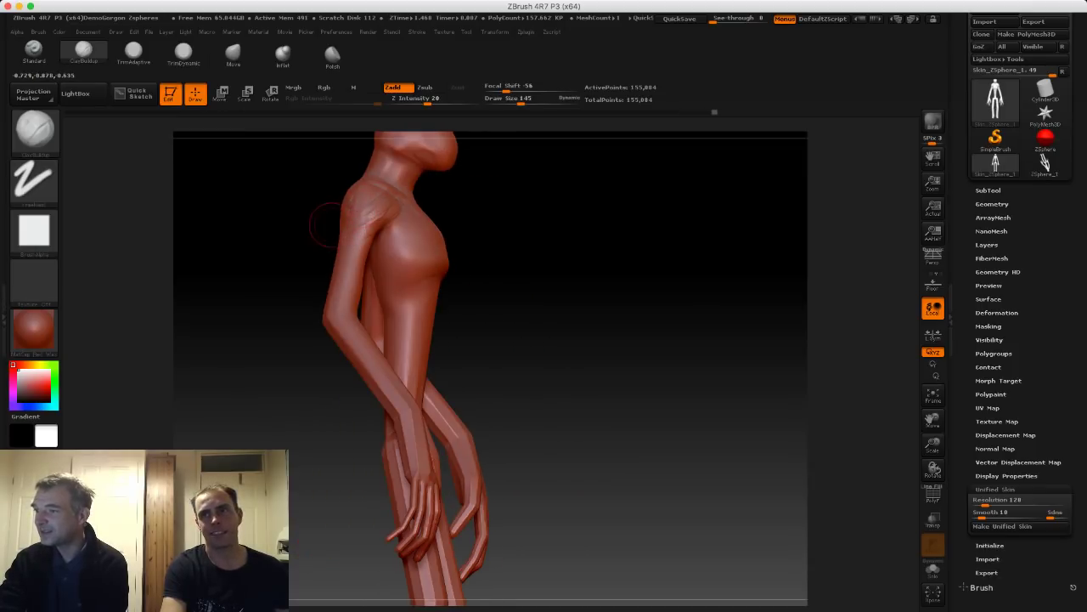
drag(296, 220, 325, 245)
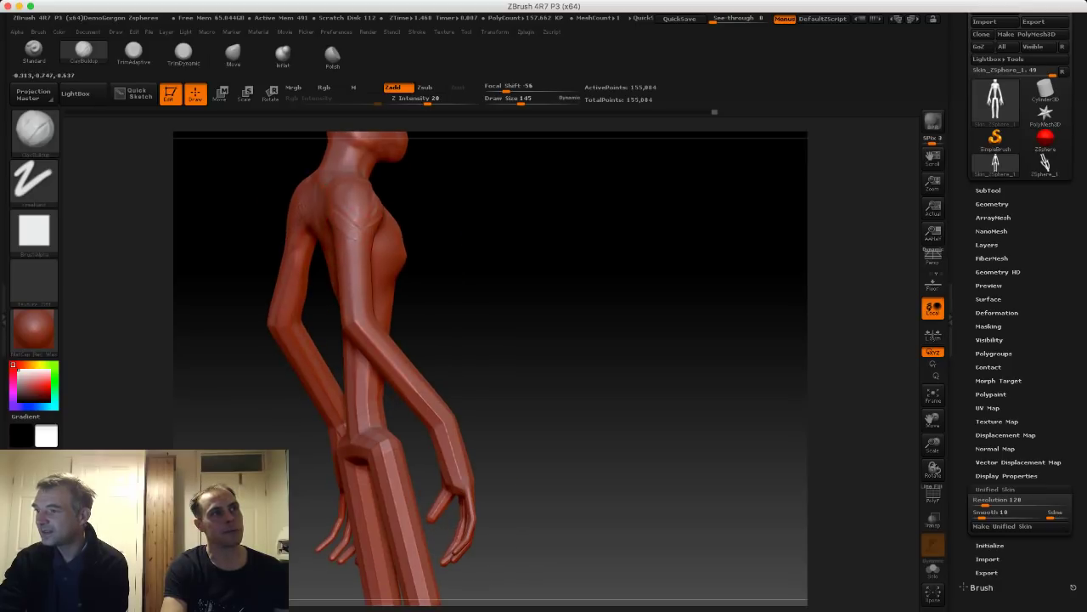
mouse_move(253, 194)
mouse_down()
mouse_move(315, 195)
mouse_move(360, 228)
mouse_up()
mouse_move(338, 192)
mouse_down()
mouse_move(367, 229)
mouse_move(276, 178)
mouse_move(303, 226)
mouse_move(272, 238)
mouse_up()
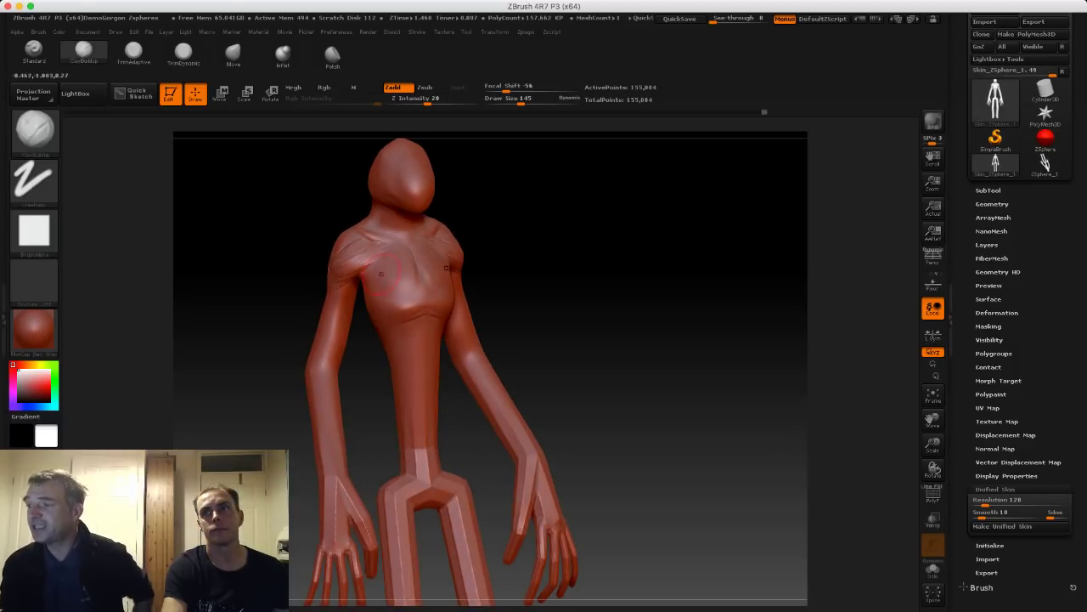
Build up pectoral muscle strands running from the breastbone into the deltoids.
mouse_move(378, 240)
mouse_down()
mouse_move(348, 269)
mouse_move(327, 249)
mouse_move(318, 274)
mouse_move(311, 267)
mouse_move(350, 259)
mouse_up()
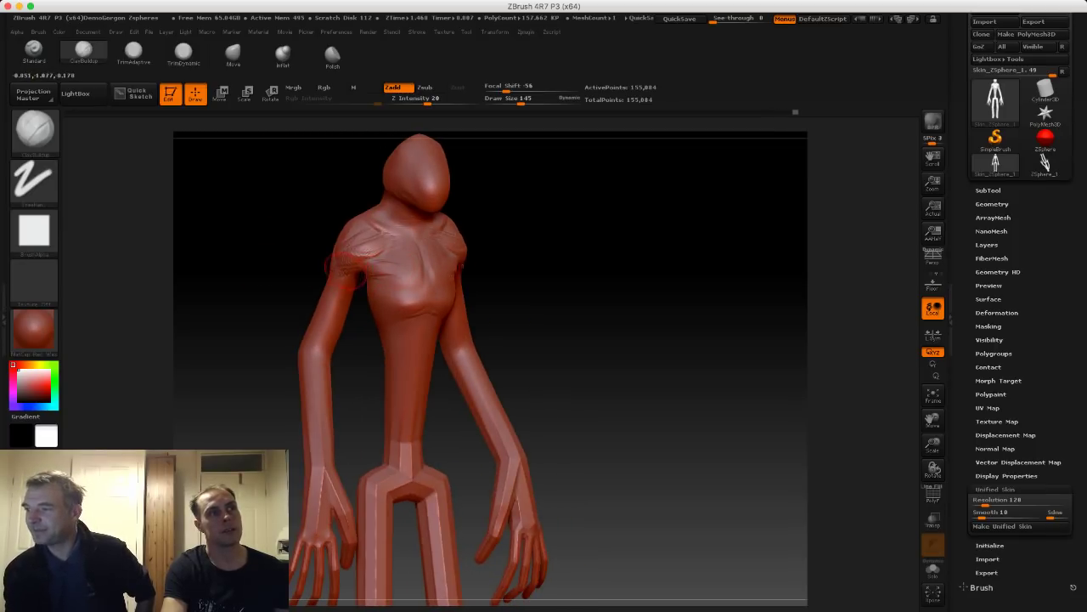
mouse_move(307, 289)
mouse_down()
mouse_move(353, 266)
mouse_move(329, 264)
mouse_move(350, 263)
mouse_up()
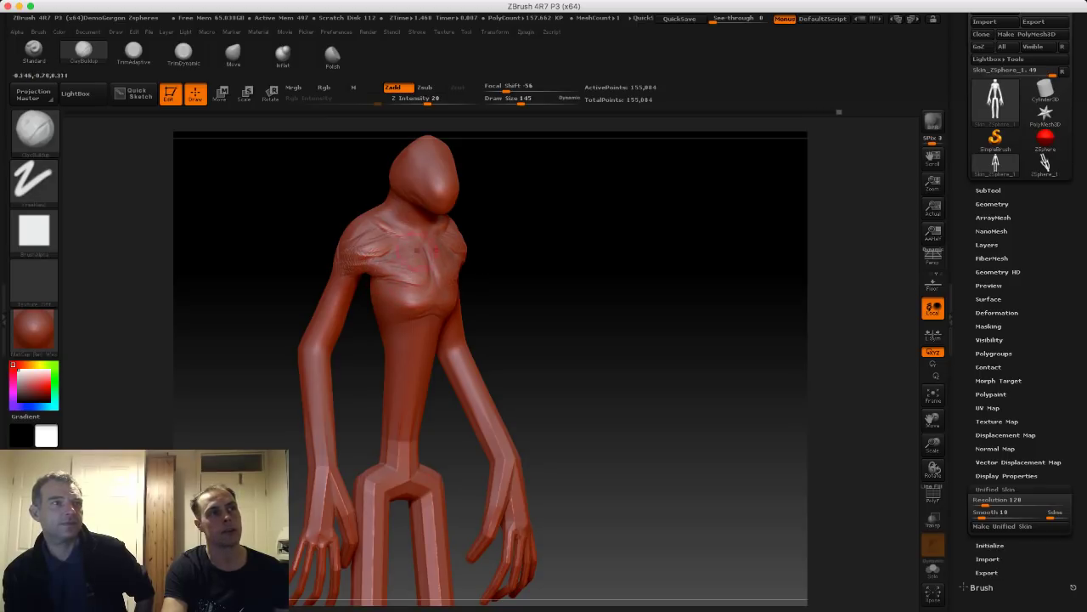
drag(280, 224, 412, 263)
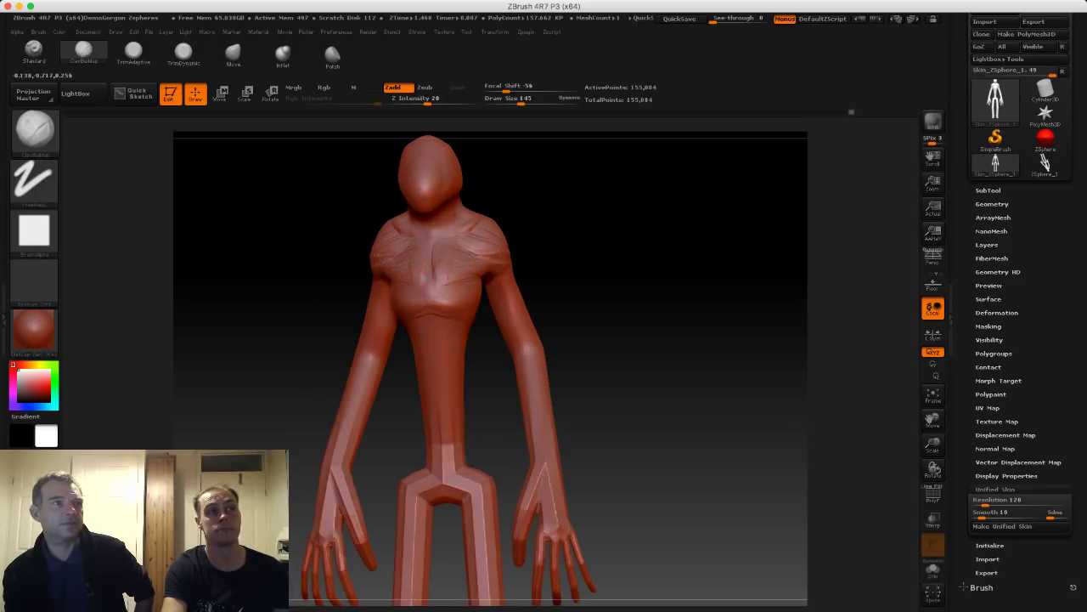
drag(629, 366, 623, 365)
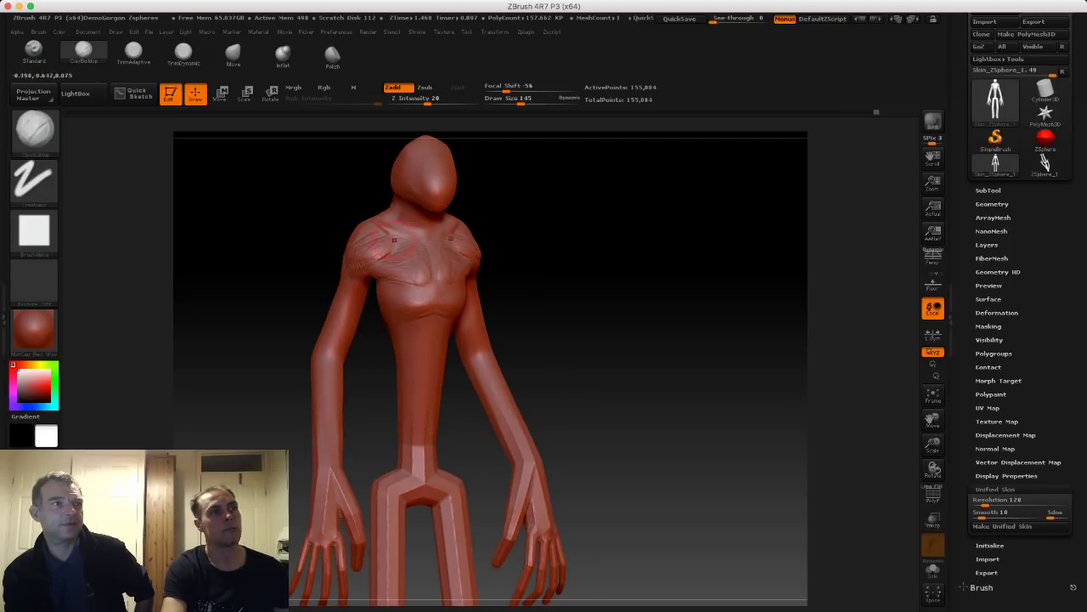
mouse_move(292, 235)
mouse_down()
mouse_move(344, 237)
mouse_move(263, 240)
mouse_up()
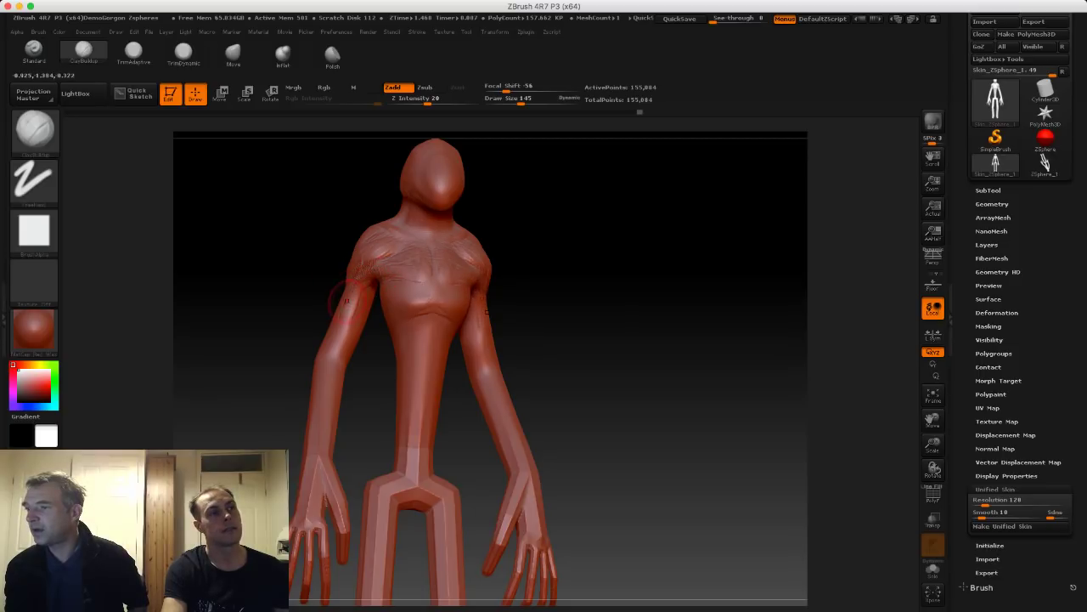
Build up the biceps and triceps on the upper arms, working around the front, side and back.
drag(347, 301, 340, 334)
mouse_move(327, 257)
mouse_down()
mouse_move(299, 293)
mouse_move(433, 289)
mouse_up()
mouse_move(254, 260)
mouse_down()
mouse_move(313, 270)
mouse_move(294, 287)
mouse_move(347, 272)
mouse_up()
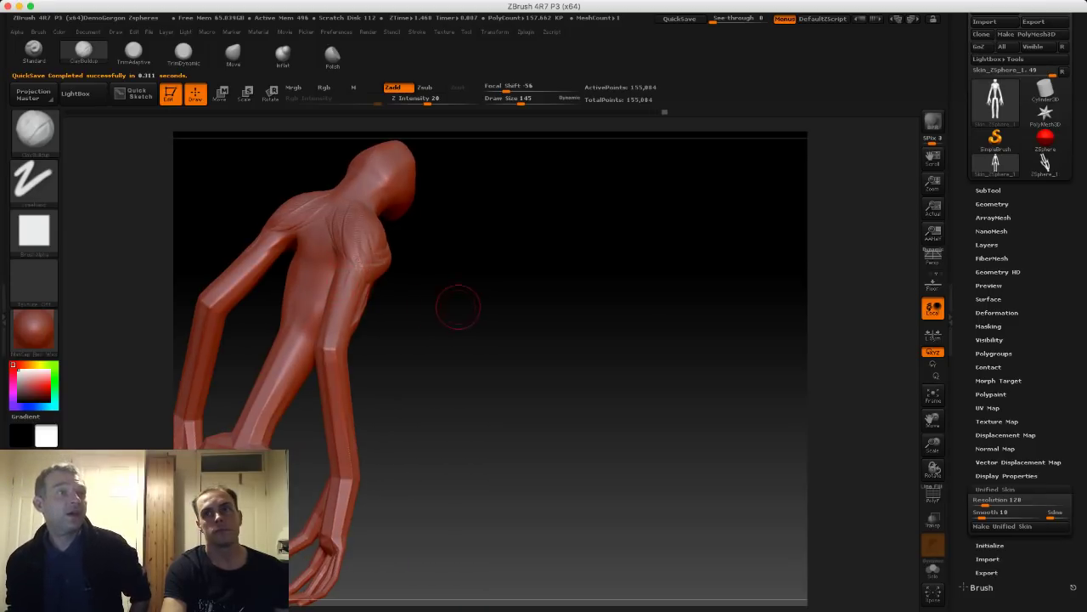
mouse_move(458, 307)
mouse_down()
mouse_move(517, 315)
mouse_move(393, 277)
mouse_move(391, 299)
mouse_move(515, 302)
mouse_up()
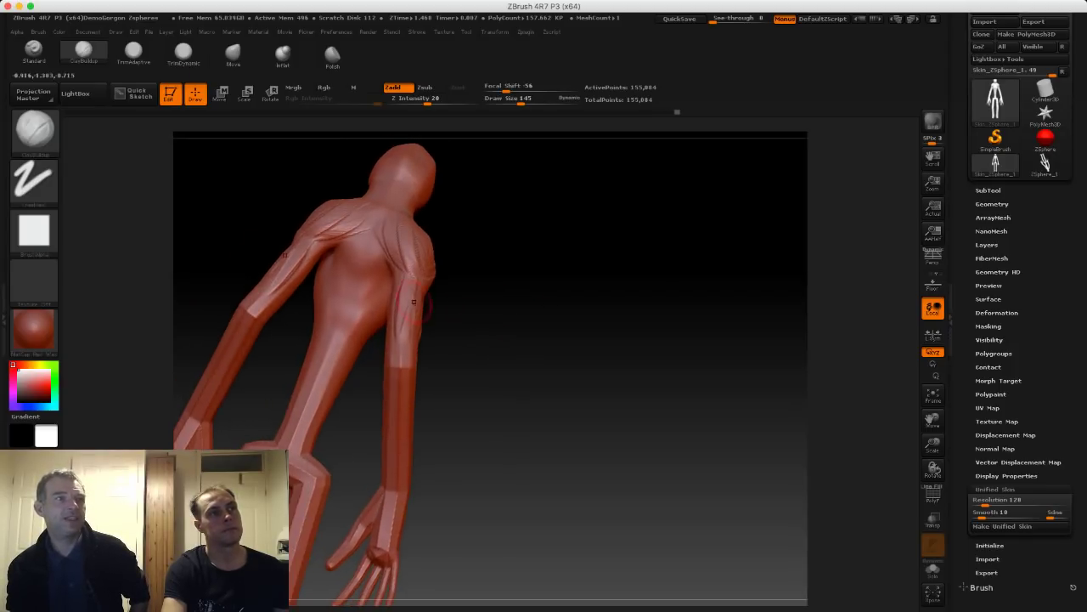
drag(394, 313, 404, 327)
drag(476, 308, 531, 297)
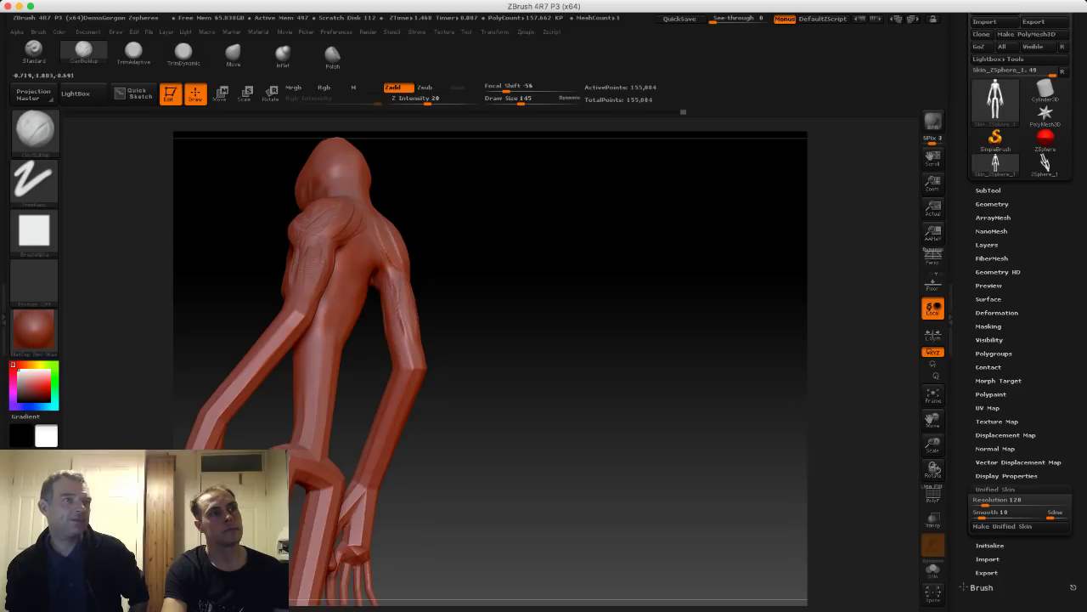
drag(444, 340, 400, 321)
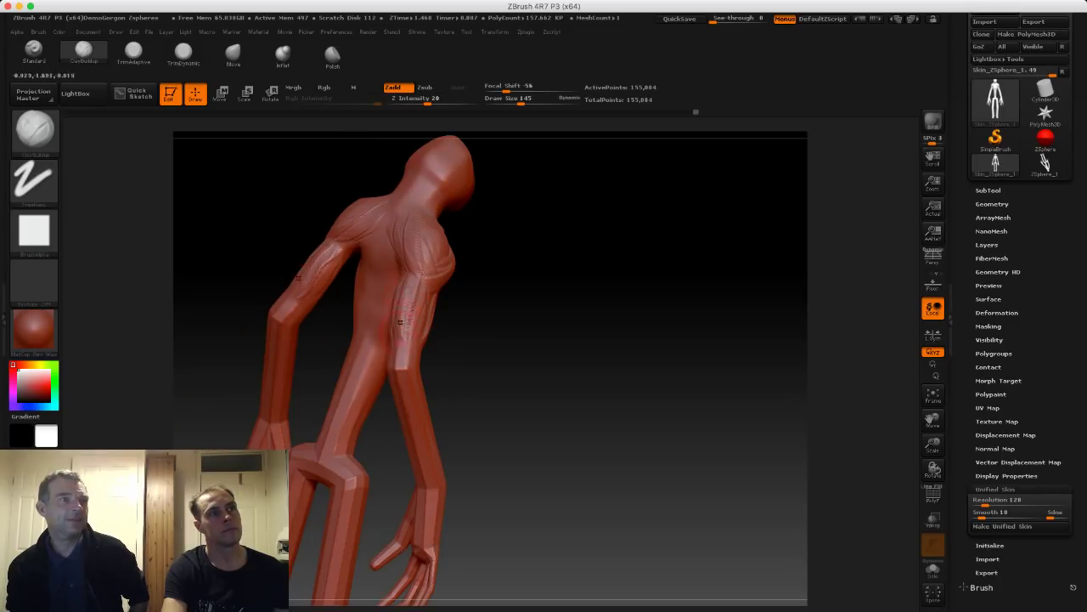
drag(474, 316, 415, 301)
Build up the lower chest and the ribcage sides below the armpits, setting the draw size to 155.
mouse_move(492, 339)
mouse_down()
mouse_move(401, 336)
mouse_move(345, 287)
mouse_move(394, 308)
mouse_move(372, 301)
mouse_move(517, 304)
mouse_up()
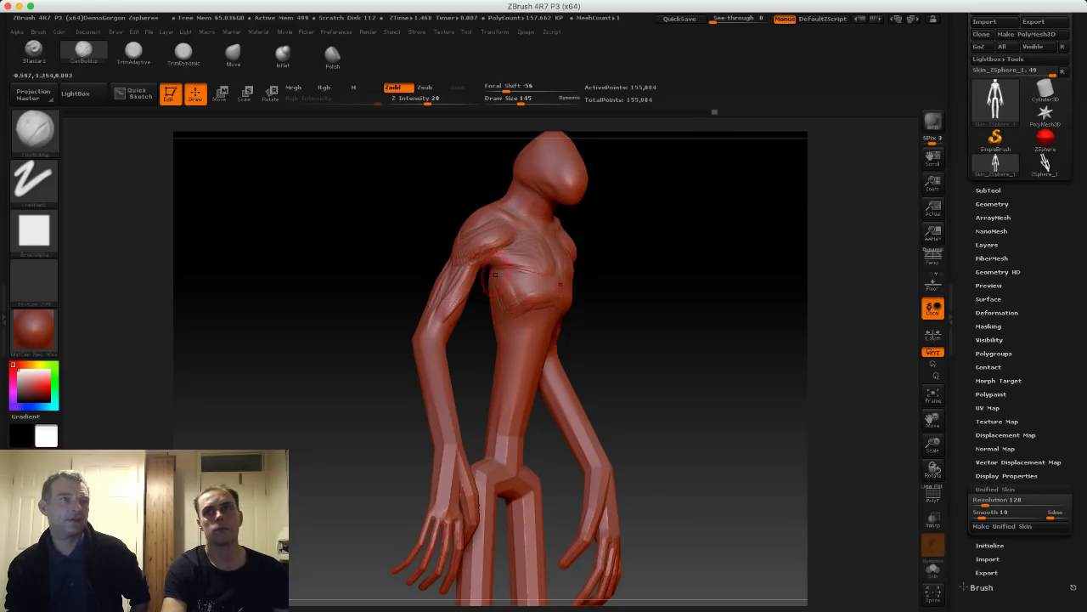
key(])
key(])
key(])
mouse_move(495, 272)
mouse_down()
mouse_move(505, 294)
mouse_move(528, 293)
mouse_up()
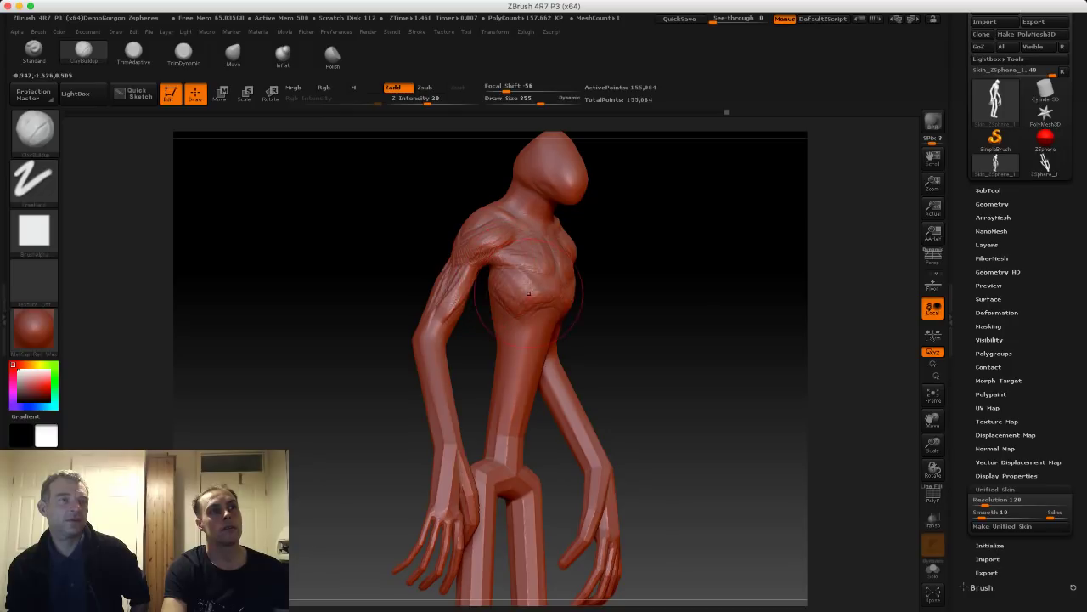
key(s)
click(496, 287)
right_drag(455, 286, 456, 303)
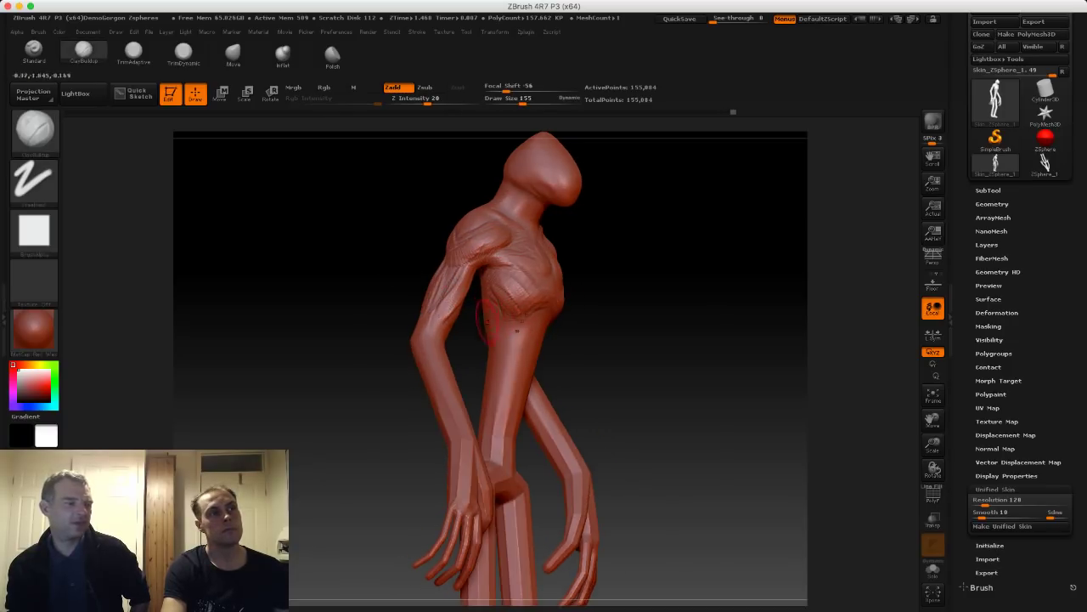
Build up the abdominal muscles and the sides of the waist down towards the pelvis.
alt+drag(371, 284, 369, 255)
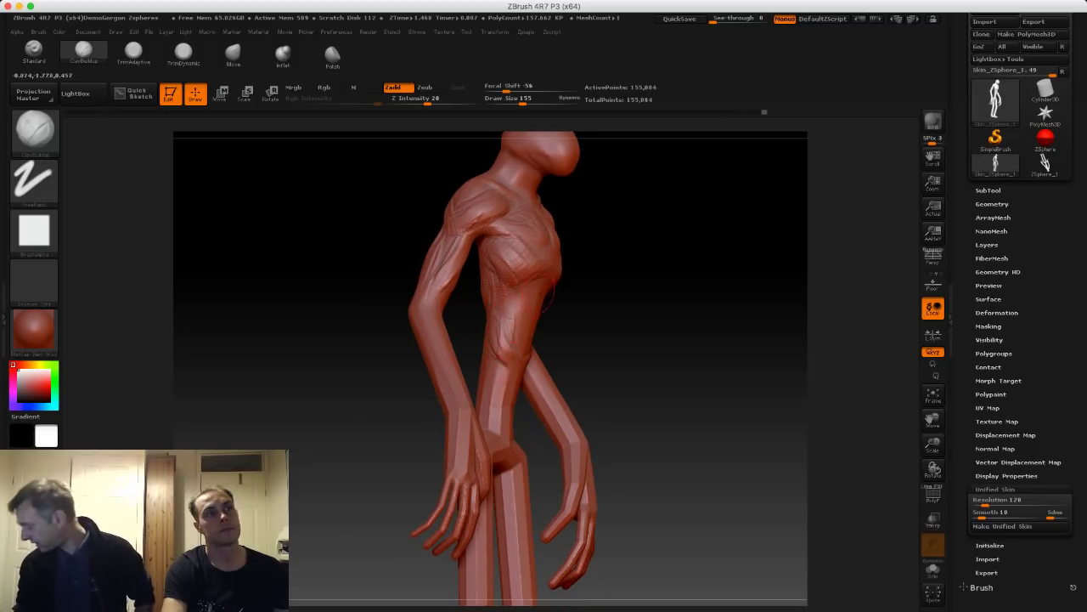
mouse_move(393, 243)
mouse_down()
mouse_move(524, 295)
mouse_move(530, 328)
mouse_up()
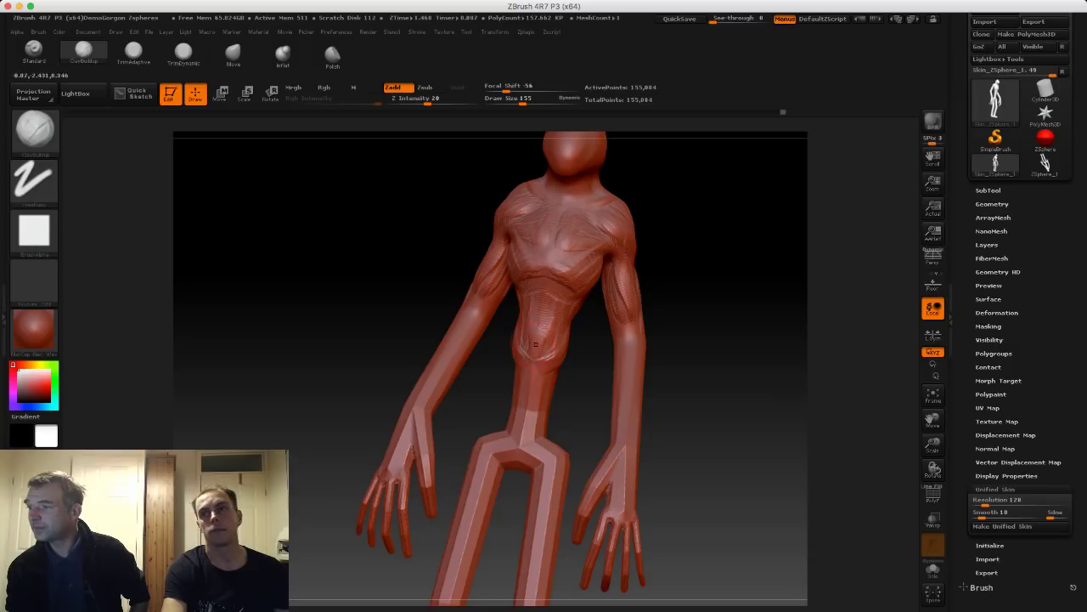
mouse_move(427, 301)
alt+mouse_down()
mouse_move(461, 316)
mouse_move(424, 331)
mouse_move(359, 247)
mouse_move(382, 285)
alt+mouse_up()
alt+drag(463, 350, 436, 274)
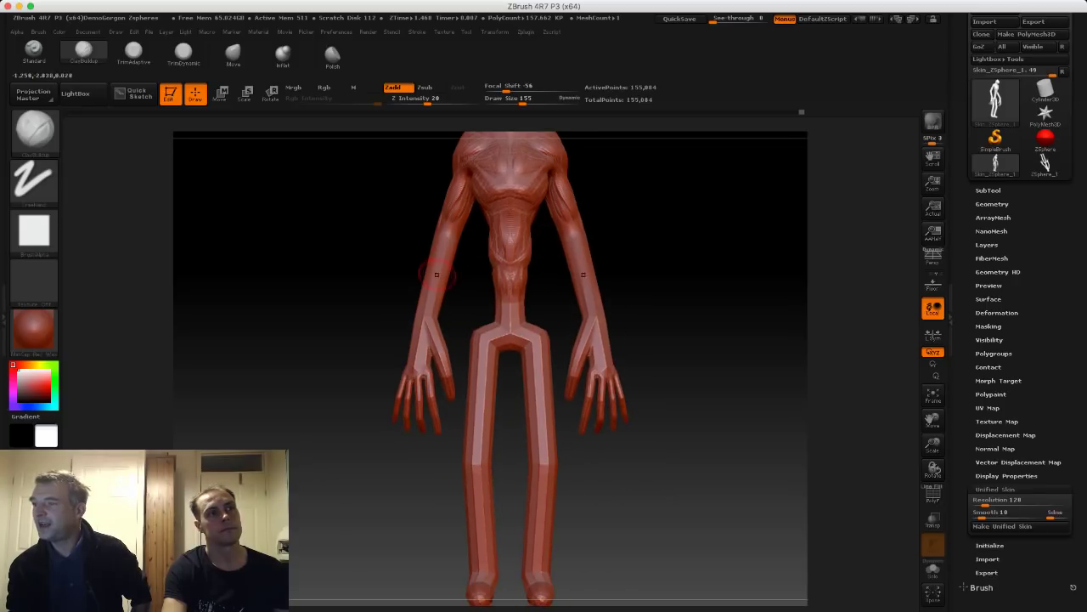
Lasso-mask the pelvis and legs, invert the mask onto the upper body, and unmask the lower waist.
alt+drag(380, 250, 418, 298)
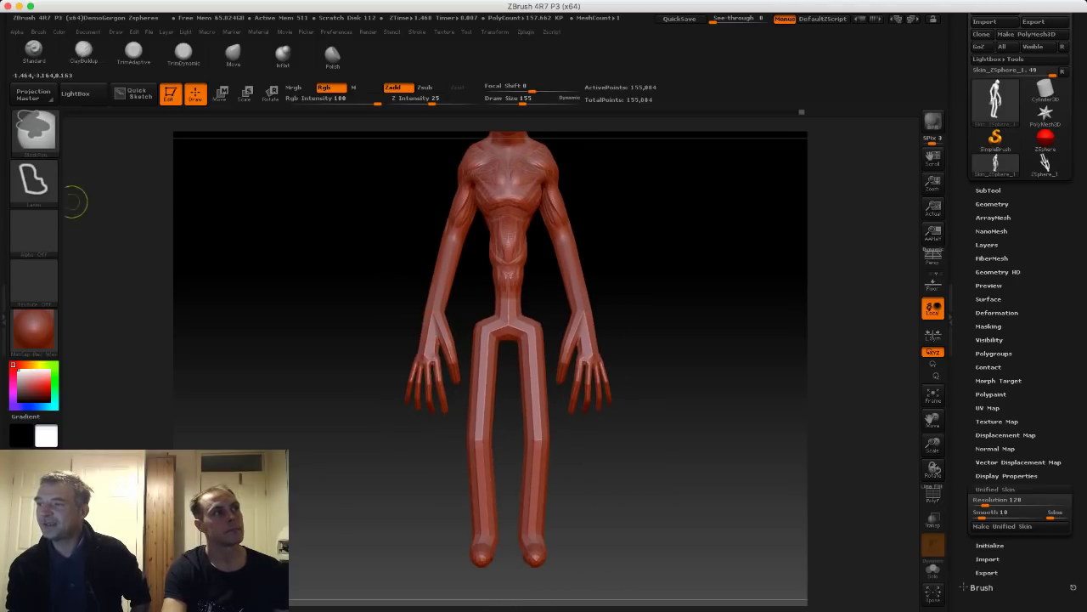
click(35, 180)
key(ctrl)
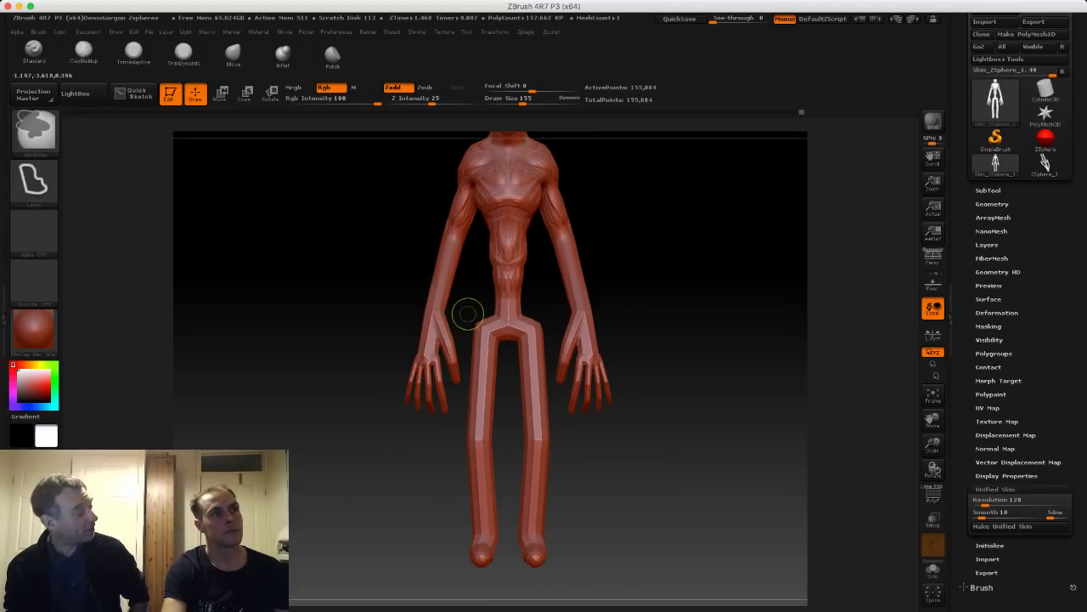
mouse_move(461, 367)
ctrl+mouse_down()
mouse_move(443, 519)
mouse_move(523, 582)
mouse_move(569, 520)
mouse_move(548, 415)
mouse_move(560, 401)
mouse_move(552, 316)
mouse_move(499, 307)
ctrl+mouse_up()
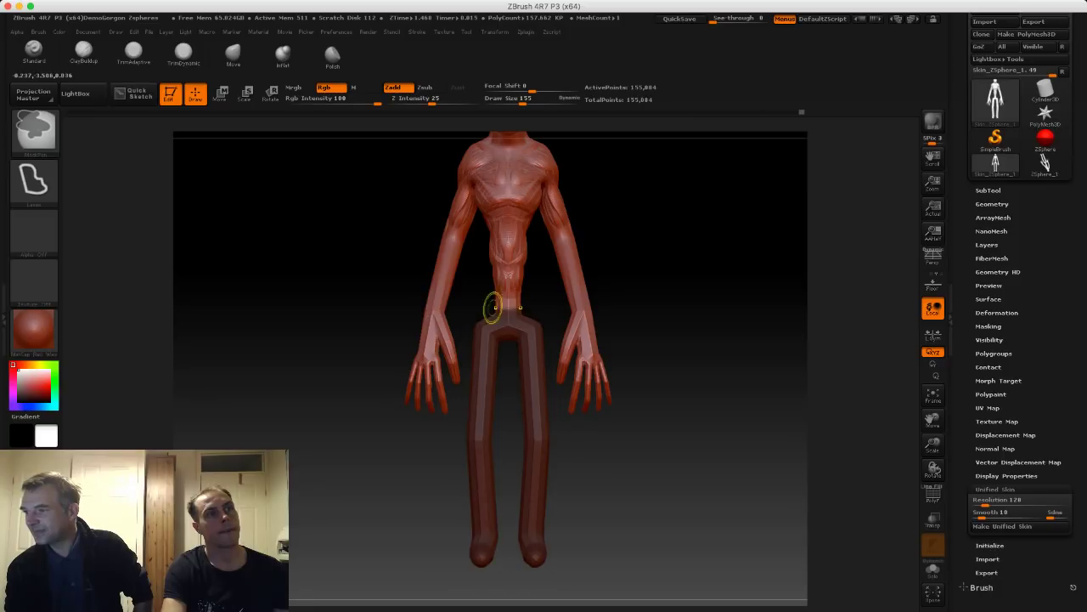
ctrl+click(365, 257)
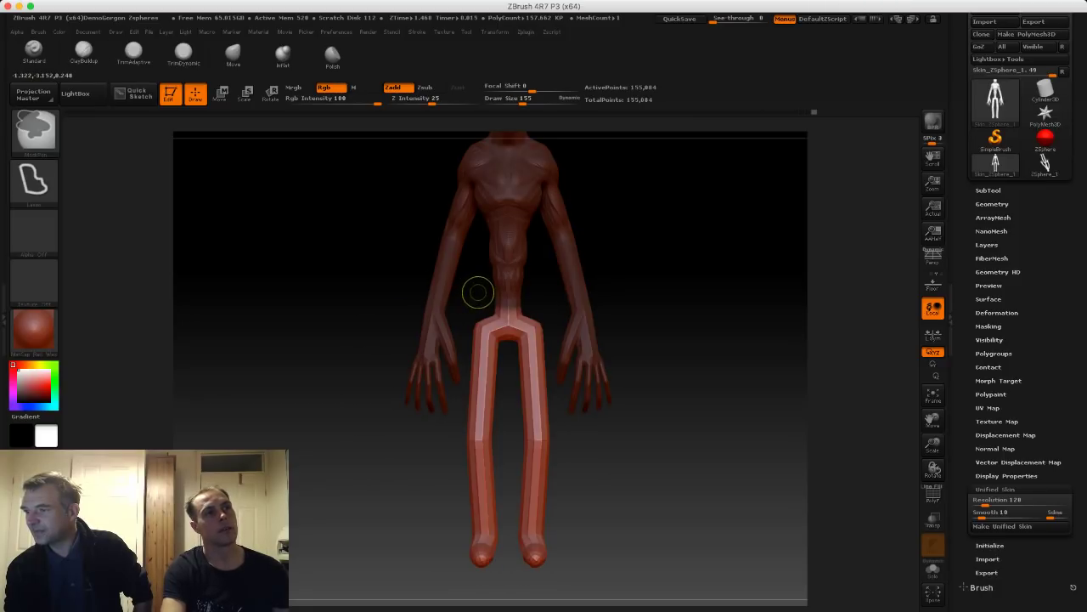
mouse_move(481, 291)
ctrl+alt+mouse_down()
mouse_move(542, 335)
mouse_move(486, 333)
ctrl+alt+mouse_up()
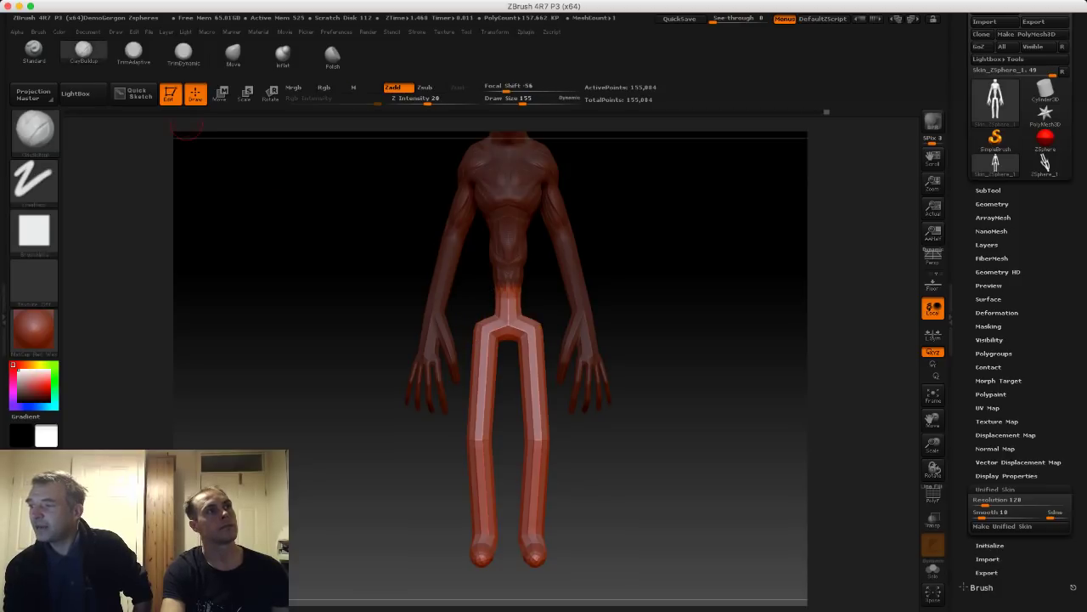
Move the unmasked pelvis and legs up towards the ribcage with a vertical transpose line to shorten the waist.
click(234, 55)
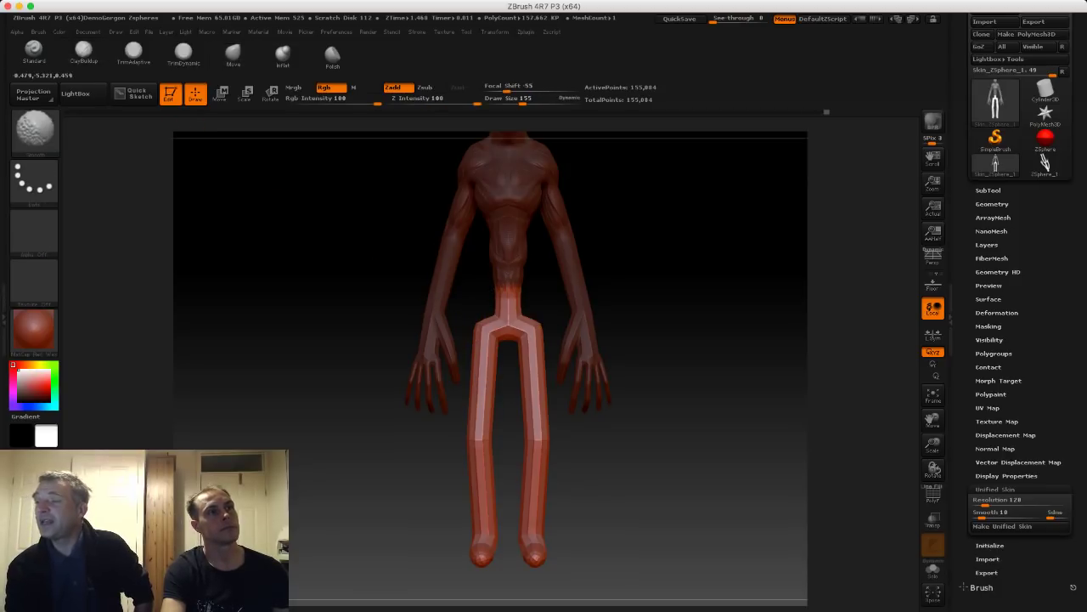
key(w)
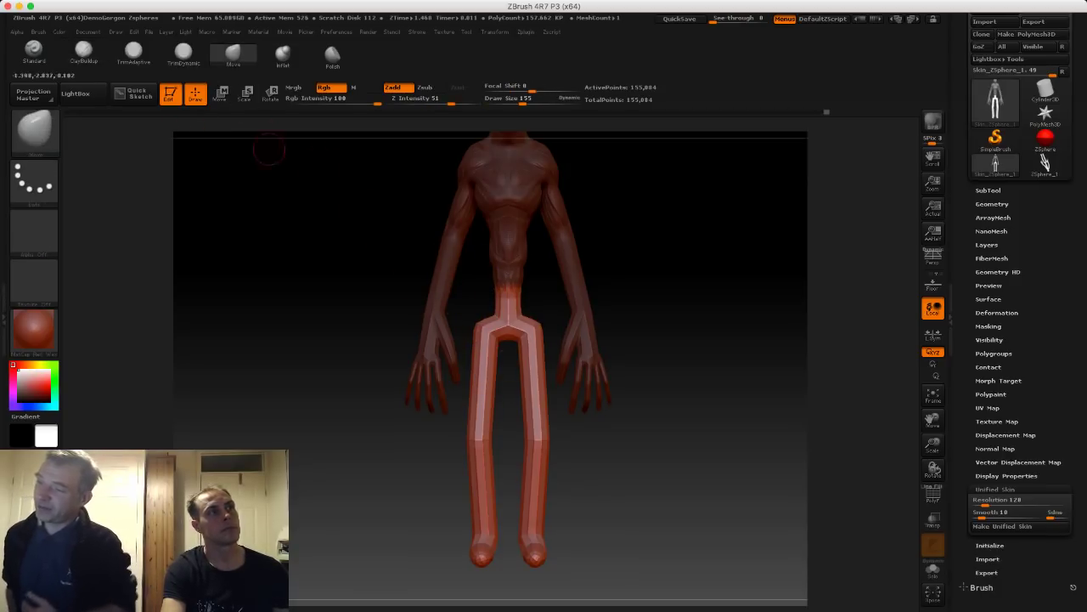
shift+drag(474, 396, 474, 267)
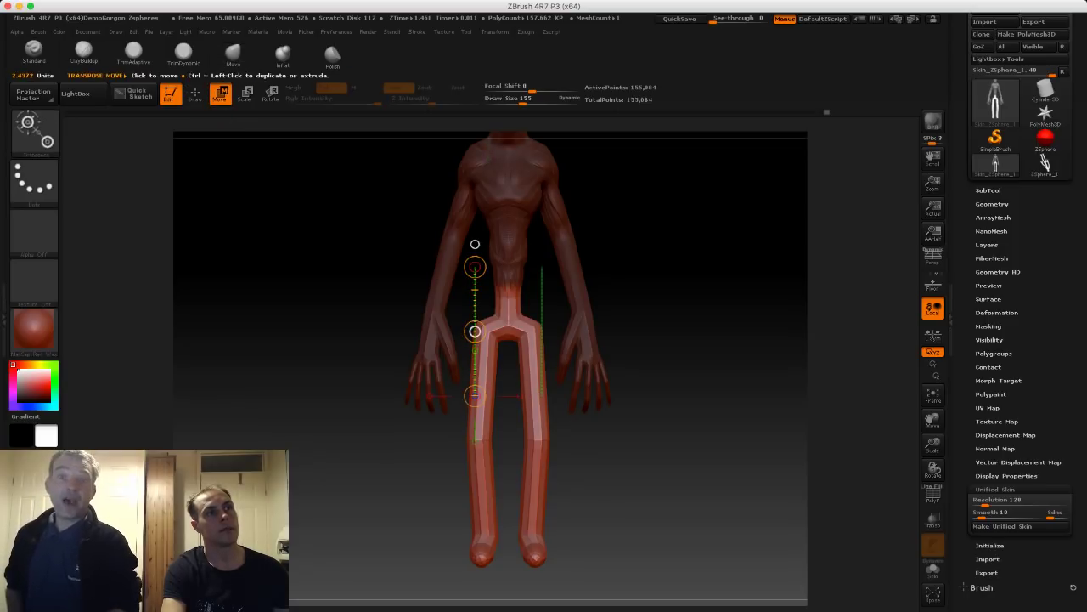
drag(474, 331, 473, 299)
alt+drag(475, 244, 476, 257)
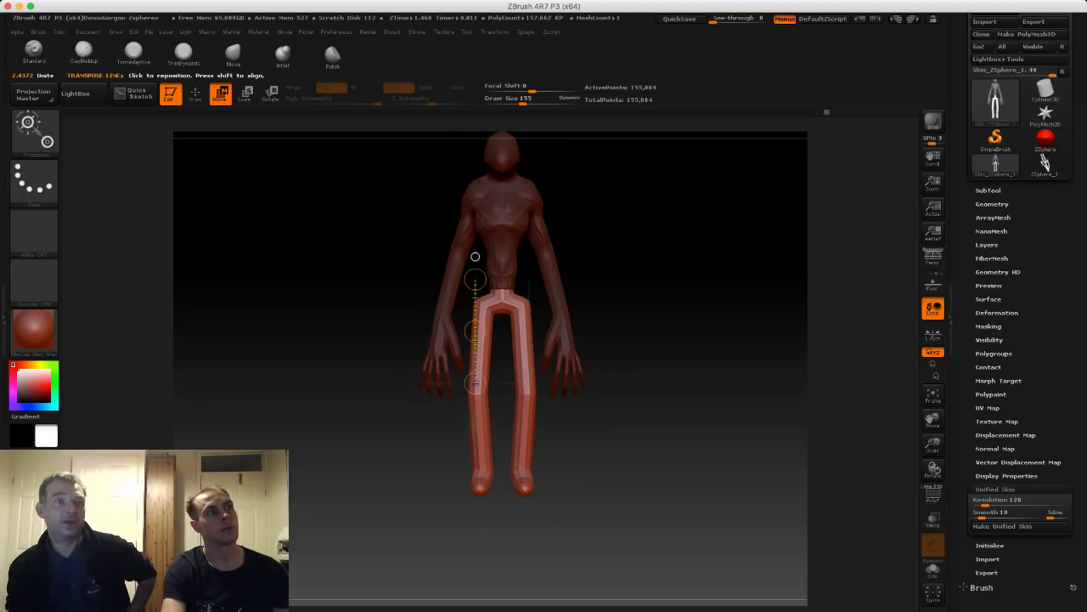
Clear the mask and remesh the DynaMesh to rejoin the waist with the torso.
key(q)
mouse_move(350, 246)
alt+mouse_down()
mouse_move(347, 227)
mouse_move(361, 244)
mouse_move(342, 236)
alt+mouse_up()
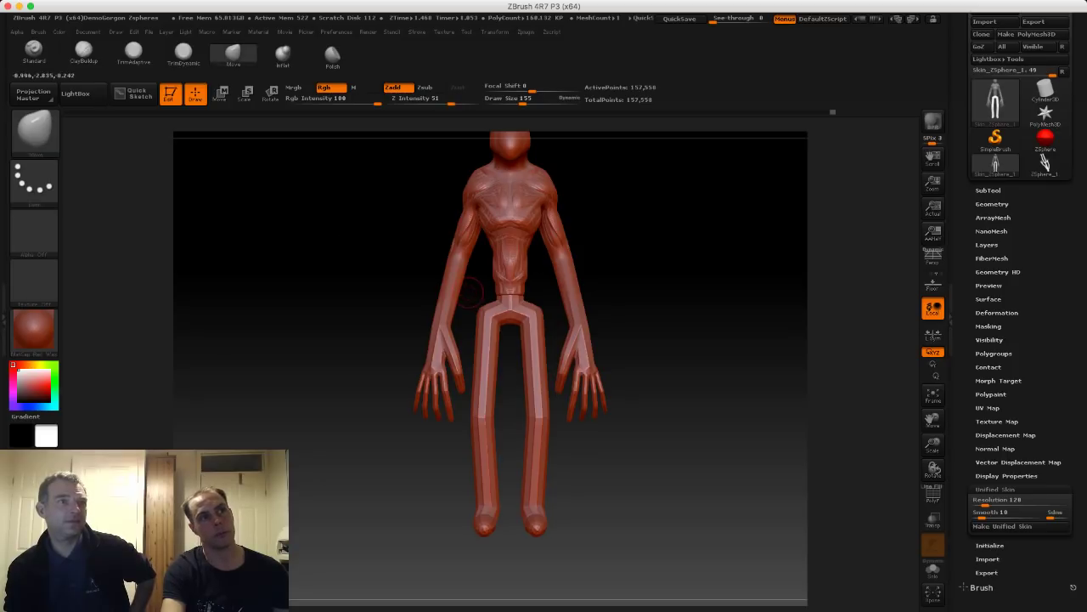
drag(350, 235, 374, 239)
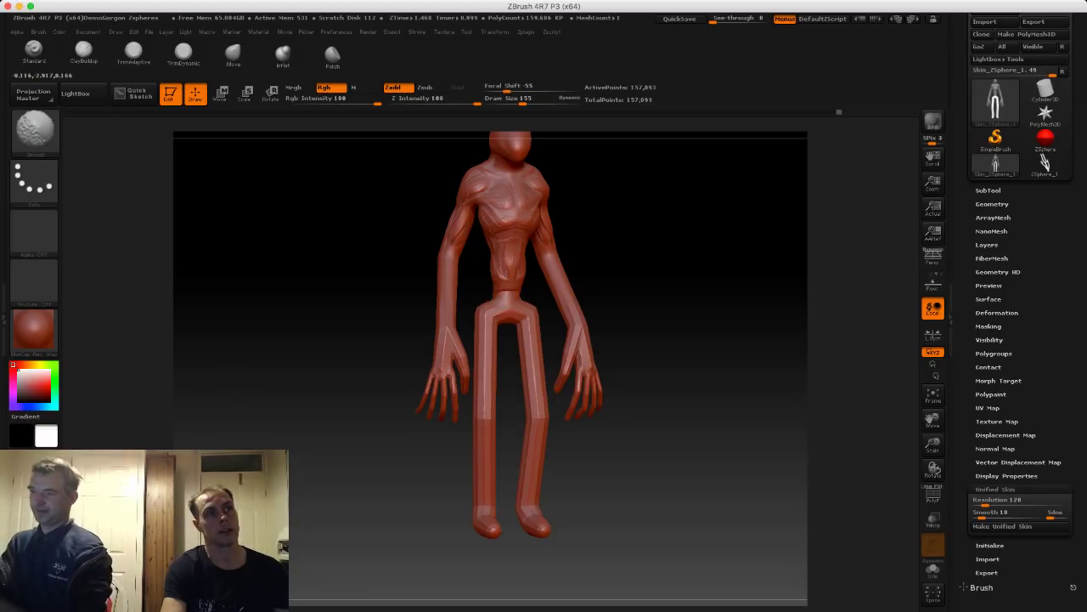
ctrl+drag(347, 212, 350, 224)
key(shift)
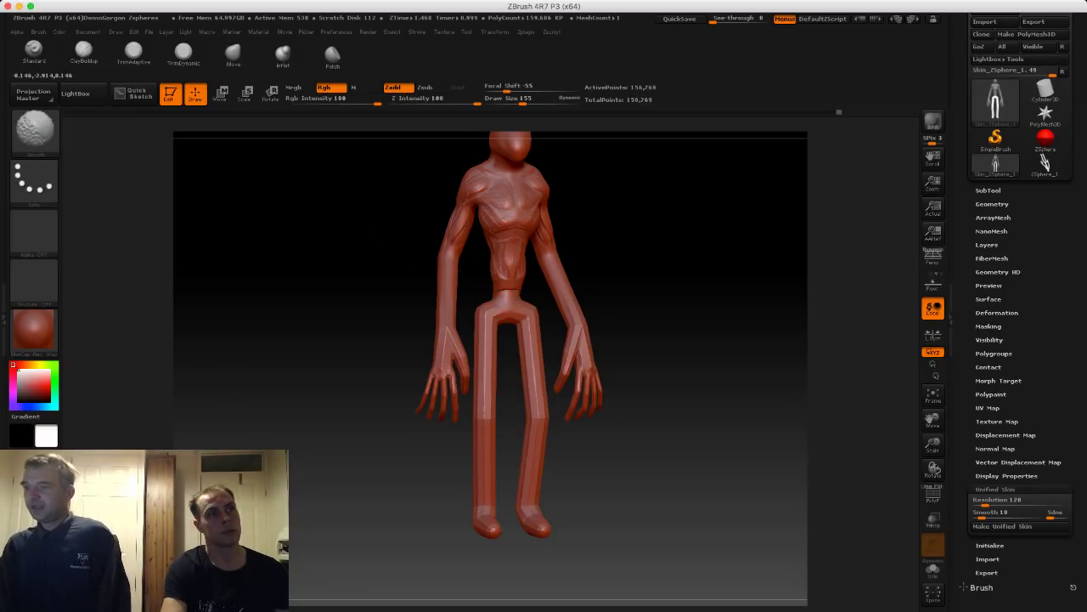
Lasso-mask both hands in the front view and invert the mask onto the rest of the body.
mouse_move(374, 241)
mouse_down()
mouse_move(234, 242)
mouse_move(280, 242)
mouse_up()
key(shift)
mouse_move(408, 244)
shift+mouse_down()
mouse_move(421, 258)
mouse_move(403, 283)
shift+mouse_up()
key(s)
key(shift)
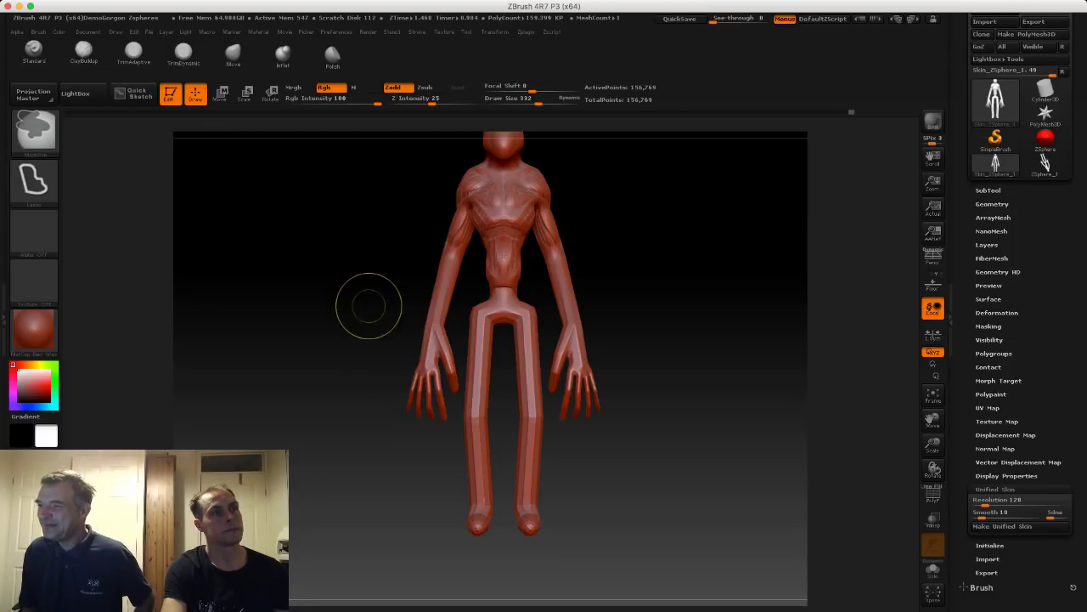
ctrl+drag(368, 306, 371, 307)
mouse_move(456, 352)
ctrl+mouse_down()
mouse_move(460, 389)
mouse_move(367, 356)
mouse_move(416, 363)
ctrl+mouse_up()
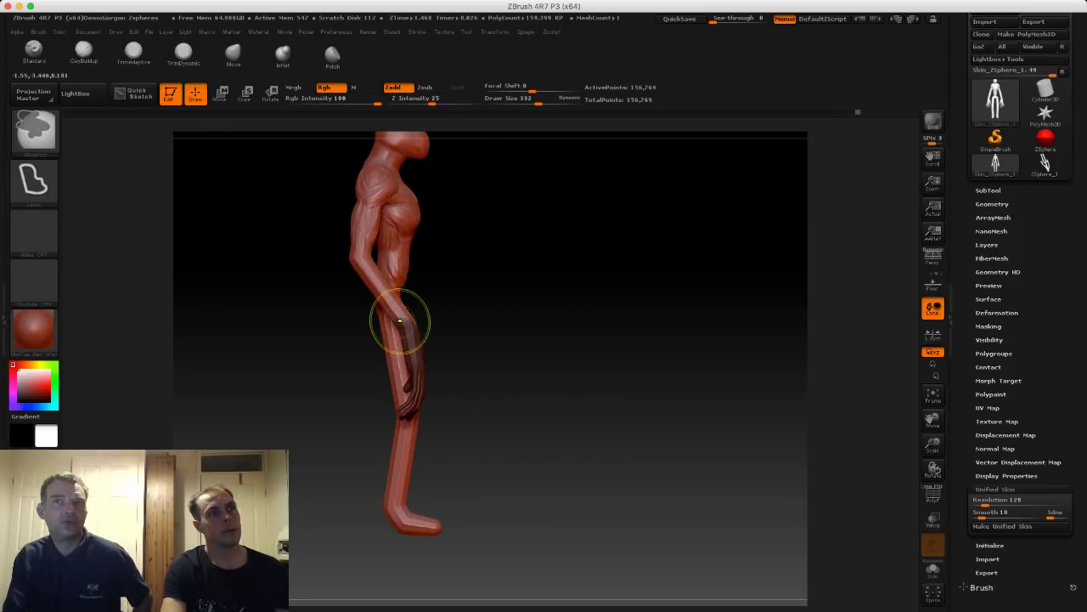
ctrl+click(461, 307)
shift+drag(339, 302, 298, 304)
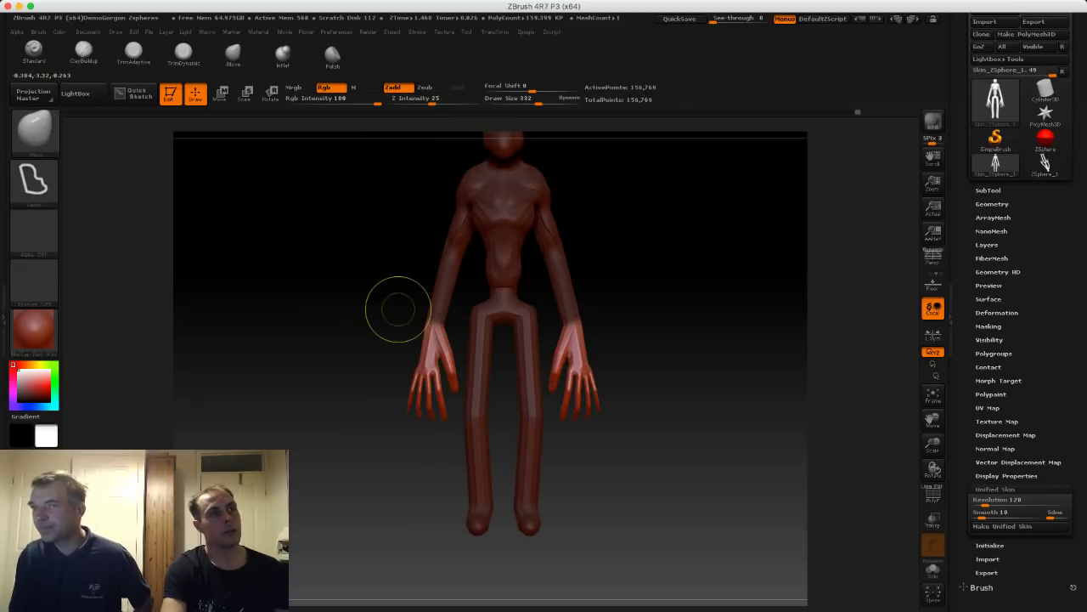
Refine the mask boundary at the wrists with lasso masking and unmasking so the hands stay fully free.
ctrl+drag(415, 307, 409, 343)
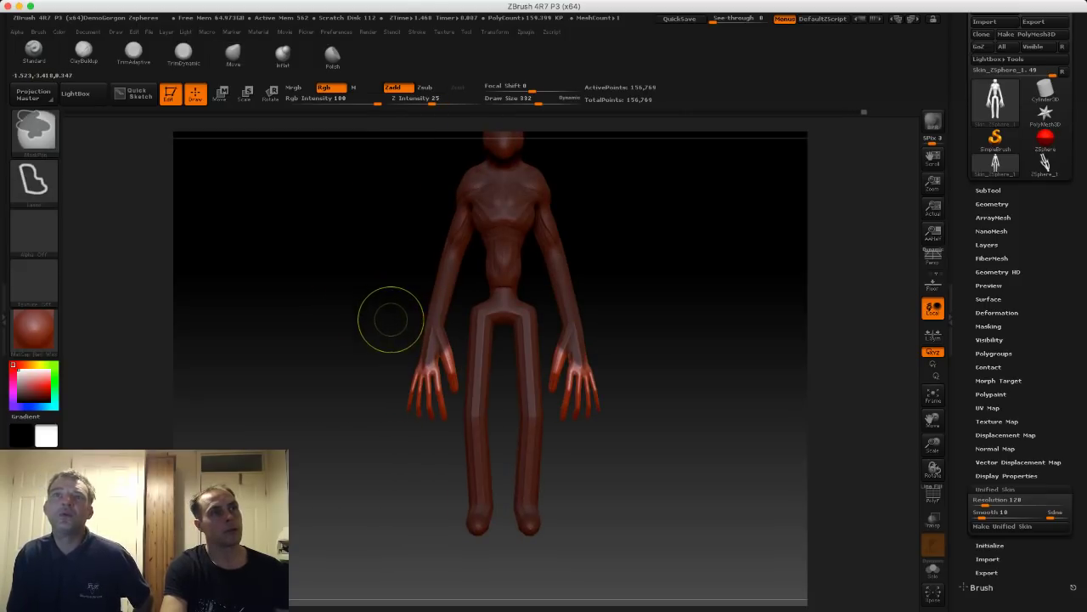
mouse_move(410, 313)
ctrl+alt+mouse_down()
mouse_move(445, 377)
mouse_move(382, 353)
ctrl+alt+mouse_up()
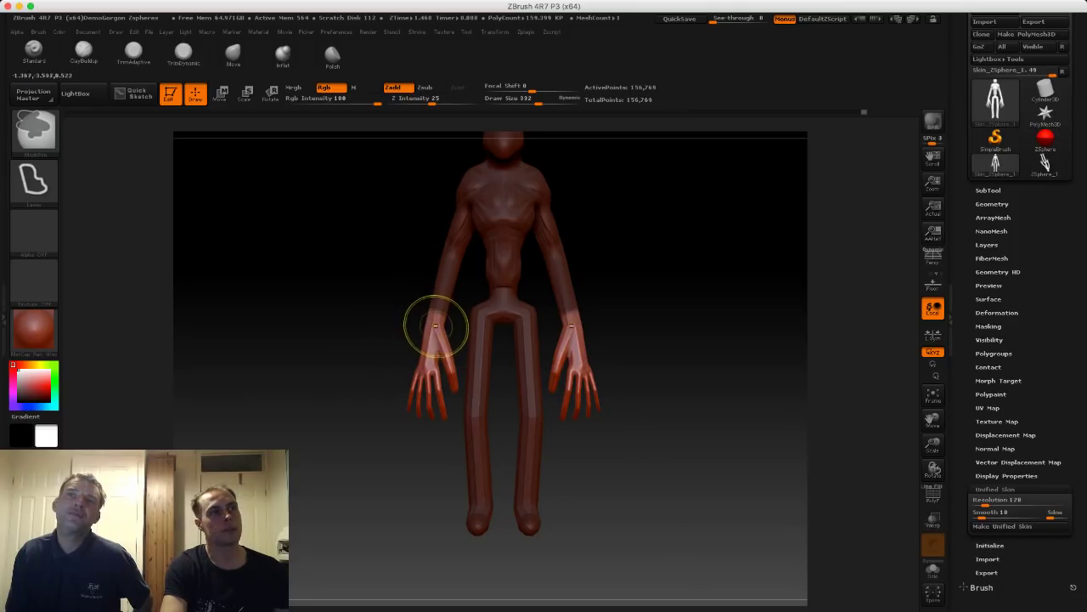
ctrl+click(411, 315)
ctrl+click(398, 296)
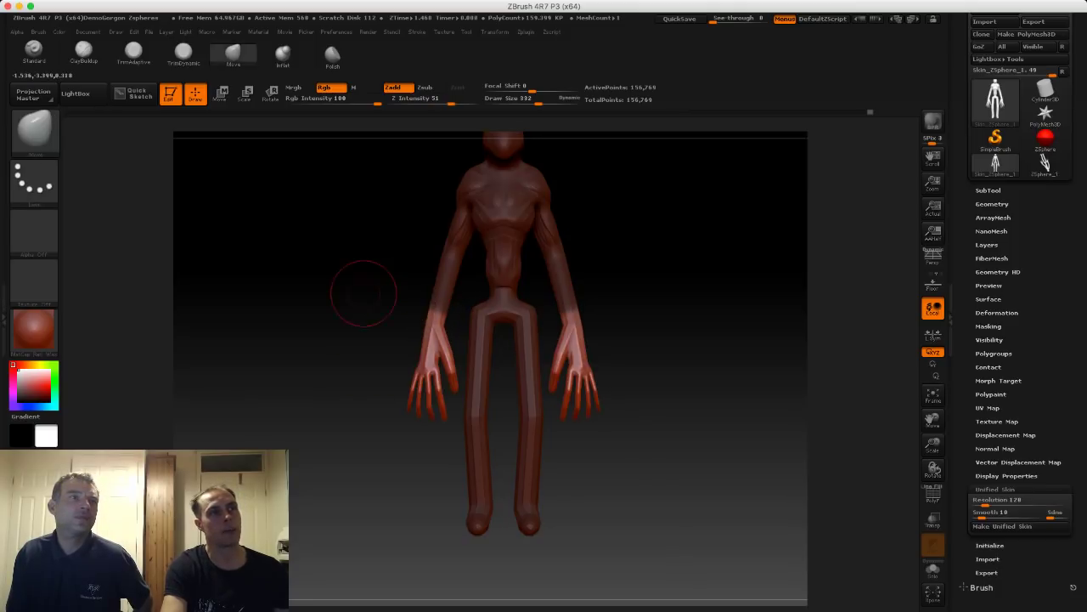
Move the hands up and back along the forearms with Transpose Move, and clear the mask.
shift+drag(365, 293, 408, 294)
click(221, 94)
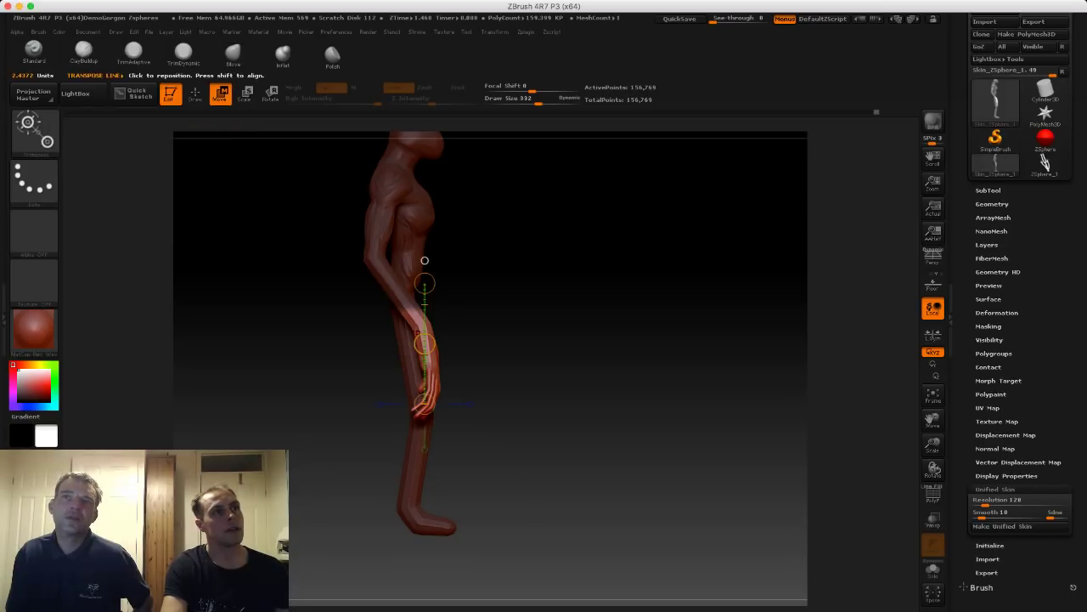
drag(418, 334, 402, 310)
shift+drag(535, 327, 472, 335)
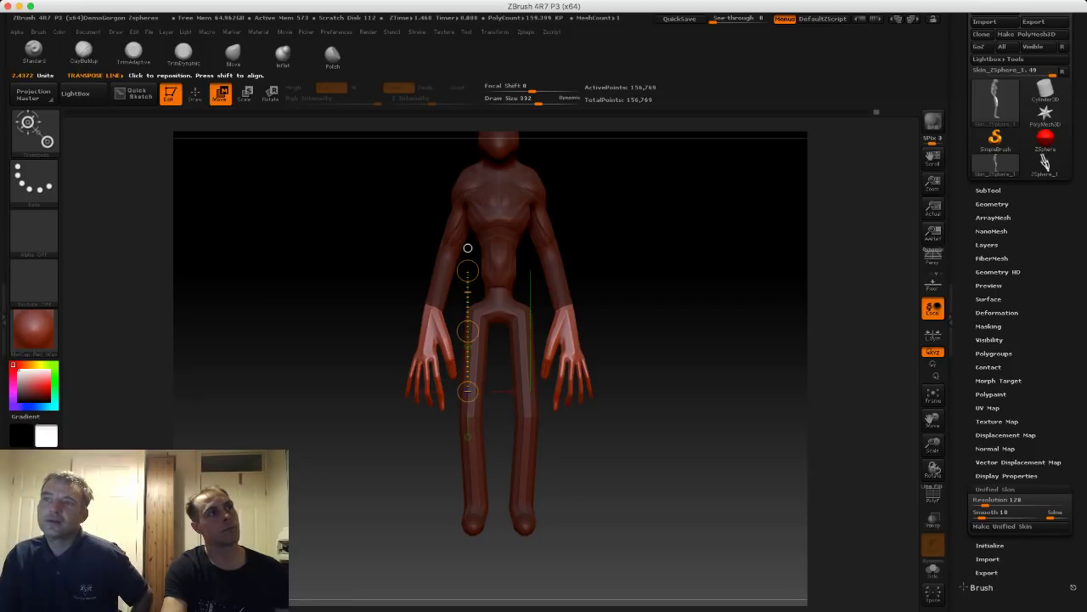
key(q)
ctrl+drag(340, 261, 291, 237)
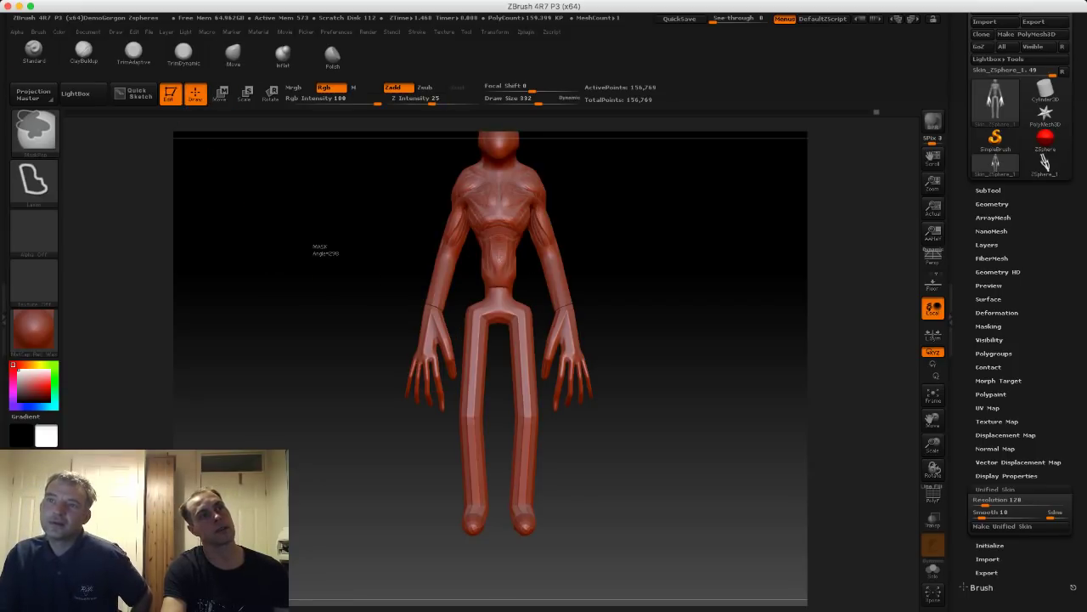
Carve a round mouth cavity into the front of the head with ClayBuildup at draw size 158.
mouse_move(383, 235)
alt+mouse_down()
mouse_move(393, 303)
mouse_move(385, 221)
mouse_move(371, 366)
alt+mouse_up()
key(s)
drag(496, 316, 485, 318)
click(84, 52)
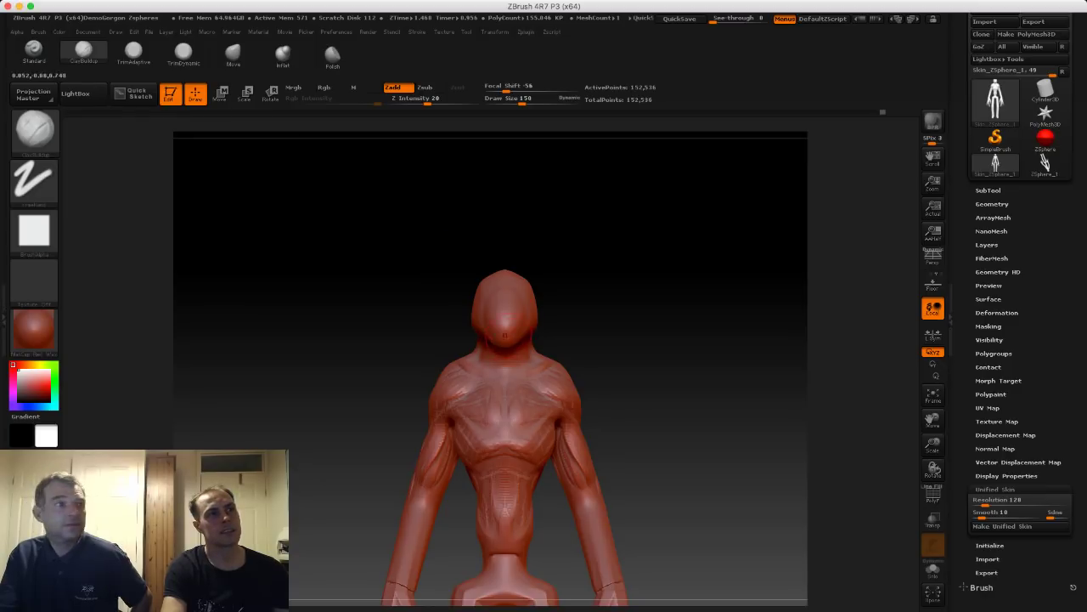
alt+drag(505, 321, 499, 315)
right_drag(505, 321, 528, 307)
drag(433, 297, 402, 299)
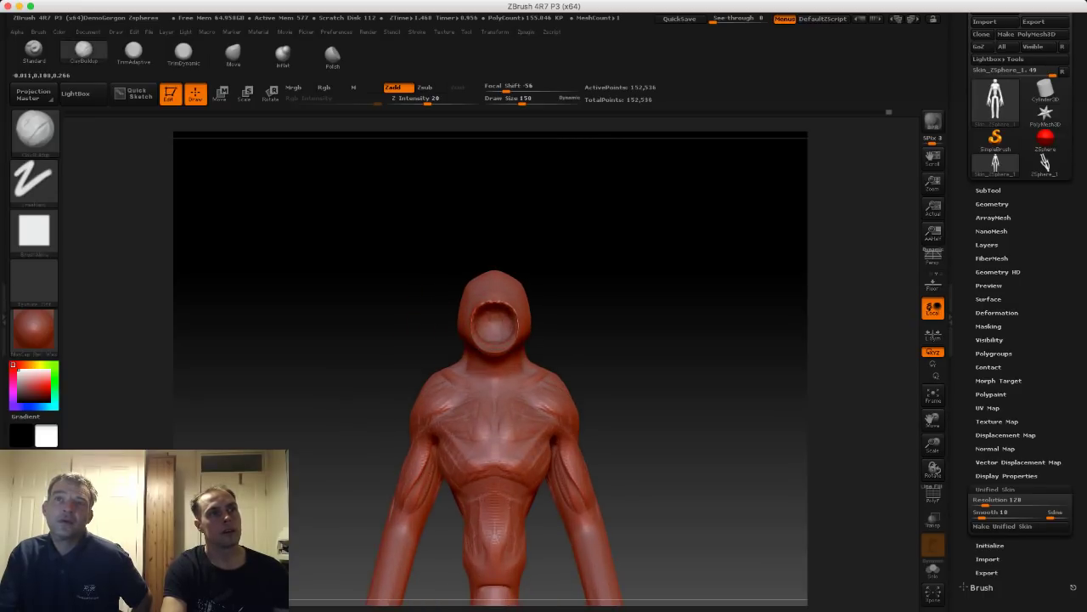
Refine the inside and rim of the mouth cavity and remesh the DynaMesh.
mouse_move(562, 303)
mouse_down()
mouse_move(493, 301)
mouse_move(554, 296)
mouse_up()
drag(482, 300, 495, 319)
mouse_move(437, 310)
mouse_down()
mouse_move(501, 316)
mouse_move(399, 273)
mouse_up()
ctrl+drag(344, 245, 345, 246)
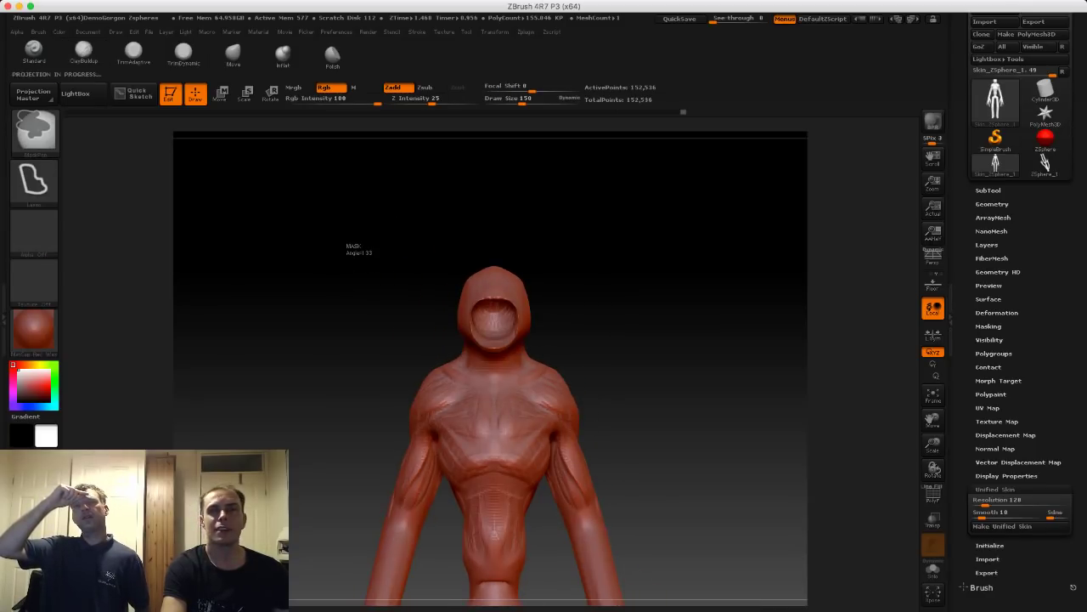
key(shift)
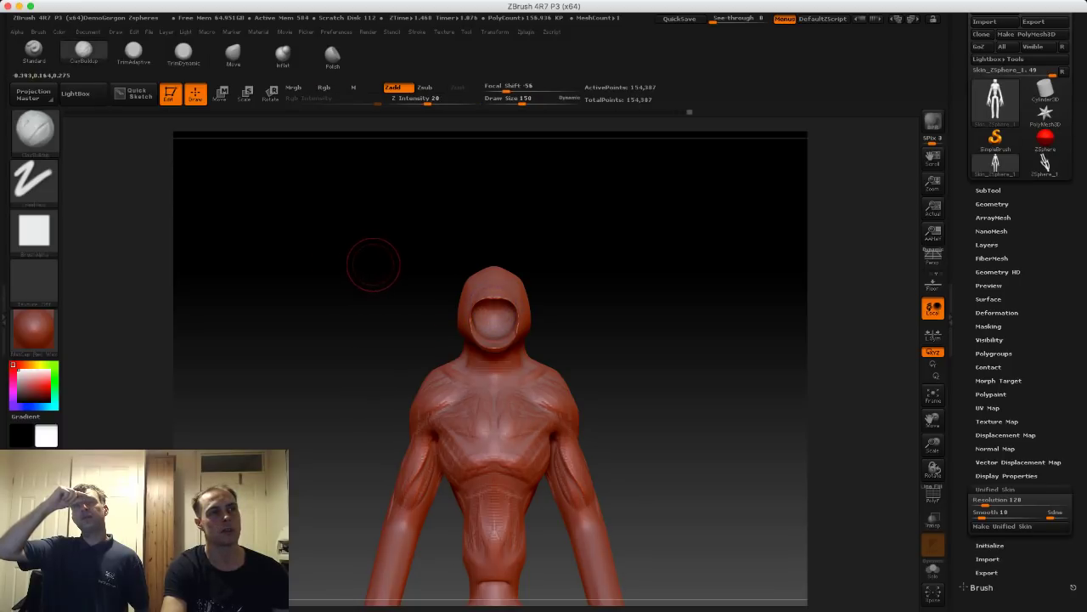
Undo the last clay stroke and pull the upper rim and sides of the mouth outward into pointed petals with the Move brush.
mouse_move(372, 265)
mouse_down()
mouse_move(437, 267)
mouse_move(363, 241)
mouse_up()
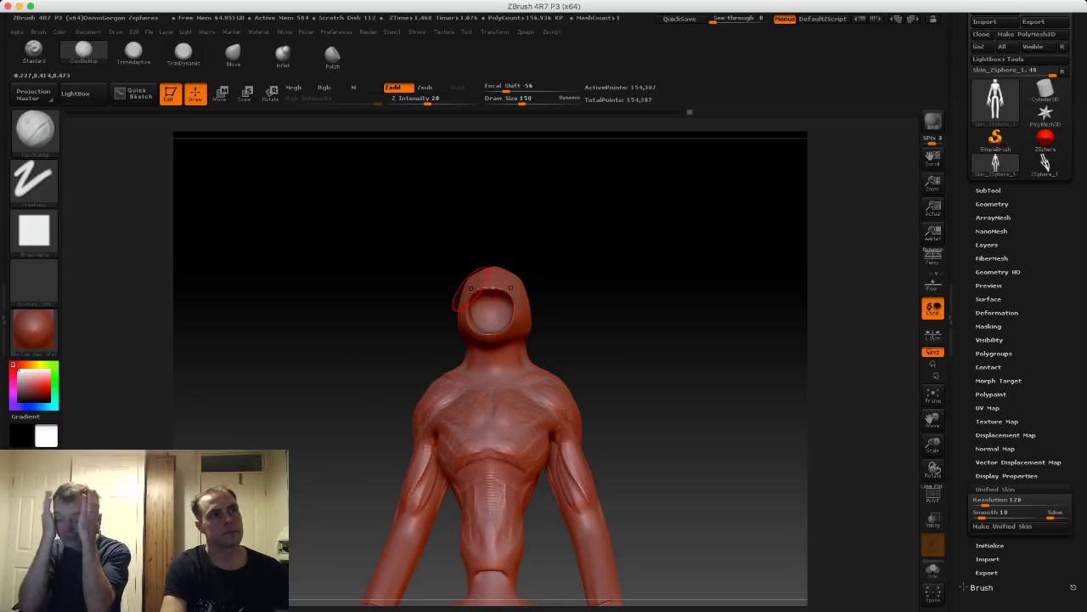
key(ctrl+z)
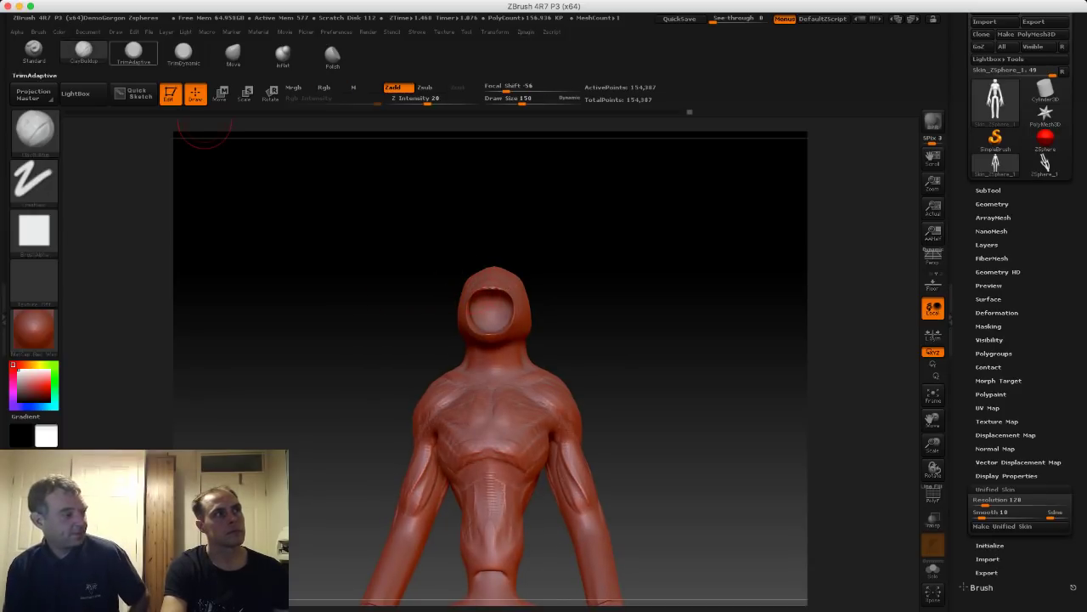
click(233, 56)
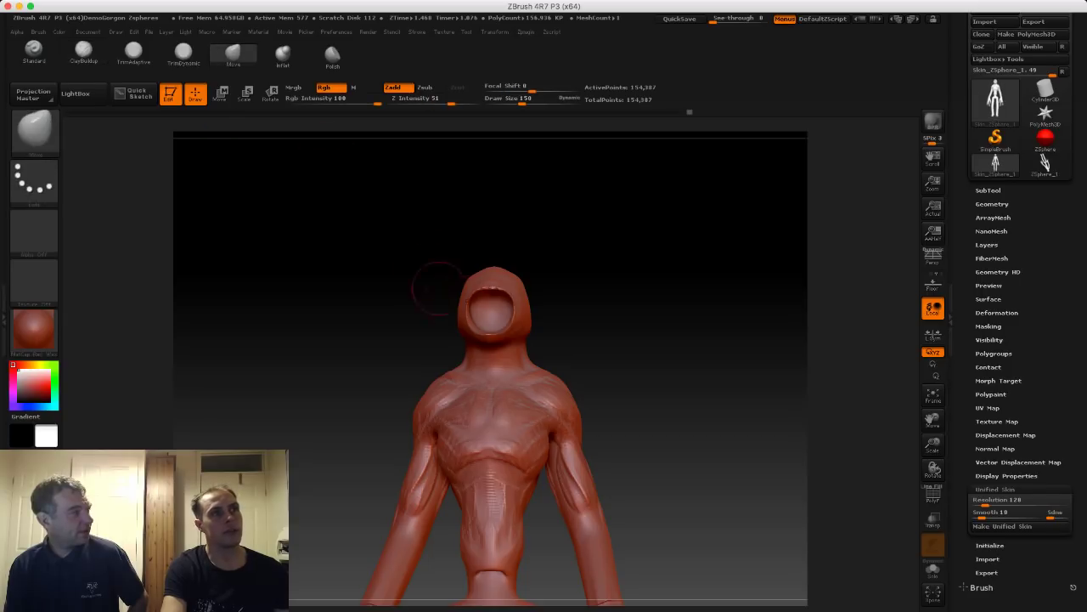
drag(470, 296, 459, 251)
mouse_move(431, 211)
mouse_down()
mouse_move(509, 217)
mouse_move(480, 222)
mouse_move(465, 250)
mouse_up()
drag(399, 235, 403, 271)
drag(472, 311, 427, 304)
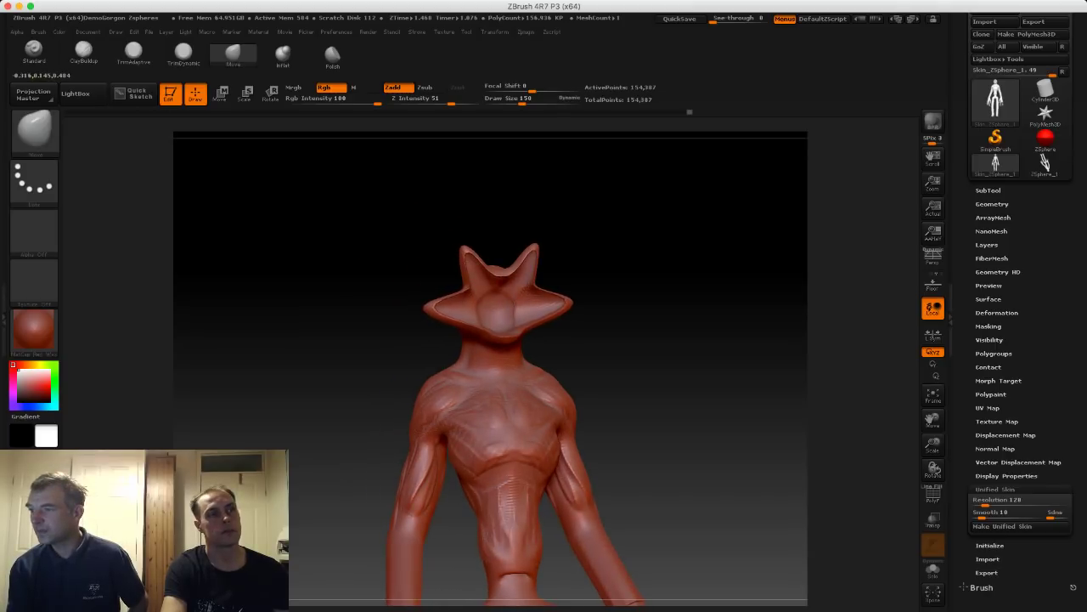
Pull the lower rim of the mouth down into two pointed petals to complete the star shape.
drag(478, 331, 474, 339)
mouse_move(383, 320)
mouse_down()
mouse_move(327, 322)
mouse_move(367, 321)
mouse_up()
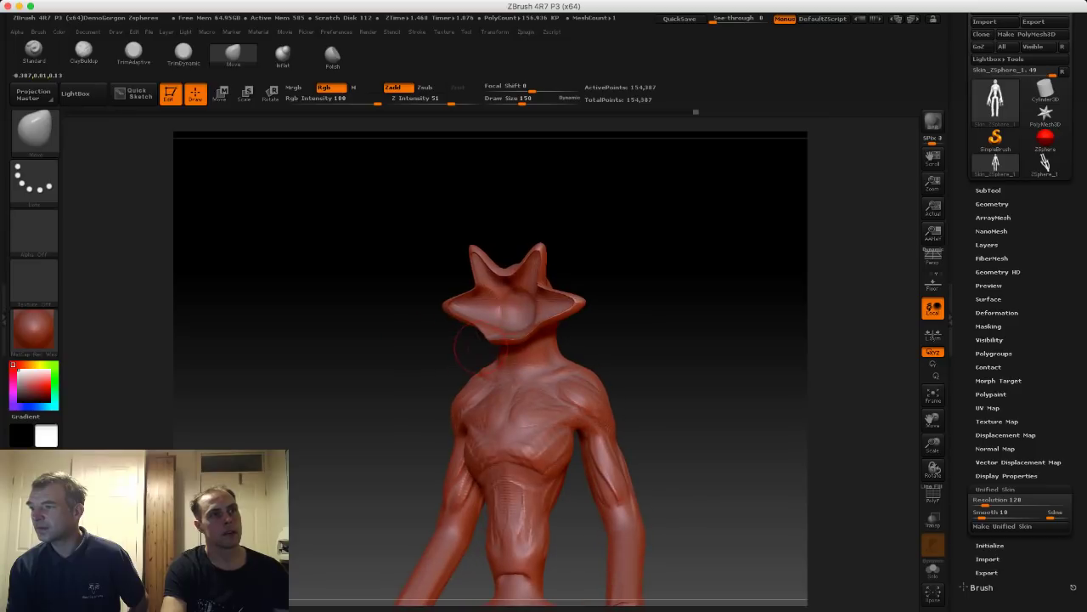
drag(477, 326, 477, 340)
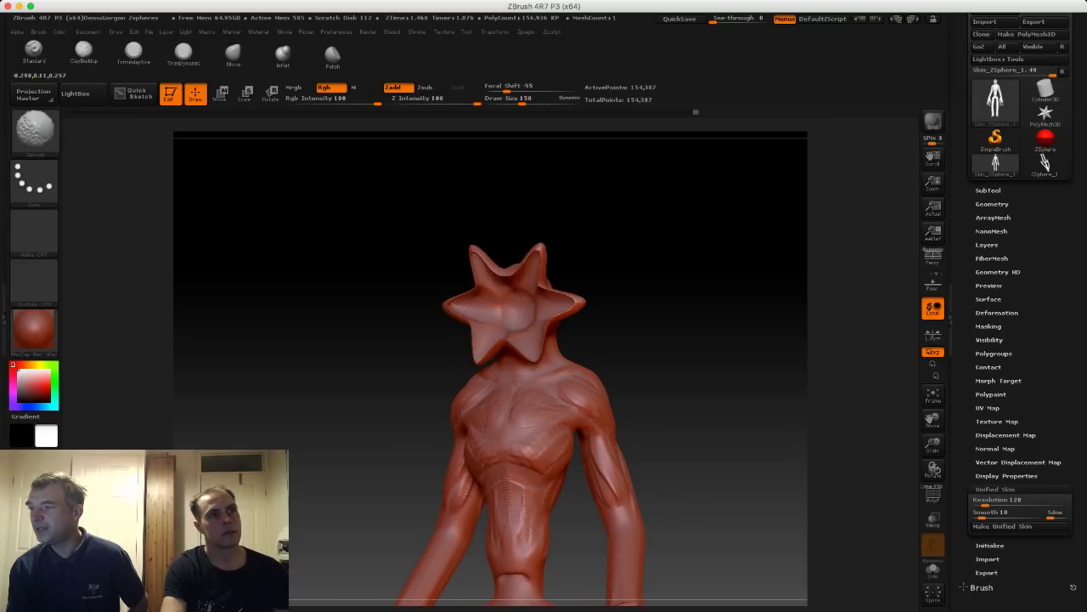
Reshape the crown behind the upper petals from the side with the Move brush at draw size 192.
mouse_move(367, 311)
mouse_down()
mouse_move(513, 312)
mouse_move(486, 313)
mouse_up()
key(s)
drag(501, 274, 506, 274)
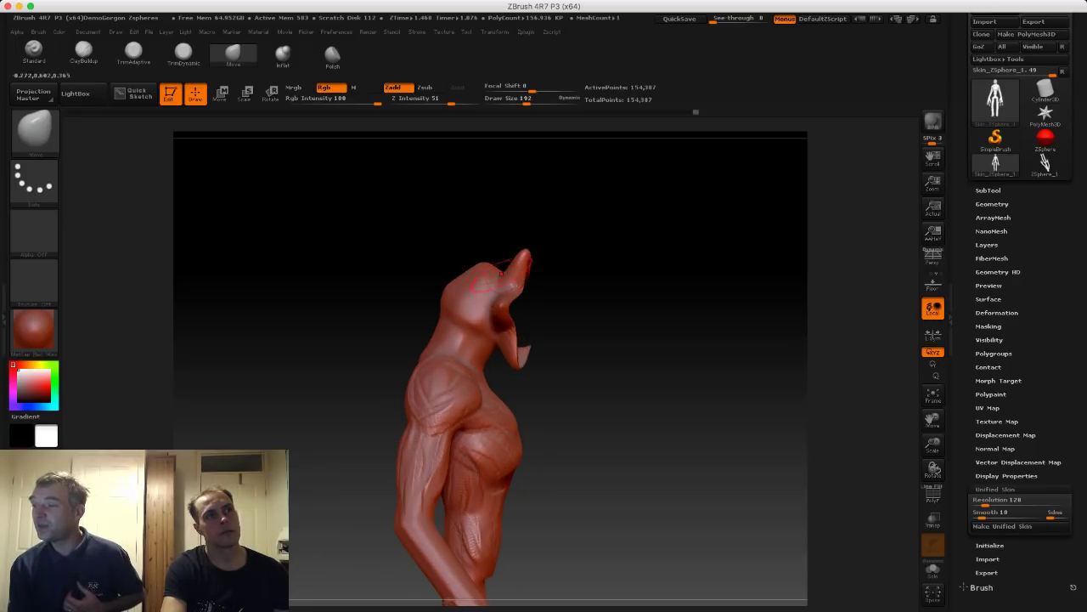
key(shift)
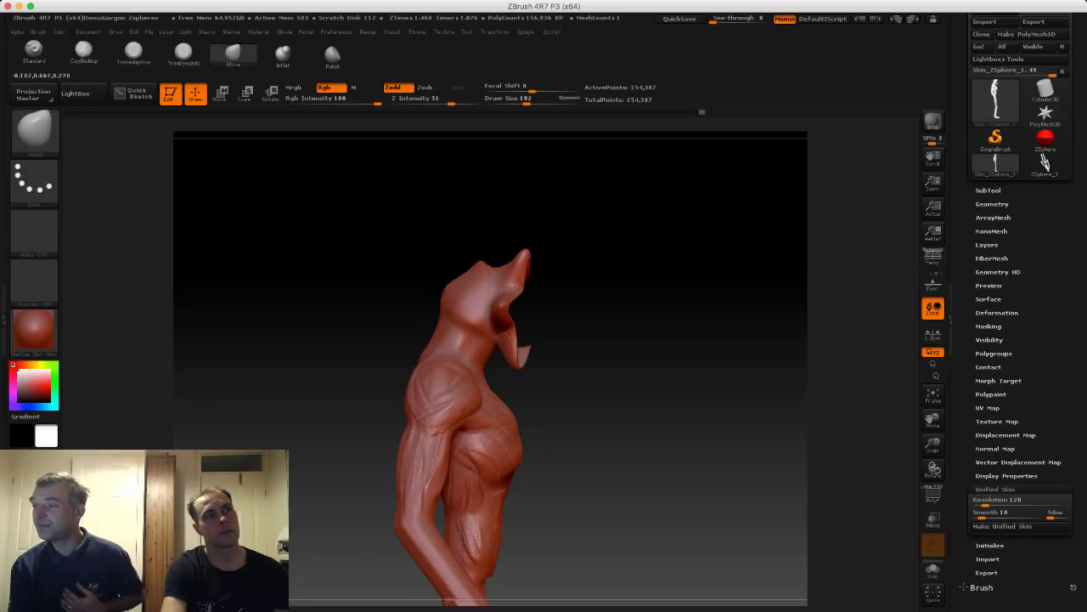
key(shift)
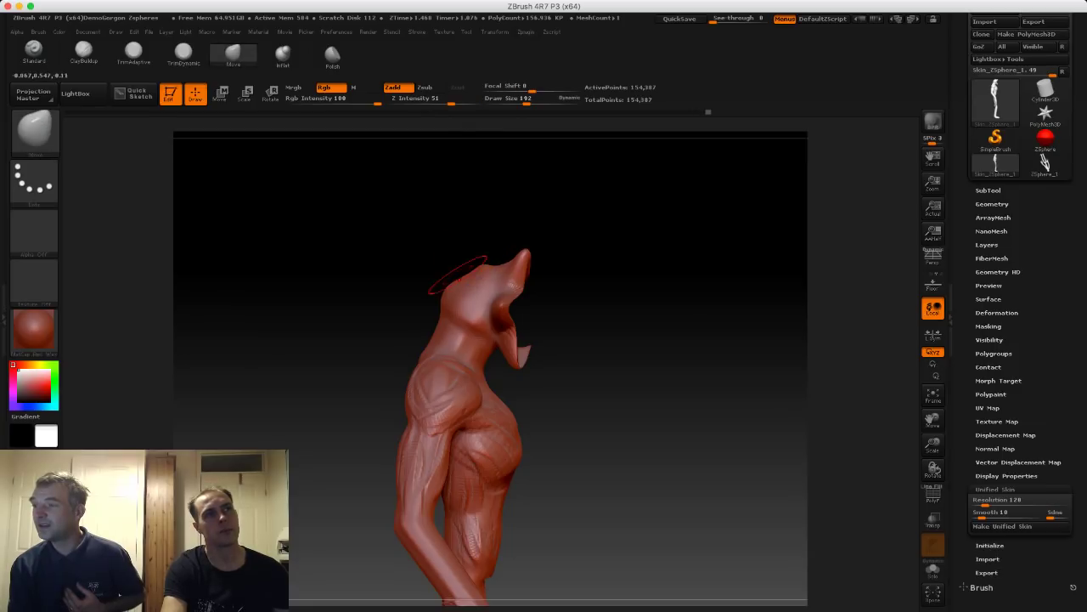
key(shift)
mouse_move(505, 310)
mouse_down()
mouse_move(515, 314)
mouse_move(416, 313)
mouse_up()
key(ctrl+z)
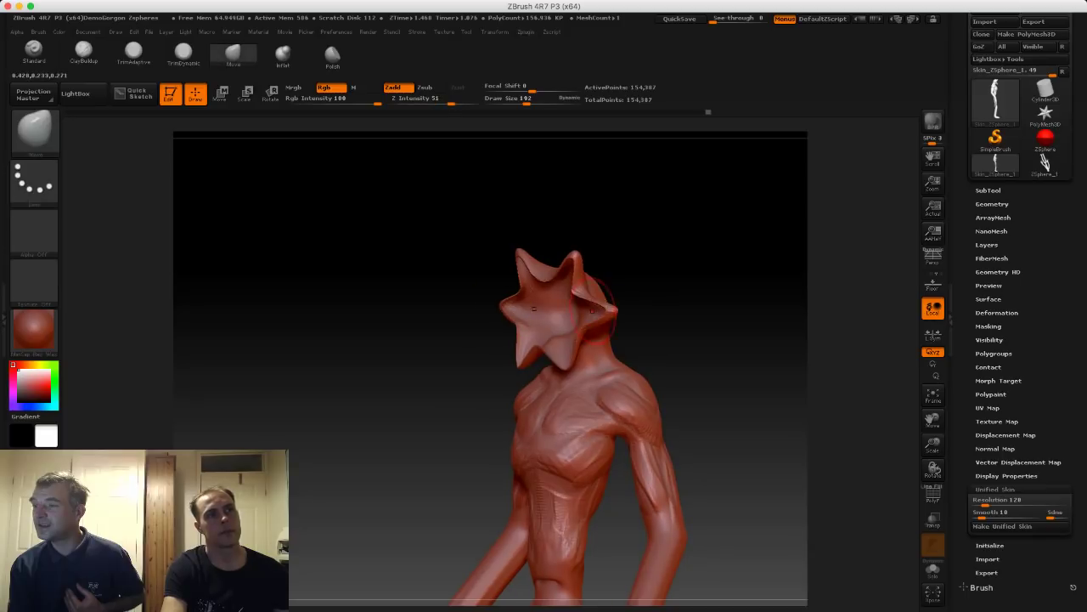
Adjust the top of the head and the petal profile from the opposite side with the Move brush.
drag(437, 267, 382, 269)
mouse_move(507, 313)
mouse_down()
mouse_move(467, 314)
mouse_move(507, 311)
mouse_up()
drag(508, 269, 493, 272)
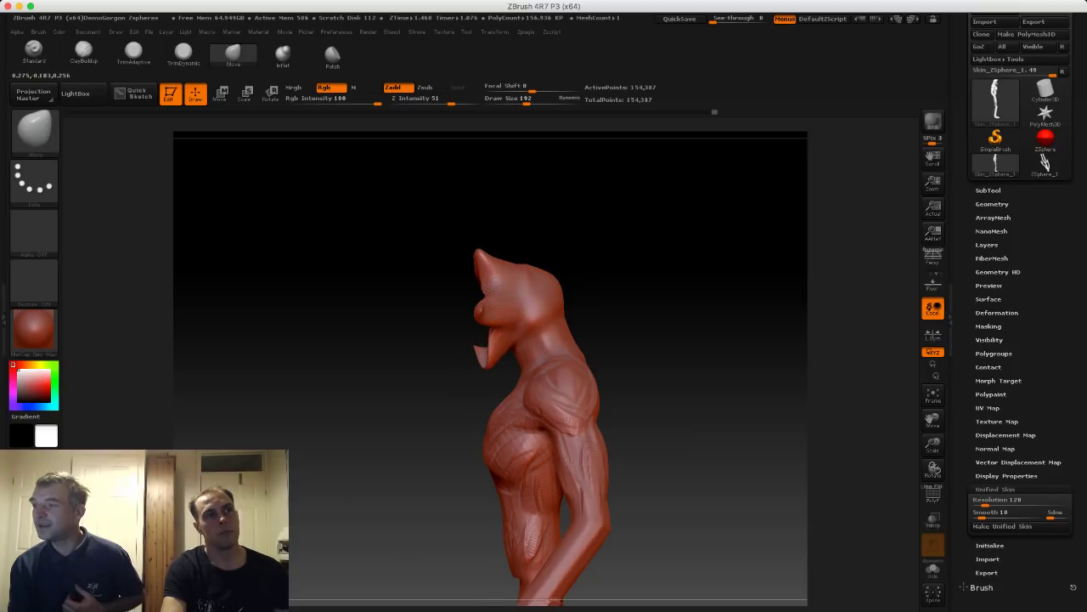
drag(284, 343, 375, 341)
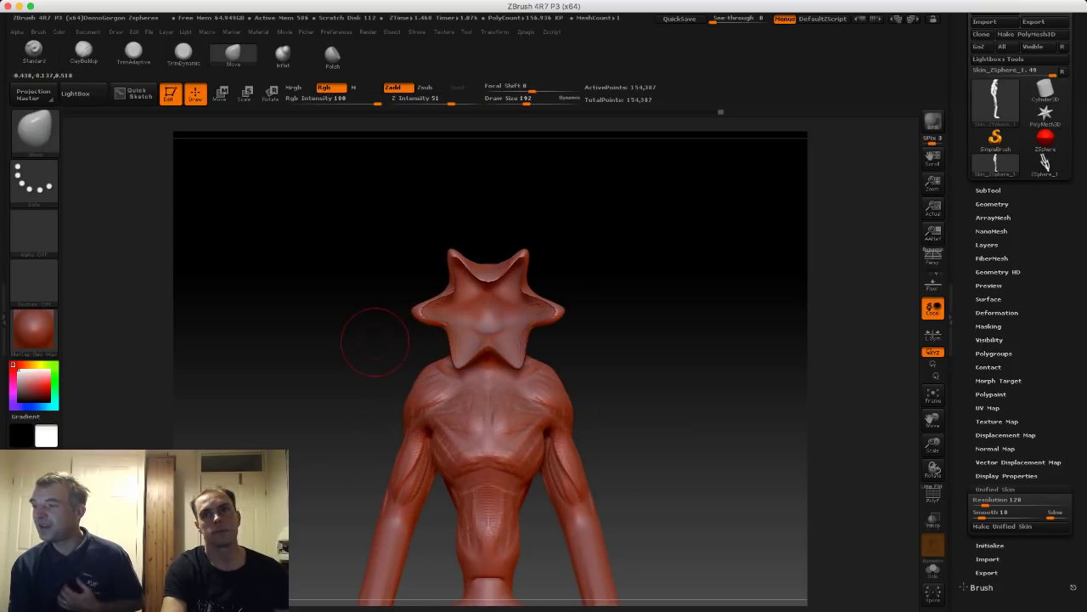
Shape the star-shaped mouth's petals and the notches between them from the front with the Move brush.
mouse_move(448, 345)
mouse_down()
mouse_move(463, 356)
mouse_move(452, 343)
mouse_move(475, 339)
mouse_up()
mouse_move(391, 279)
mouse_down()
mouse_move(457, 280)
mouse_move(392, 276)
mouse_move(440, 286)
mouse_move(478, 253)
mouse_up()
mouse_move(400, 223)
mouse_down()
mouse_move(492, 238)
mouse_move(477, 289)
mouse_up()
mouse_move(369, 256)
mouse_down()
mouse_move(313, 257)
mouse_move(297, 226)
mouse_up()
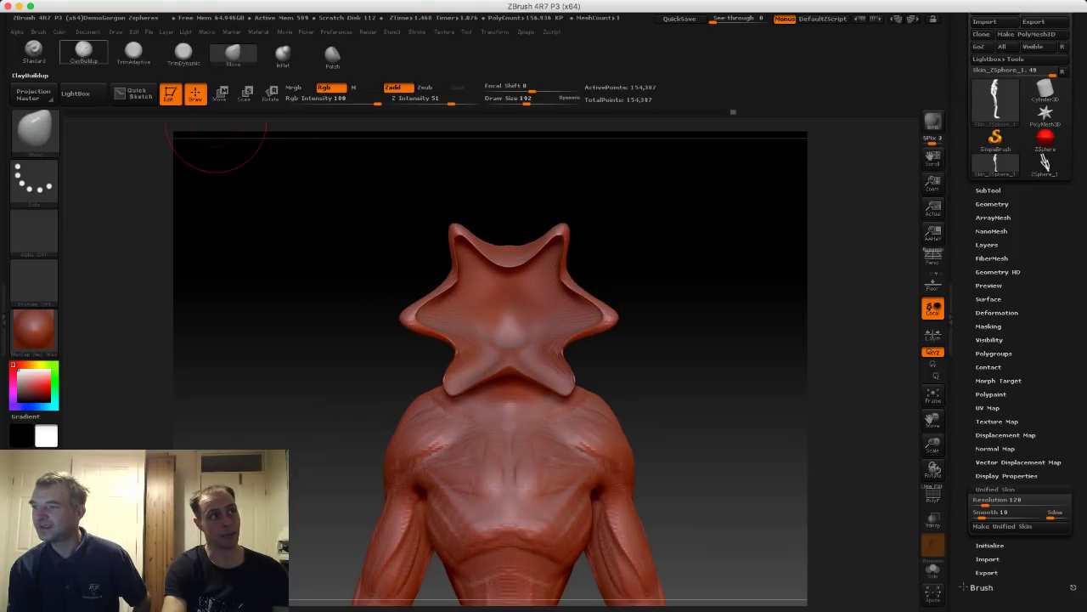
Build up the upper inner surface of the mouth with the ClayBuildup brush at draw size 113 and smooth it.
click(83, 53)
drag(398, 235, 403, 210)
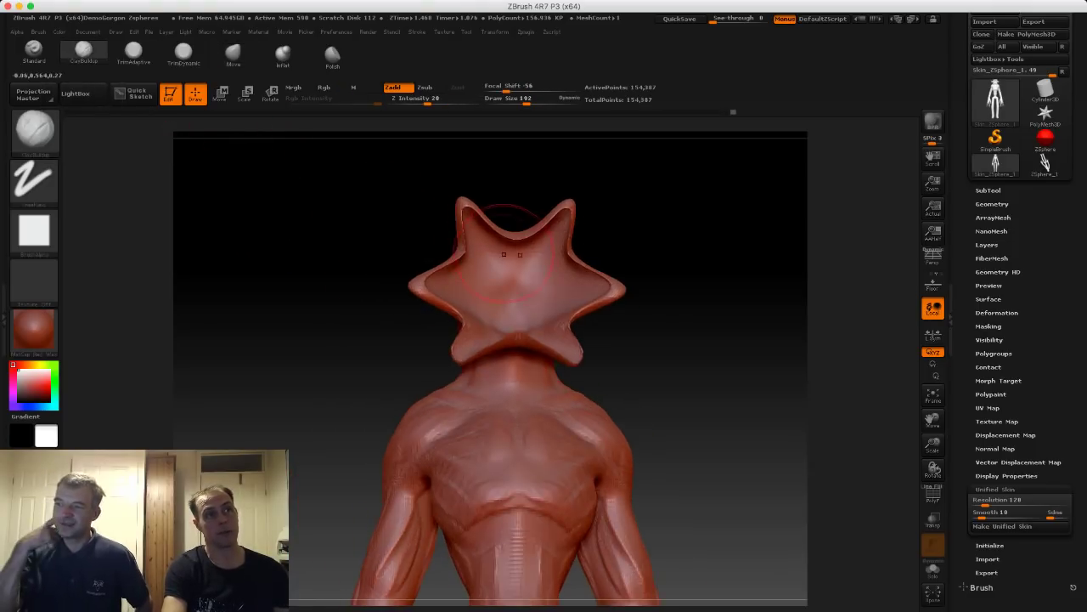
key(s)
mouse_move(504, 255)
mouse_down()
mouse_move(493, 255)
mouse_move(513, 234)
mouse_up()
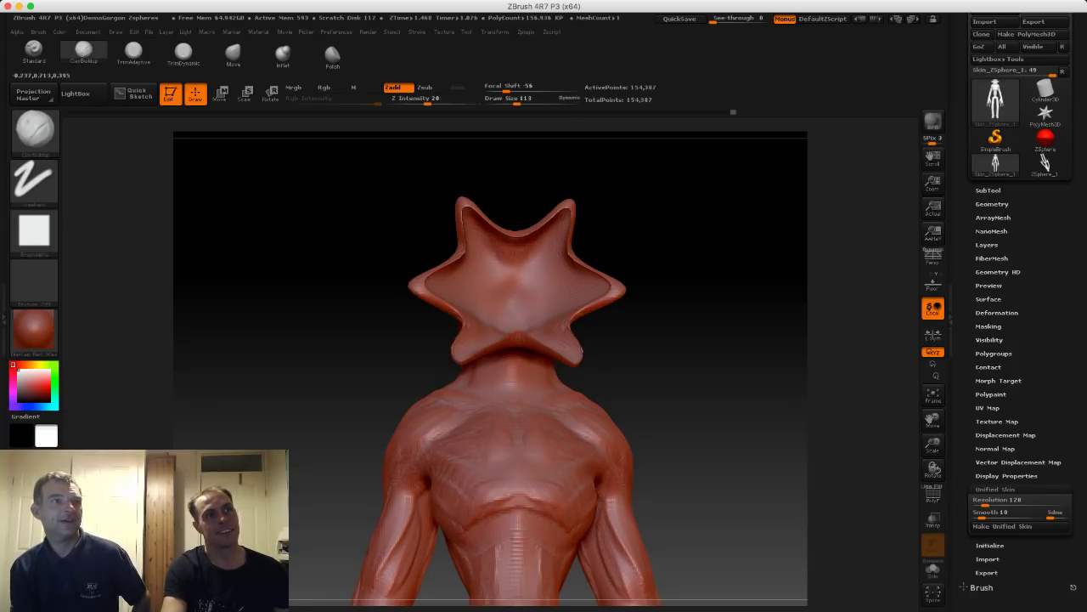
mouse_move(427, 231)
mouse_down()
mouse_move(335, 262)
mouse_move(416, 255)
mouse_move(420, 223)
mouse_move(441, 200)
mouse_up()
mouse_move(500, 239)
shift+mouse_down()
mouse_move(487, 242)
mouse_move(501, 240)
shift+mouse_up()
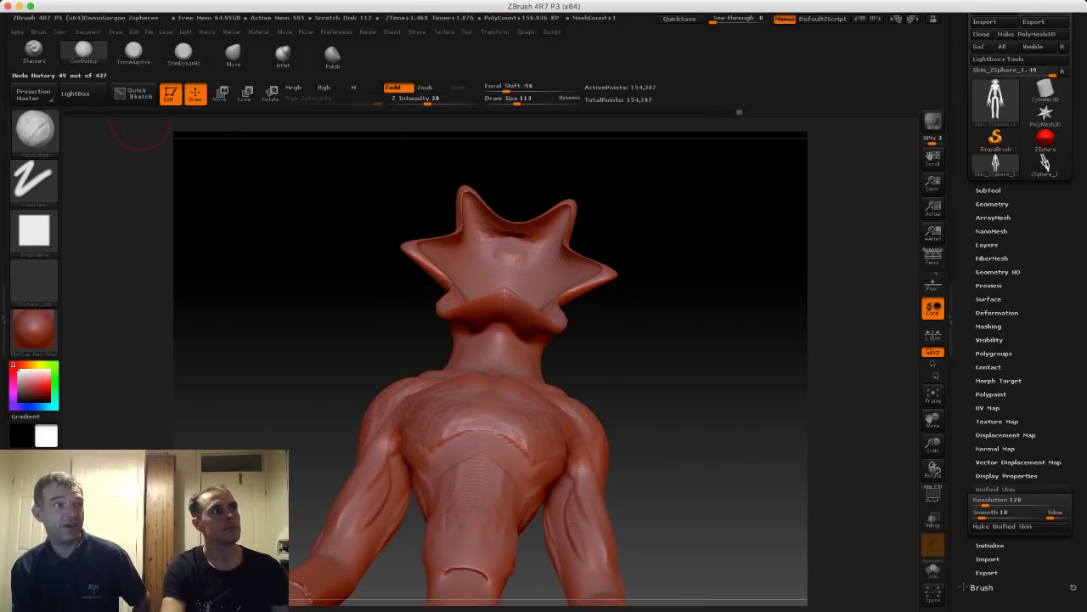
drag(331, 242, 294, 272)
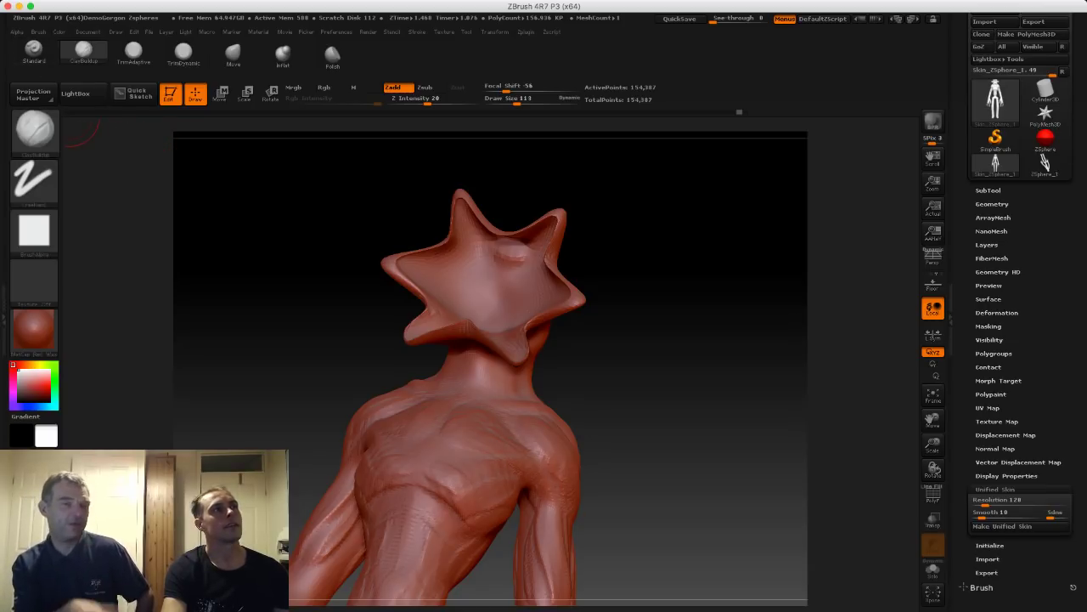
Dock the Brush palette beside the canvas and show its Auto Masking settings.
click(34, 130)
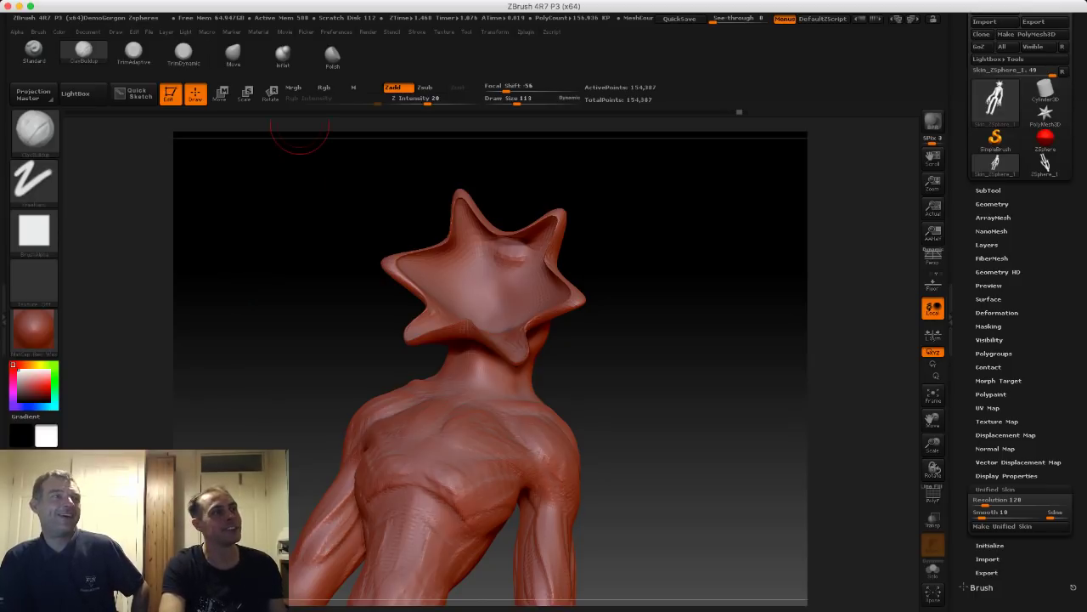
click(39, 32)
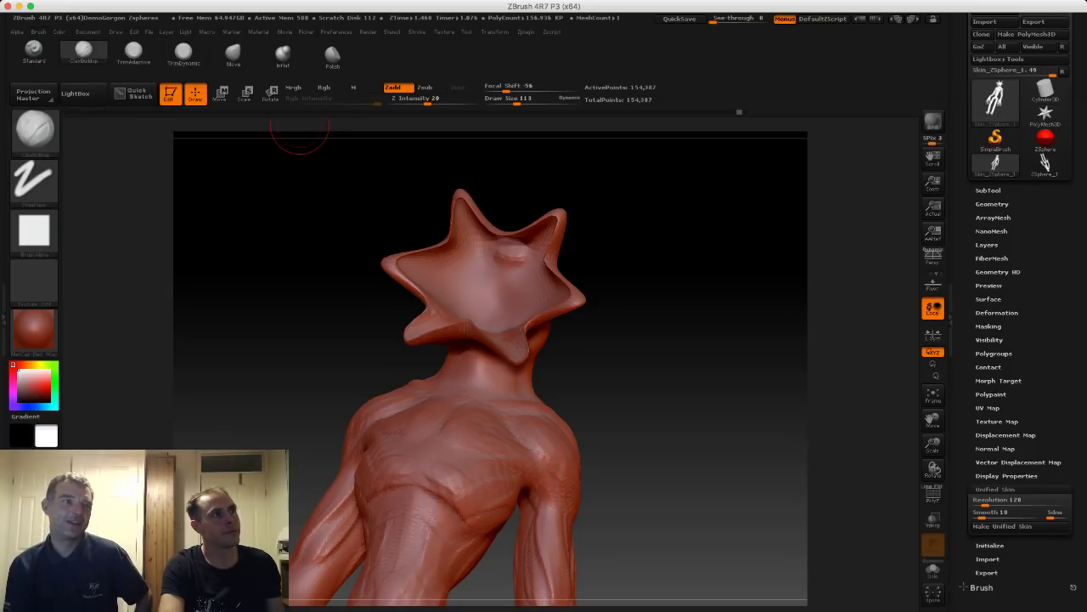
click(3, 319)
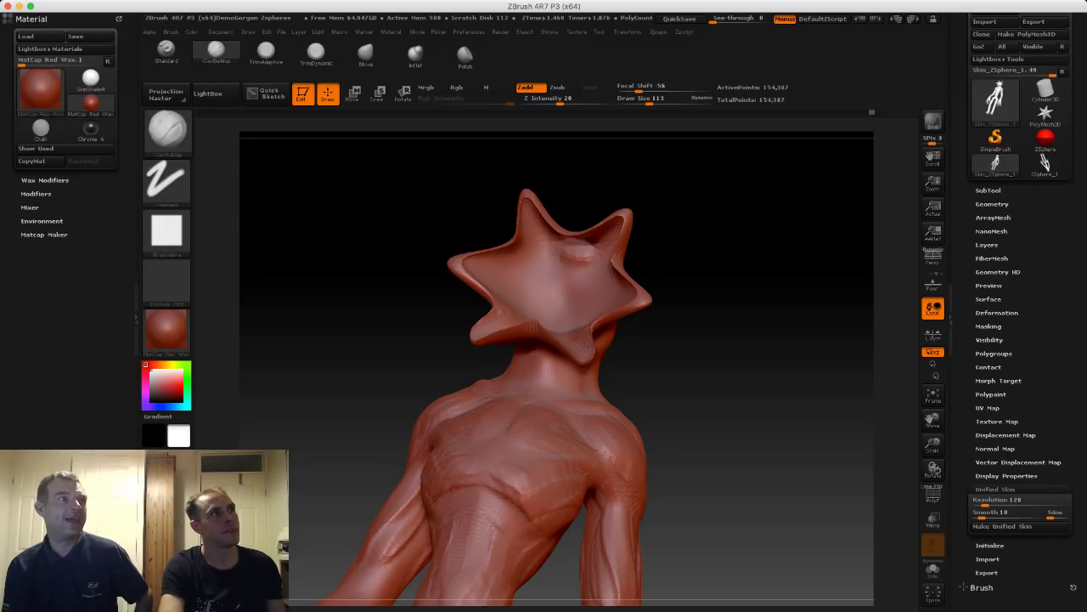
mouse_move(150, 32)
drag(169, 48, 60, 278)
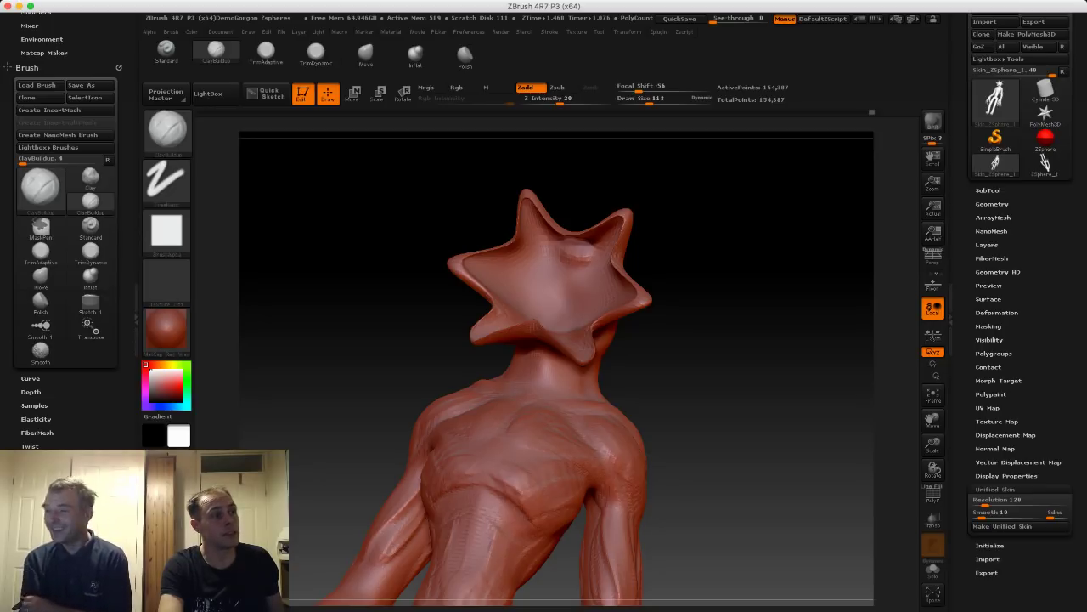
drag(125, 399, 126, 247)
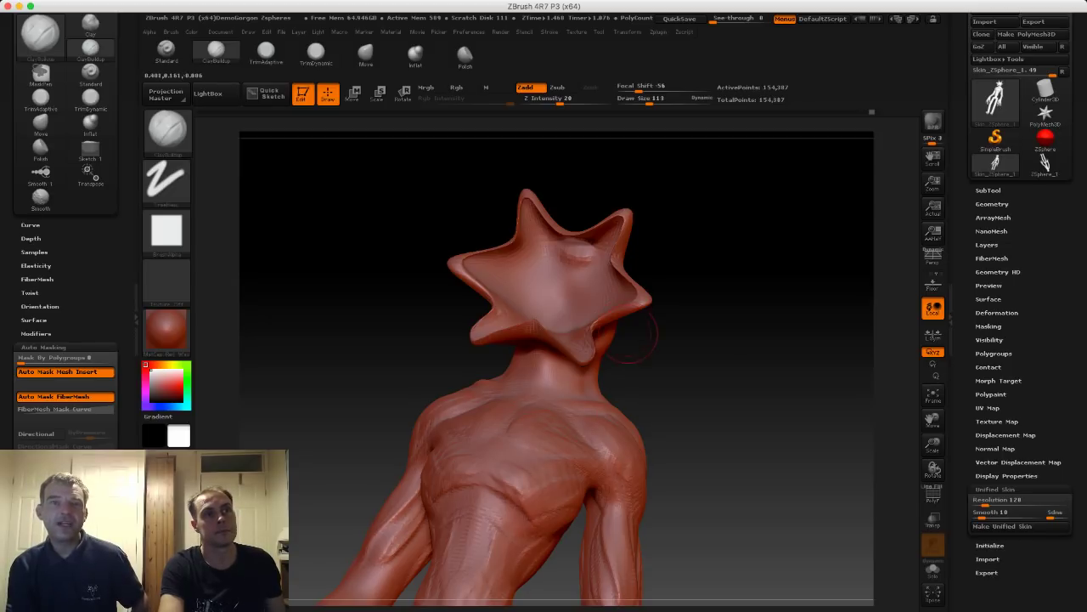
Add ClayBuildup strokes inside the petals and across the centre of the mouth, and remesh the model with DynaMesh.
drag(633, 341, 700, 338)
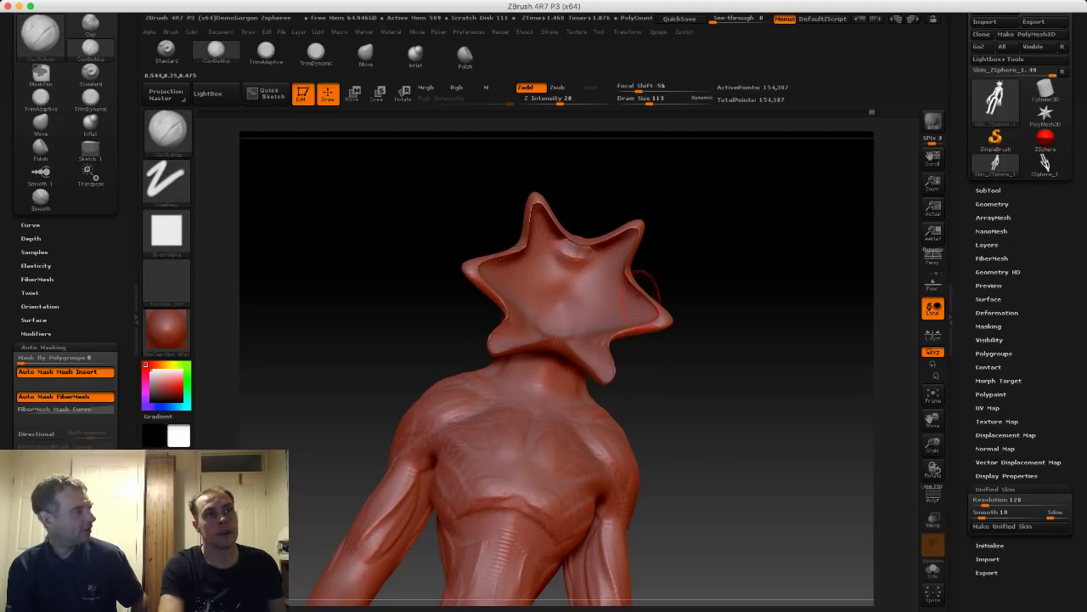
drag(627, 309, 617, 293)
mouse_move(692, 308)
mouse_down()
mouse_move(607, 311)
mouse_move(689, 313)
mouse_up()
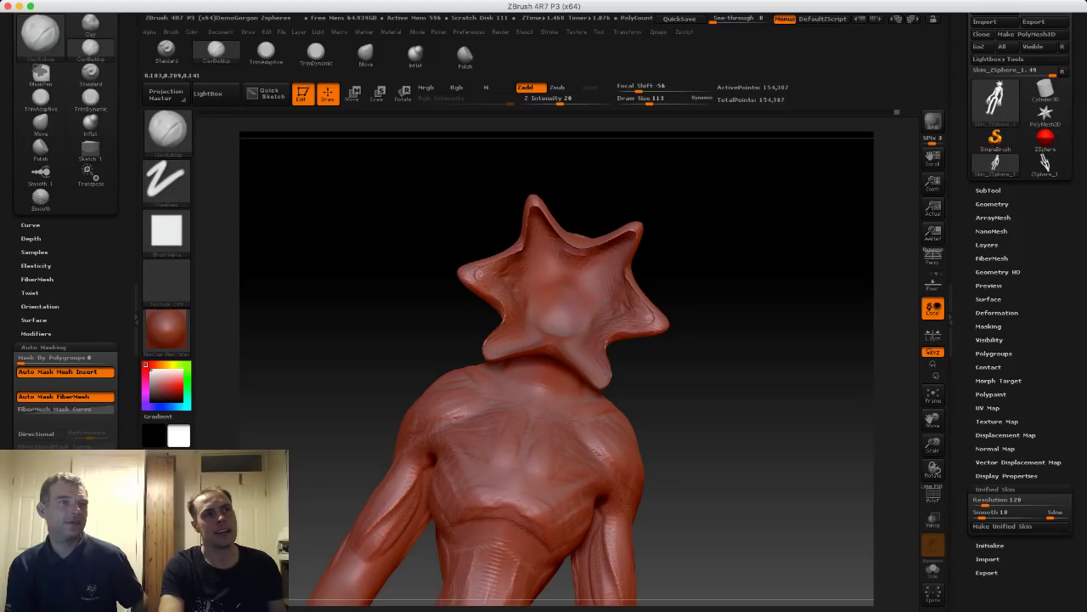
mouse_move(567, 297)
mouse_down()
mouse_move(542, 273)
mouse_move(527, 285)
mouse_move(480, 273)
mouse_up()
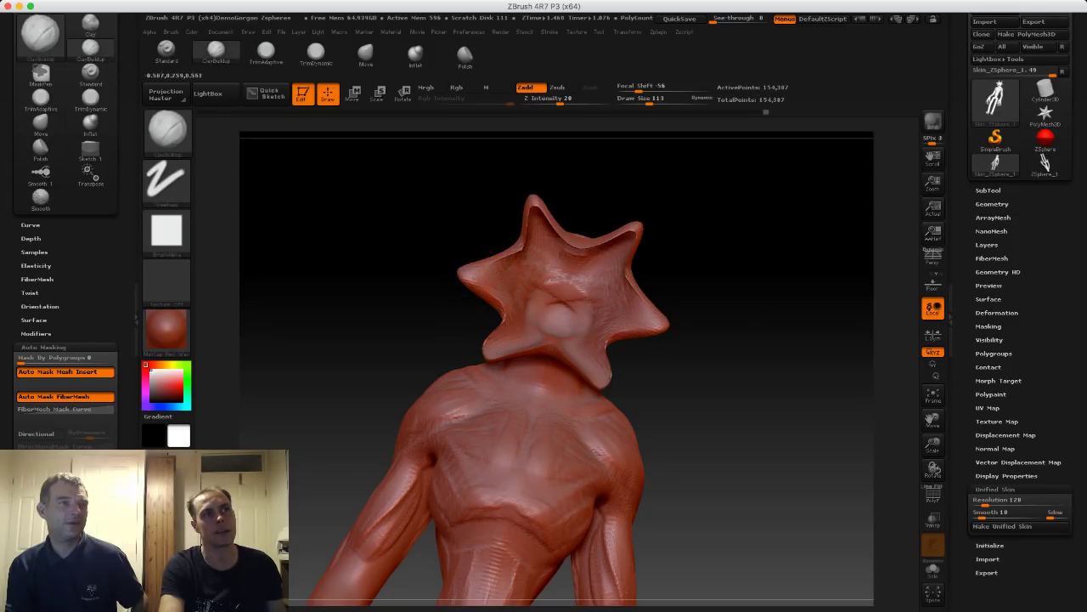
key(ctrl)
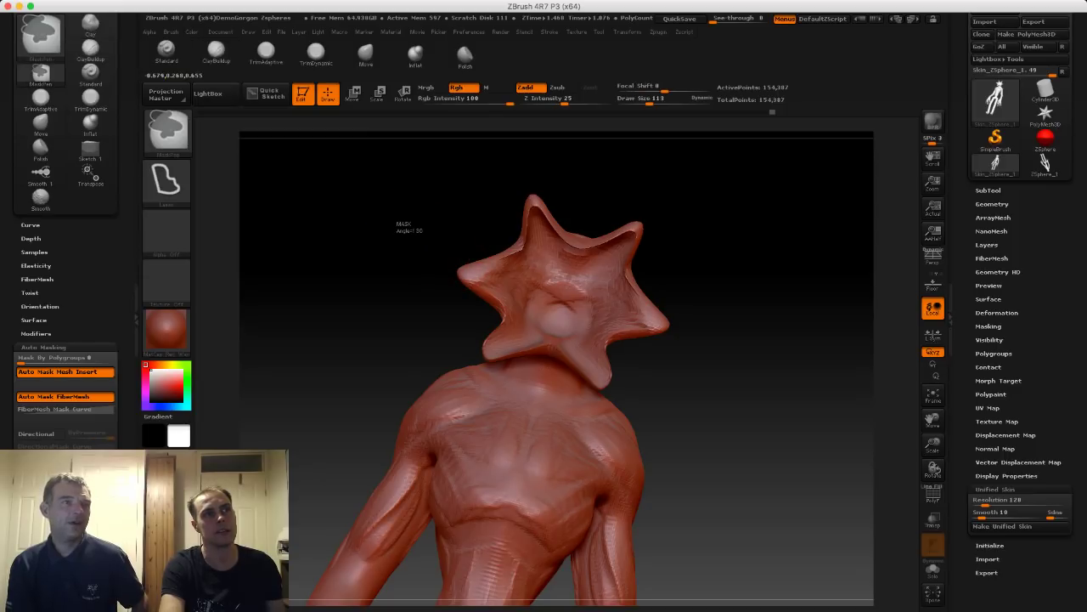
ctrl+drag(389, 218, 408, 242)
Smooth the thin upper part of the mouth and thicken it with the Inflat brush at draw size 113.
shift+drag(543, 241, 569, 242)
mouse_move(373, 280)
mouse_down()
mouse_move(384, 255)
mouse_move(433, 254)
mouse_move(374, 208)
mouse_up()
click(415, 56)
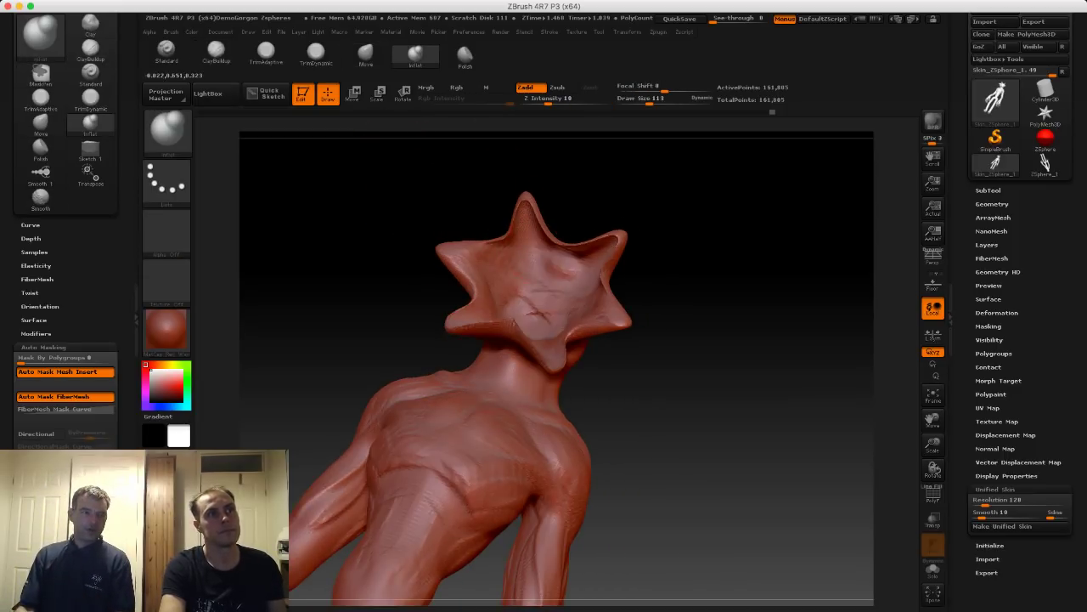
drag(568, 267, 558, 260)
drag(450, 207, 457, 264)
shift+drag(548, 252, 569, 260)
mouse_move(425, 264)
mouse_down()
mouse_move(422, 223)
mouse_move(409, 216)
mouse_move(411, 259)
mouse_up()
mouse_move(568, 258)
mouse_down()
mouse_move(553, 252)
mouse_move(566, 250)
mouse_up()
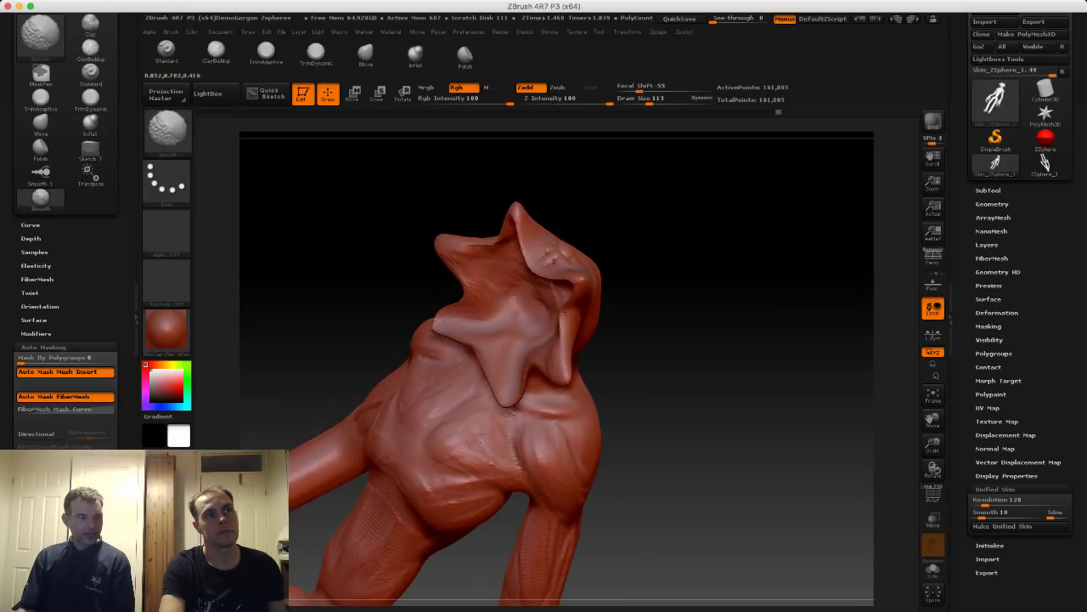
Even out the crown behind the upper petals, remesh the model with DynaMesh, and smooth the top of the head.
drag(650, 245, 759, 237)
drag(569, 254, 562, 247)
mouse_move(685, 237)
ctrl+mouse_down()
mouse_move(660, 230)
mouse_move(586, 273)
ctrl+mouse_up()
drag(693, 273, 712, 238)
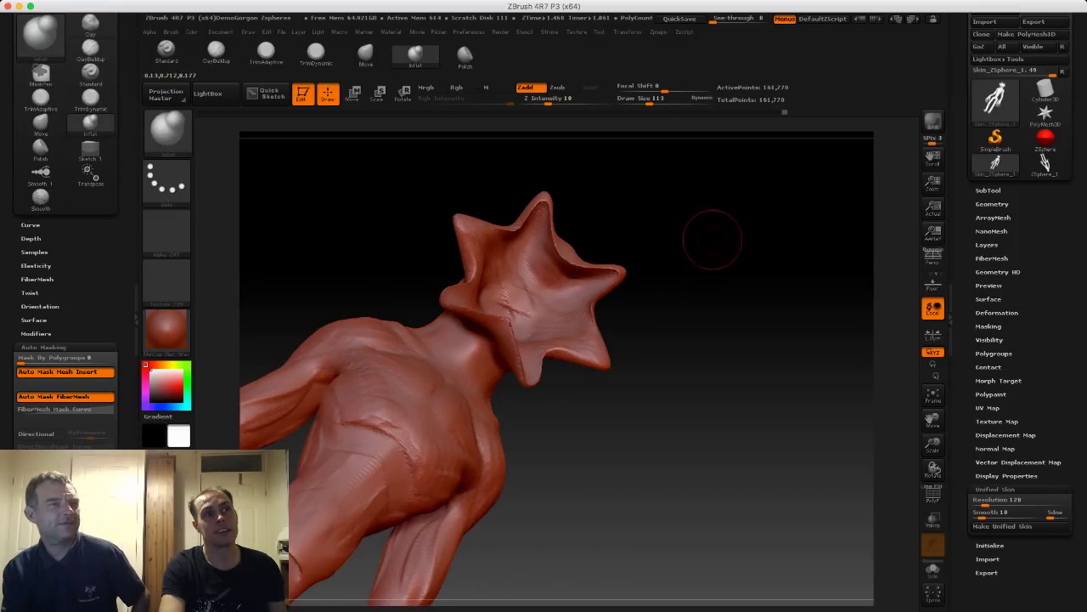
shift+drag(563, 273, 568, 235)
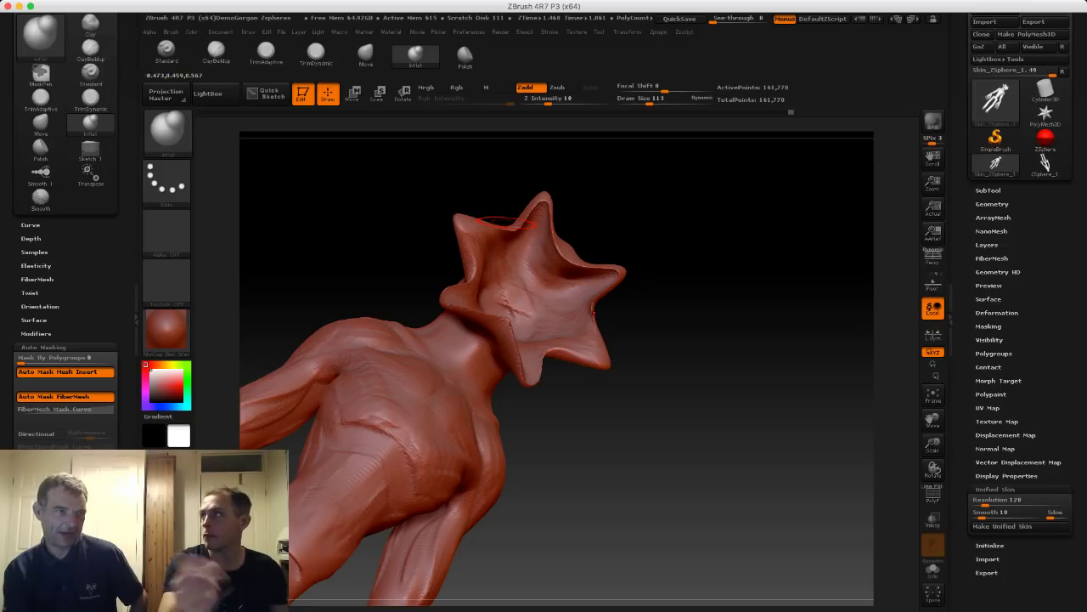
drag(413, 192, 374, 214)
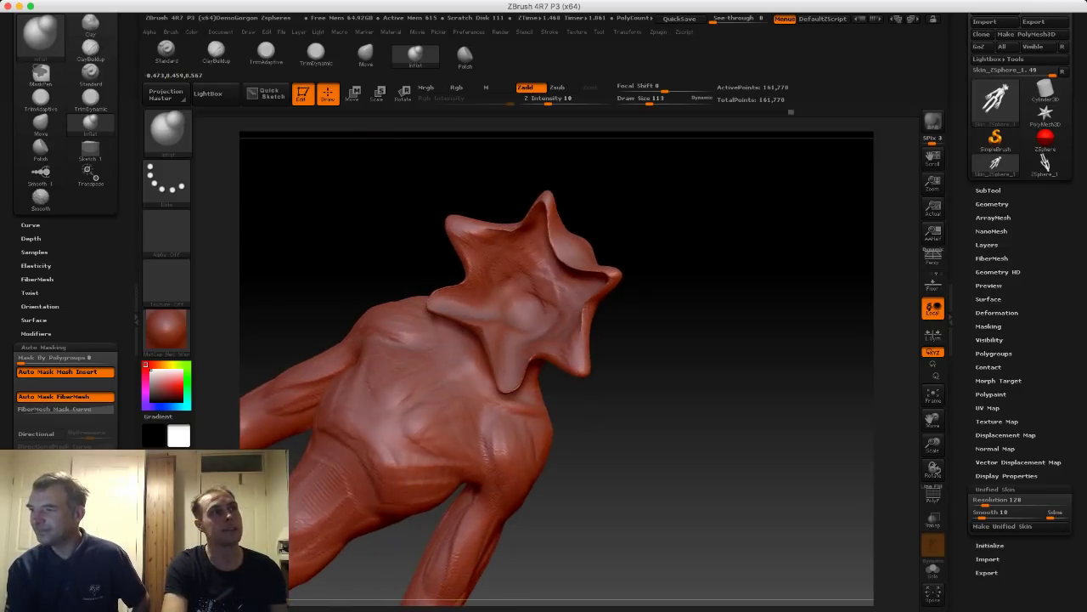
Build up the outer surface and rim of the lower side petals with the ClayBuildup brush.
click(216, 54)
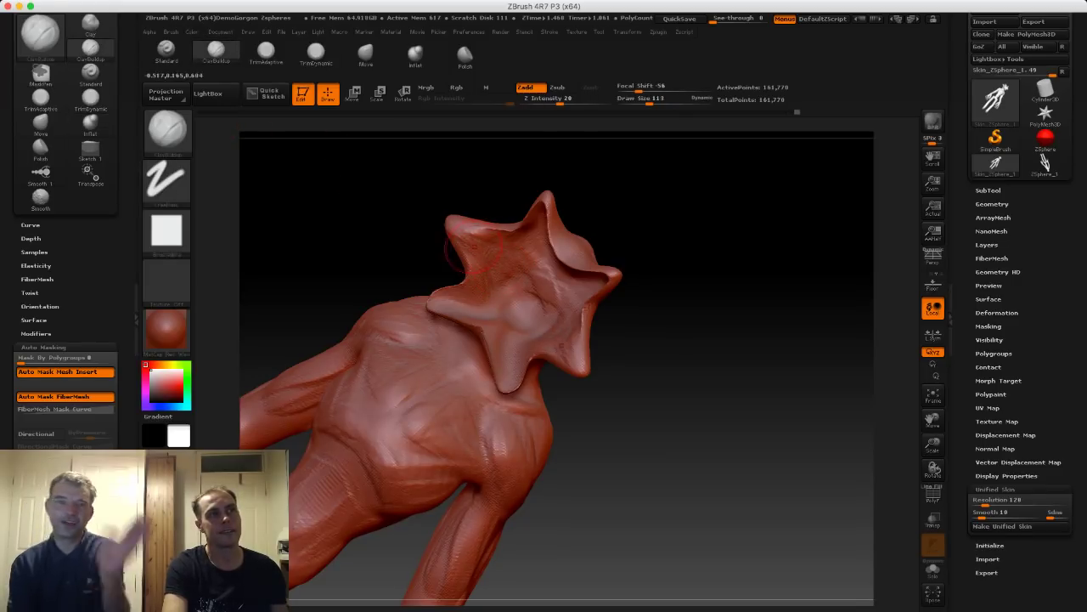
drag(409, 284, 441, 304)
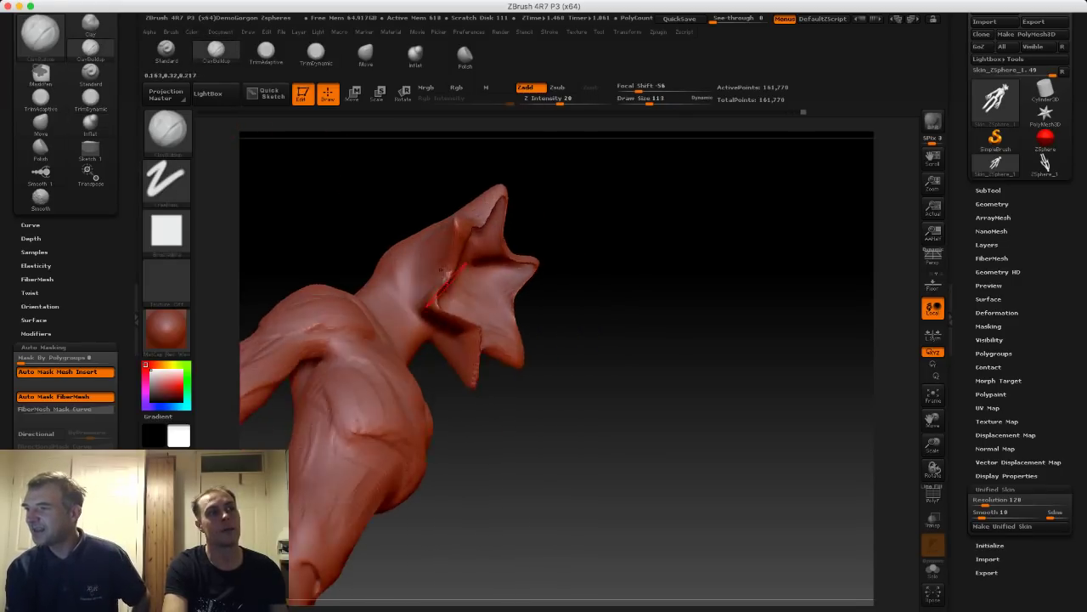
mouse_move(609, 291)
mouse_down()
mouse_move(614, 321)
mouse_move(632, 319)
mouse_up()
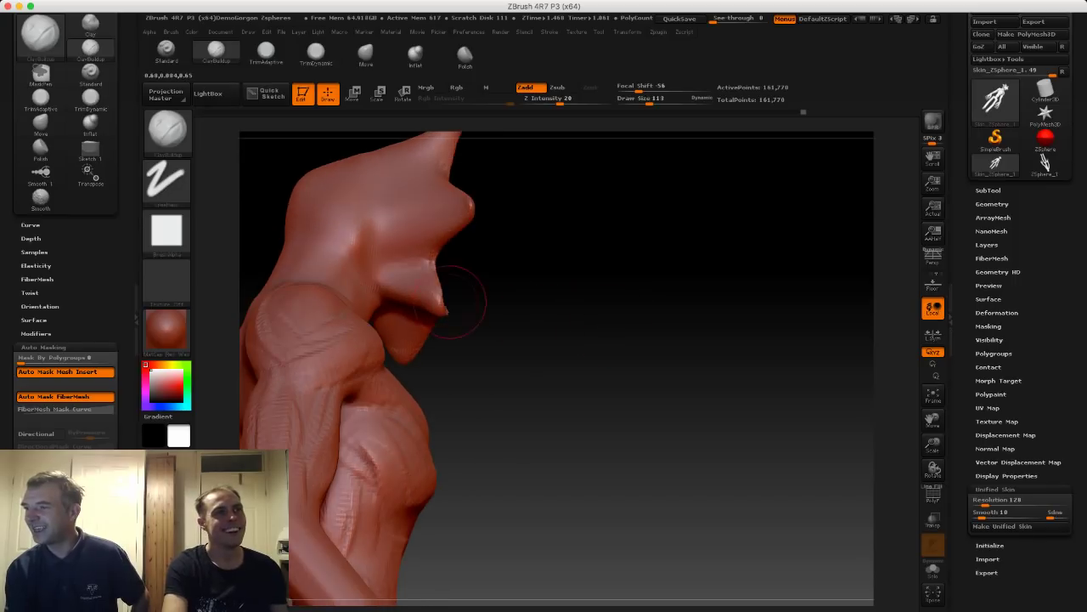
key(shift)
drag(525, 311, 498, 318)
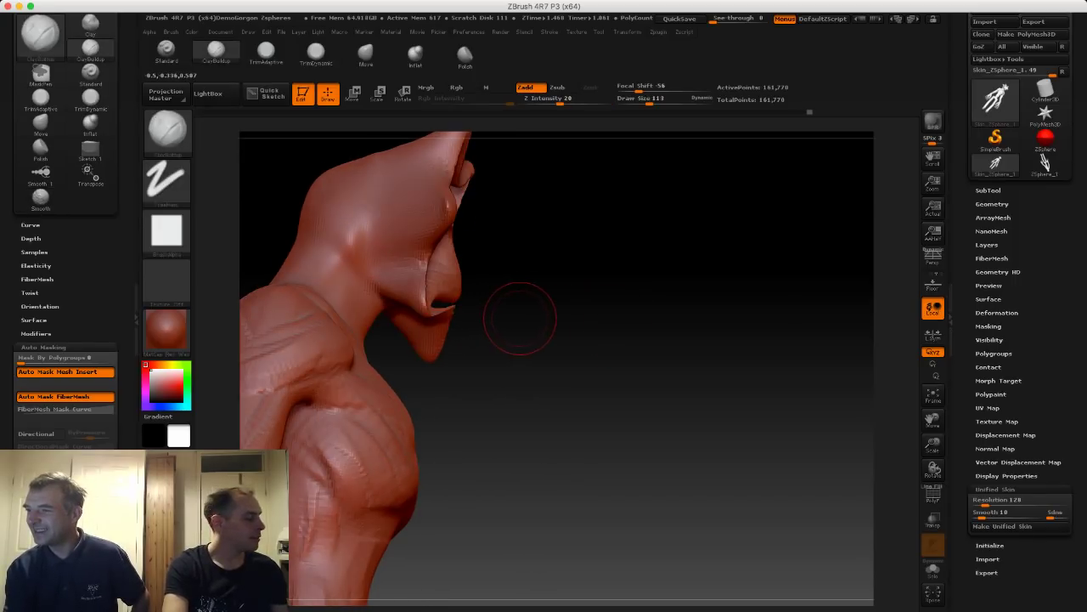
drag(620, 332, 503, 309)
drag(334, 241, 388, 304)
mouse_move(388, 304)
alt+mouse_down()
mouse_move(426, 291)
mouse_move(417, 272)
alt+mouse_up()
drag(347, 249, 425, 265)
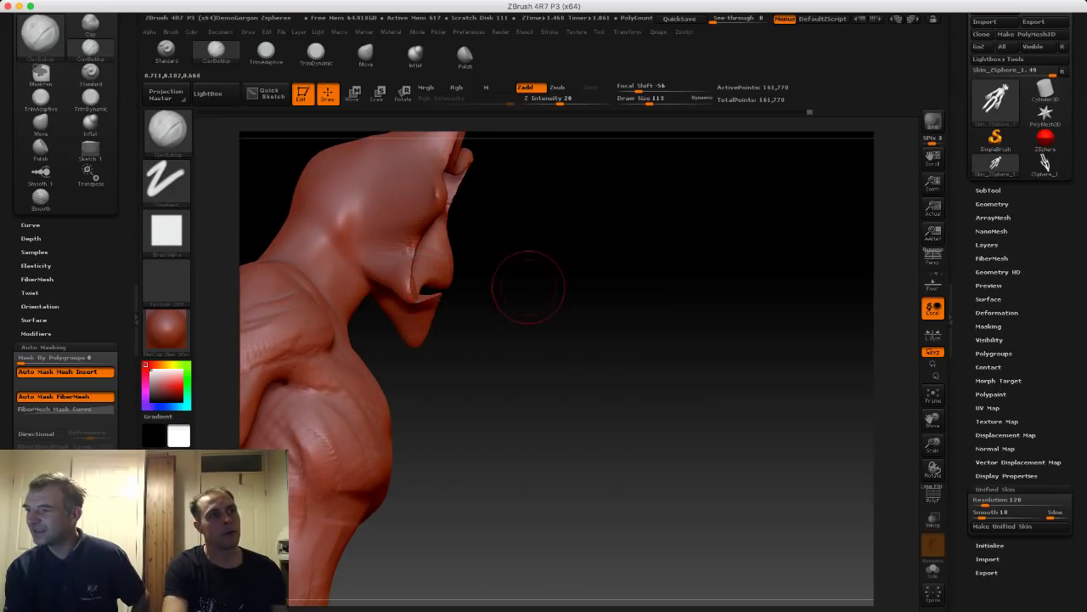
Smooth the lower inside of the mouth and layer ClayBuildup strokes across the two lower petals.
mouse_move(528, 287)
mouse_down()
mouse_move(409, 296)
mouse_move(413, 277)
mouse_up()
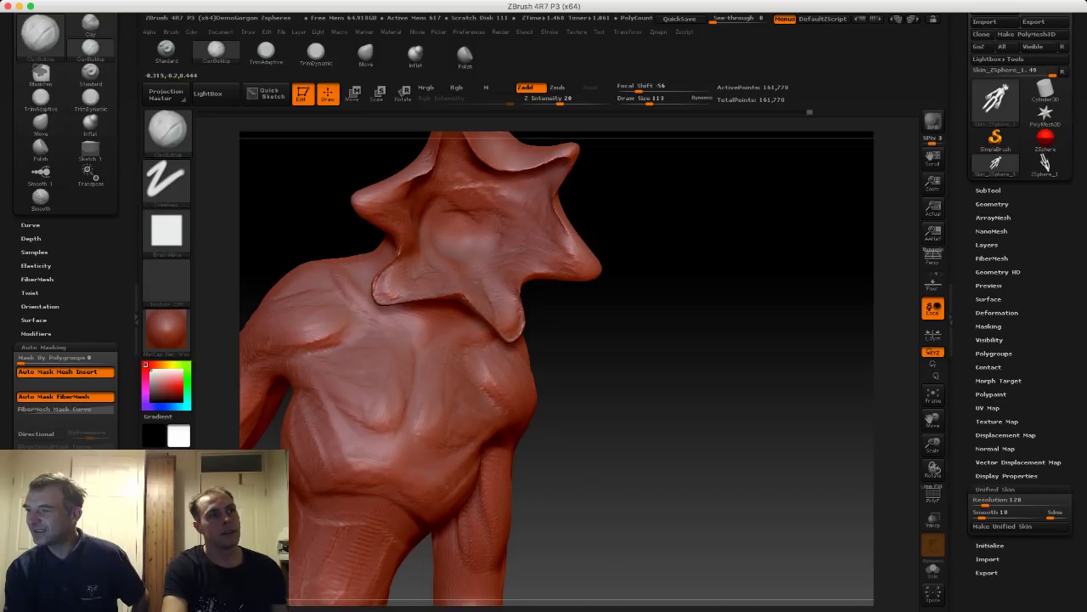
drag(314, 229, 326, 168)
shift+drag(459, 274, 469, 275)
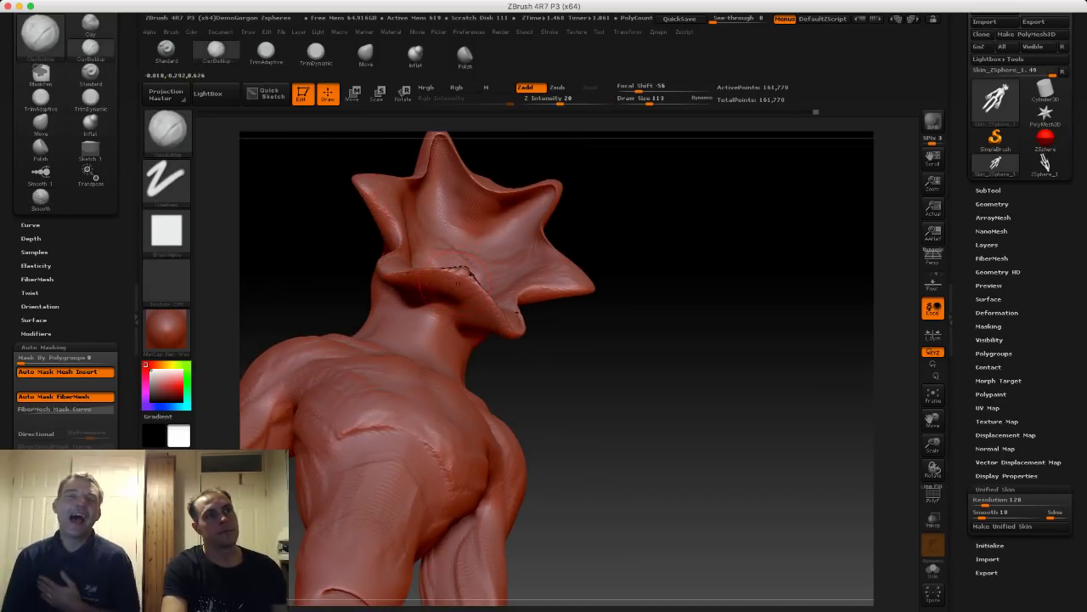
mouse_move(327, 187)
mouse_down()
mouse_move(374, 242)
mouse_move(475, 287)
mouse_move(466, 247)
mouse_move(414, 224)
mouse_up()
mouse_move(317, 218)
mouse_down()
mouse_move(383, 191)
mouse_move(395, 208)
mouse_up()
drag(435, 244, 441, 233)
drag(342, 190, 438, 208)
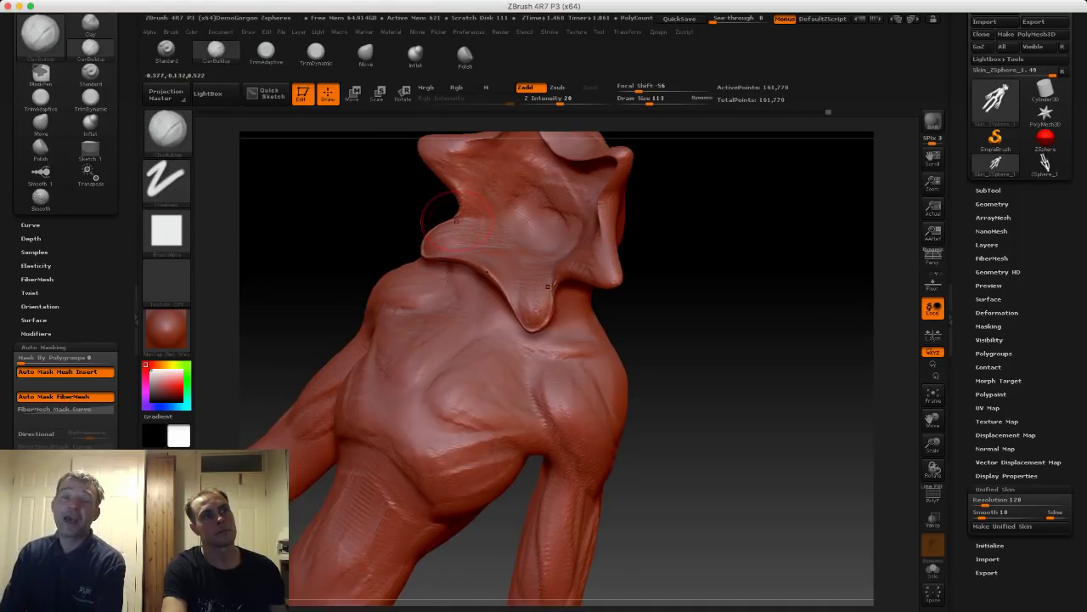
mouse_move(487, 271)
mouse_down()
mouse_move(486, 287)
mouse_move(458, 248)
mouse_up()
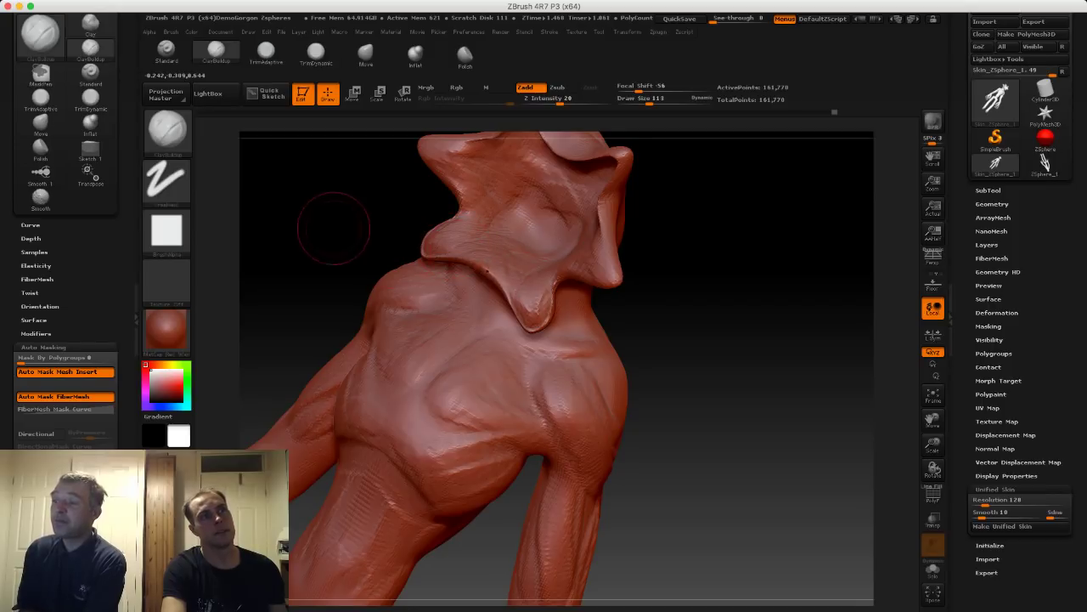
mouse_move(325, 229)
mouse_down()
mouse_move(339, 199)
mouse_move(364, 209)
mouse_move(374, 192)
mouse_move(360, 219)
mouse_up()
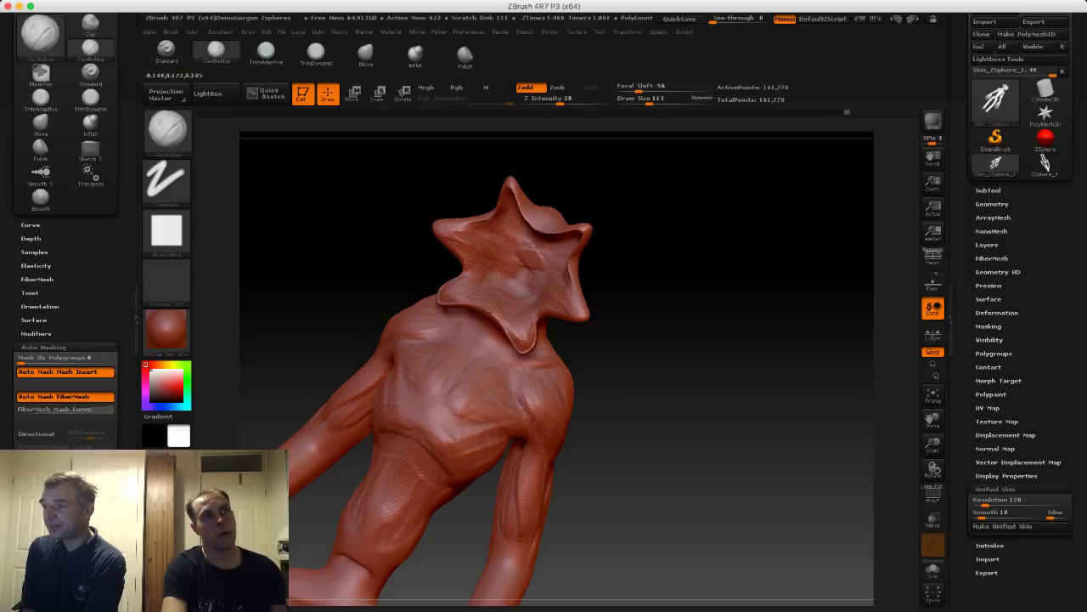
Extend the ClayBuildup strokes along the inside of the upper and side petals, following each petal toward its tip.
drag(390, 208, 527, 233)
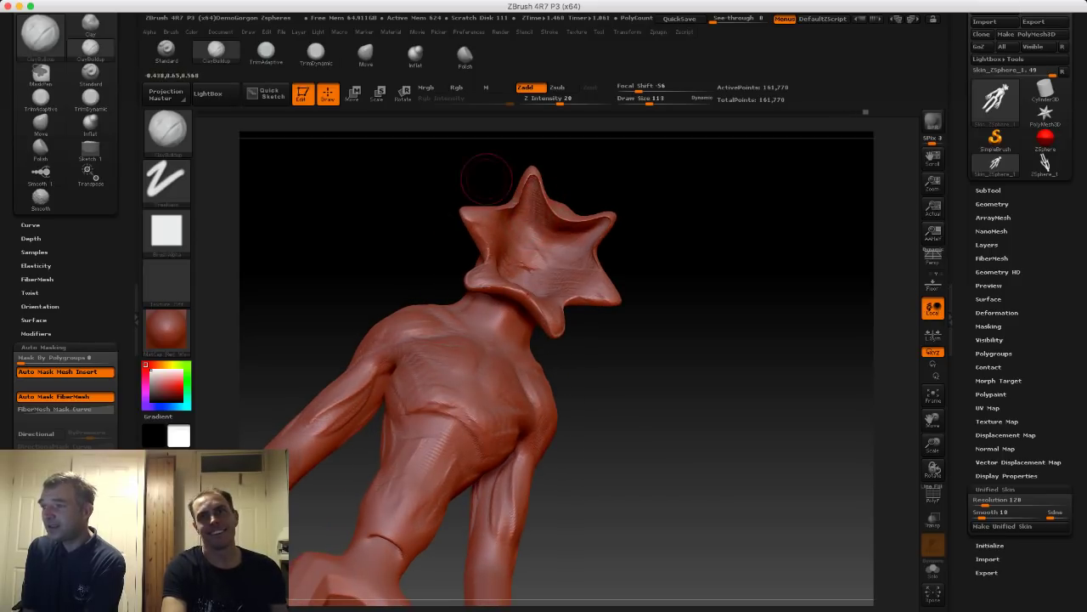
drag(487, 178, 415, 204)
key(shift)
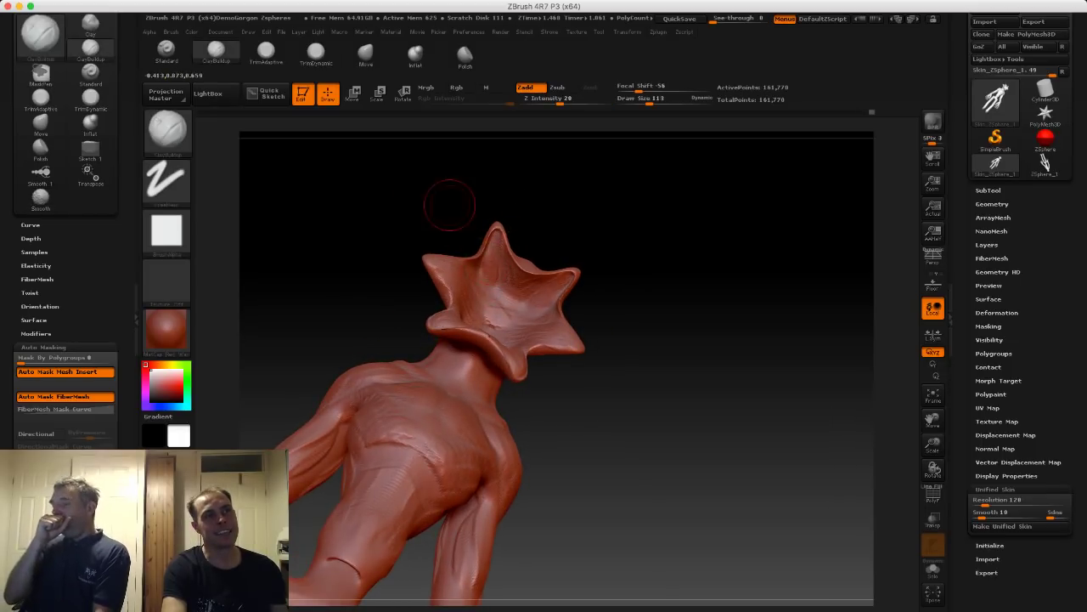
mouse_move(449, 206)
mouse_down()
mouse_move(421, 233)
mouse_move(450, 237)
mouse_move(338, 231)
mouse_up()
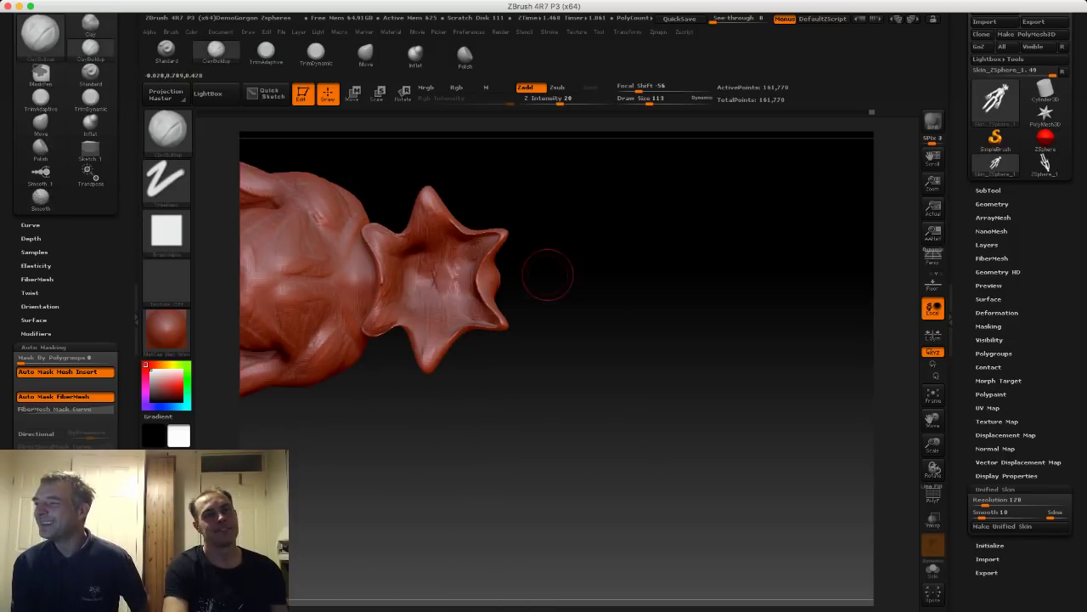
mouse_move(547, 275)
mouse_down()
mouse_move(544, 316)
mouse_move(518, 365)
mouse_move(450, 357)
mouse_move(519, 353)
mouse_up()
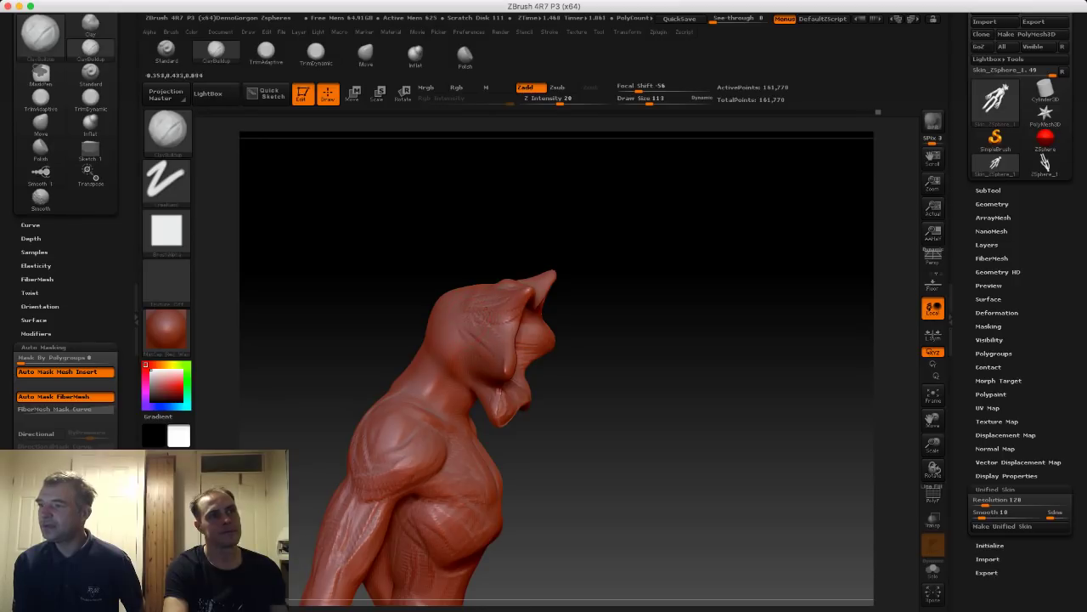
Add ClayBuildup ridges along the outside of the petals and the side of the head.
mouse_move(386, 318)
mouse_down()
mouse_move(391, 292)
mouse_move(408, 291)
mouse_up()
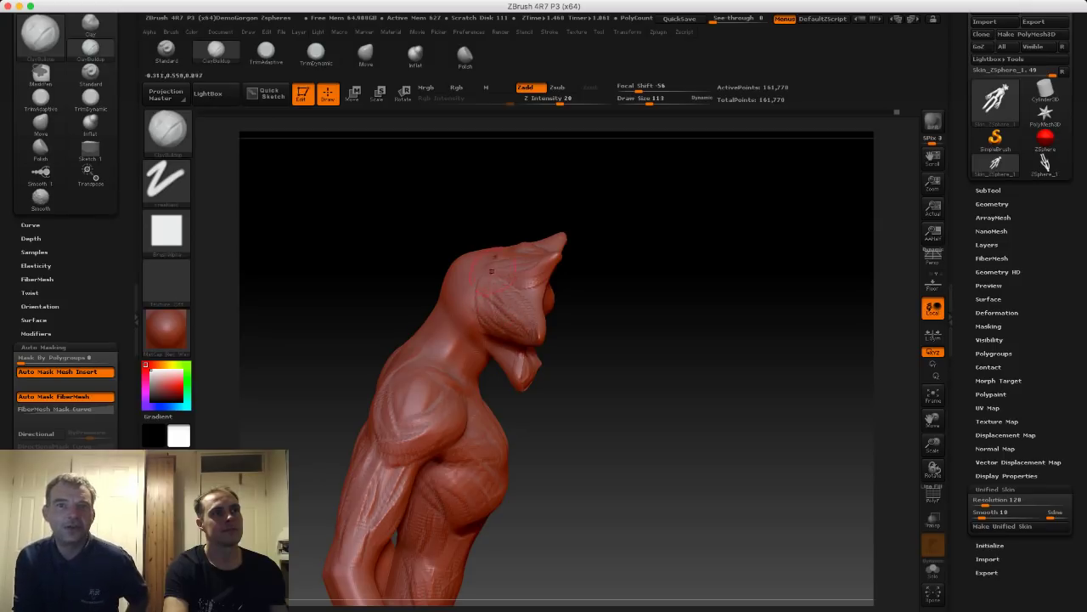
drag(450, 204, 465, 271)
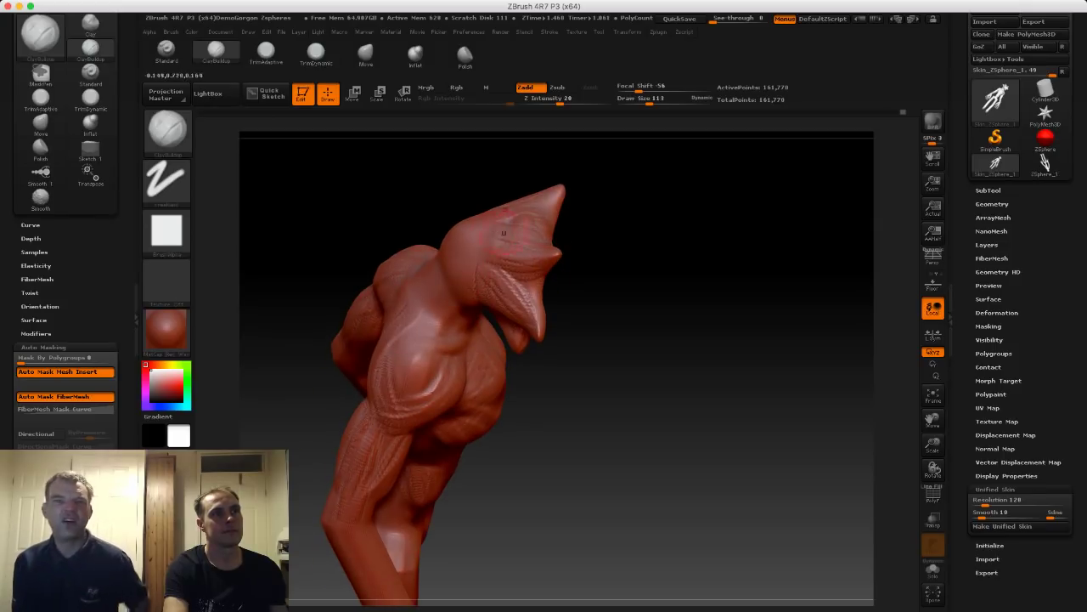
drag(538, 250, 490, 256)
Refine and smooth the inner surface of the petals at draw size 56.
mouse_move(435, 204)
mouse_down()
mouse_move(353, 199)
mouse_move(342, 180)
mouse_move(377, 235)
mouse_up()
alt+drag(365, 196, 372, 250)
key(s)
drag(484, 244, 523, 187)
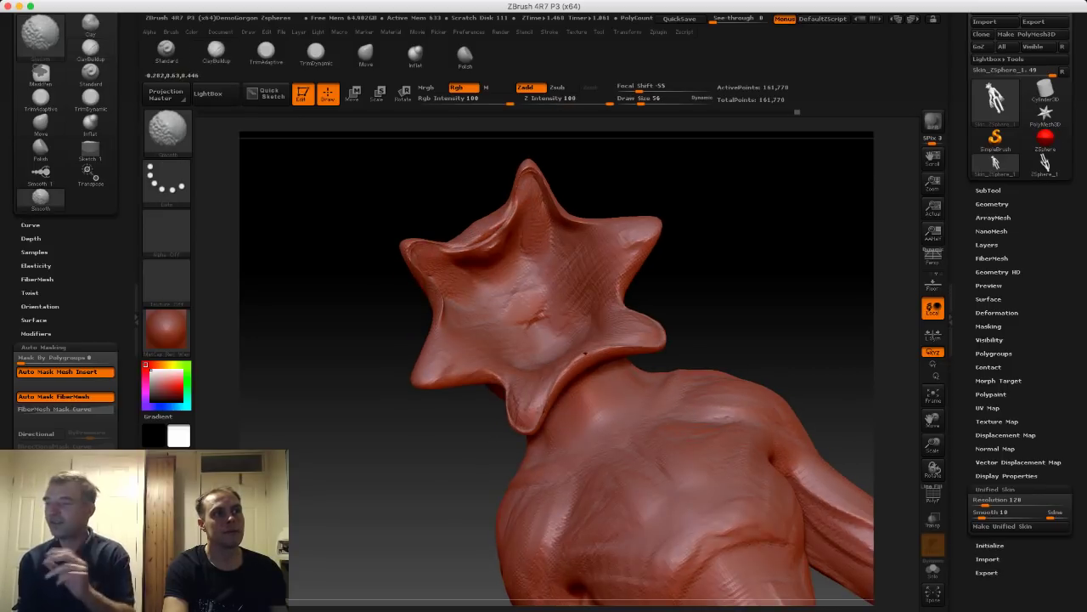
Smooth the inside of the upper petals and ready the Inflate brush at draw size 126.
shift+drag(459, 247, 508, 216)
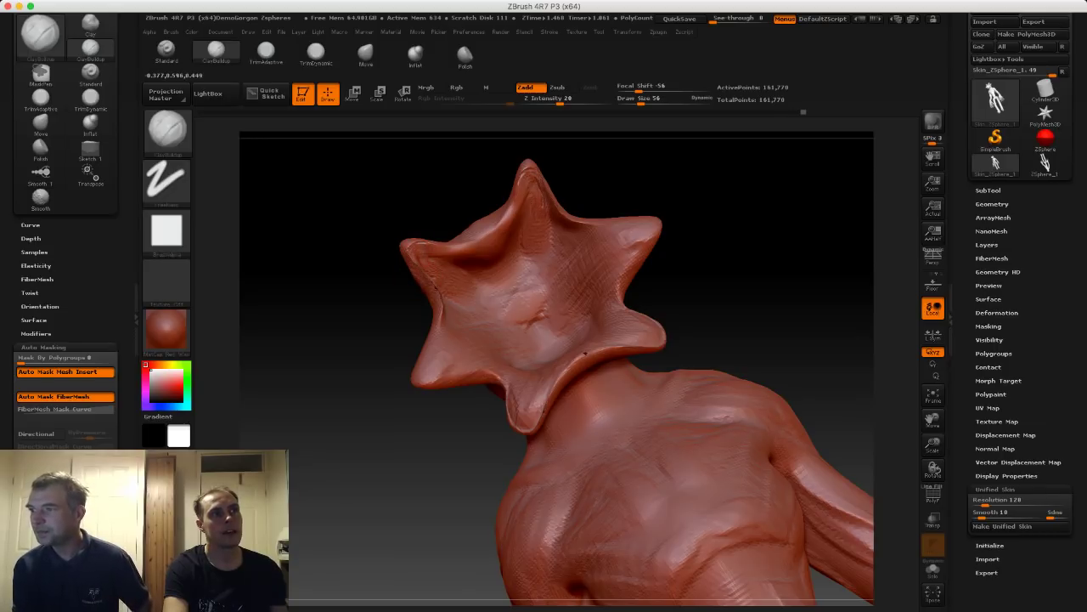
mouse_move(374, 275)
mouse_down()
mouse_move(371, 303)
mouse_move(331, 291)
mouse_up()
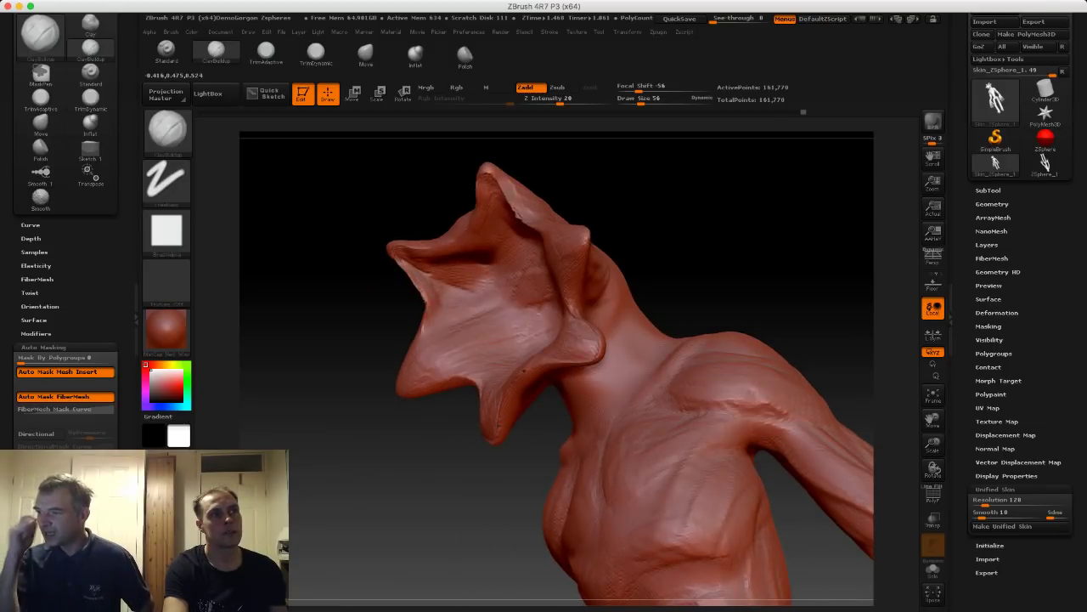
drag(400, 299, 469, 290)
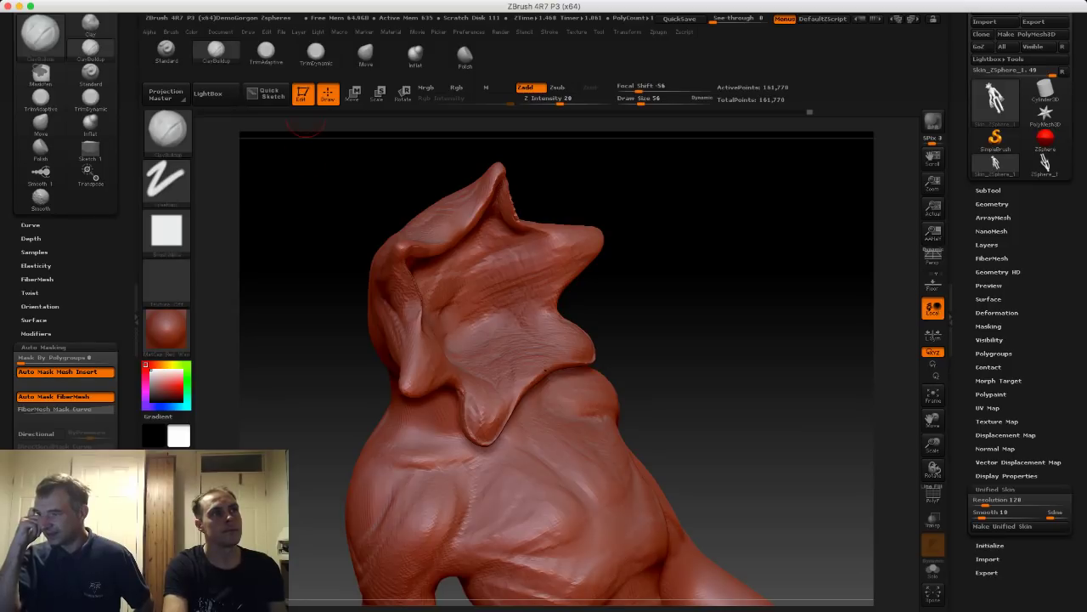
click(415, 56)
key(s)
drag(399, 299, 411, 302)
drag(326, 266, 288, 265)
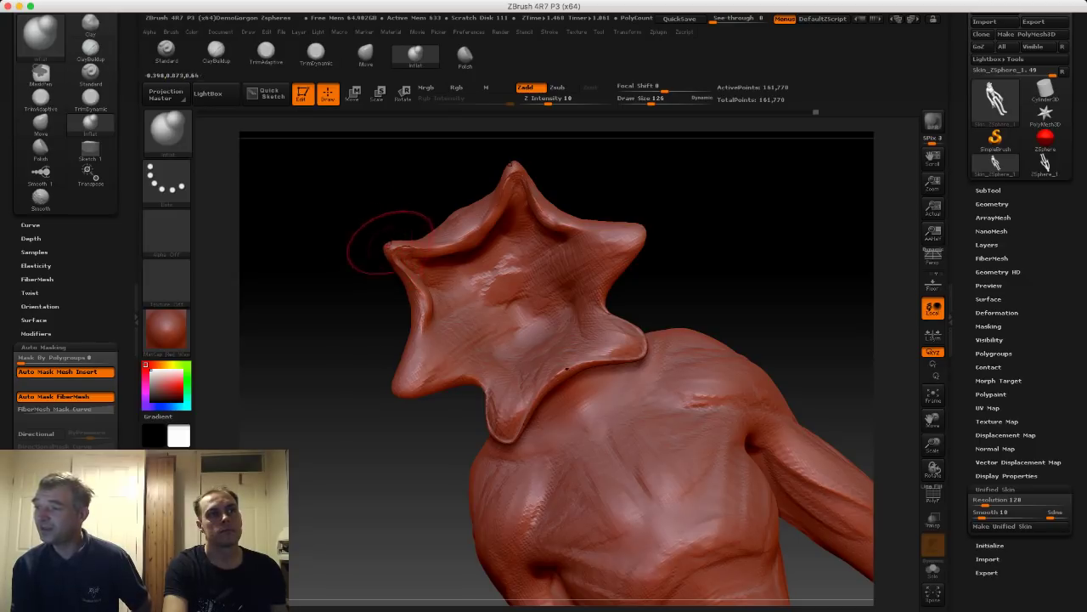
shift+drag(329, 212, 371, 208)
Reshape the side and upper petals into rounder, curled lobes using the Move brush at draw size 140.
click(365, 56)
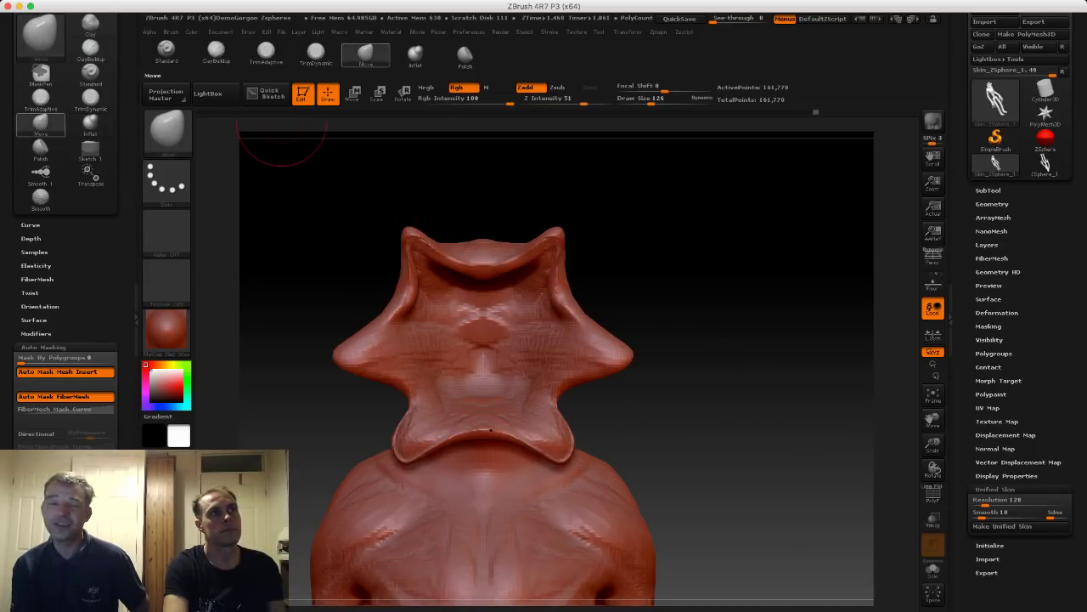
mouse_move(584, 308)
mouse_down()
mouse_move(549, 310)
mouse_move(590, 298)
mouse_move(559, 299)
mouse_move(624, 311)
mouse_move(614, 321)
mouse_move(560, 315)
mouse_up()
key(s)
drag(470, 237, 502, 250)
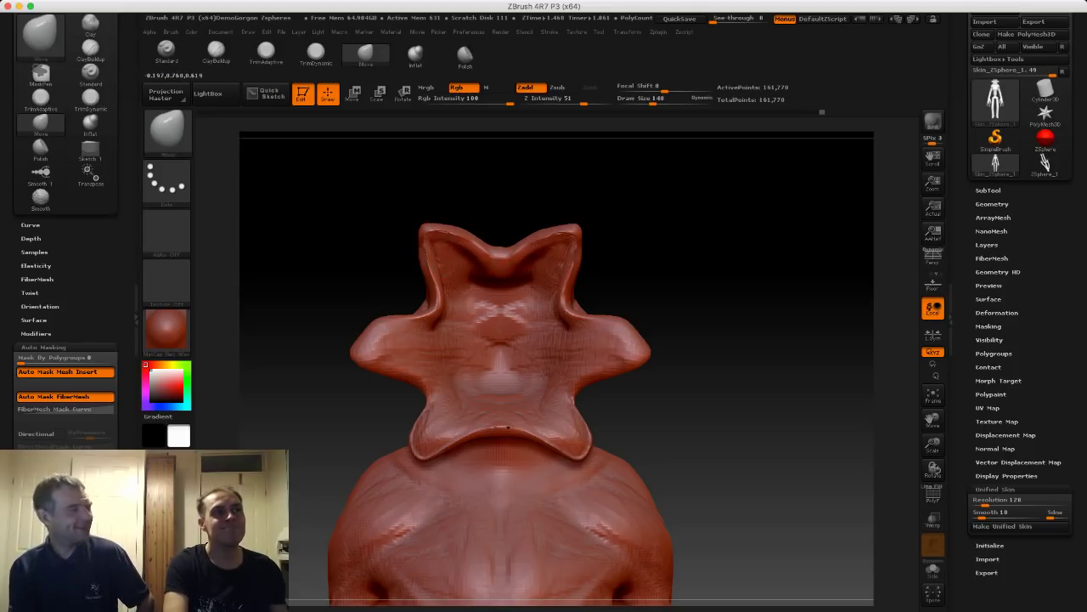
drag(465, 245, 450, 233)
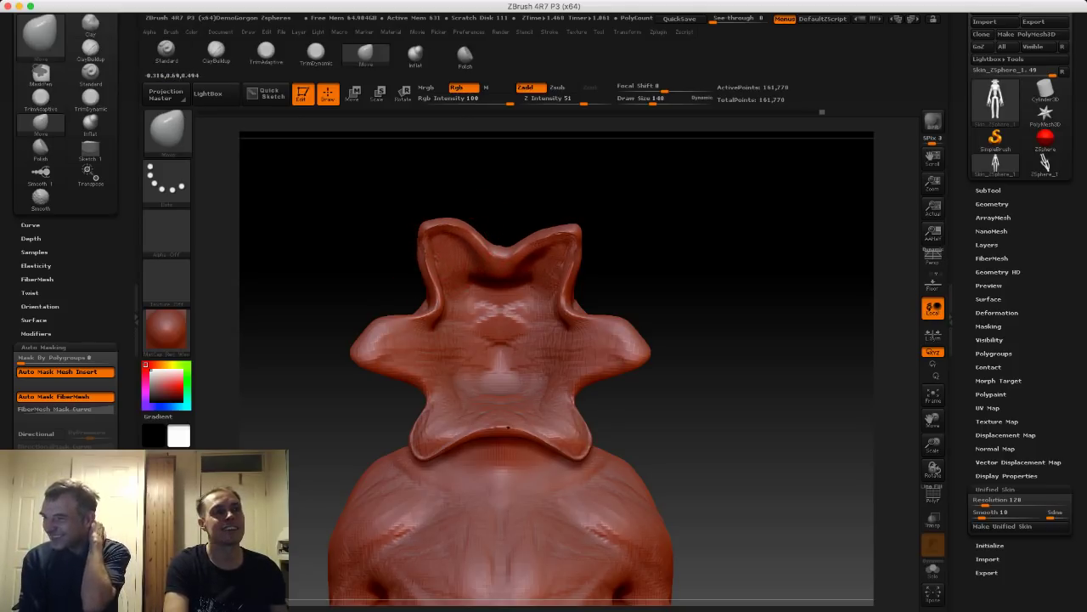
Pull the upper-left petal tip forward in profile and smooth the strokes on the outside of the head.
mouse_move(367, 229)
shift+mouse_down()
mouse_move(454, 222)
mouse_move(413, 233)
mouse_move(428, 241)
shift+mouse_up()
drag(423, 283, 414, 289)
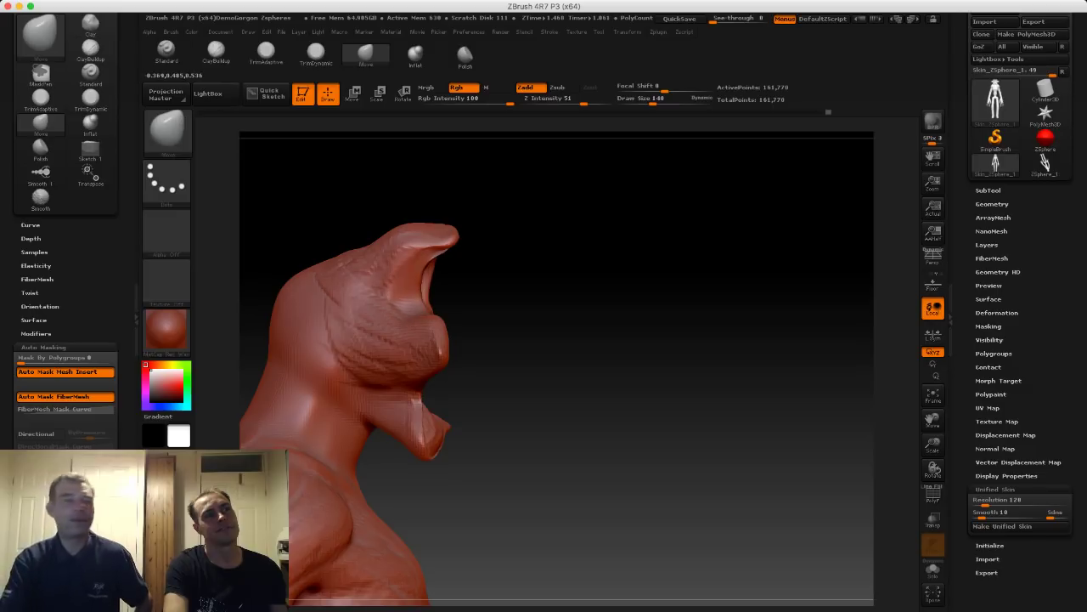
drag(437, 245, 462, 241)
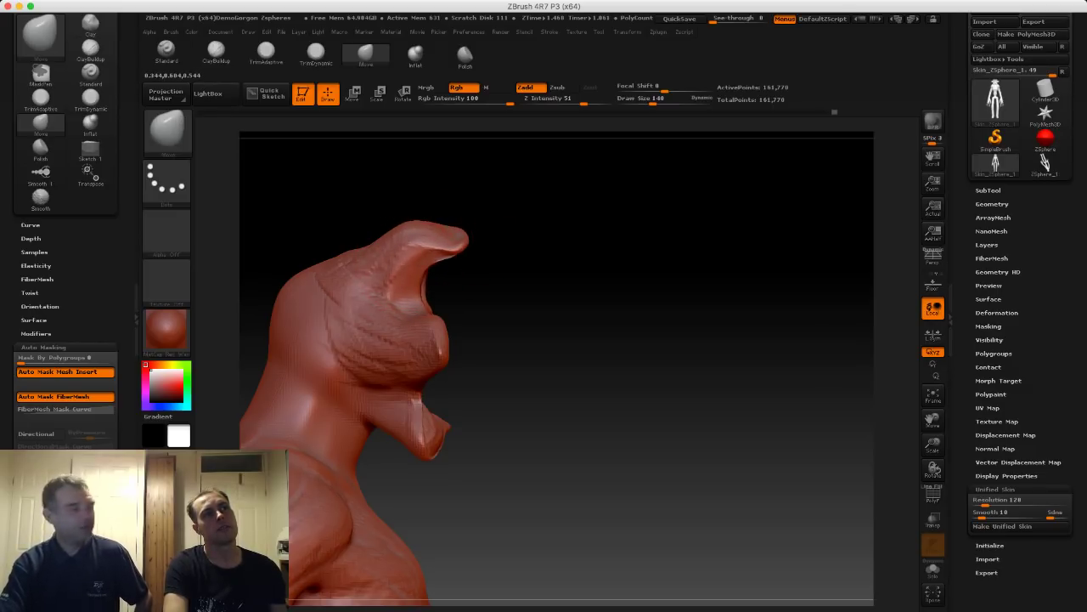
drag(428, 283, 391, 297)
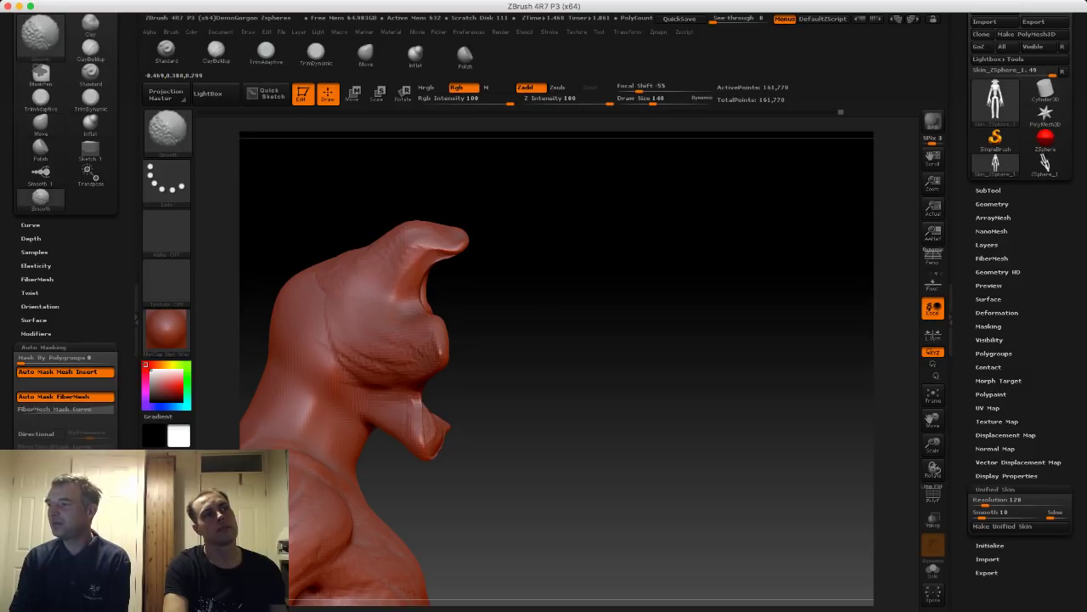
alt+drag(510, 340, 508, 315)
drag(508, 314, 399, 293)
mouse_move(356, 230)
mouse_down()
mouse_move(450, 251)
mouse_move(436, 291)
mouse_up()
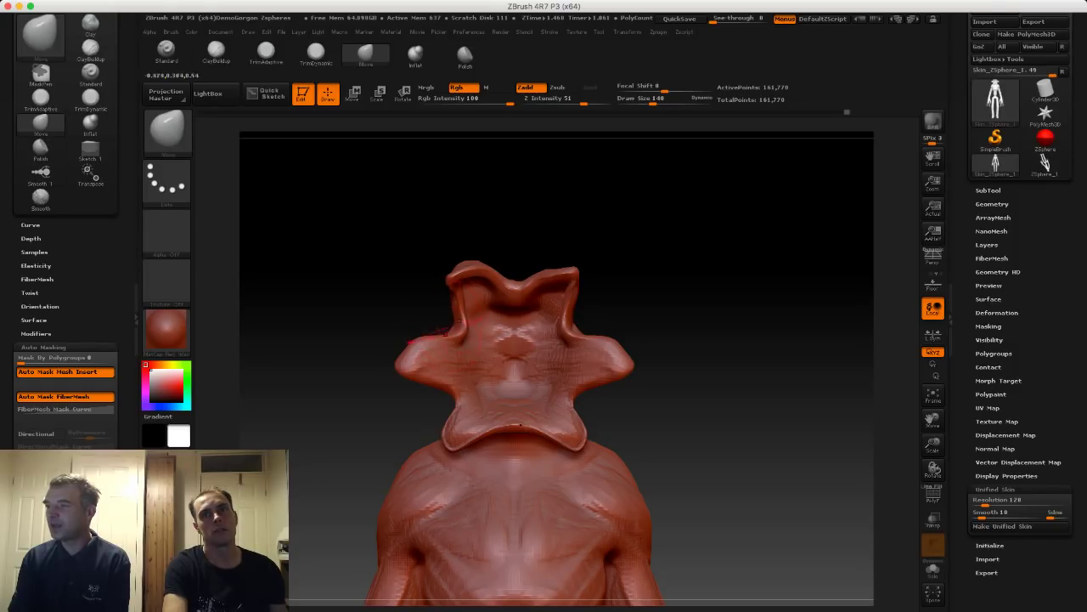
Raise the left side petal with the Move brush and lower the web between the two upper petals at draw size 197.
drag(411, 351, 414, 340)
key(bracketright)
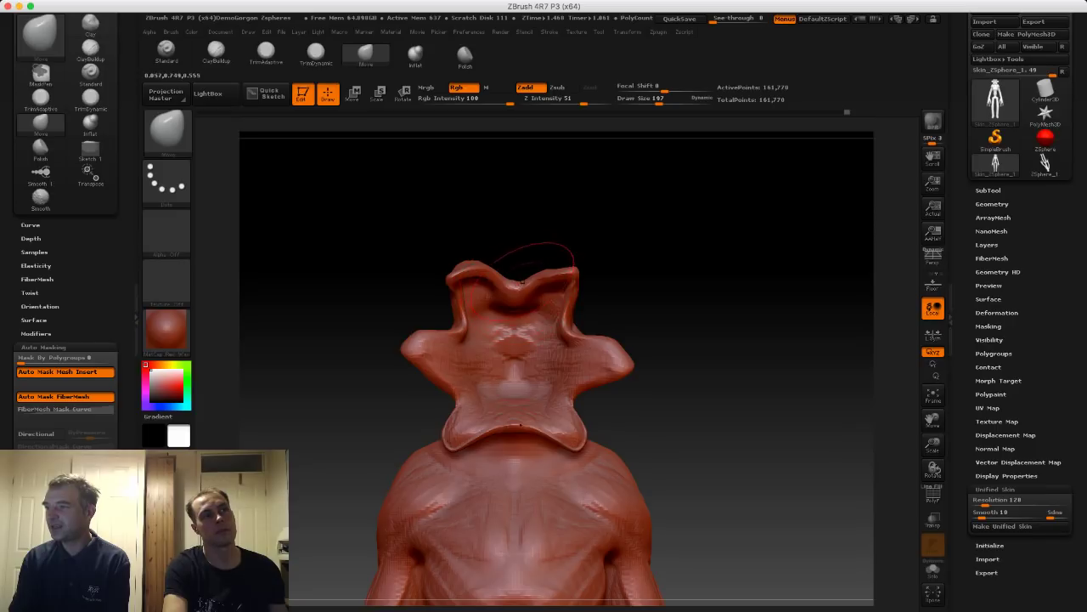
drag(522, 281, 511, 306)
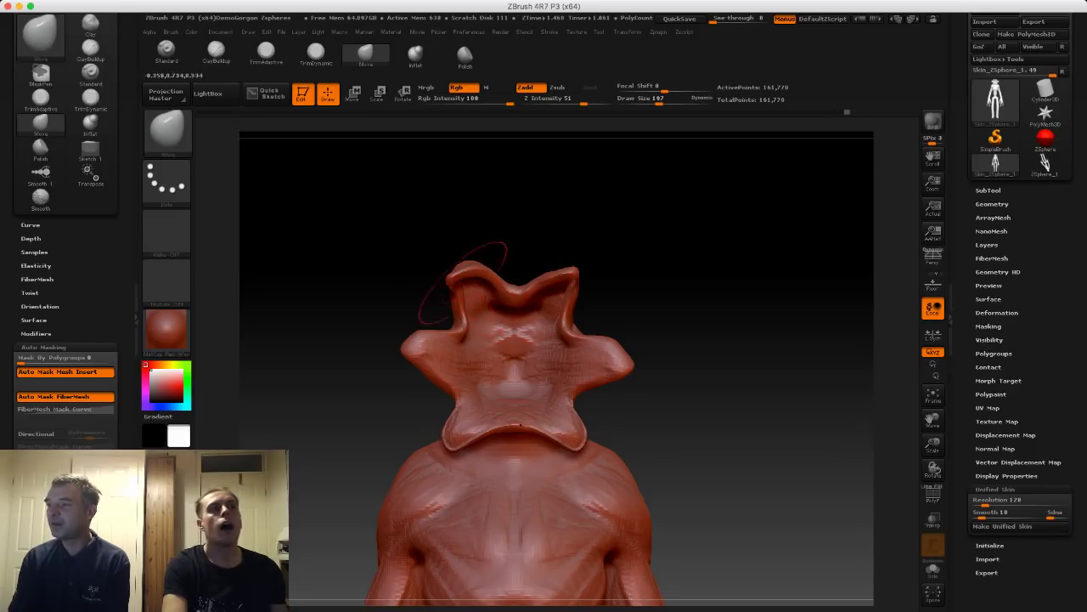
Round and push out the tip of the upper-left petal, checking its form from the side and back.
drag(473, 276, 466, 266)
mouse_move(373, 257)
mouse_down()
mouse_move(518, 260)
mouse_move(587, 325)
mouse_move(536, 333)
mouse_up()
mouse_move(478, 294)
mouse_down()
mouse_move(490, 291)
mouse_move(463, 273)
mouse_up()
drag(587, 267, 476, 257)
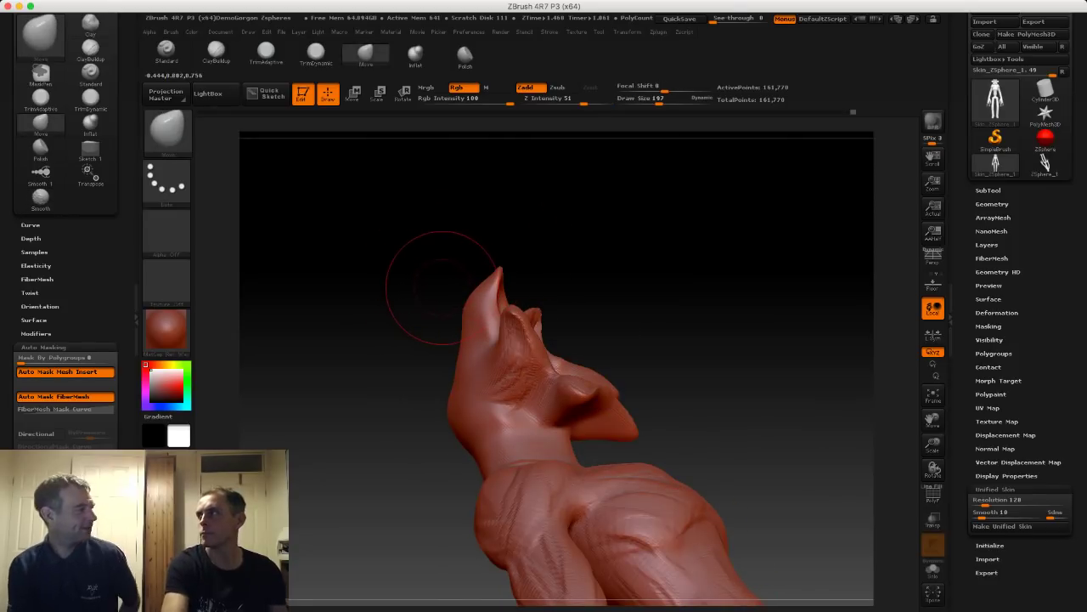
mouse_move(336, 268)
mouse_down()
mouse_move(369, 243)
mouse_move(340, 286)
mouse_move(376, 267)
mouse_up()
mouse_move(440, 294)
mouse_down()
mouse_move(511, 277)
mouse_move(519, 291)
mouse_up()
mouse_move(408, 270)
mouse_down()
mouse_move(488, 276)
mouse_move(527, 294)
mouse_move(513, 284)
mouse_move(524, 296)
mouse_move(483, 293)
mouse_up()
Lift and curl the tip of the upper-right petal with the Move brush at draw size 145.
key(s)
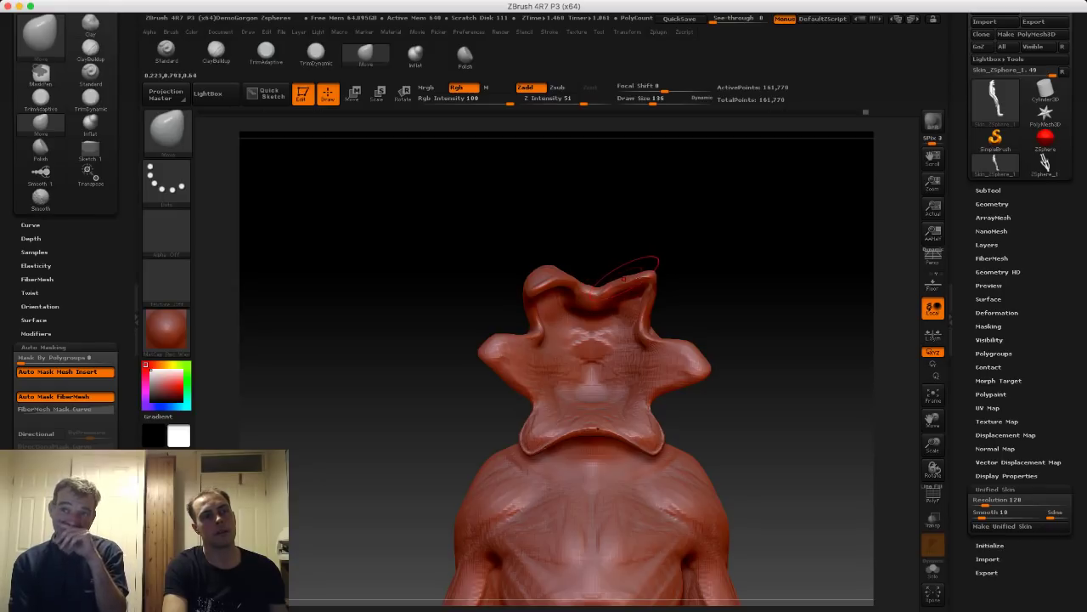
key(s)
drag(627, 282, 609, 274)
mouse_move(645, 302)
mouse_down()
mouse_move(592, 292)
mouse_move(577, 310)
mouse_up()
key(s)
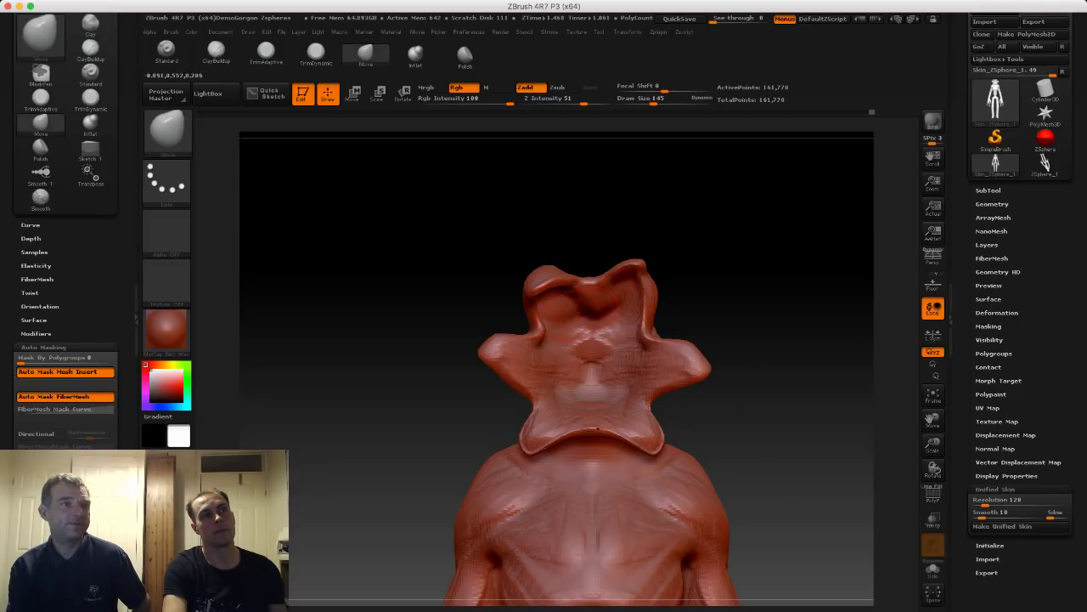
mouse_move(441, 276)
mouse_down()
mouse_move(569, 276)
mouse_move(515, 271)
mouse_up()
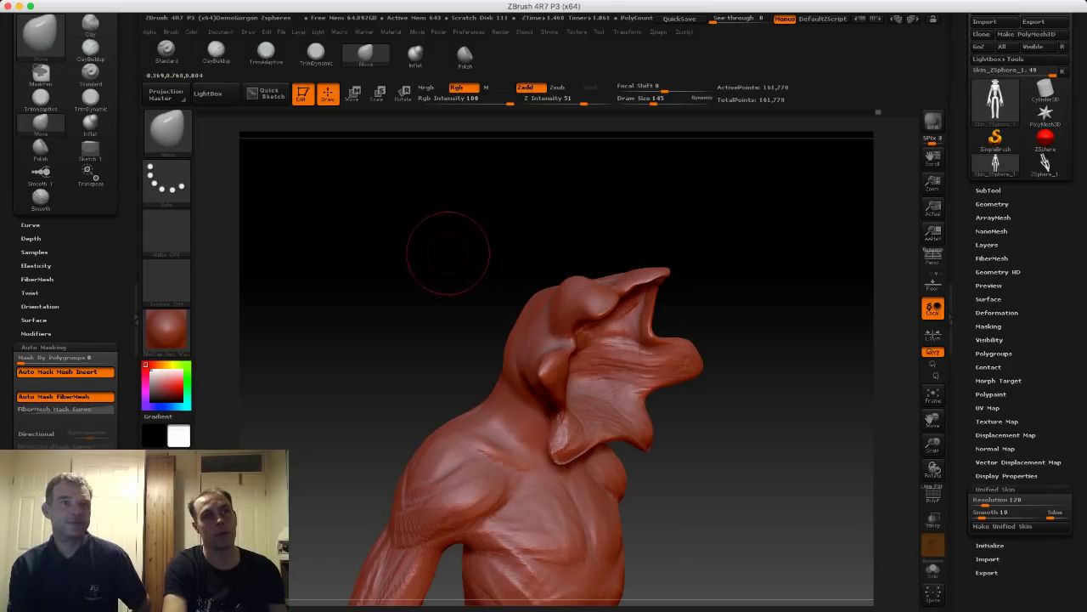
mouse_move(449, 253)
mouse_down()
mouse_move(399, 270)
mouse_move(450, 348)
mouse_move(440, 251)
mouse_move(437, 342)
mouse_up()
drag(337, 221, 342, 144)
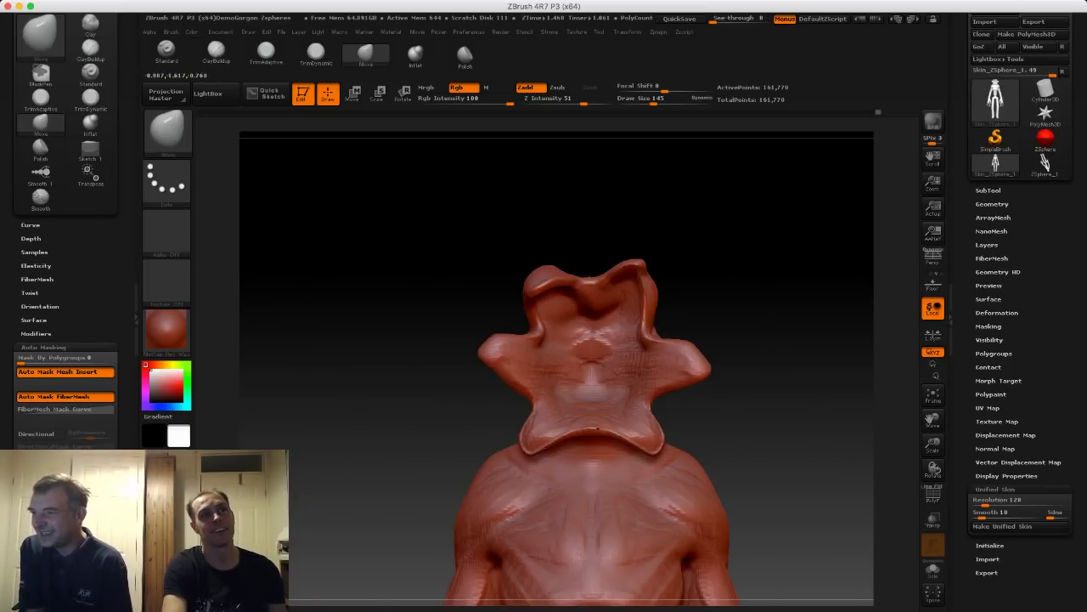
Curl the right side petal's tip and pull it forward in profile using the Move brush at draw size 105.
key(s)
mouse_move(655, 361)
mouse_down()
mouse_move(692, 360)
mouse_move(677, 374)
mouse_move(702, 351)
mouse_up()
key(s)
mouse_move(685, 331)
mouse_down()
mouse_move(658, 309)
mouse_move(657, 284)
mouse_up()
key(s)
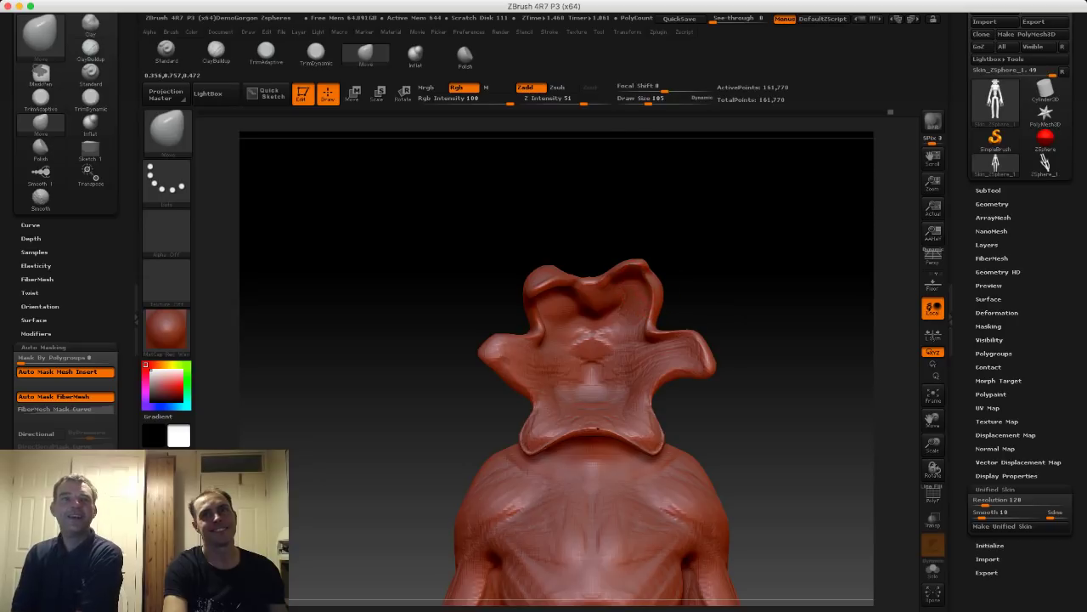
drag(560, 231, 437, 243)
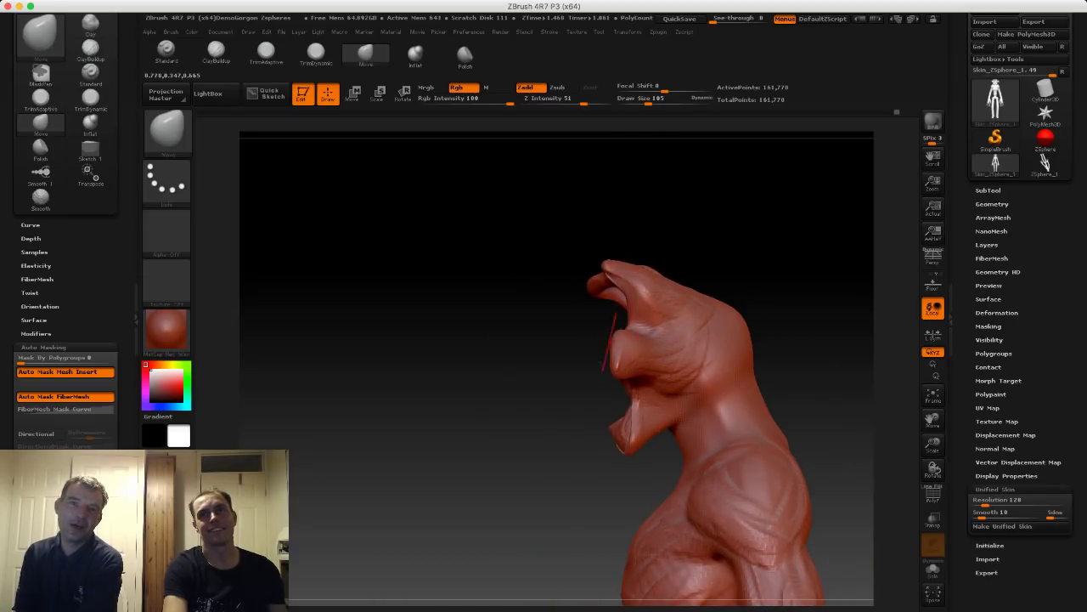
drag(616, 360, 593, 361)
Pull the left side petal forward in profile and enlarge the Move brush to draw size 160.
mouse_move(488, 353)
alt+mouse_down()
mouse_move(486, 295)
mouse_move(671, 298)
mouse_move(615, 297)
alt+mouse_up()
mouse_move(339, 182)
alt+mouse_down()
mouse_move(318, 250)
mouse_move(364, 221)
alt+mouse_up()
shift+drag(349, 260, 510, 263)
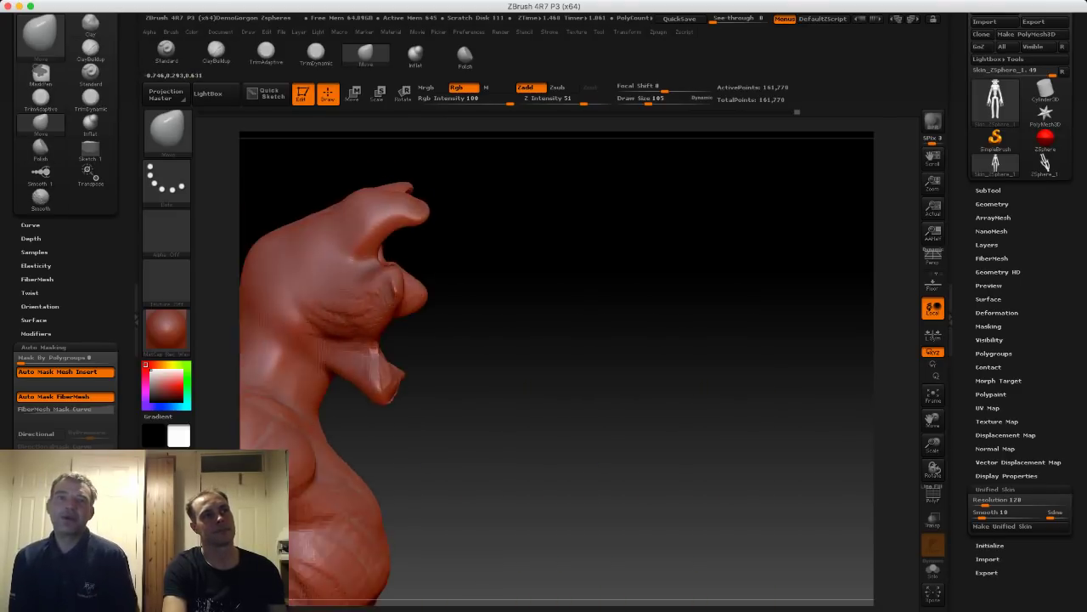
mouse_move(390, 286)
mouse_down()
mouse_move(433, 296)
mouse_move(410, 304)
mouse_move(422, 303)
mouse_up()
key(s)
key(s)
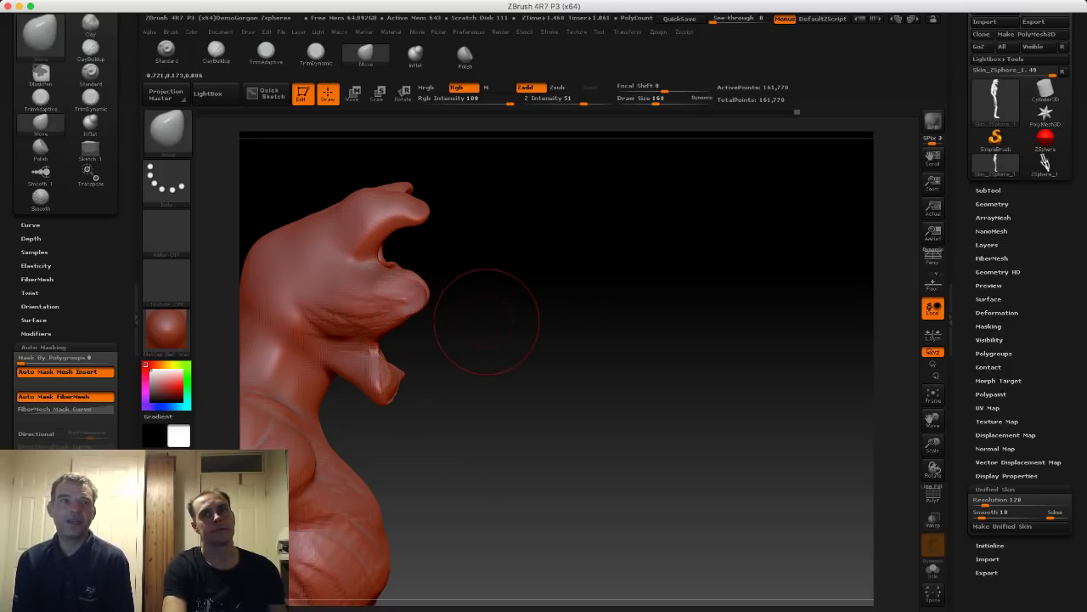
Pull the lower-left petal inward and reshape the left side petal's tip at draw size 160.
mouse_move(490, 338)
alt+mouse_down()
mouse_move(536, 317)
mouse_move(390, 314)
mouse_move(442, 277)
mouse_move(533, 282)
alt+mouse_up()
drag(416, 371, 434, 368)
drag(518, 356, 204, 330)
mouse_move(439, 342)
mouse_down()
mouse_move(423, 344)
mouse_move(552, 353)
mouse_move(491, 345)
mouse_move(535, 335)
mouse_up()
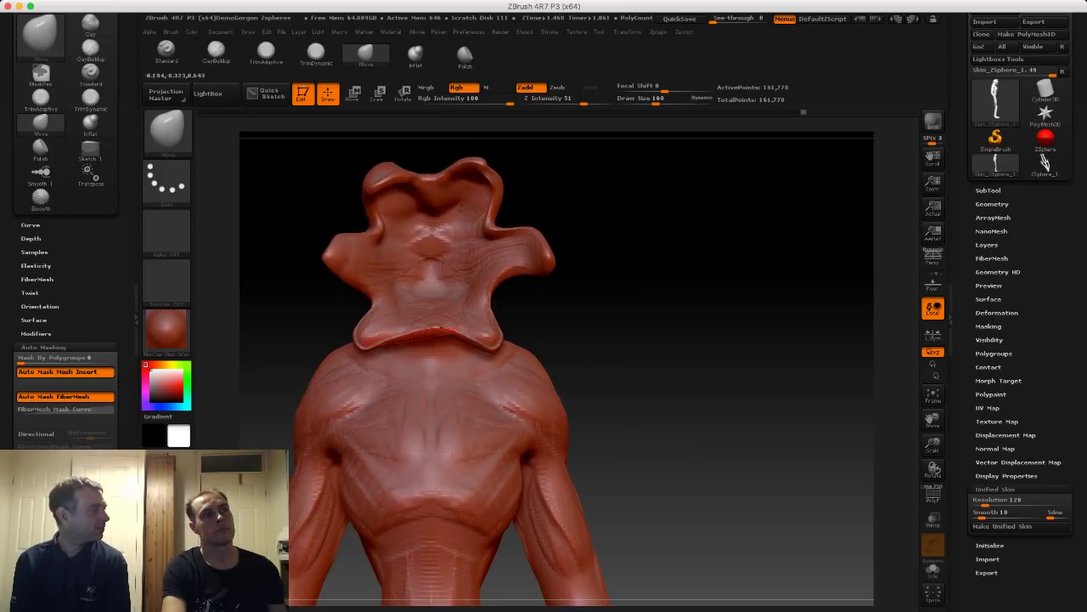
mouse_move(374, 337)
mouse_down()
mouse_move(392, 344)
mouse_move(379, 333)
mouse_up()
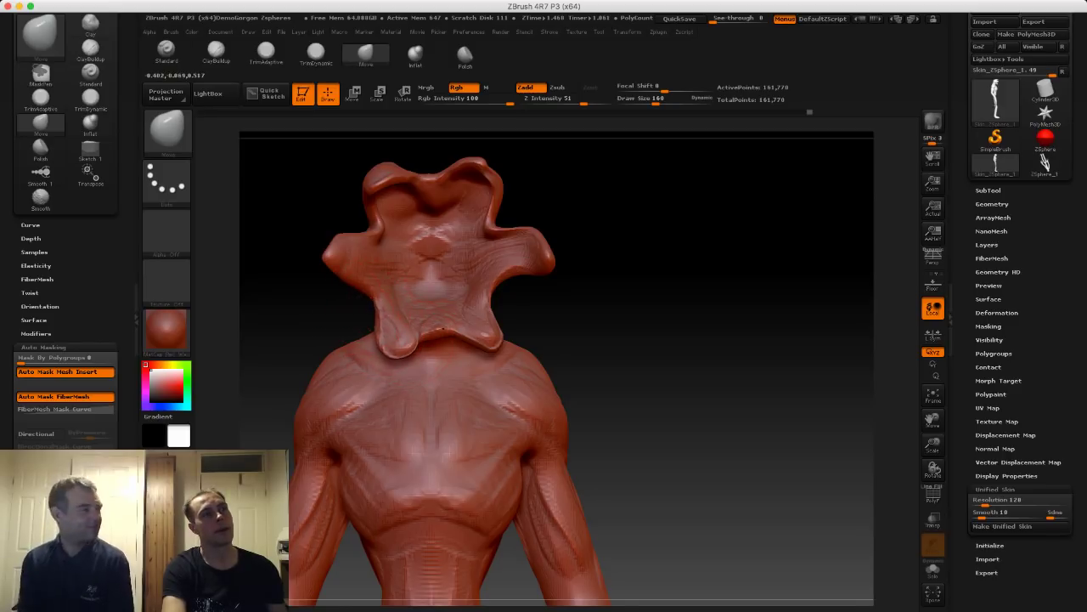
drag(329, 252, 326, 258)
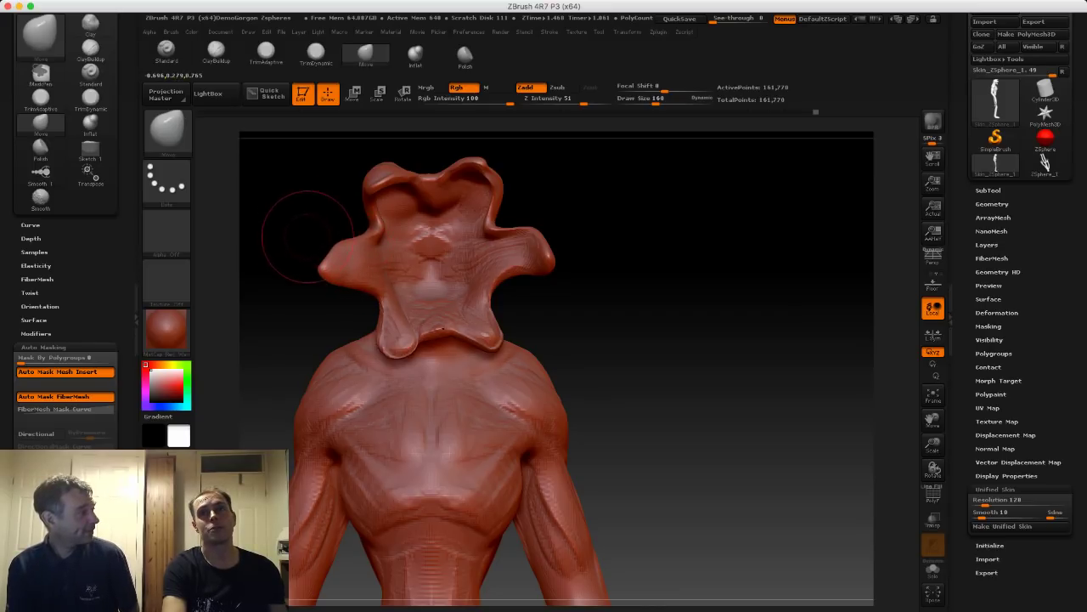
Mask the upper head and petals, soften the mask edge and invert it onto the body and lower petals.
mouse_move(296, 214)
alt+mouse_down()
mouse_move(293, 174)
mouse_move(467, 183)
mouse_move(294, 228)
mouse_move(291, 138)
alt+mouse_up()
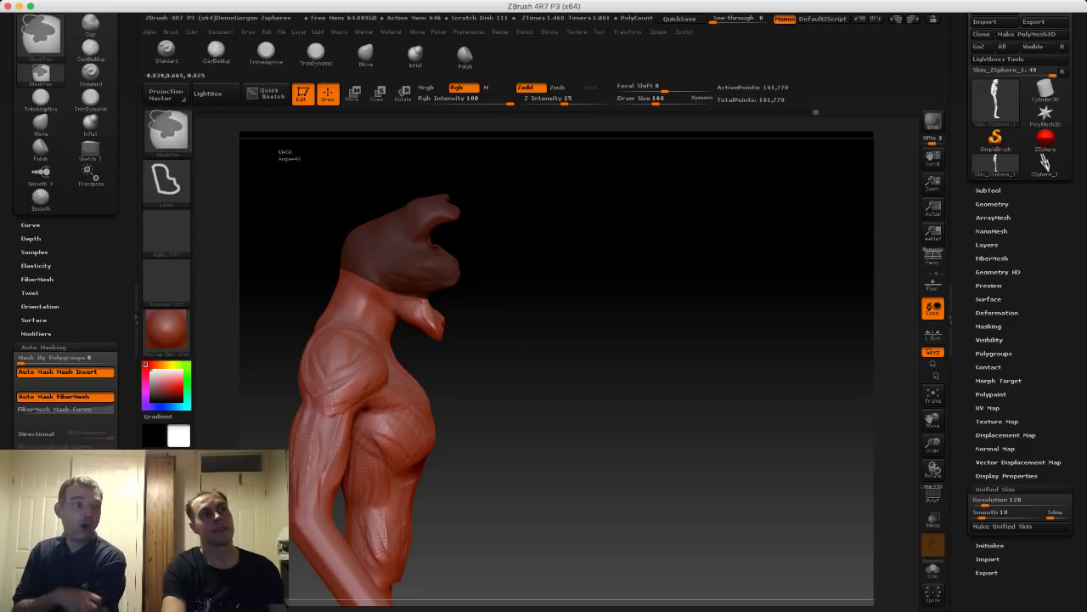
ctrl+click(410, 241)
ctrl+click(322, 213)
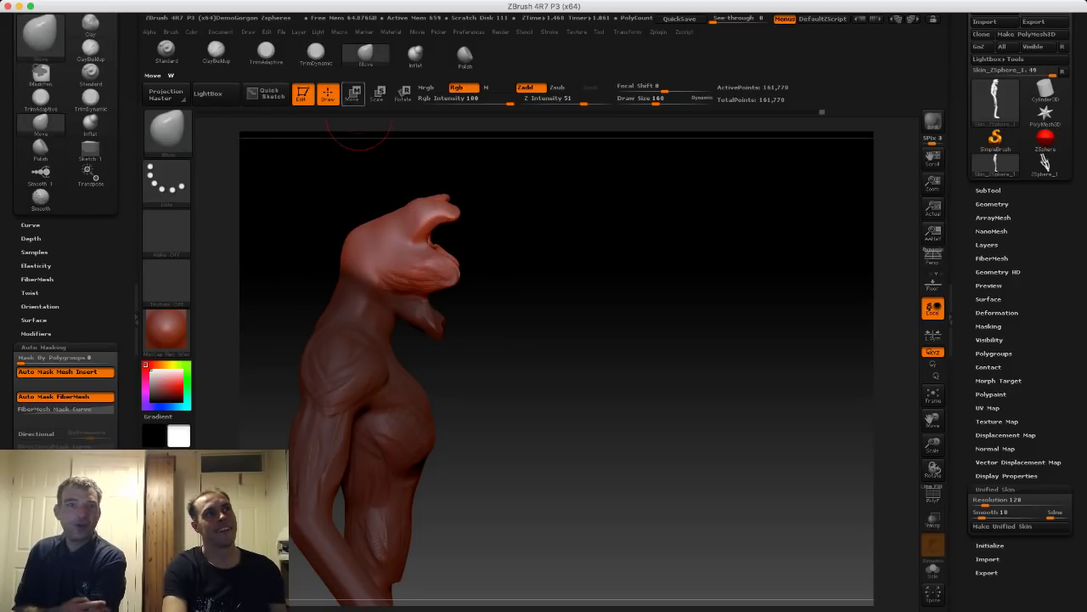
Move the unmasked upper head slightly downward with a vertical Transpose line and clear the mask.
click(354, 93)
shift+drag(385, 258, 384, 146)
drag(384, 202, 386, 214)
shift+drag(663, 339, 561, 340)
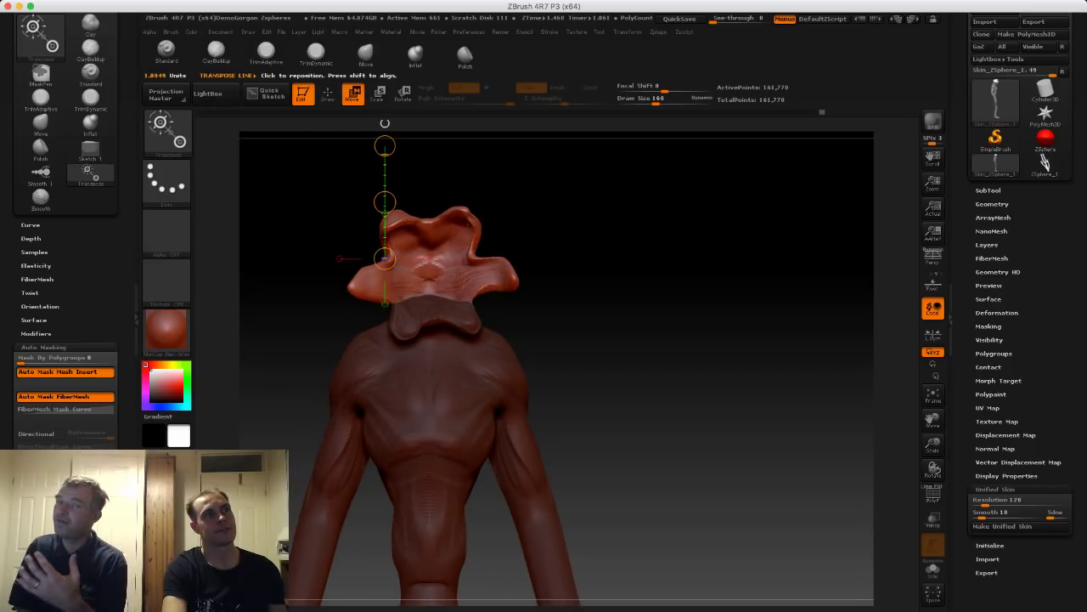
click(328, 94)
ctrl+drag(285, 192, 320, 219)
Build up the inside of the upper-left petal and mouth with ClayBuildup at draw size 82.
click(216, 52)
key(s)
drag(413, 227, 404, 227)
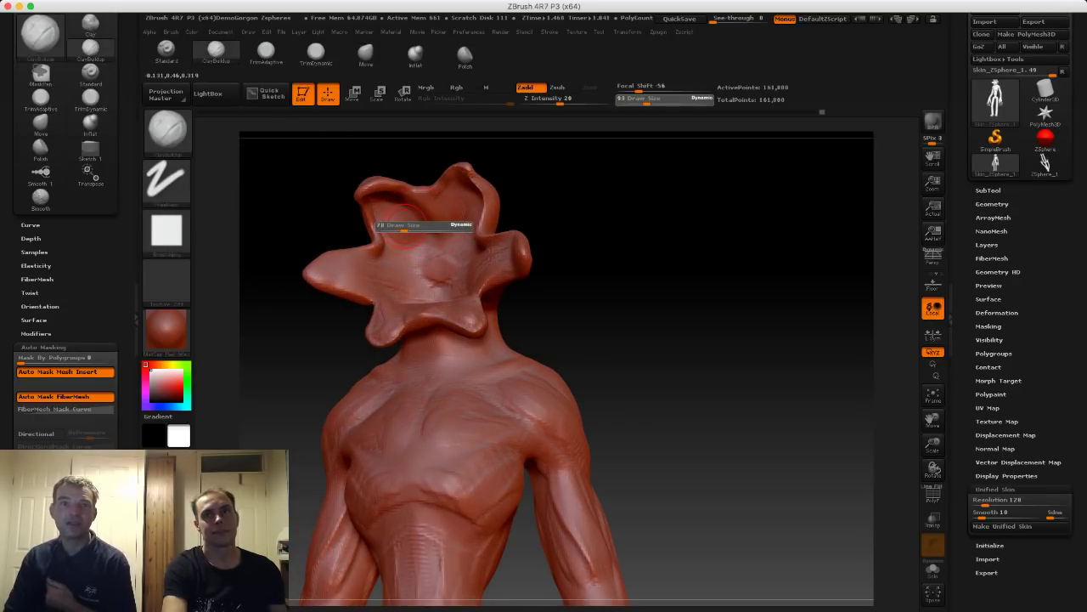
drag(309, 208, 364, 219)
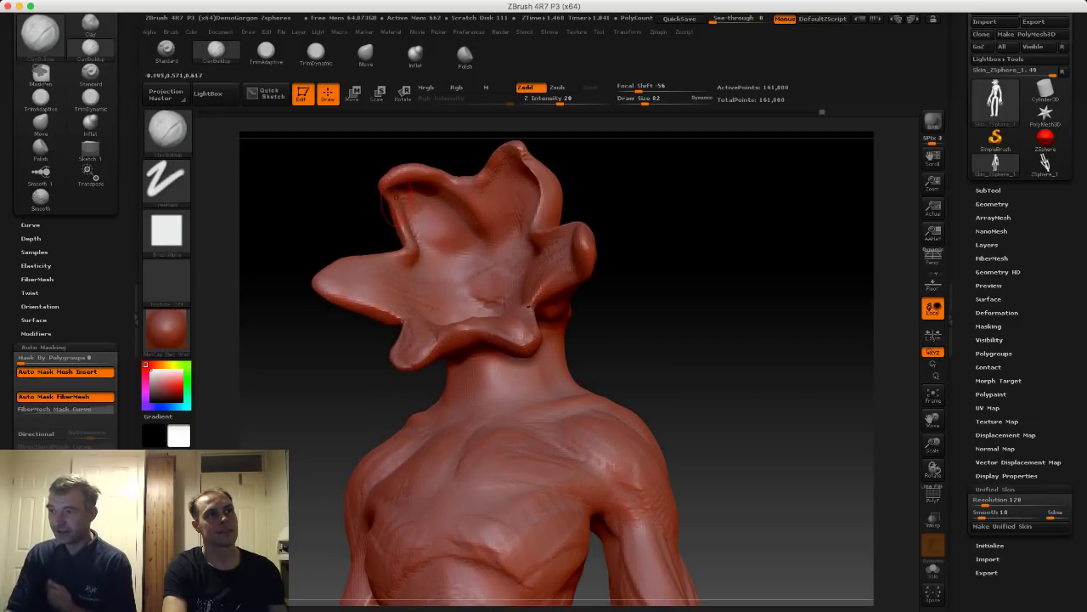
mouse_move(347, 171)
mouse_down()
mouse_move(441, 175)
mouse_move(372, 173)
mouse_up()
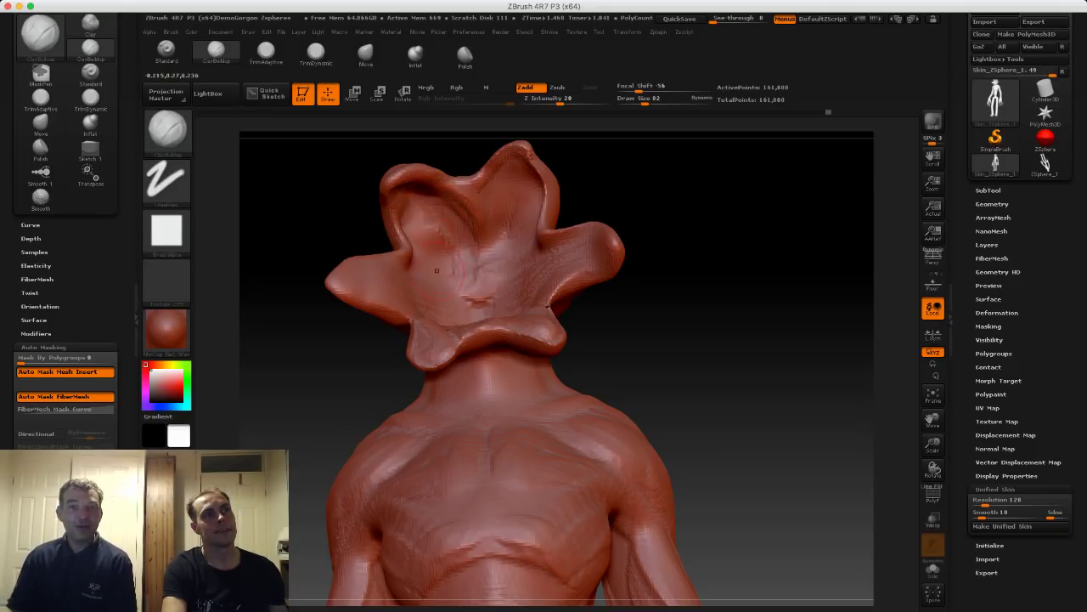
drag(356, 187, 366, 238)
mouse_move(452, 250)
mouse_down()
mouse_move(472, 289)
mouse_move(472, 258)
mouse_up()
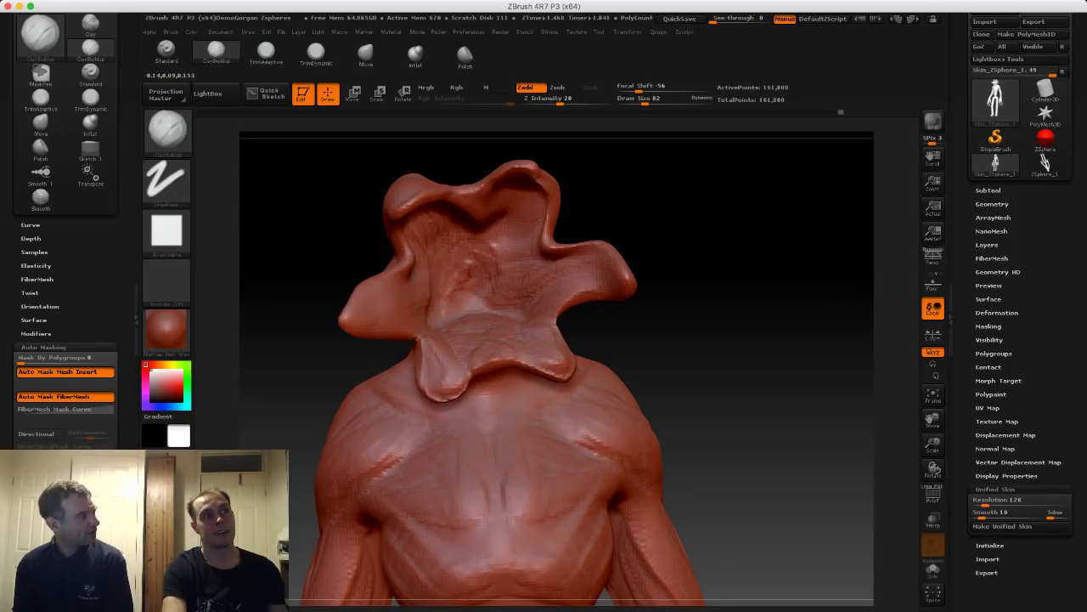
Build up fleshy ridges inside the throat and upper petals with ClayBuildup, reducing the draw size to 78.
mouse_move(462, 306)
mouse_down()
mouse_move(490, 258)
mouse_move(512, 289)
mouse_move(470, 291)
mouse_move(441, 273)
mouse_up()
key(s)
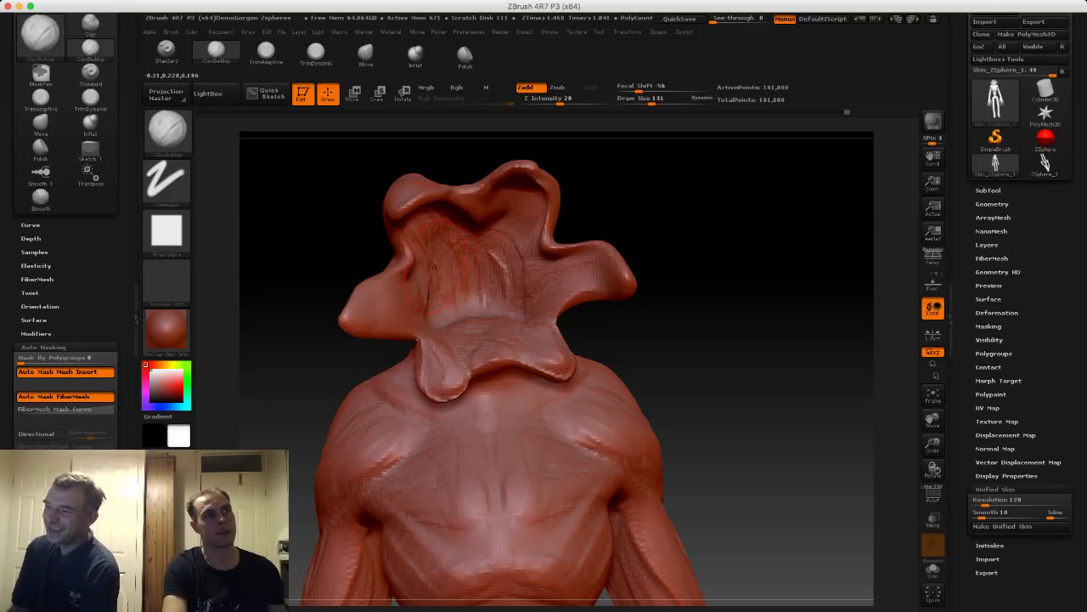
drag(353, 229, 355, 206)
key(s)
drag(477, 216, 475, 216)
drag(361, 220, 364, 195)
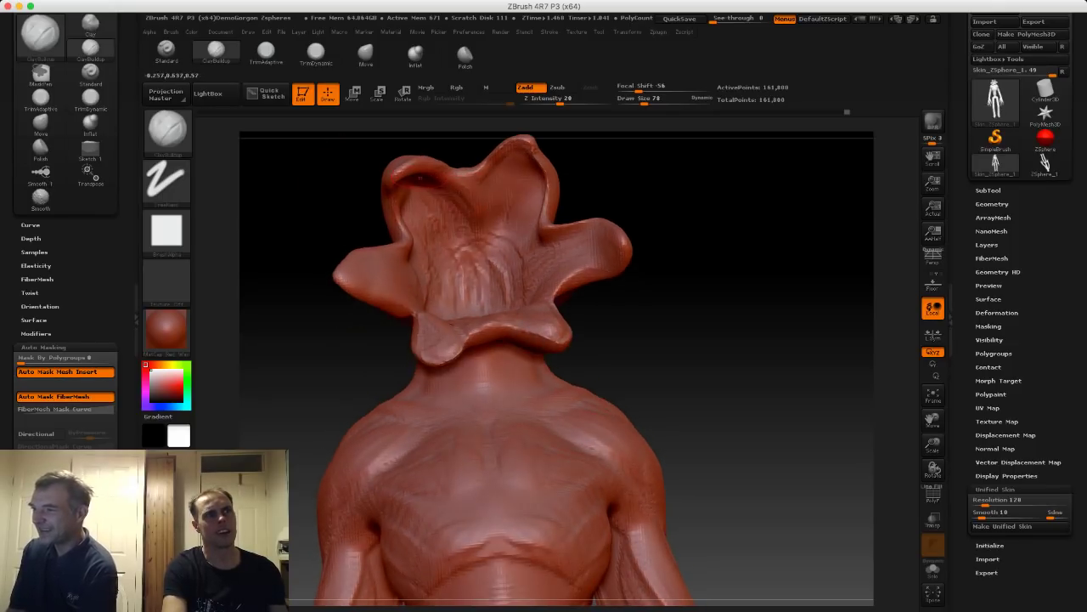
drag(456, 203, 476, 241)
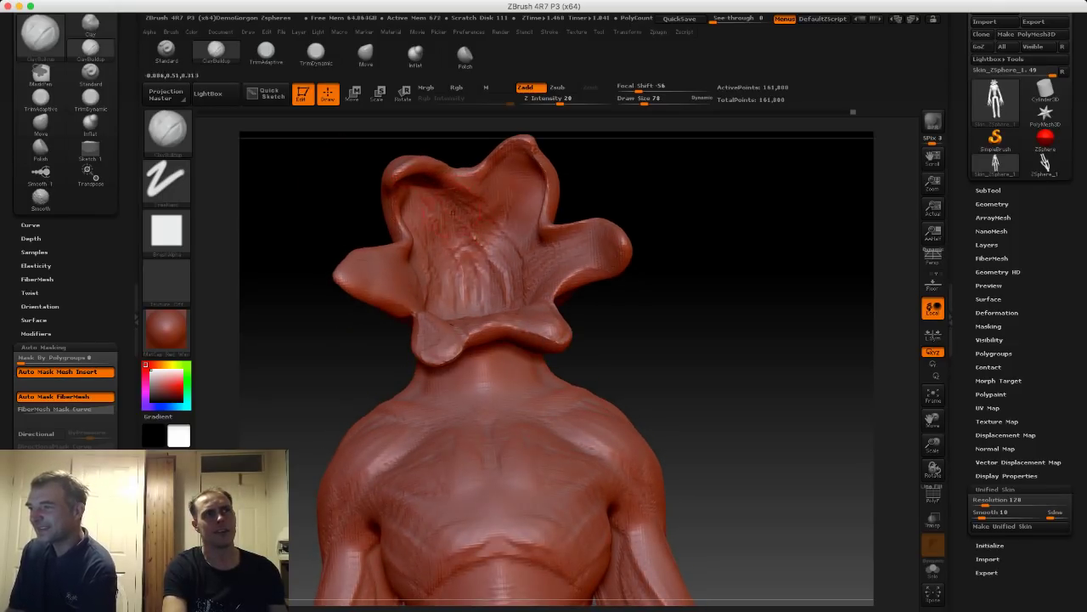
drag(525, 185, 469, 209)
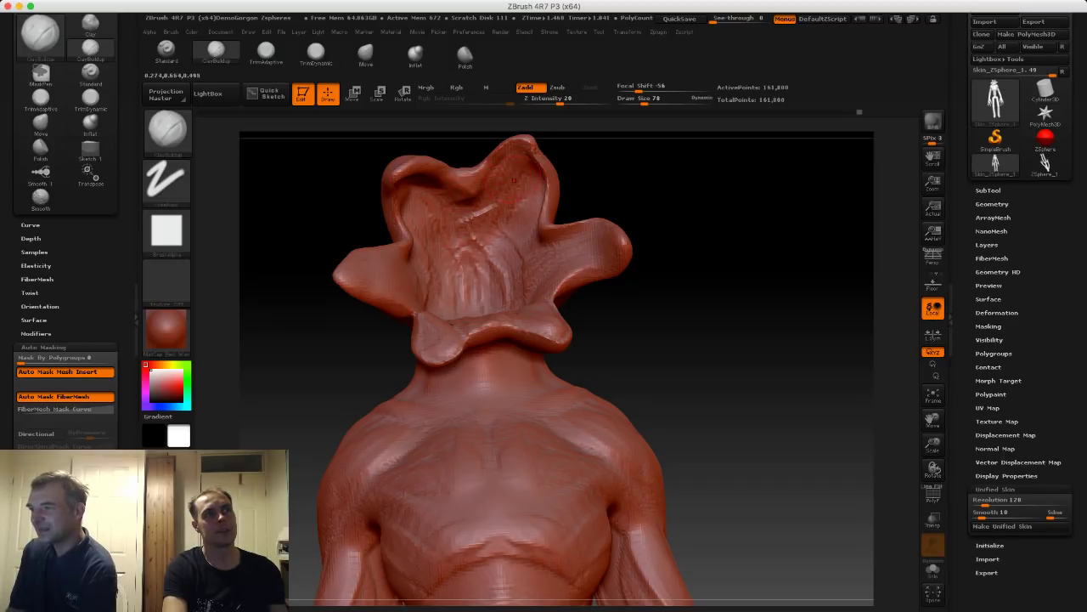
mouse_move(532, 212)
mouse_down()
mouse_move(505, 247)
mouse_move(487, 238)
mouse_move(484, 265)
mouse_up()
Add ClayBuildup strokes along the inner surfaces of the lower petals and the left side petal at draw size 78.
mouse_move(308, 174)
mouse_down()
mouse_move(340, 226)
mouse_move(312, 248)
mouse_move(381, 261)
mouse_up()
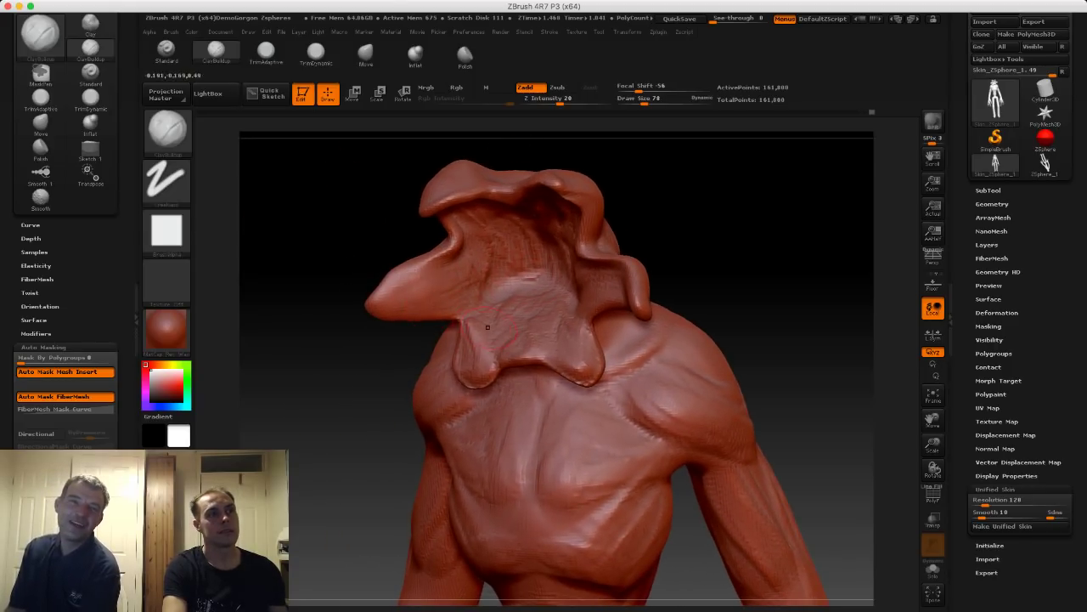
mouse_move(396, 311)
mouse_down()
mouse_move(578, 319)
mouse_move(331, 323)
mouse_up()
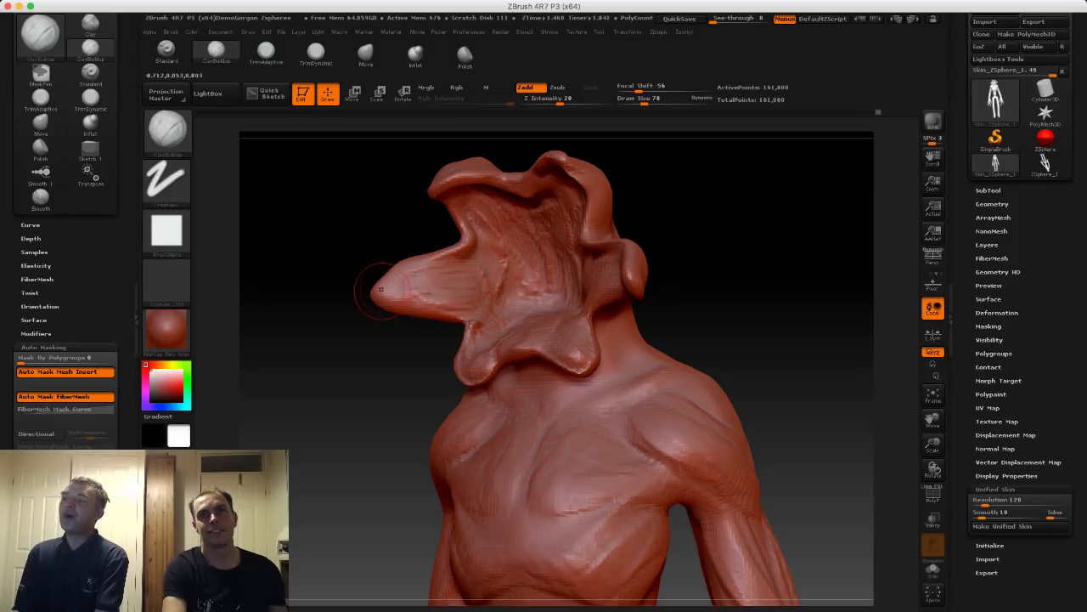
alt+drag(311, 255, 348, 246)
drag(318, 243, 384, 244)
Sculpt finer ridges on the left side petal and lower petals with ClayBuildup at draw size 45.
key(s)
drag(462, 254, 443, 254)
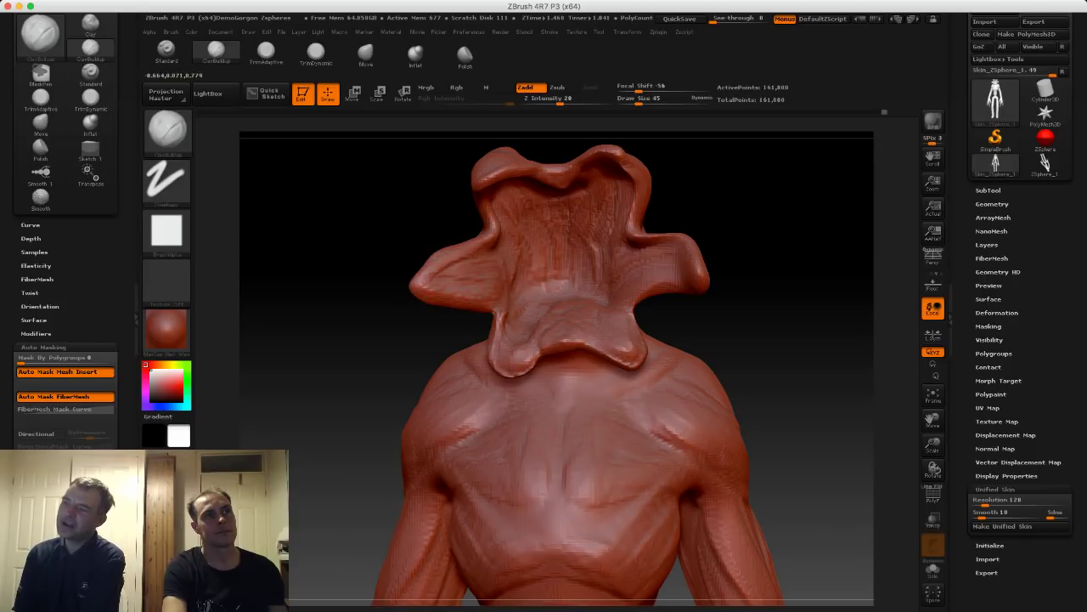
mouse_move(451, 276)
mouse_down()
mouse_move(484, 272)
mouse_move(526, 286)
mouse_move(512, 298)
mouse_up()
drag(402, 227, 403, 257)
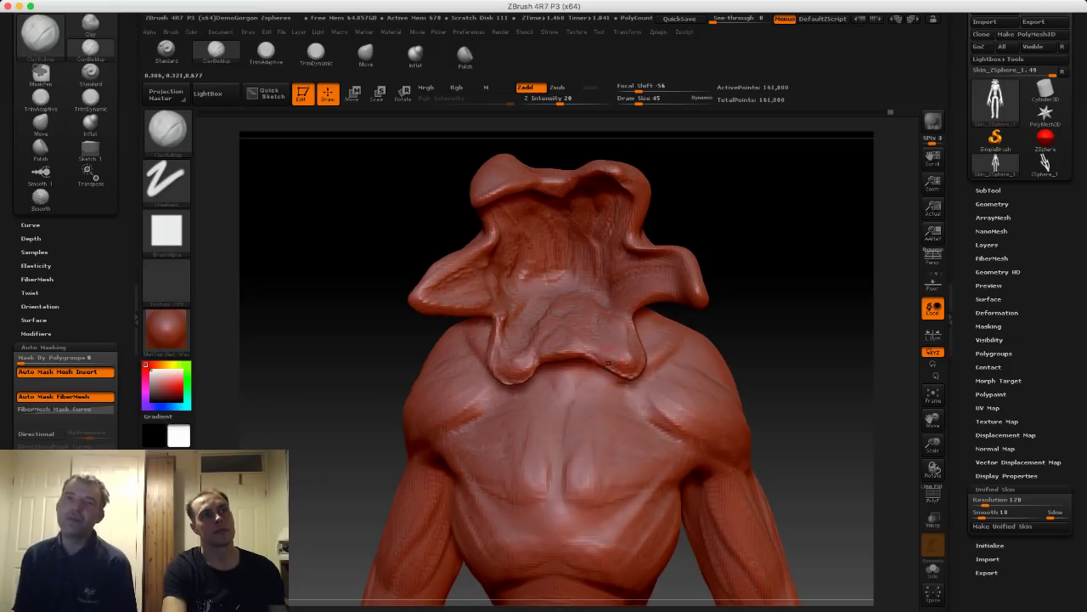
mouse_move(764, 377)
mouse_down()
mouse_move(766, 312)
mouse_move(765, 392)
mouse_up()
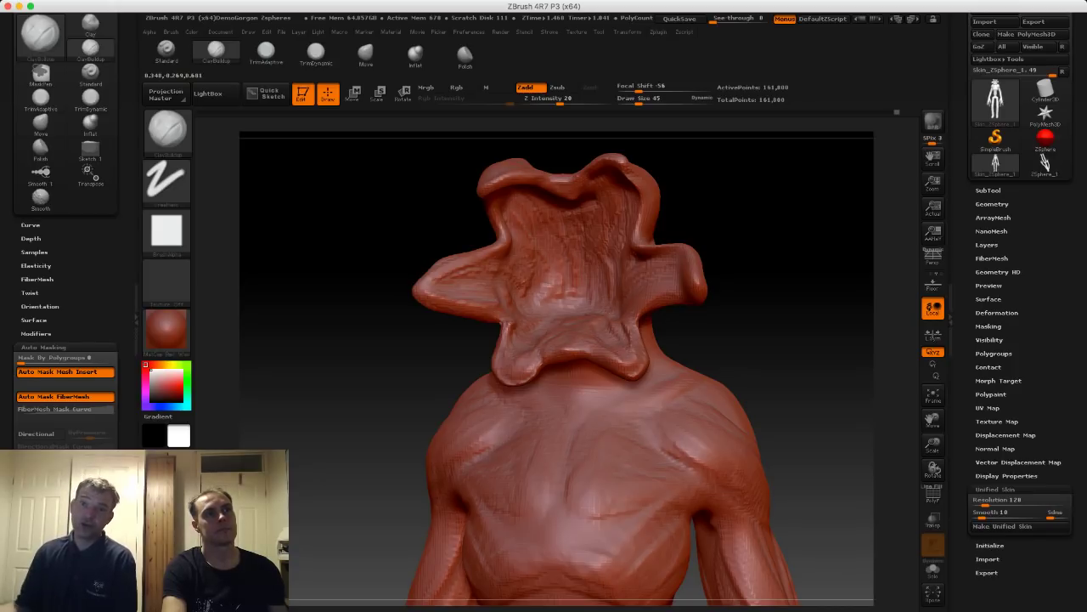
Build up radiating ridges on the inside of the right side petal, running into the throat, at draw size 45.
drag(721, 341, 731, 361)
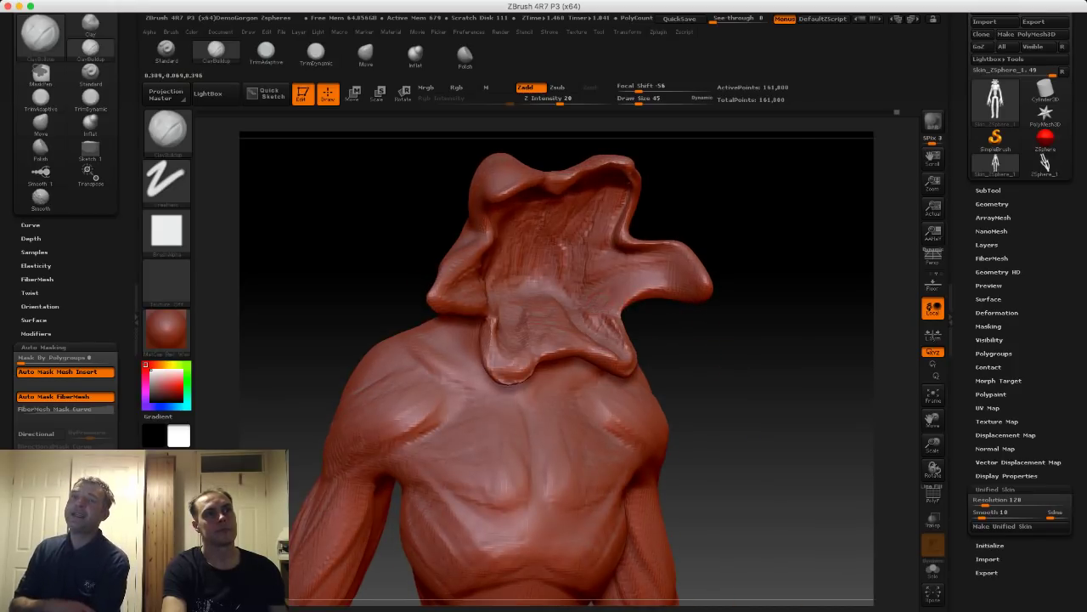
drag(659, 263, 605, 289)
drag(651, 256, 592, 286)
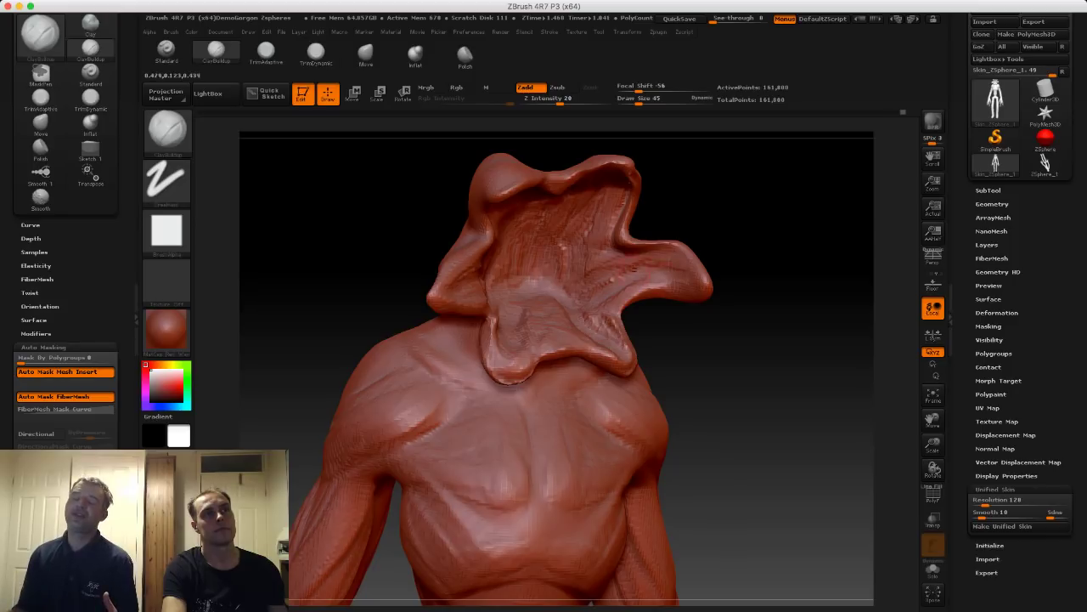
drag(667, 279, 593, 264)
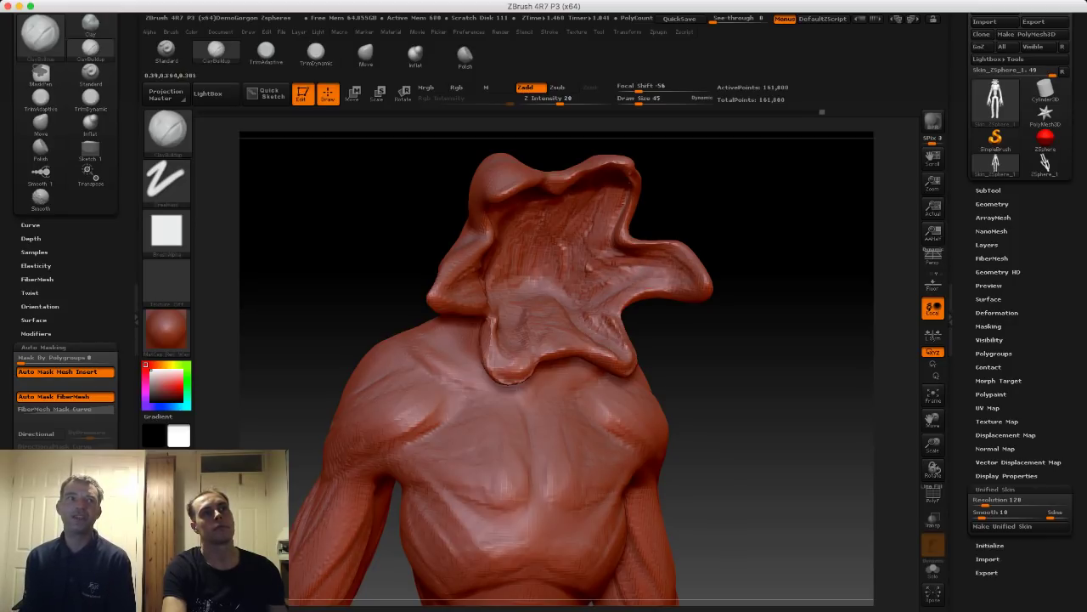
alt+drag(720, 374, 527, 316)
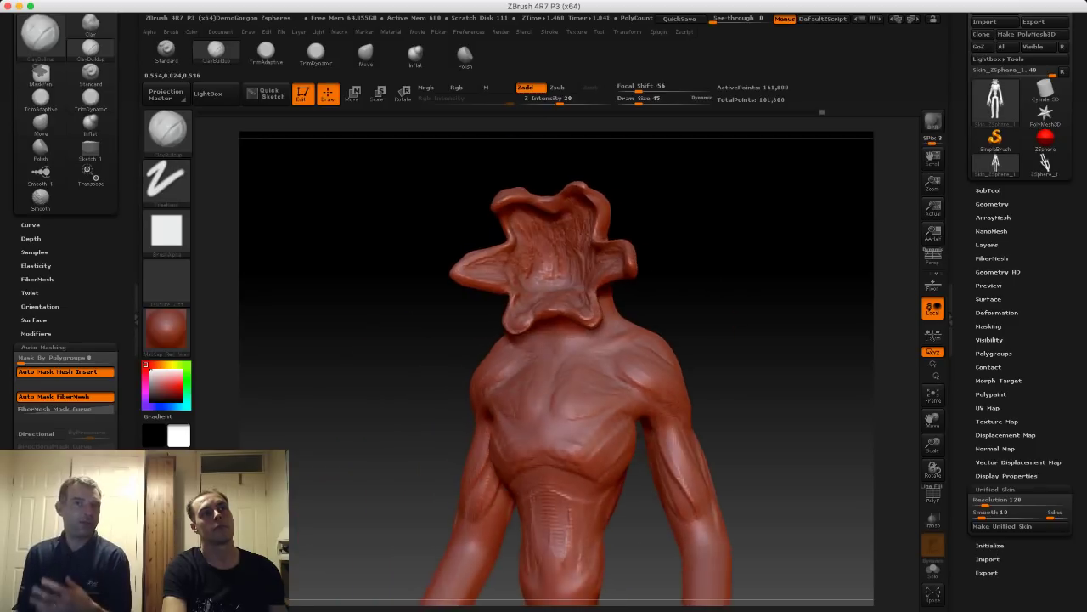
mouse_move(355, 183)
alt+mouse_down()
mouse_move(352, 230)
mouse_move(425, 285)
mouse_move(535, 326)
alt+mouse_up()
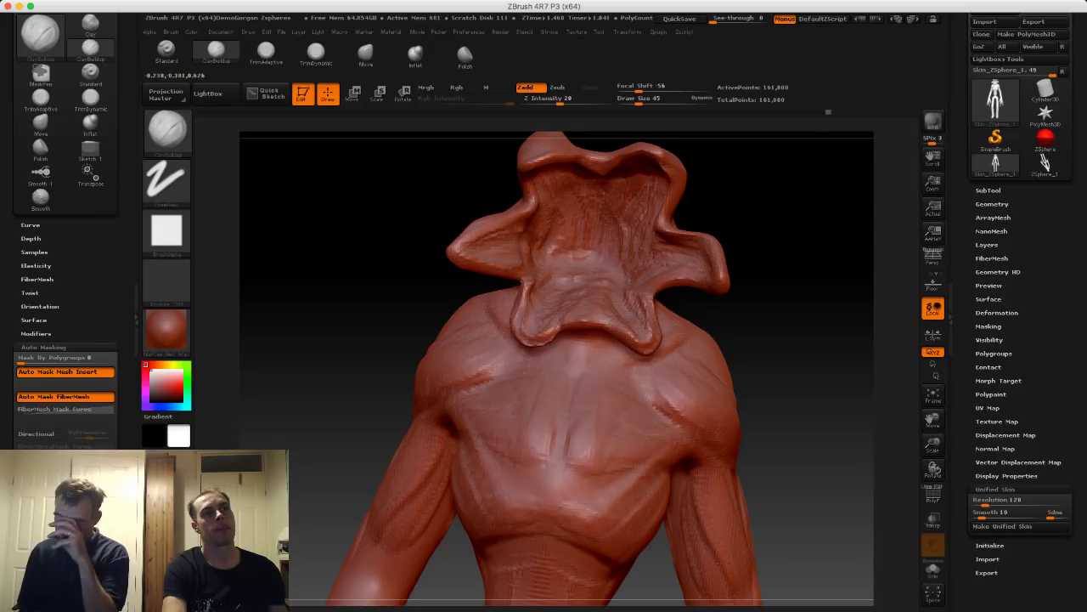
Smooth the back of the head and build up muscle strands along the backs of the petals at draw size 89.
mouse_move(387, 255)
mouse_down()
mouse_move(352, 219)
mouse_move(376, 250)
mouse_move(393, 246)
mouse_move(403, 277)
mouse_move(360, 276)
mouse_move(520, 300)
mouse_up()
key(s)
key(s)
key(shift)
key(s)
drag(449, 287, 501, 291)
key(shift)
mouse_move(393, 283)
mouse_down()
mouse_move(492, 289)
mouse_move(454, 291)
mouse_up()
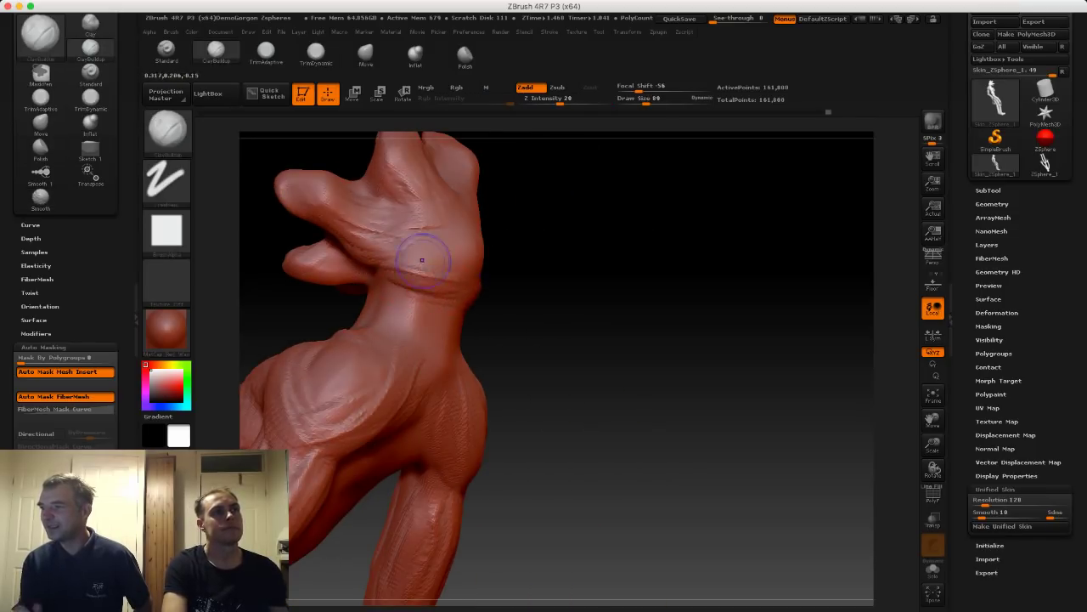
shift+drag(419, 257, 418, 251)
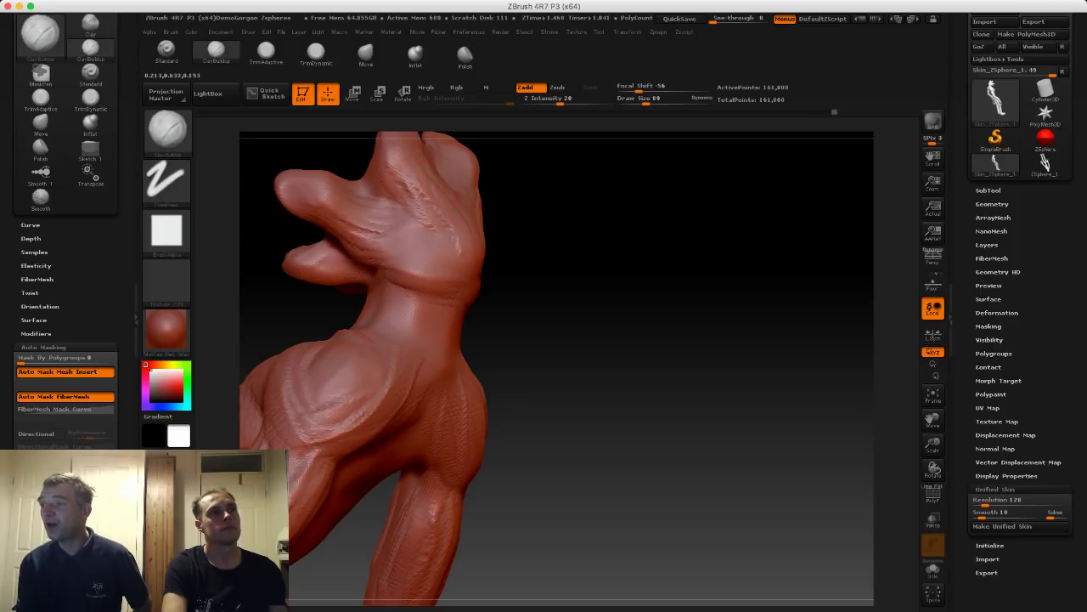
mouse_move(435, 196)
mouse_down()
mouse_move(456, 250)
mouse_move(437, 246)
mouse_up()
right_drag(437, 247, 316, 246)
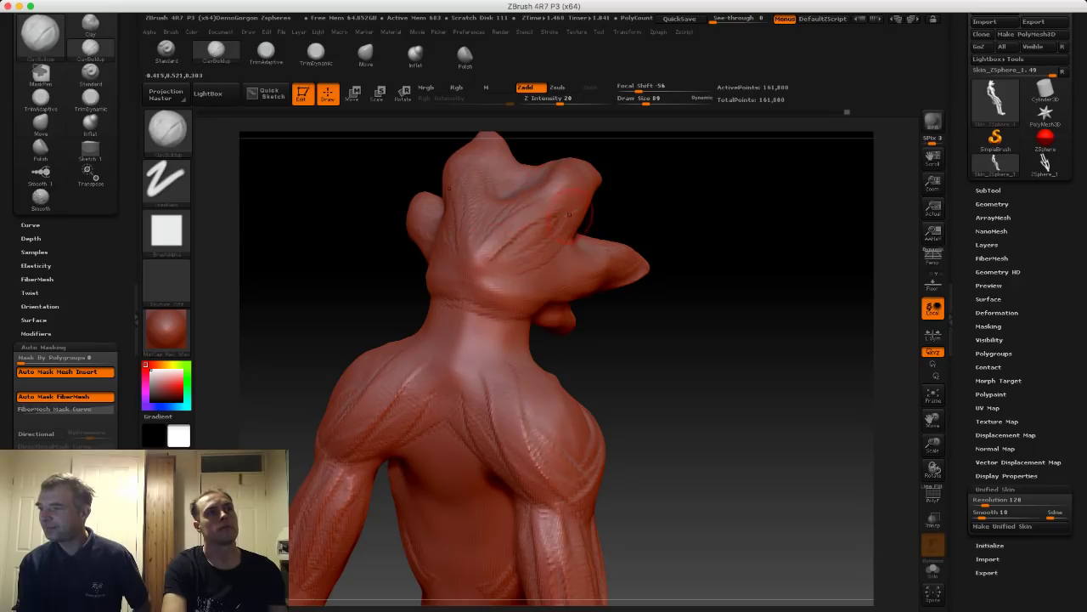
drag(569, 214, 491, 259)
Build up the muscles running from the back of the neck into the shoulders and upper back at draw size 89.
mouse_move(564, 288)
mouse_down()
mouse_move(465, 302)
mouse_move(467, 359)
mouse_up()
mouse_move(400, 309)
mouse_down()
mouse_move(475, 306)
mouse_move(496, 346)
mouse_up()
mouse_move(512, 282)
mouse_down()
mouse_move(498, 313)
mouse_move(501, 352)
mouse_up()
drag(516, 306, 479, 367)
drag(511, 297, 462, 382)
drag(498, 345, 476, 377)
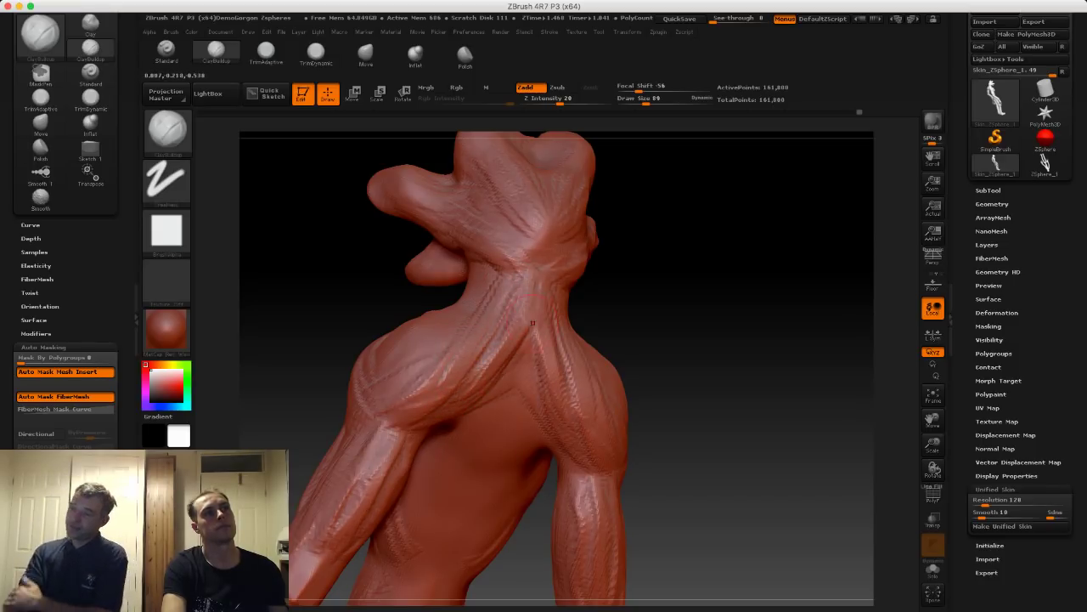
Build up a muscle strand running from the nape across the back of the shoulder with the ClayBuildup brush.
drag(511, 309, 472, 404)
mouse_move(341, 277)
alt+mouse_down()
mouse_move(310, 252)
mouse_move(312, 238)
mouse_move(362, 241)
mouse_move(368, 284)
mouse_move(357, 233)
mouse_move(403, 303)
alt+mouse_up()
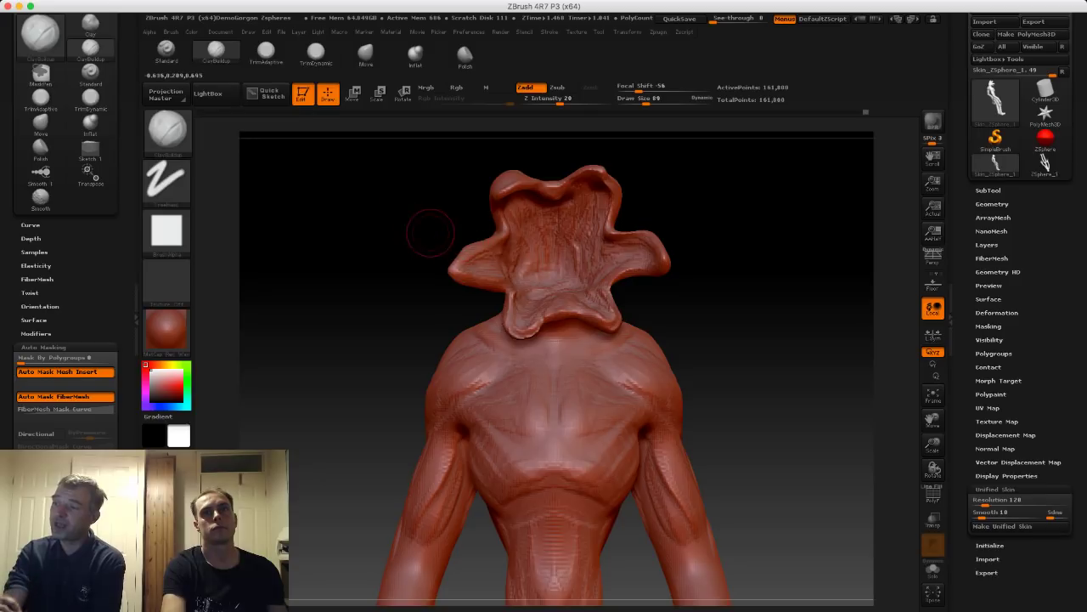
drag(397, 229, 477, 241)
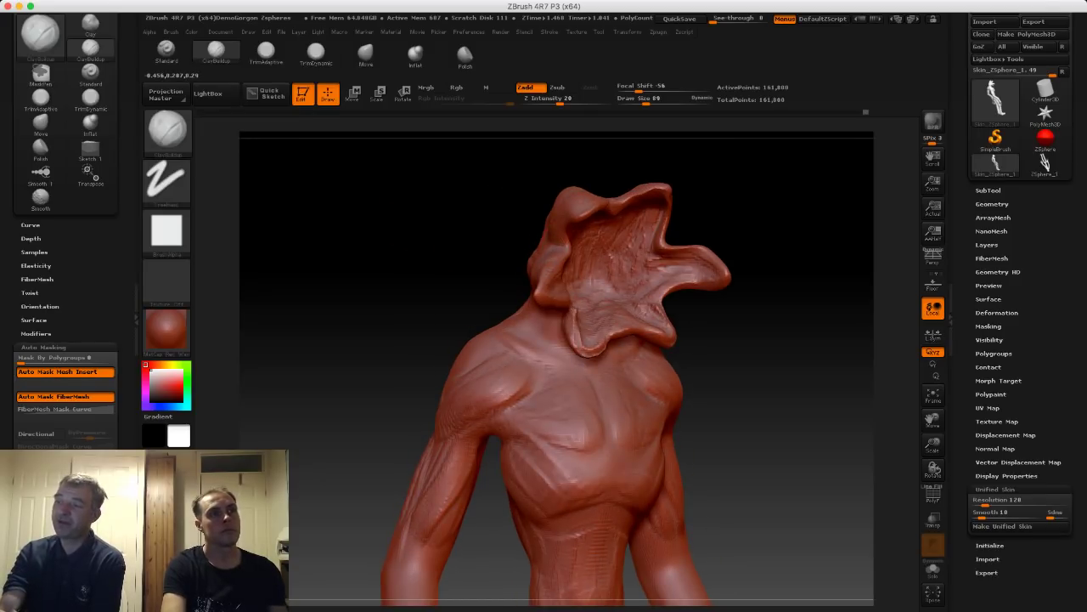
drag(487, 244, 549, 254)
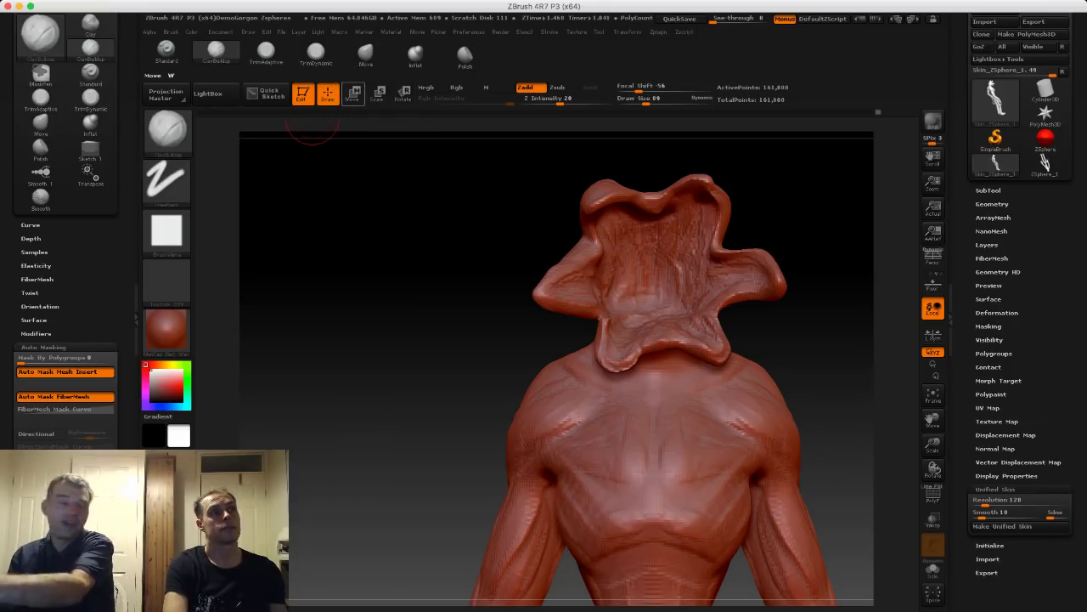
Adjust the creature's head and upper back in profile with the Move brush, enlarging the draw size to 264.
click(365, 56)
key(s)
drag(564, 308, 567, 308)
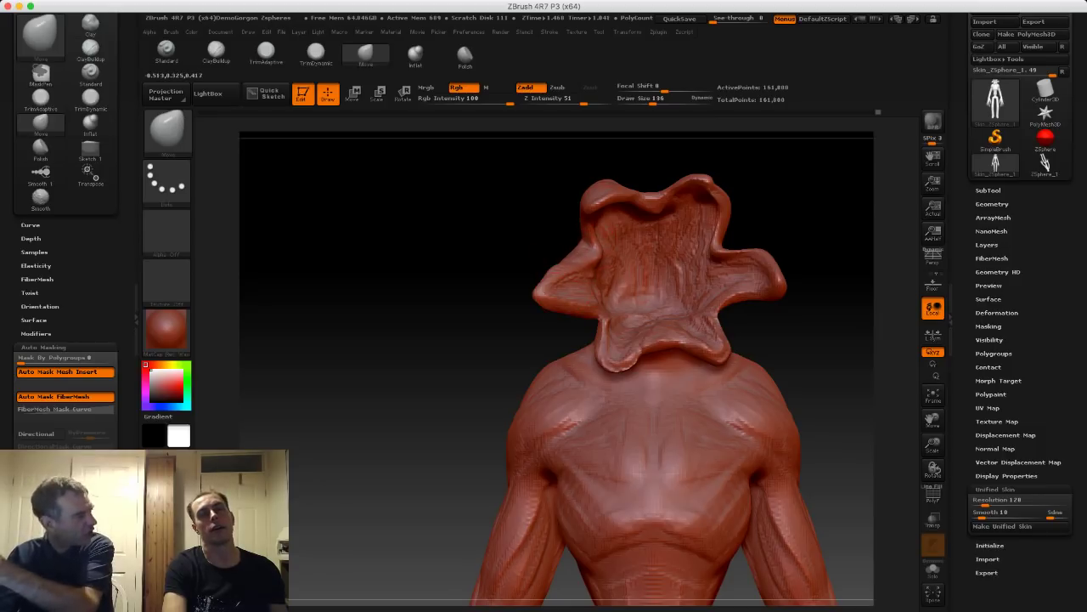
drag(505, 224, 680, 228)
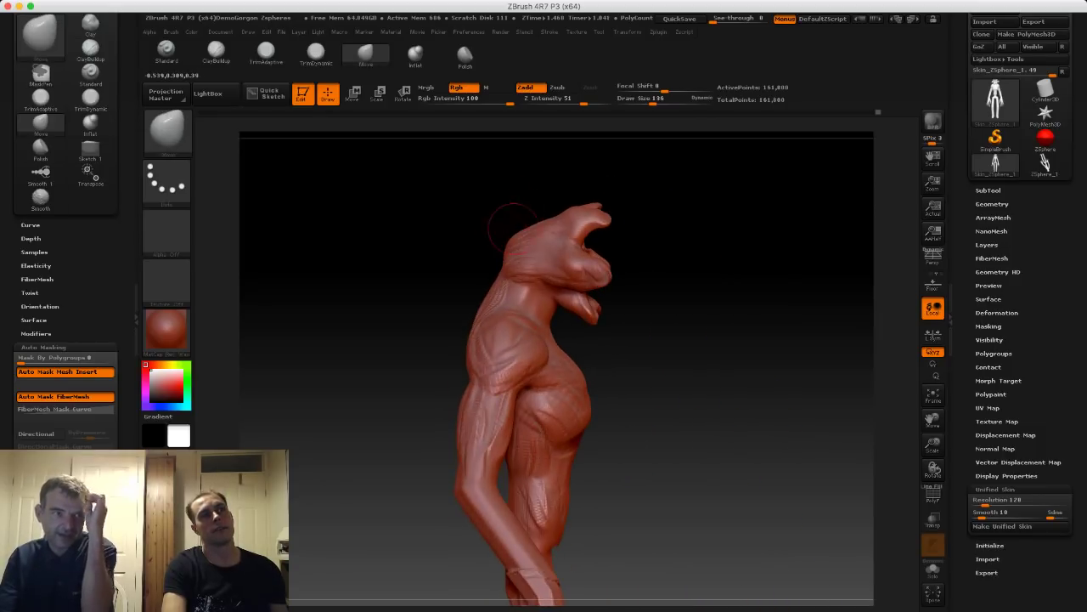
key(s)
drag(564, 230, 567, 230)
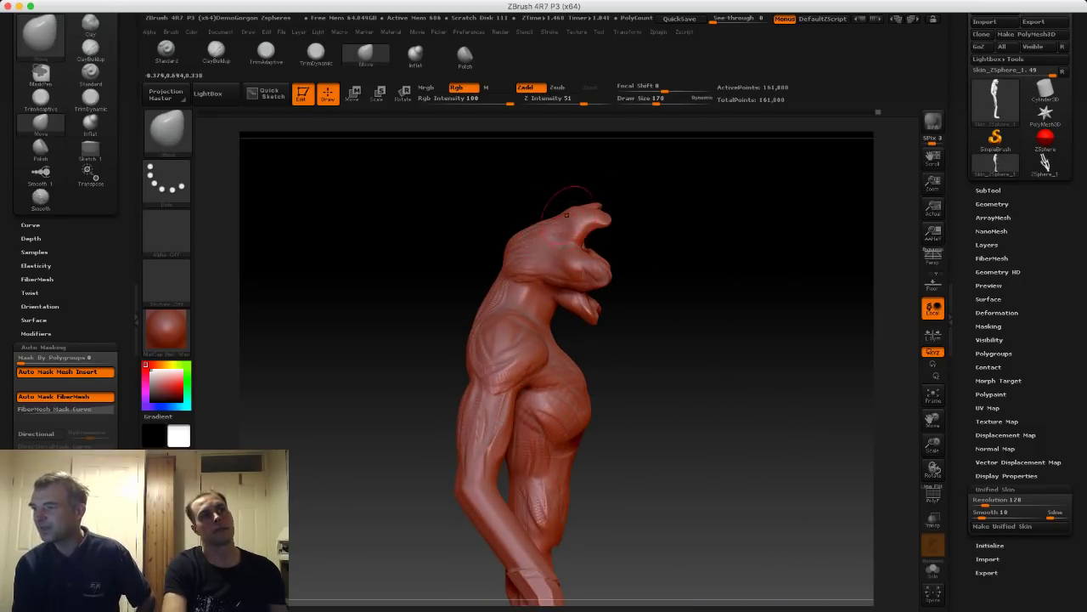
key(s)
drag(500, 233, 509, 233)
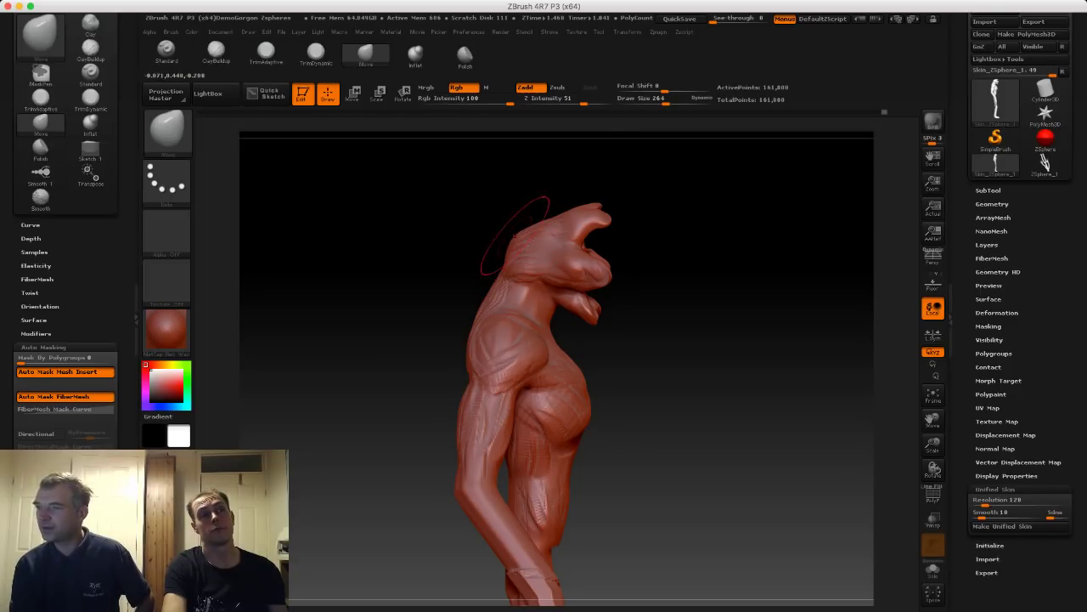
drag(654, 285, 681, 285)
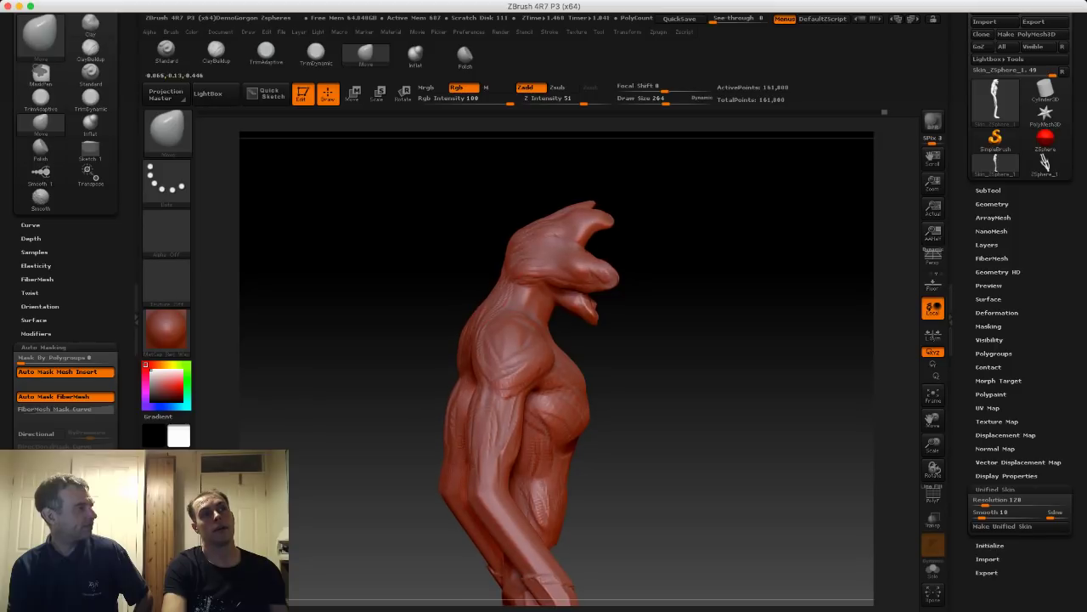
Inspect the torso from the front and back, and reduce the Move brush draw size to 118.
mouse_move(454, 284)
shift+mouse_down()
mouse_move(408, 271)
mouse_move(354, 229)
mouse_move(425, 211)
mouse_move(382, 246)
shift+mouse_up()
mouse_move(381, 246)
alt+mouse_down()
mouse_move(416, 270)
mouse_move(459, 264)
alt+mouse_up()
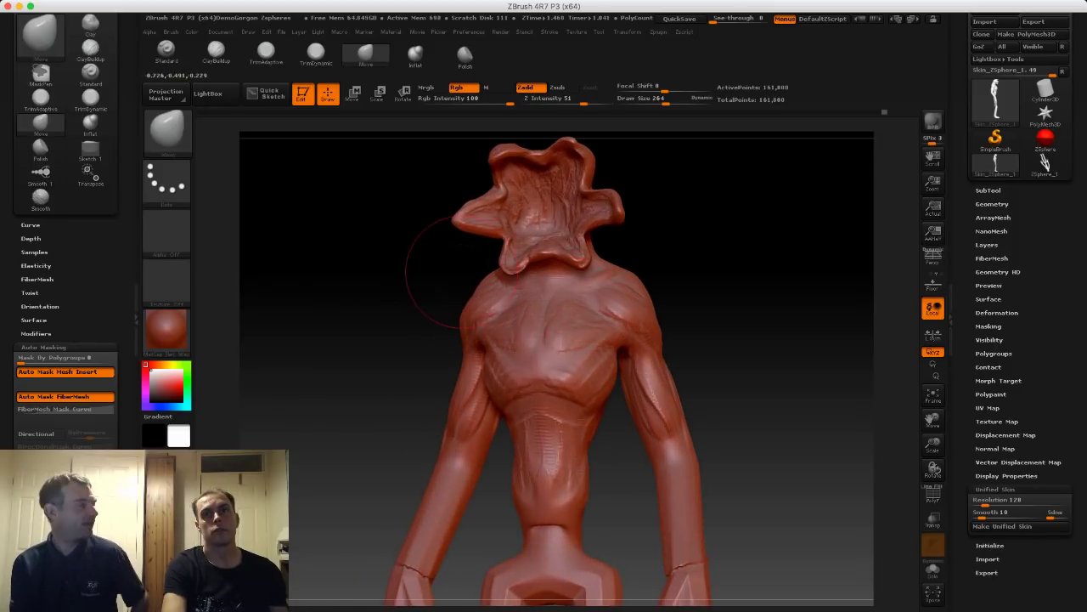
drag(390, 264, 355, 257)
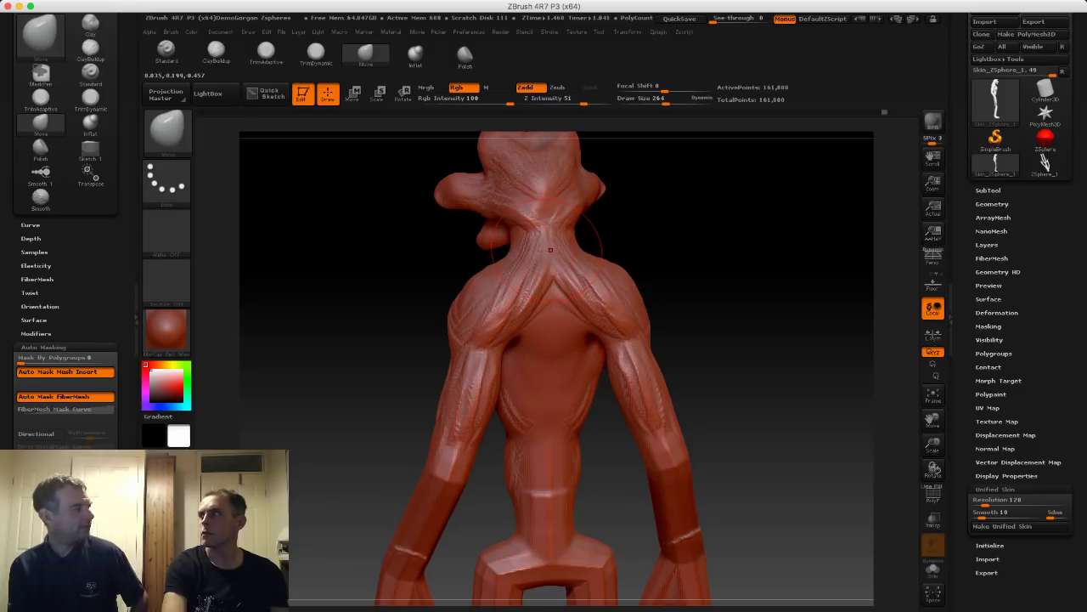
drag(334, 255, 544, 228)
drag(342, 224, 406, 213)
key(s)
drag(413, 264, 399, 266)
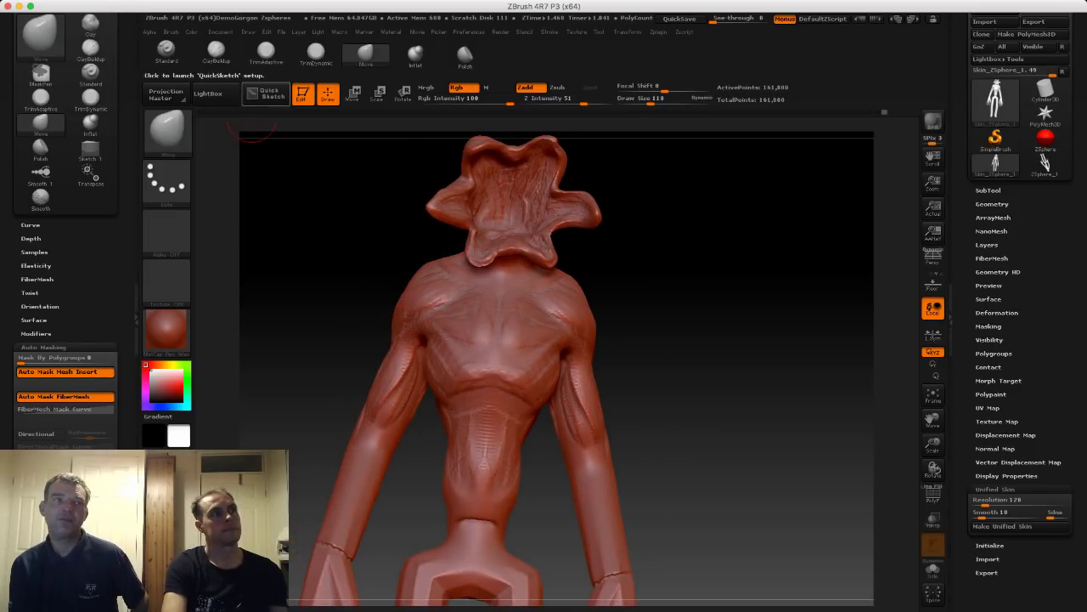
Build up the neck tendon running from below the head to the collarbone with ClayBuildup at draw size 82.
click(216, 53)
mouse_move(379, 225)
mouse_down()
mouse_move(296, 223)
mouse_move(349, 231)
mouse_move(340, 254)
mouse_move(367, 264)
mouse_up()
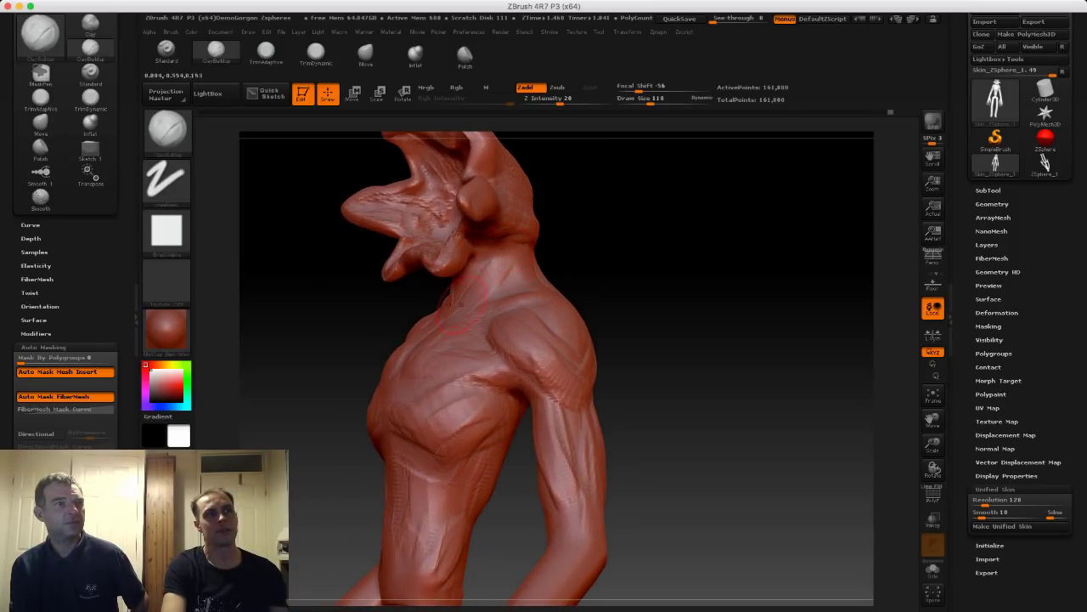
key(s)
drag(490, 274, 475, 295)
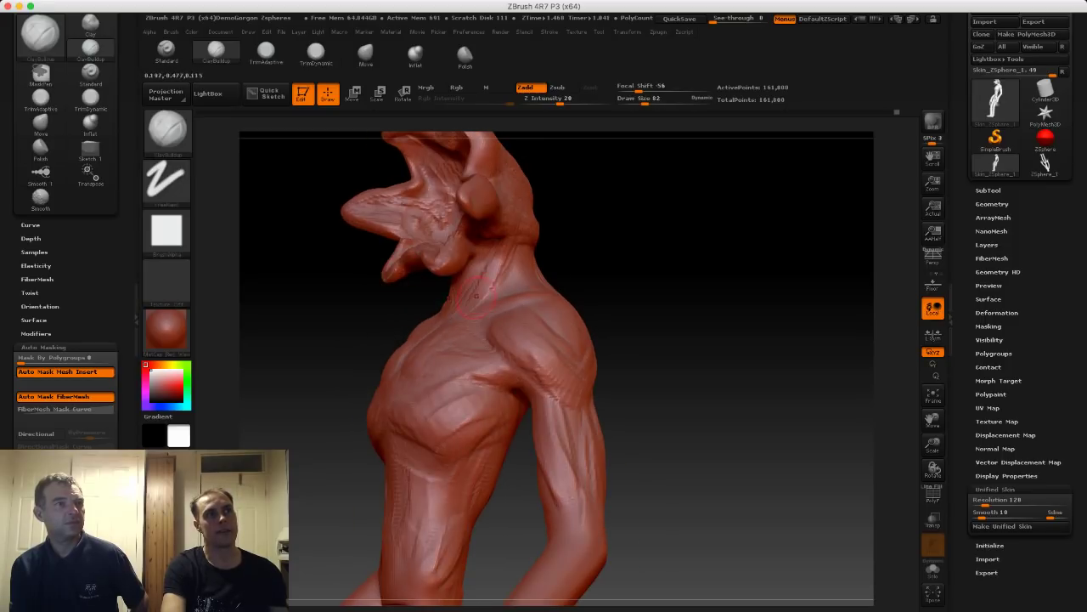
drag(499, 251, 472, 302)
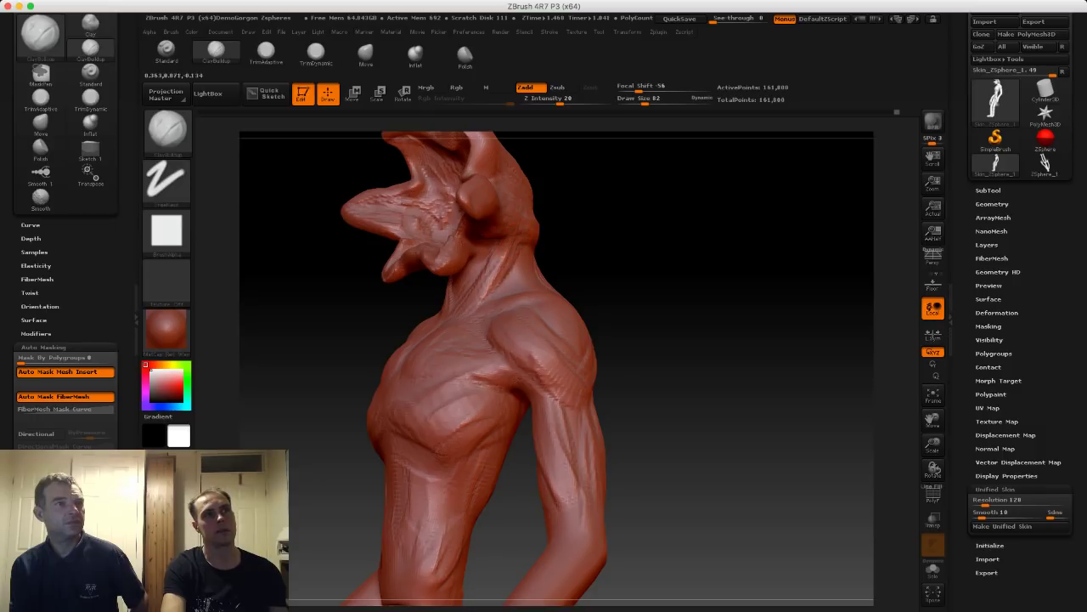
Build up muscle strands along the side and back of the neck towards the shoulder with ClayBuildup.
mouse_move(335, 284)
mouse_down()
mouse_move(381, 254)
mouse_move(355, 265)
mouse_move(473, 287)
mouse_up()
drag(385, 232, 313, 266)
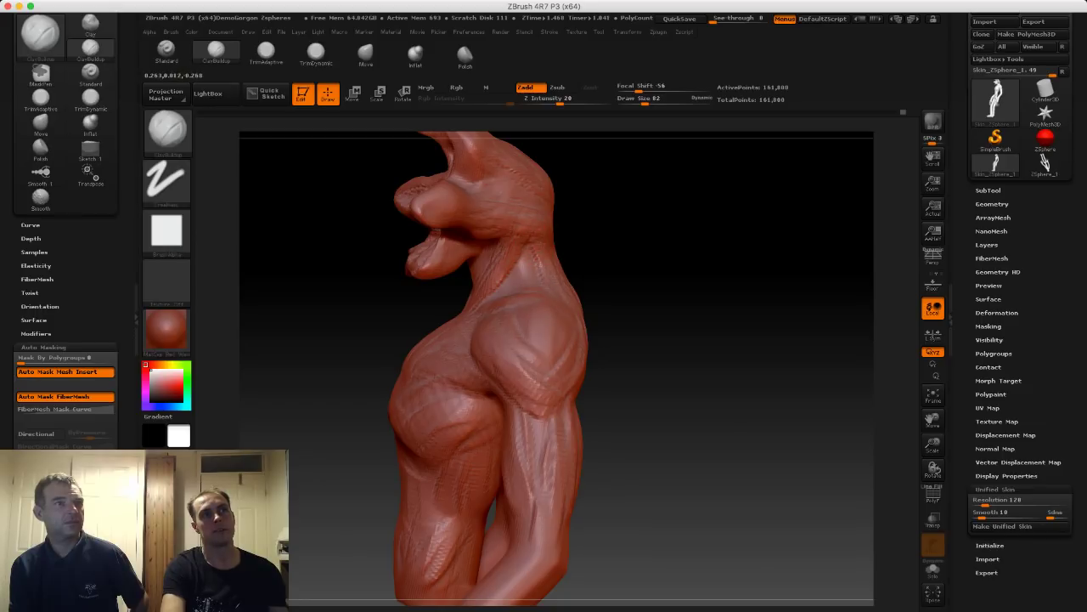
drag(713, 273, 571, 271)
drag(430, 273, 549, 257)
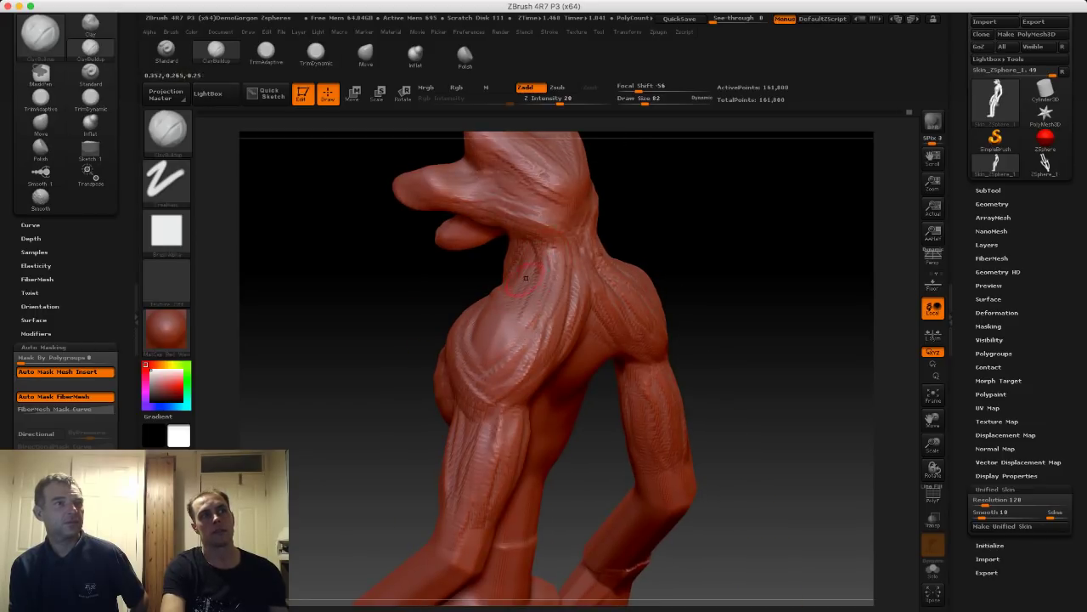
drag(393, 277, 470, 270)
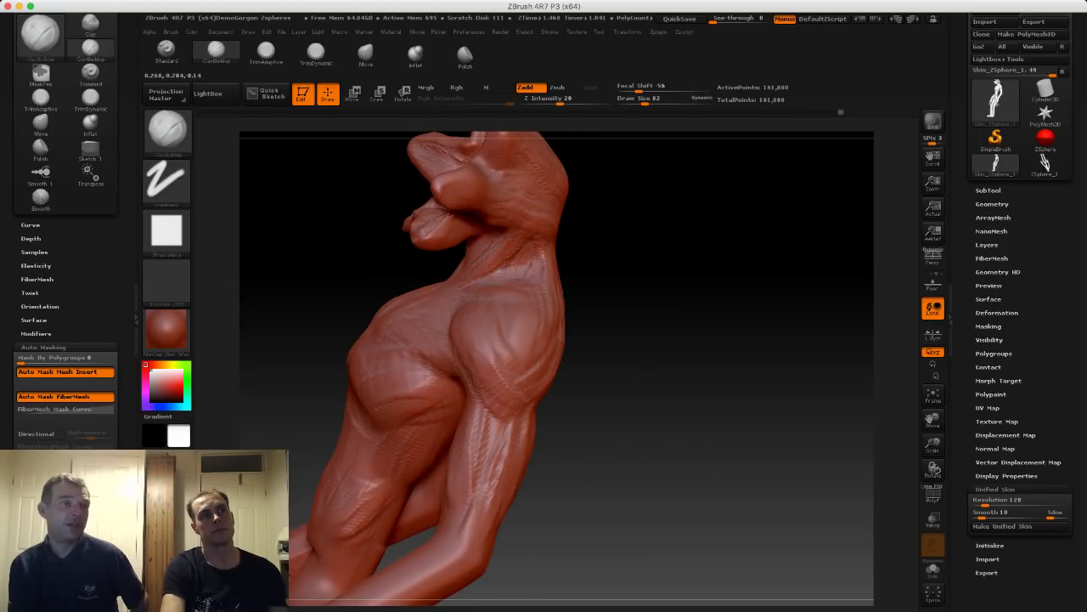
Sculpt raised collarbones from the base of the neck out to the shoulders with ClayBuildup.
mouse_move(586, 265)
mouse_down()
mouse_move(654, 281)
mouse_move(643, 255)
mouse_move(685, 262)
mouse_move(679, 293)
mouse_move(726, 283)
mouse_up()
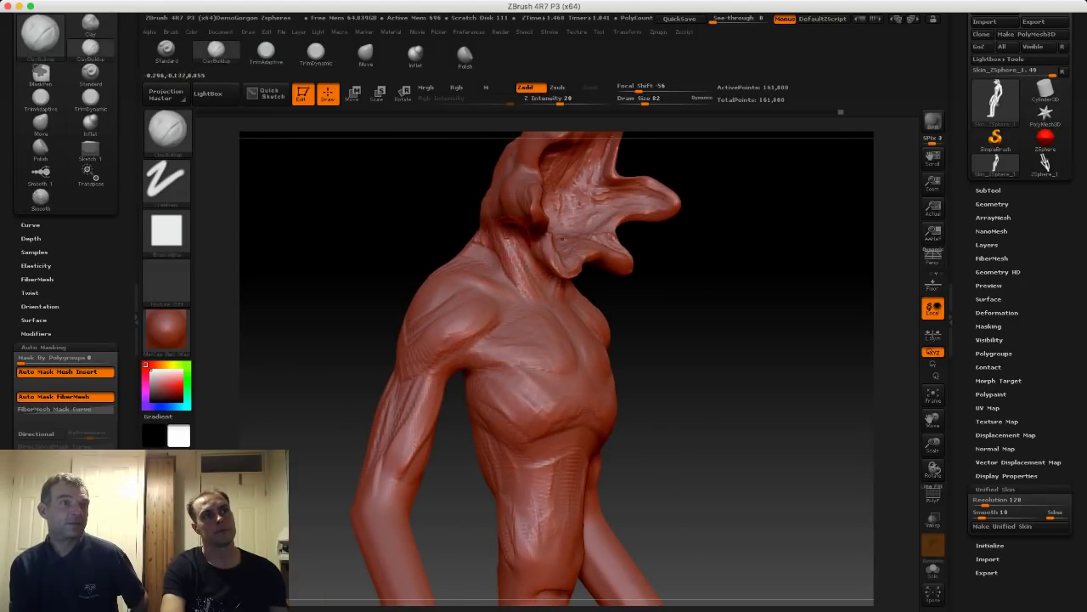
drag(373, 224, 341, 239)
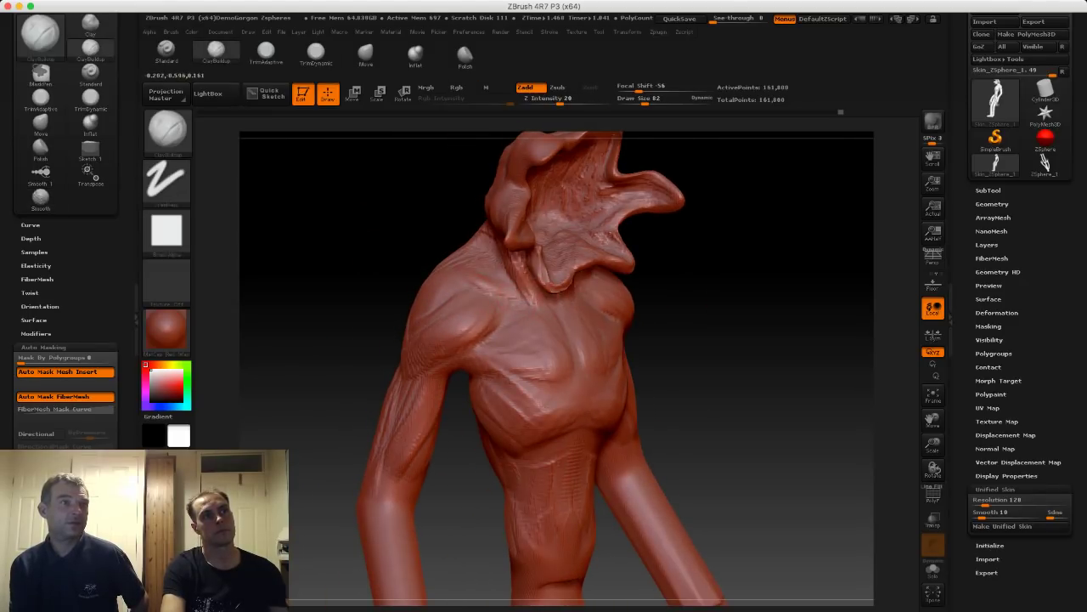
drag(542, 301, 482, 292)
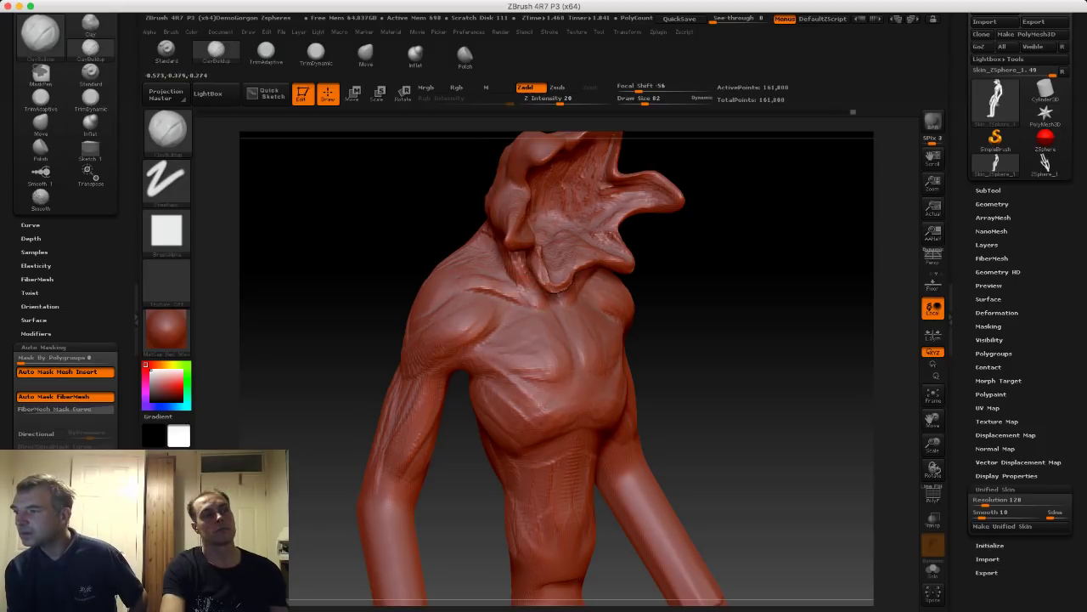
drag(393, 254, 344, 258)
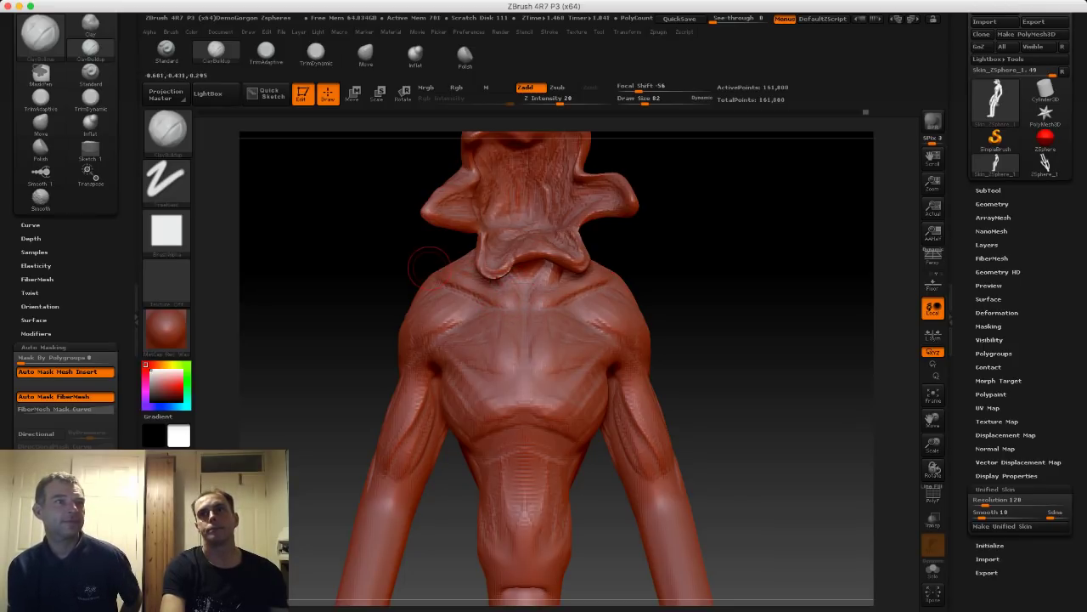
drag(415, 248, 444, 271)
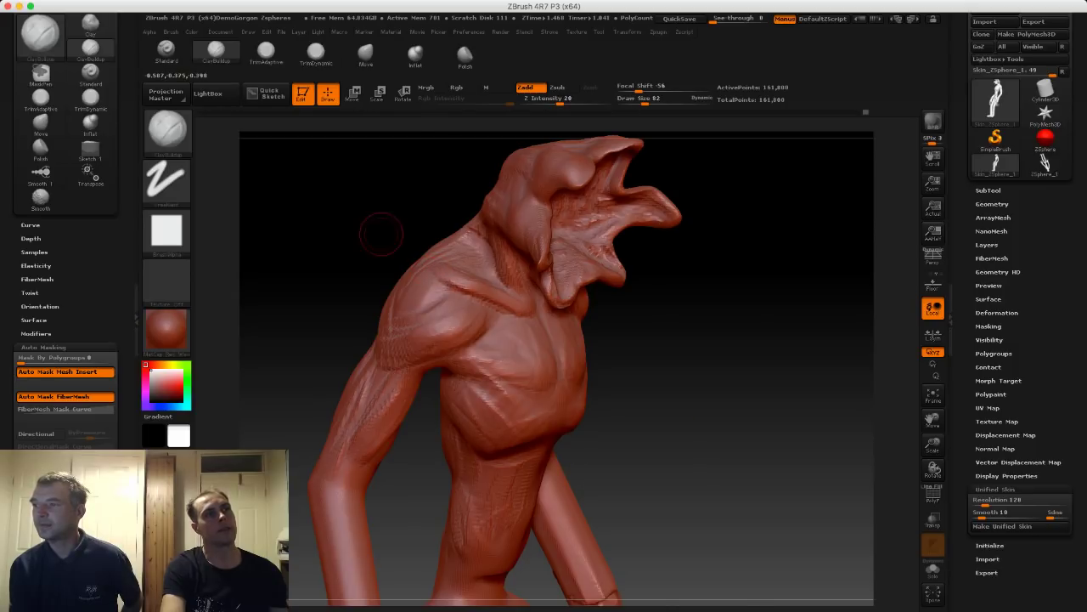
drag(381, 234, 353, 203)
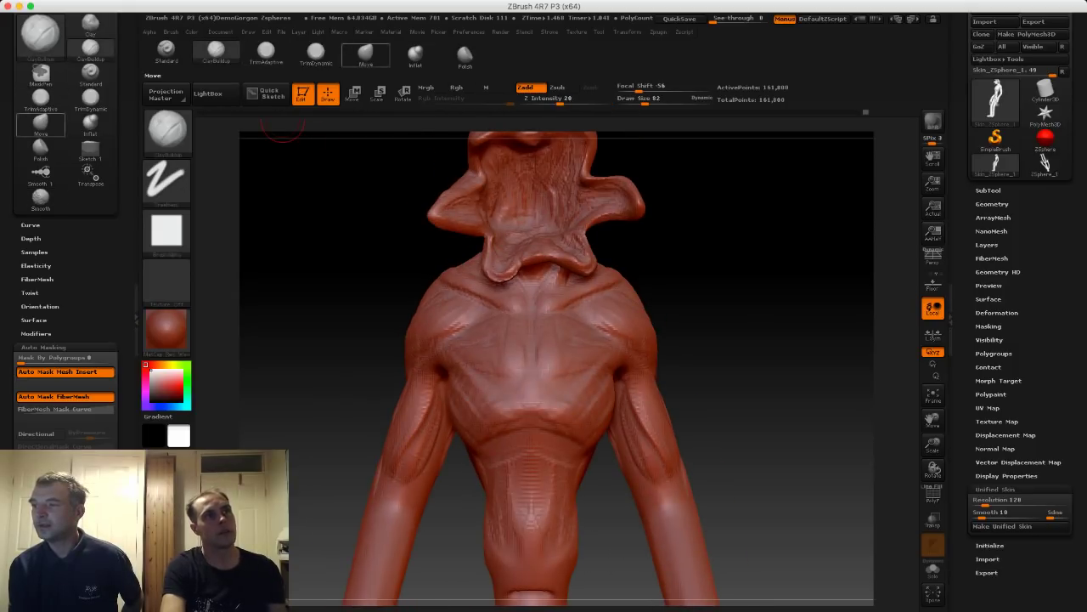
Pull the outer ends of the collarbones up into bony points above the shoulders with the Move brush at draw size 113.
click(365, 56)
mouse_move(613, 272)
mouse_down()
mouse_move(630, 254)
mouse_move(592, 277)
mouse_move(632, 265)
mouse_up()
key(bracketright)
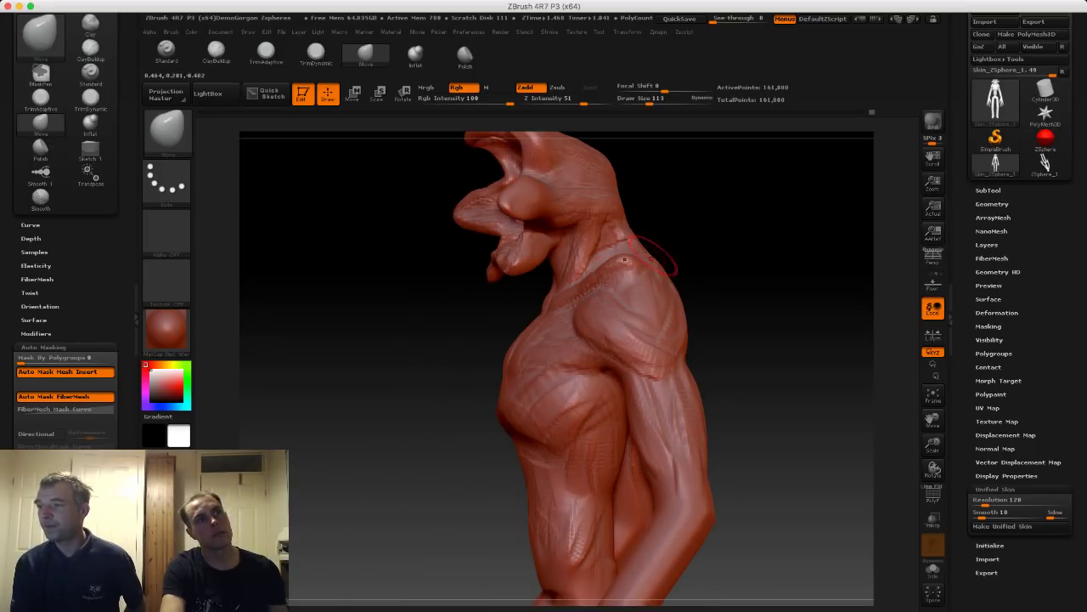
drag(710, 262, 793, 261)
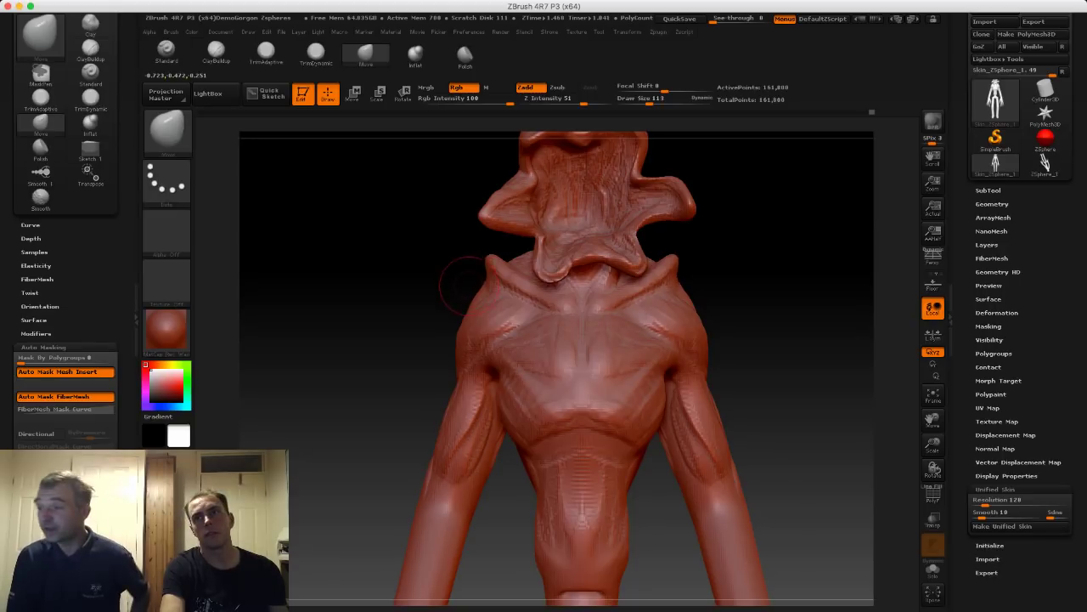
Refine the shoulder and upper back silhouette with the Move brush at draw size 160.
key(s)
drag(471, 294, 478, 294)
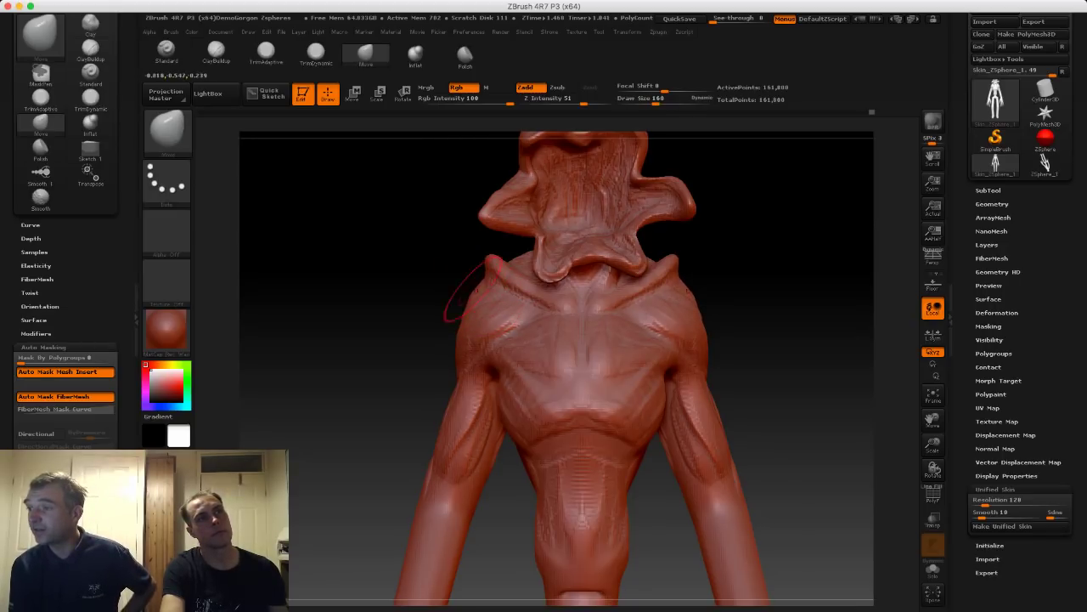
drag(393, 294, 476, 294)
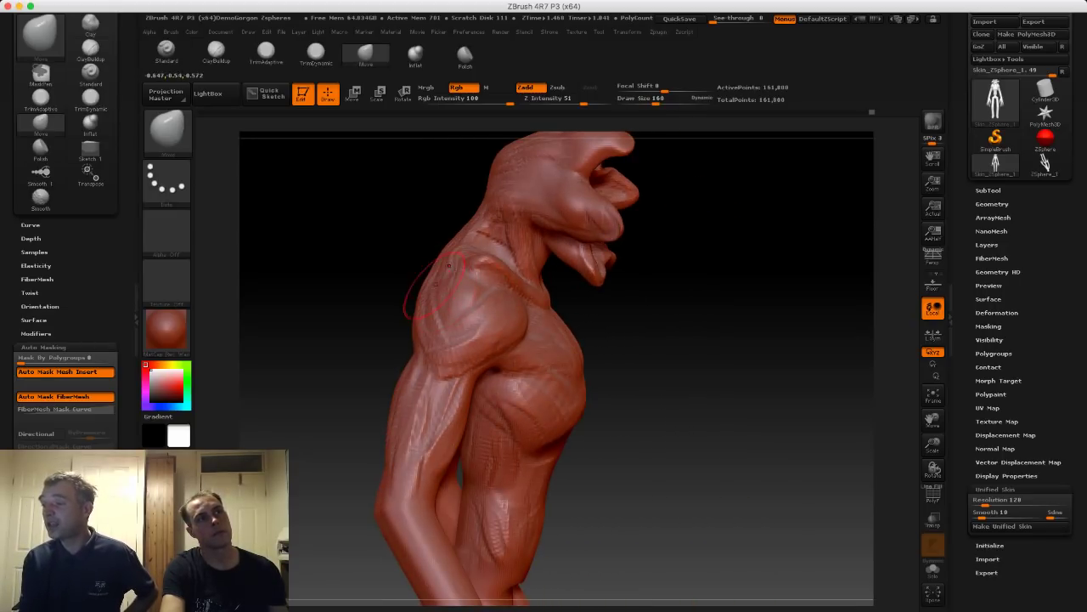
mouse_move(437, 260)
mouse_down()
mouse_move(445, 266)
mouse_move(425, 258)
mouse_move(408, 277)
mouse_up()
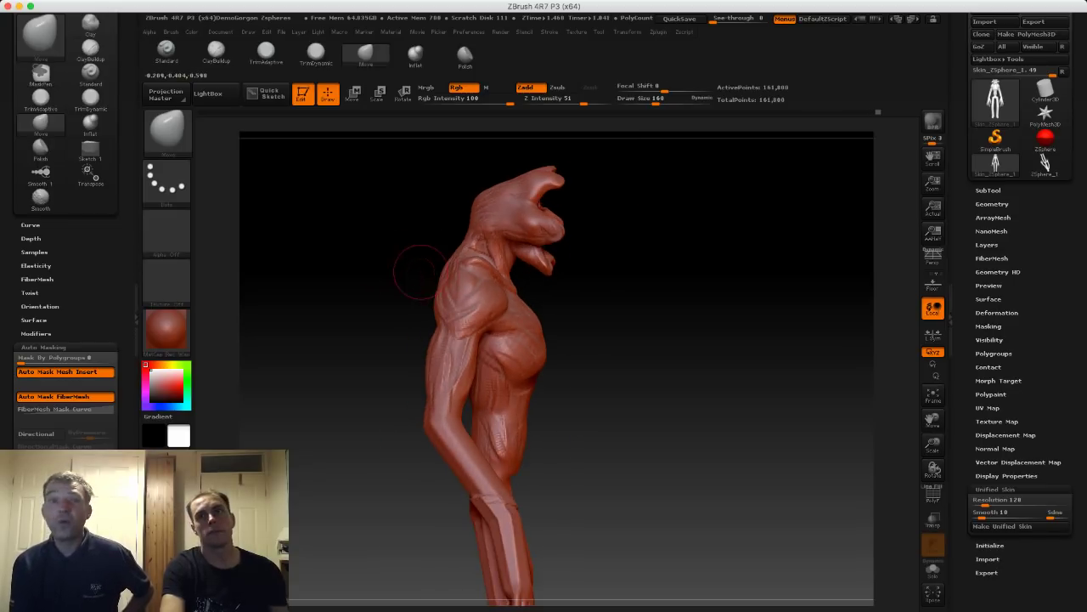
mouse_move(398, 217)
alt+mouse_down()
mouse_move(408, 249)
mouse_move(411, 228)
mouse_move(468, 231)
mouse_move(452, 209)
mouse_move(480, 214)
mouse_move(476, 231)
alt+mouse_up()
mouse_move(560, 259)
alt+mouse_down()
mouse_move(580, 260)
mouse_move(352, 227)
mouse_move(294, 264)
alt+mouse_up()
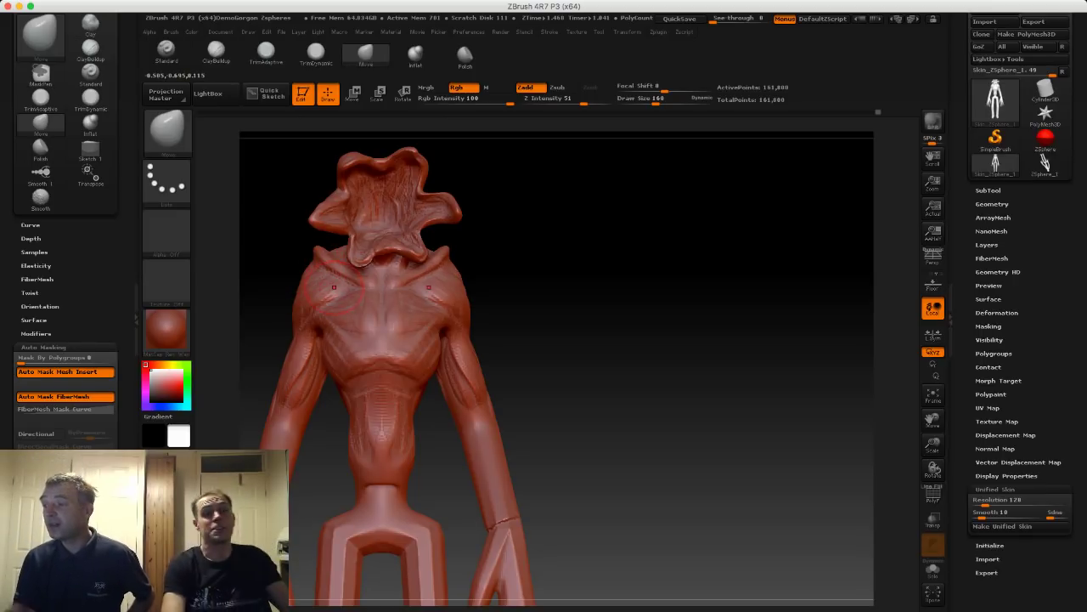
alt+drag(513, 336, 527, 288)
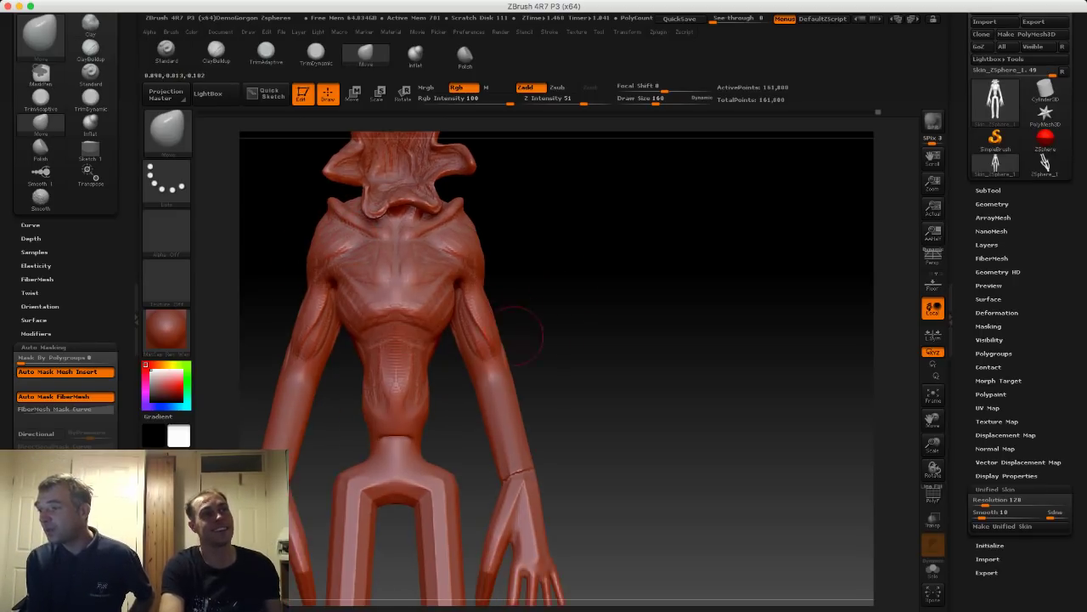
Build up muscle detail on the upper arms, chest and lower rib cage with ClayBuildup at draw size 131.
click(218, 54)
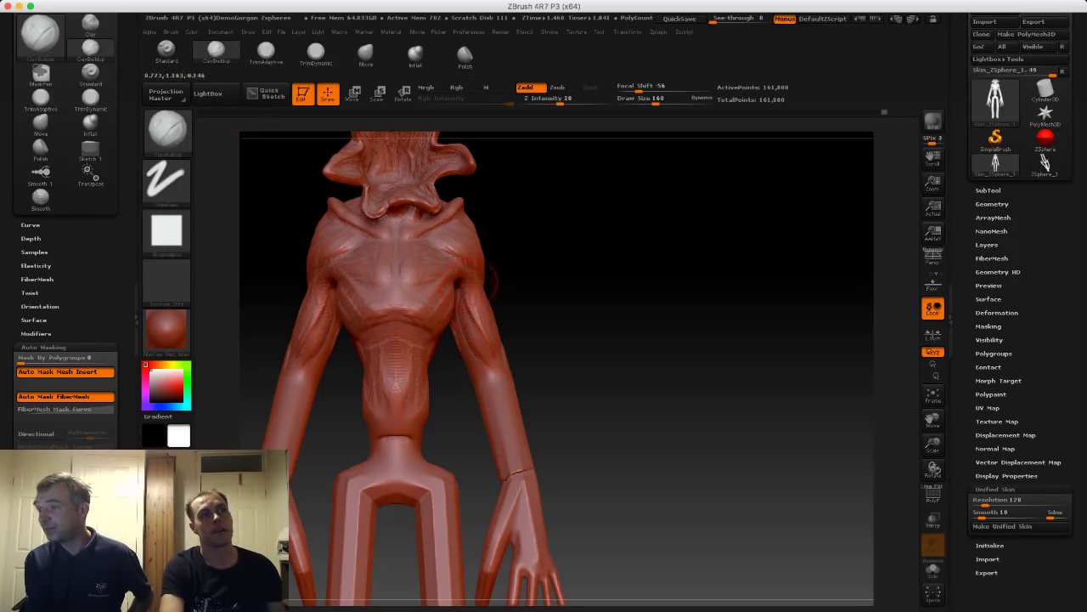
key(s)
drag(468, 271, 464, 271)
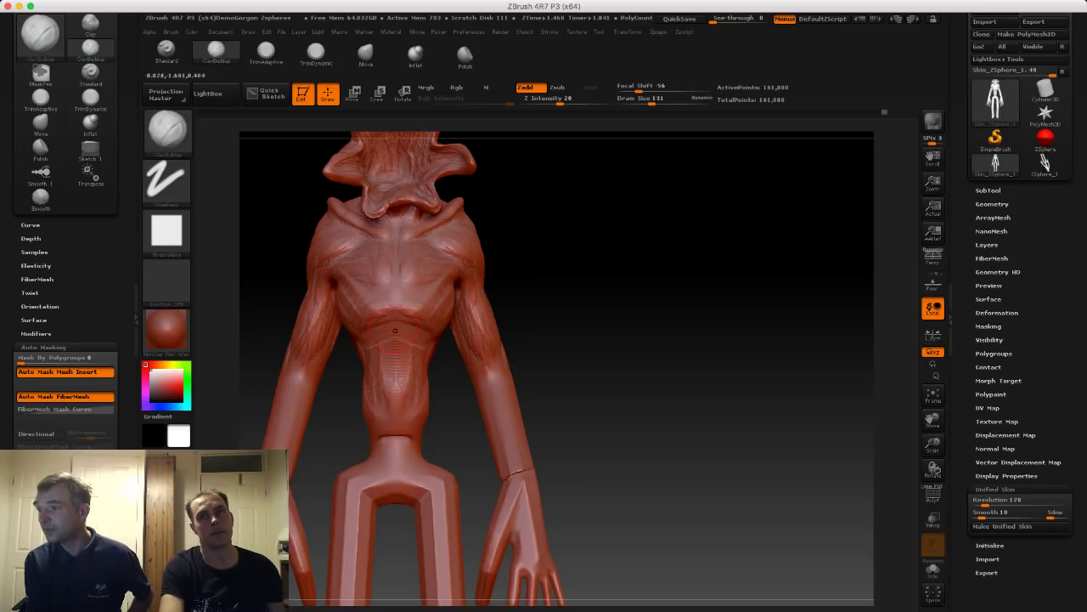
drag(355, 329, 354, 336)
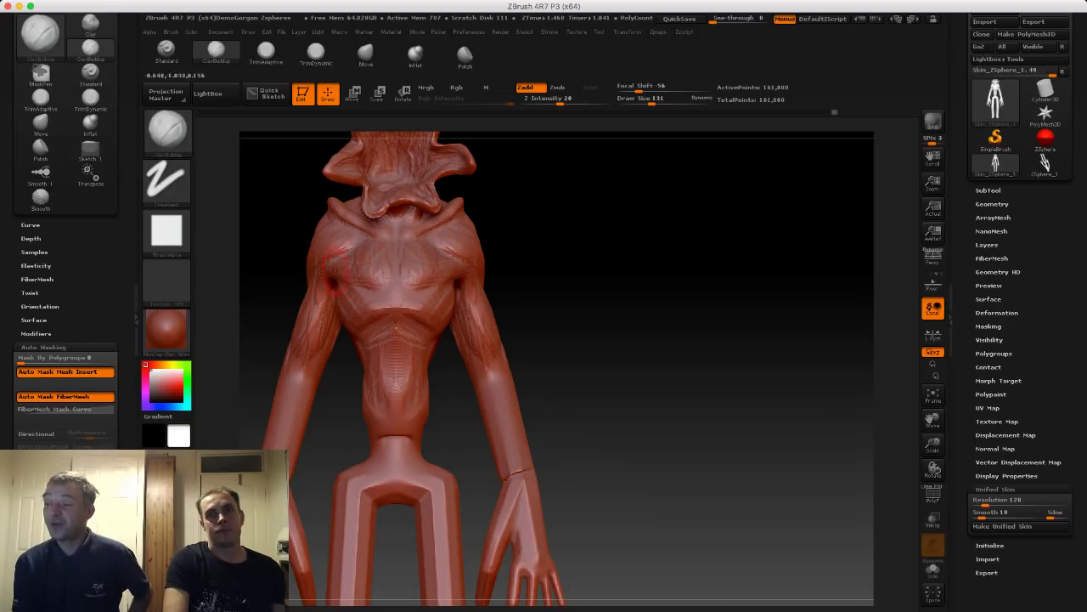
key(ctrl)
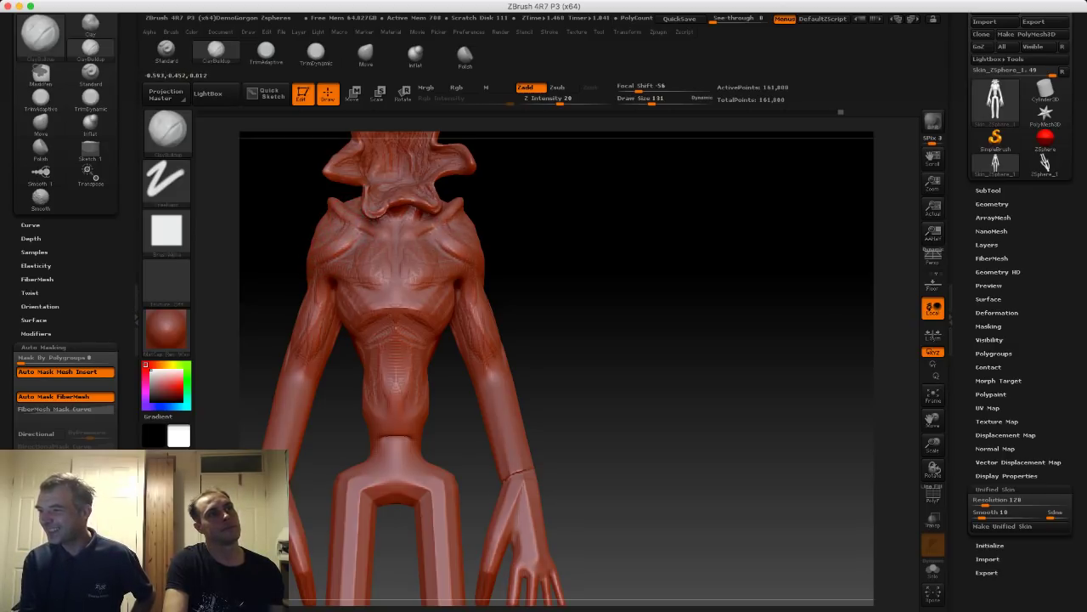
mouse_move(284, 265)
alt+mouse_down()
mouse_move(267, 209)
mouse_move(284, 265)
mouse_move(344, 299)
alt+mouse_up()
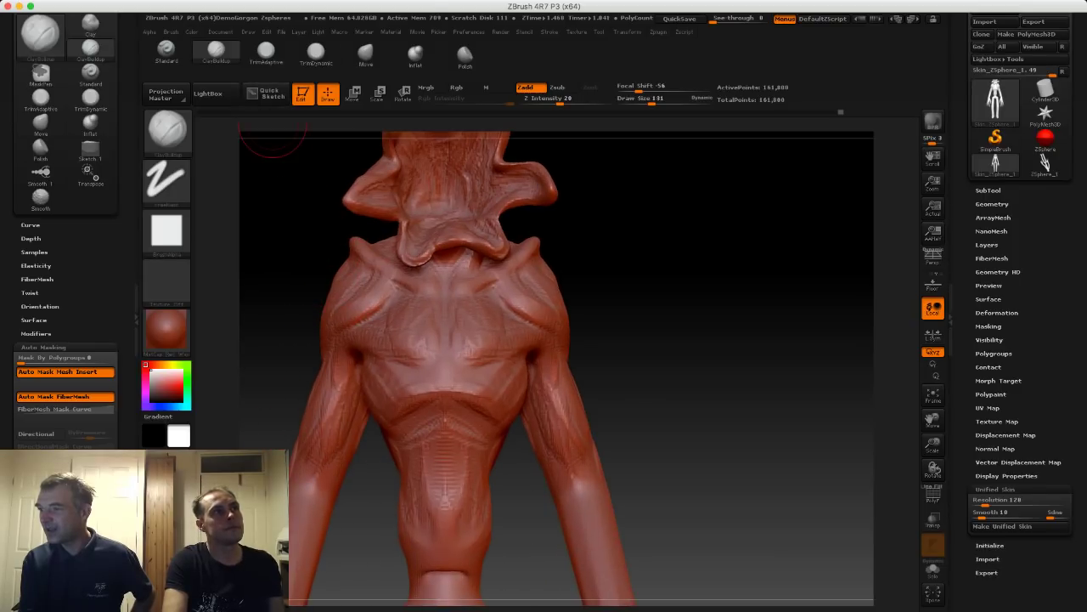
Refine the silhouette of the back and arms with the Move brush at draw size 165.
click(365, 55)
mouse_move(296, 195)
mouse_down()
mouse_move(417, 213)
mouse_move(454, 258)
mouse_move(443, 257)
mouse_up()
key(s)
drag(524, 293, 408, 250)
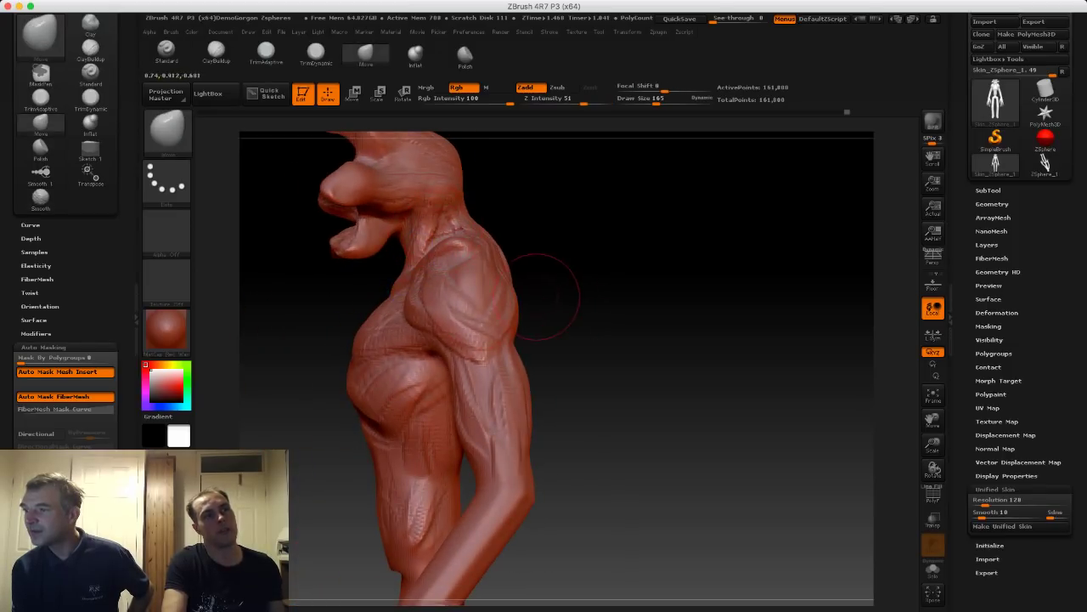
alt+drag(578, 284, 543, 293)
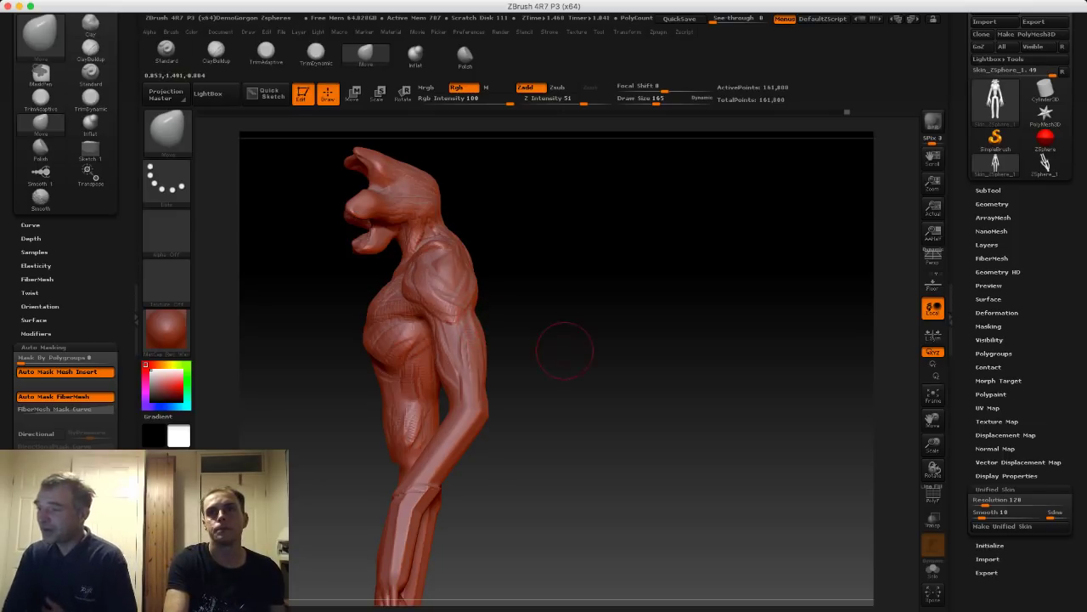
mouse_move(602, 377)
alt+mouse_down()
mouse_move(597, 337)
mouse_move(541, 358)
alt+mouse_up()
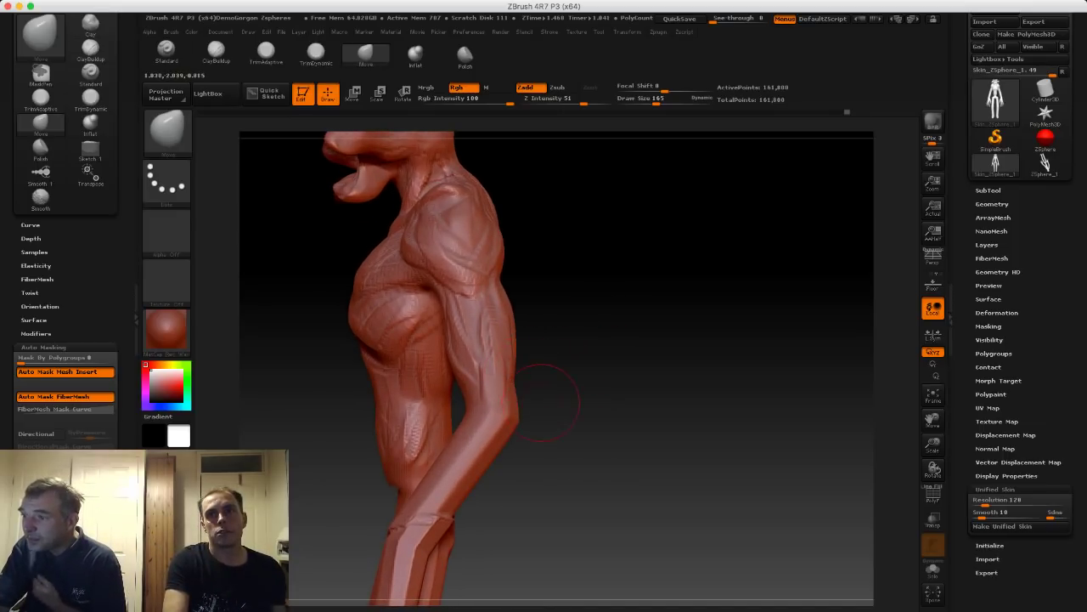
drag(541, 403, 684, 391)
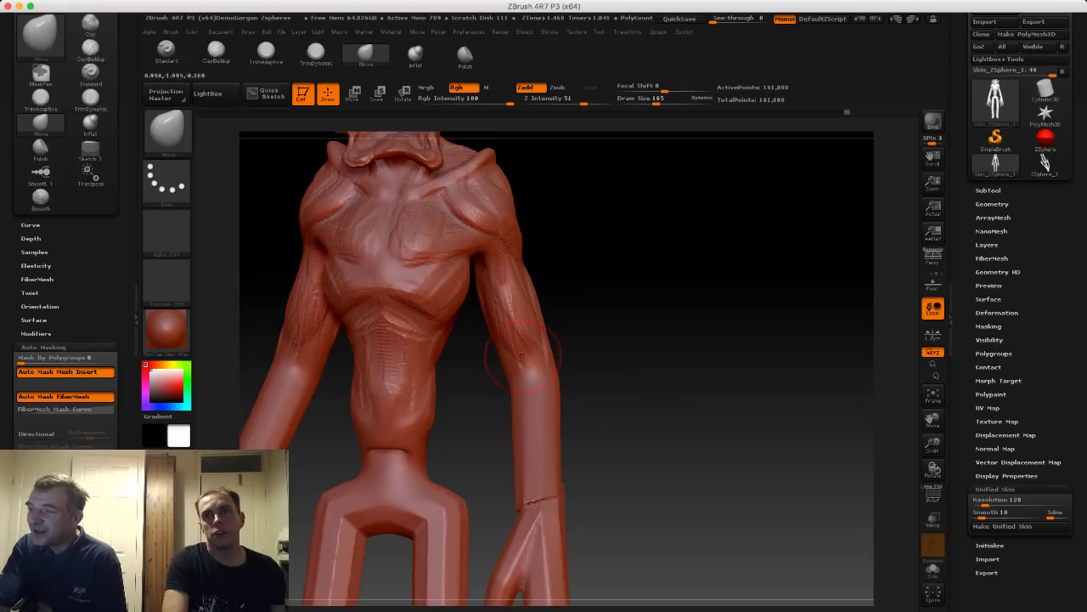
Build up muscle strands on the inner upper arms down to the elbows with ClayBuildup at draw size 82.
key(b)
key(c)
key(b)
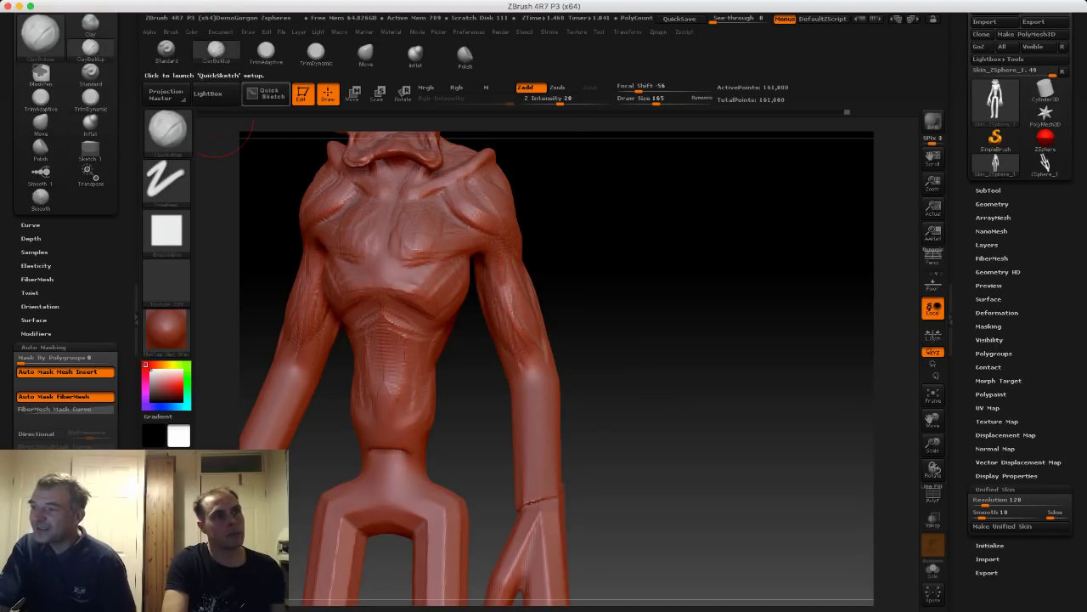
key(s)
drag(475, 268, 459, 263)
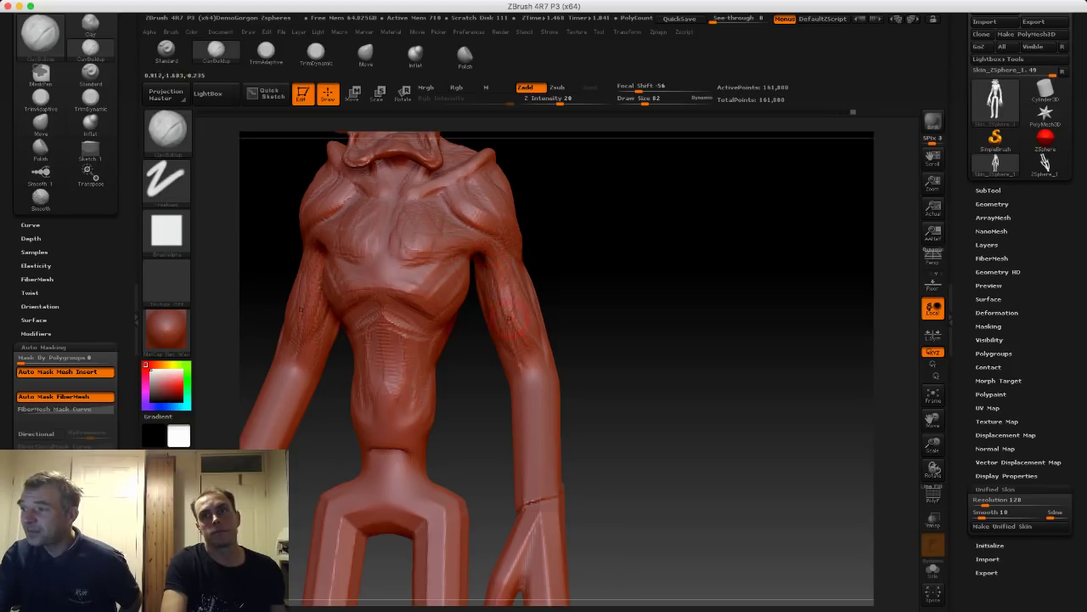
mouse_move(496, 266)
mouse_down()
mouse_move(513, 278)
mouse_move(511, 323)
mouse_up()
drag(587, 318, 520, 298)
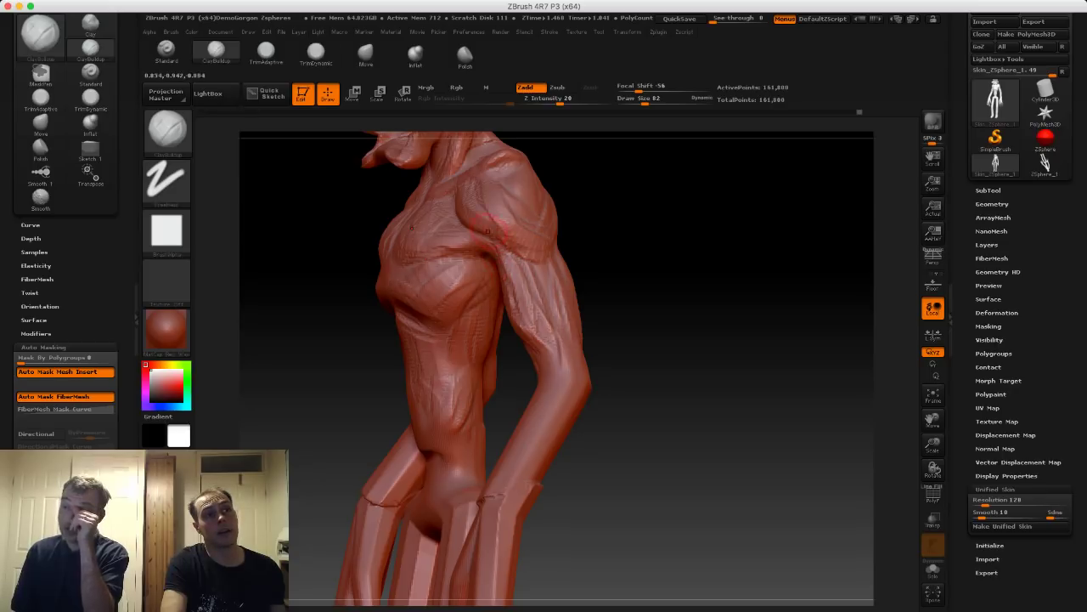
alt+drag(626, 374, 625, 290)
drag(624, 289, 676, 293)
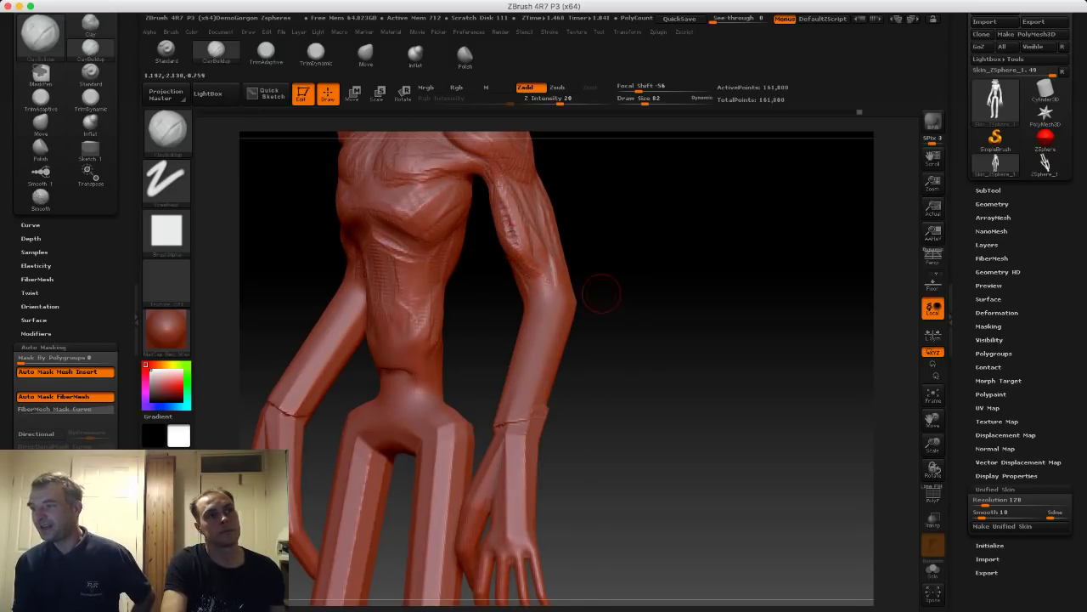
drag(601, 293, 634, 291)
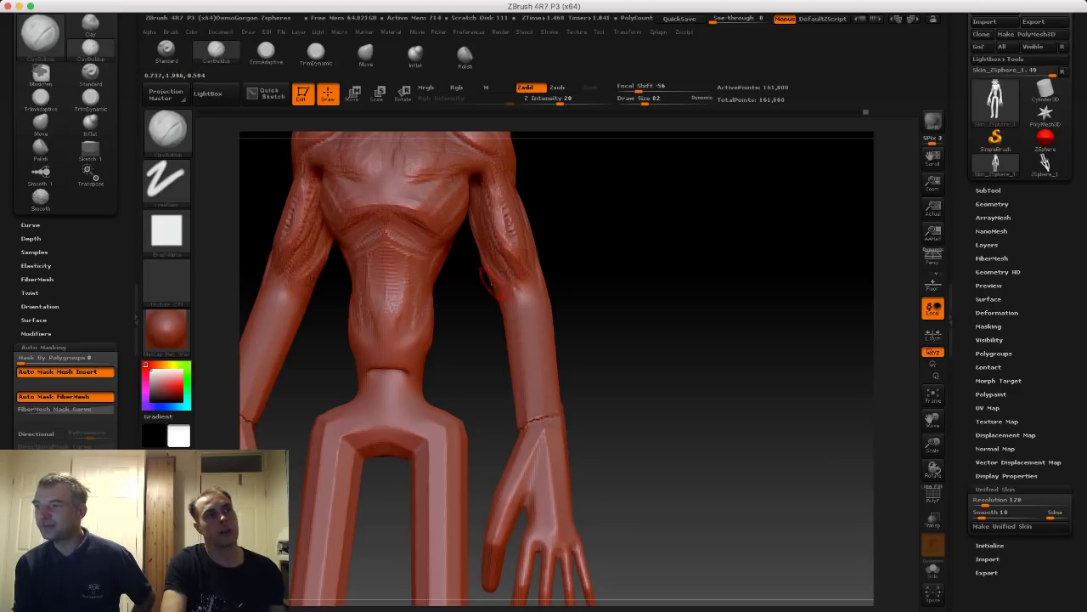
mouse_move(573, 294)
mouse_down()
mouse_move(597, 308)
mouse_move(589, 283)
mouse_up()
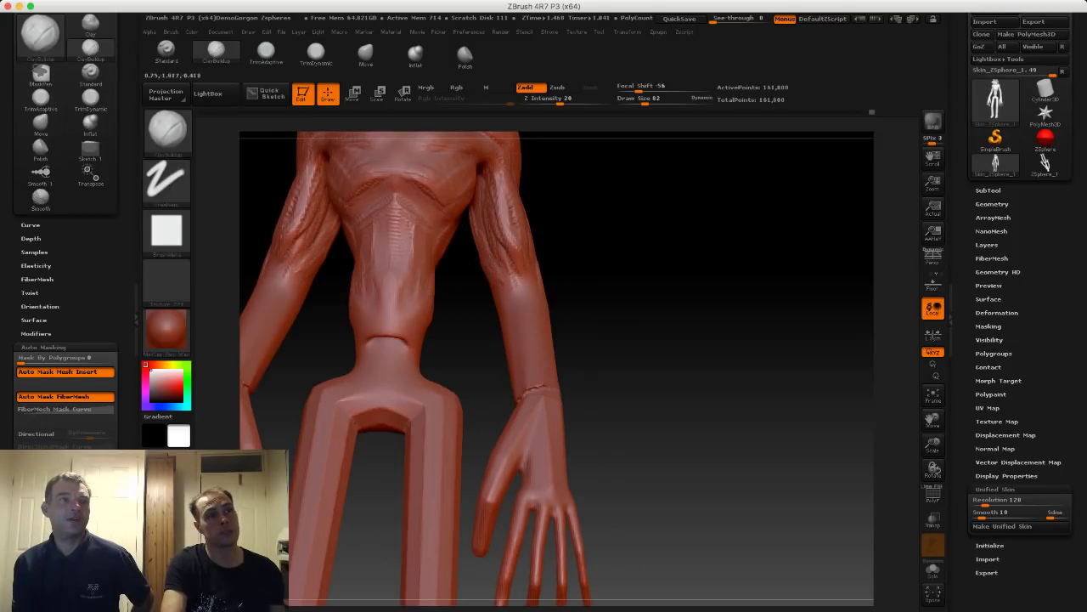
Smooth away the seams at the wrists and around the waist at draw size 140.
key(s)
click(512, 312)
key(shift)
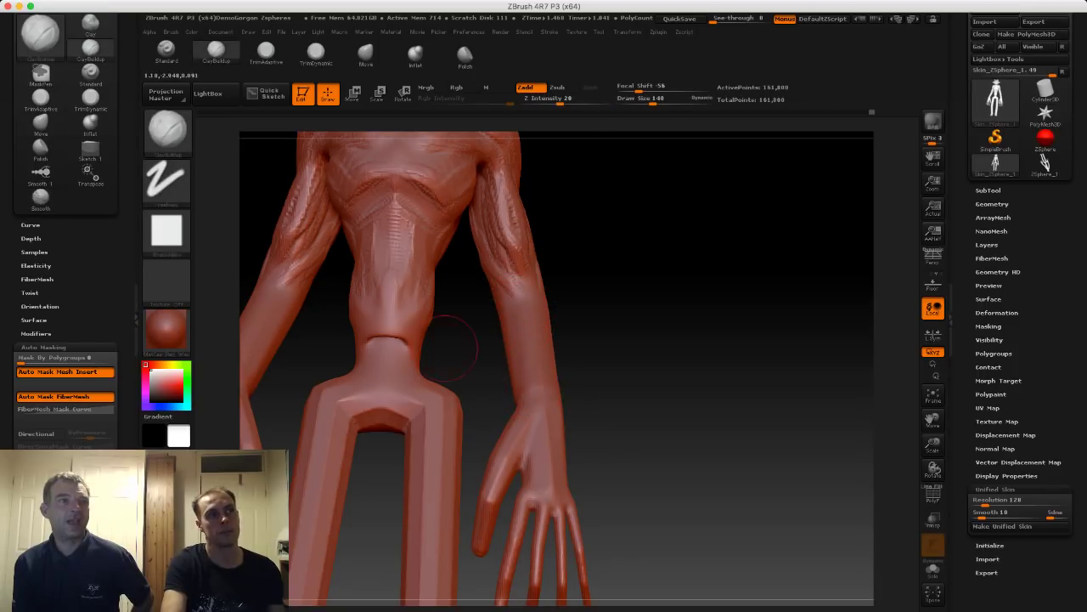
mouse_move(370, 336)
shift+mouse_down()
mouse_move(402, 337)
mouse_move(389, 355)
mouse_move(403, 353)
mouse_move(398, 333)
mouse_move(379, 333)
mouse_move(399, 337)
shift+mouse_up()
key(shift)
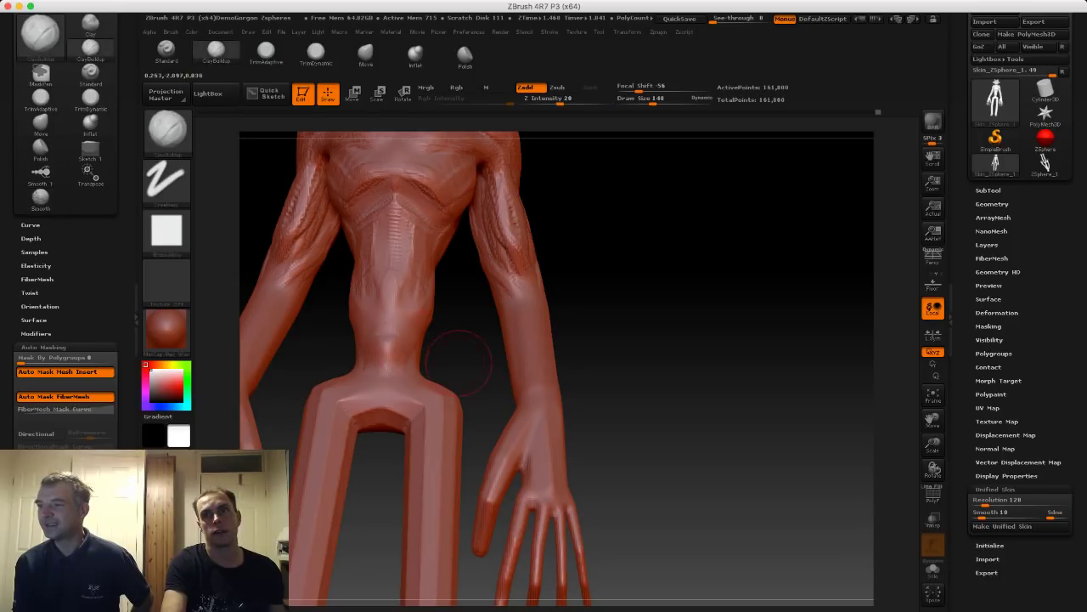
Build up V-shaped muscle forms from the lower abdomen into the pelvis with ClayBuildup.
drag(499, 364, 505, 363)
drag(388, 327, 388, 359)
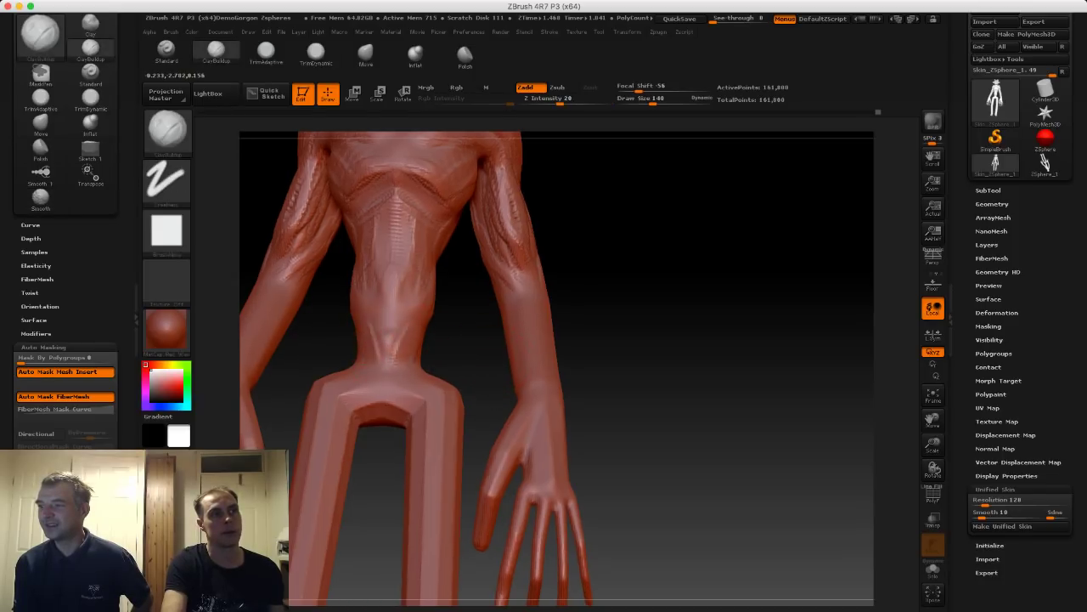
mouse_move(316, 341)
mouse_down()
mouse_move(354, 345)
mouse_move(358, 325)
mouse_move(360, 346)
mouse_up()
key(s)
mouse_move(311, 326)
mouse_down()
mouse_move(344, 324)
mouse_move(350, 299)
mouse_move(327, 282)
mouse_move(360, 287)
mouse_move(333, 299)
mouse_move(343, 255)
mouse_move(331, 297)
mouse_move(358, 330)
mouse_move(302, 313)
mouse_up()
Examine the creature's overall proportions from the front and the side, comparing the head, neck, torso and arms.
mouse_move(544, 365)
alt+mouse_down()
mouse_move(541, 314)
mouse_move(472, 303)
alt+mouse_up()
mouse_move(241, 223)
alt+mouse_down()
mouse_move(322, 249)
mouse_move(260, 256)
alt+mouse_up()
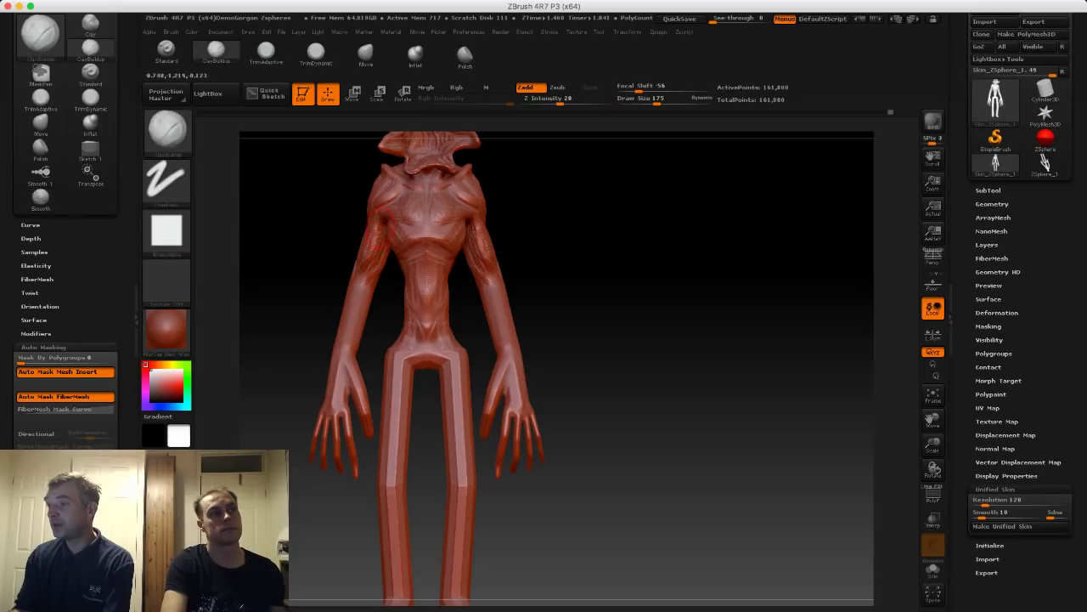
mouse_move(297, 184)
alt+mouse_down()
mouse_move(324, 239)
mouse_move(372, 239)
alt+mouse_up()
key(s)
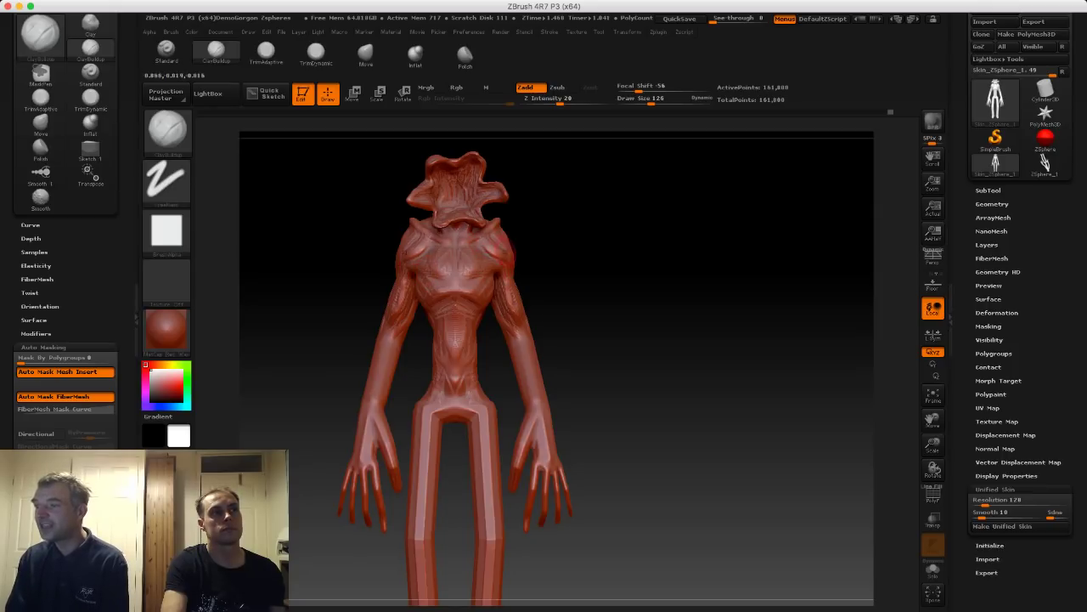
drag(560, 253, 498, 258)
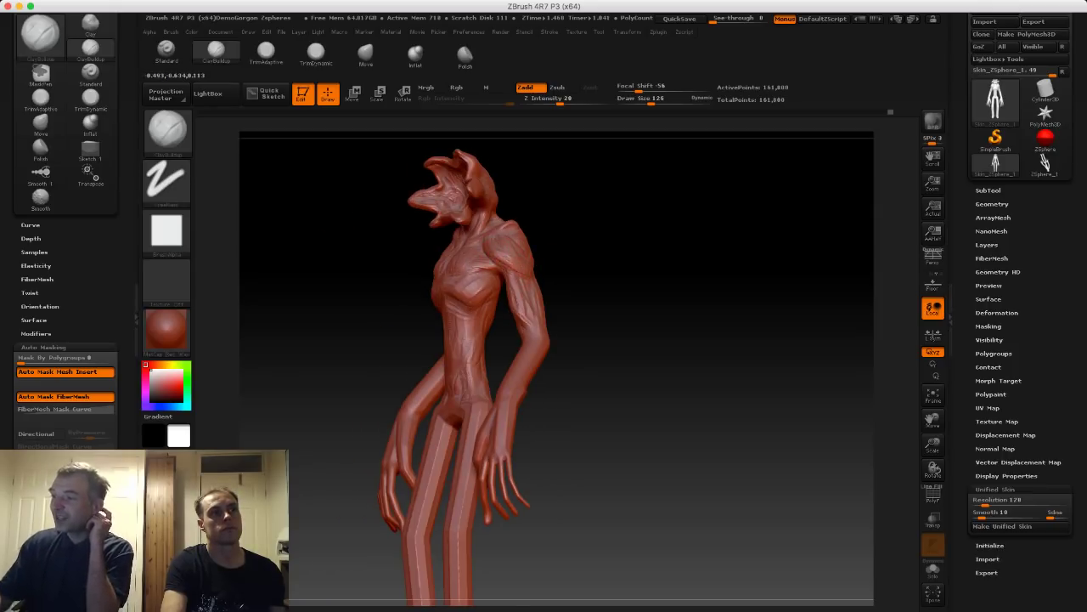
shift+drag(327, 253, 370, 255)
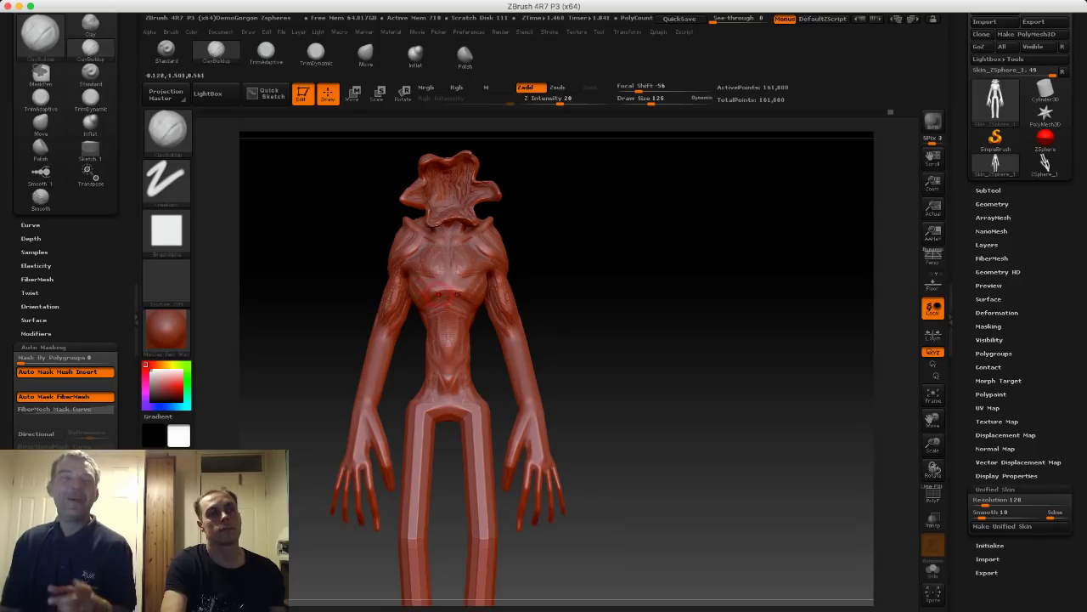
drag(584, 304, 508, 294)
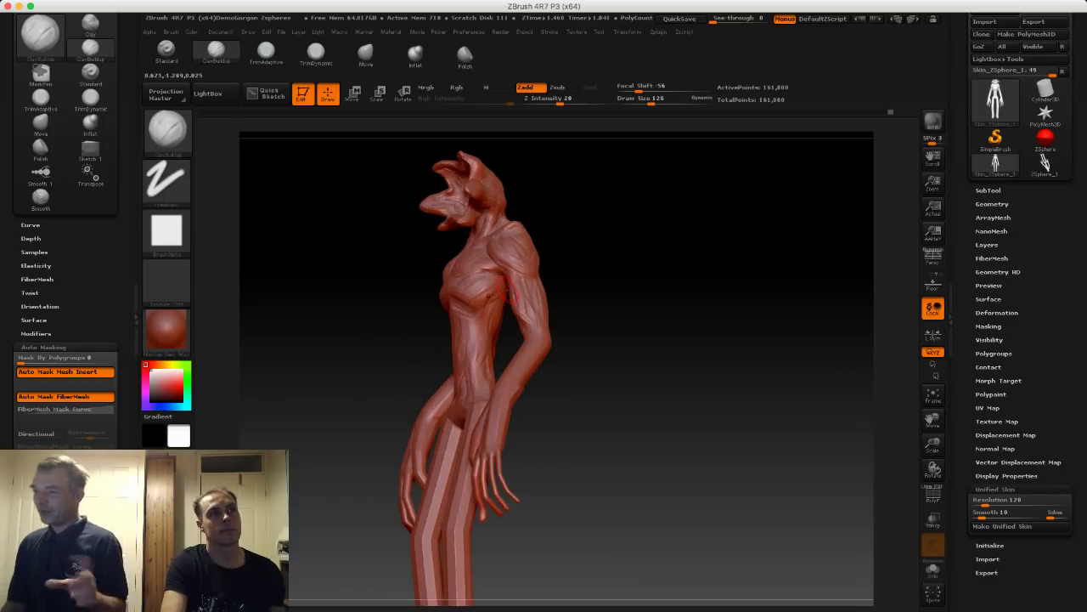
mouse_move(395, 265)
mouse_down()
mouse_move(361, 260)
mouse_move(379, 294)
mouse_move(451, 296)
mouse_move(453, 271)
mouse_up()
key(s)
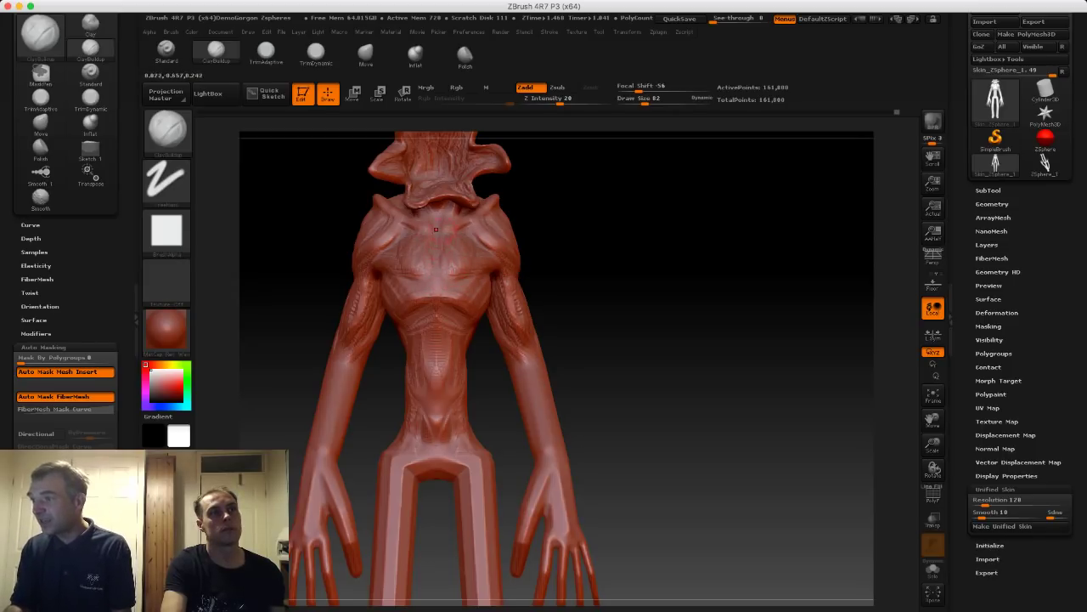
Lasso-mask the body below the head in side view and invert the mask so only the head is protected.
drag(325, 196, 298, 203)
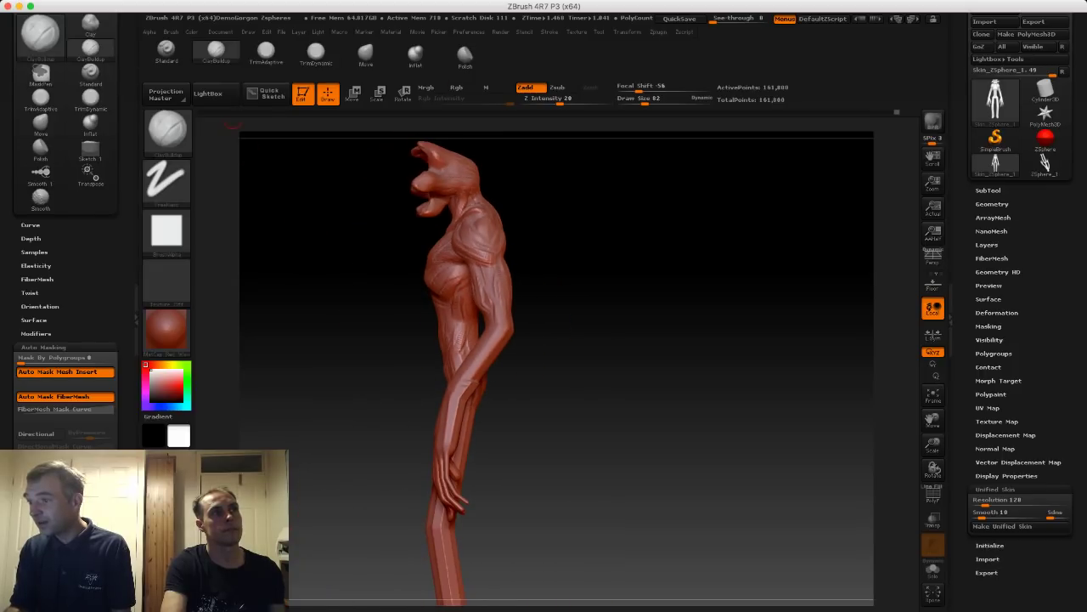
mouse_move(389, 250)
ctrl+mouse_down()
mouse_move(433, 215)
mouse_move(590, 461)
mouse_move(358, 471)
mouse_move(350, 412)
ctrl+mouse_up()
mouse_move(389, 376)
ctrl+mouse_down()
mouse_move(394, 574)
mouse_move(327, 520)
ctrl+mouse_up()
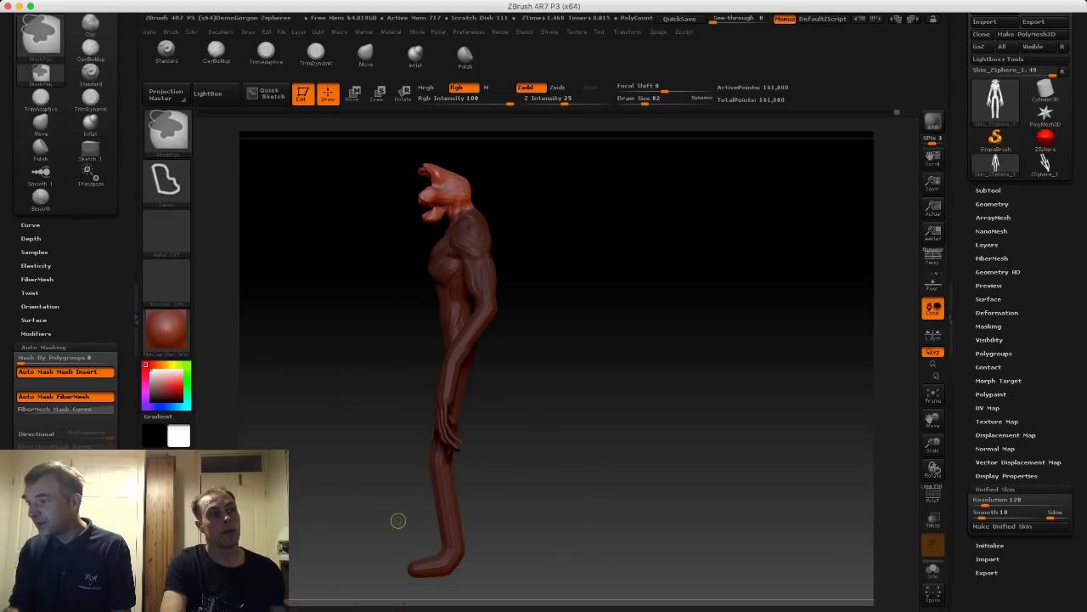
ctrl+drag(407, 373, 388, 392)
ctrl+click(408, 408)
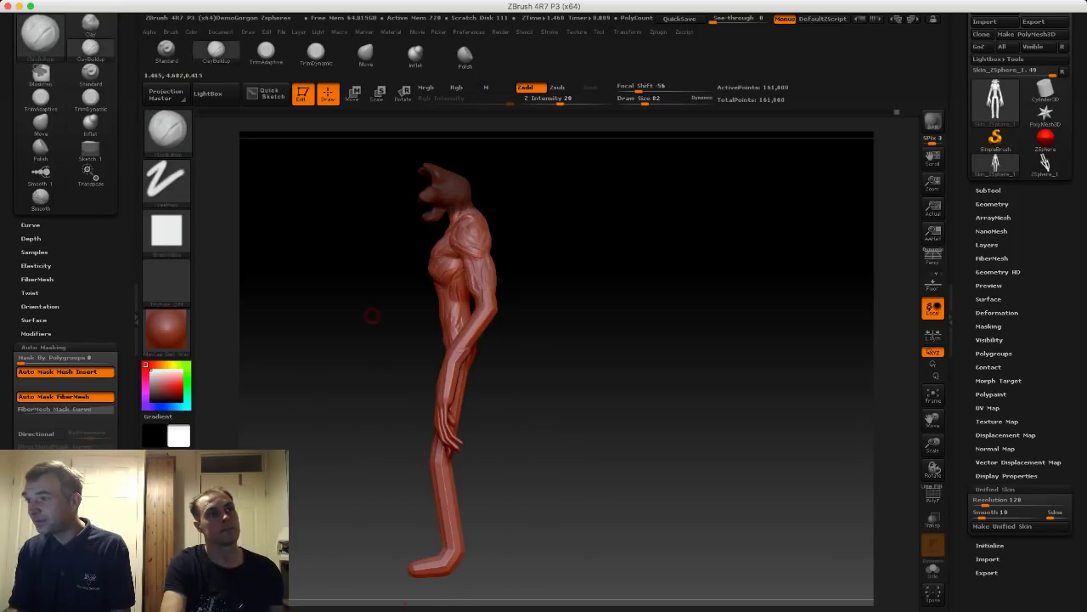
alt+drag(372, 315, 371, 281)
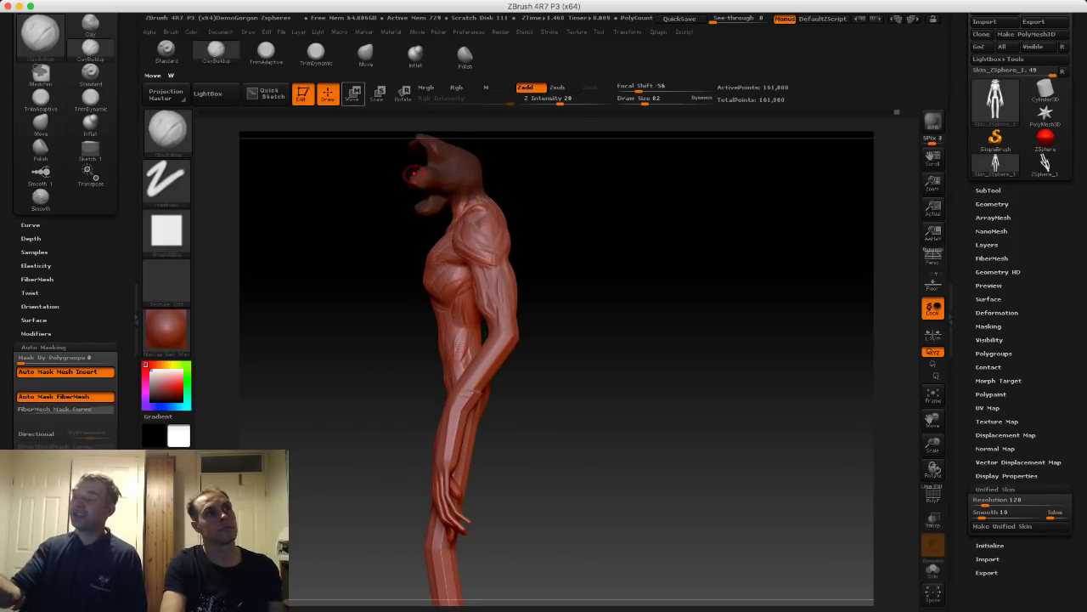
Lengthen the neck by moving the unmasked body downward, away from the masked head, with Transpose Move.
key(w)
drag(463, 209, 463, 315)
drag(463, 262, 465, 265)
mouse_move(578, 288)
shift+mouse_down()
mouse_move(662, 290)
mouse_move(402, 246)
mouse_move(434, 267)
shift+mouse_up()
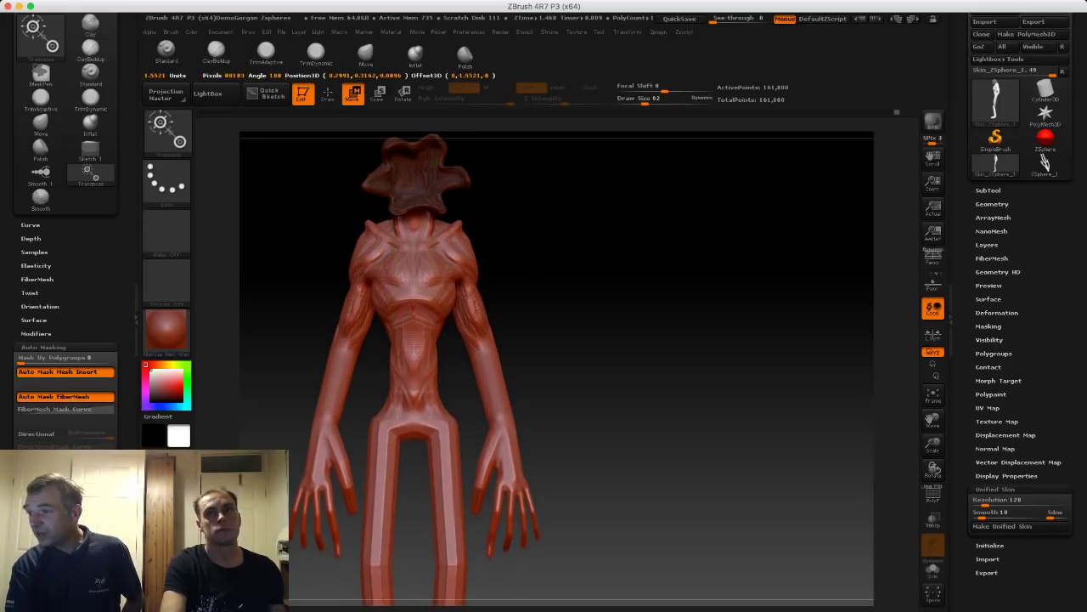
key(q)
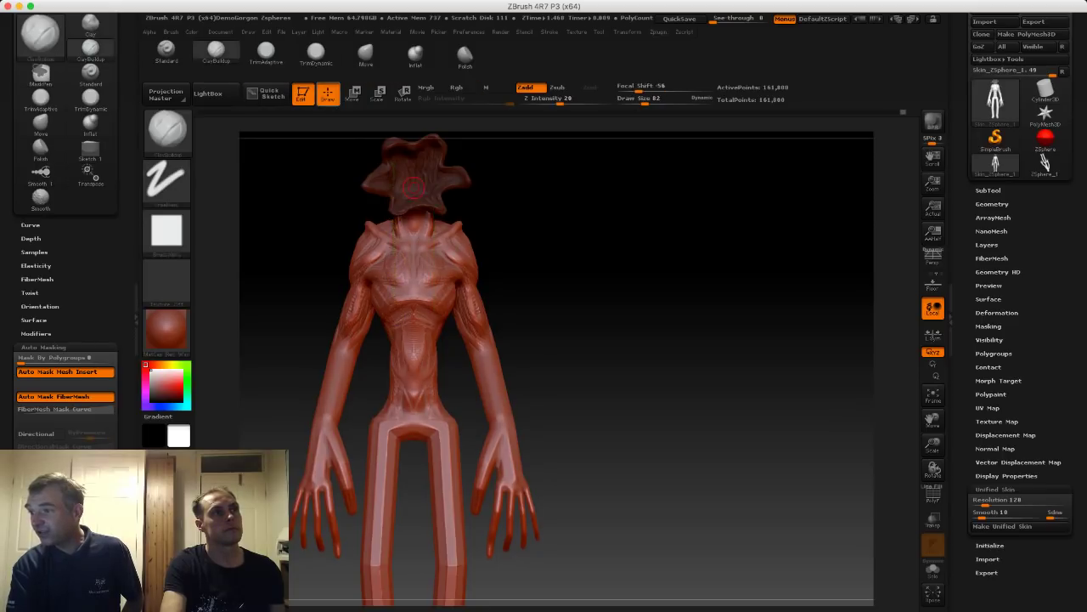
Pull the trapezius muscles up toward the neck with the Move brush at draw size 175 and smooth the upper back.
mouse_move(297, 191)
mouse_down()
mouse_move(535, 184)
mouse_move(277, 119)
mouse_up()
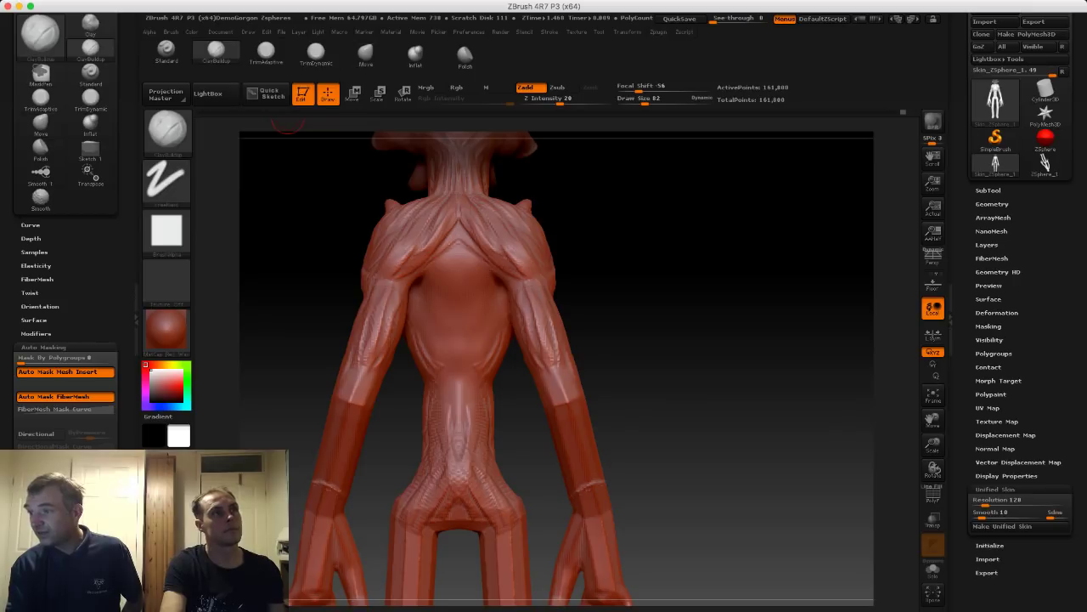
key(b)
key(i)
key(n)
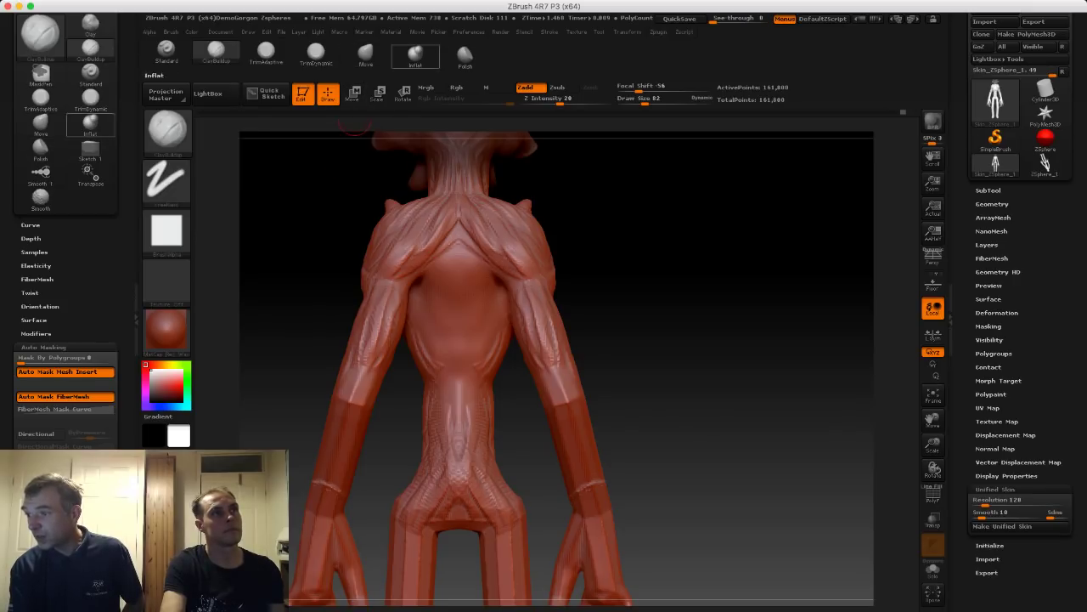
click(360, 57)
alt+drag(316, 174, 335, 268)
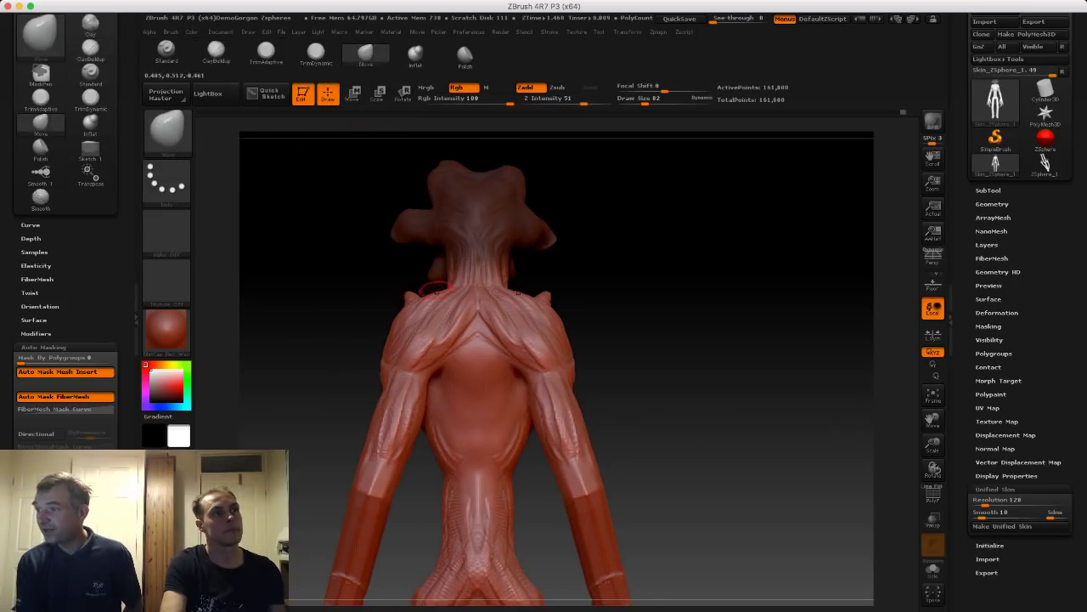
key(s)
mouse_move(438, 294)
mouse_down()
mouse_move(449, 295)
mouse_move(445, 282)
mouse_up()
drag(357, 276, 425, 278)
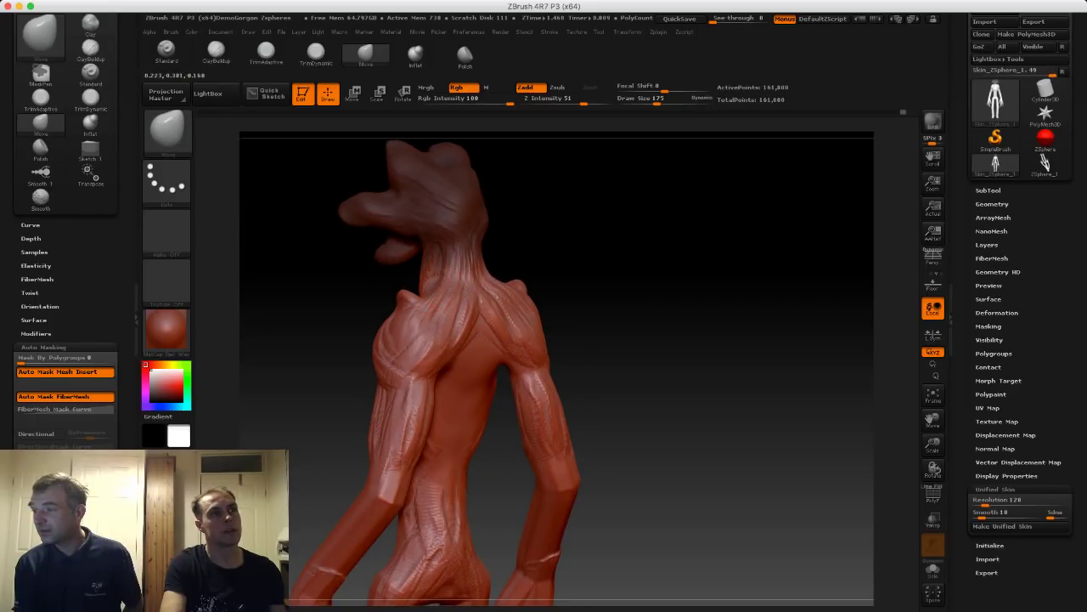
drag(357, 273, 446, 268)
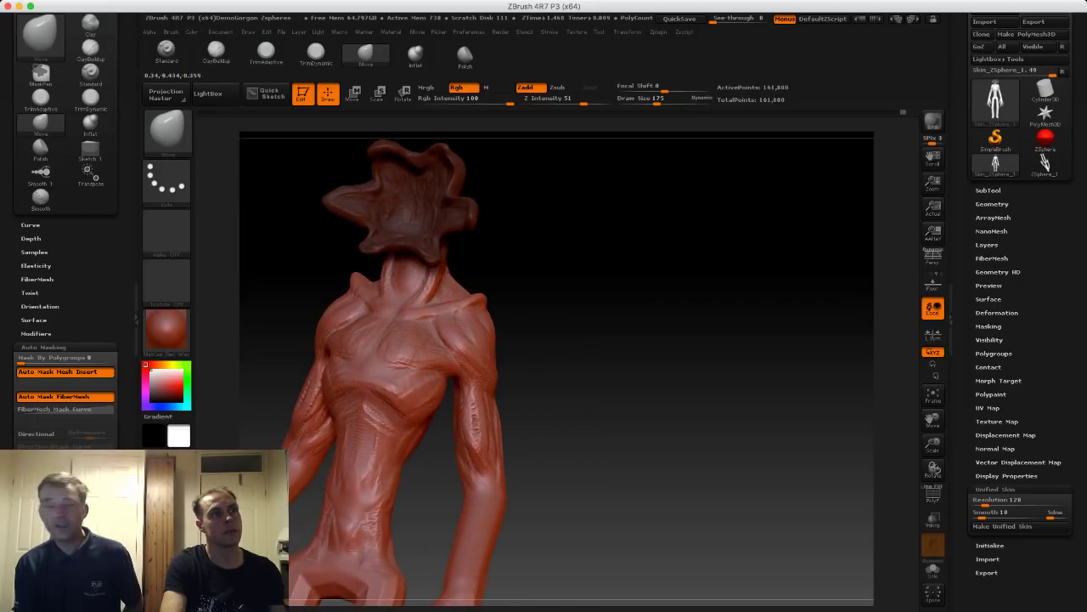
drag(520, 272, 434, 272)
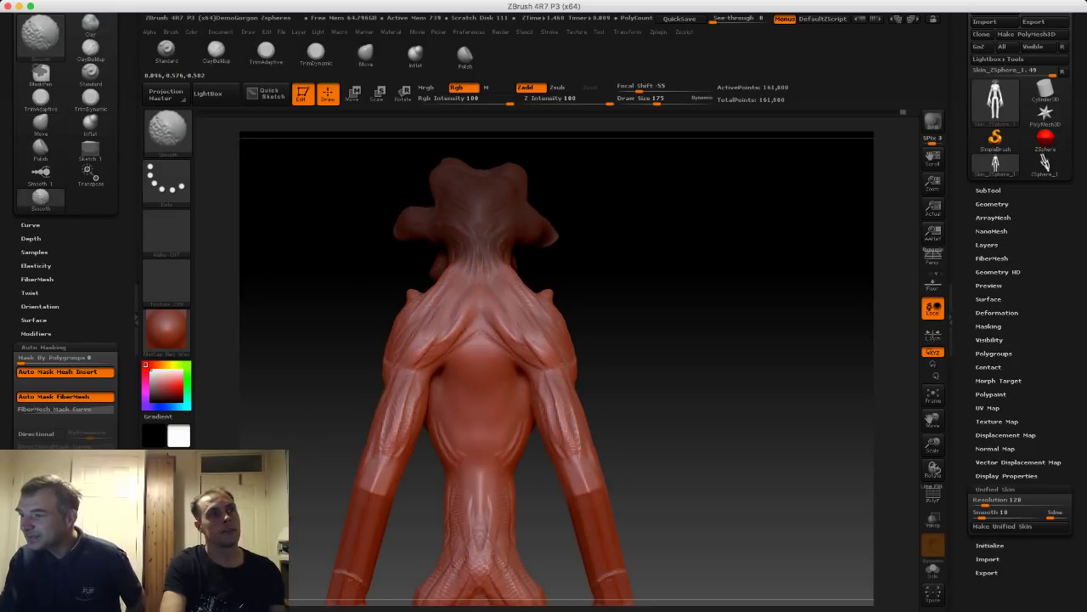
shift+drag(464, 331, 452, 341)
Reshape the shoulder points and the slopes beside the base of the neck with the Move brush.
drag(367, 279, 463, 278)
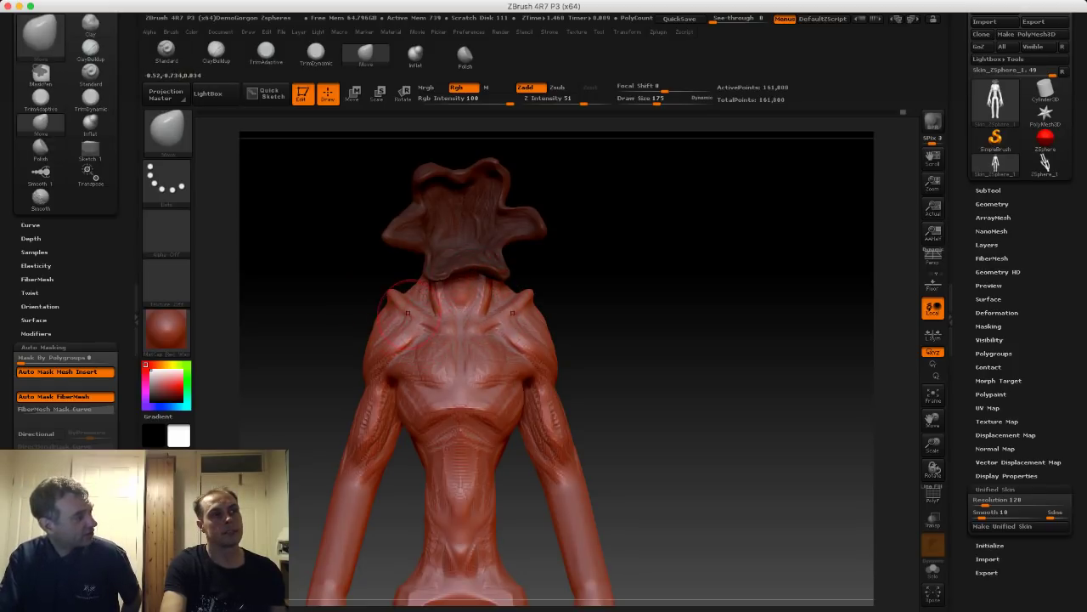
drag(427, 312, 430, 306)
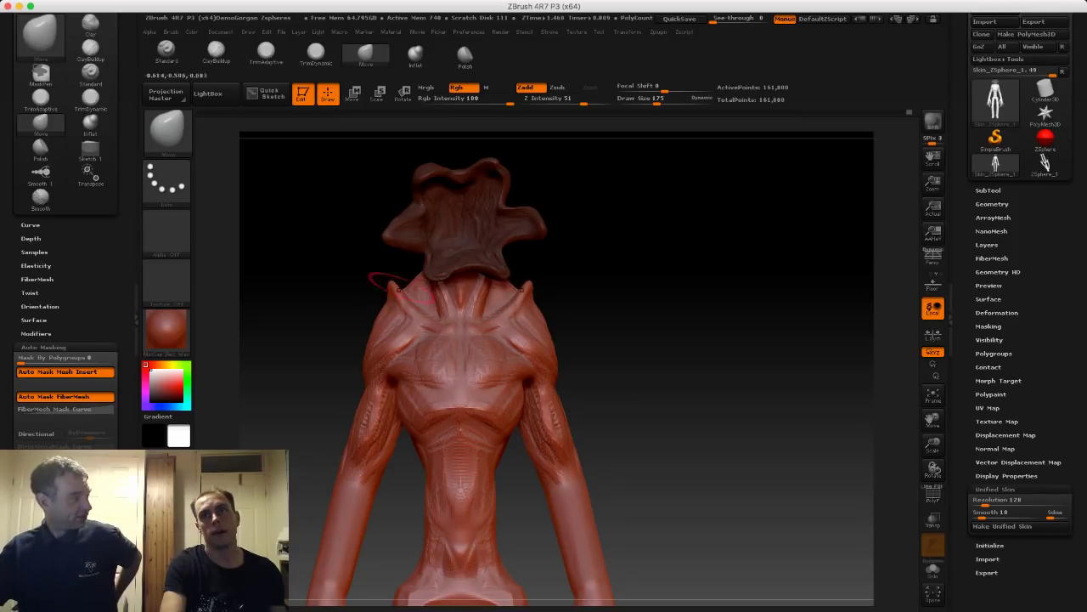
key(s)
drag(373, 317, 380, 316)
drag(373, 327, 405, 316)
Build up muscle strands below the elbows and along the forearms with the ClayBuildup brush at draw size 122.
click(216, 53)
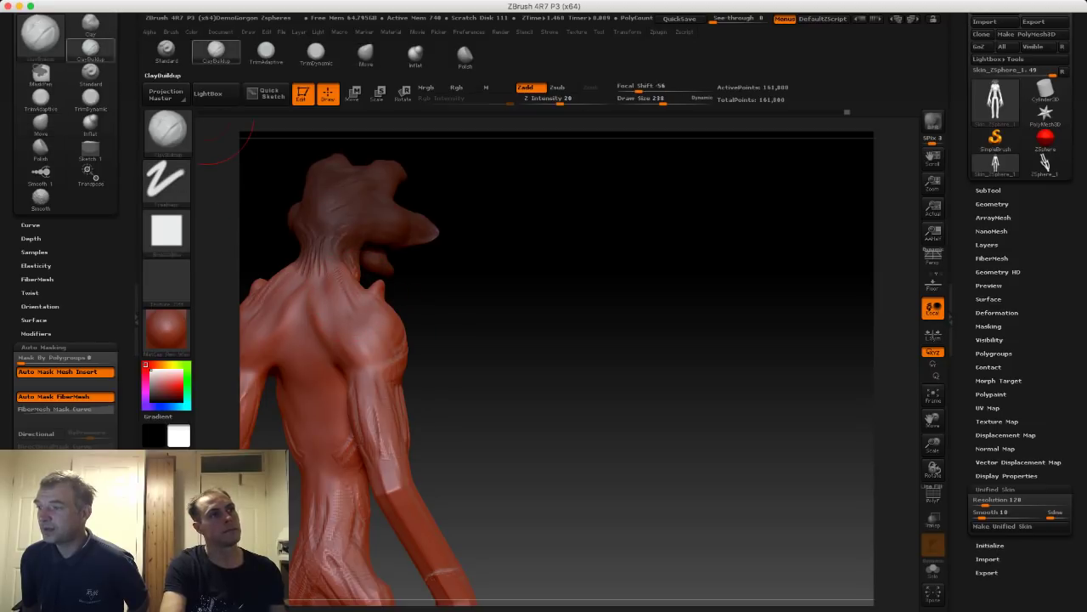
key(s)
drag(508, 313, 356, 308)
alt+drag(317, 275, 328, 240)
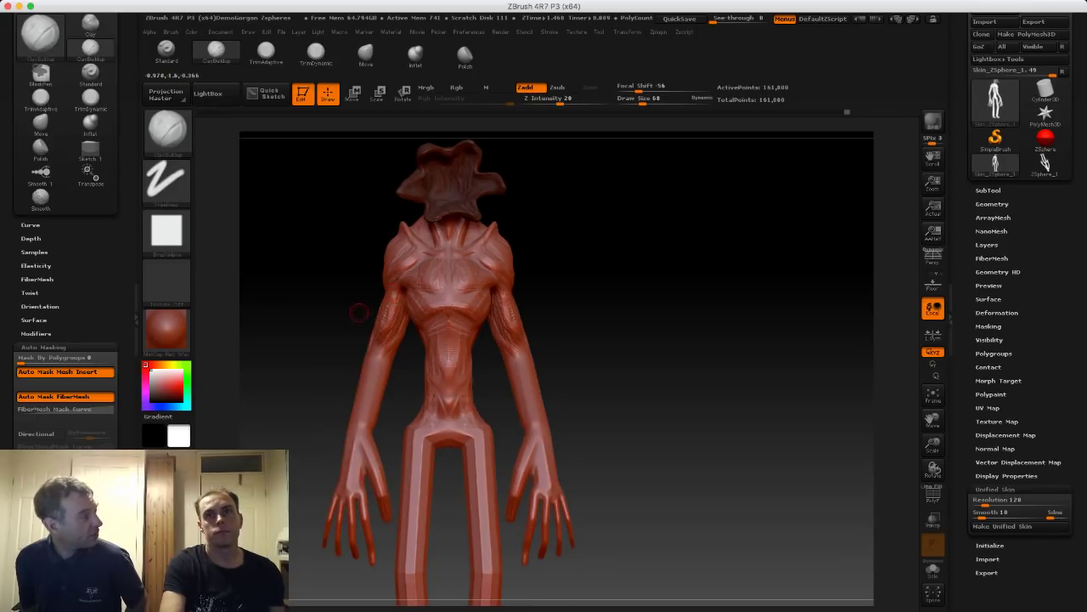
drag(327, 242, 330, 259)
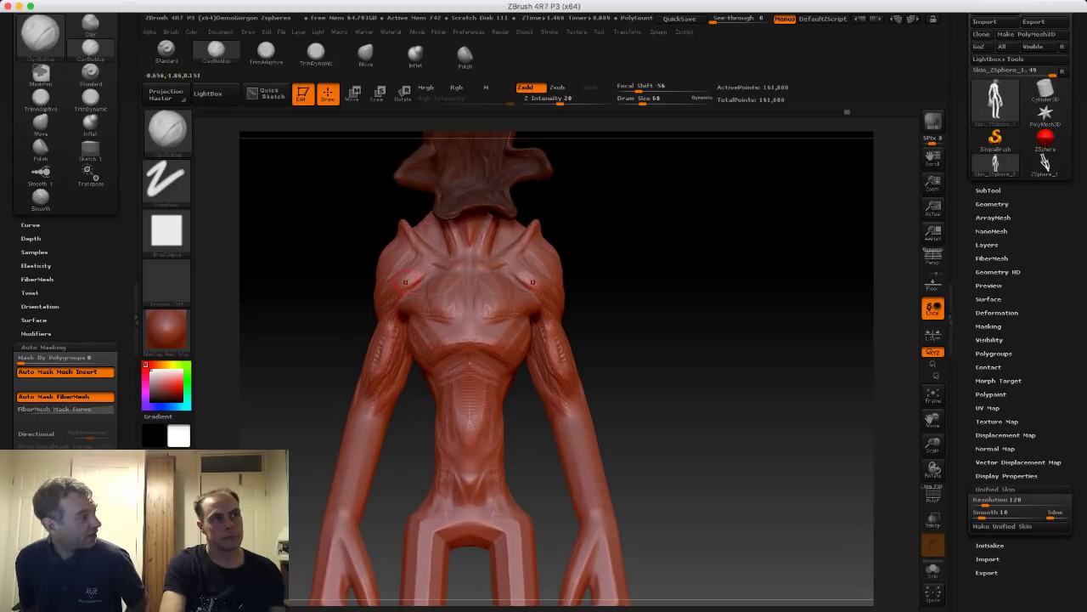
key(s)
click(406, 277)
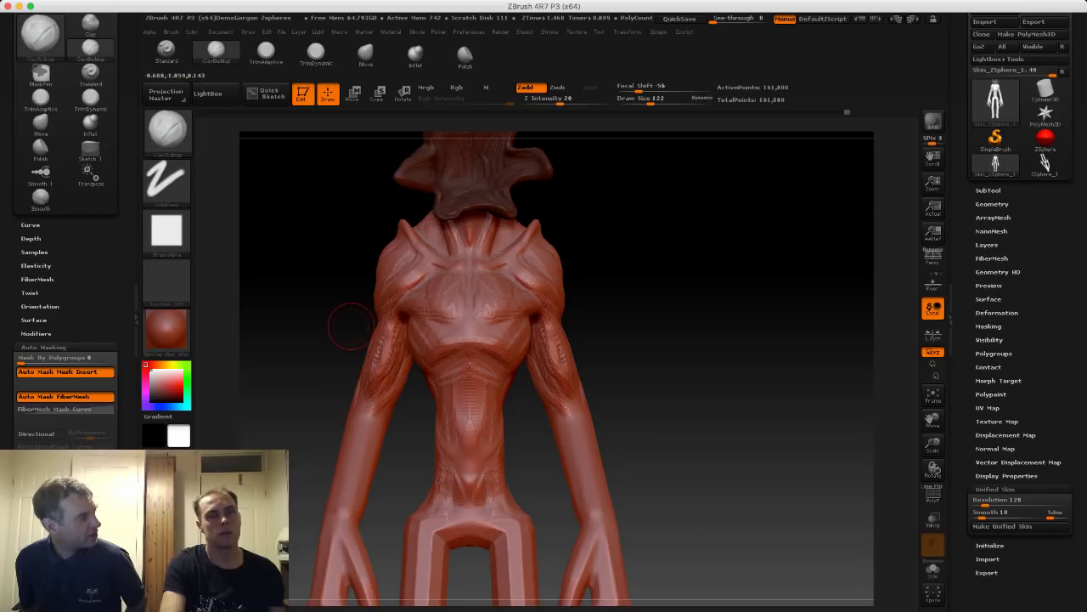
alt+drag(352, 326, 397, 309)
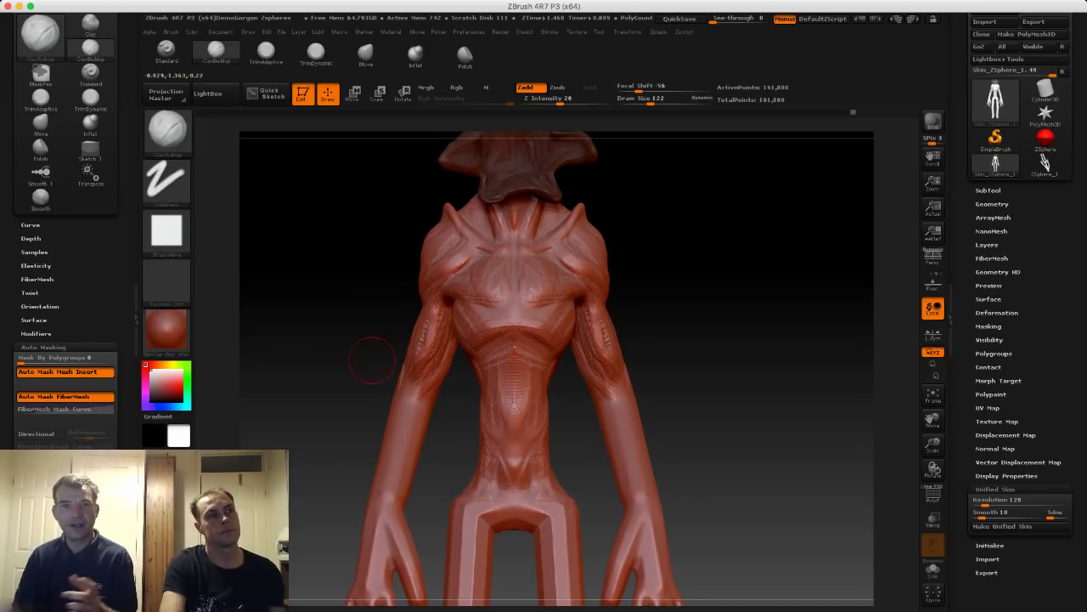
drag(373, 309, 433, 341)
shift+drag(374, 321, 322, 320)
alt+drag(379, 423, 405, 355)
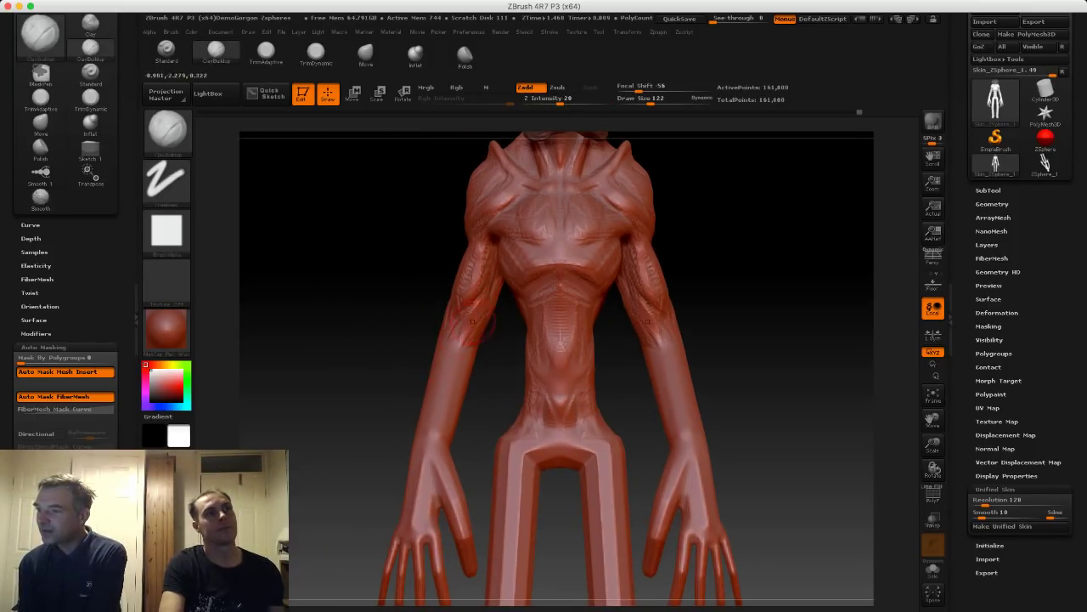
alt+drag(396, 374, 430, 339)
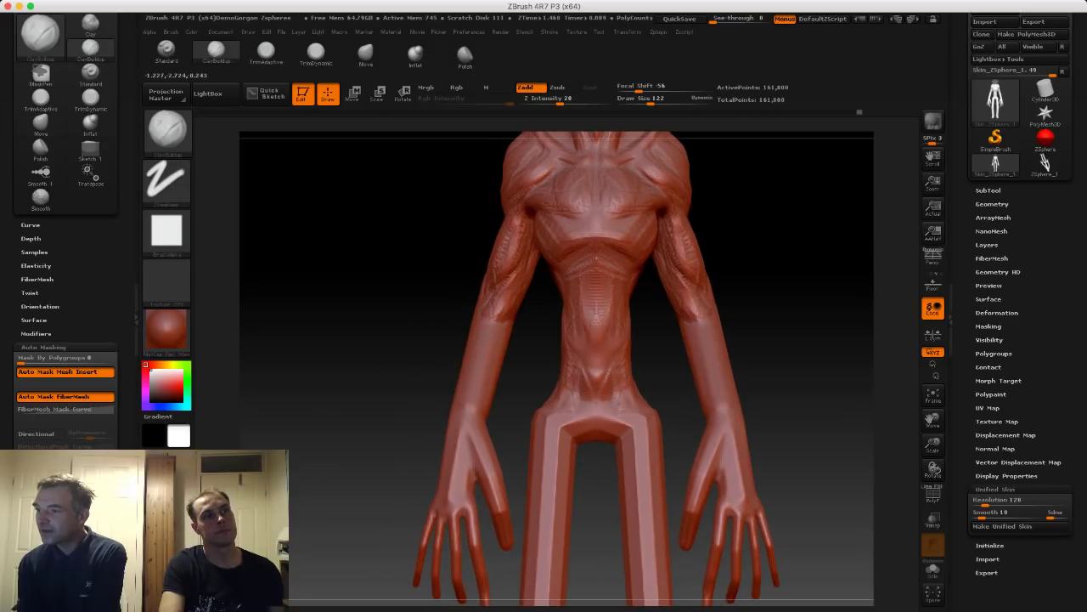
mouse_move(501, 317)
mouse_down()
mouse_move(496, 354)
mouse_move(416, 318)
mouse_move(429, 307)
mouse_move(450, 317)
mouse_move(422, 303)
mouse_move(500, 350)
mouse_move(488, 384)
mouse_up()
mouse_move(422, 320)
mouse_down()
mouse_move(481, 323)
mouse_move(450, 323)
mouse_up()
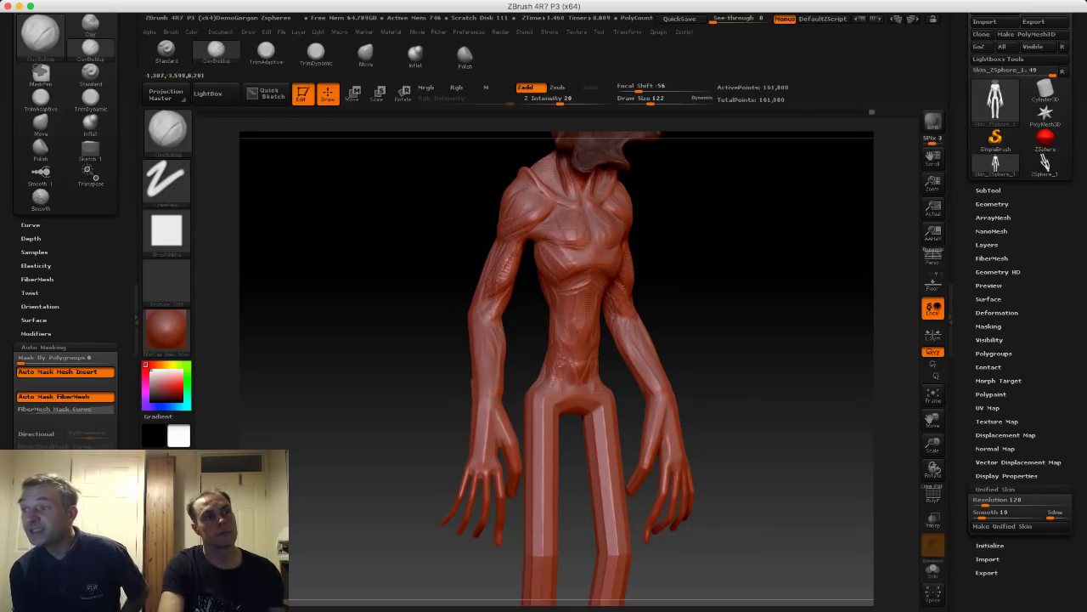
Lasso-mask the hands up to the wrists and invert the mask so the hands are free to move.
mouse_move(442, 383)
mouse_down()
mouse_move(386, 384)
mouse_move(413, 320)
mouse_move(420, 341)
mouse_move(383, 346)
mouse_move(398, 348)
mouse_move(391, 361)
mouse_move(412, 360)
mouse_up()
key(ctrl)
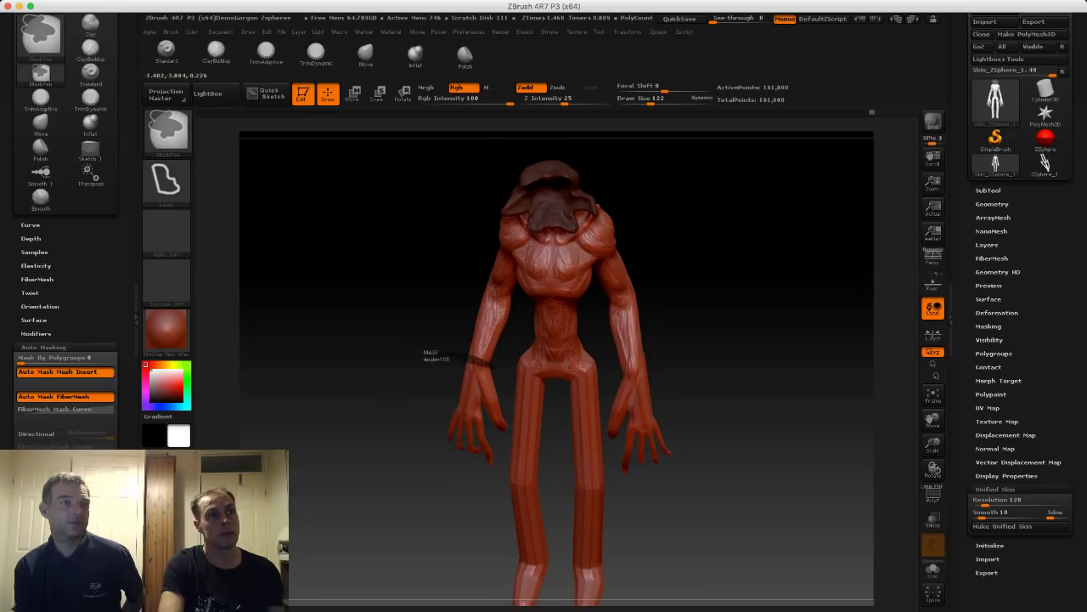
mouse_move(494, 366)
ctrl+mouse_down()
mouse_move(506, 415)
mouse_move(473, 500)
mouse_move(386, 391)
ctrl+mouse_up()
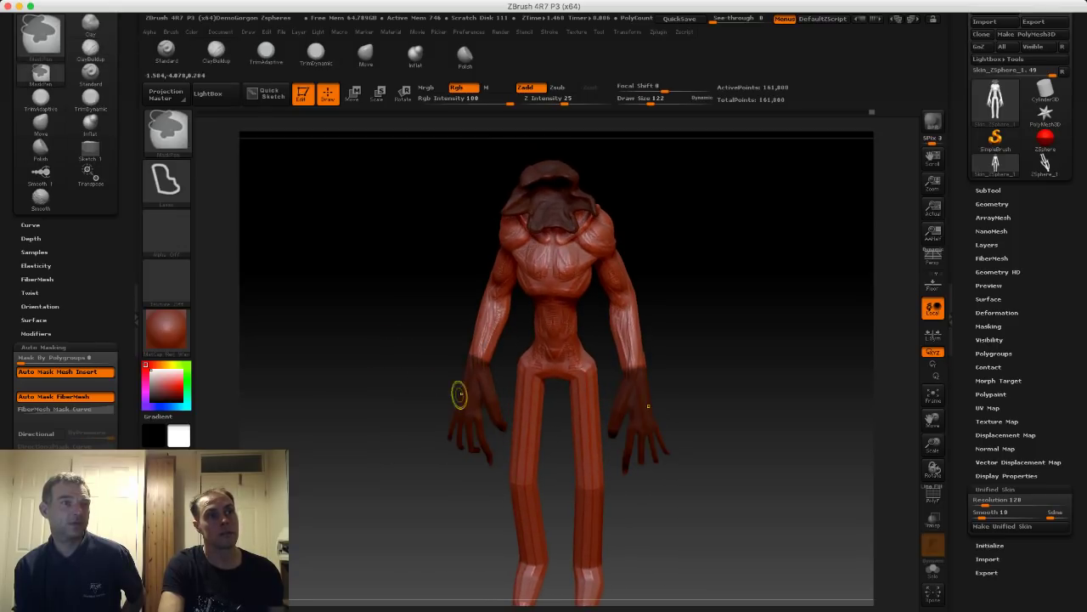
ctrl+click(419, 330)
Lay a Transpose Move line along the hand in side view, undo the trial shift and mask the head as well.
mouse_move(393, 354)
mouse_down()
mouse_move(362, 303)
mouse_move(450, 297)
mouse_up()
click(353, 93)
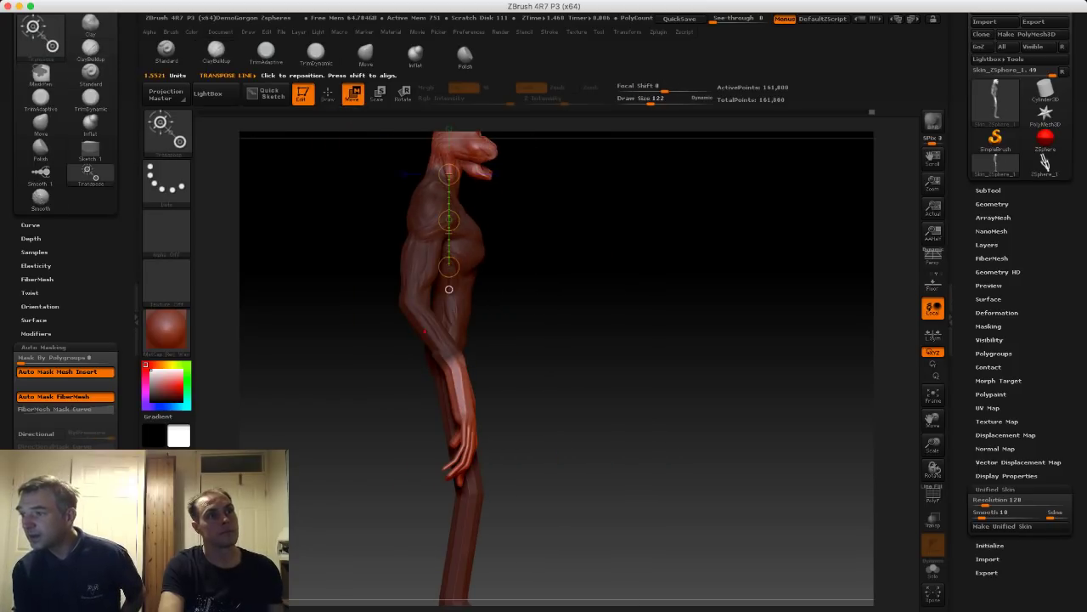
mouse_move(447, 365)
mouse_down()
mouse_move(469, 415)
mouse_move(463, 398)
mouse_up()
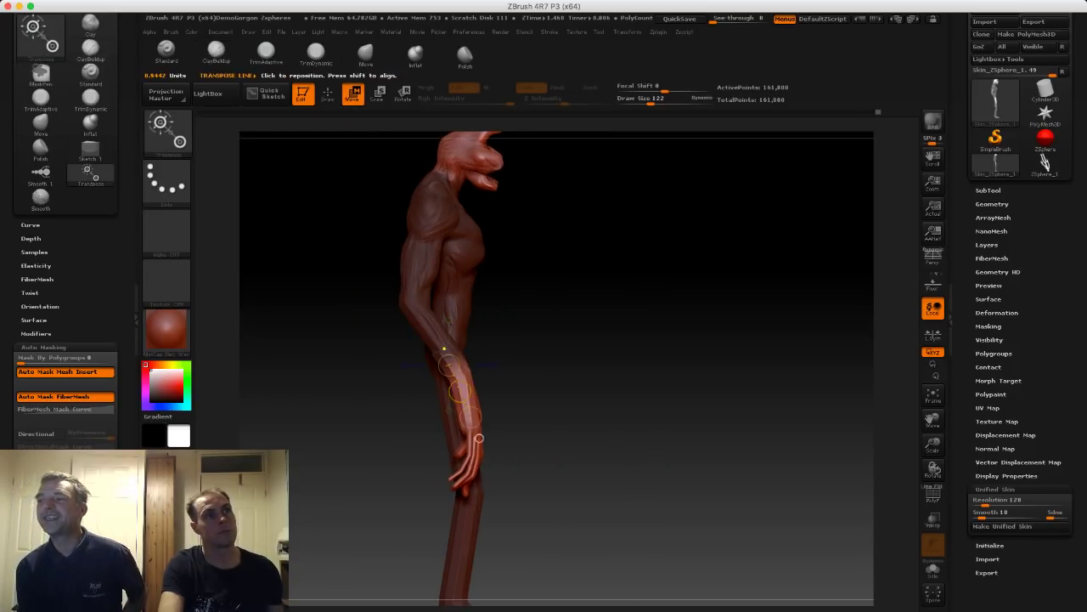
key(ctrl+z)
mouse_move(479, 438)
alt+mouse_down()
mouse_move(480, 426)
mouse_move(498, 504)
alt+mouse_up()
mouse_move(388, 212)
ctrl+mouse_down()
mouse_move(578, 324)
mouse_move(442, 295)
ctrl+mouse_up()
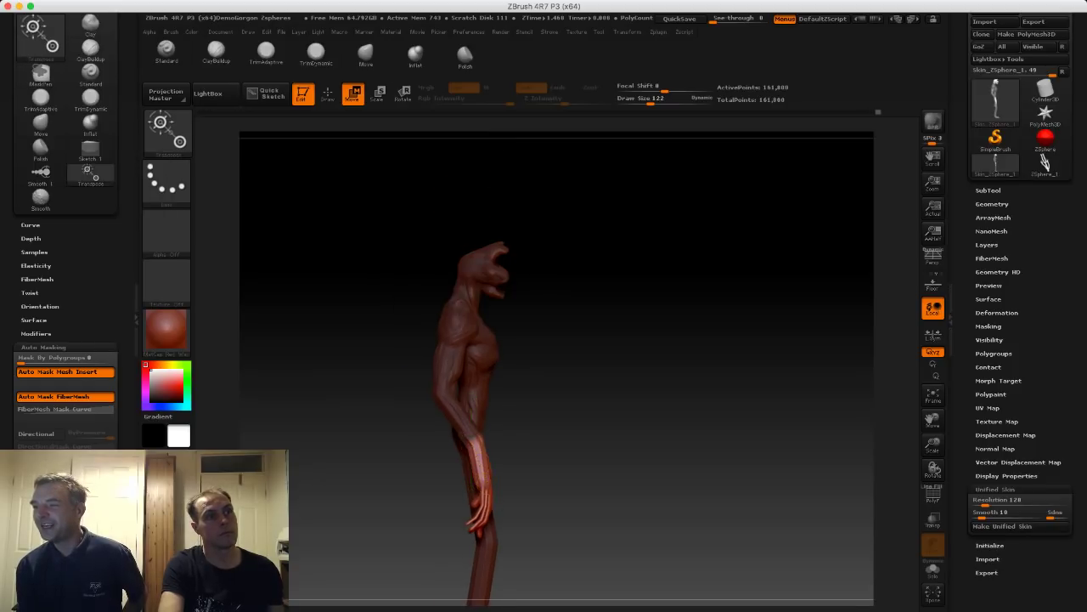
Lengthen the forearms by moving the unmasked hands downward and slightly outward with Transpose Move.
alt+drag(498, 510, 515, 481)
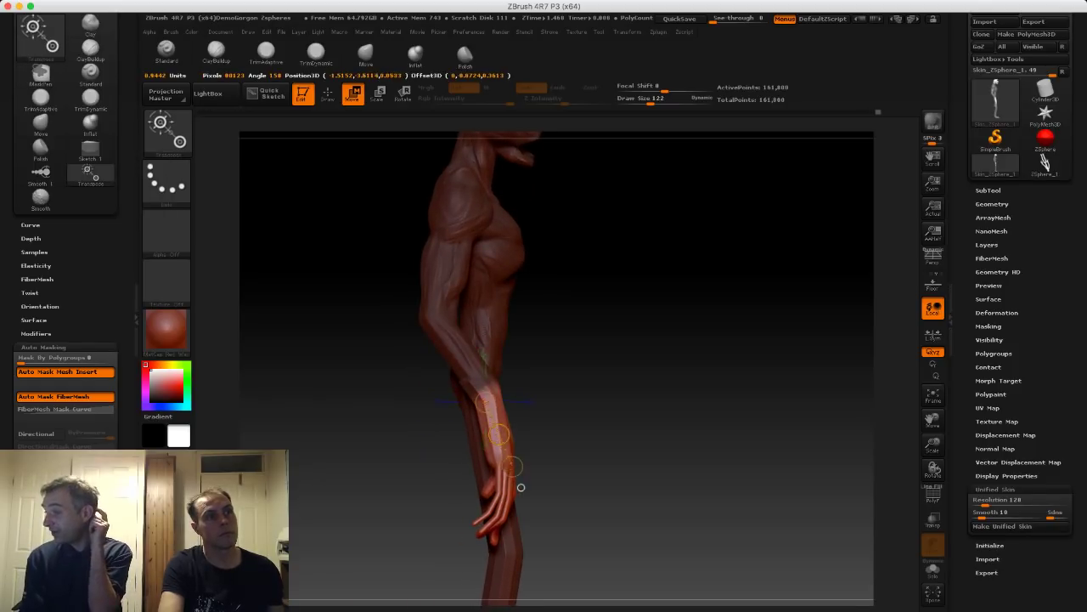
drag(499, 434, 511, 462)
right_drag(512, 461, 407, 472)
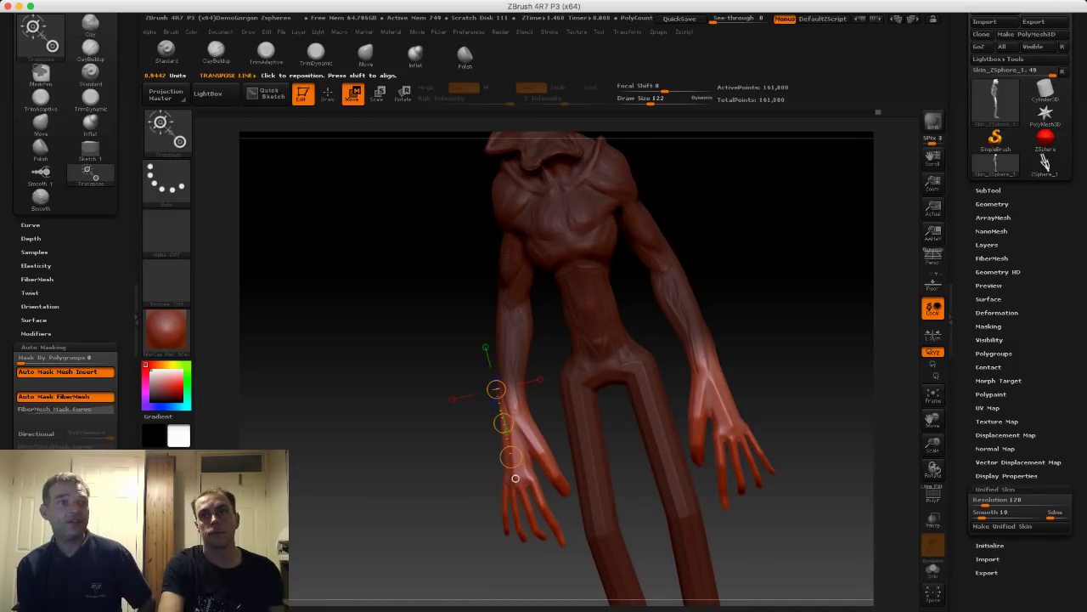
shift+drag(408, 473, 429, 467)
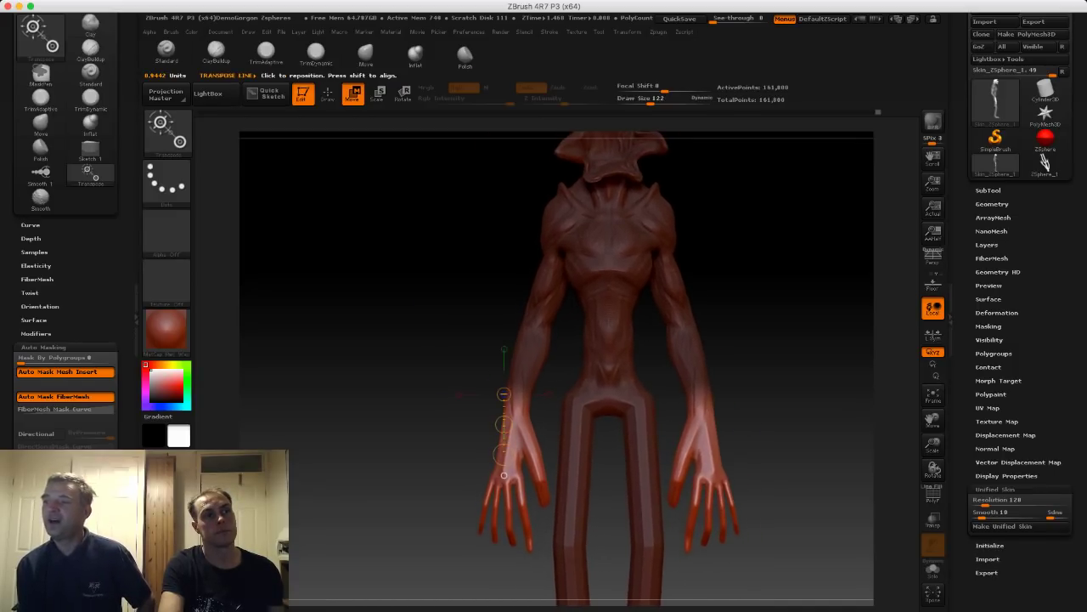
drag(503, 423, 499, 425)
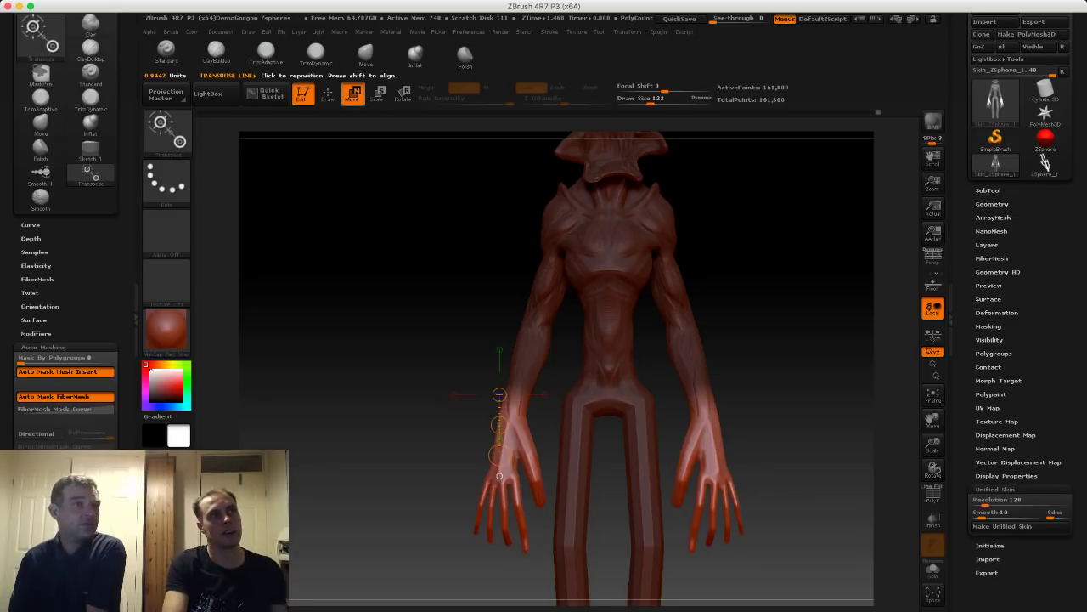
Return to Draw mode, clear the mask and smooth the stretched forearms and wrists at draw size 257.
click(328, 94)
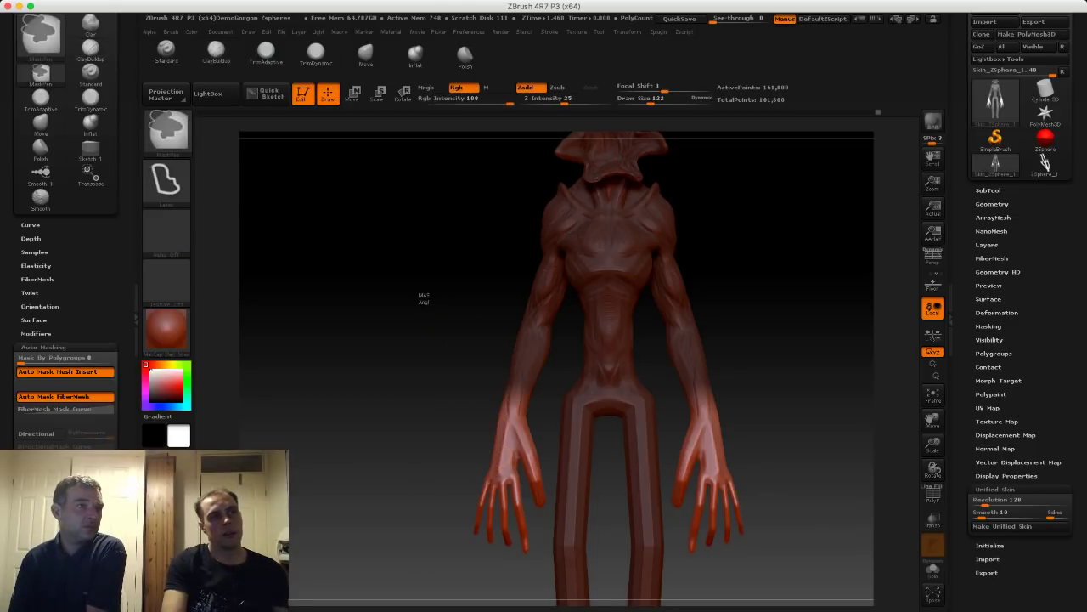
ctrl+drag(423, 298, 420, 343)
key(s)
drag(456, 382, 471, 383)
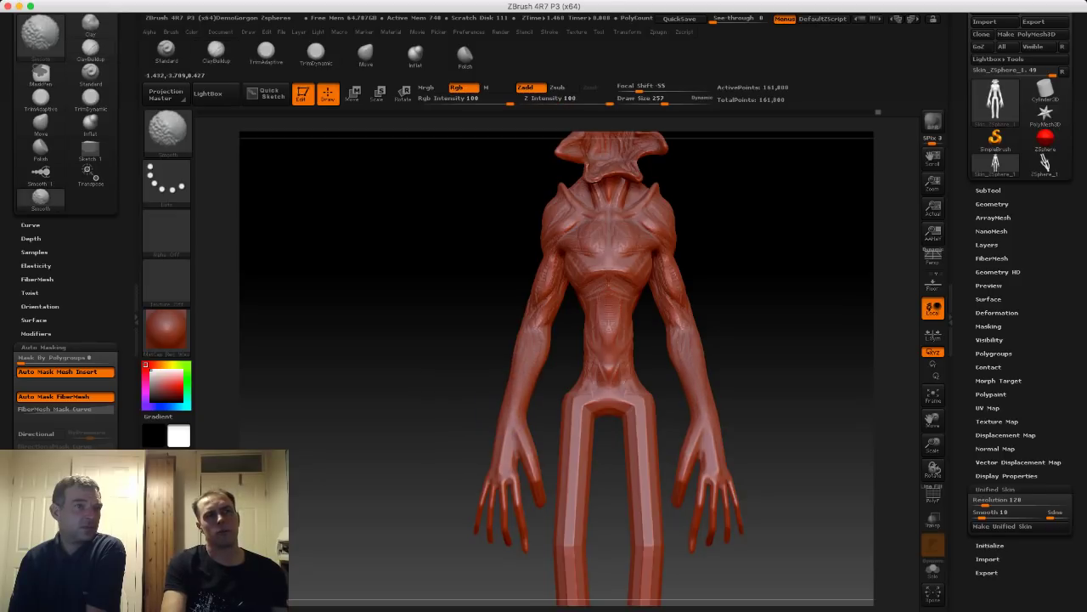
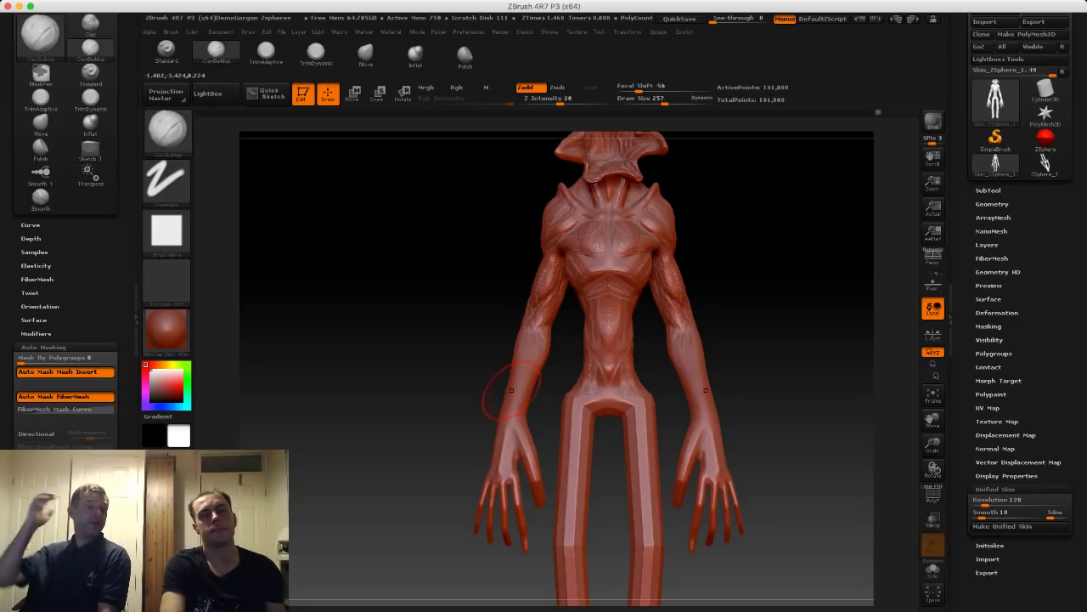
key(shift)
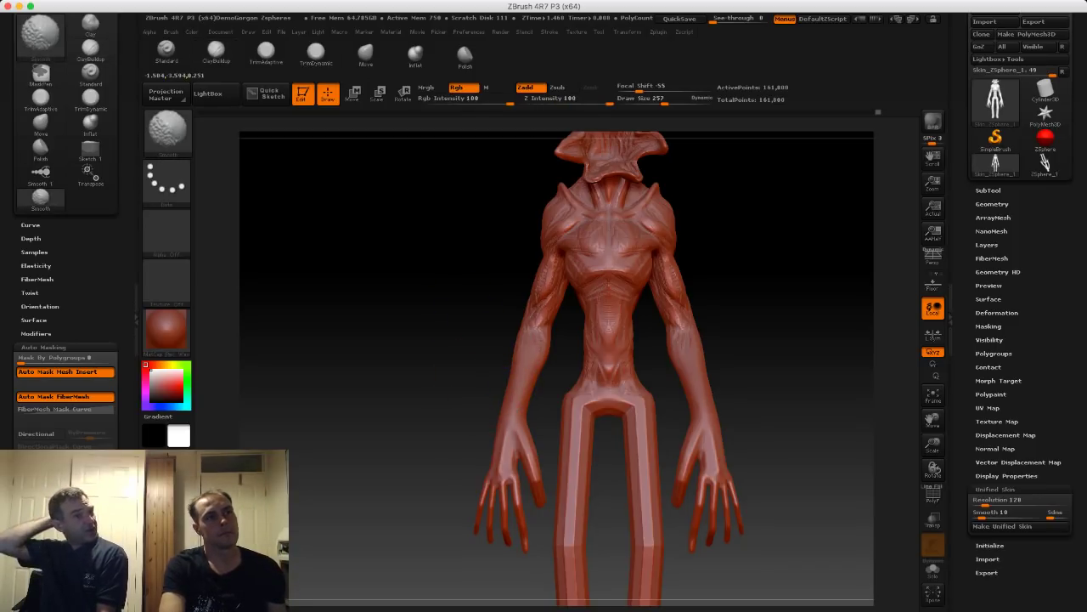
mouse_move(400, 399)
mouse_down()
mouse_move(501, 400)
mouse_move(501, 430)
mouse_up()
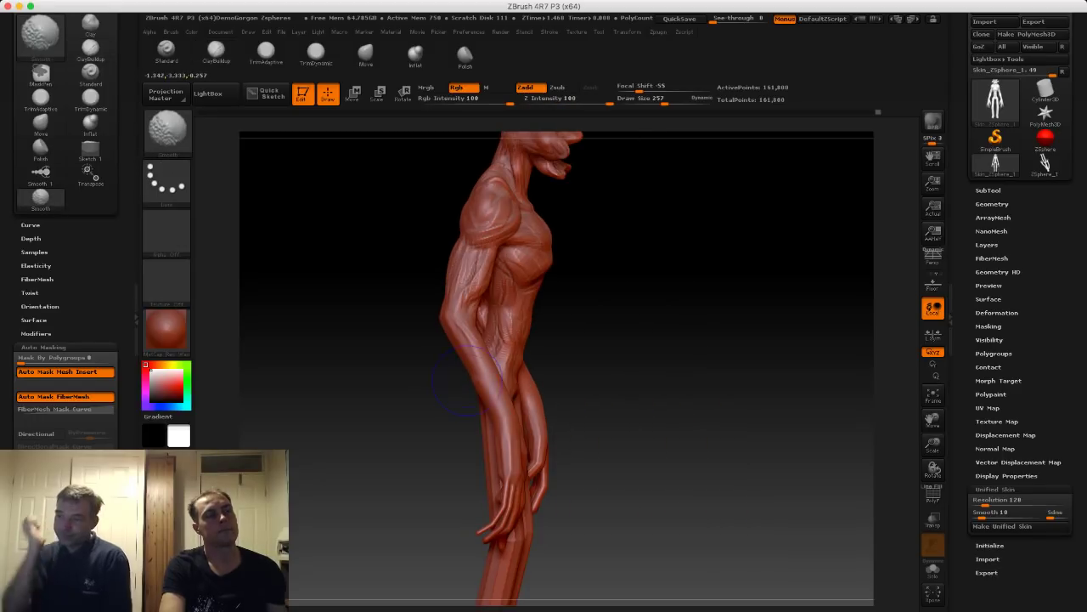
drag(362, 316, 459, 321)
key(shift)
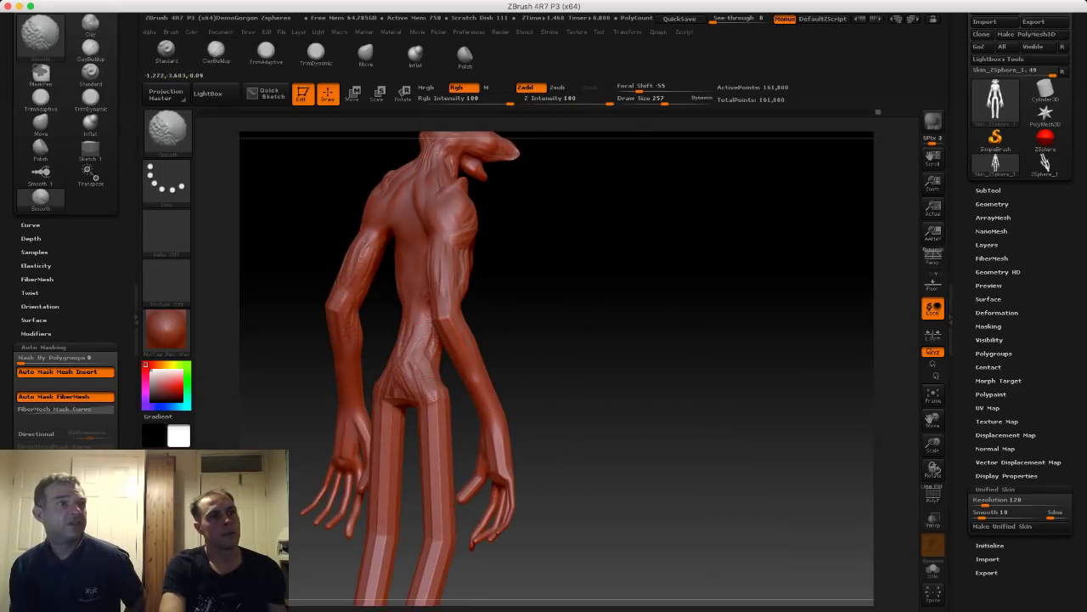
drag(646, 340, 509, 340)
key(shift)
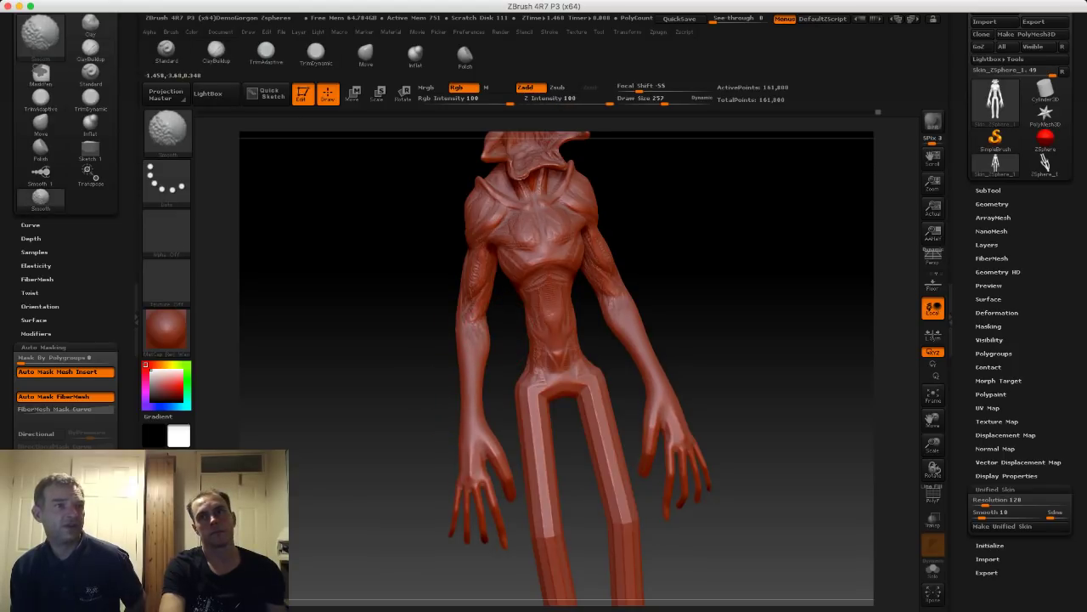
Build up the backs of the hands and the thumb bases with the ClayBuildup brush at draw size 140.
mouse_move(424, 374)
alt+mouse_down()
mouse_move(426, 327)
mouse_move(432, 354)
alt+mouse_up()
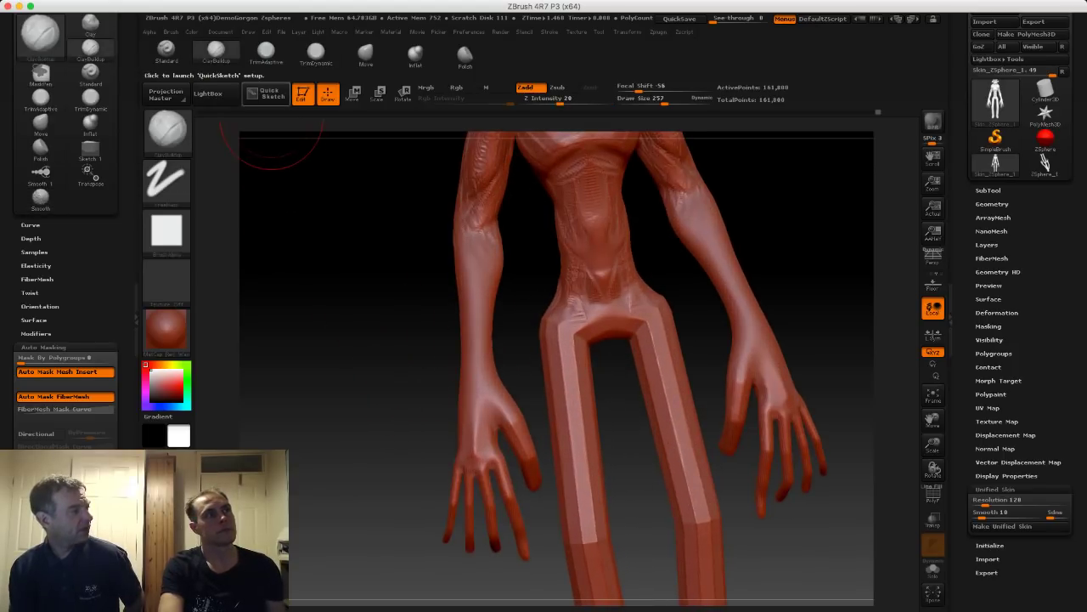
key(s)
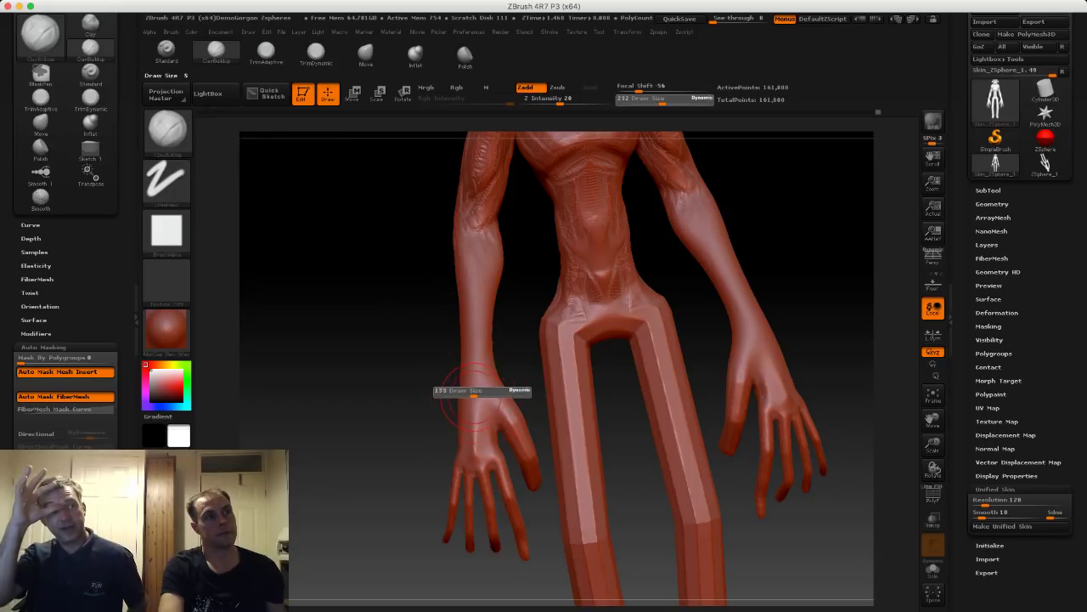
drag(473, 397, 490, 397)
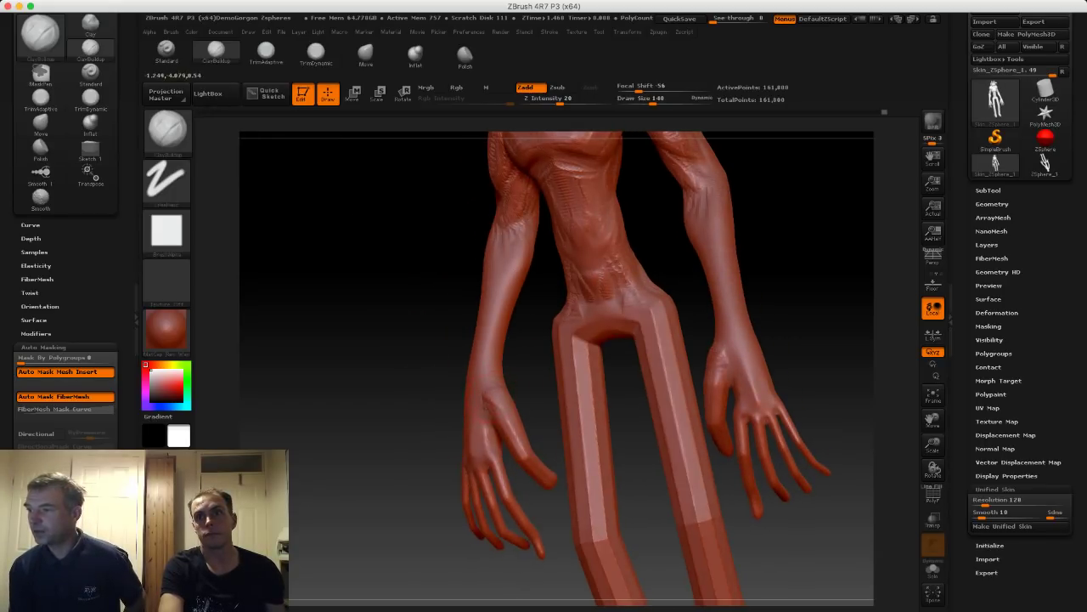
drag(452, 399, 329, 372)
mouse_move(489, 424)
mouse_down()
mouse_move(502, 400)
mouse_move(524, 461)
mouse_move(525, 427)
mouse_up()
Add volume to the palms and thumb bases from behind with ClayBuildup and smooth the palm surface.
drag(613, 427, 543, 430)
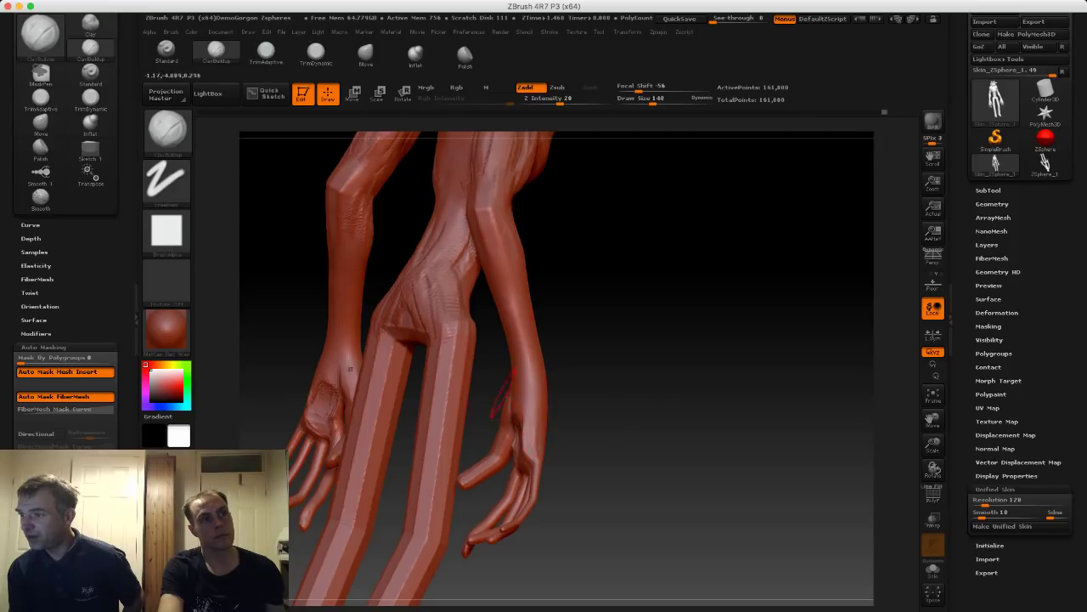
mouse_move(493, 401)
mouse_down()
mouse_move(543, 433)
mouse_move(535, 461)
mouse_up()
mouse_move(522, 418)
mouse_down()
mouse_move(533, 459)
mouse_move(530, 450)
mouse_up()
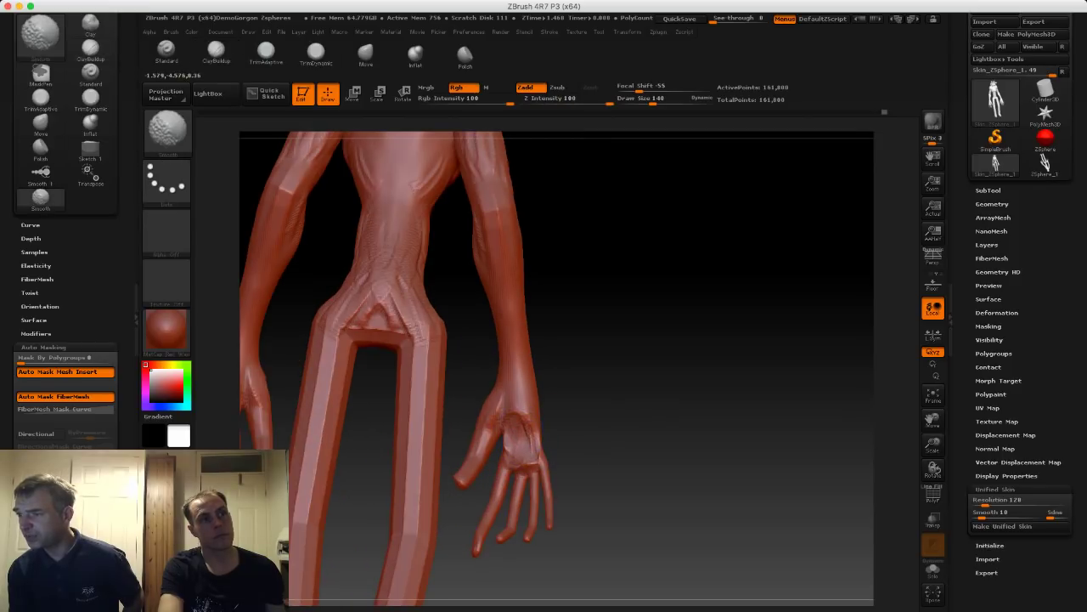
mouse_move(628, 429)
mouse_down()
mouse_move(475, 425)
mouse_move(498, 400)
mouse_move(503, 369)
mouse_move(499, 387)
mouse_move(530, 382)
mouse_move(564, 409)
mouse_up()
mouse_move(528, 337)
alt+mouse_down()
mouse_move(513, 373)
mouse_move(595, 374)
mouse_move(623, 393)
alt+mouse_up()
Define the wrists and lower forearms with ClayBuildup strokes from the back, side and front.
drag(539, 374, 532, 385)
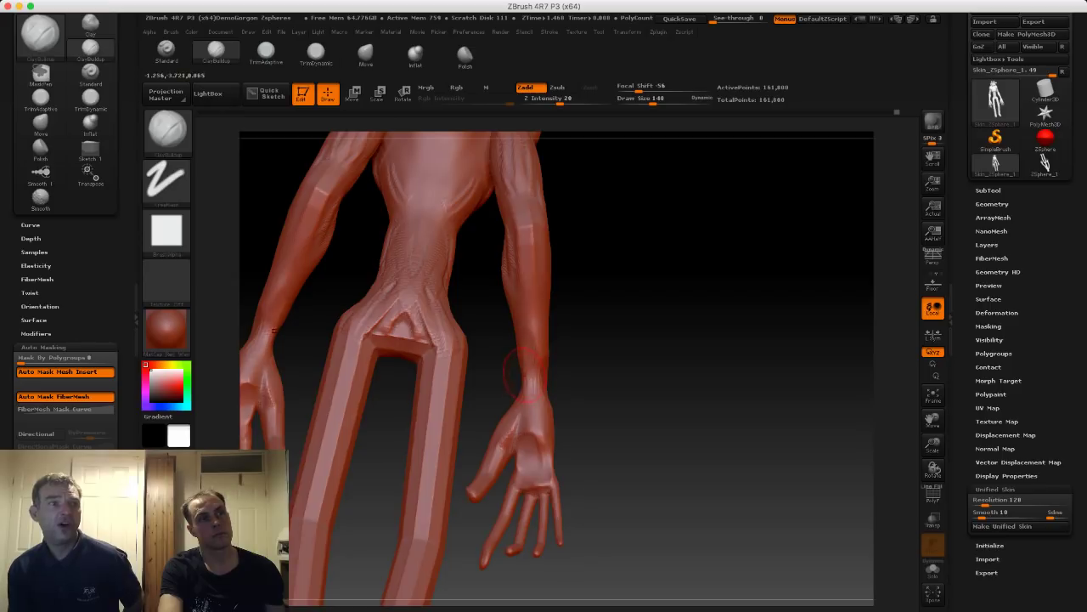
drag(501, 346, 585, 363)
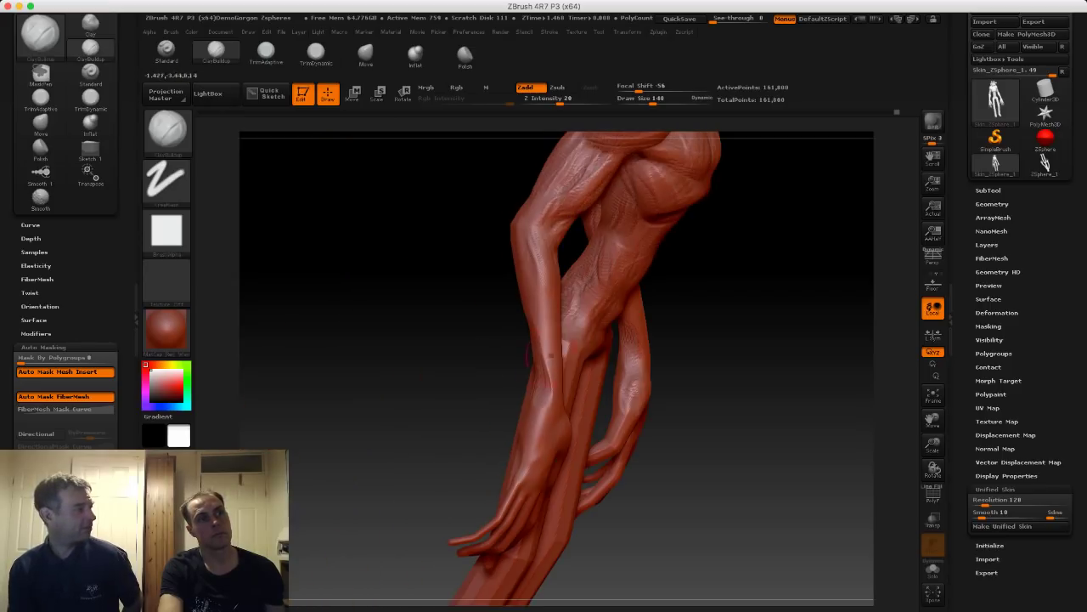
mouse_move(498, 299)
mouse_down()
mouse_move(425, 336)
mouse_move(493, 340)
mouse_up()
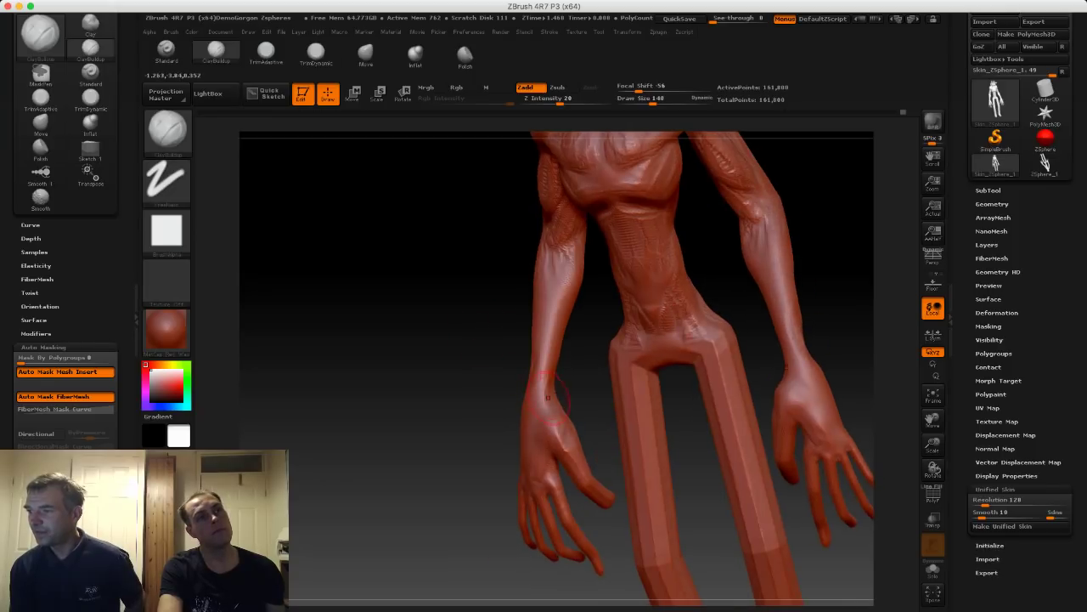
mouse_move(554, 320)
mouse_down()
mouse_move(545, 394)
mouse_move(491, 293)
mouse_move(483, 330)
mouse_move(459, 340)
mouse_move(472, 386)
mouse_up()
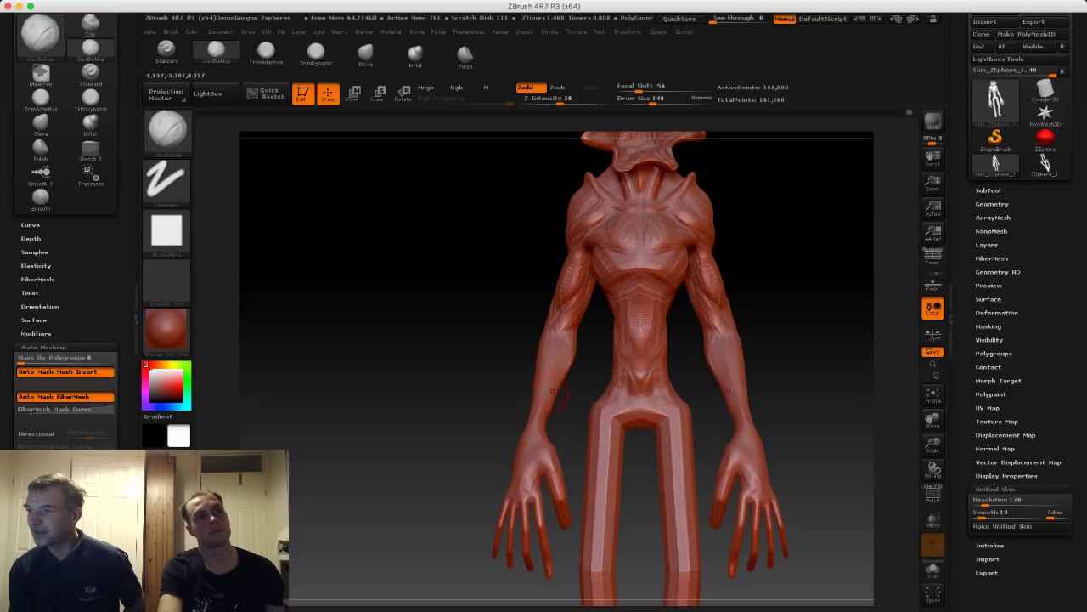
drag(490, 336, 513, 338)
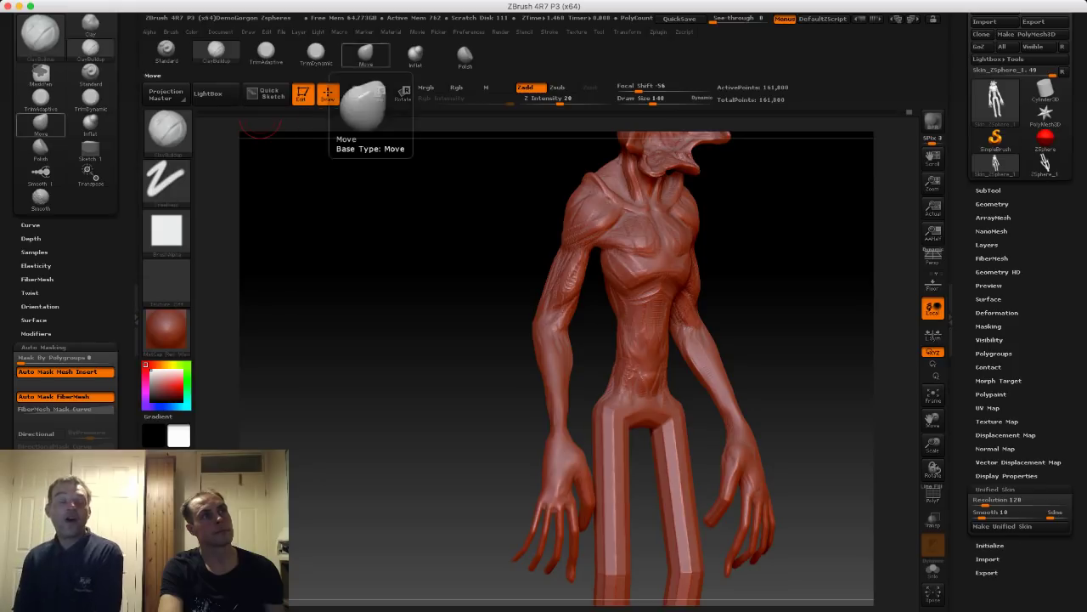
Pull the elbows outward and back with the Move brush at draw sizes 214 and 145.
click(365, 55)
mouse_move(520, 347)
mouse_down()
mouse_move(499, 349)
mouse_move(544, 318)
mouse_move(534, 294)
mouse_move(554, 293)
mouse_move(531, 297)
mouse_up()
key(s)
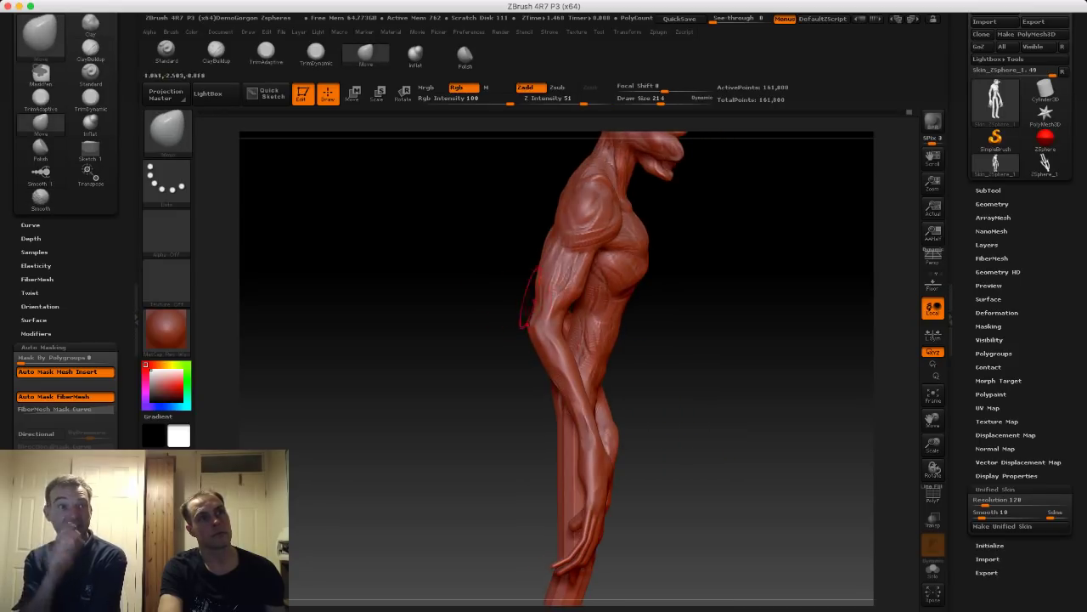
mouse_move(535, 299)
right_down()
mouse_move(561, 316)
mouse_move(511, 338)
right_up()
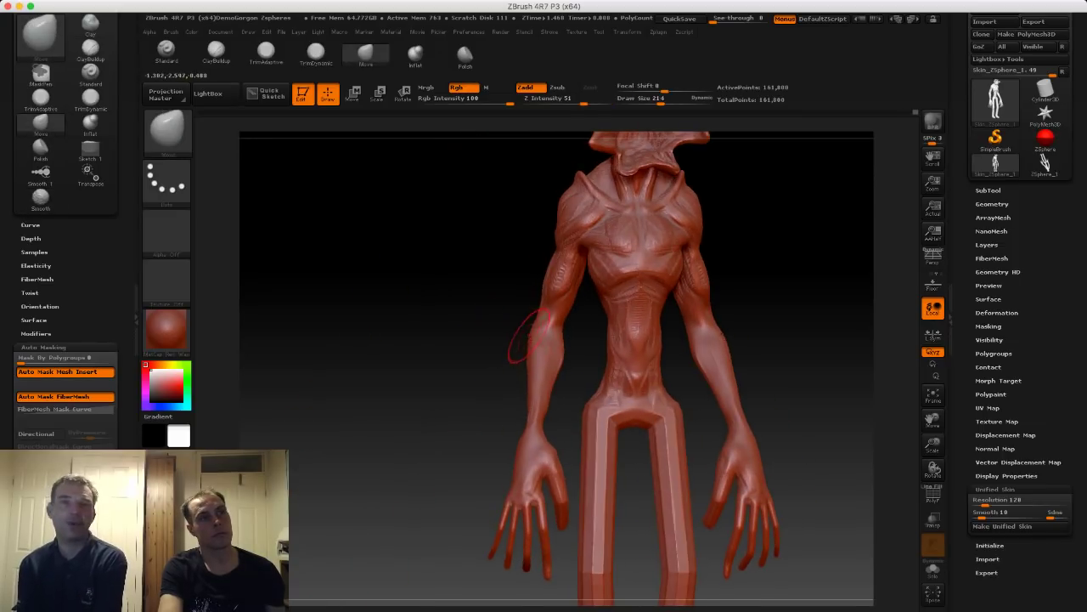
drag(531, 337, 516, 334)
right_drag(513, 333, 532, 331)
key(s)
drag(531, 331, 524, 318)
right_drag(523, 319, 550, 321)
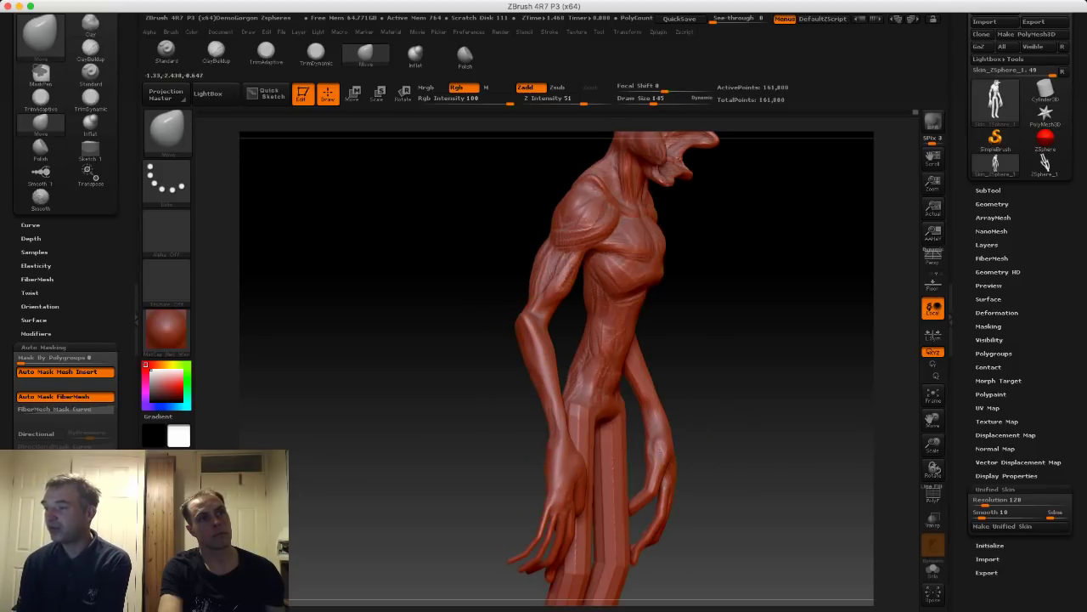
Extend the elbows into pointed spurs with the Move brush at draw sizes 192 and 165.
mouse_move(493, 318)
mouse_down()
mouse_move(531, 320)
mouse_move(503, 327)
mouse_move(516, 326)
mouse_move(524, 347)
mouse_move(483, 354)
mouse_move(524, 316)
mouse_move(499, 320)
mouse_move(513, 305)
mouse_up()
key(s)
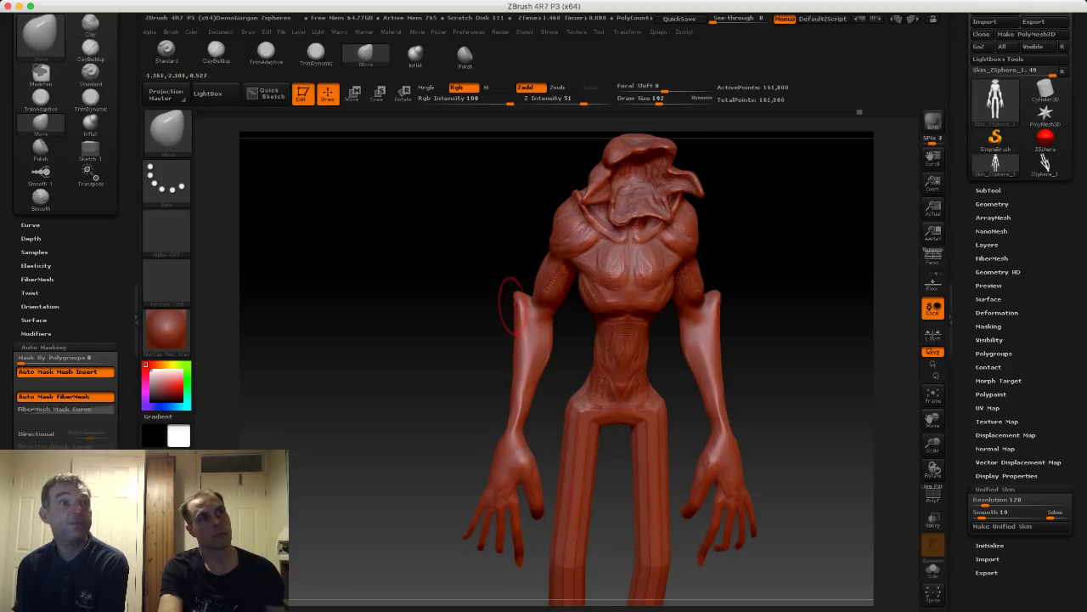
shift+drag(442, 309, 500, 306)
key(s)
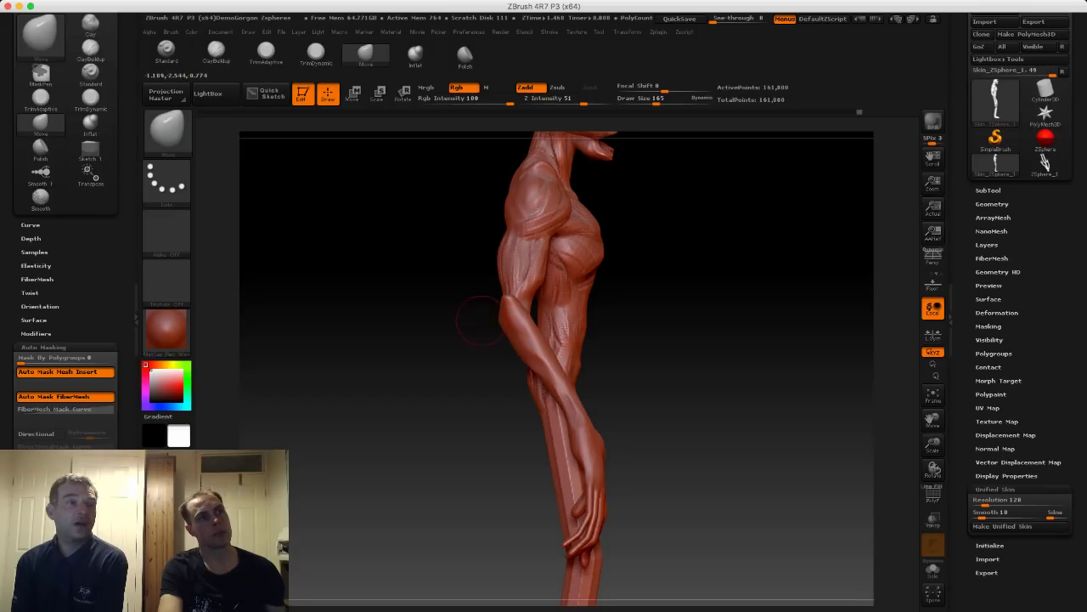
mouse_move(482, 320)
mouse_down()
mouse_move(515, 308)
mouse_move(500, 309)
mouse_up()
key(s)
key(s)
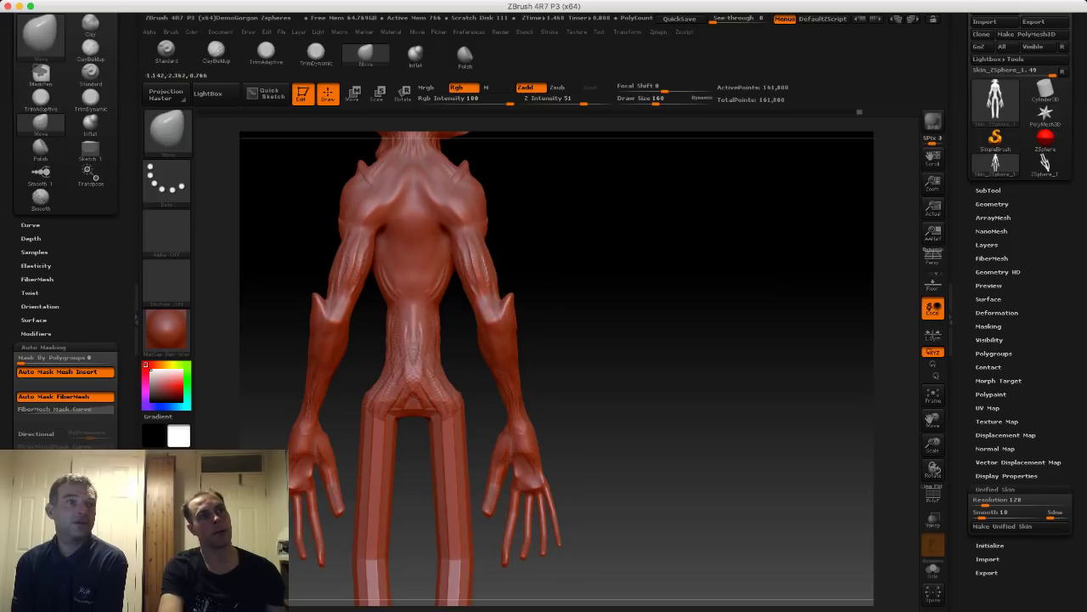
Adjust the outer contour of the forearms with the Move brush at draw size 251.
key(shift)
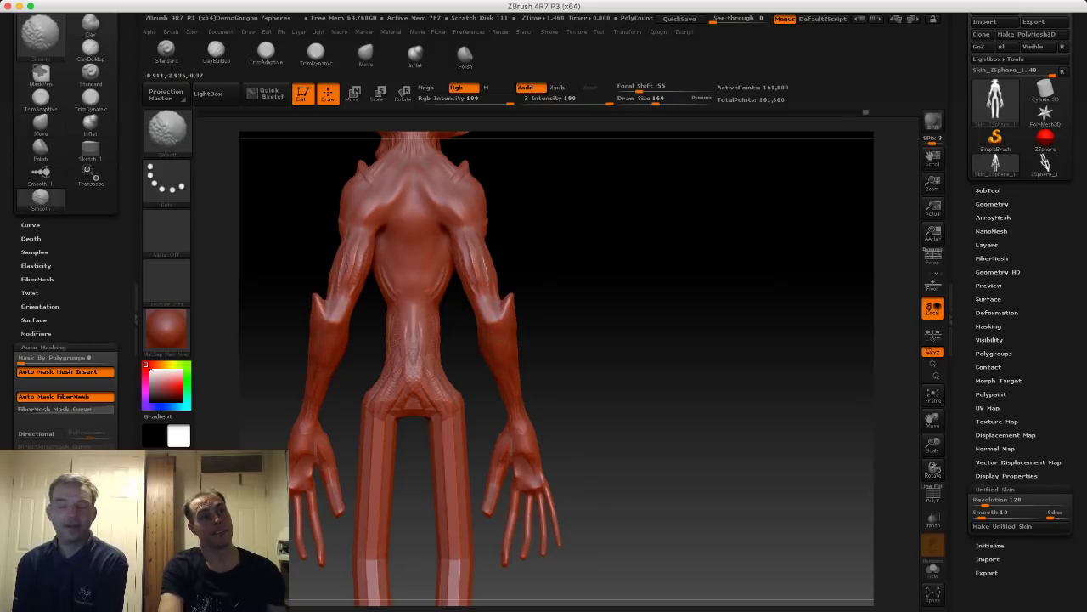
key(s)
drag(516, 372, 523, 351)
key(s)
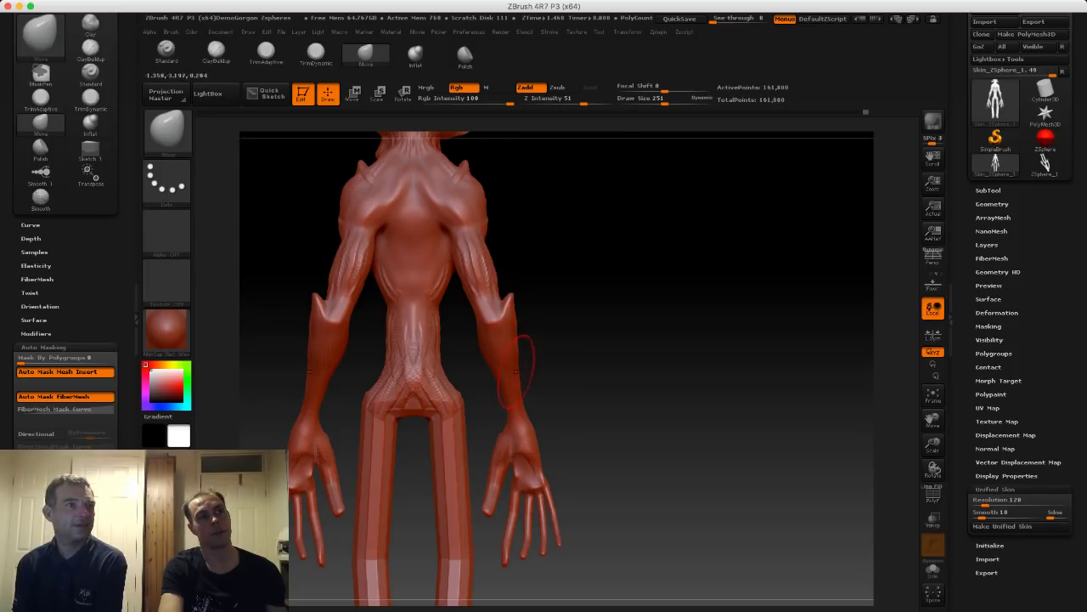
drag(561, 385, 490, 380)
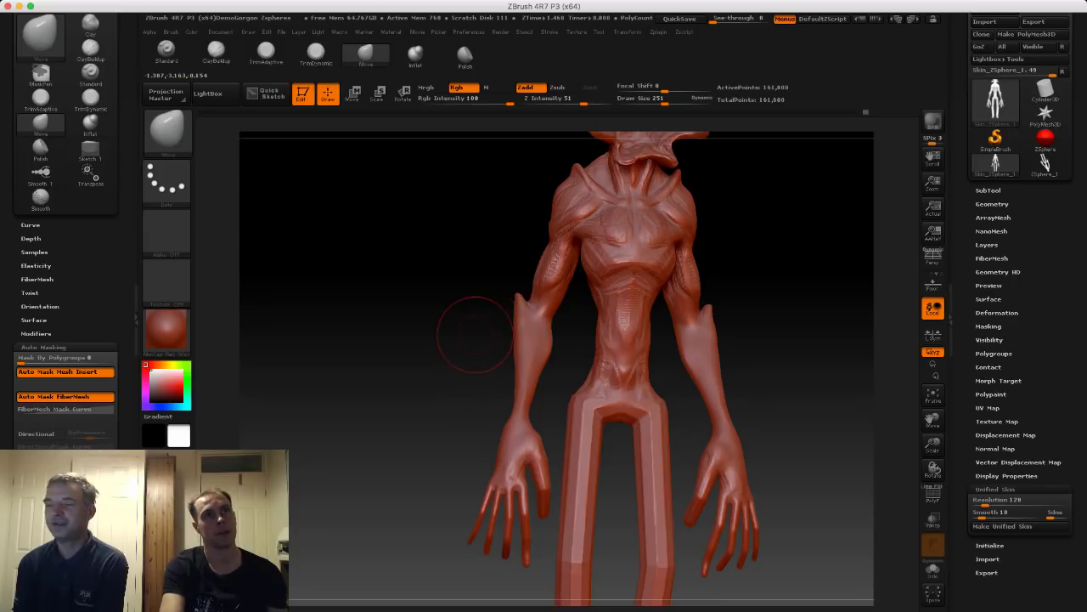
alt+drag(470, 322, 506, 342)
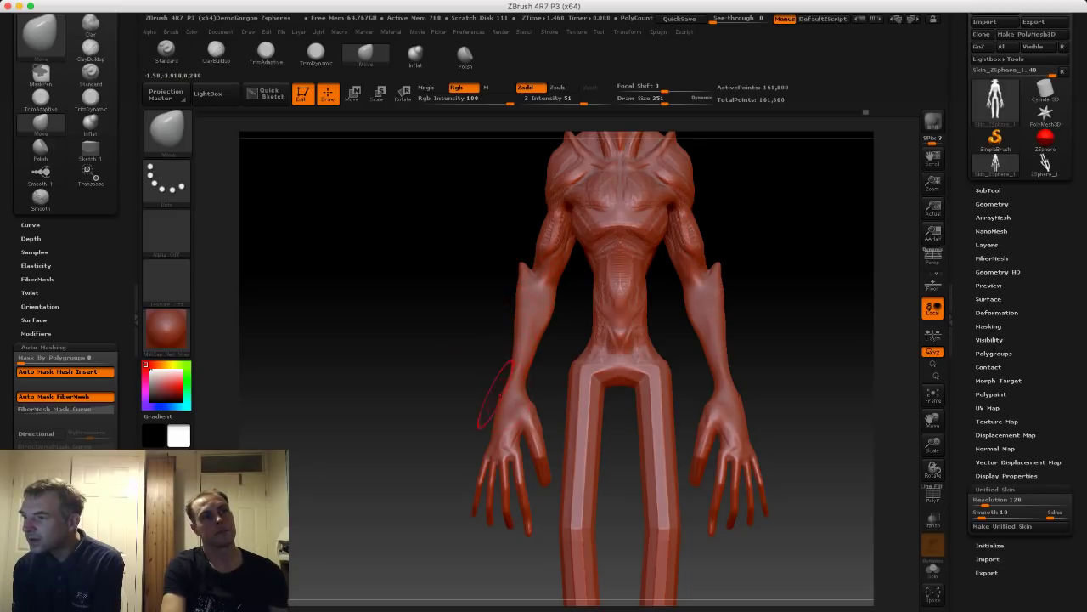
key(shift)
mouse_move(466, 442)
alt+mouse_down()
mouse_move(490, 408)
mouse_move(484, 350)
mouse_move(464, 429)
alt+mouse_up()
Smooth the abdomen and the wrists at draw size 251.
key(shift)
key(shift)
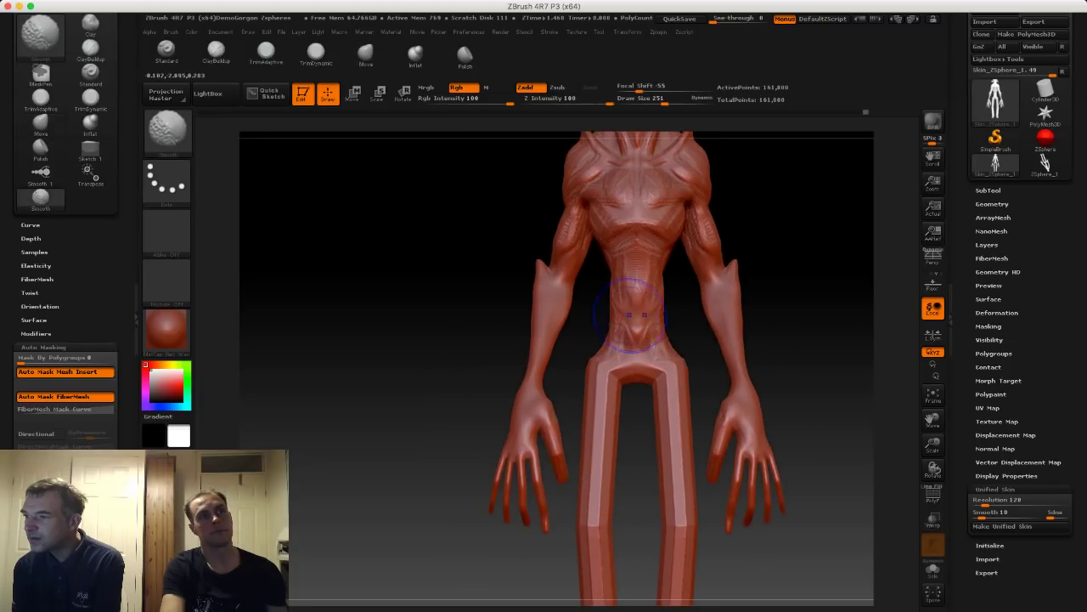
shift+drag(630, 315, 633, 285)
alt+drag(514, 298, 507, 326)
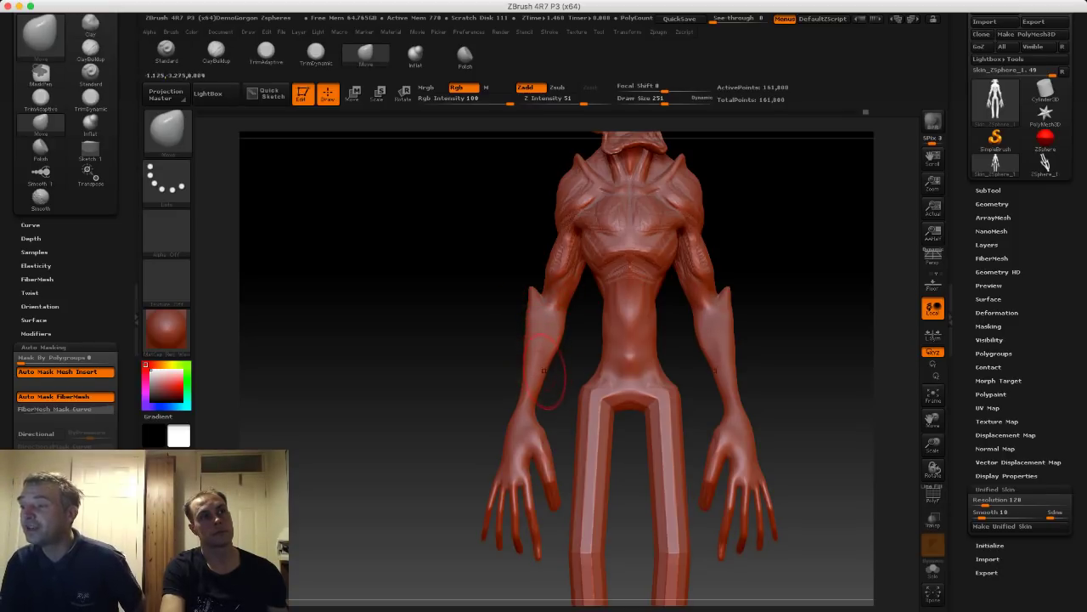
key(shift)
shift+drag(525, 405, 521, 439)
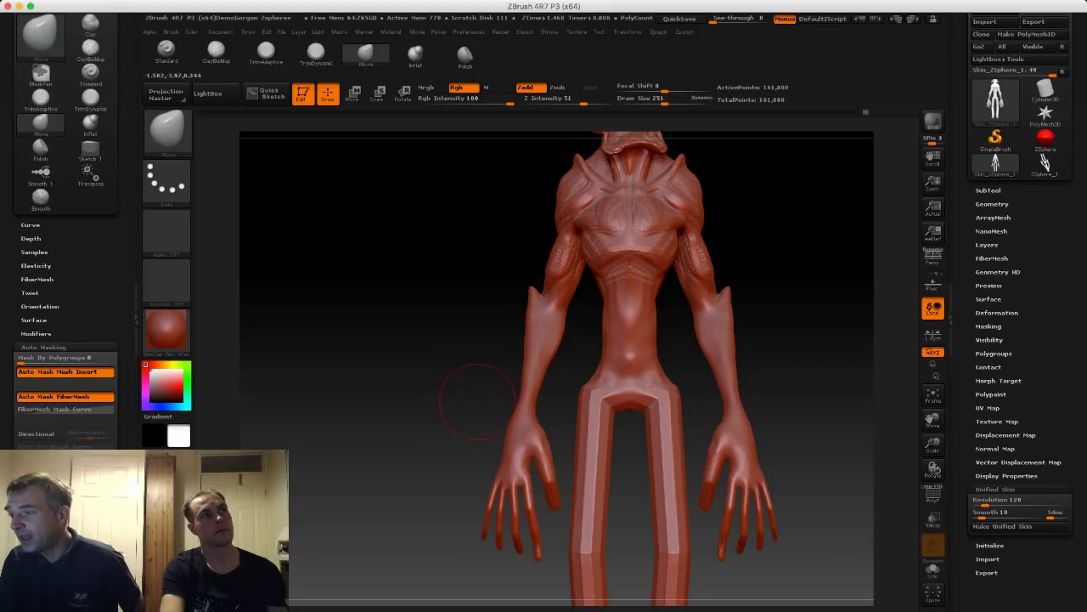
Build up the wrists and the bases of the hands with the ClayBuildup brush at draw size 145.
click(216, 54)
drag(443, 357, 484, 365)
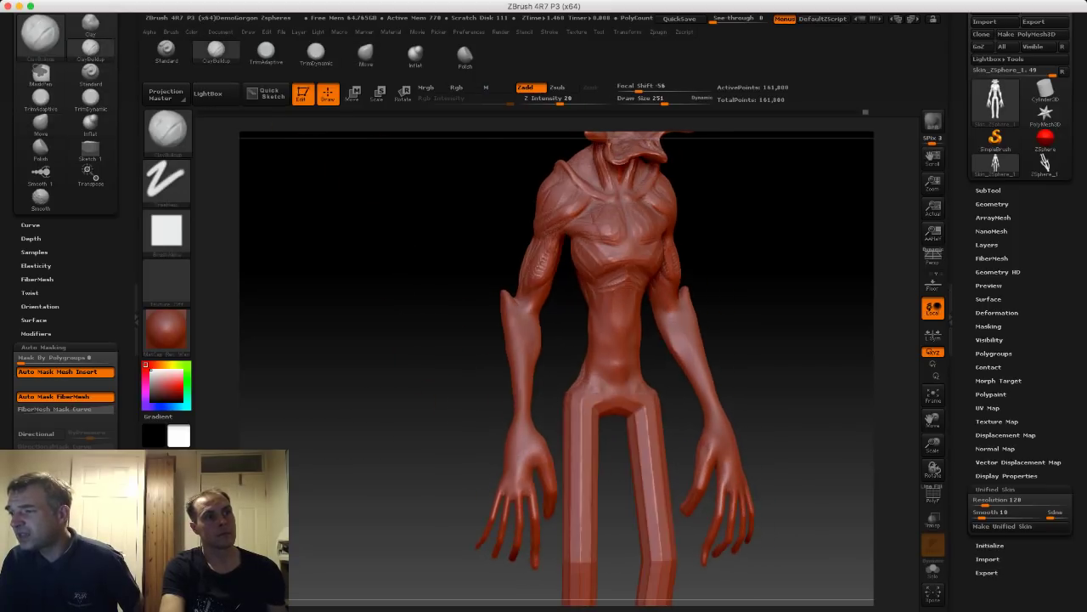
key(s)
mouse_move(508, 428)
mouse_down()
mouse_move(440, 447)
mouse_move(439, 480)
mouse_move(463, 467)
mouse_up()
mouse_move(475, 408)
mouse_down()
mouse_move(429, 401)
mouse_move(506, 397)
mouse_move(505, 379)
mouse_up()
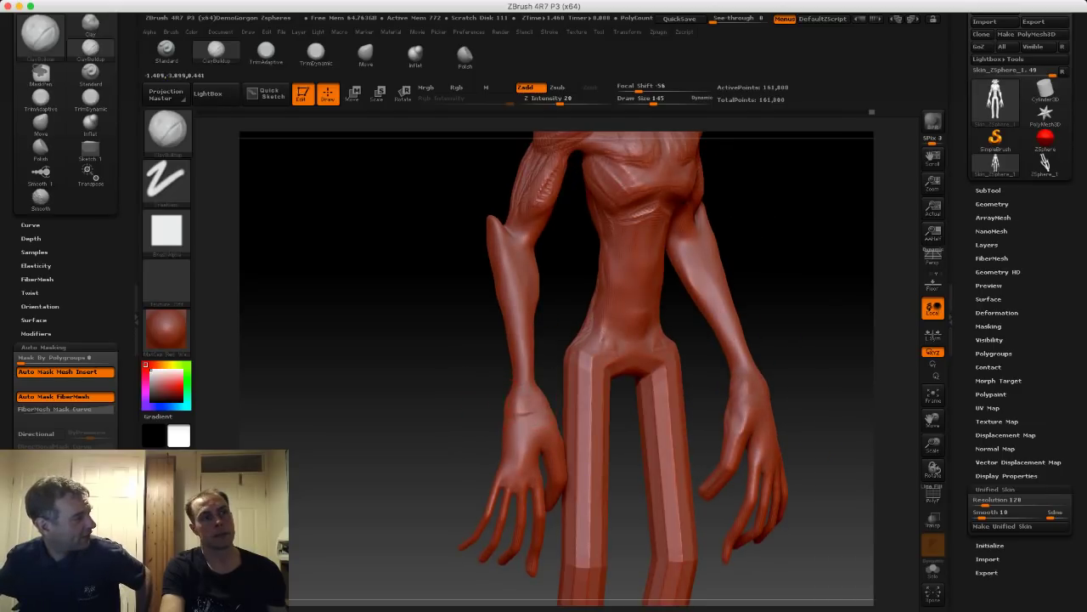
drag(530, 394, 422, 372)
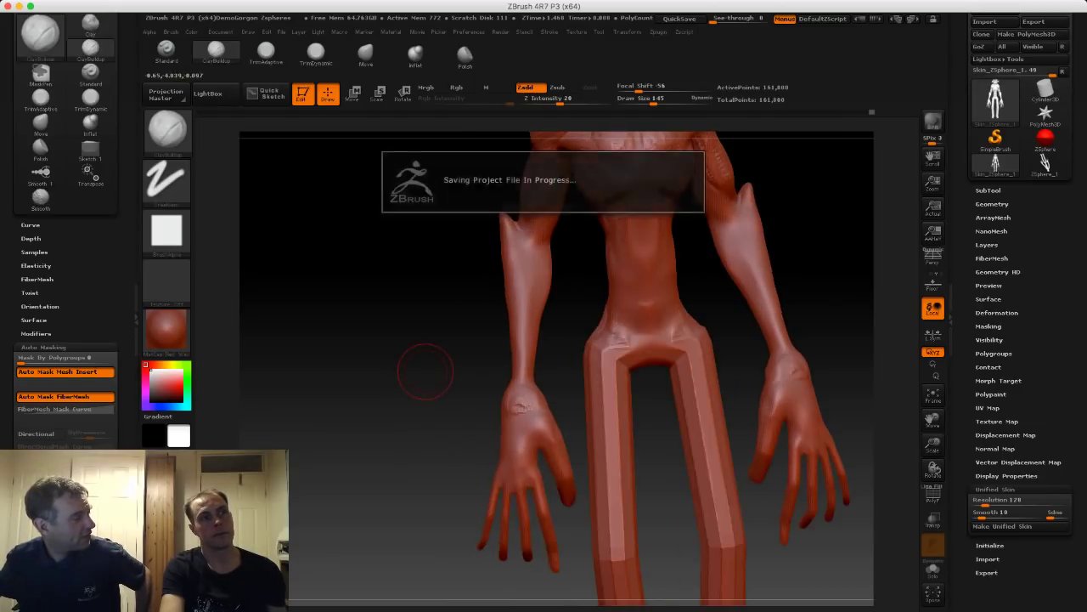
drag(521, 406, 525, 401)
mouse_move(486, 388)
mouse_down()
mouse_move(474, 385)
mouse_move(532, 392)
mouse_move(472, 377)
mouse_up()
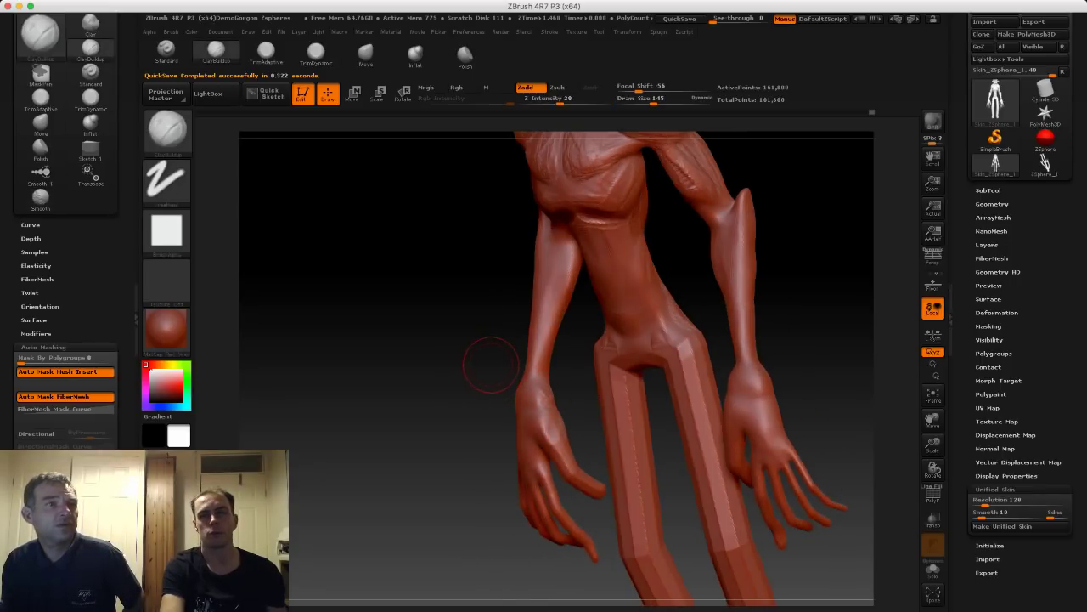
drag(480, 363, 556, 389)
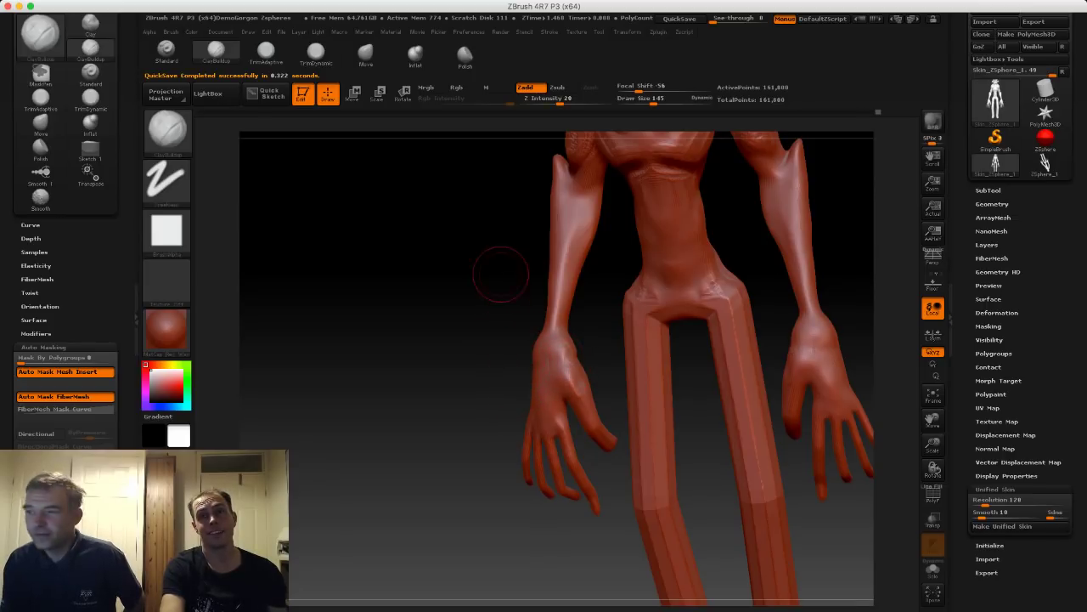
Add muscle volume around the inner elbows with ClayBuildup at draw size 105.
alt+drag(498, 272, 474, 353)
mouse_move(468, 243)
alt+mouse_down()
mouse_move(454, 277)
mouse_move(463, 234)
alt+mouse_up()
key(s)
mouse_move(535, 304)
mouse_down()
mouse_move(557, 311)
mouse_move(559, 299)
mouse_up()
mouse_move(486, 328)
alt+mouse_down()
mouse_move(469, 245)
mouse_move(477, 326)
alt+mouse_up()
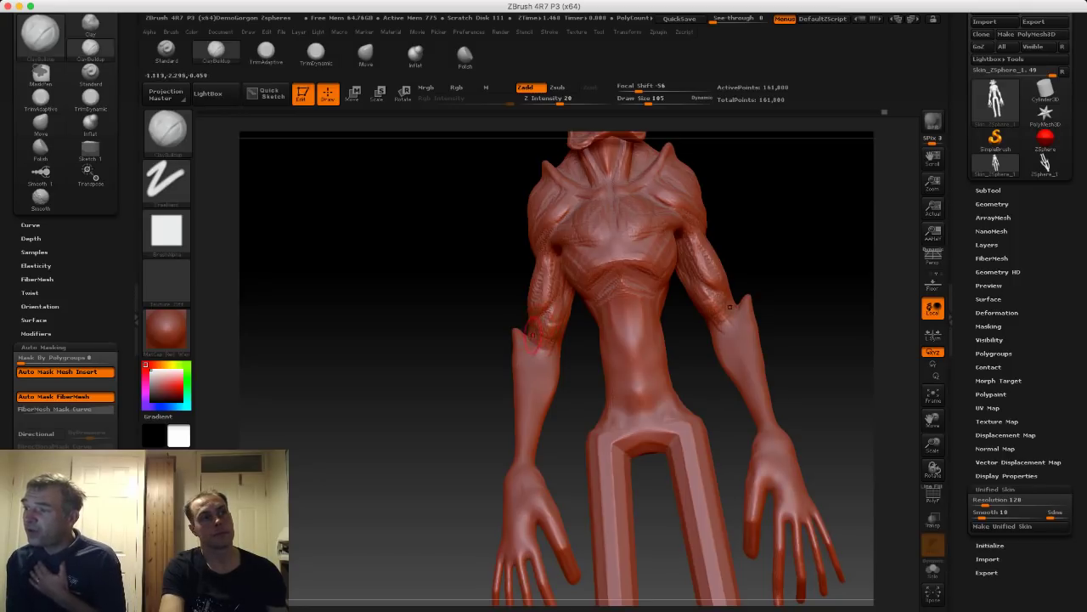
Mask the forearms and hands, invert the mask, and shift the forearms outward and down with Transpose Move.
mouse_move(495, 318)
shift+mouse_down()
mouse_move(489, 334)
mouse_move(487, 281)
mouse_move(515, 251)
mouse_move(549, 299)
mouse_move(537, 382)
mouse_move(547, 508)
mouse_move(472, 414)
shift+mouse_up()
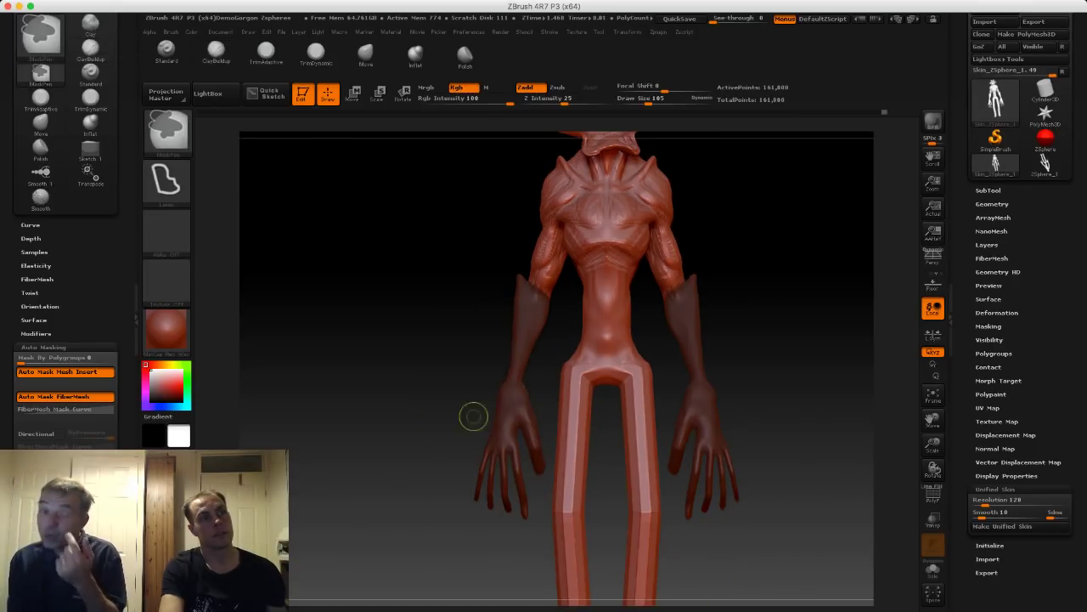
ctrl+click(423, 238)
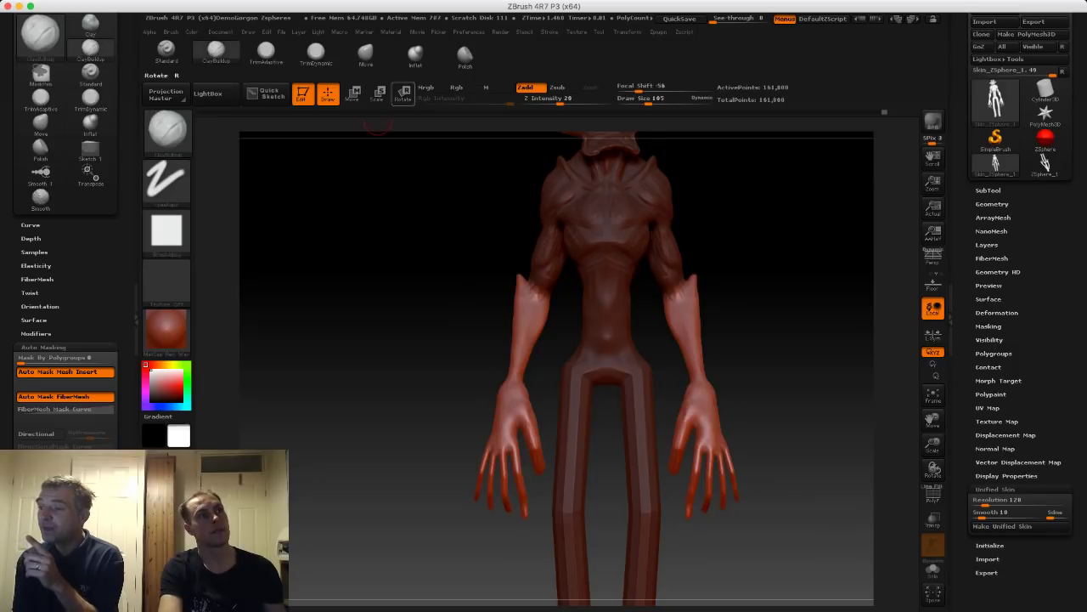
click(366, 55)
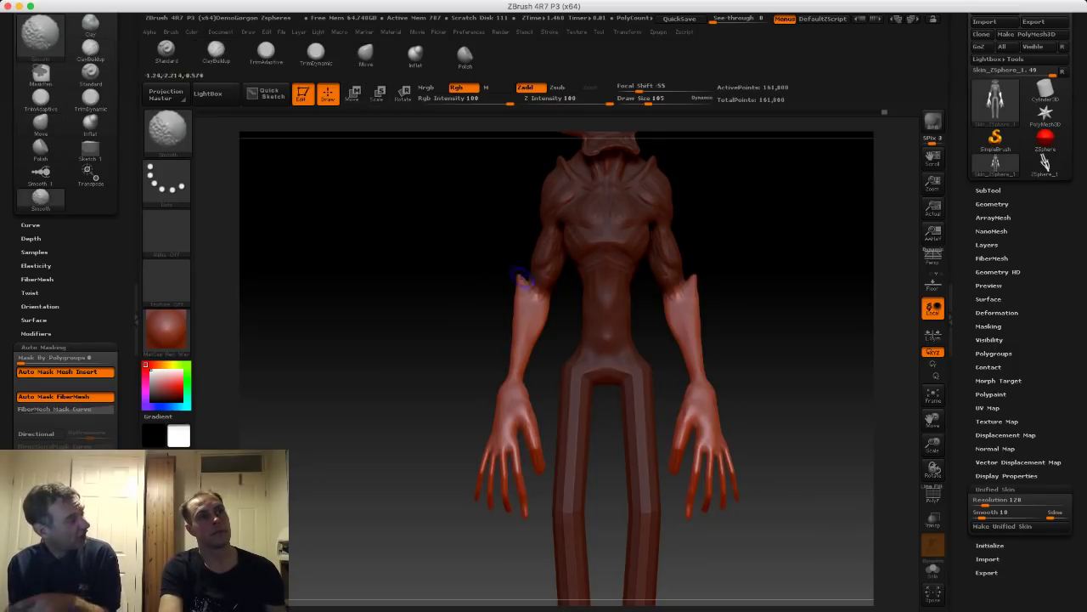
click(354, 94)
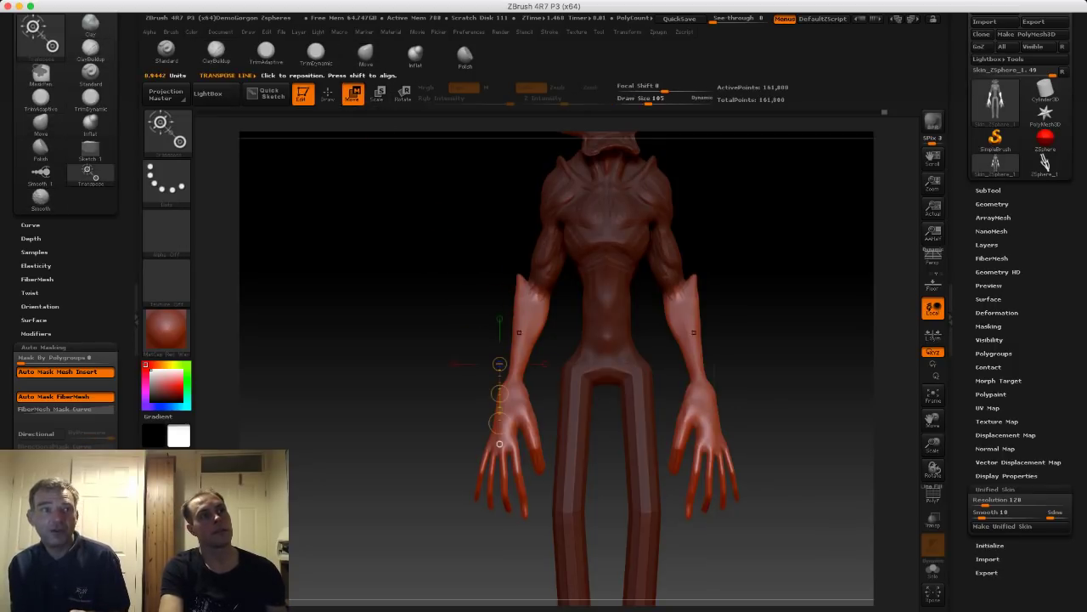
drag(498, 392, 494, 403)
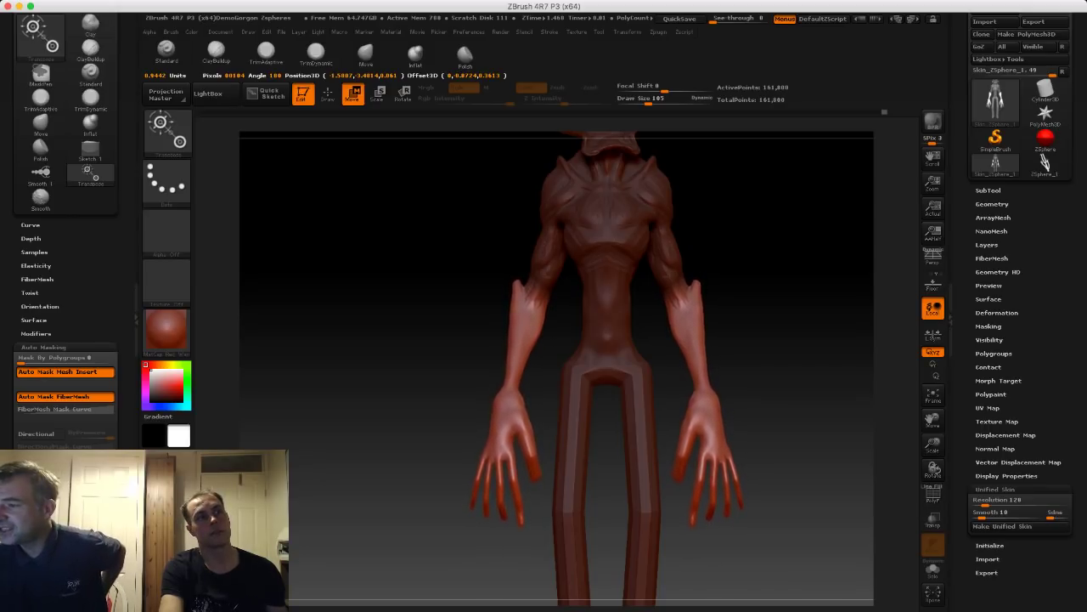
Scale the forearms and hands down slightly with Transpose and move them back up against the upper arms.
alt+drag(408, 382, 411, 357)
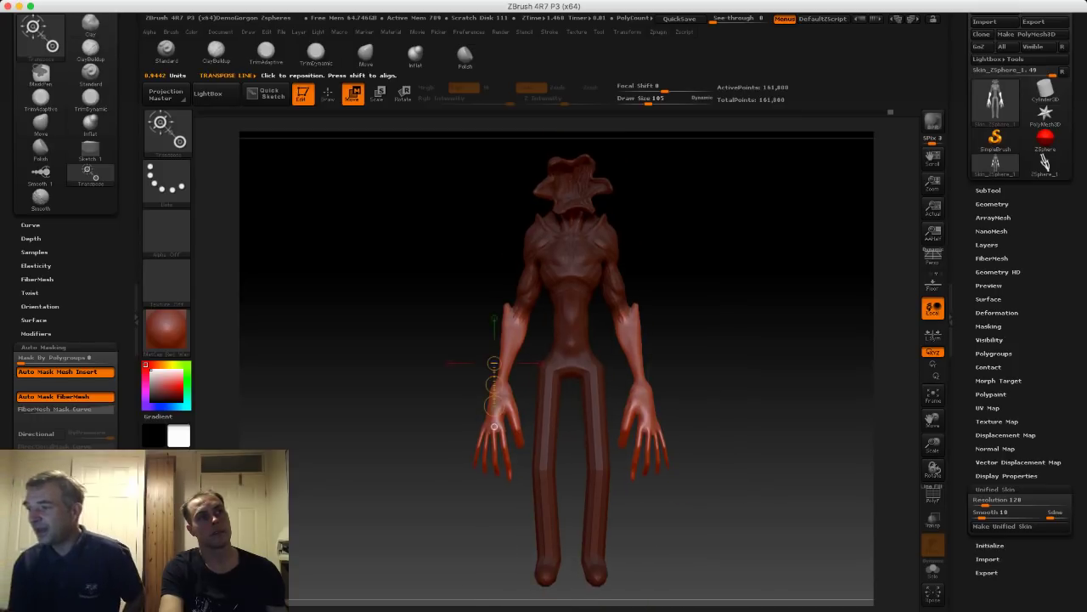
click(379, 93)
mouse_move(479, 450)
mouse_down()
mouse_move(479, 303)
mouse_move(479, 314)
mouse_up()
click(353, 94)
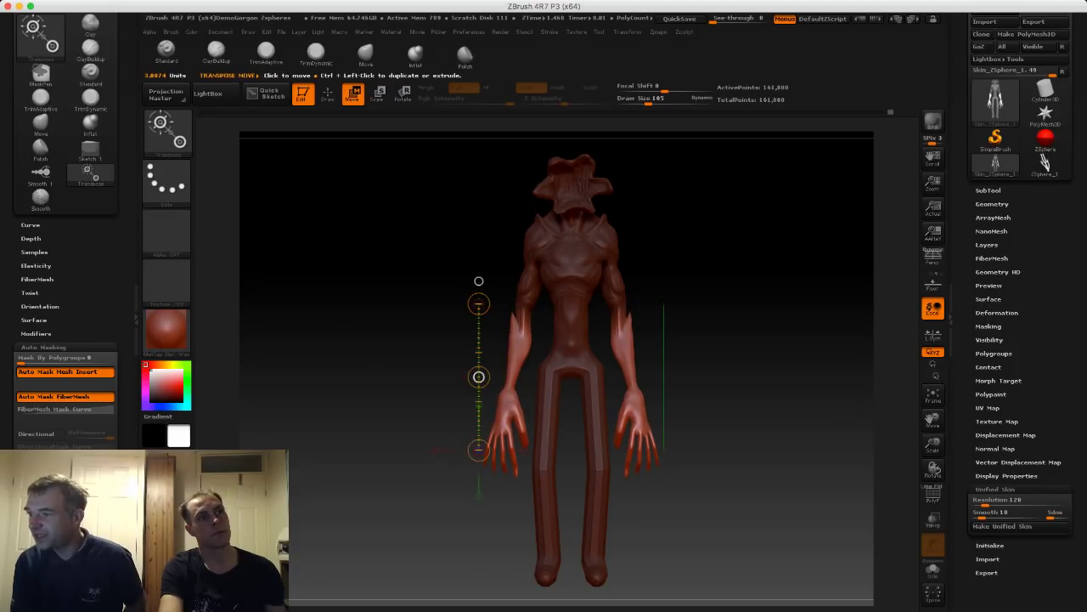
drag(478, 376, 482, 362)
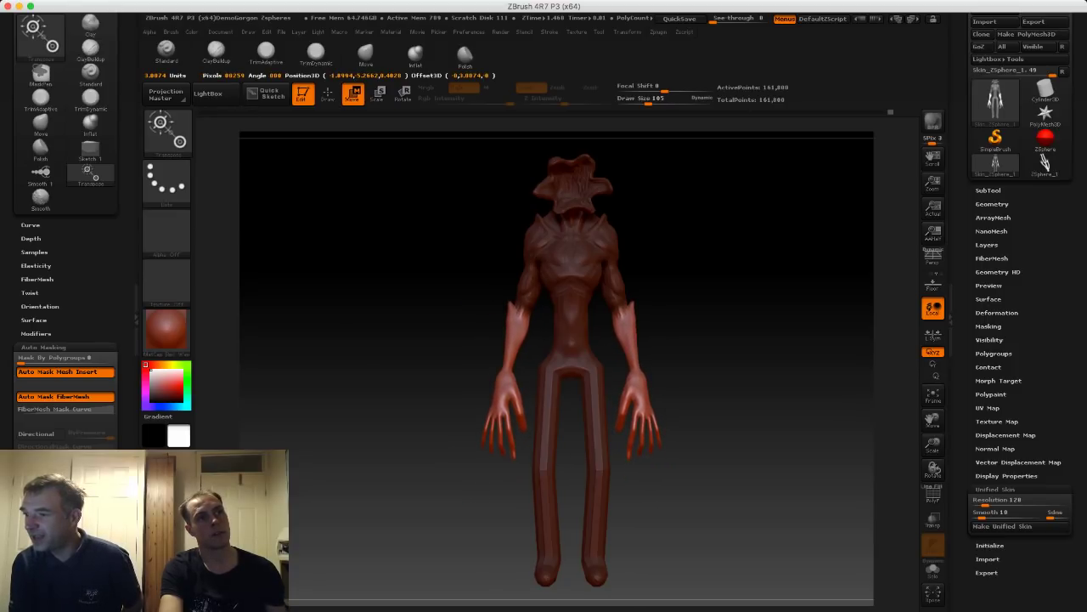
drag(476, 282, 589, 280)
drag(590, 377, 583, 374)
shift+drag(663, 282, 565, 281)
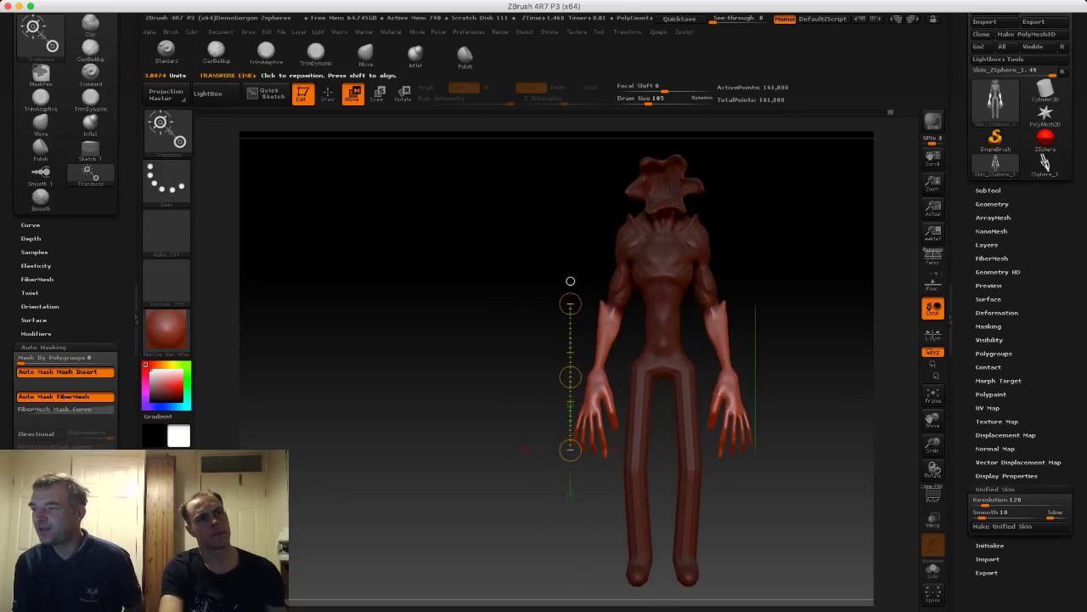
drag(570, 376, 564, 377)
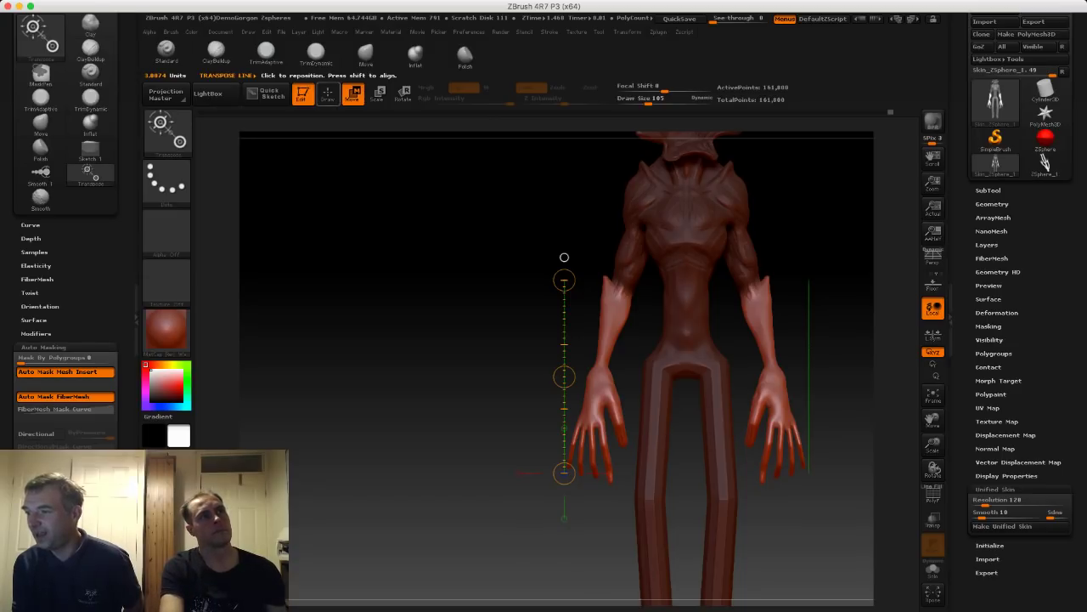
Return to Draw mode, clear the mask and refine the inner elbows and forearm edges with the Move brush at draw size 105.
key(q)
mouse_move(558, 257)
alt+mouse_down()
mouse_move(544, 284)
mouse_move(461, 247)
mouse_move(382, 279)
alt+mouse_up()
mouse_move(404, 285)
ctrl+mouse_down()
mouse_move(422, 301)
mouse_move(400, 348)
ctrl+mouse_up()
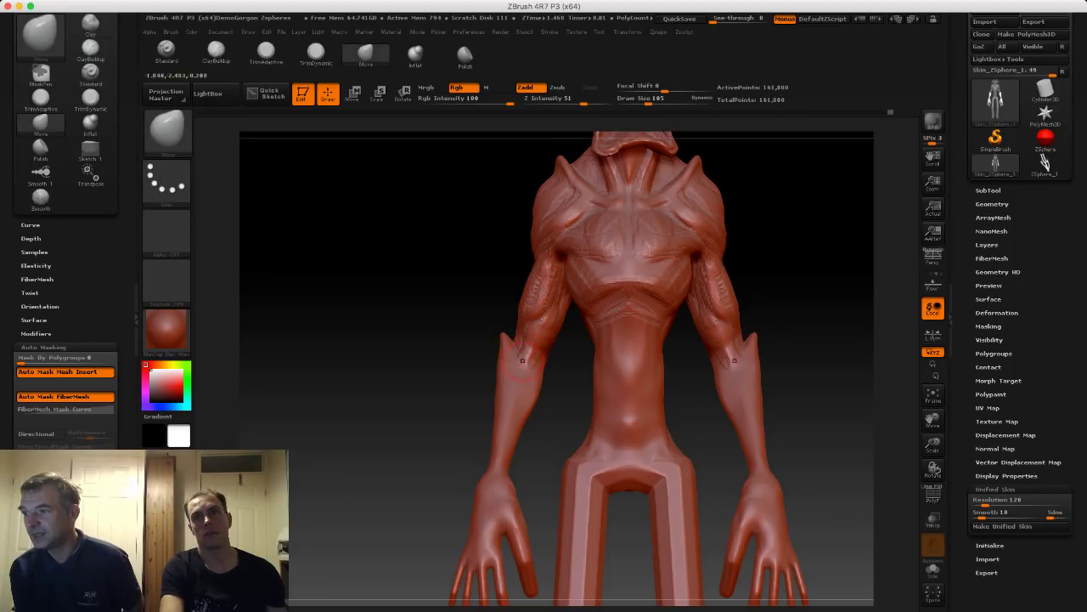
drag(537, 350, 541, 349)
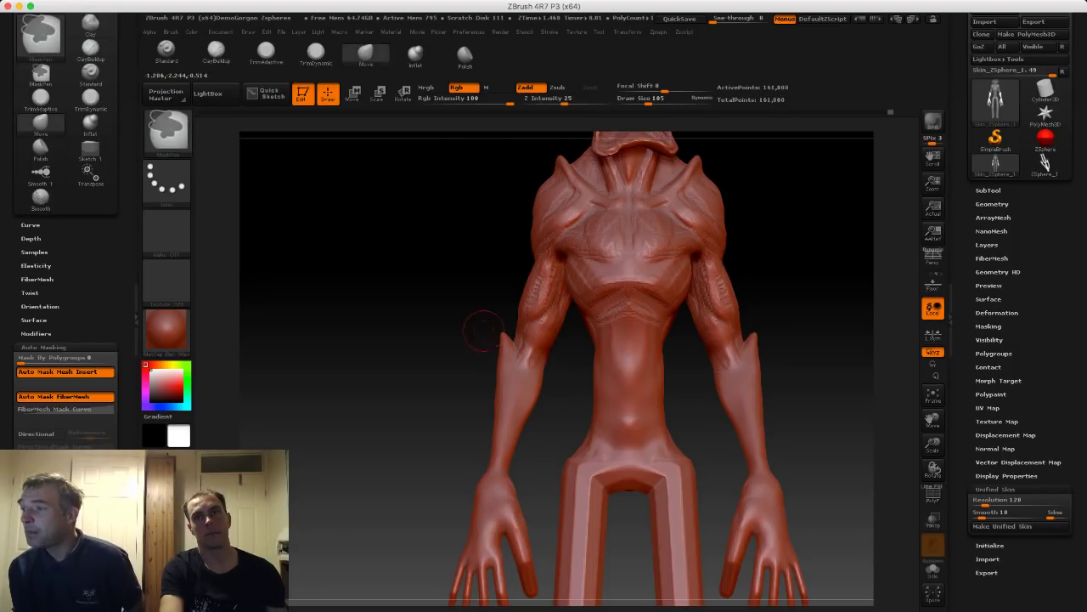
alt+drag(483, 320, 449, 268)
mouse_move(449, 268)
mouse_down()
mouse_move(533, 270)
mouse_move(438, 270)
mouse_up()
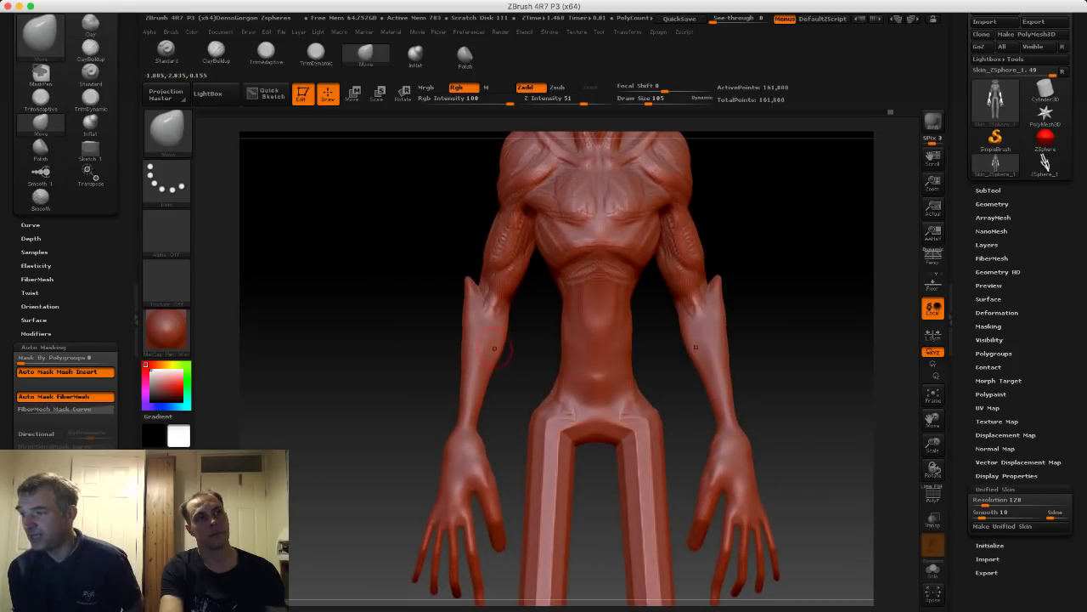
drag(492, 349, 488, 349)
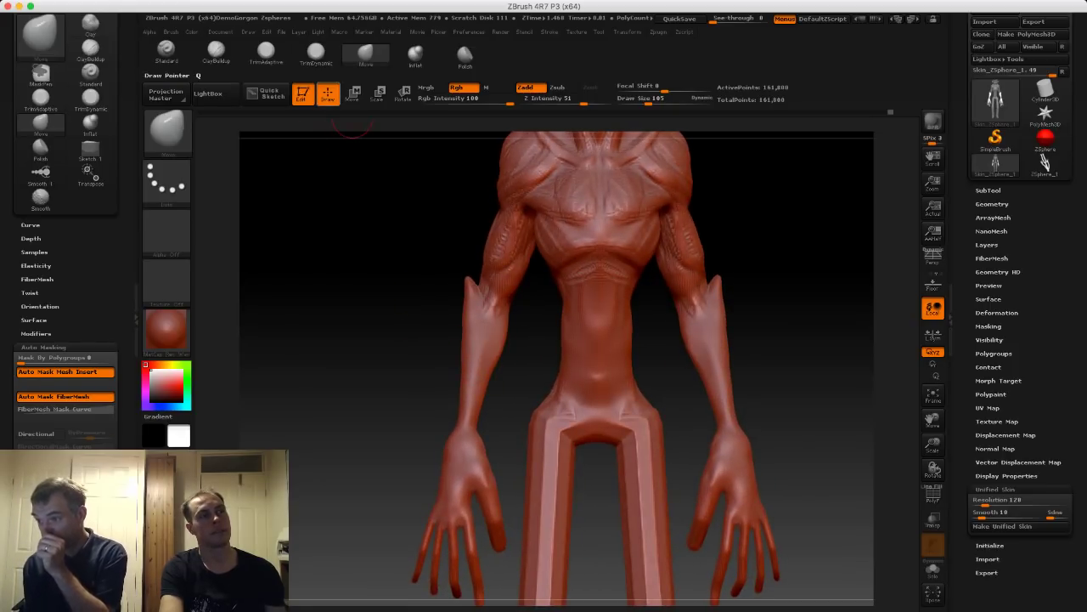
Build up the inner side of the upper forearms below the elbows with ClayBuildup strokes.
click(215, 54)
drag(449, 328, 416, 331)
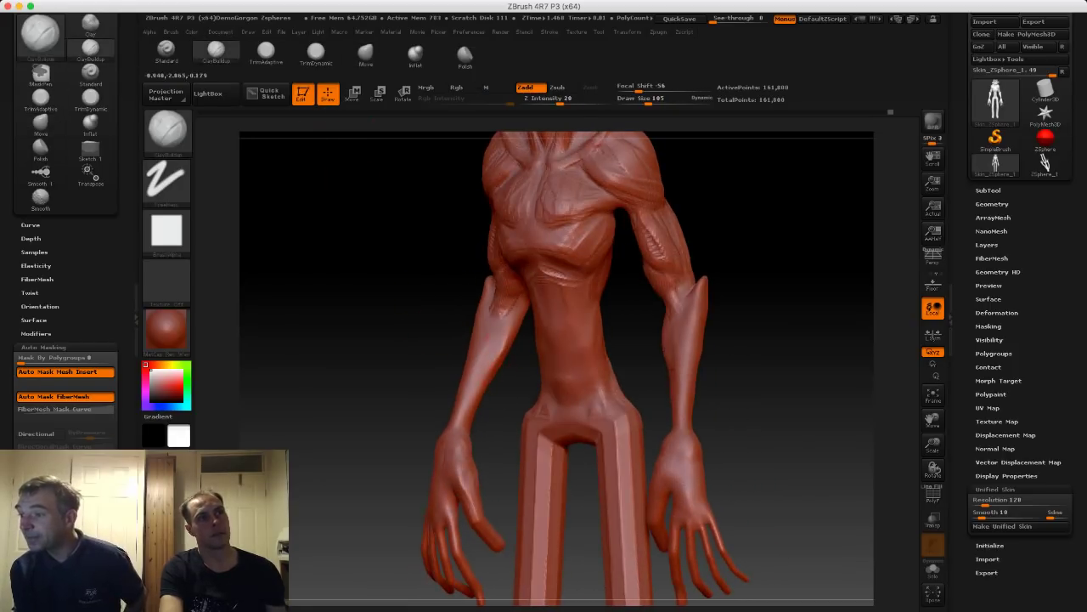
mouse_move(496, 338)
mouse_down()
mouse_move(486, 372)
mouse_move(492, 352)
mouse_up()
drag(415, 330, 450, 329)
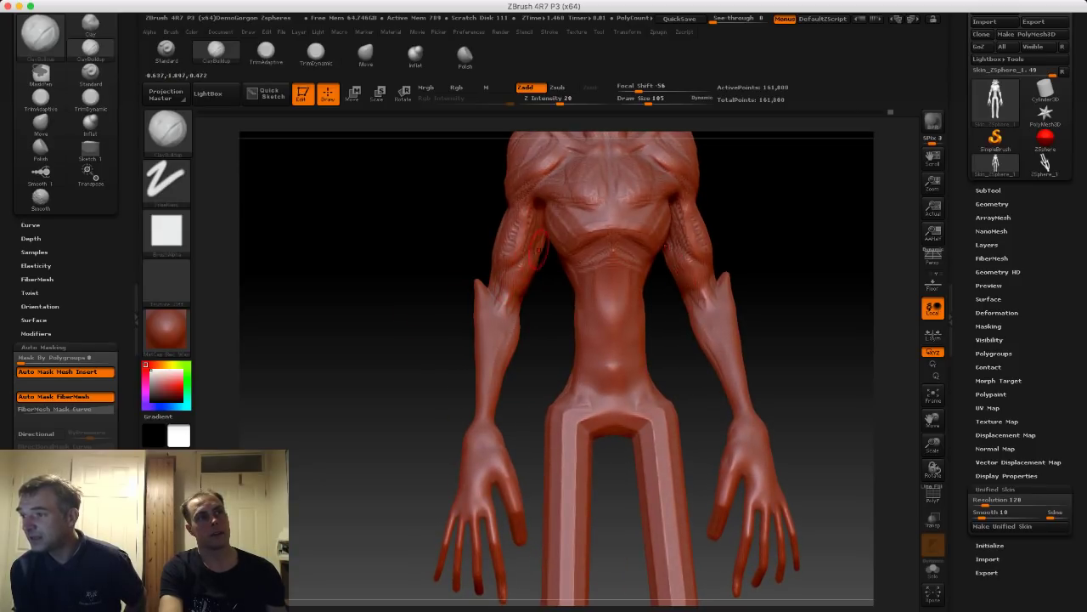
Set the ClayBuildup draw size to 192 and build up vertical muscle strokes along the front of the abdomen.
drag(457, 253, 424, 289)
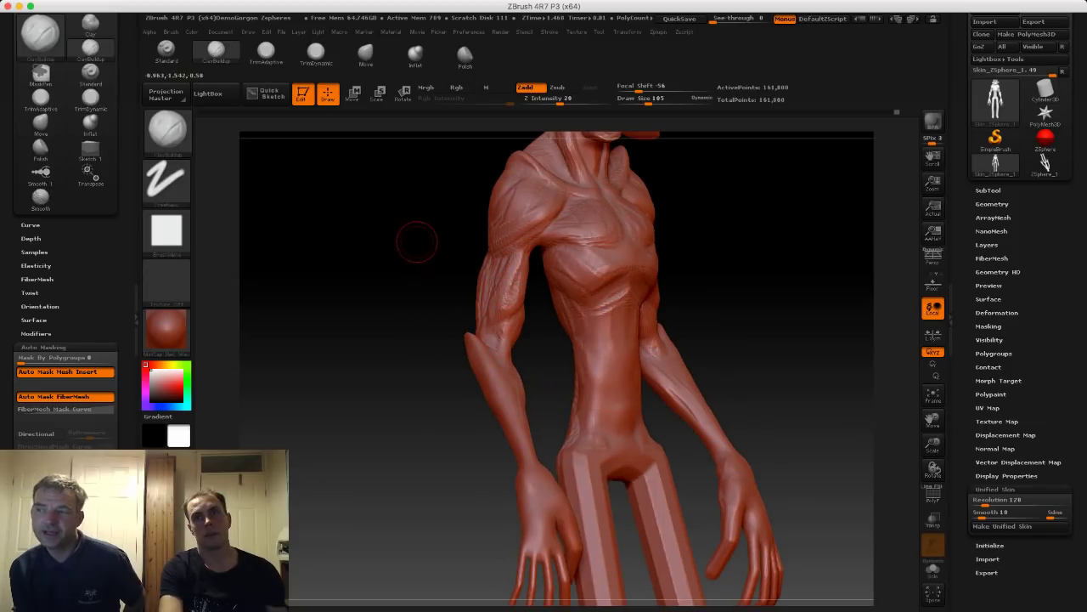
alt+drag(417, 234, 388, 241)
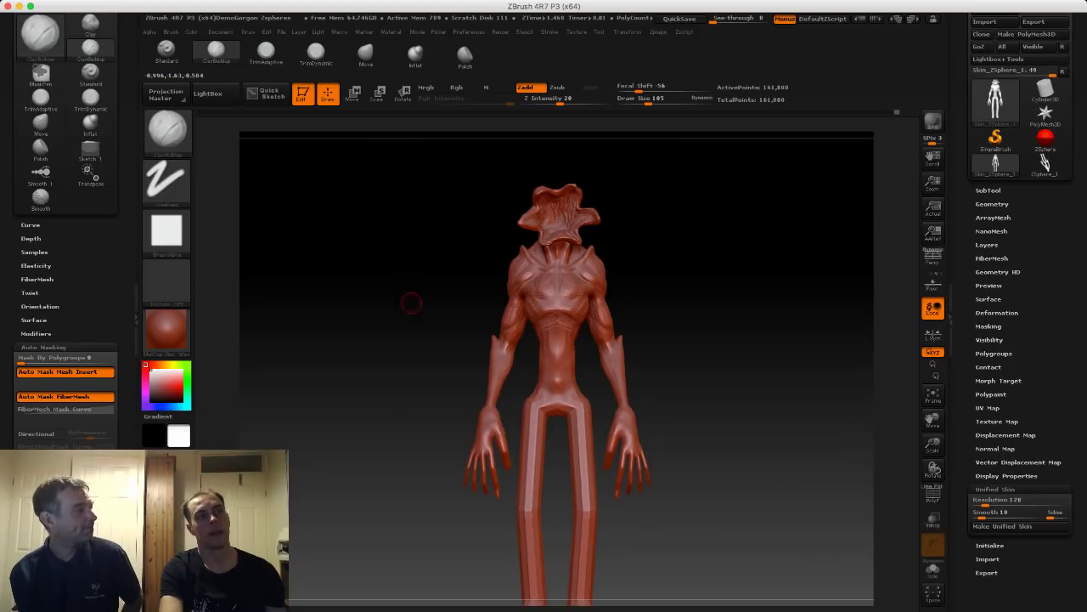
alt+drag(419, 317, 538, 374)
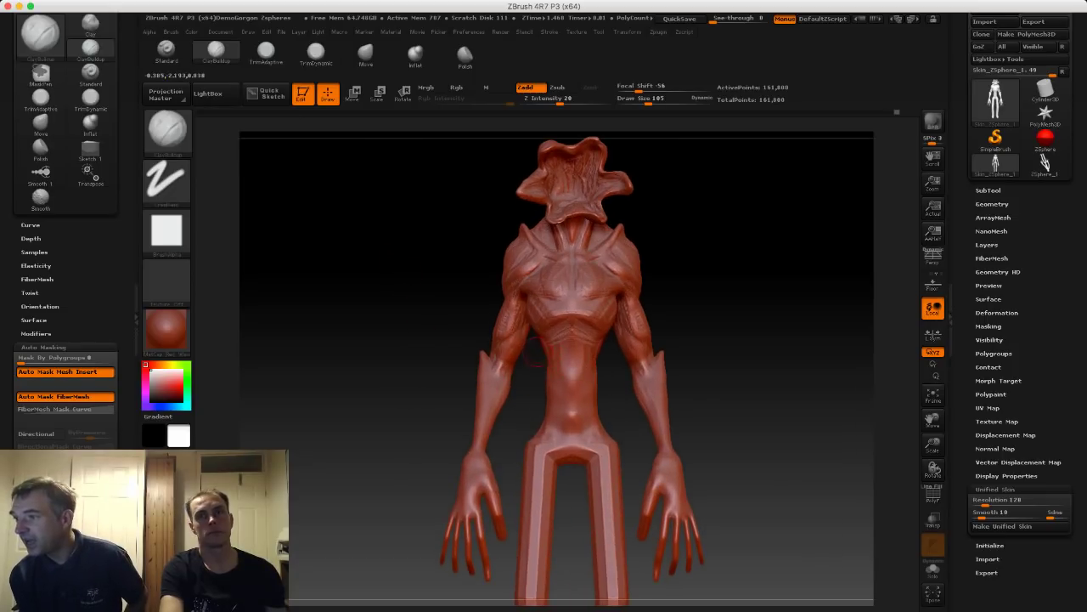
drag(463, 340, 496, 336)
key(s)
mouse_move(554, 366)
mouse_down()
mouse_move(566, 366)
mouse_move(558, 356)
mouse_move(567, 380)
mouse_move(574, 370)
mouse_move(567, 386)
mouse_up()
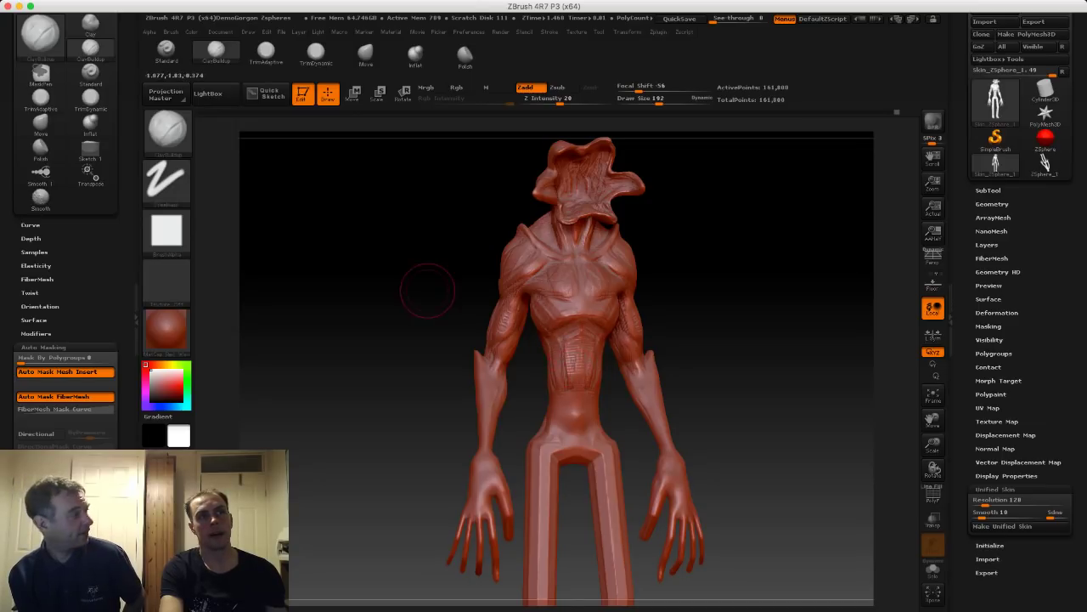
Build up the muscles of the lower back, rear pelvis and mid-back with long ClayBuildup strokes.
drag(427, 290, 661, 299)
drag(617, 372, 621, 340)
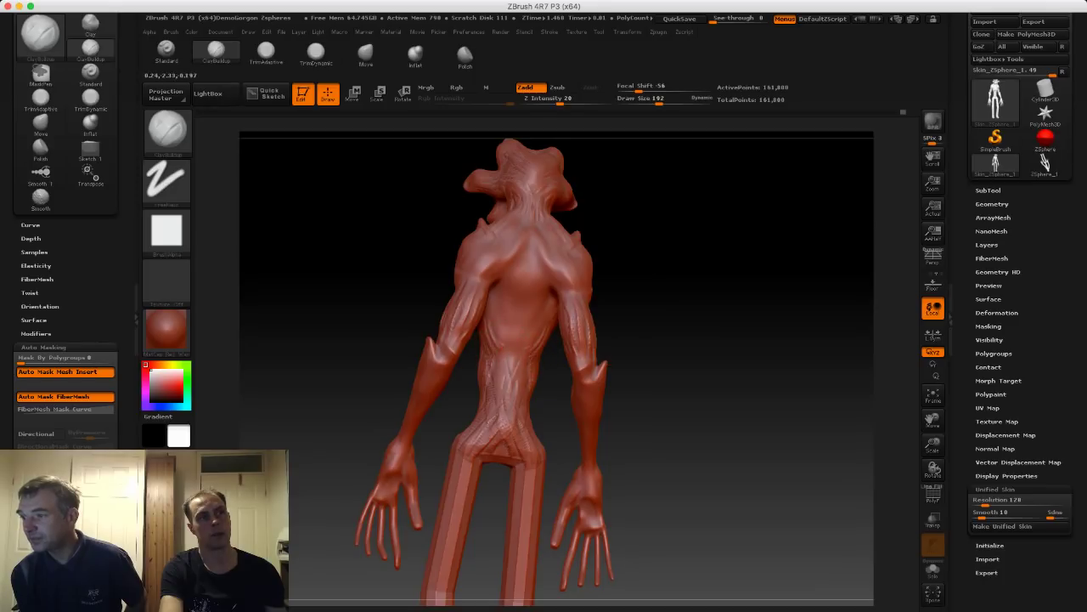
drag(497, 360, 489, 418)
alt+drag(390, 289, 405, 265)
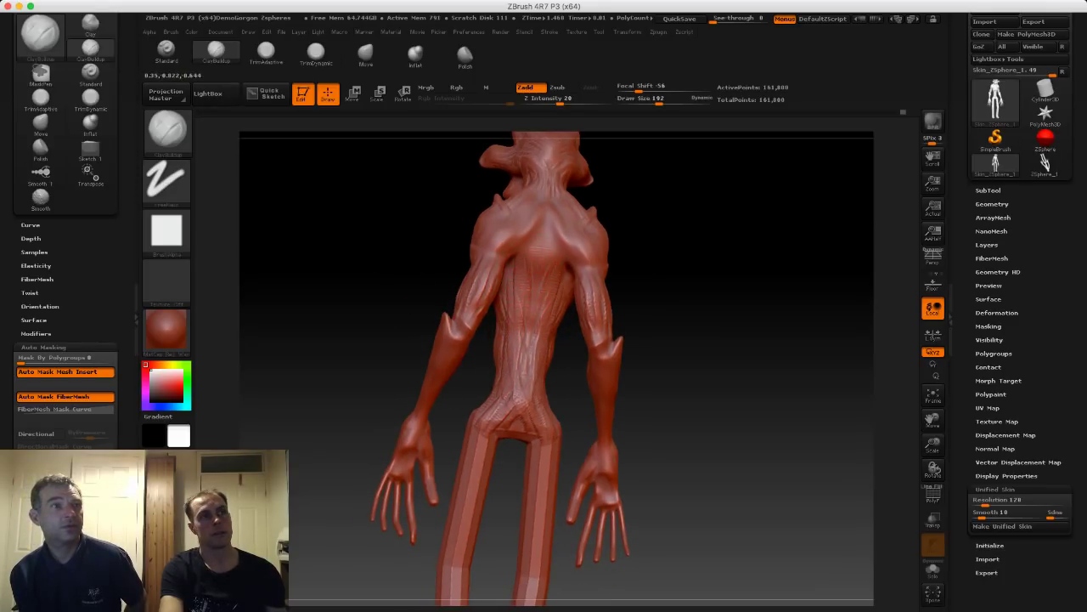
mouse_move(508, 252)
mouse_down()
mouse_move(547, 243)
mouse_move(498, 250)
mouse_up()
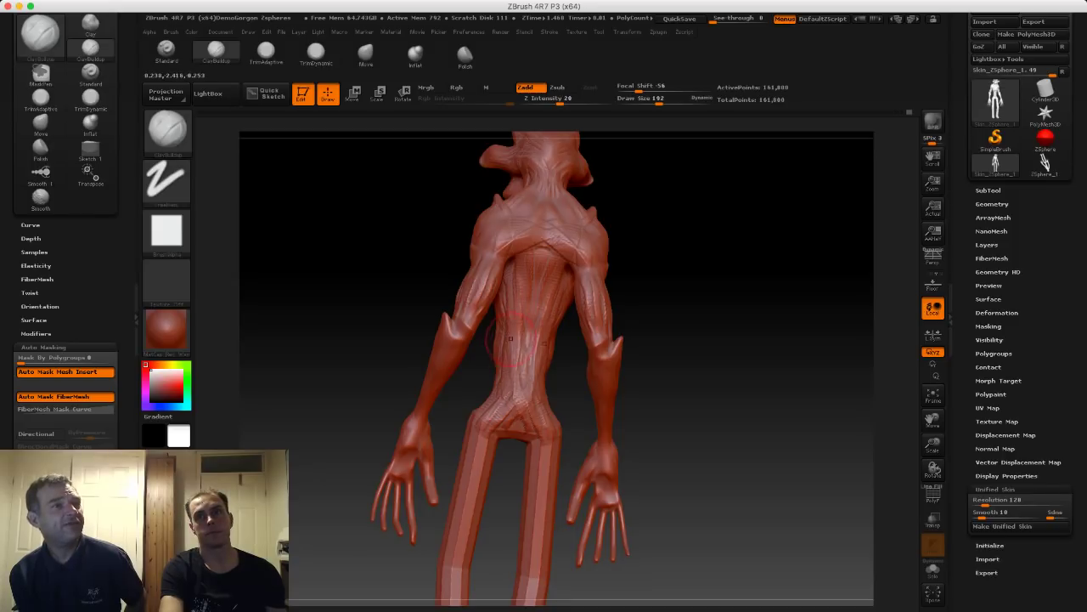
Extend the ClayBuildup strokes on the front of the torso from below the ribcage down to the lower belly.
mouse_move(425, 328)
mouse_down()
mouse_move(336, 311)
mouse_move(358, 263)
mouse_move(418, 241)
mouse_up()
mouse_move(493, 287)
mouse_down()
mouse_move(493, 260)
mouse_move(494, 278)
mouse_move(505, 276)
mouse_up()
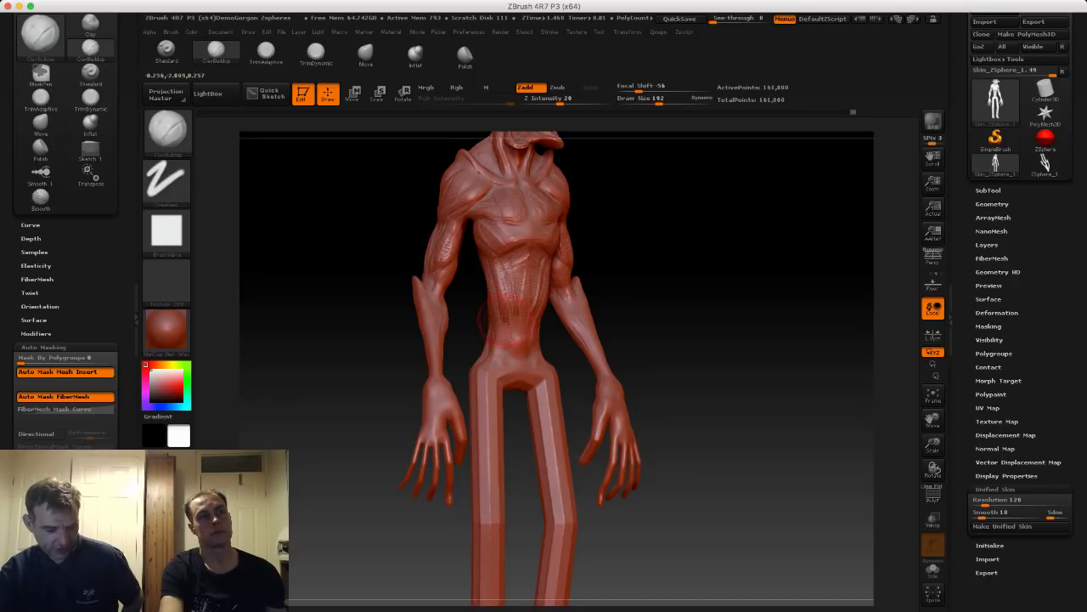
drag(505, 319, 508, 358)
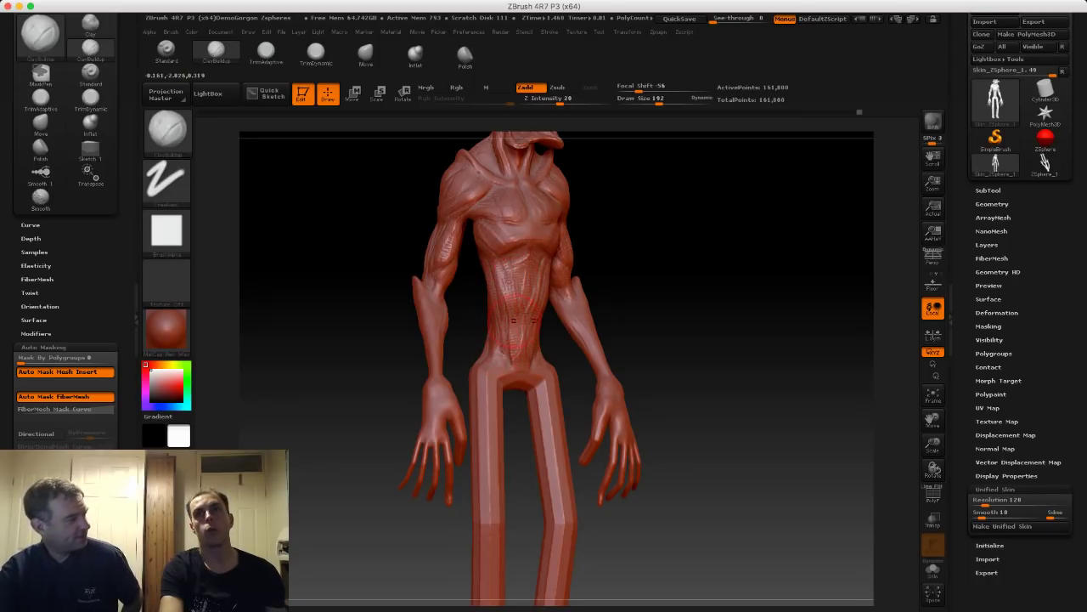
drag(510, 347, 511, 364)
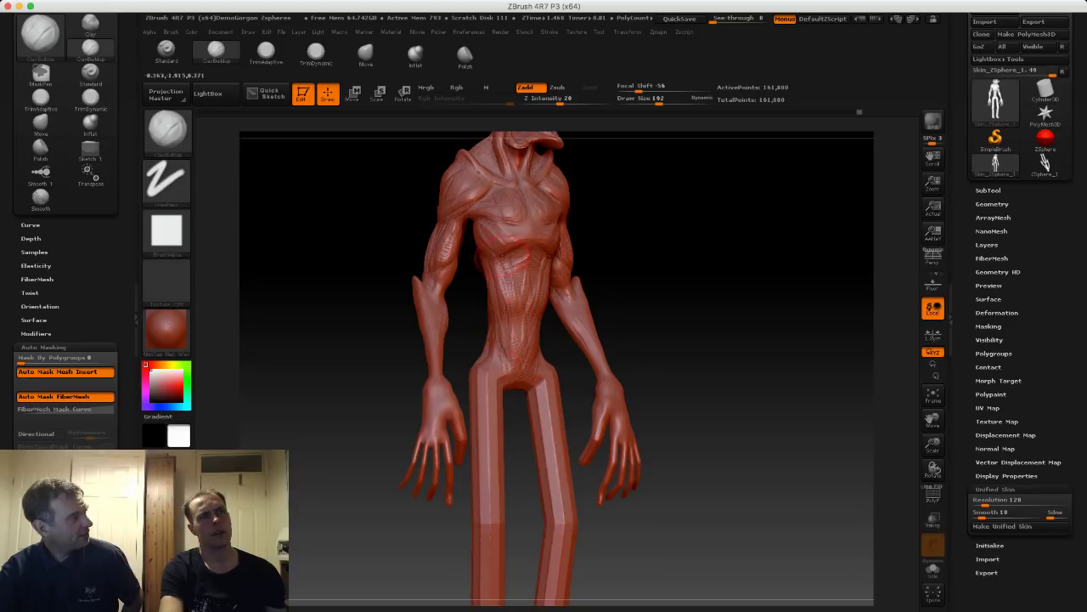
drag(507, 276, 504, 327)
Build up the groin and round out the front of the hips with ClayBuildup strokes.
alt+drag(647, 354, 658, 325)
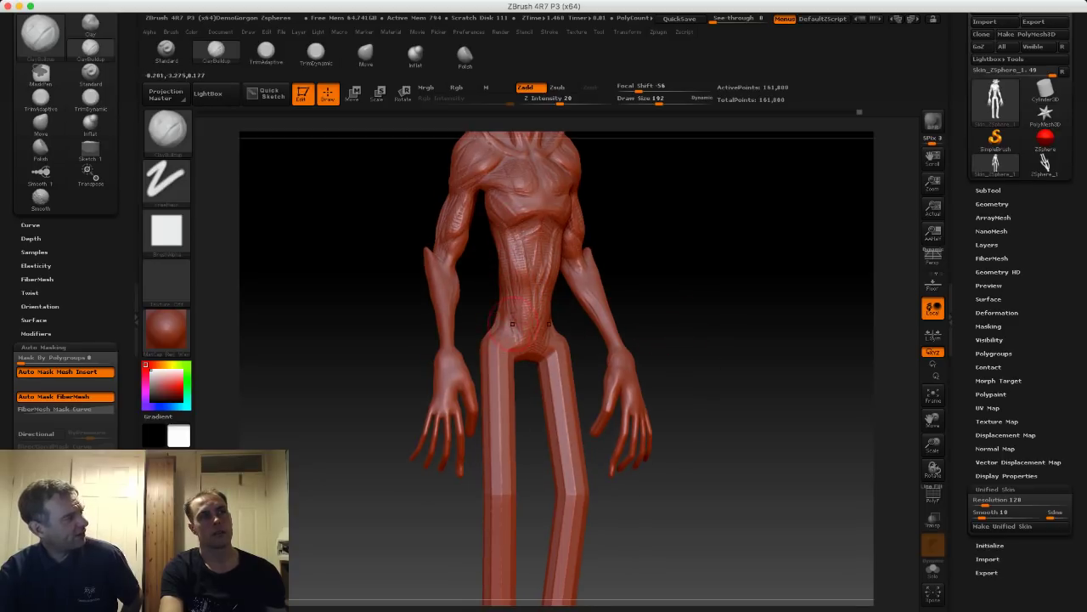
mouse_move(408, 327)
mouse_down()
mouse_move(373, 331)
mouse_move(365, 263)
mouse_move(333, 297)
mouse_move(335, 319)
mouse_up()
drag(339, 327, 390, 331)
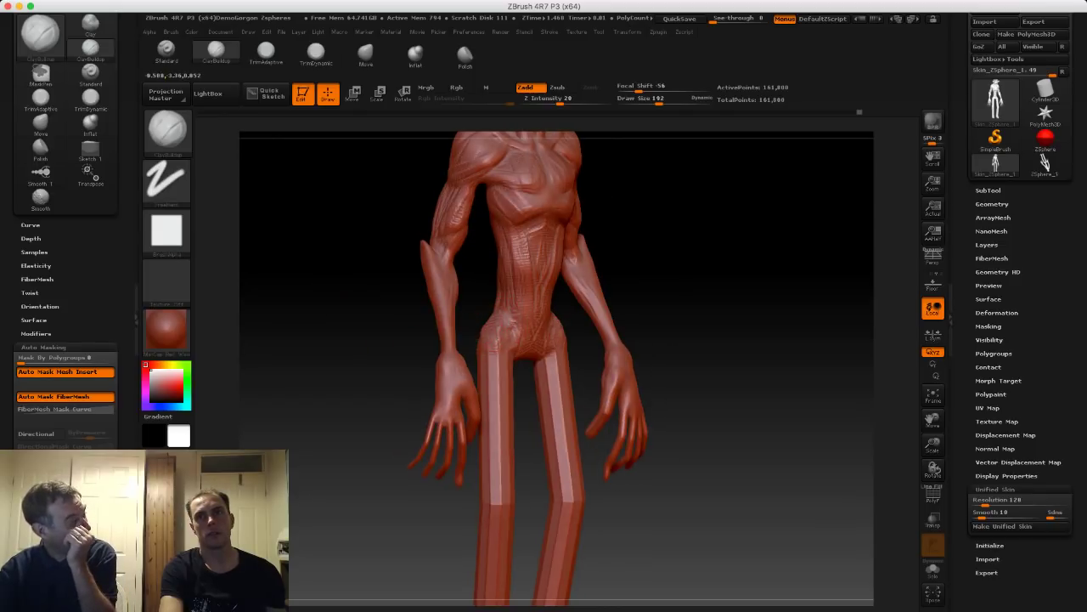
mouse_move(490, 333)
mouse_down()
mouse_move(498, 347)
mouse_move(513, 309)
mouse_move(496, 338)
mouse_up()
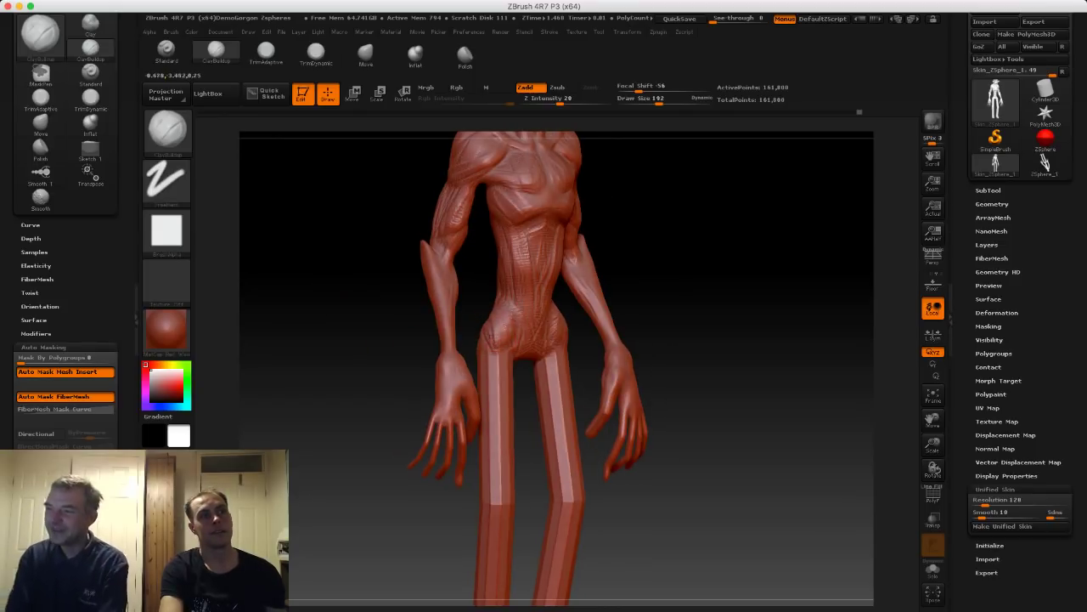
Set the ClayBuildup draw size to 122 and refine the upper abdomen just below the ribcage.
mouse_move(350, 238)
mouse_down()
mouse_move(299, 238)
mouse_move(327, 240)
mouse_up()
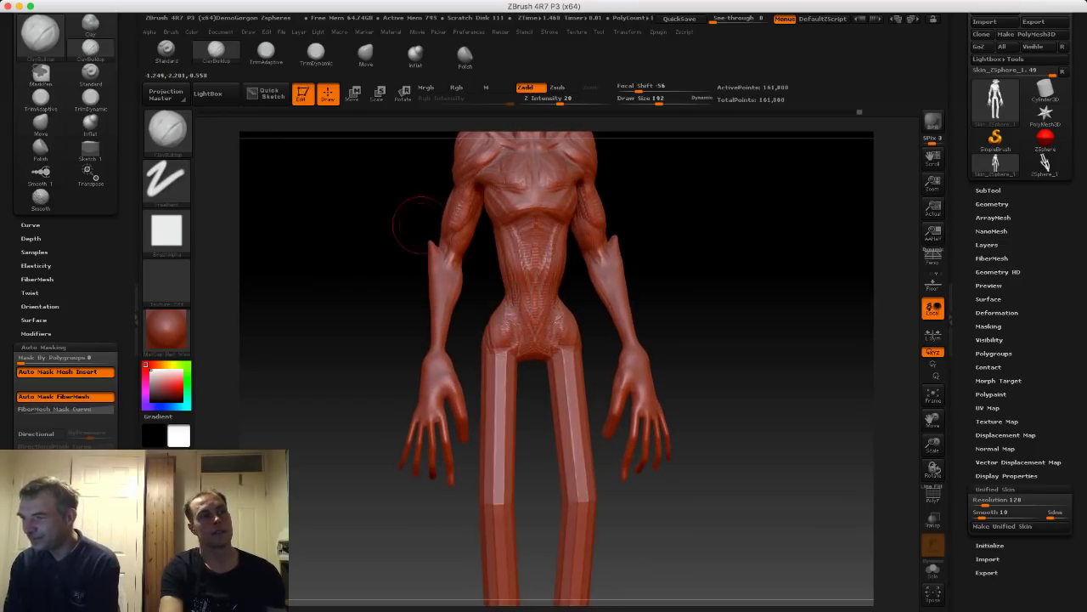
mouse_move(419, 224)
mouse_down()
mouse_move(393, 208)
mouse_move(411, 242)
mouse_up()
key(s)
drag(517, 237, 508, 237)
Sculpt the muscle forms around the flanks, the back below the shoulder blades and the sides of the hips with ClayBuildup.
drag(378, 242, 445, 242)
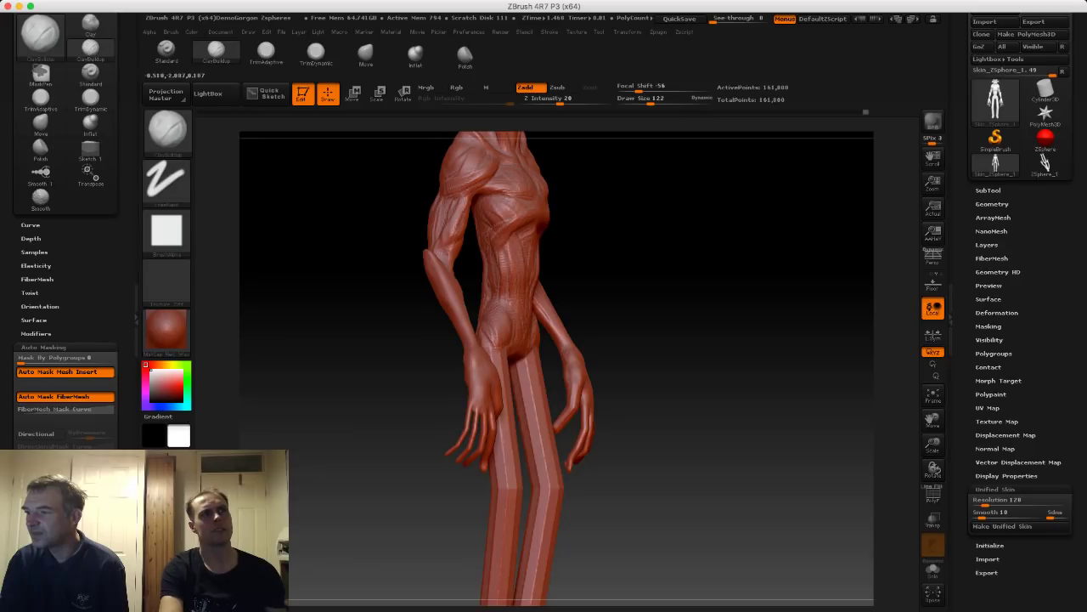
drag(392, 222, 447, 225)
drag(321, 197, 418, 202)
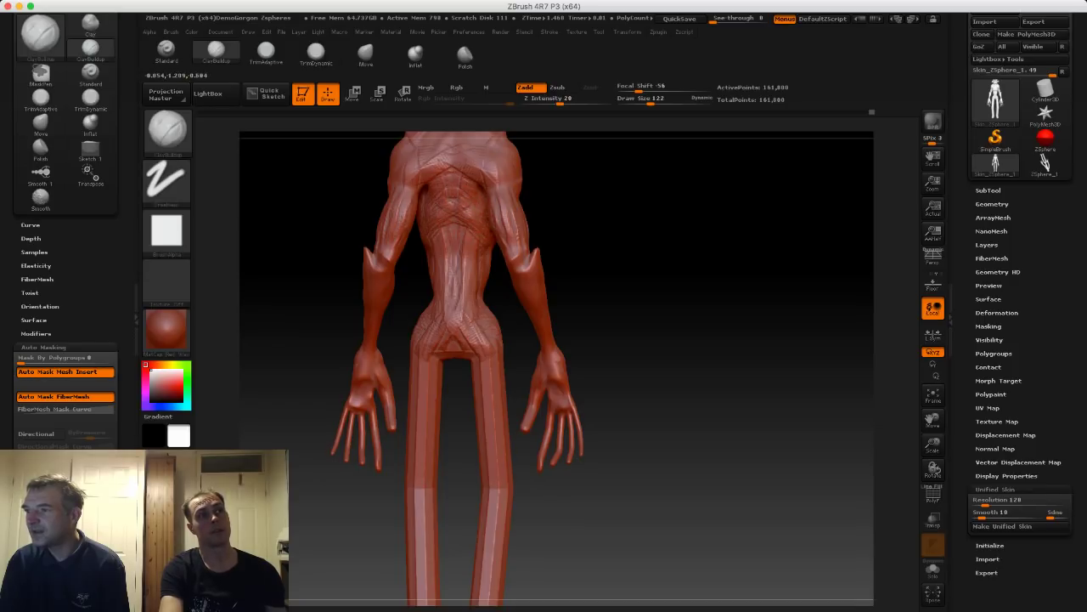
mouse_move(269, 196)
mouse_down()
mouse_move(282, 225)
mouse_move(341, 229)
mouse_up()
drag(408, 221, 476, 224)
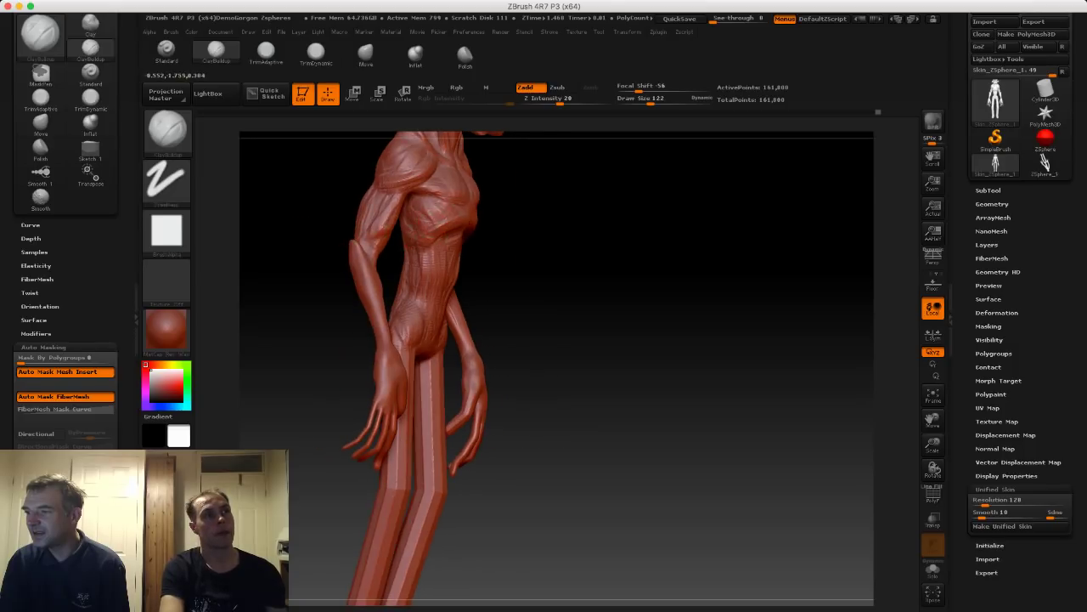
drag(284, 212, 261, 208)
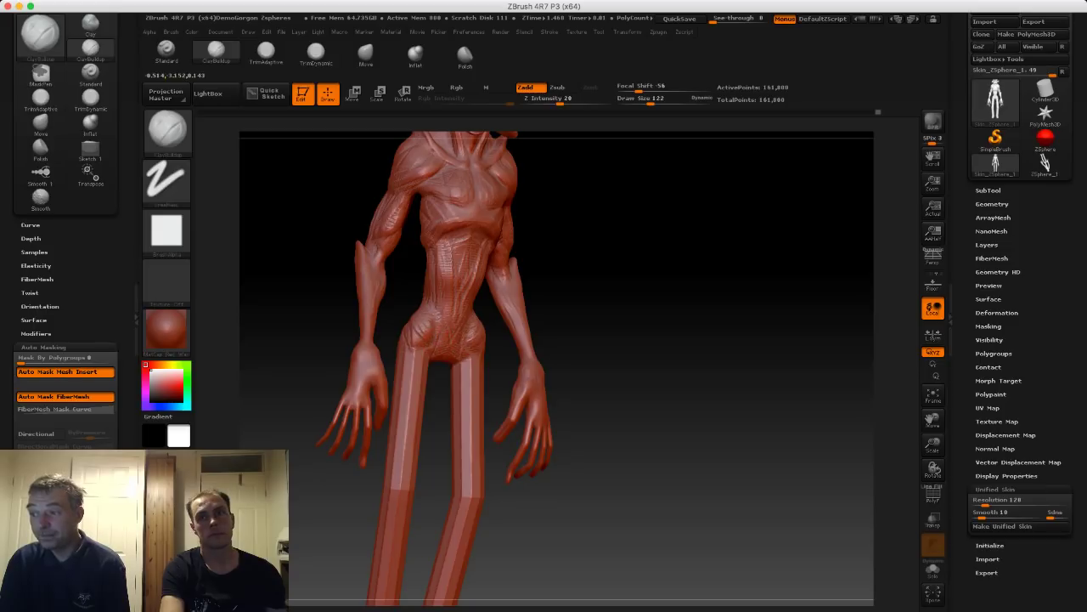
Set the ClayBuildup draw size to 136 and add volume to the outer hips and hip bones.
drag(306, 245, 346, 279)
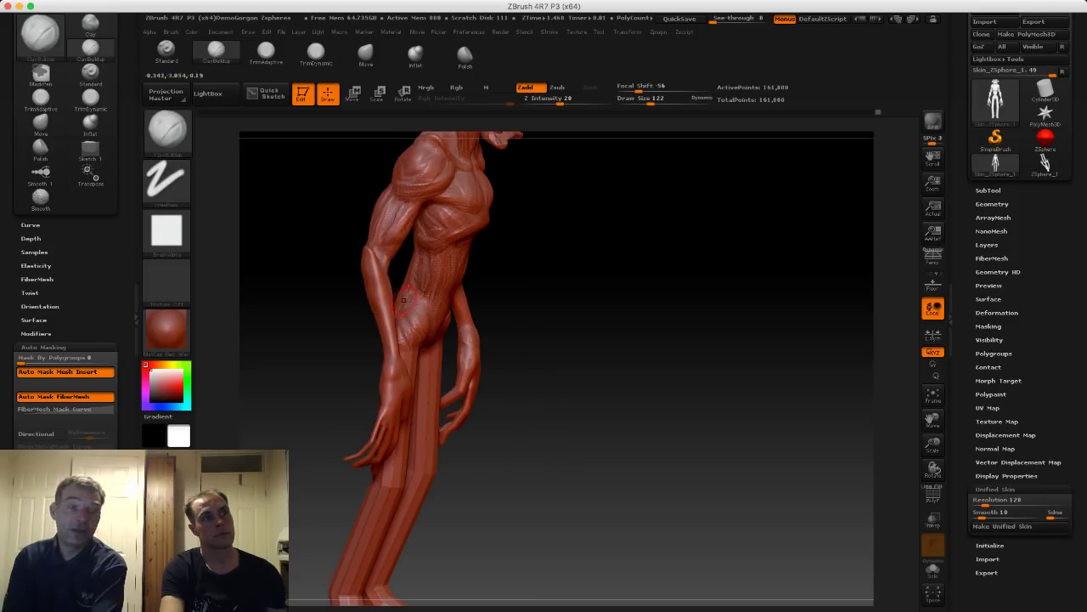
key(s)
drag(404, 314, 405, 314)
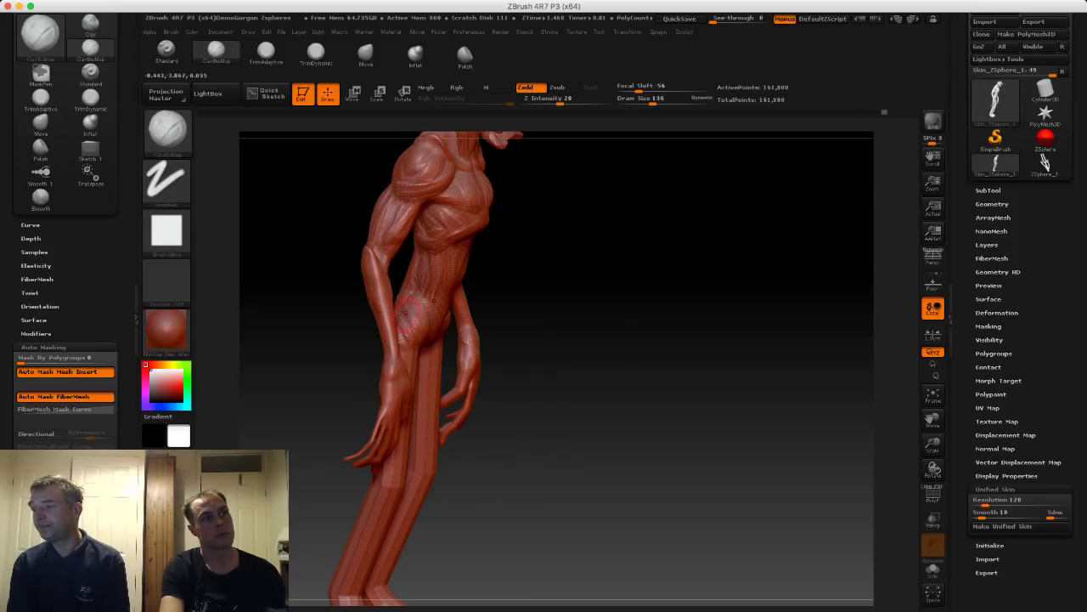
drag(347, 292, 410, 303)
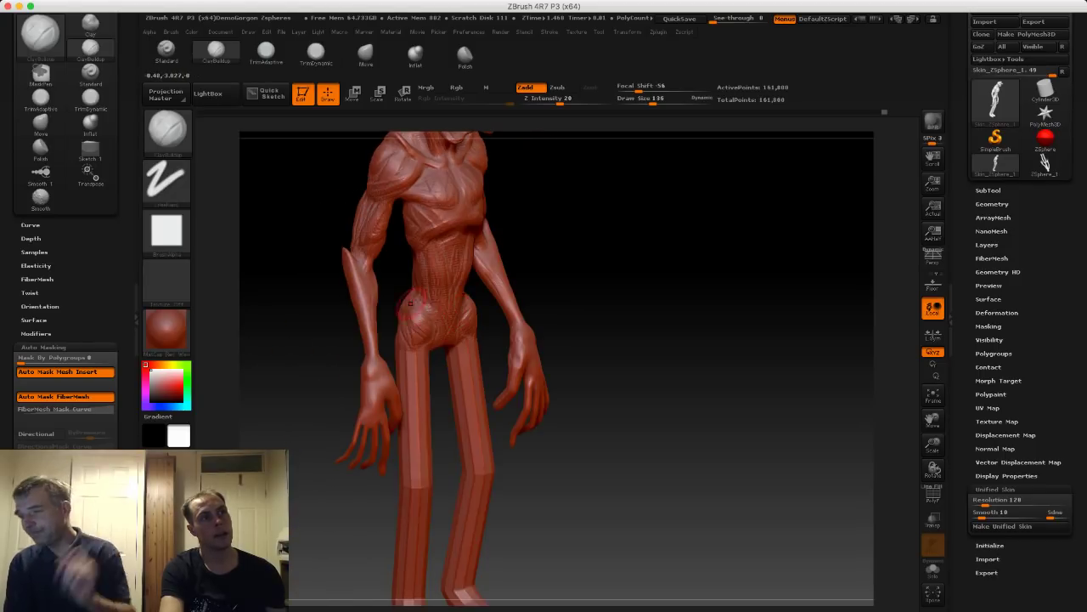
shift+drag(288, 265, 336, 348)
alt+drag(392, 375, 394, 346)
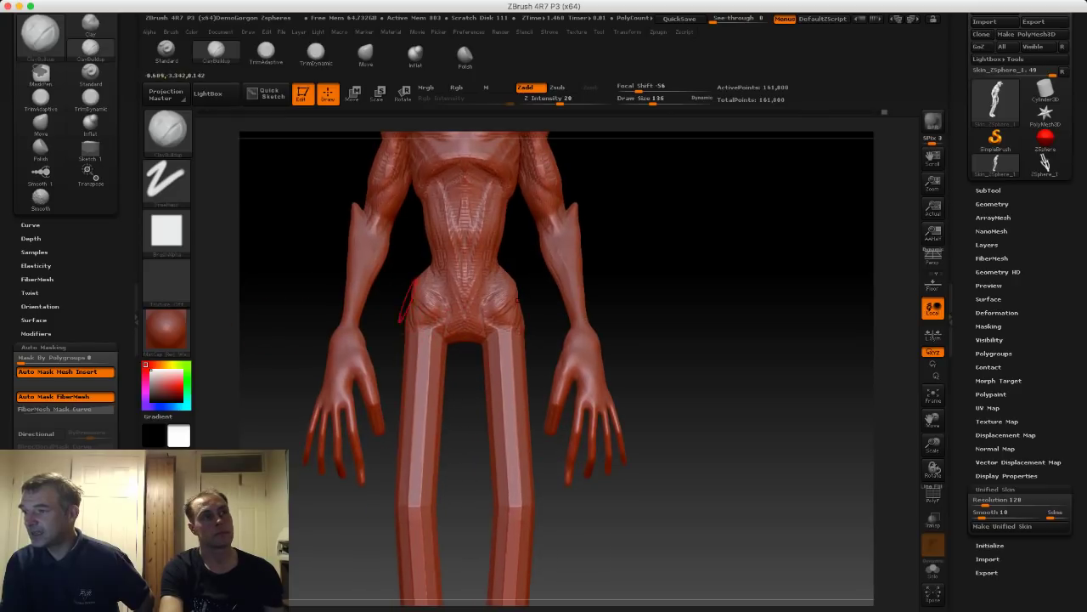
Build the crotch down between the thighs with a larger ClayBuildup brush and push the outer hips outward with the Move brush at size 332.
alt+drag(298, 237, 299, 224)
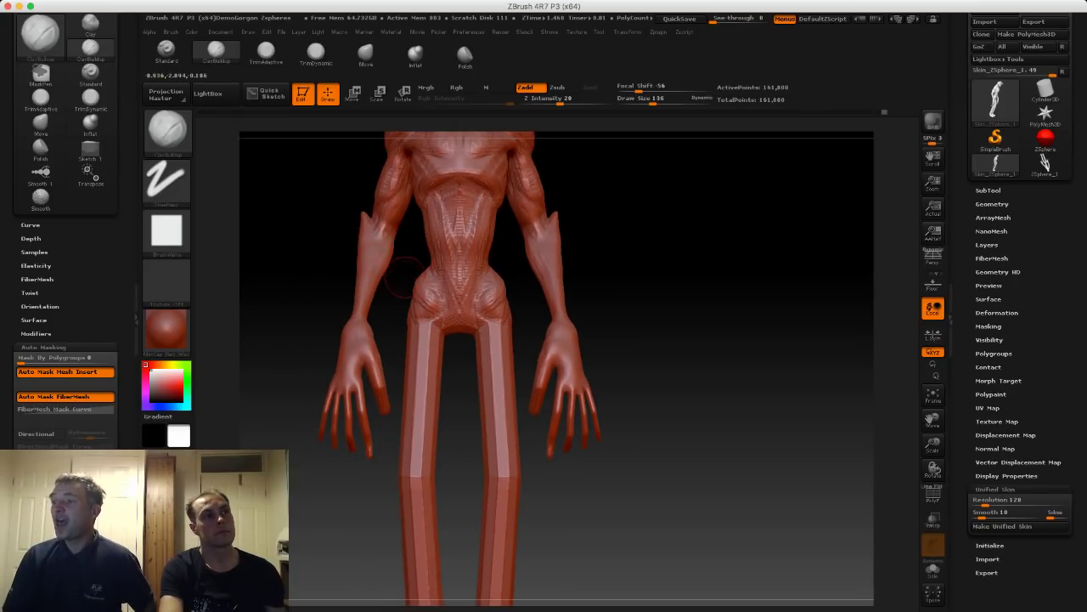
key(s)
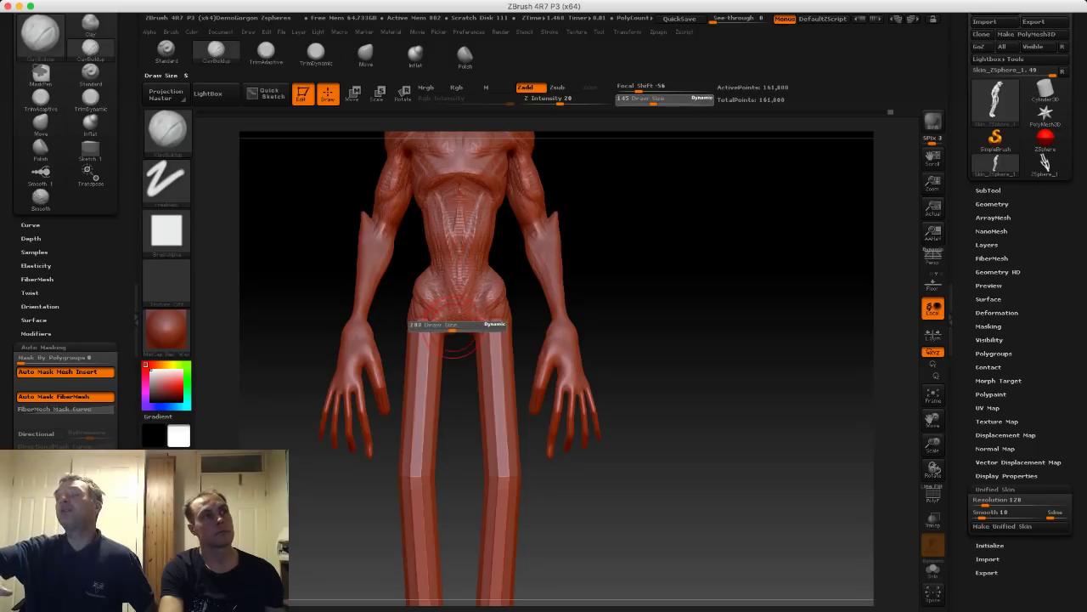
mouse_move(446, 327)
mouse_down()
mouse_move(464, 328)
mouse_move(461, 366)
mouse_up()
click(366, 56)
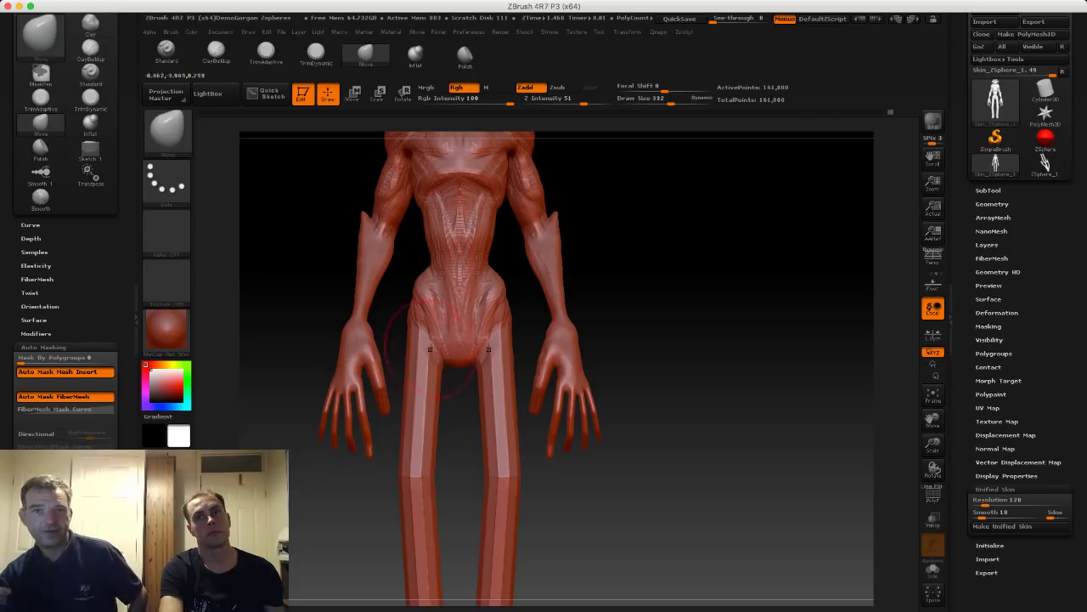
drag(423, 330, 419, 330)
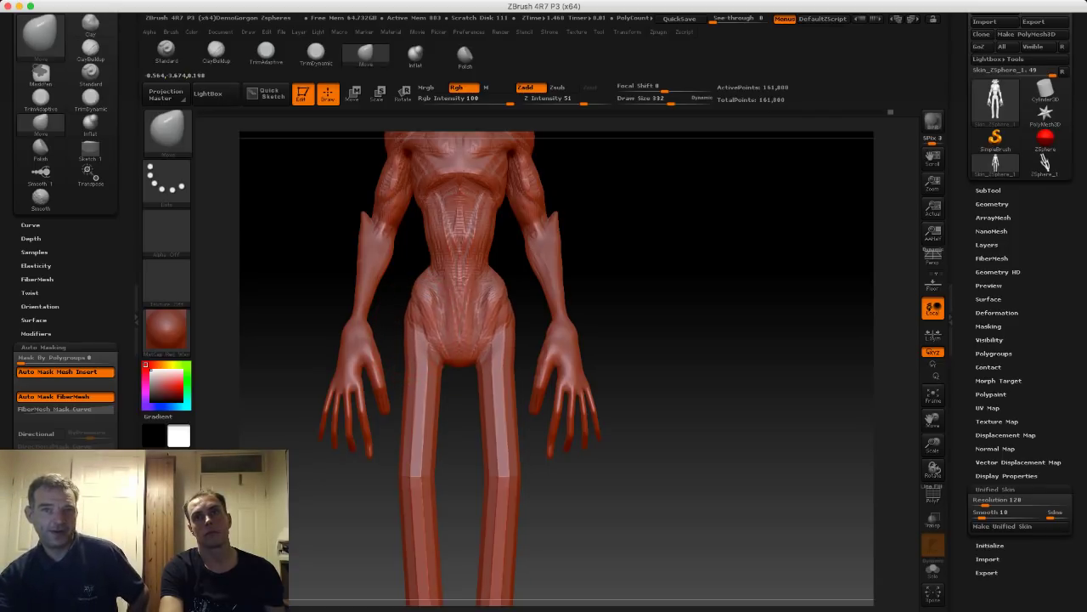
Set the Move brush draw size to 192 and reshape the outer hips and hip bones from the front and sides.
key(s)
drag(414, 284, 413, 283)
drag(311, 274, 365, 276)
drag(415, 313, 413, 298)
drag(299, 276, 404, 276)
drag(495, 287, 384, 292)
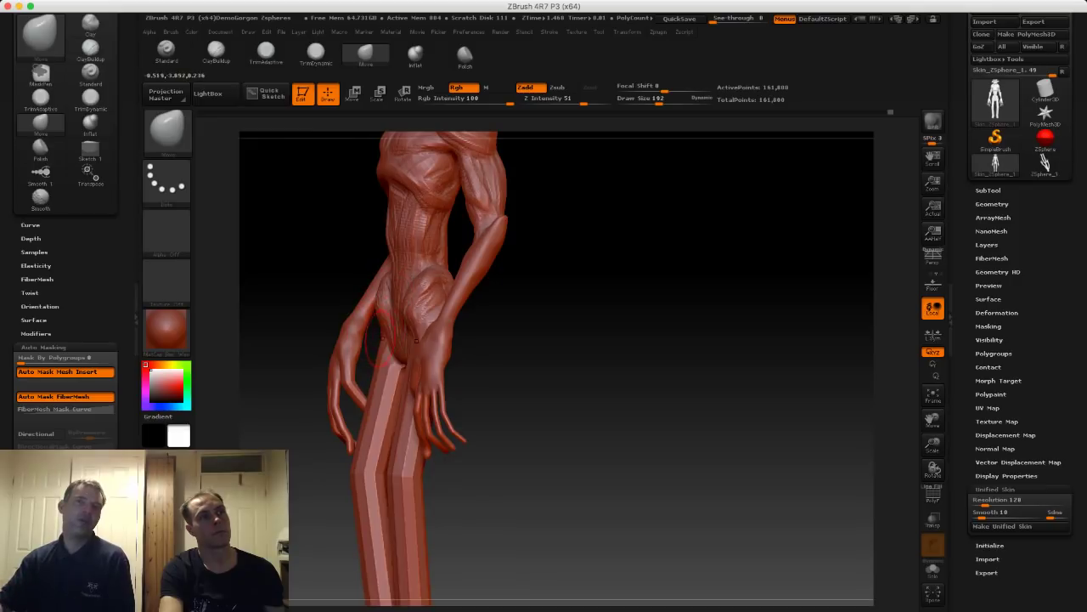
mouse_move(270, 265)
mouse_down()
mouse_move(304, 274)
mouse_move(294, 283)
mouse_move(323, 271)
mouse_move(349, 310)
mouse_move(384, 305)
mouse_move(379, 292)
mouse_up()
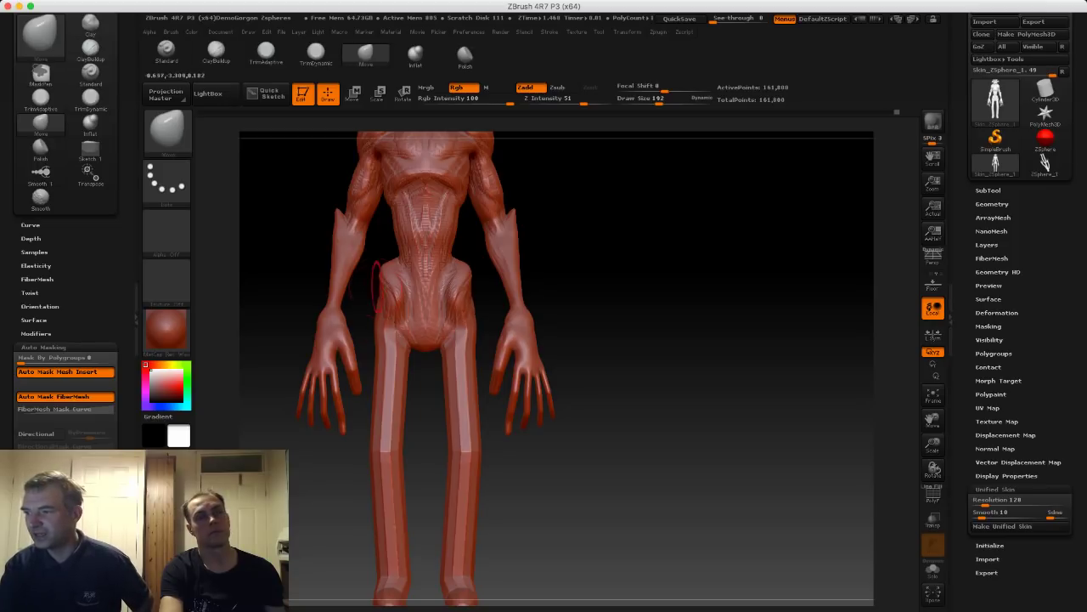
mouse_move(299, 273)
mouse_down()
mouse_move(309, 273)
mouse_move(302, 278)
mouse_up()
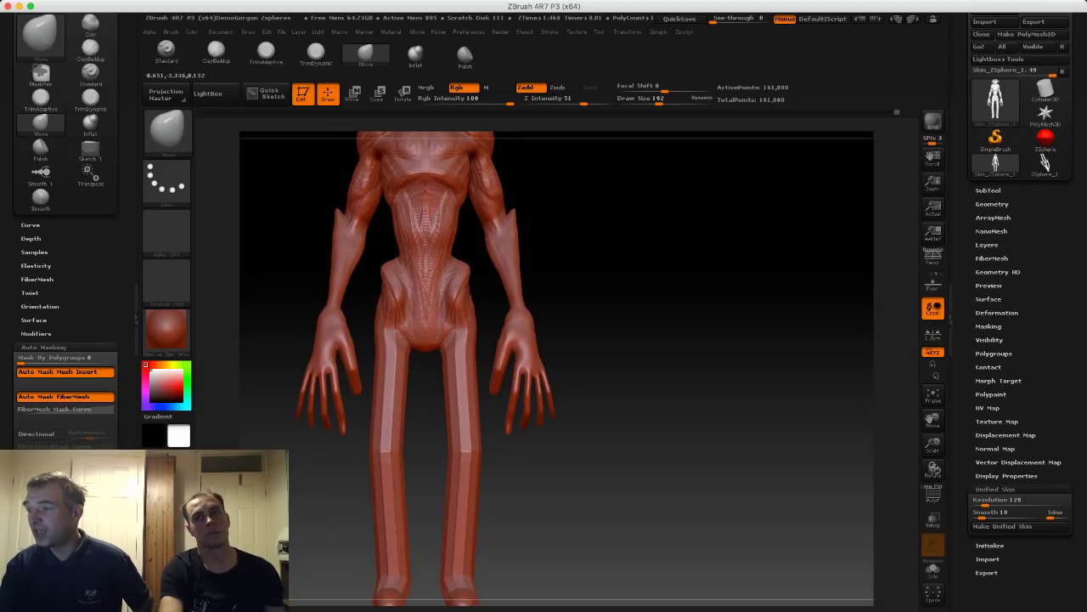
Adjust the Move brush size, ending at 290, and pull the sides of the waist slightly outward.
mouse_move(396, 296)
mouse_down()
mouse_move(414, 260)
mouse_move(410, 228)
mouse_up()
key(s)
key(s)
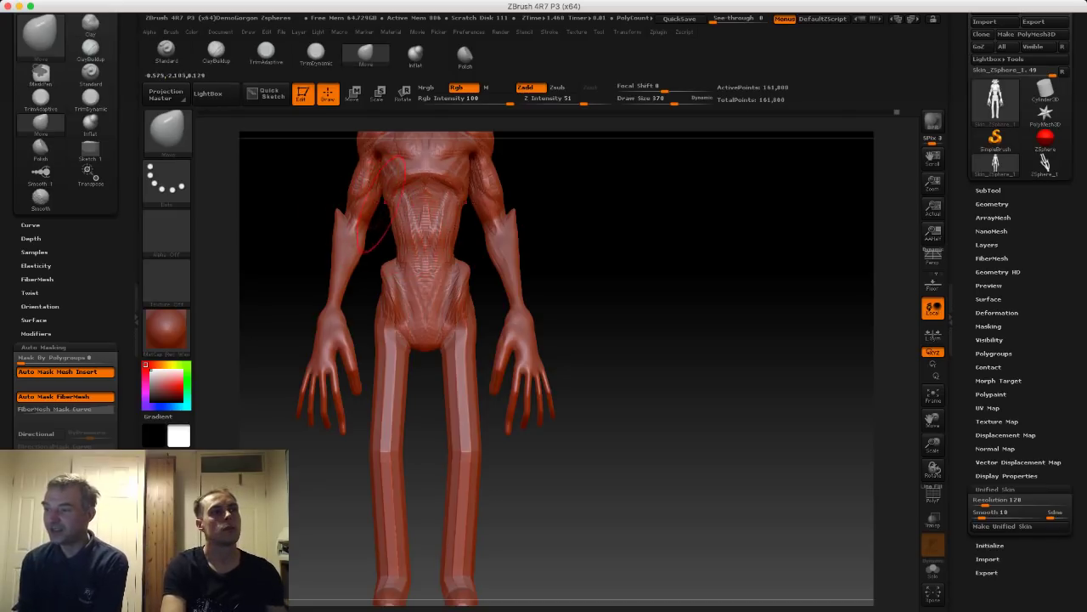
key(s)
drag(392, 208, 385, 209)
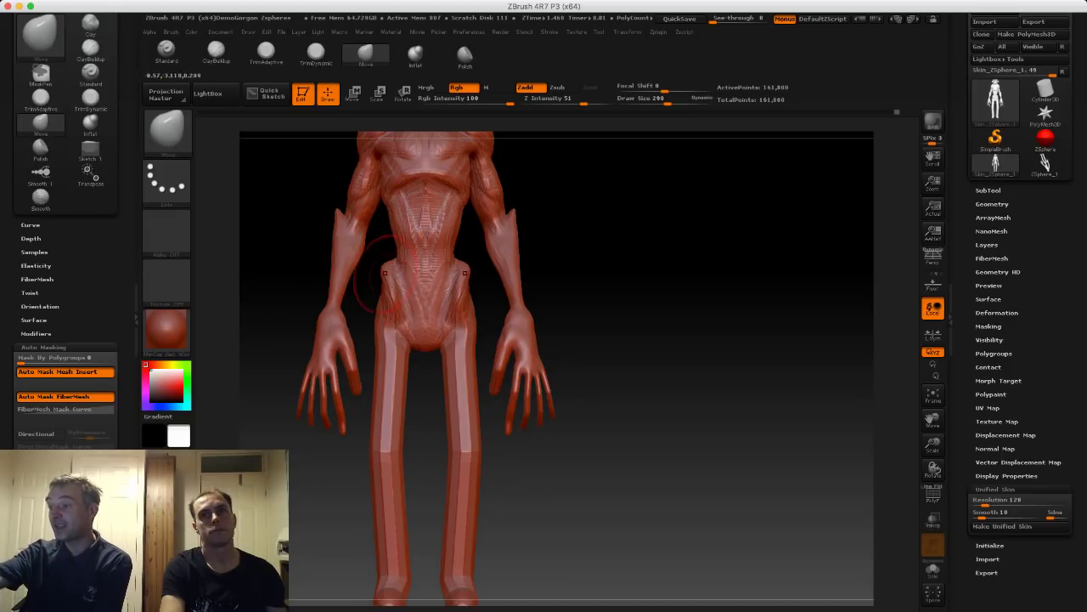
Reshape the lower back and buttocks from behind with the Move brush.
drag(271, 204, 361, 212)
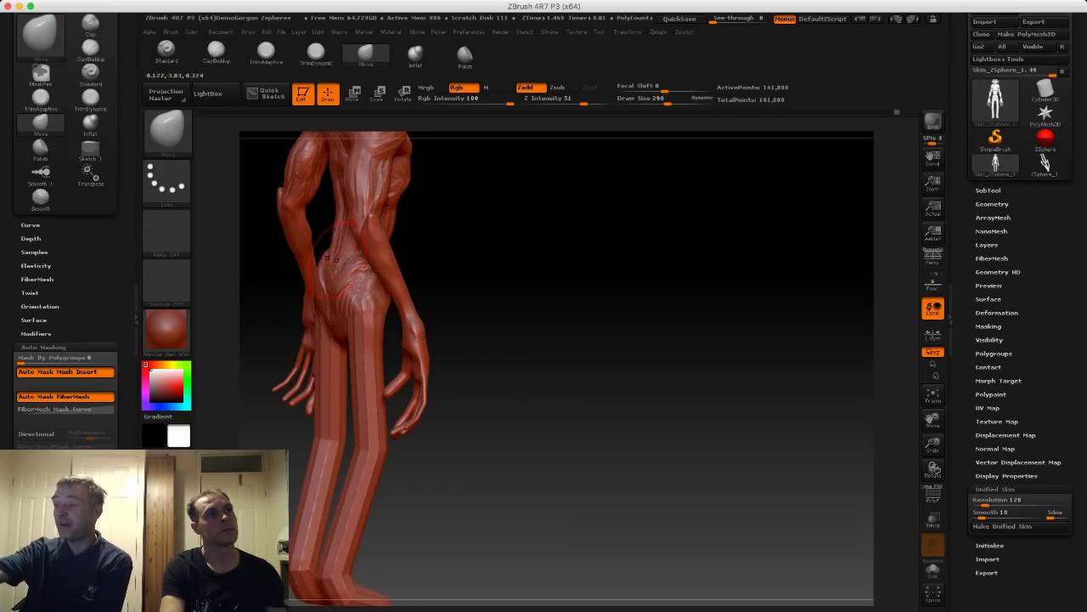
drag(245, 228, 284, 231)
mouse_move(350, 265)
shift+mouse_down()
mouse_move(365, 282)
mouse_move(353, 291)
shift+mouse_up()
drag(463, 280, 373, 283)
Build up the front of the pelvis and thighs with ClayBuildup, first at draw size 277 and down the thighs at 181.
alt+drag(552, 293, 498, 291)
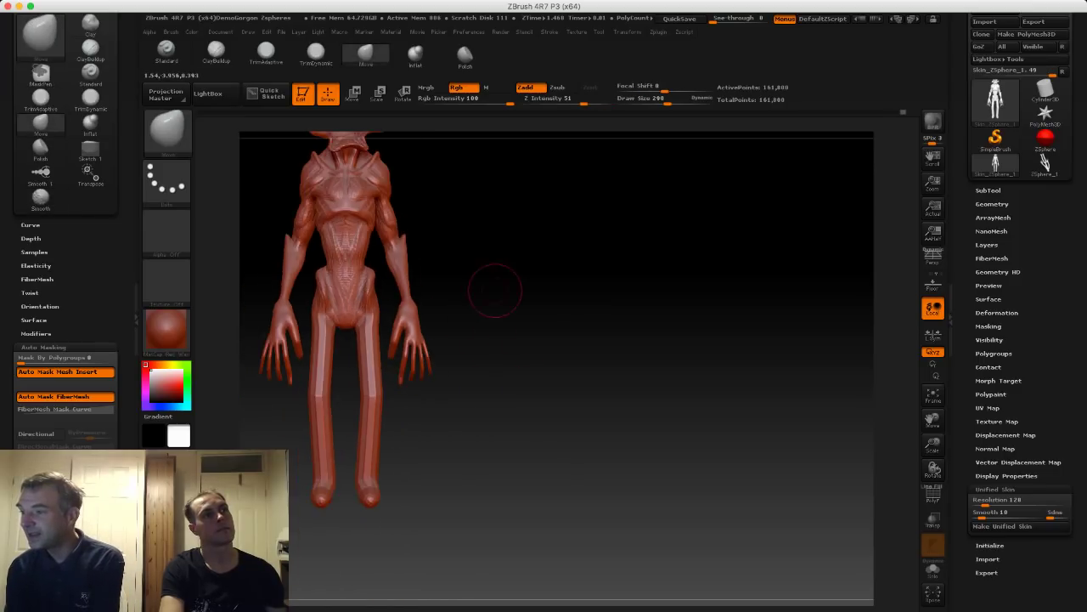
mouse_move(271, 216)
alt+mouse_down()
mouse_move(320, 262)
mouse_move(288, 274)
alt+mouse_up()
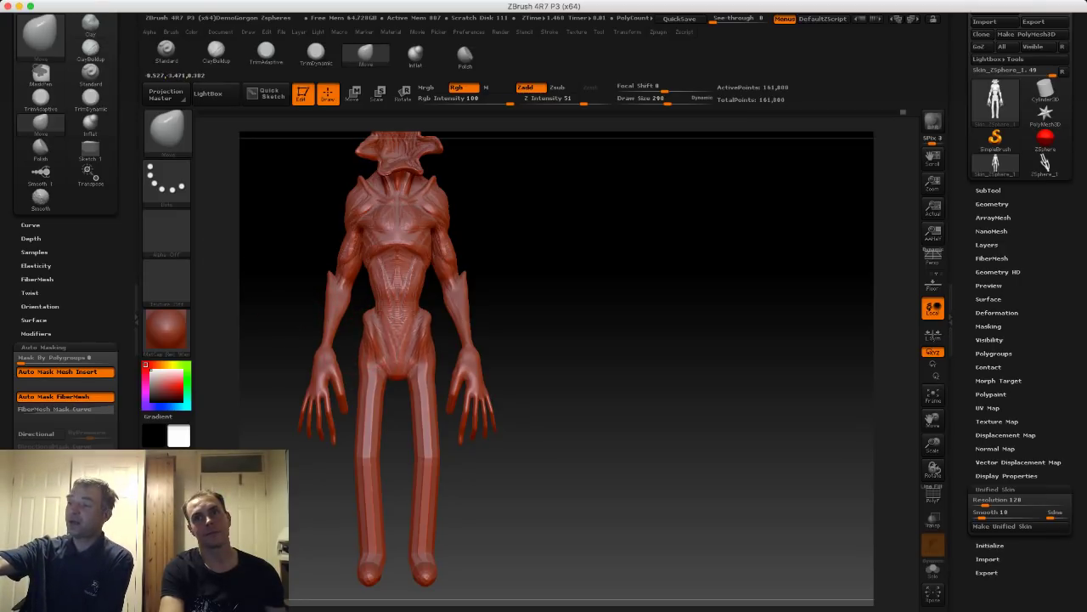
click(91, 51)
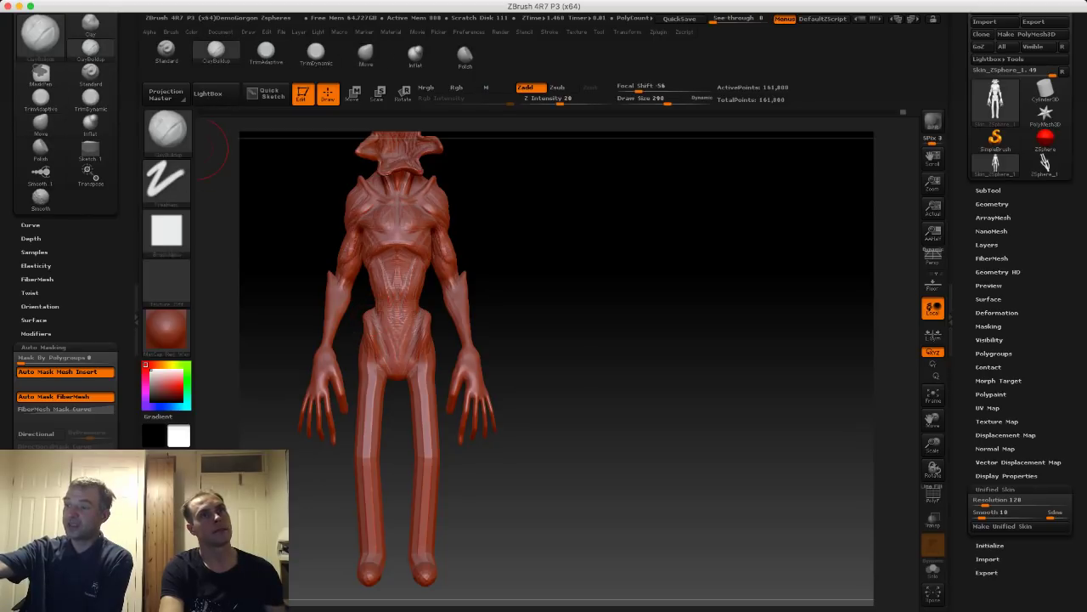
key(s)
click(396, 348)
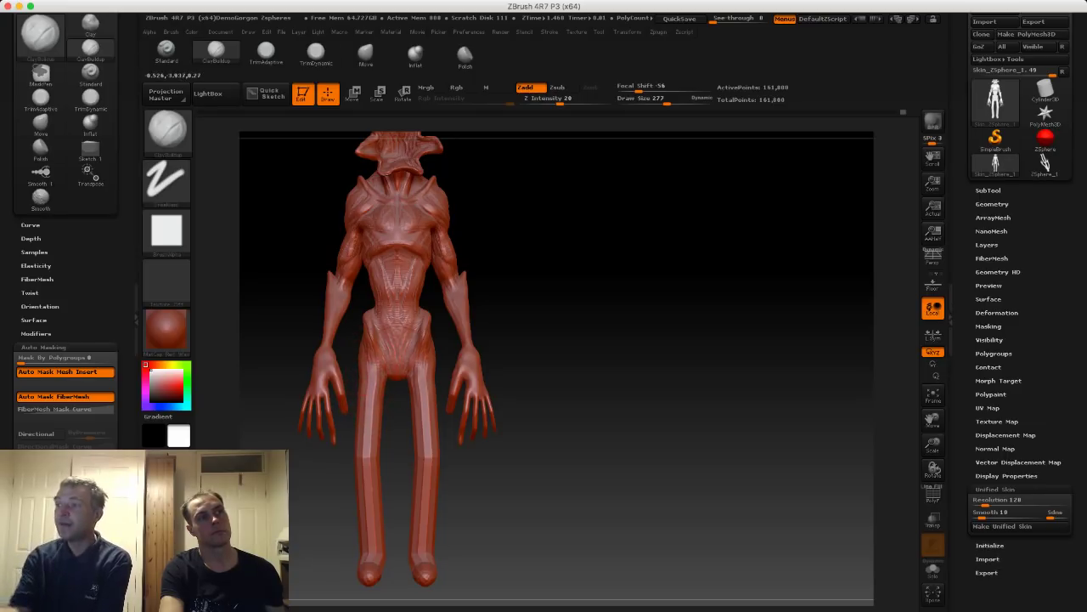
alt+drag(223, 346, 244, 297)
drag(388, 342, 384, 366)
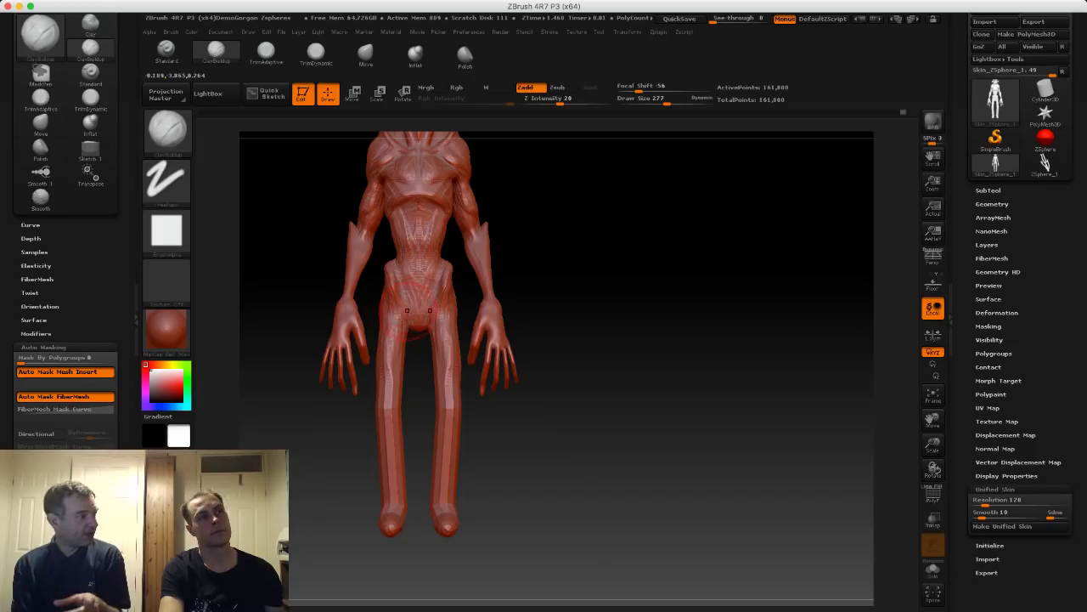
key(s)
drag(408, 312, 399, 313)
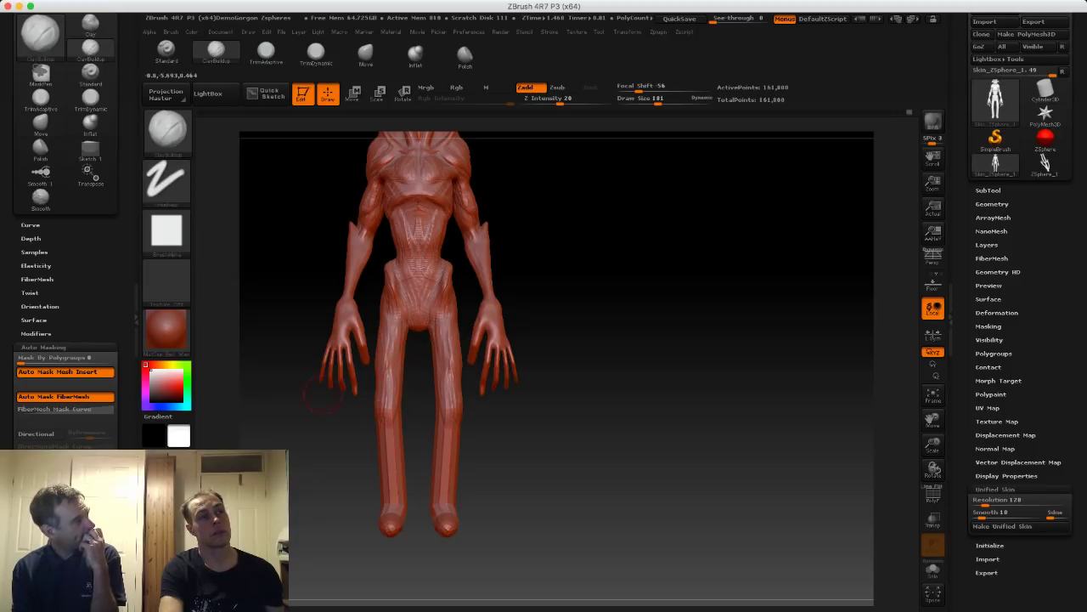
Mask the lower legs from the knees down and invert the mask so only the lower legs stay editable.
mouse_move(355, 463)
alt+mouse_down()
mouse_move(345, 356)
mouse_move(346, 437)
mouse_move(337, 376)
mouse_move(490, 566)
mouse_move(298, 467)
alt+mouse_up()
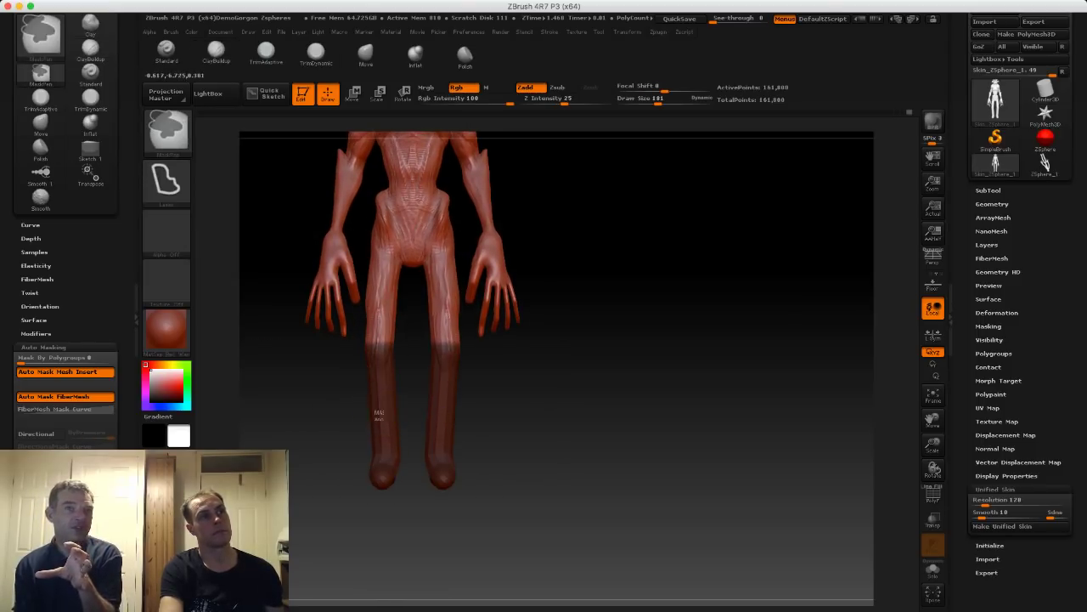
ctrl+click(313, 387)
alt+drag(292, 383, 293, 332)
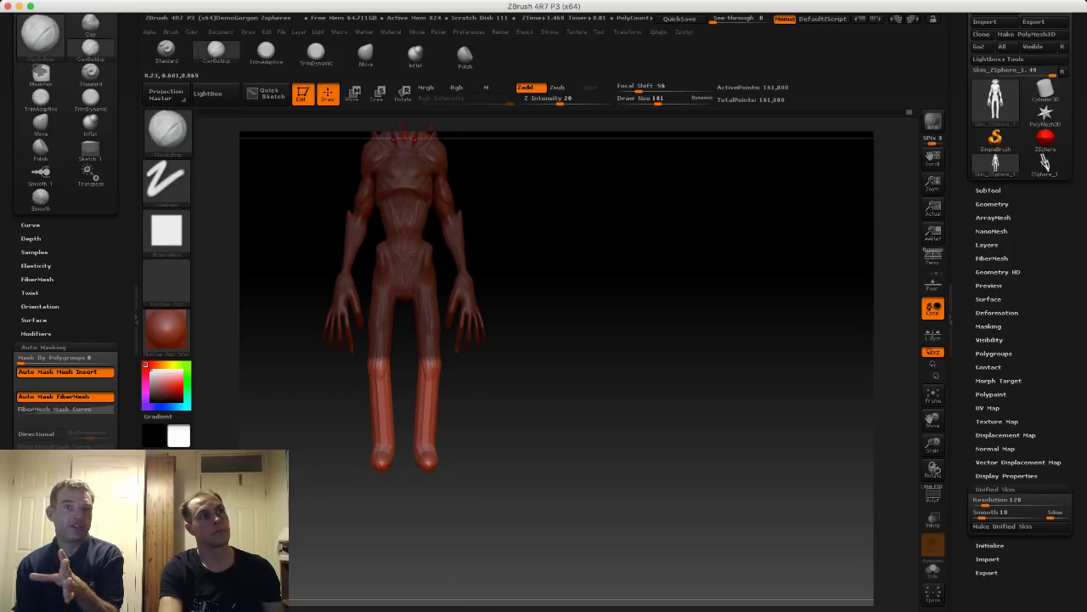
Lengthen the legs by moving the unmasked lower legs straight down with a transpose line, then clear the mask.
click(354, 95)
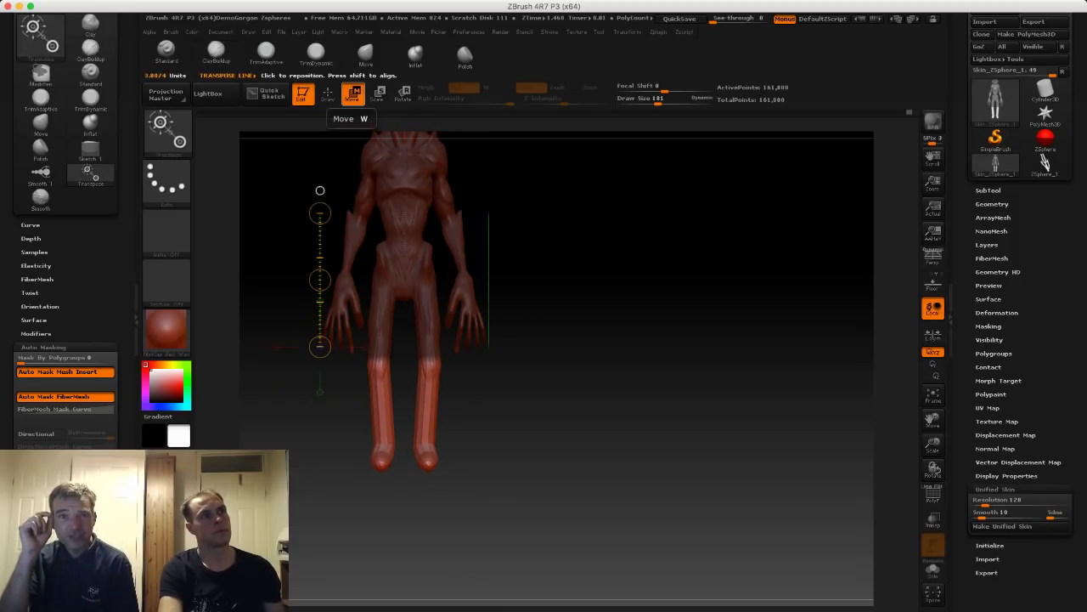
shift+drag(374, 422, 374, 294)
drag(374, 358, 374, 395)
shift+drag(510, 374, 607, 374)
drag(362, 358, 365, 363)
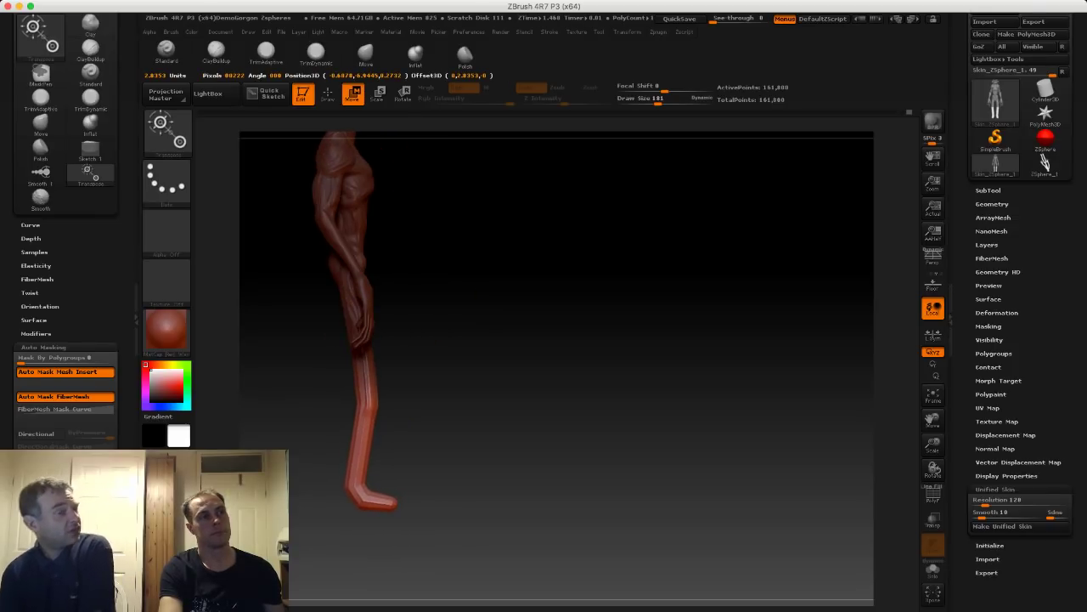
drag(608, 374, 509, 395)
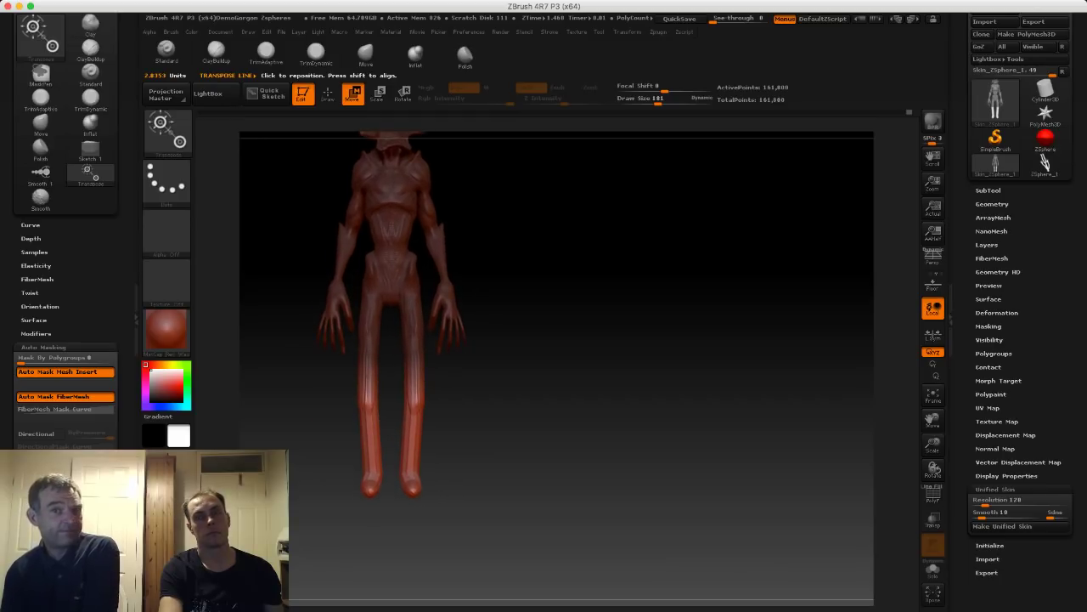
drag(363, 358, 359, 357)
alt+drag(510, 373, 553, 391)
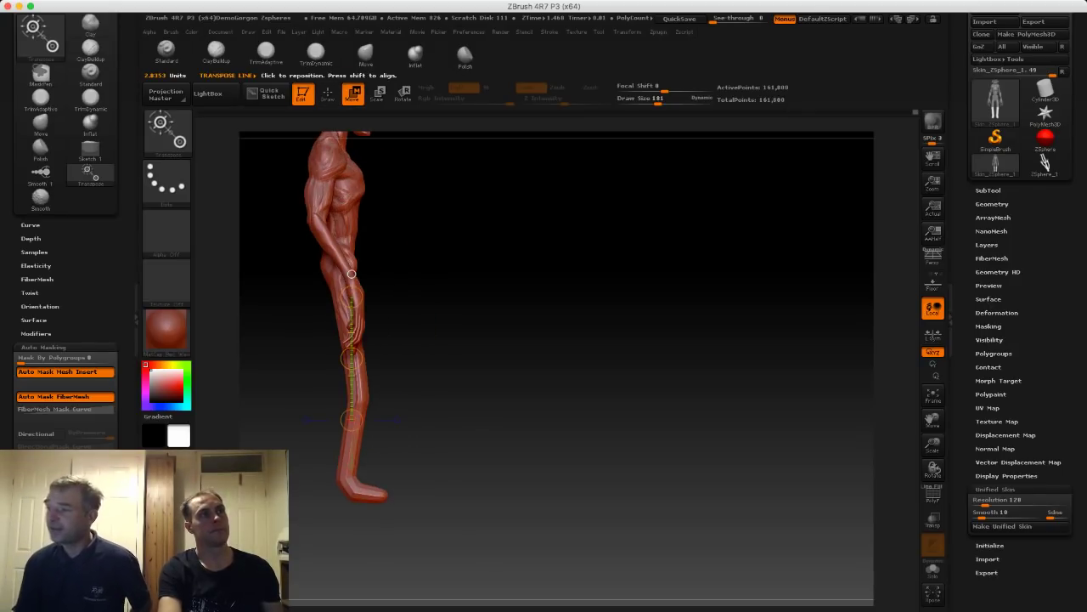
From the side view, mask the lower legs below the knees and invert the mask to protect the rest of the body.
key(q)
ctrl+drag(339, 383, 276, 382)
ctrl+click(306, 387)
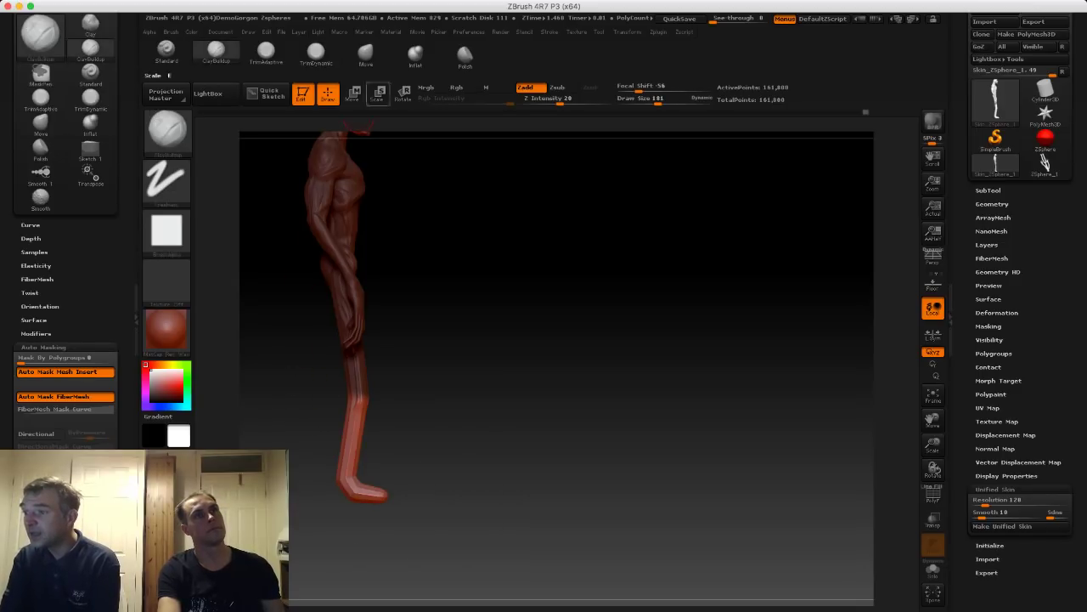
ctrl+drag(300, 386, 412, 341)
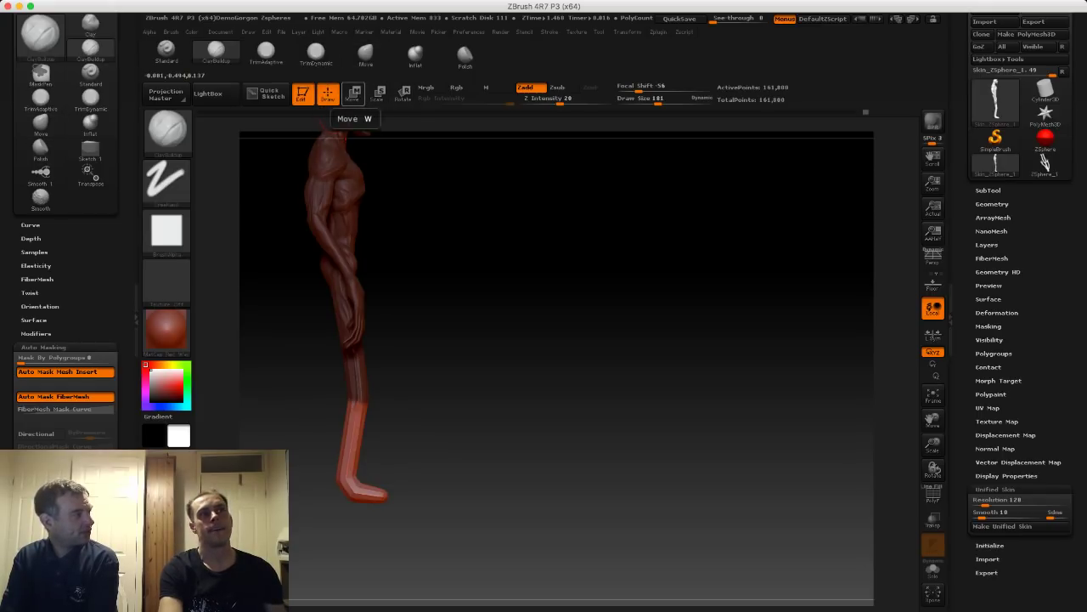
Move the unmasked lower legs slightly further down with the transpose line.
click(366, 52)
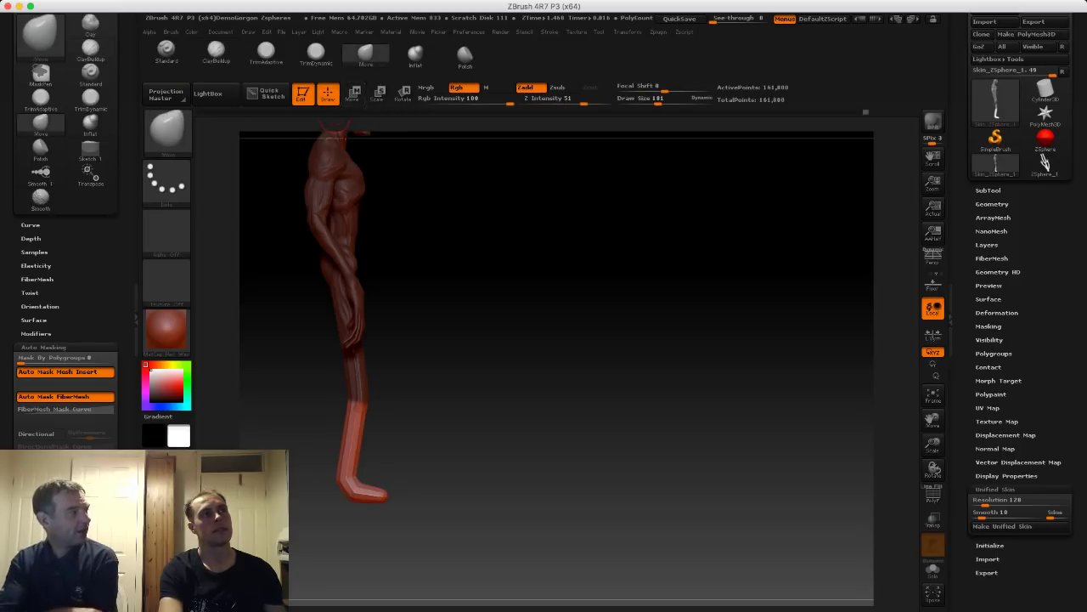
click(353, 94)
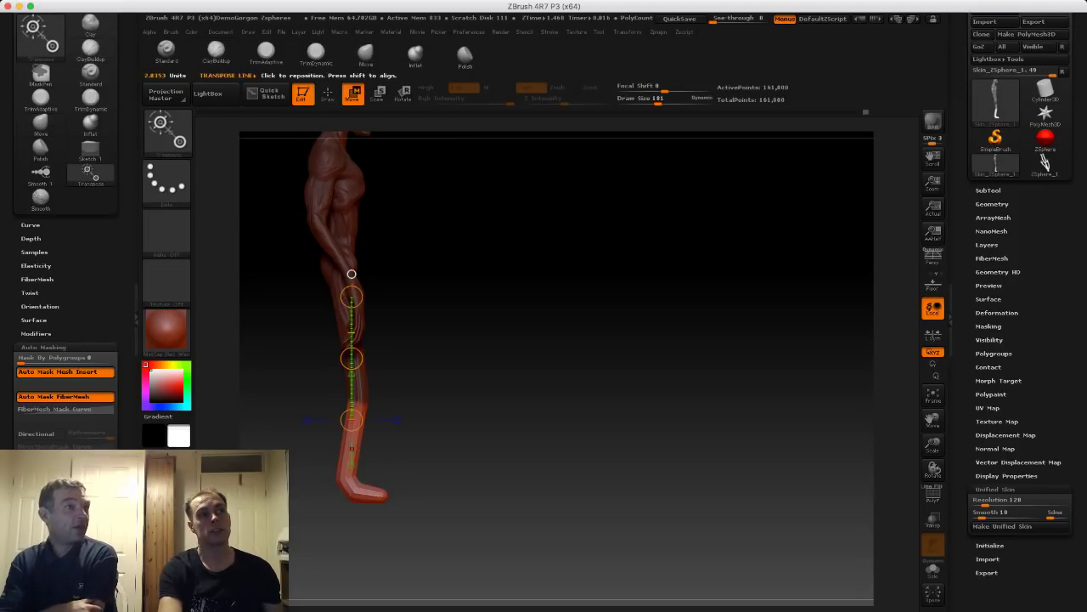
drag(351, 355, 348, 420)
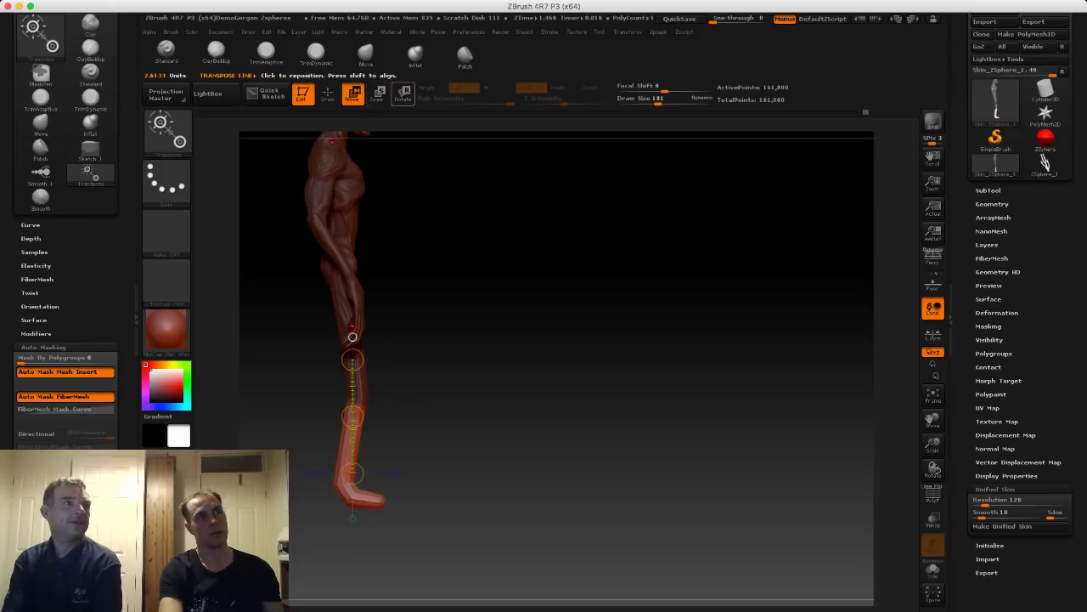
Rotate the lower legs backward about the knees with a transpose line running from knee to heel.
click(404, 94)
mouse_move(336, 492)
mouse_down()
mouse_move(361, 387)
mouse_move(330, 486)
mouse_move(319, 486)
mouse_up()
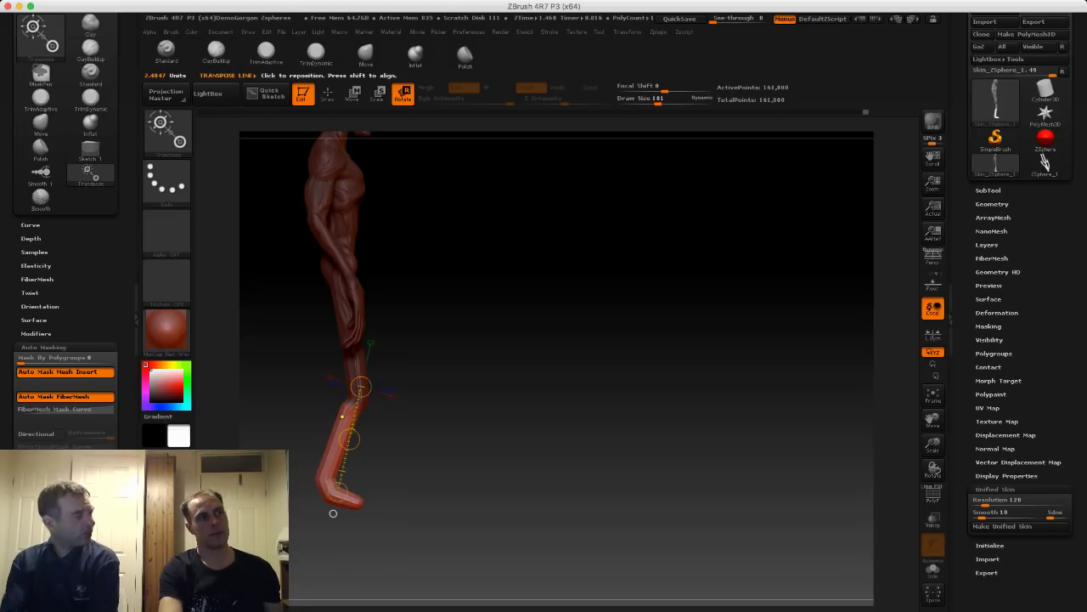
key(ctrl+z)
mouse_move(355, 397)
mouse_down()
mouse_move(336, 451)
mouse_move(339, 487)
mouse_move(320, 487)
mouse_up()
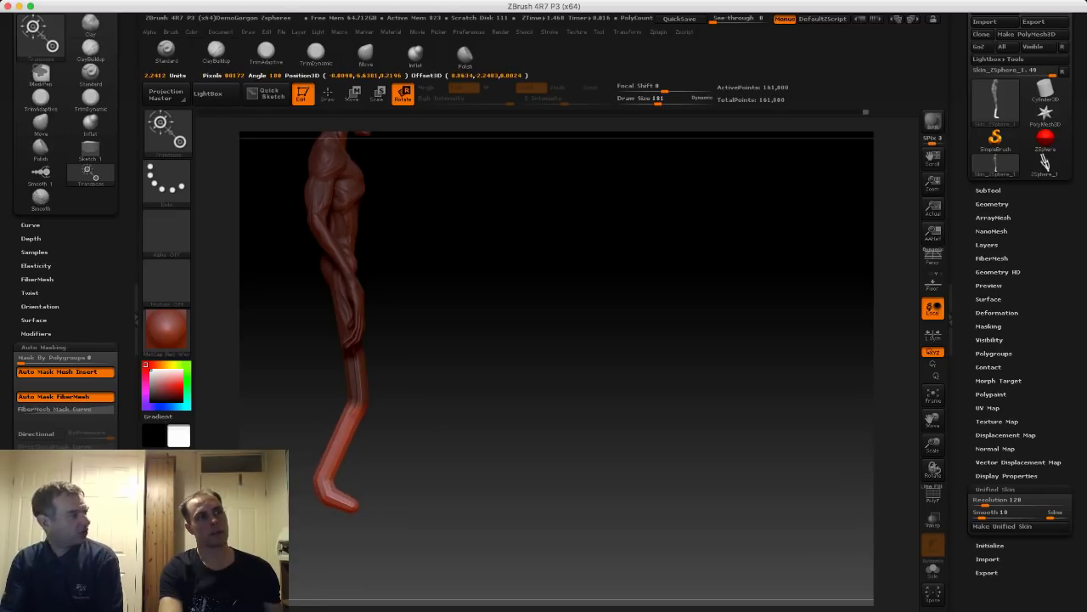
shift+drag(348, 525, 293, 526)
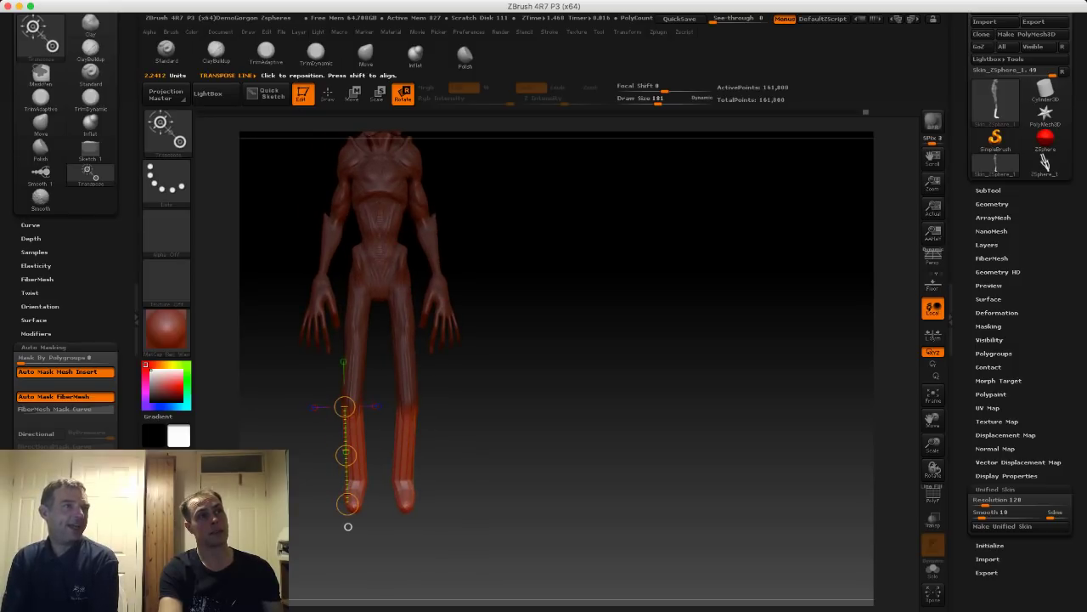
Return to Draw mode, clear the mask and examine the leg proportions from the front and back.
key(q)
mouse_move(544, 234)
alt+mouse_down()
mouse_move(561, 287)
mouse_move(579, 291)
alt+mouse_up()
alt+drag(512, 226, 516, 278)
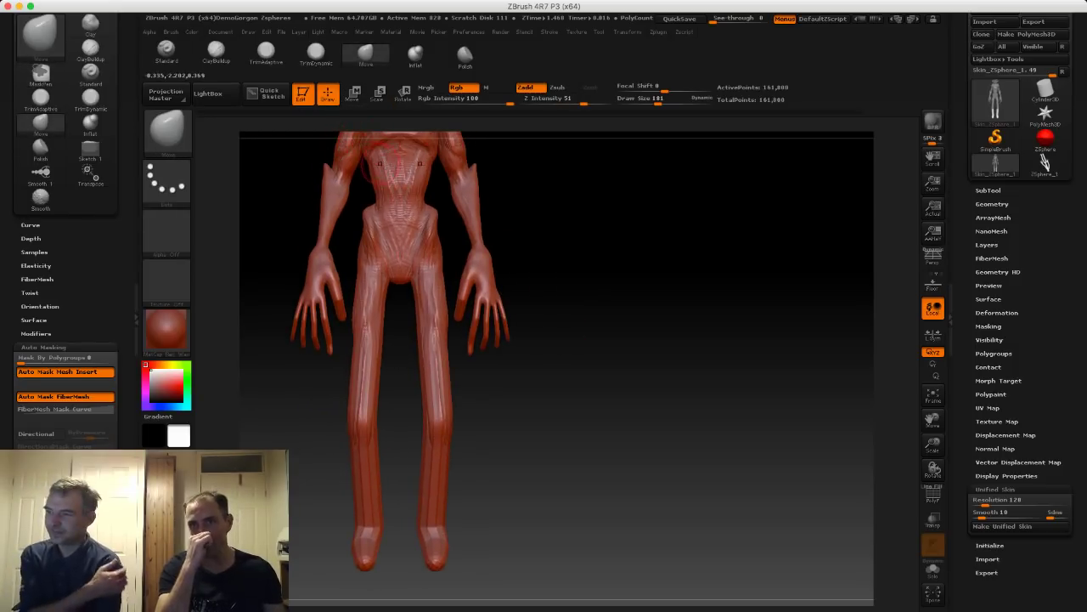
mouse_move(261, 216)
mouse_down()
mouse_move(333, 218)
mouse_move(261, 217)
mouse_up()
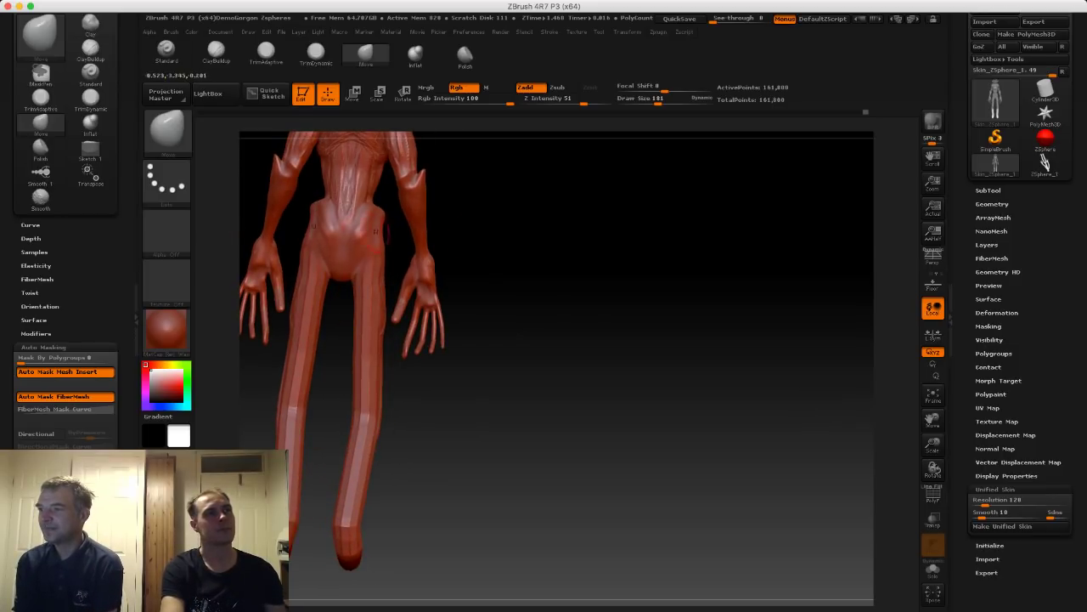
alt+drag(505, 211, 536, 305)
drag(612, 306, 748, 308)
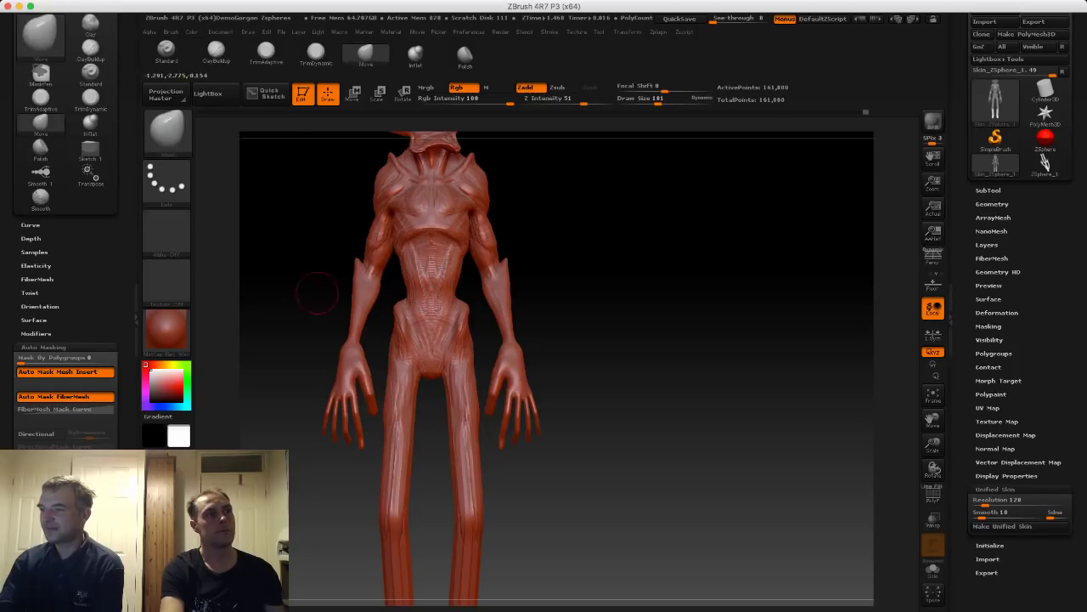
Set the ClayBuildup draw size to 232 and add muscle strokes over the front of the hips and upper thighs.
click(217, 52)
key(s)
drag(396, 375, 400, 376)
alt+drag(292, 295, 321, 269)
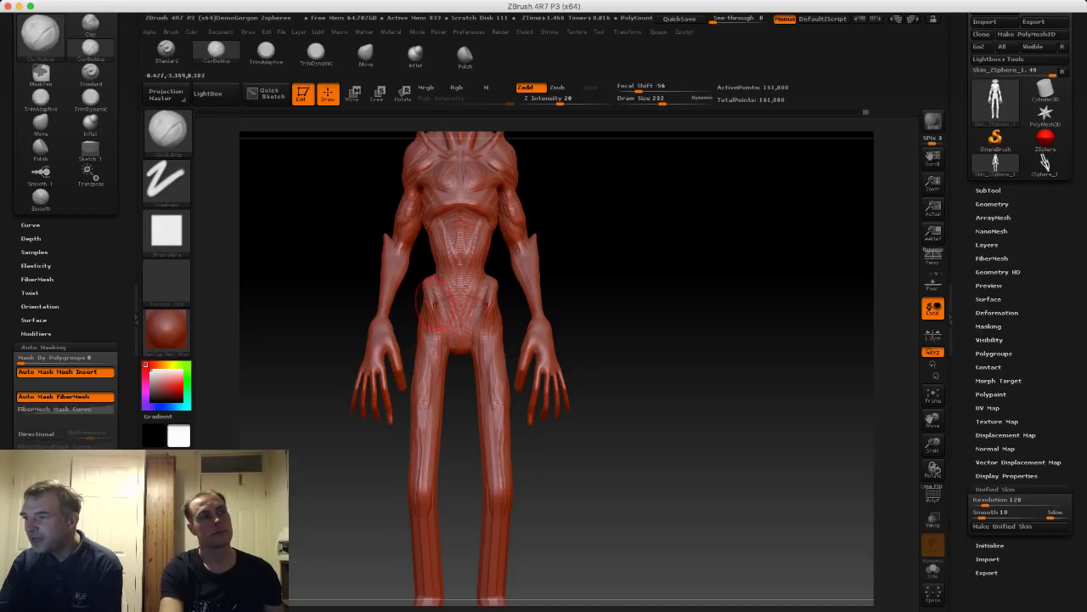
alt+drag(351, 247, 381, 288)
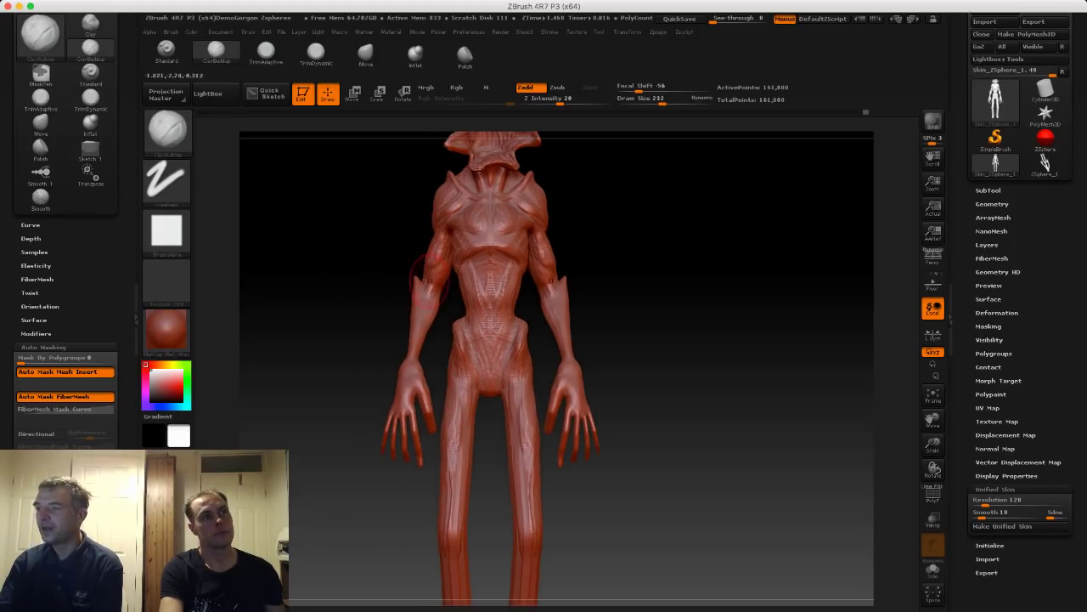
Build up the hip bones, set the draw size to 150 and smooth the lower pelvis.
mouse_move(462, 312)
mouse_down()
mouse_move(465, 328)
mouse_move(450, 326)
mouse_up()
key(s)
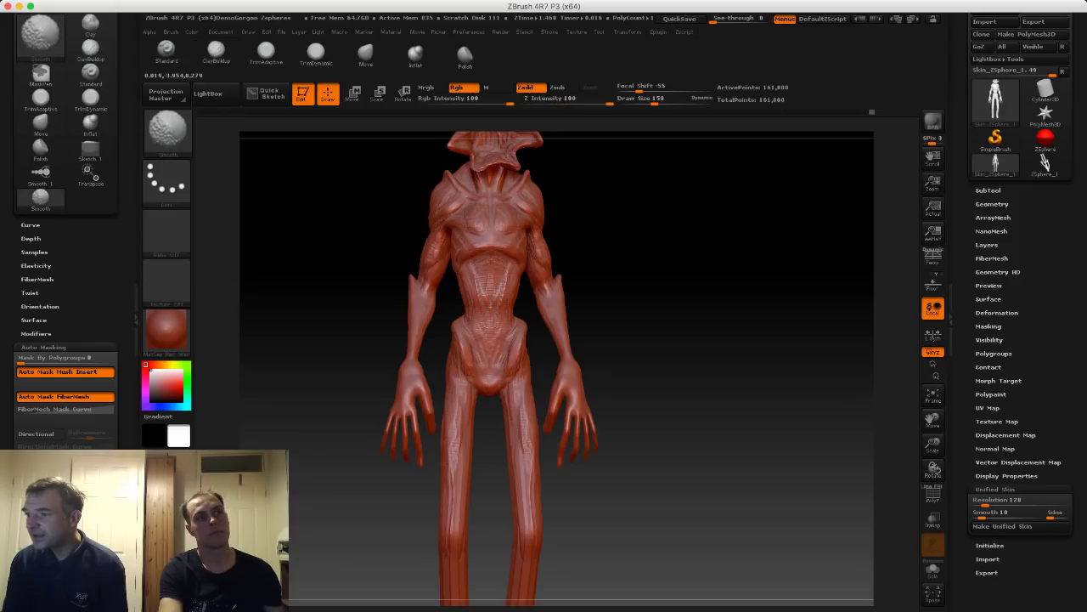
mouse_move(350, 318)
ctrl+right_down()
mouse_move(305, 287)
mouse_move(401, 350)
ctrl+right_up()
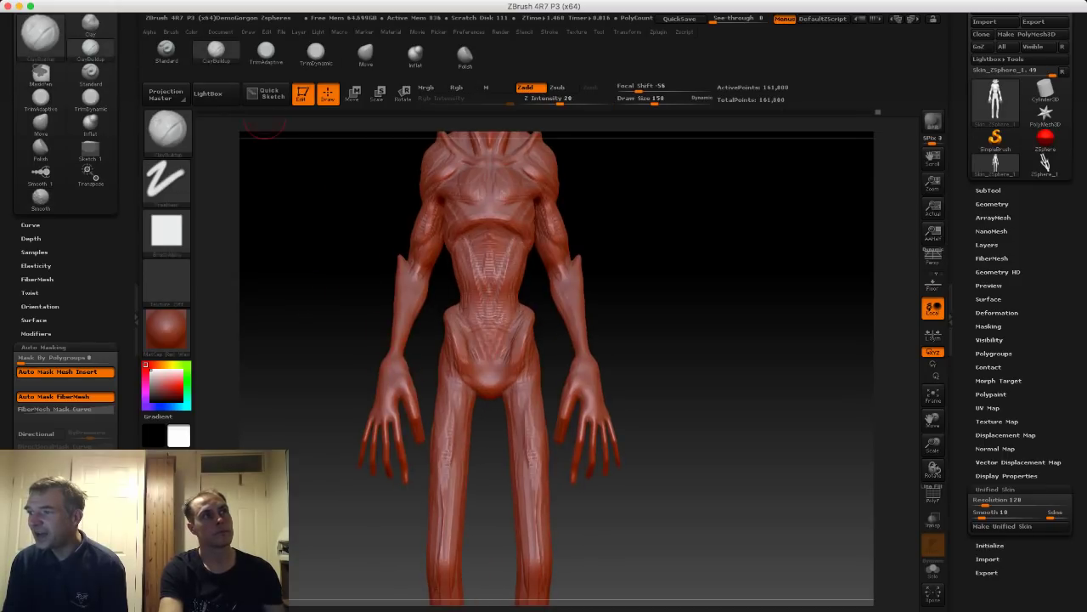
Set the Move brush draw size to 325, reshape the waist and hips, and smooth the lower back from behind.
click(366, 55)
key(s)
mouse_move(456, 406)
mouse_down()
mouse_move(472, 406)
mouse_move(470, 390)
mouse_move(488, 412)
mouse_move(435, 387)
mouse_up()
drag(340, 348, 544, 350)
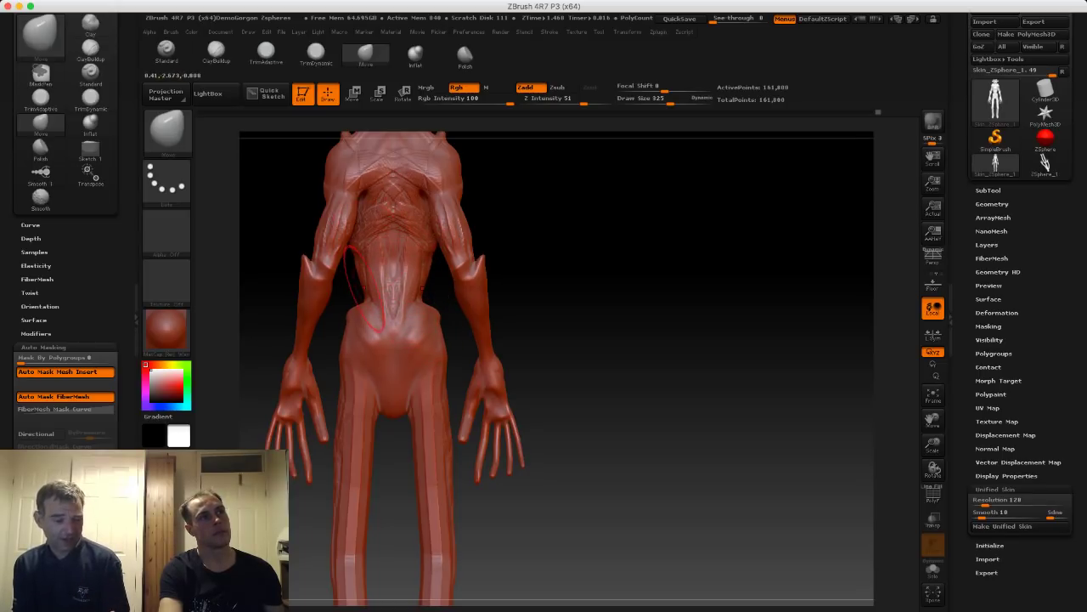
drag(367, 308, 370, 291)
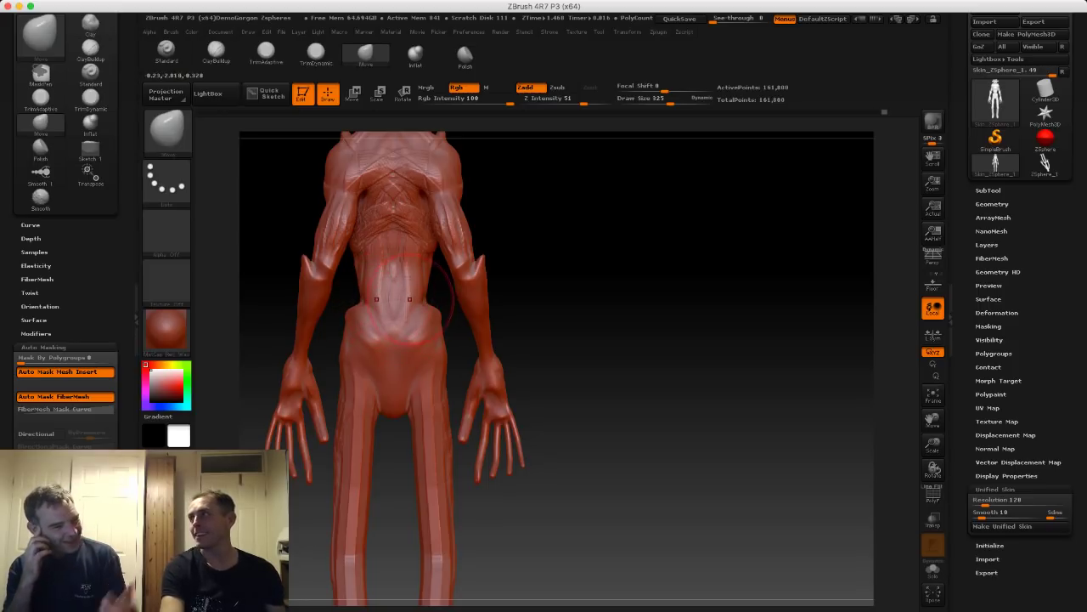
key(shift)
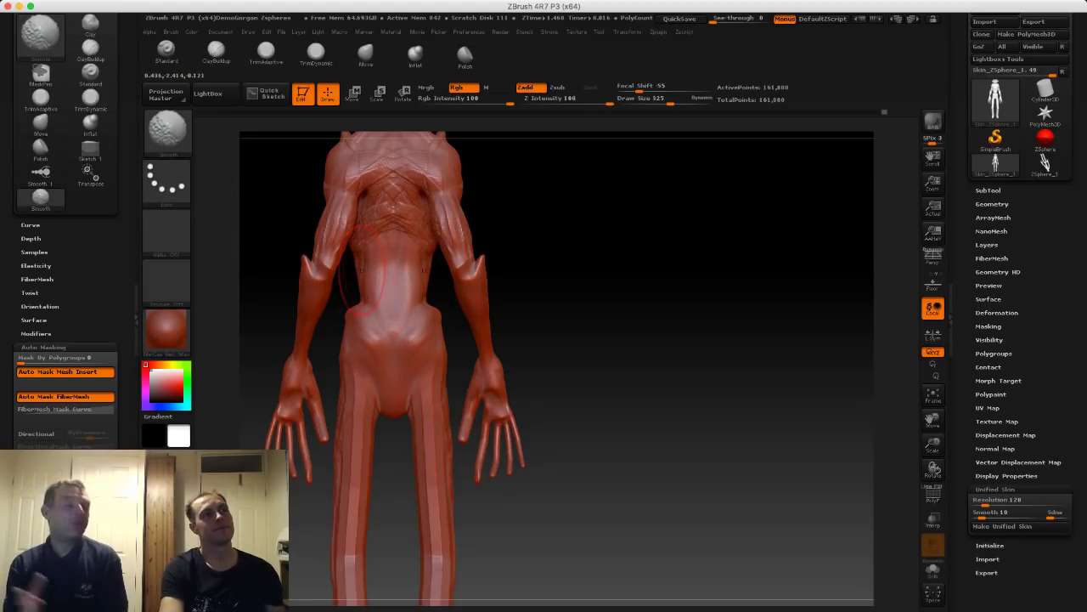
key(shift)
Refine the sides of the waist with the Move brush, at draw size 232 from behind and 332 from the front.
key(s)
drag(364, 312, 356, 312)
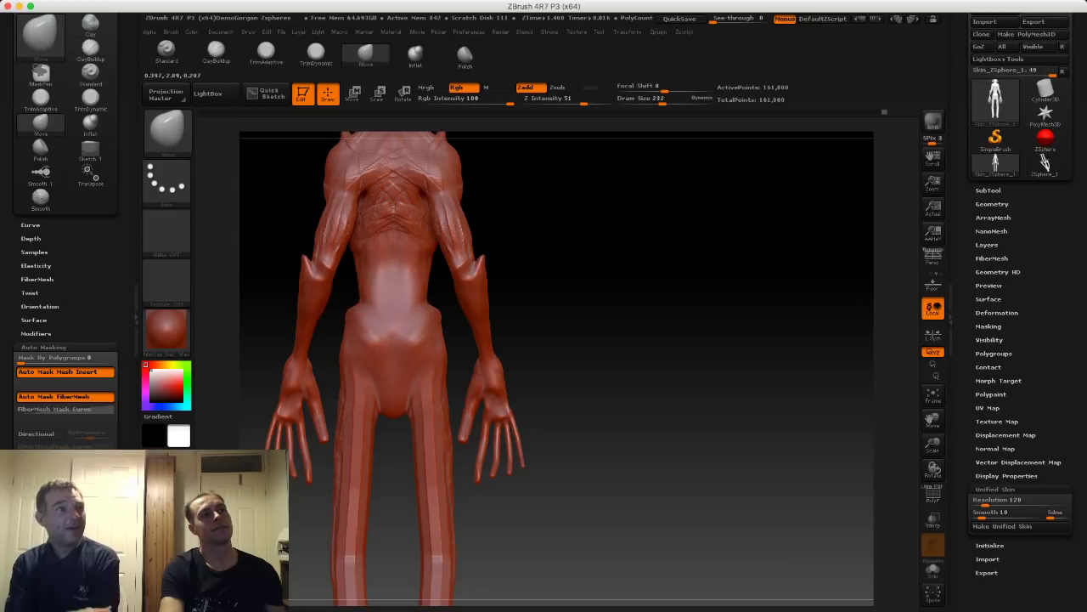
drag(556, 310, 713, 310)
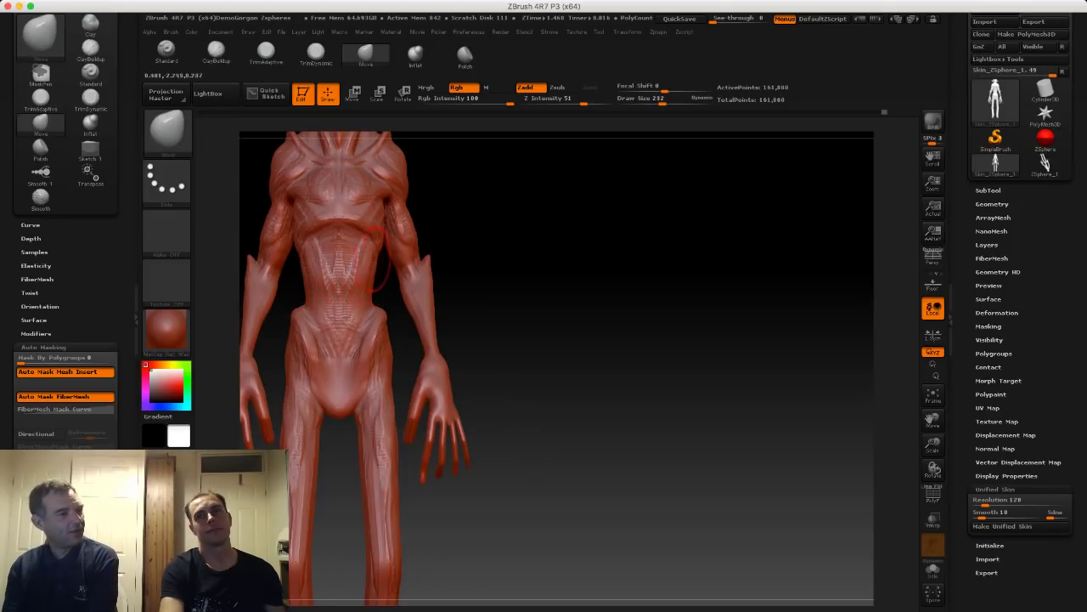
mouse_move(511, 286)
mouse_down()
mouse_move(503, 270)
mouse_move(478, 294)
mouse_move(525, 300)
mouse_move(503, 336)
mouse_up()
key(s)
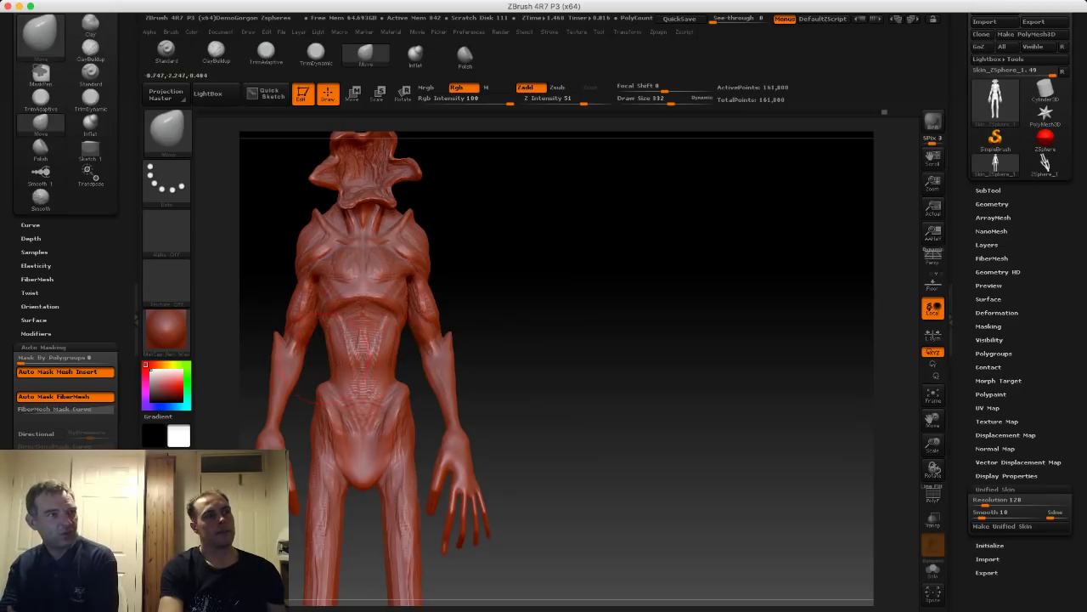
drag(404, 371, 398, 371)
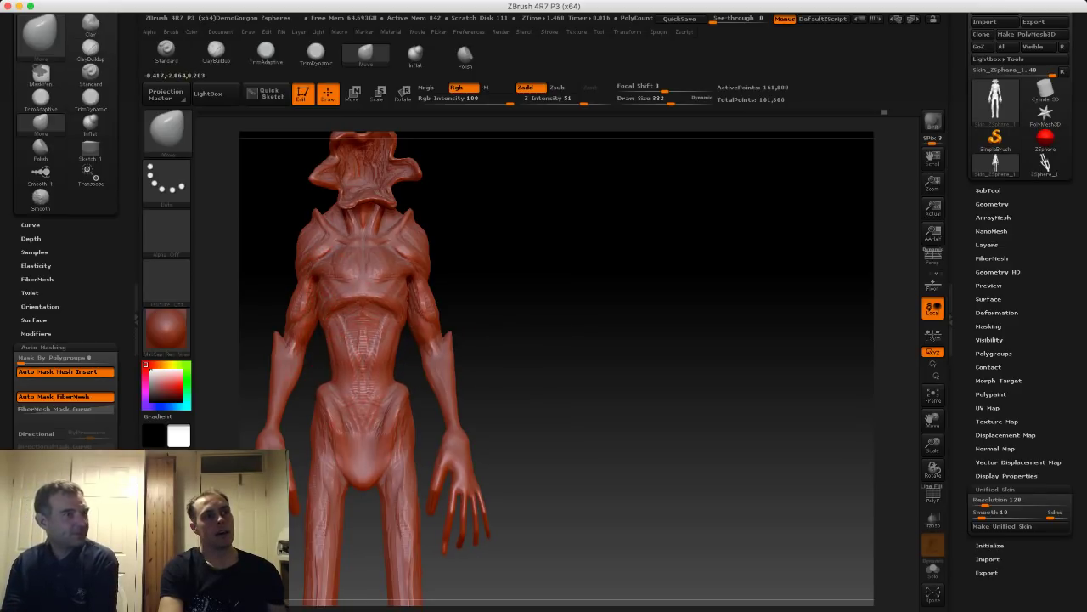
alt+drag(266, 265, 267, 239)
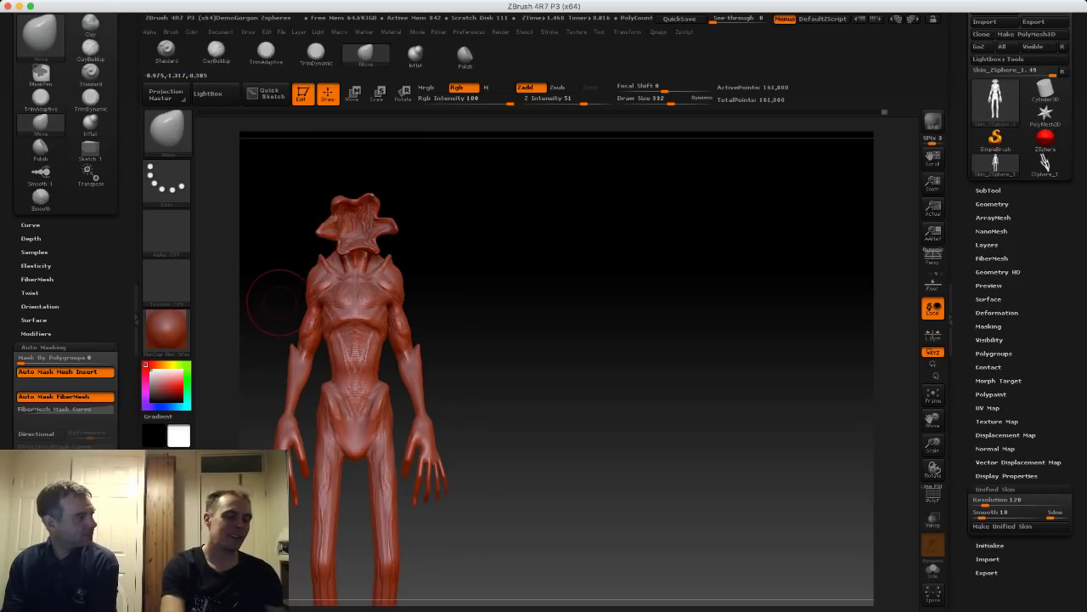
Set the Move brush draw size to 257 and reshape the hips and outer upper thighs from the front.
mouse_move(263, 272)
alt+mouse_down()
mouse_move(351, 224)
mouse_move(344, 304)
alt+mouse_up()
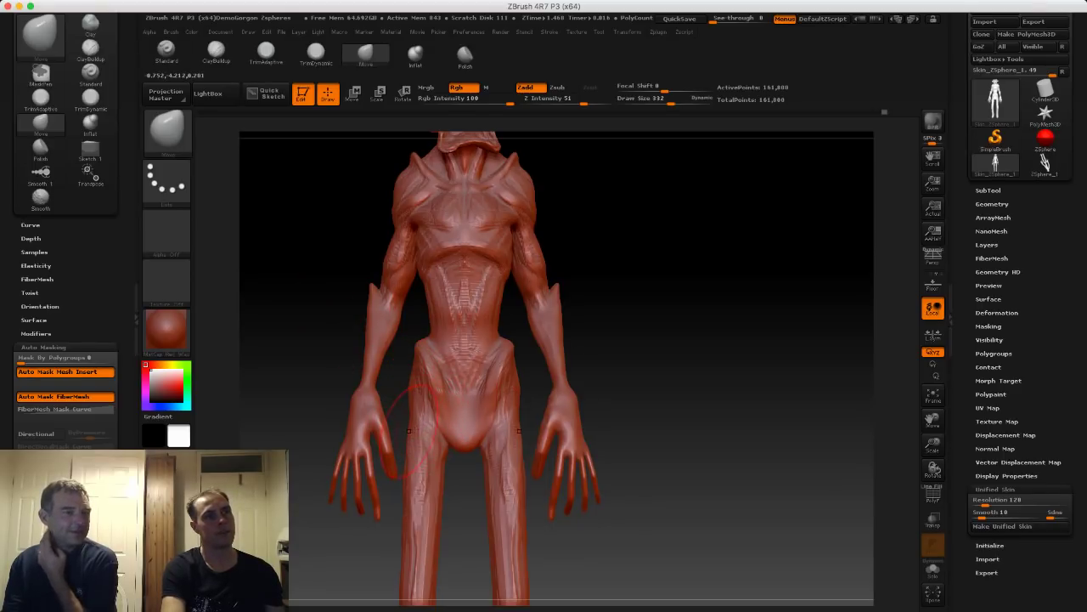
key(s)
drag(407, 427, 400, 426)
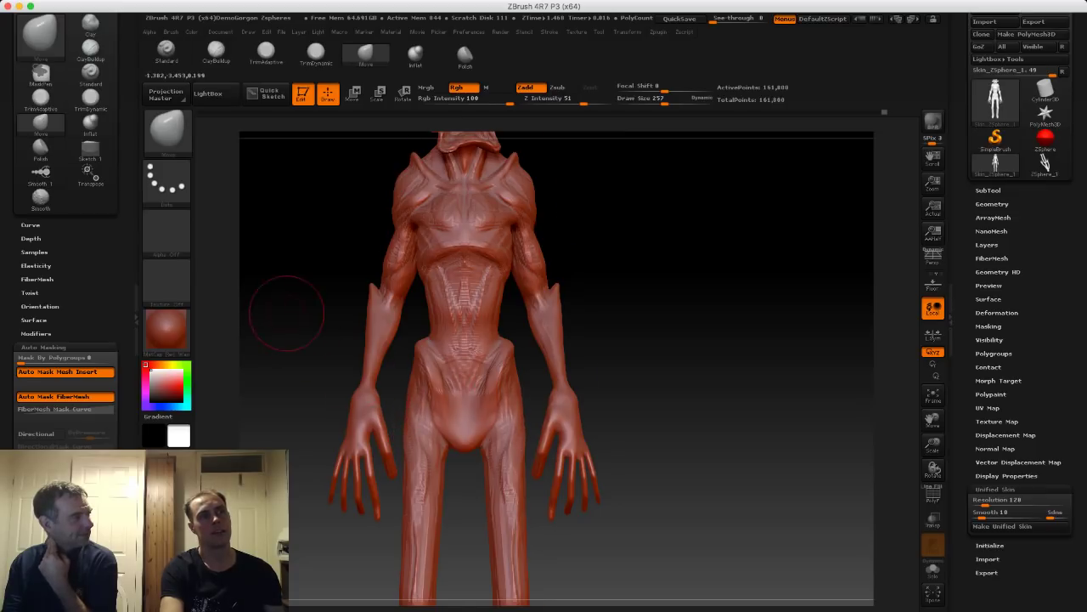
alt+drag(286, 314, 309, 239)
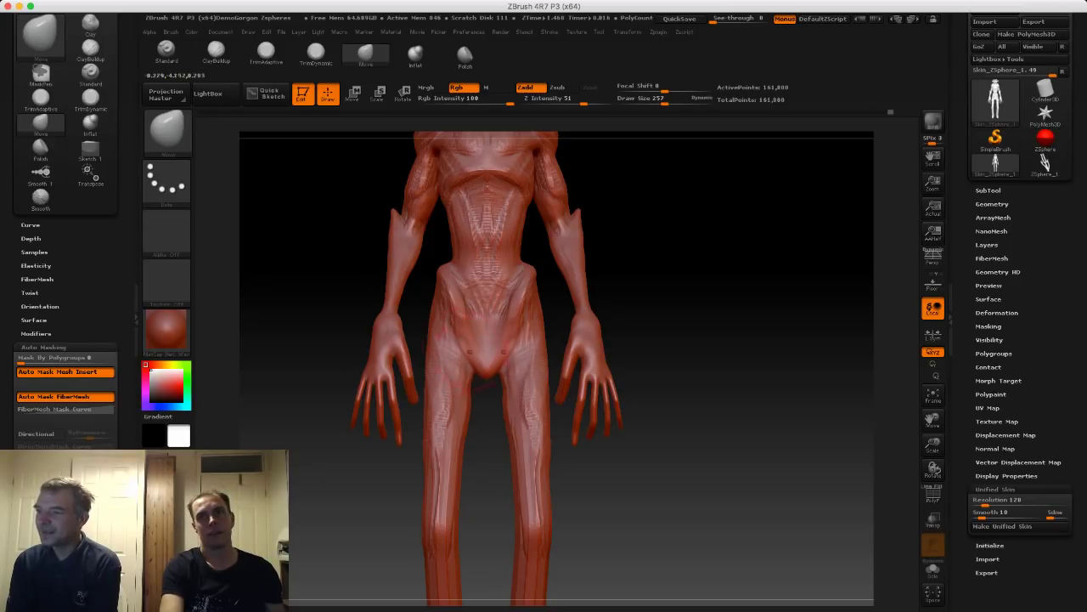
key(s)
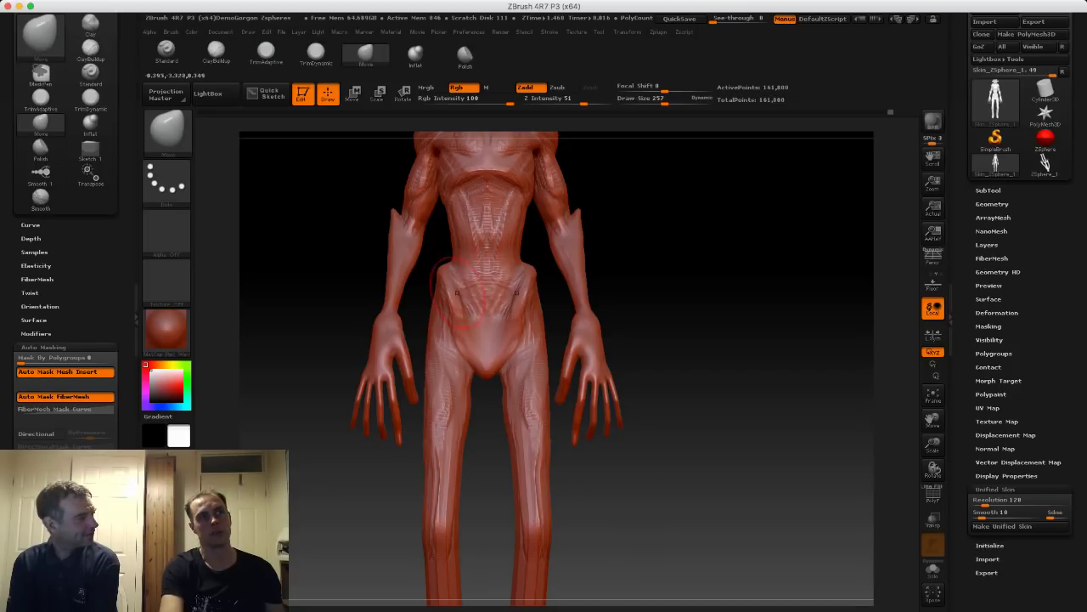
drag(445, 279, 440, 277)
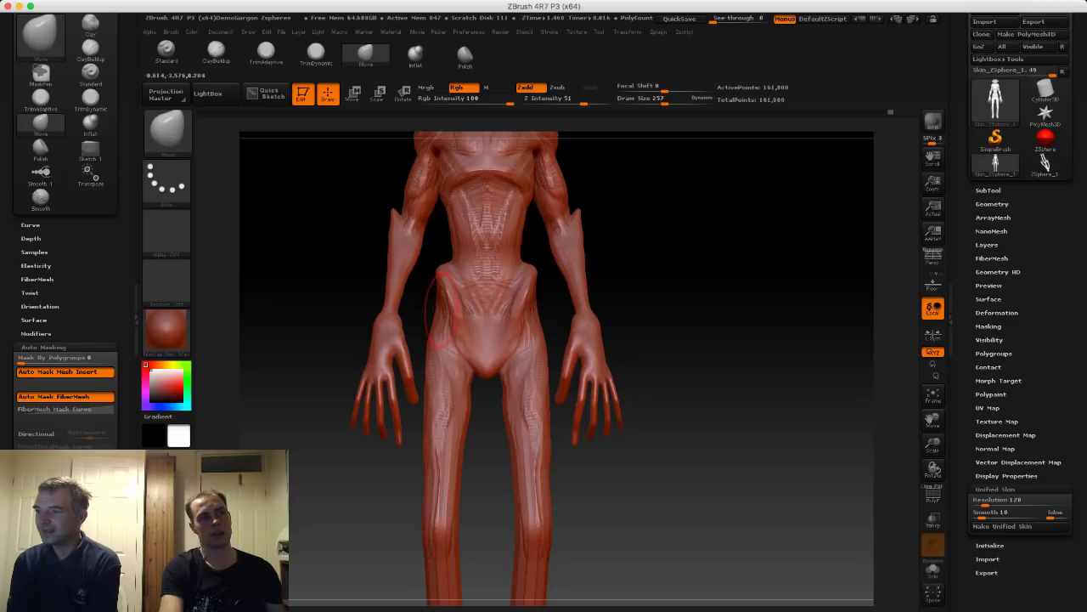
mouse_move(442, 311)
mouse_down()
mouse_move(452, 311)
mouse_move(443, 299)
mouse_up()
key(s)
drag(449, 305, 445, 334)
Enlarge the Move brush to 325 and reshape the buttocks and the backs of the thighs from the side.
drag(365, 273, 559, 276)
key(])
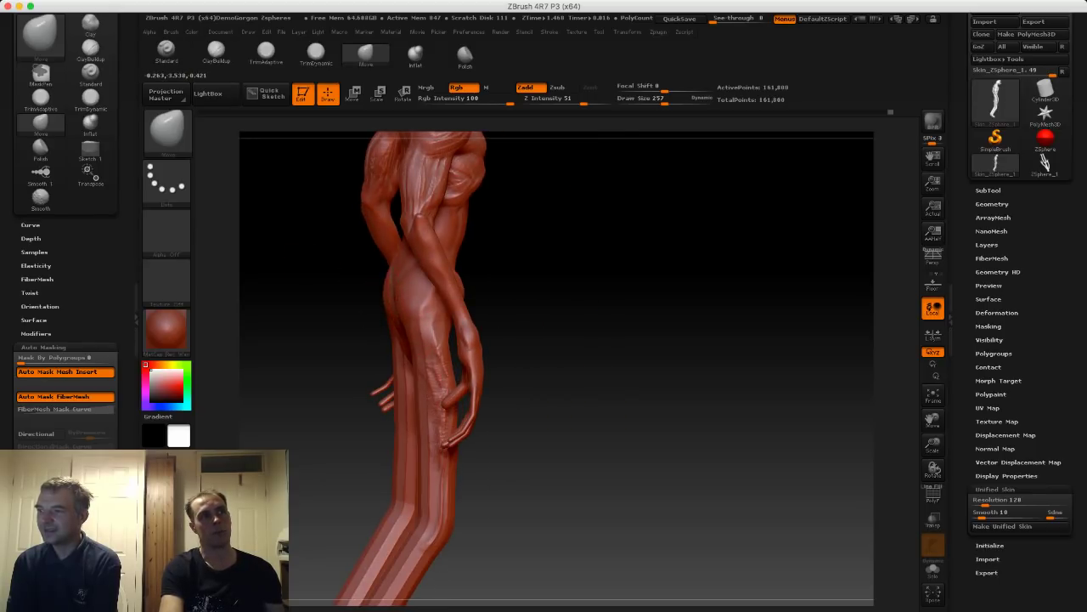
mouse_move(319, 291)
mouse_down()
mouse_move(361, 299)
mouse_move(356, 331)
mouse_move(274, 306)
mouse_move(293, 308)
mouse_up()
key(])
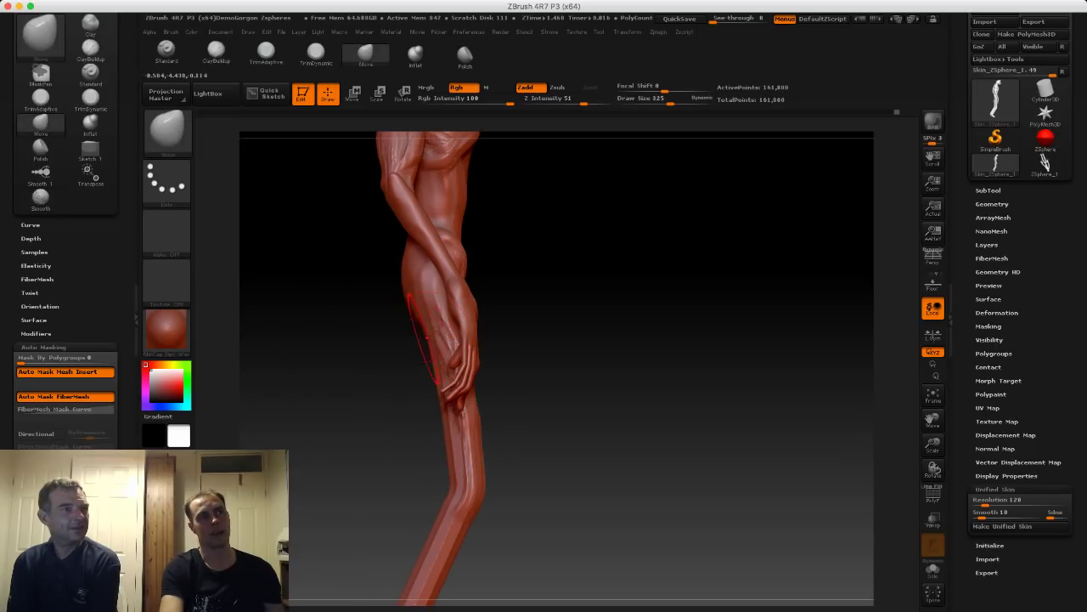
drag(415, 341, 422, 338)
drag(409, 277, 398, 270)
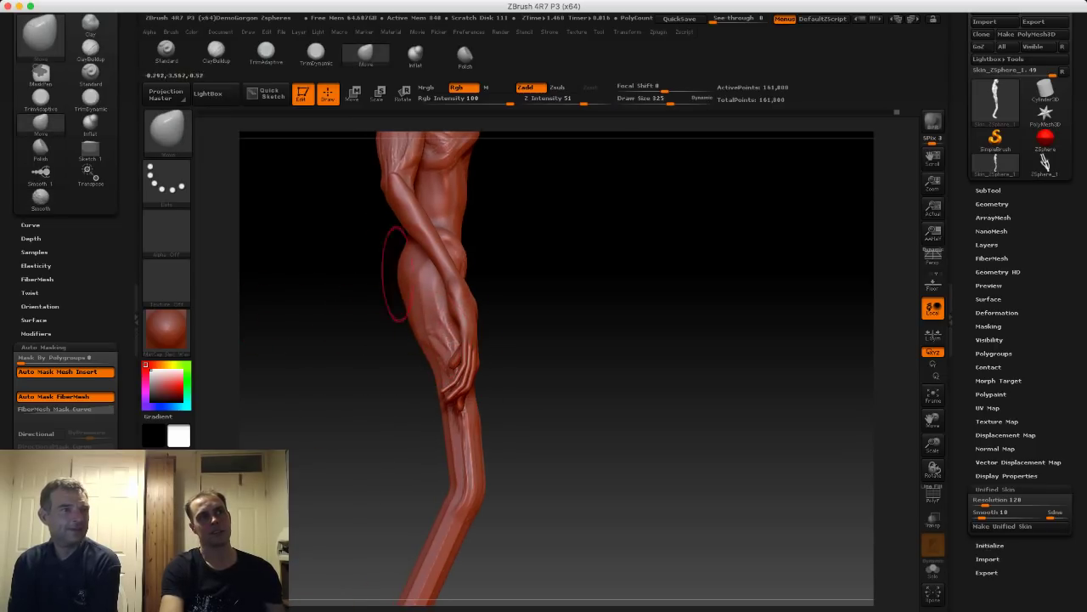
mouse_move(316, 273)
mouse_down()
mouse_move(367, 265)
mouse_move(302, 288)
mouse_up()
drag(435, 289, 437, 280)
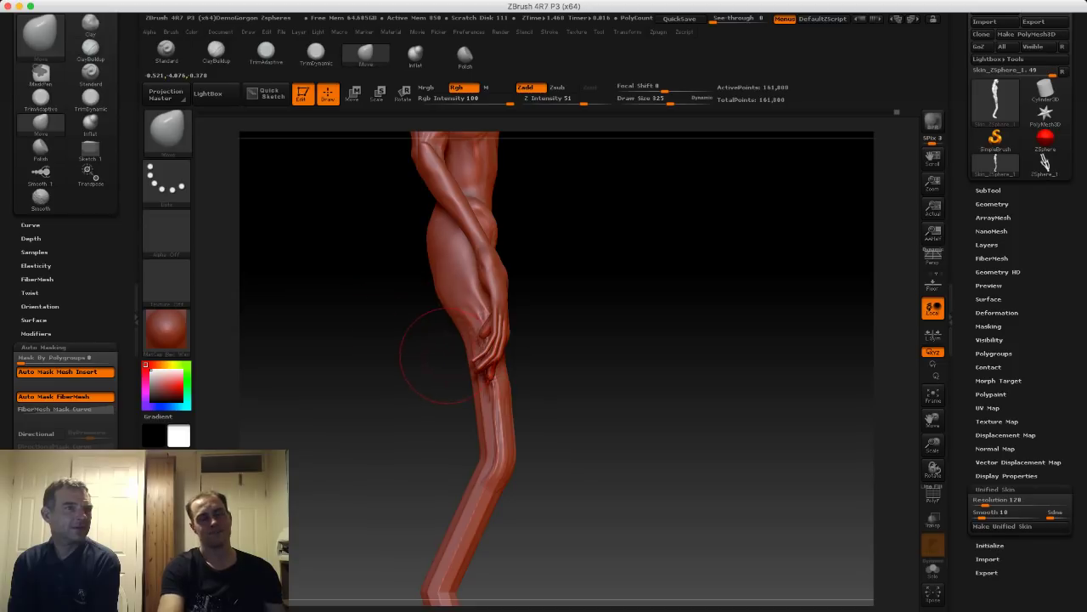
mouse_move(464, 342)
mouse_down()
mouse_move(450, 341)
mouse_move(443, 317)
mouse_move(450, 333)
mouse_up()
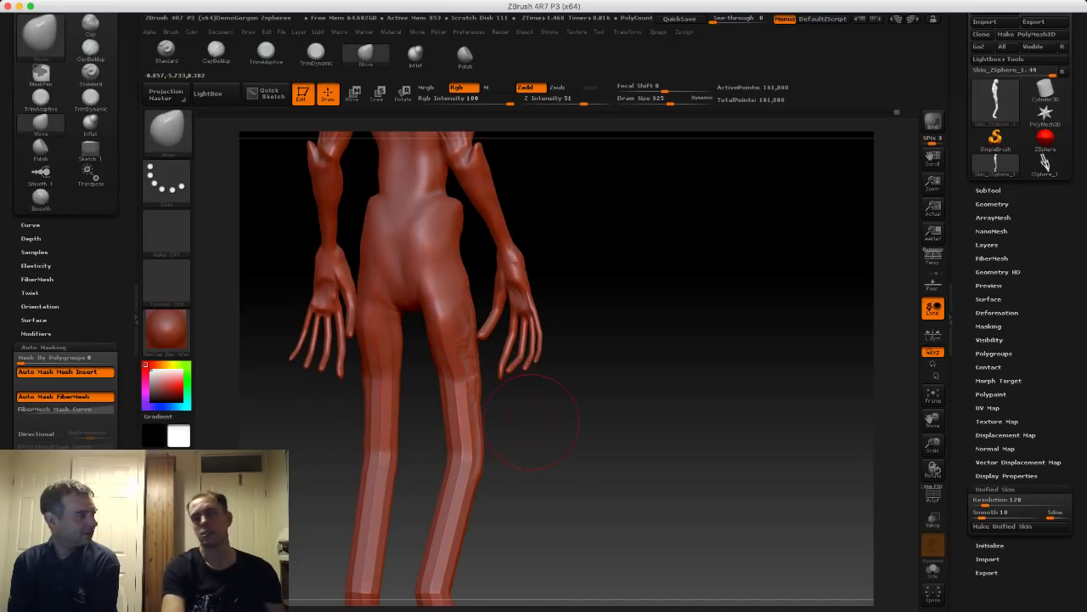
Set the draw size to 347 and adjust the outline of the hips and thighs from behind.
shift+drag(532, 423, 576, 419)
key(s)
click(415, 327)
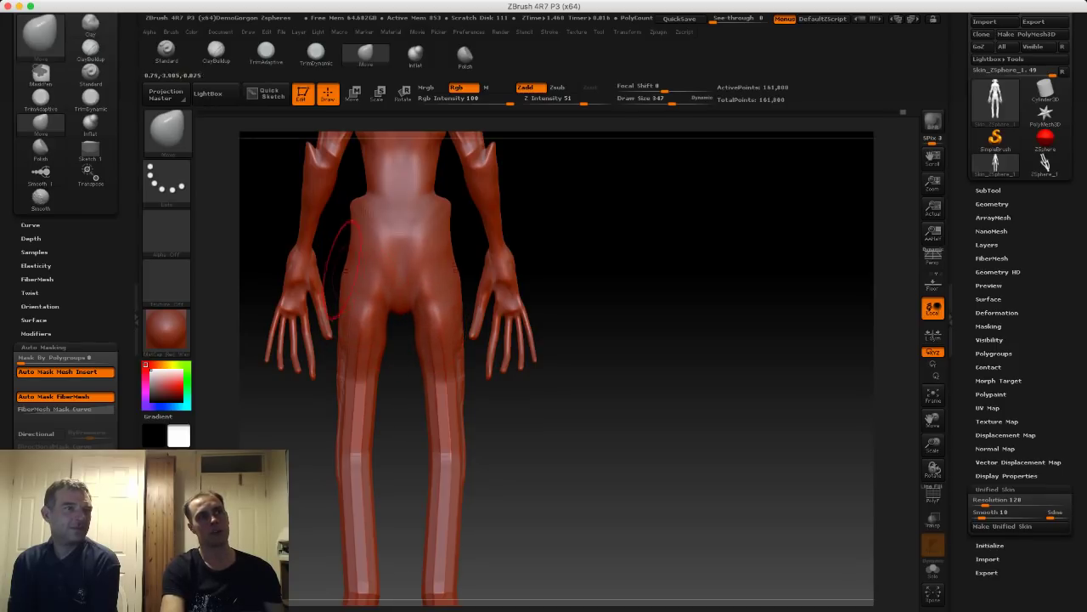
drag(353, 258, 345, 259)
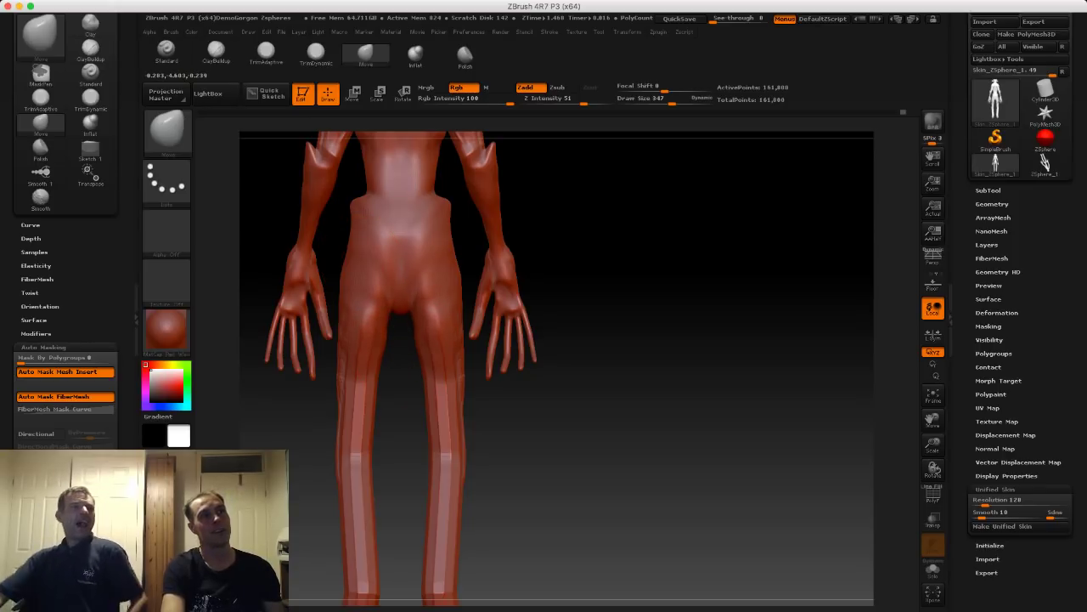
drag(423, 372, 415, 372)
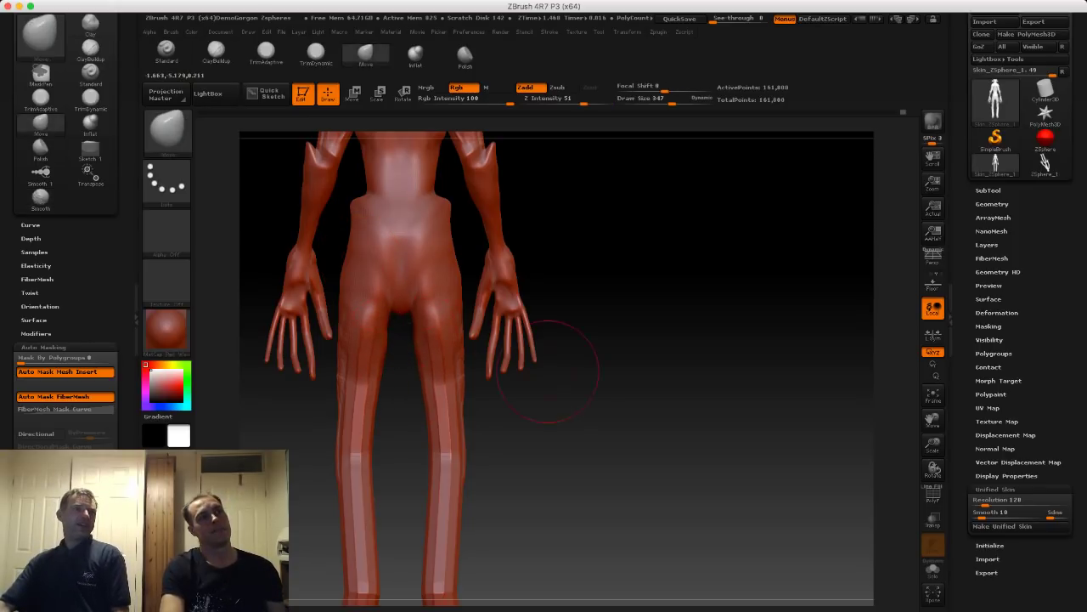
Set the draw size to 270 and mask both hands from the front with the lasso mask.
mouse_move(558, 340)
mouse_down()
mouse_move(434, 344)
mouse_move(544, 342)
mouse_up()
mouse_move(399, 269)
mouse_down()
mouse_move(377, 289)
mouse_move(387, 309)
mouse_up()
key(s)
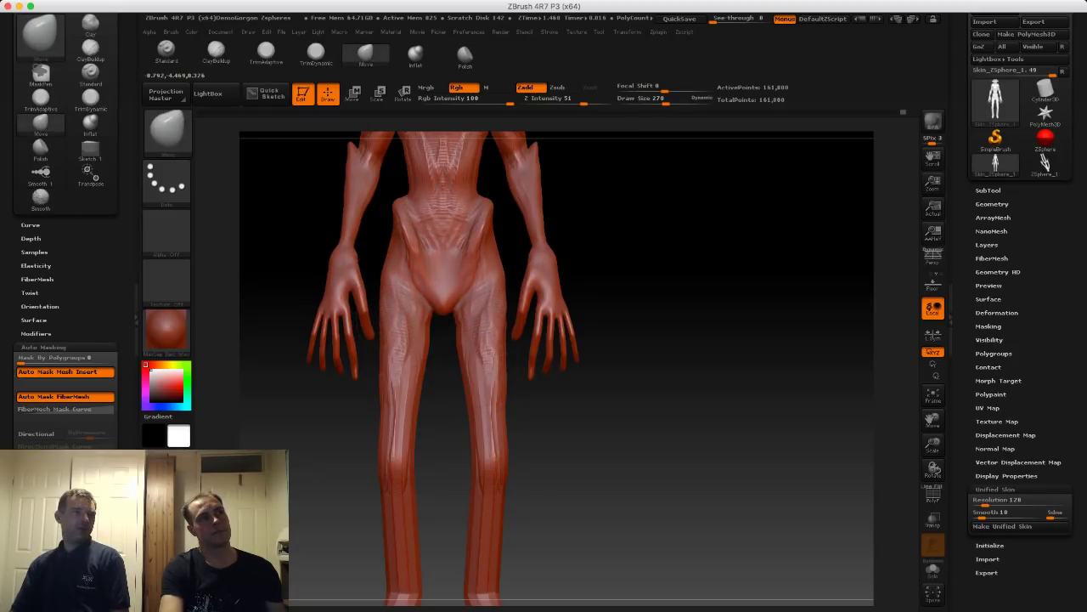
mouse_move(319, 268)
alt+mouse_down()
mouse_move(313, 252)
mouse_move(335, 281)
alt+mouse_up()
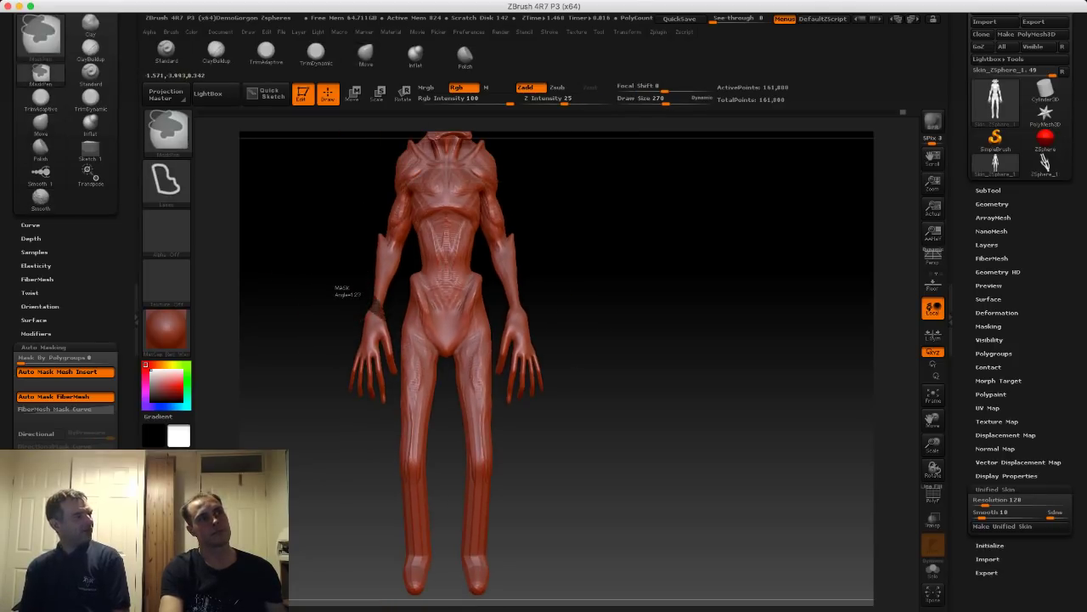
mouse_move(385, 317)
ctrl+mouse_down()
mouse_move(392, 345)
mouse_move(360, 436)
mouse_move(337, 372)
ctrl+mouse_up()
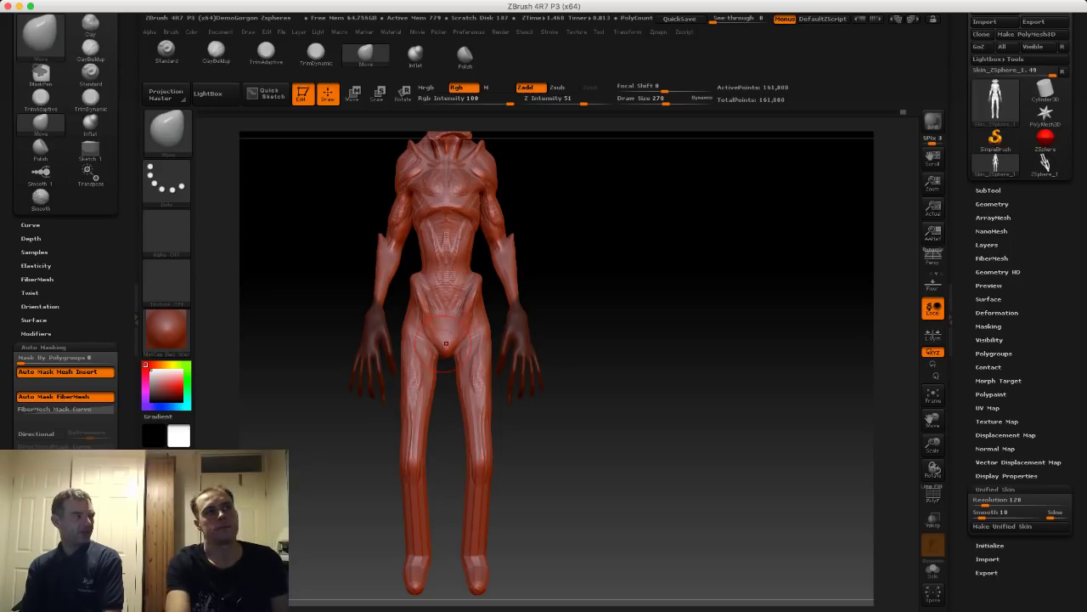
Push out the outer thighs behind the masked hands, set the draw size to 325 and fill out the backs of the thighs.
alt+drag(335, 292, 303, 307)
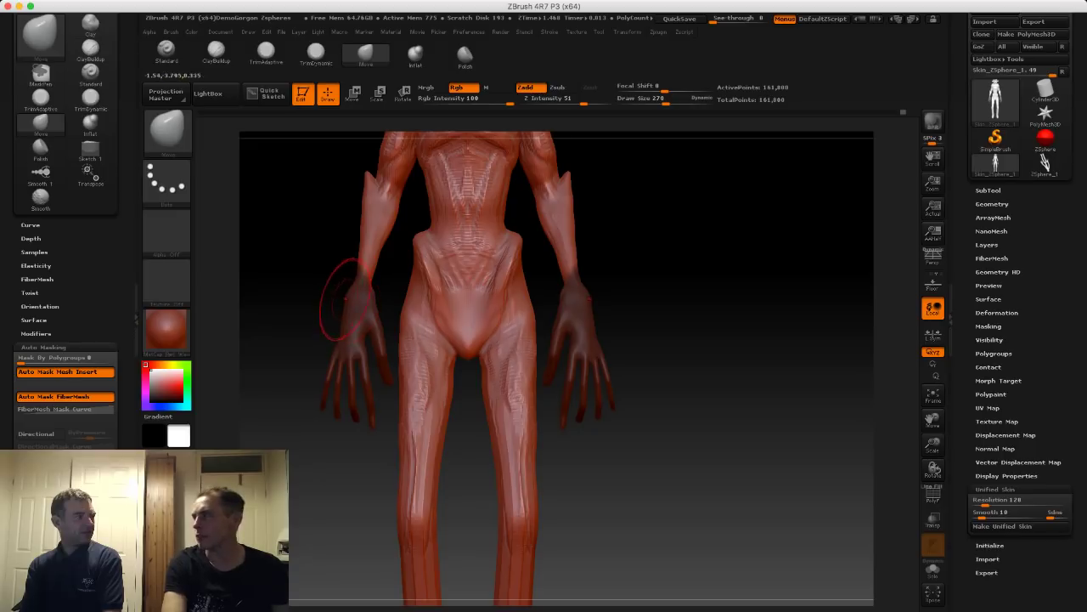
alt+drag(300, 264, 343, 251)
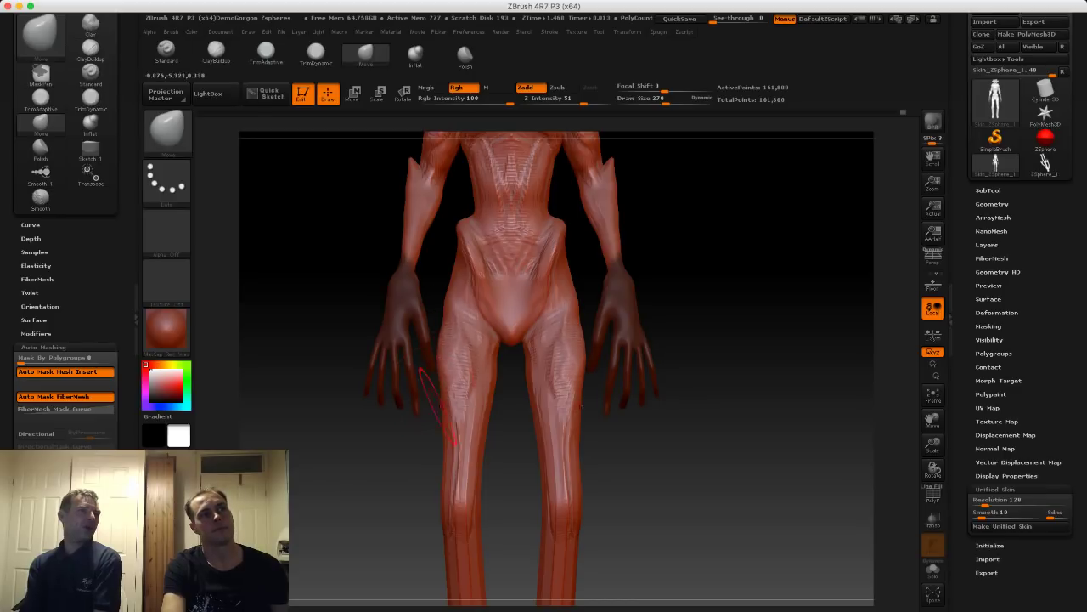
drag(327, 340, 595, 342)
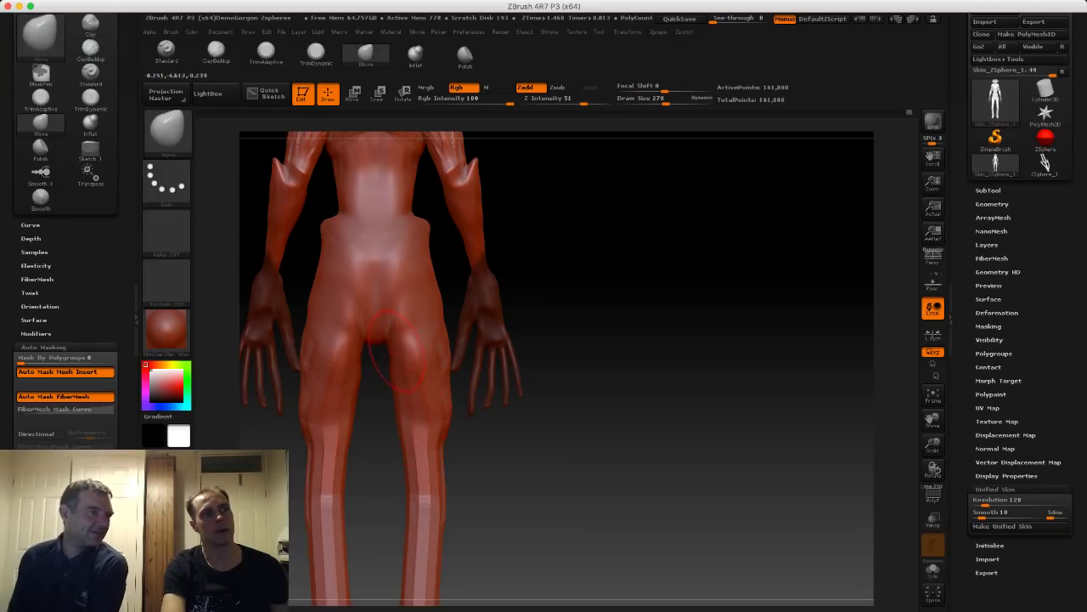
mouse_move(543, 338)
mouse_down()
mouse_move(465, 341)
mouse_move(503, 332)
mouse_move(345, 314)
mouse_up()
key(s)
click(356, 317)
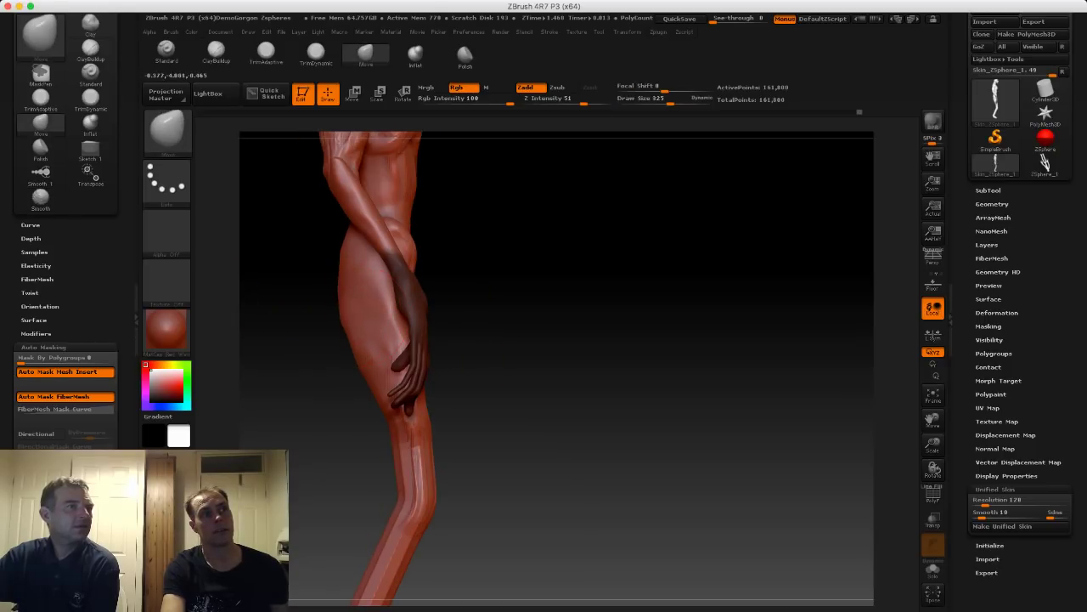
mouse_move(318, 263)
mouse_down()
mouse_move(353, 265)
mouse_move(336, 293)
mouse_move(363, 276)
mouse_up()
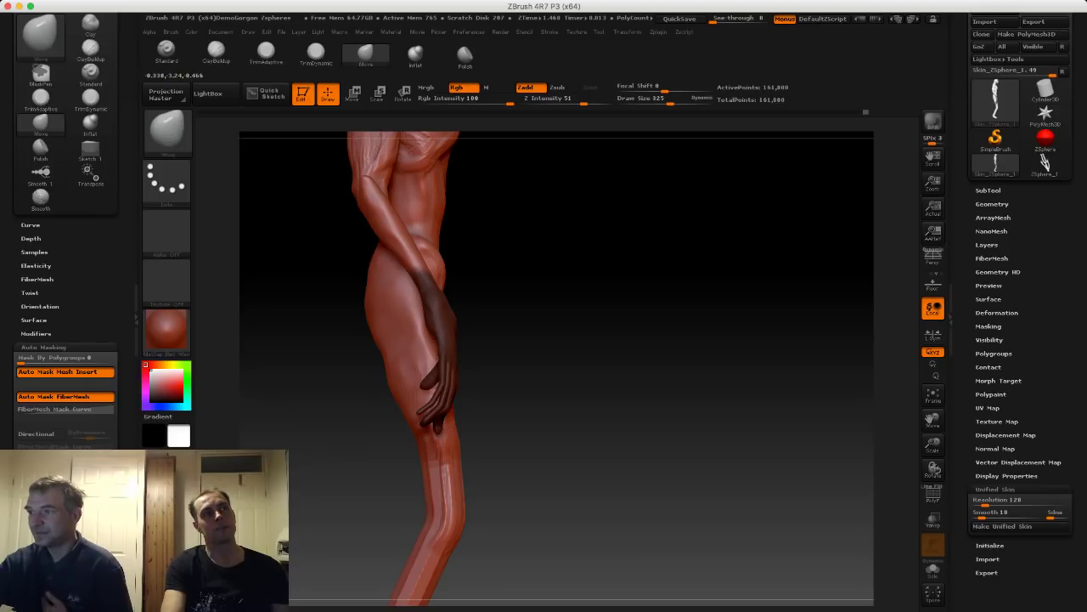
Refine and smooth the buttocks and the backs of the thighs from behind.
mouse_move(338, 245)
mouse_down()
mouse_move(367, 258)
mouse_move(437, 246)
mouse_up()
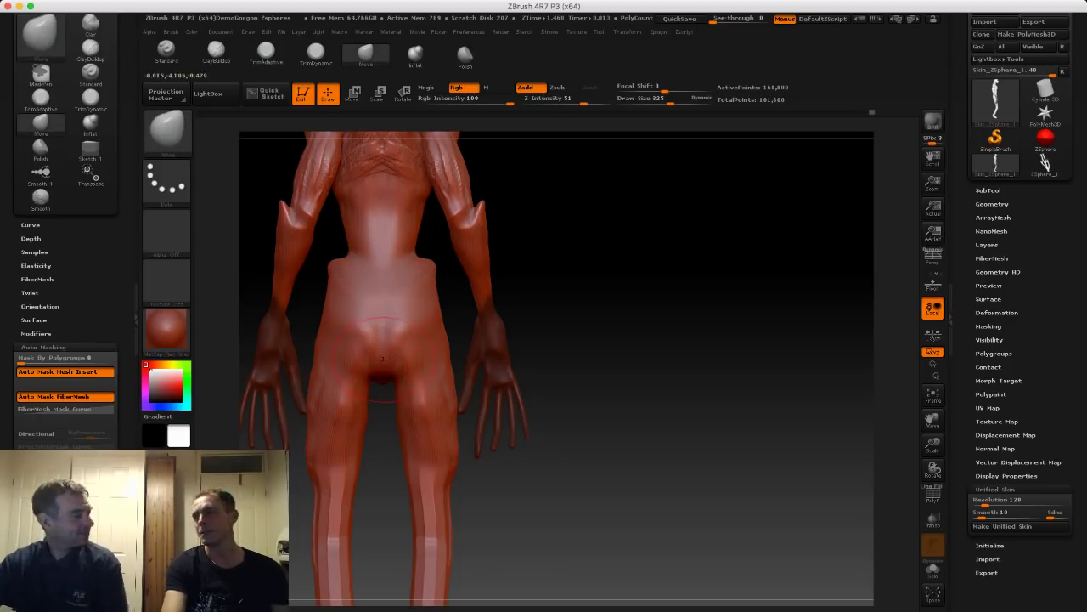
alt+drag(637, 371, 642, 351)
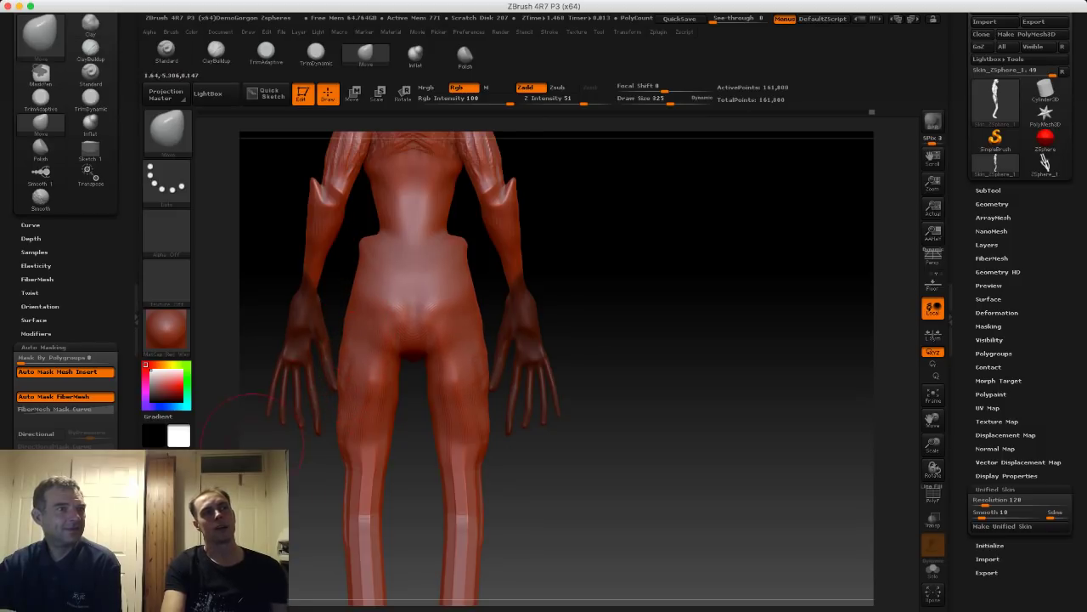
alt+drag(253, 444, 282, 410)
drag(370, 367, 366, 367)
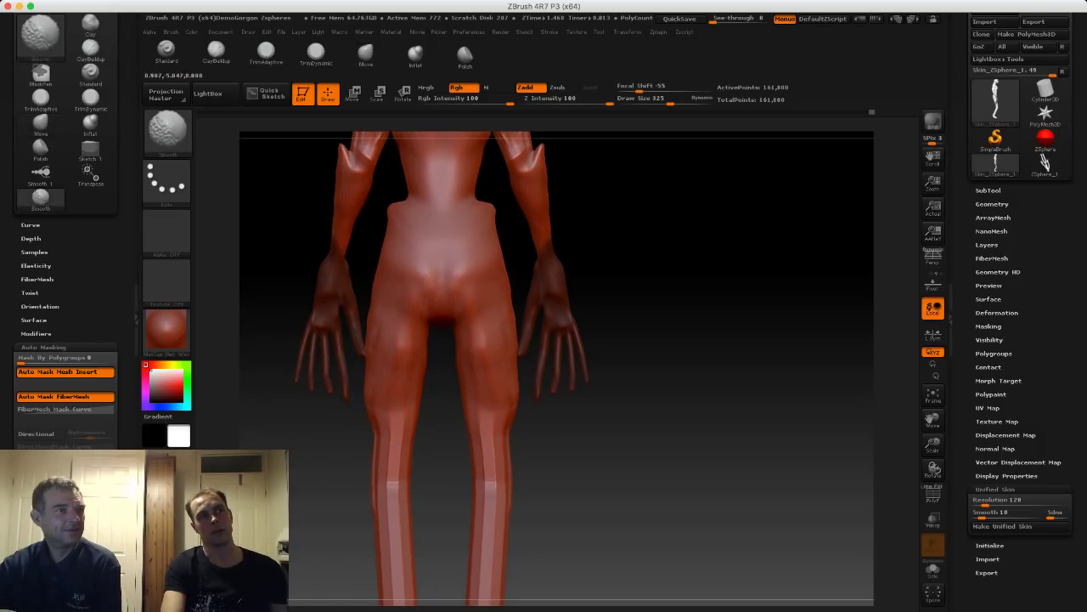
alt+drag(288, 261, 291, 252)
Invert the mask to free the hands and adjust their position with a Transpose Move line along the forearm.
ctrl+click(288, 248)
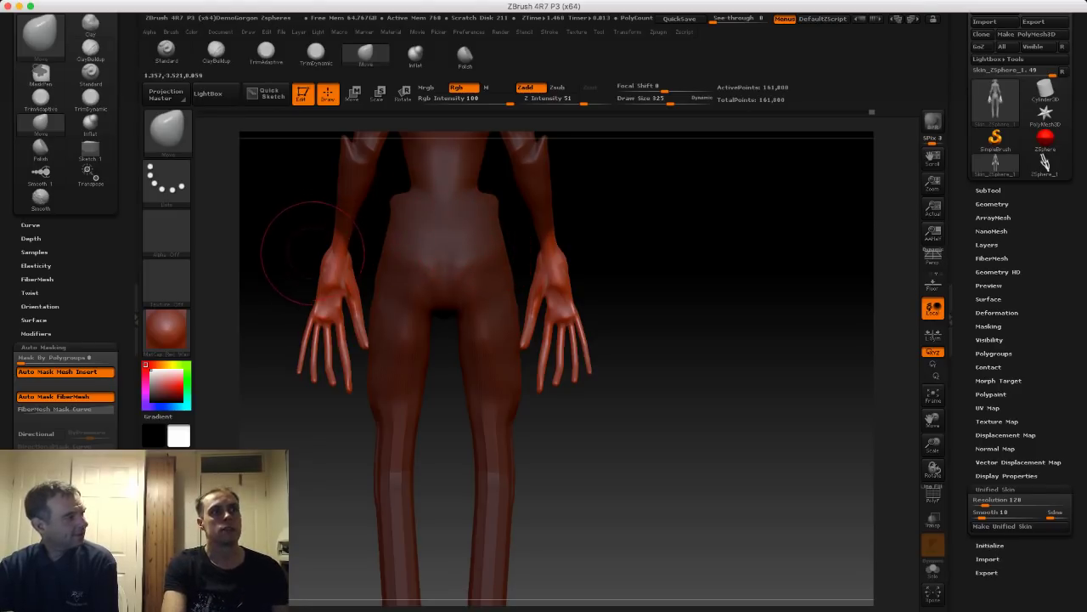
alt+drag(289, 205, 364, 224)
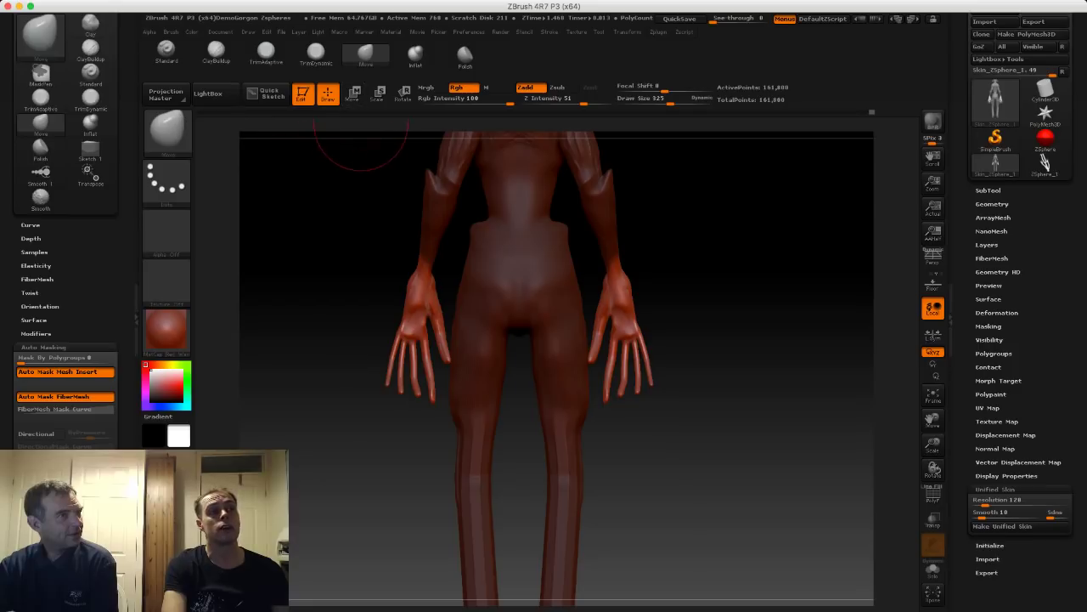
click(353, 93)
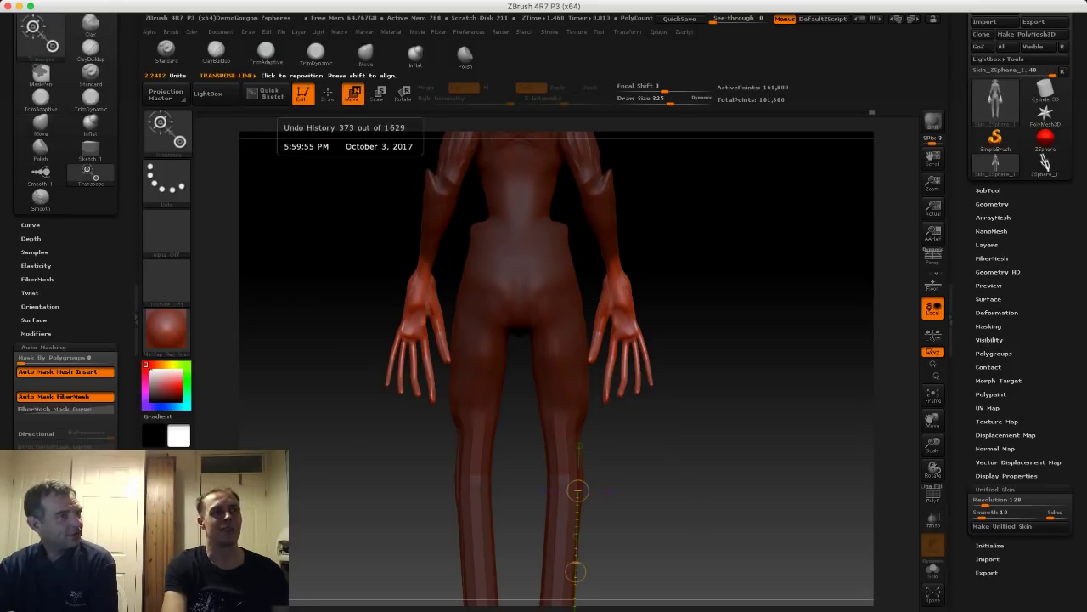
drag(412, 371, 434, 223)
mouse_move(421, 306)
mouse_down()
mouse_move(410, 310)
mouse_move(420, 307)
mouse_up()
alt+right_drag(436, 219, 433, 270)
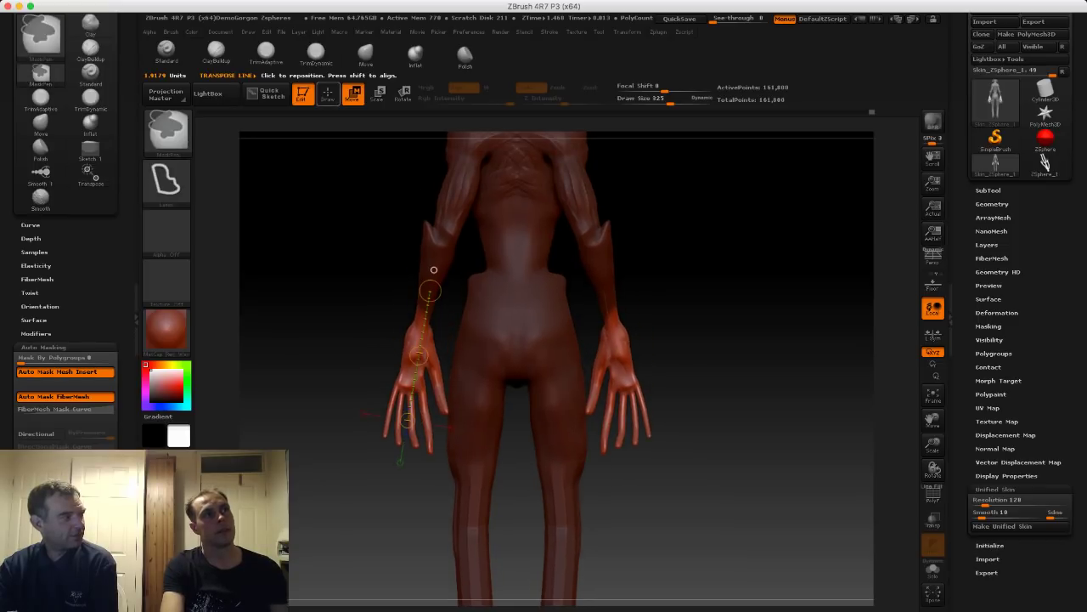
Unmask the forearms up to the elbows so they can move together with the hands.
click(328, 94)
ctrl+drag(360, 200, 396, 213)
mouse_move(440, 226)
ctrl+alt+mouse_down()
mouse_move(452, 267)
mouse_move(386, 306)
ctrl+alt+mouse_up()
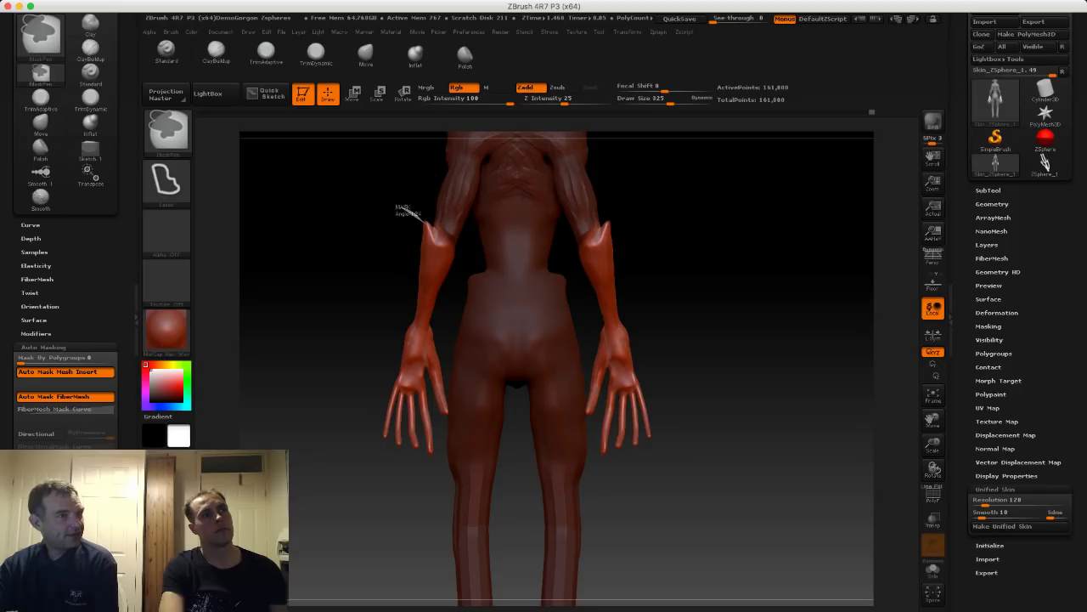
alt+drag(379, 231, 395, 209)
key(ctrl+z)
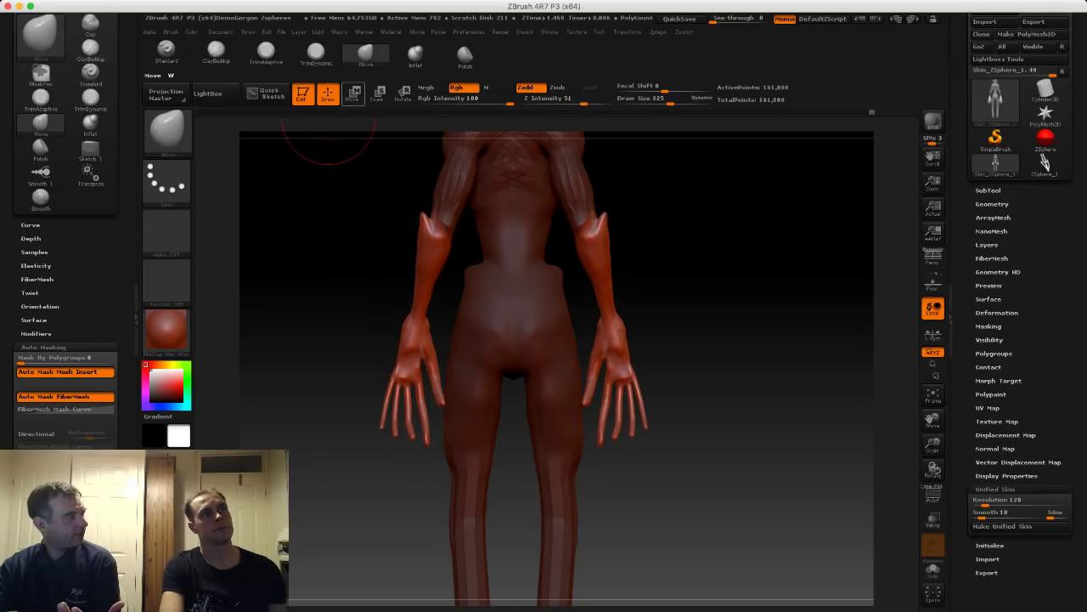
Rotate the unmasked forearms and hands outward from the elbows with a Transpose Rotate line.
click(403, 93)
mouse_move(438, 221)
mouse_down()
mouse_move(396, 432)
mouse_move(380, 432)
mouse_move(400, 432)
mouse_move(384, 452)
mouse_move(418, 469)
mouse_move(449, 442)
mouse_up()
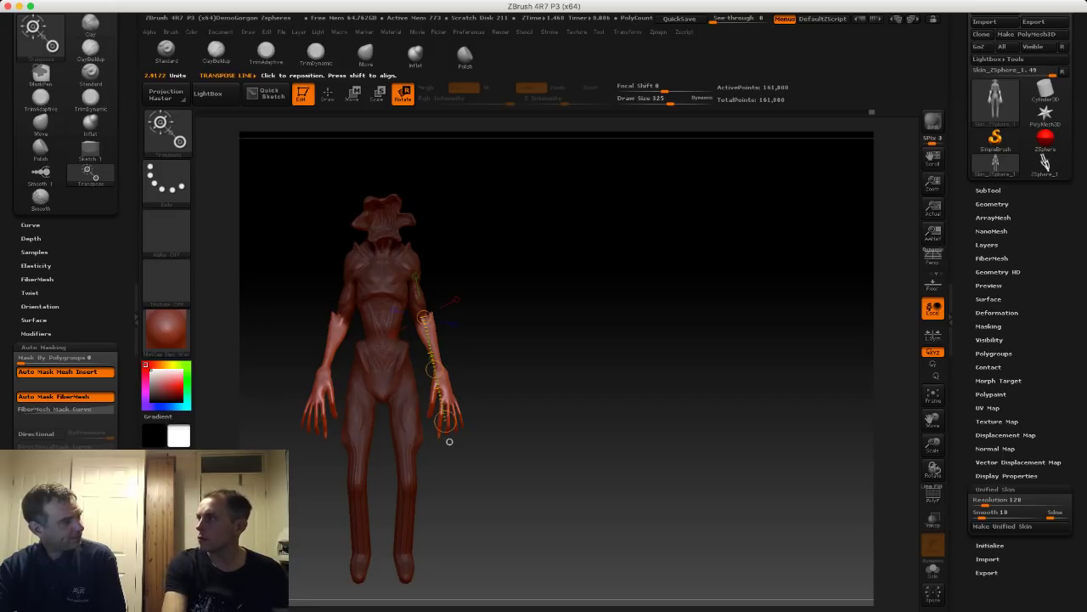
mouse_move(449, 442)
alt+mouse_down()
mouse_move(539, 461)
mouse_move(549, 432)
alt+mouse_up()
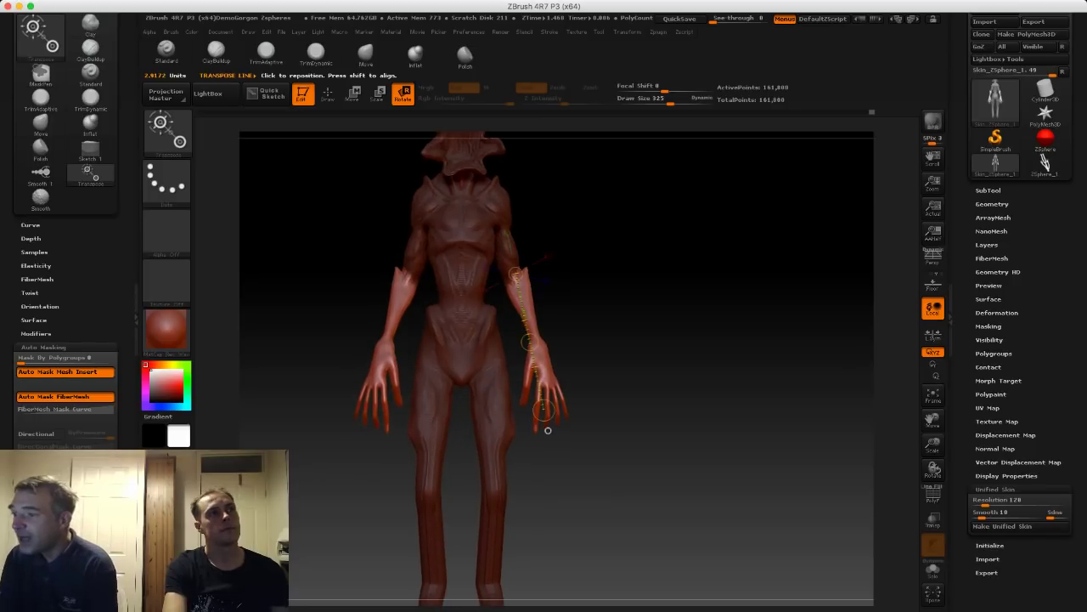
Return to the Move brush, clear the mask and smooth the bulges on the outer thighs.
click(328, 94)
click(366, 55)
mouse_move(268, 231)
alt+mouse_down()
mouse_move(271, 259)
mouse_move(255, 257)
mouse_move(396, 210)
alt+mouse_up()
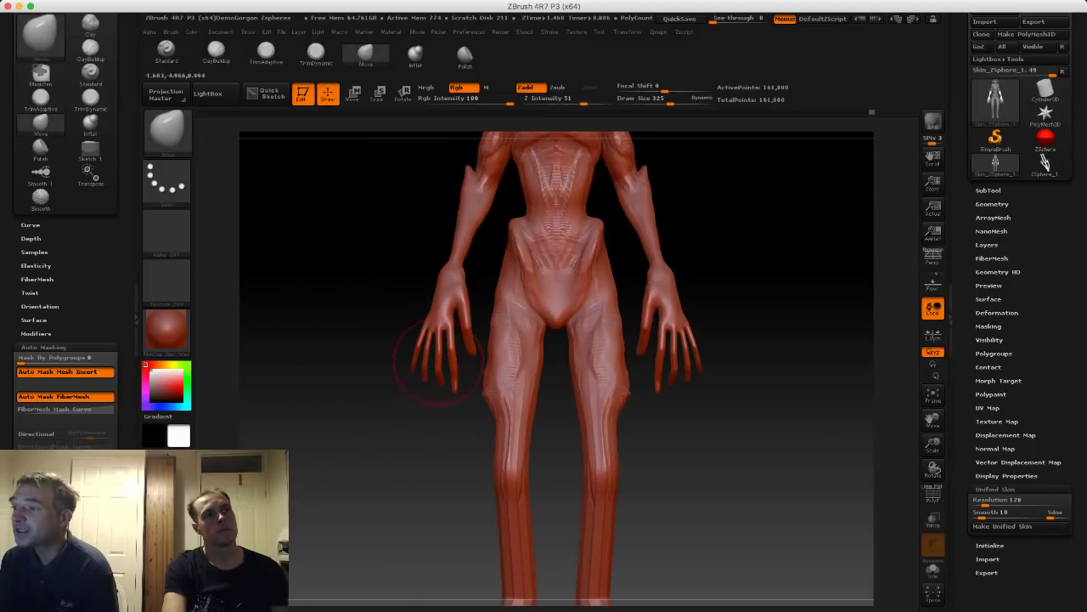
mouse_move(493, 381)
shift+mouse_down()
mouse_move(508, 429)
mouse_move(477, 415)
shift+mouse_up()
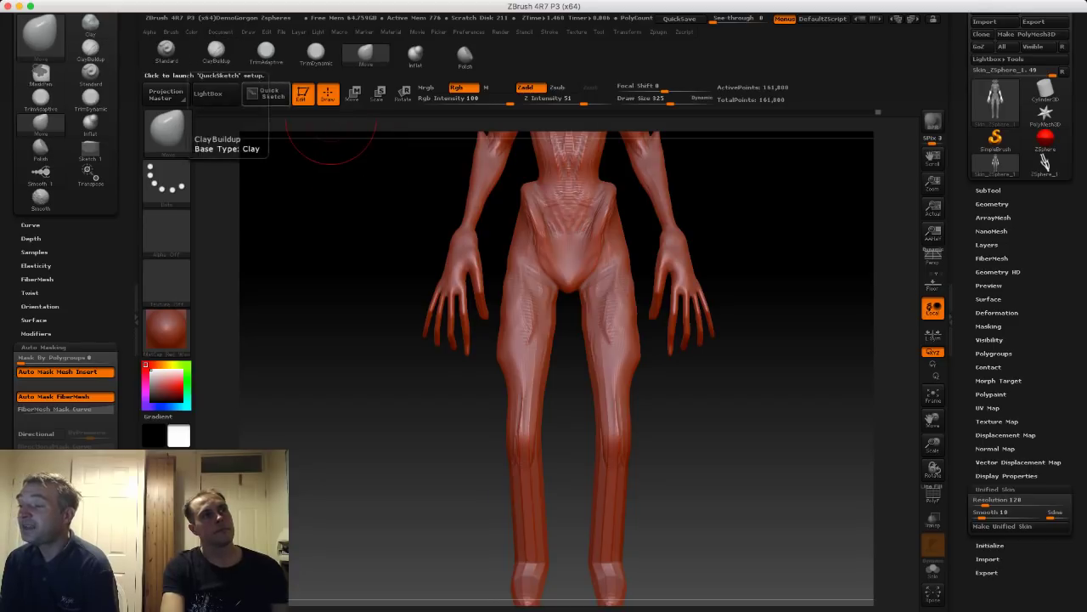
key(shift)
mouse_move(378, 271)
alt+mouse_down()
mouse_move(382, 192)
mouse_move(393, 271)
alt+mouse_up()
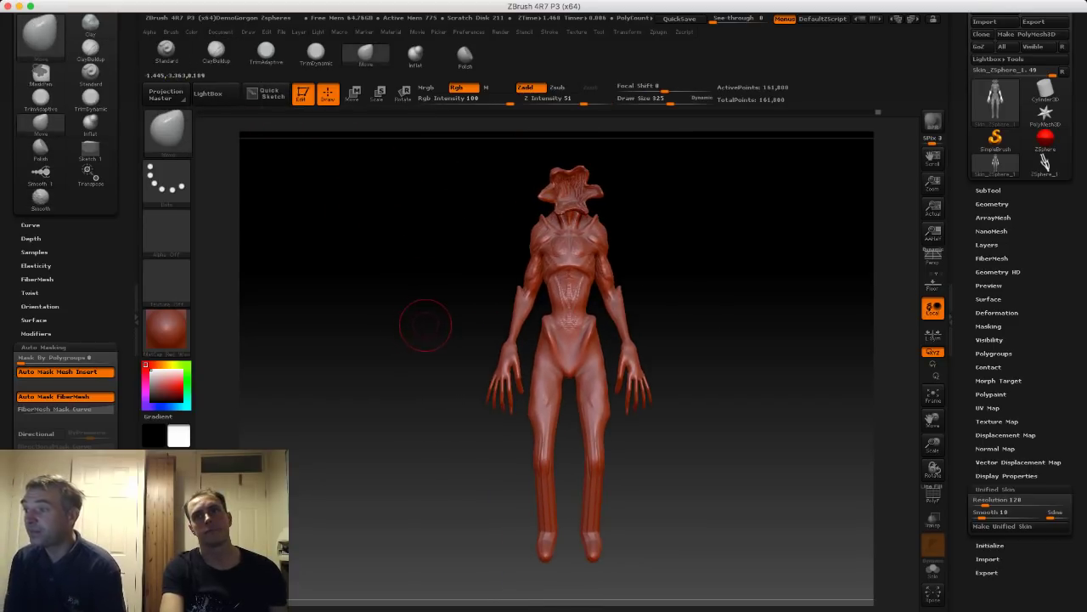
Reshape the lower legs around the knees in side view with the Move brush at draw size 393.
alt+drag(463, 431, 474, 372)
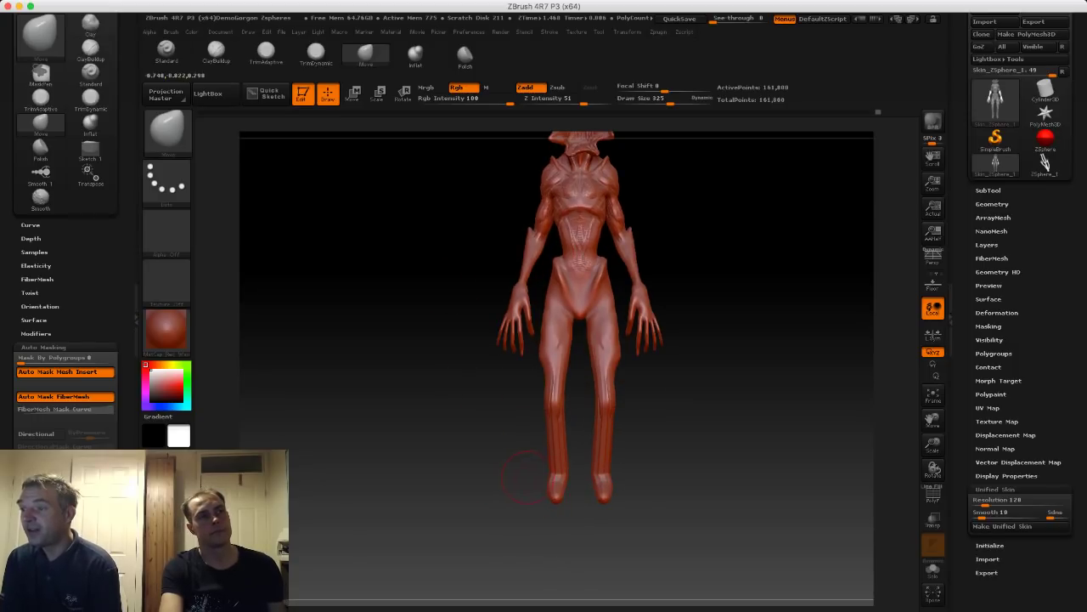
mouse_move(529, 439)
mouse_down()
mouse_move(435, 397)
mouse_move(407, 408)
mouse_up()
key(s)
drag(566, 429, 573, 433)
mouse_move(573, 431)
mouse_down()
mouse_move(582, 444)
mouse_move(581, 410)
mouse_up()
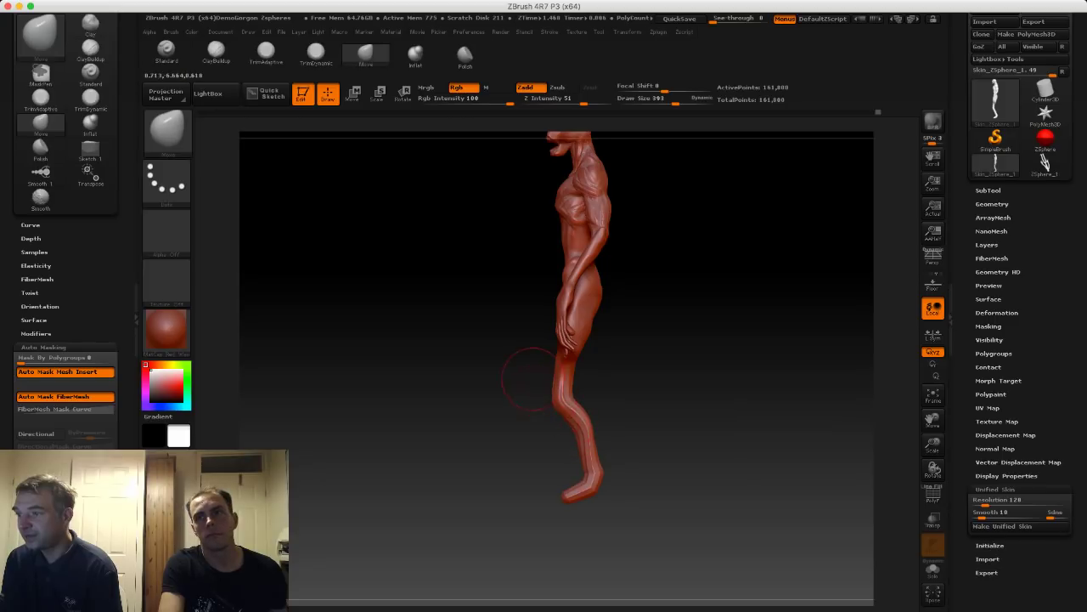
Build up muscle strokes down the backs and outer sides of the thighs with ClayBuildup at draw size 230.
alt+drag(519, 367, 493, 374)
drag(492, 373, 378, 372)
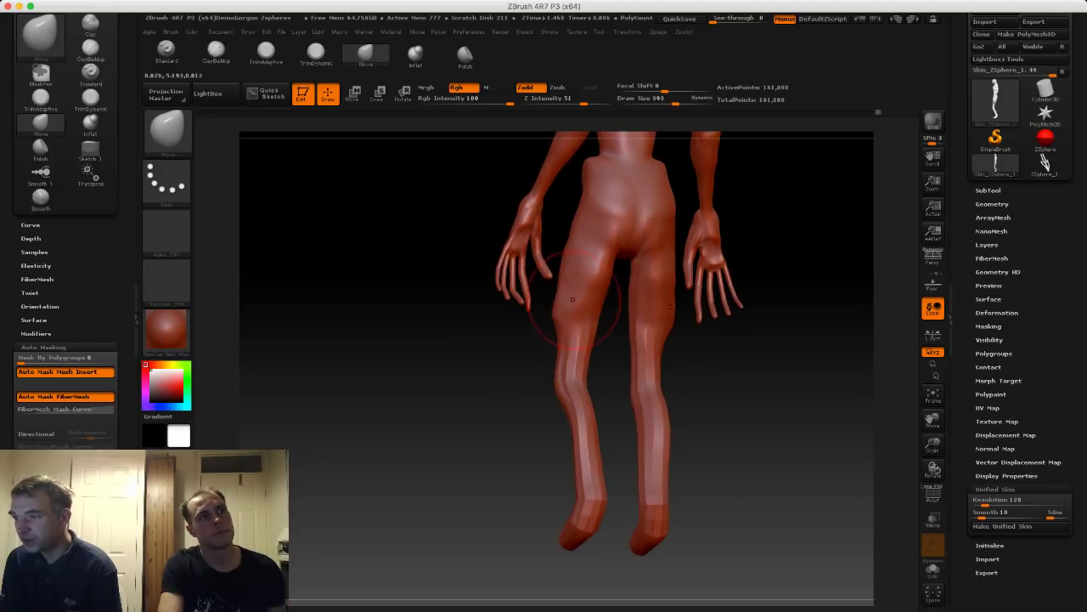
click(216, 53)
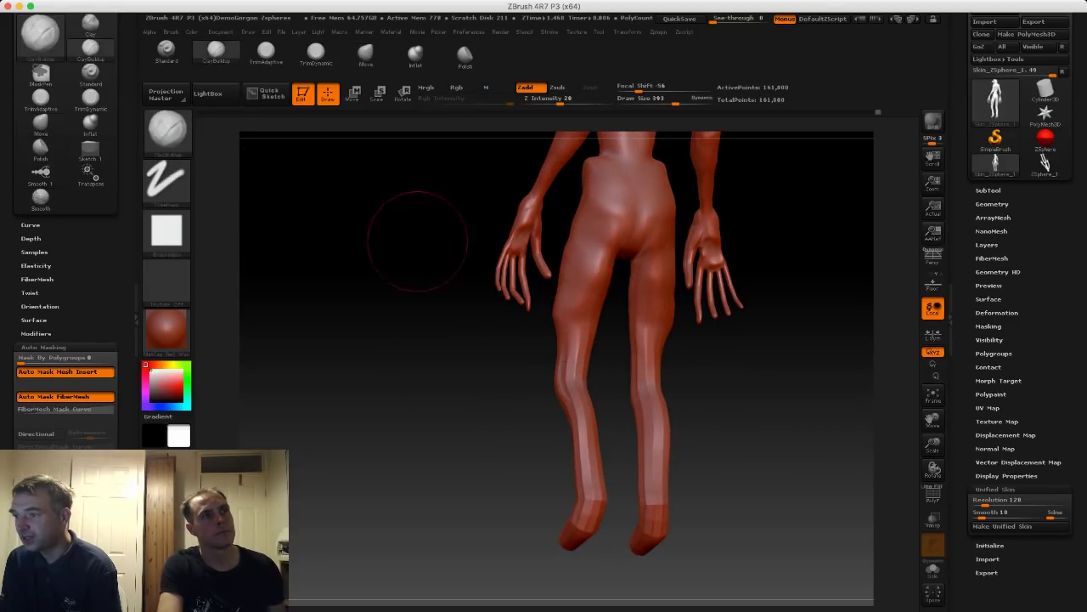
key(s)
drag(573, 294, 561, 294)
drag(583, 253, 575, 340)
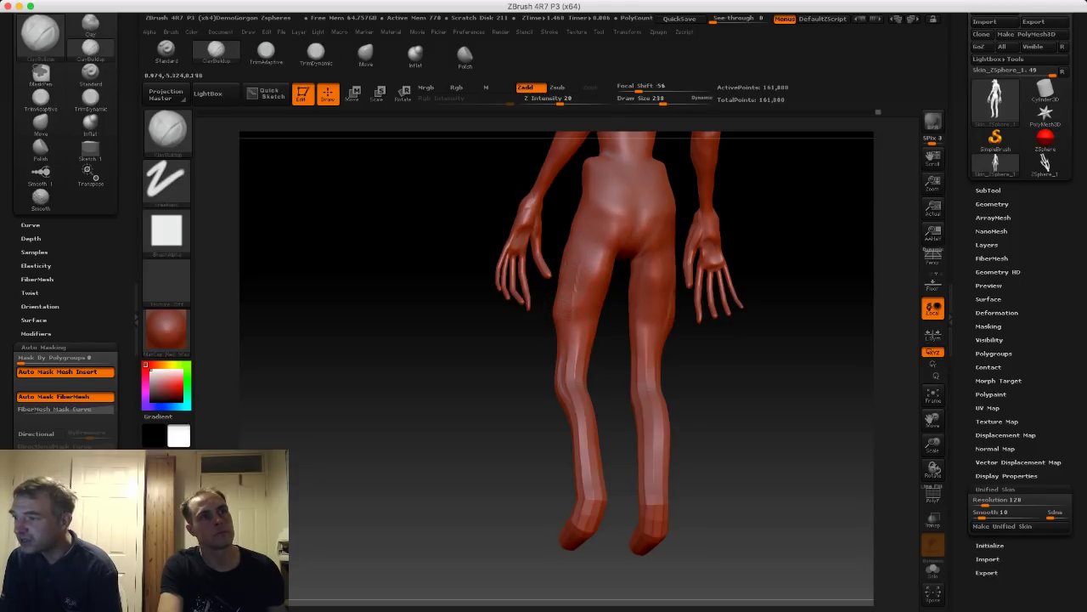
mouse_move(586, 222)
mouse_down()
mouse_move(570, 301)
mouse_move(580, 293)
mouse_up()
mouse_move(462, 250)
mouse_down()
mouse_move(501, 248)
mouse_move(464, 252)
mouse_up()
drag(590, 223, 575, 297)
Build up the hip bone ridges and the front of the pelvis with ClayBuildup at draw size 170.
drag(466, 263, 561, 255)
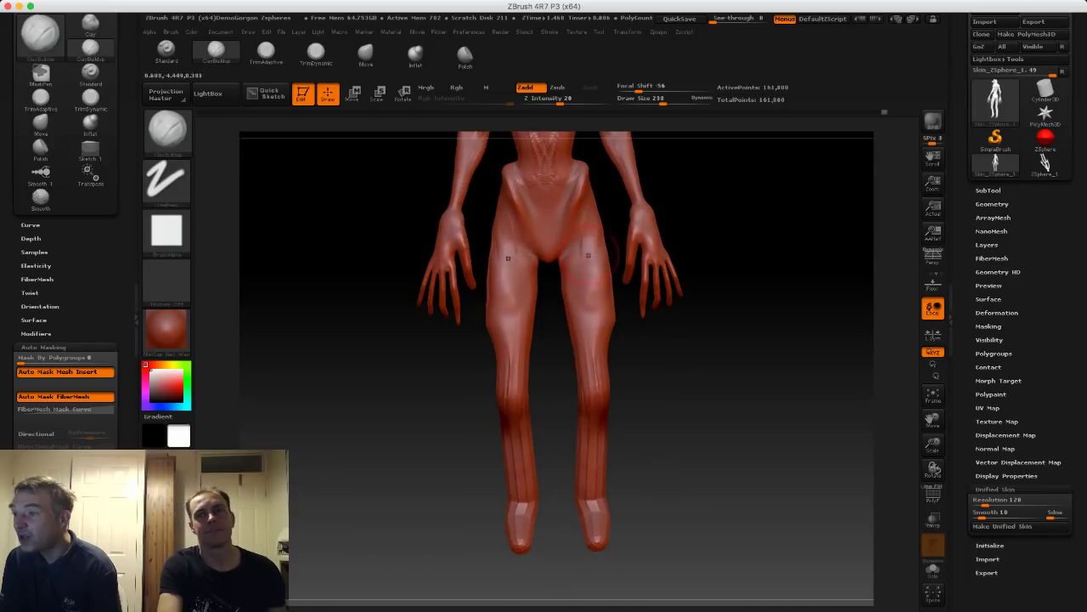
alt+drag(444, 221, 468, 242)
key(s)
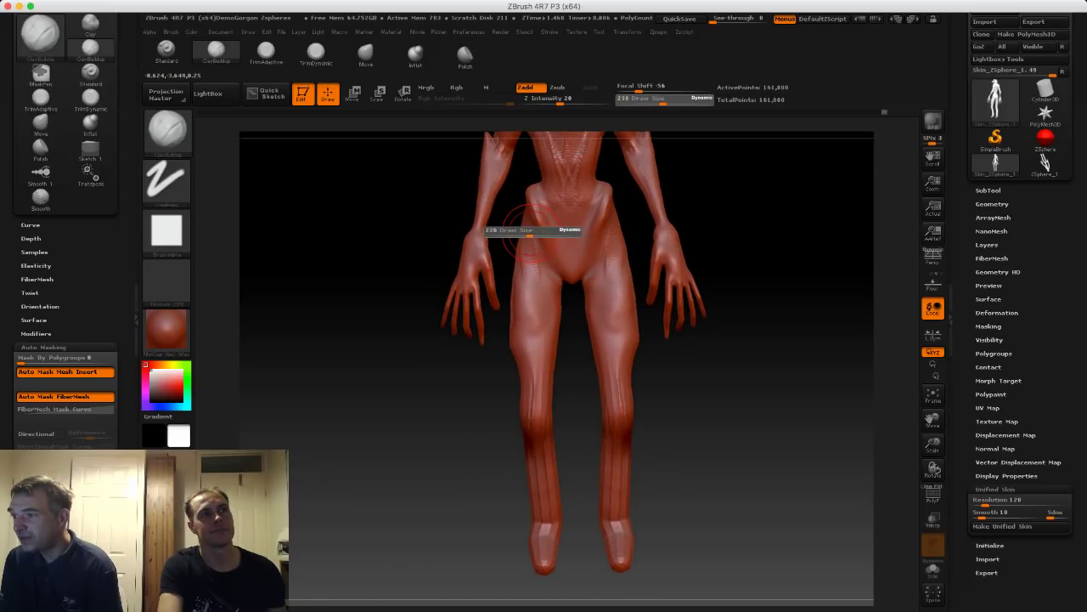
drag(530, 232, 523, 232)
drag(430, 208, 430, 188)
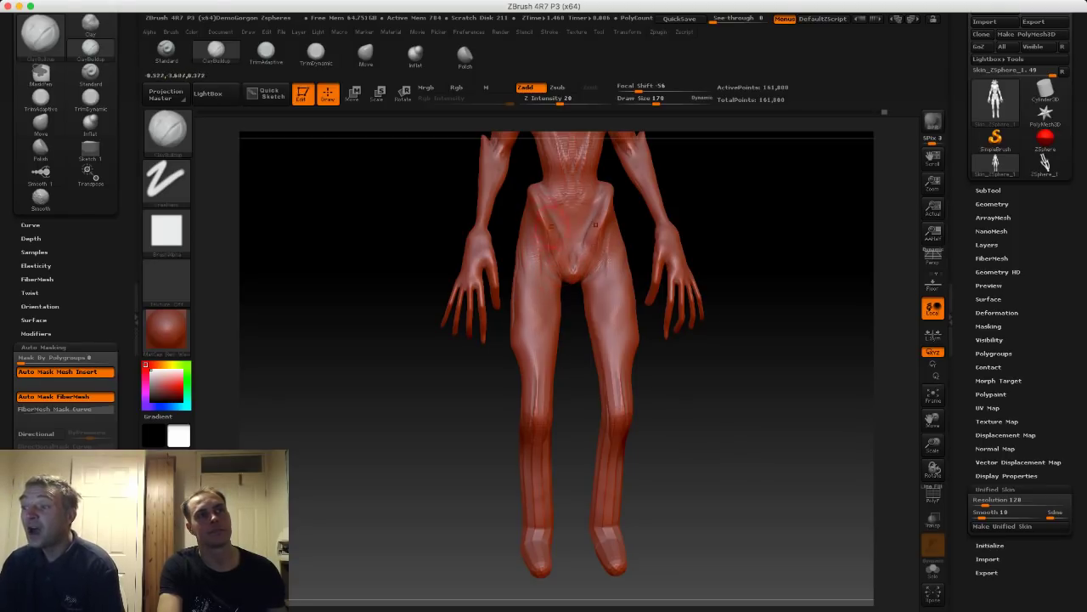
drag(573, 229, 577, 207)
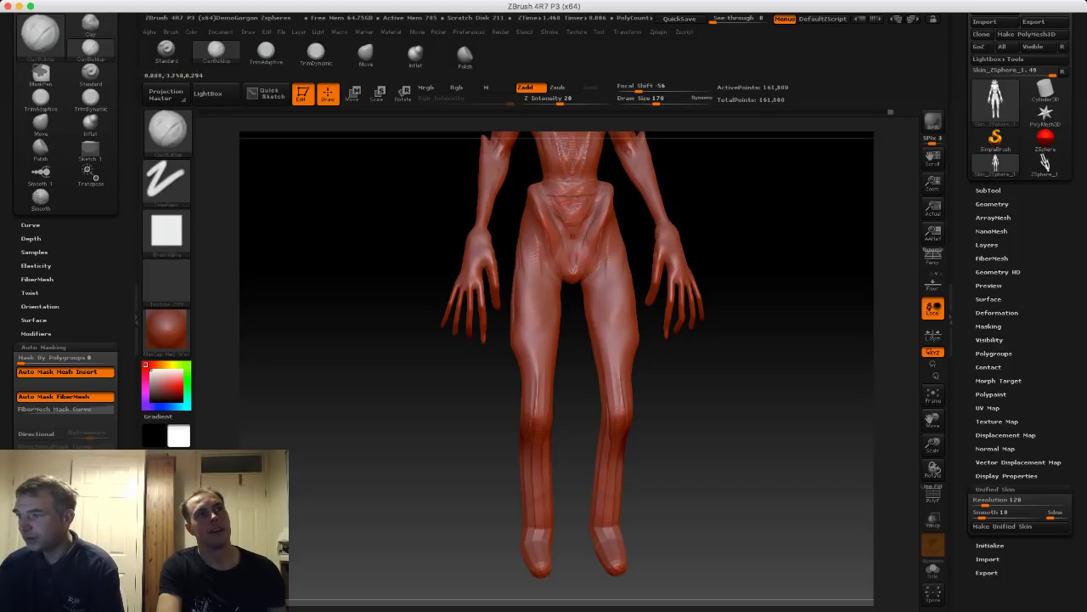
Add further ClayBuildup strokes to the lower abdomen and the creases beside the groin.
alt+drag(365, 181, 403, 241)
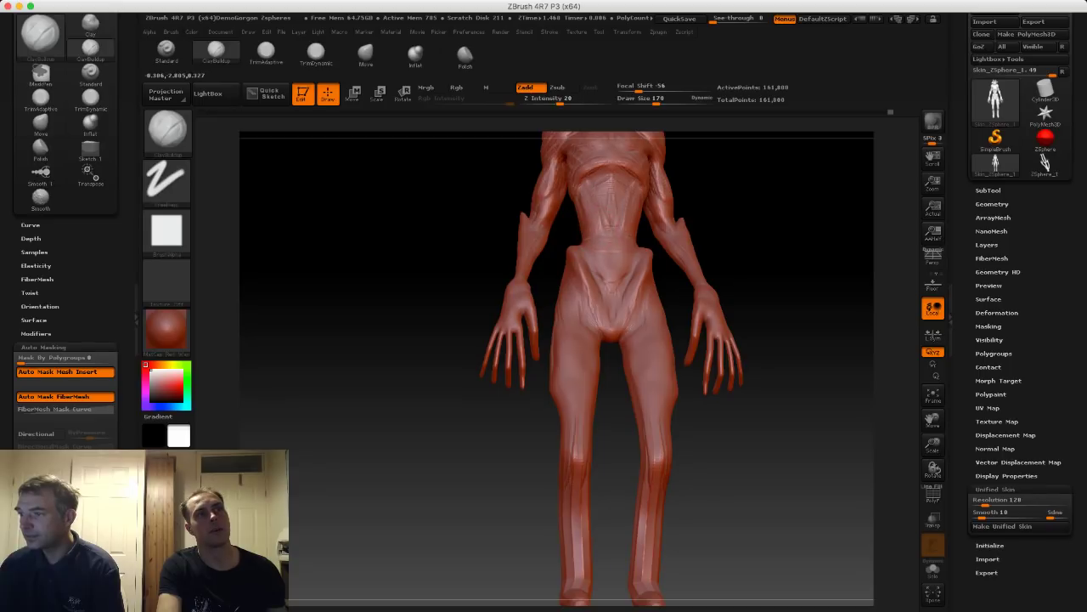
drag(495, 198, 497, 230)
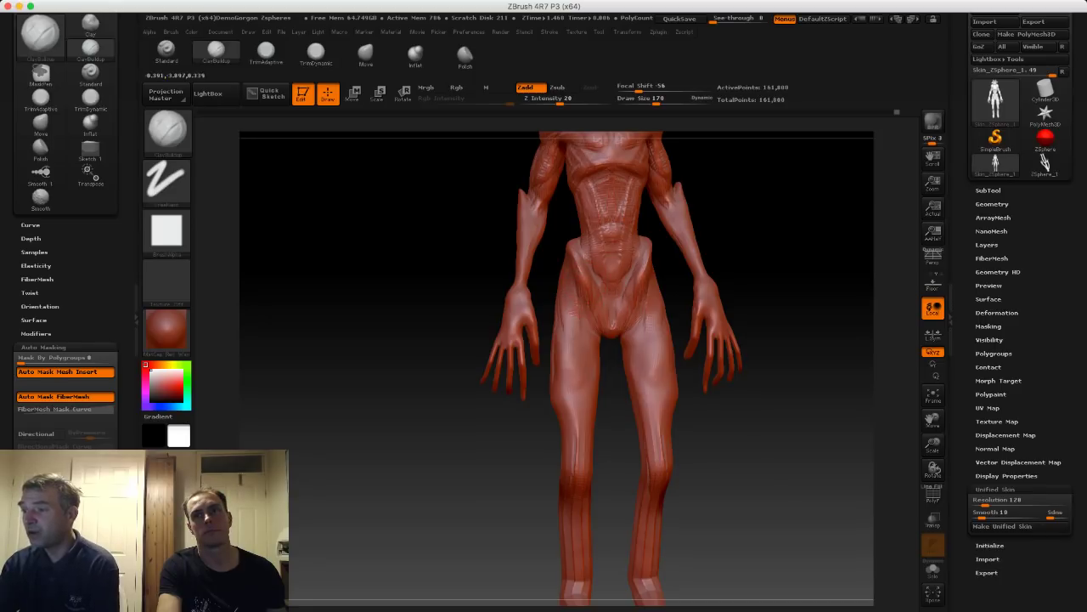
drag(591, 303, 587, 300)
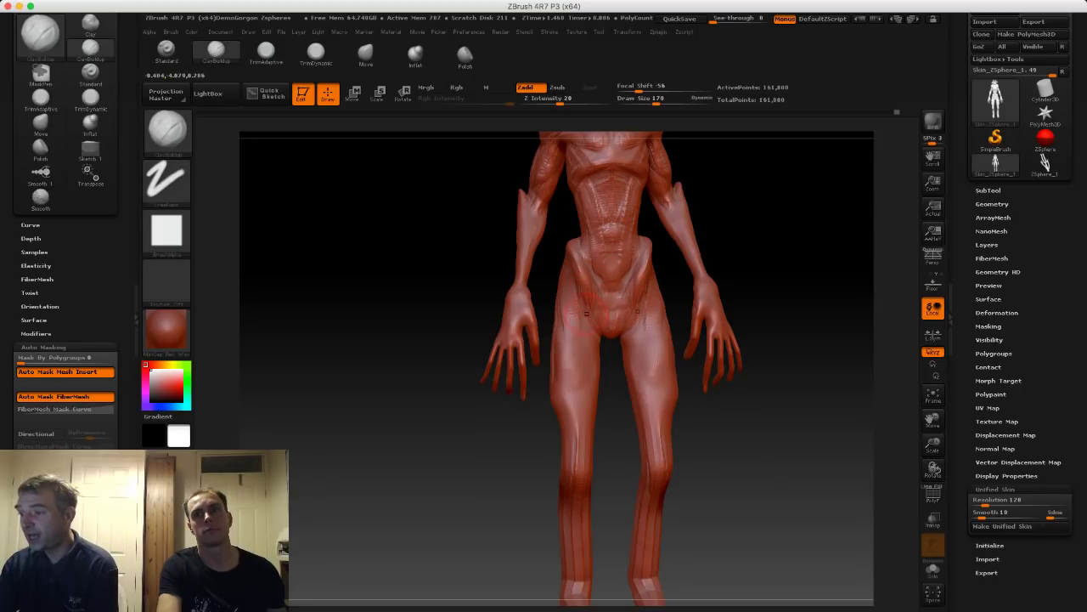
alt+drag(477, 237, 426, 310)
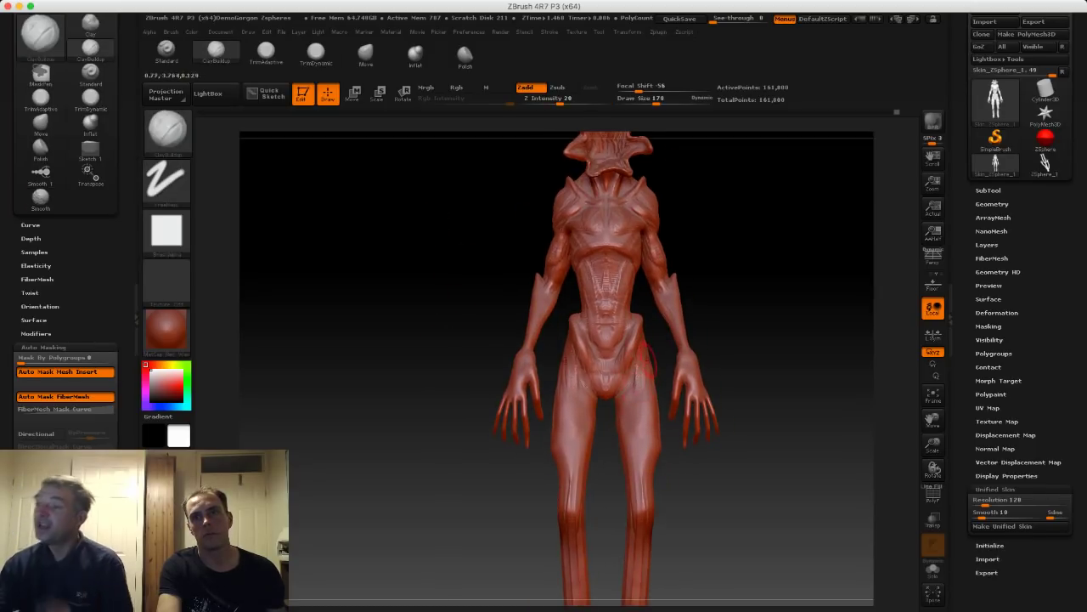
Add muscle strokes to the outer thighs and hips, then smooth the hip sides and hip bone ridges.
drag(441, 284, 469, 310)
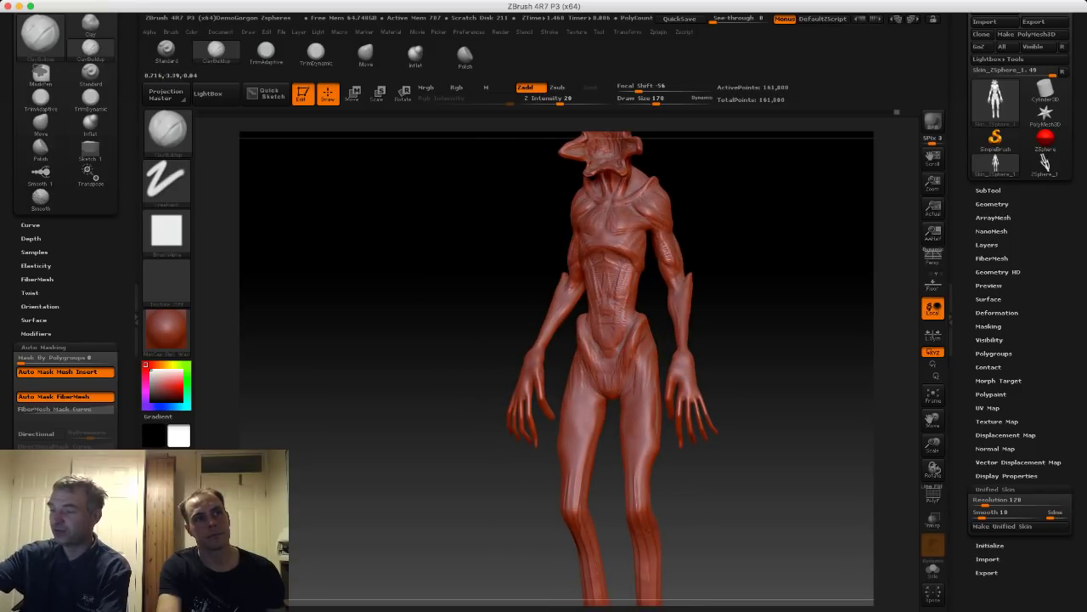
drag(472, 285, 422, 287)
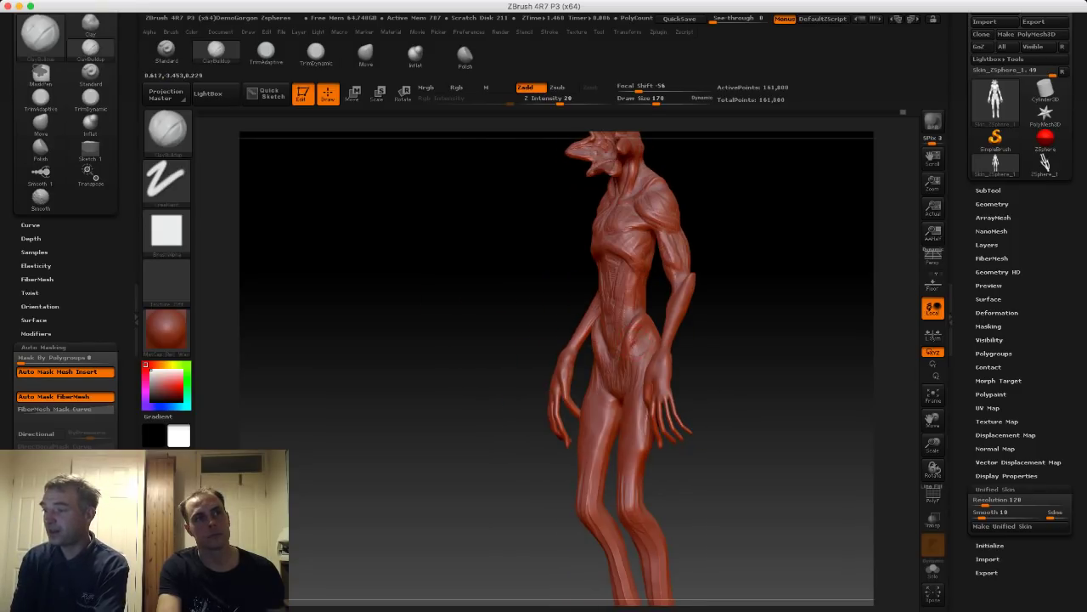
drag(741, 425, 639, 430)
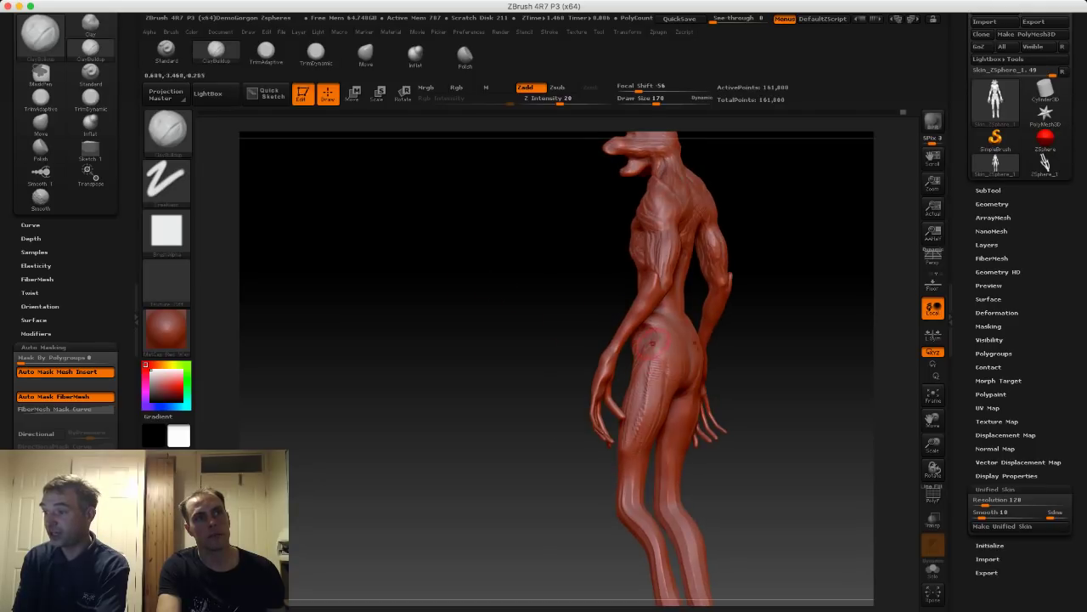
shift+drag(660, 344, 666, 340)
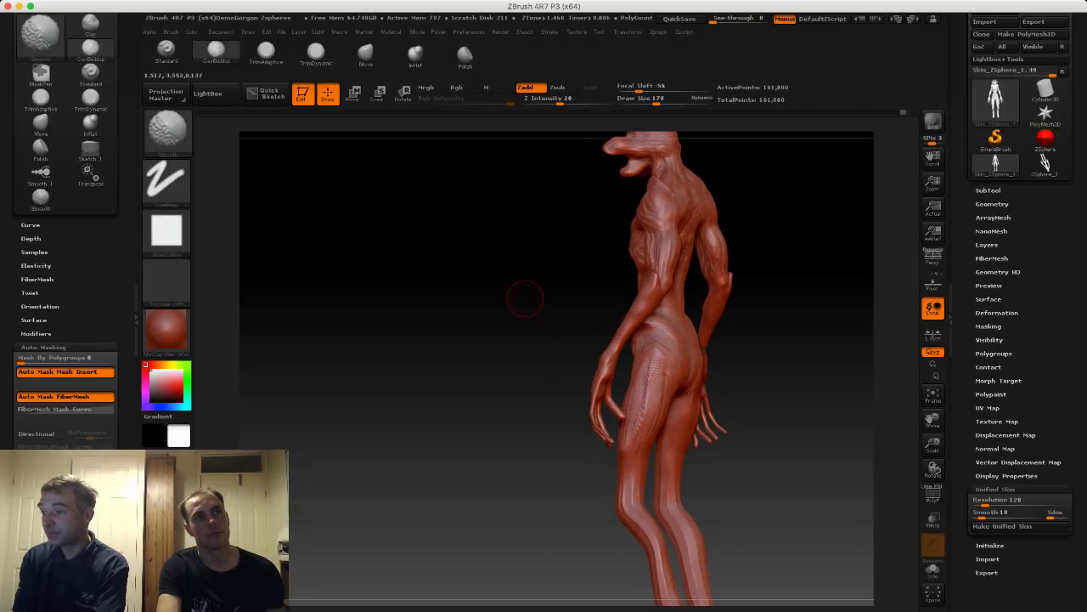
drag(524, 297, 621, 299)
alt+drag(467, 282, 474, 256)
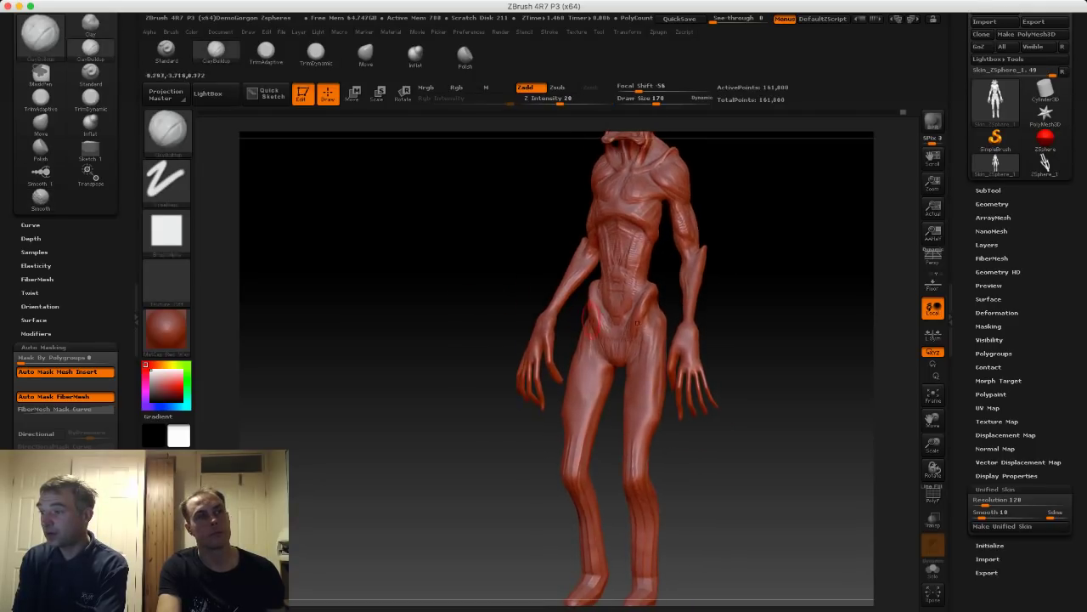
mouse_move(648, 330)
mouse_down()
mouse_move(647, 350)
mouse_move(643, 323)
mouse_up()
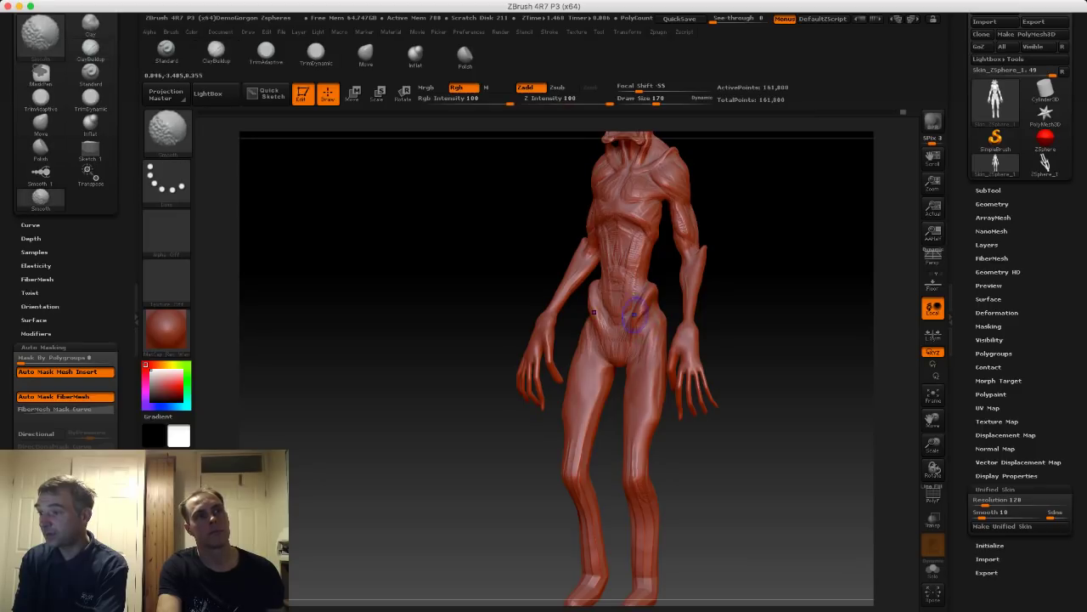
Shape the creases between hips and upper thighs with the Move brush at draw size 264.
drag(501, 297, 548, 297)
click(365, 55)
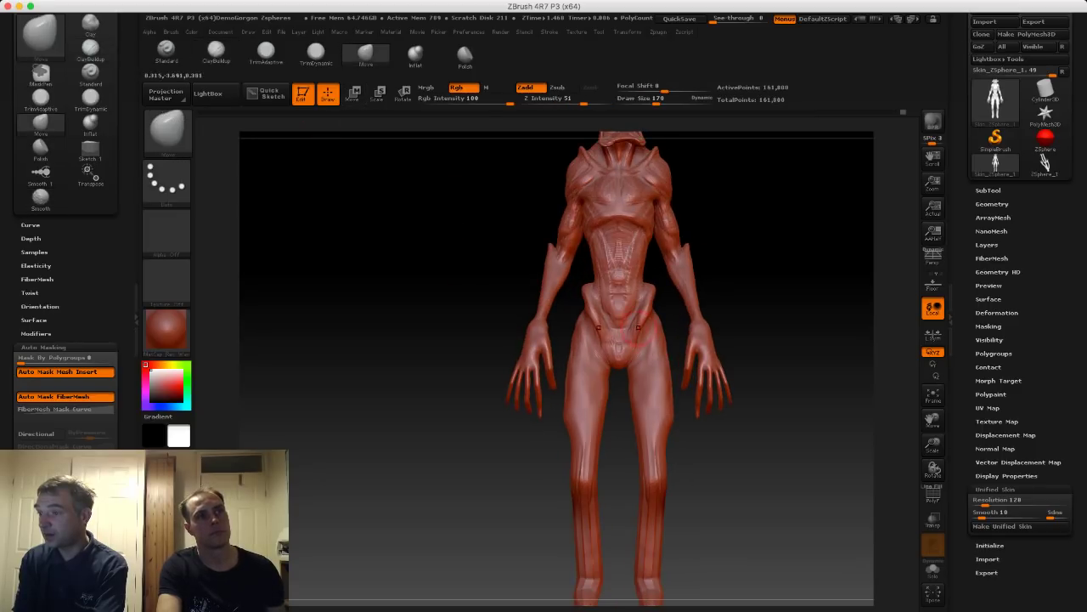
key(s)
drag(645, 313, 654, 313)
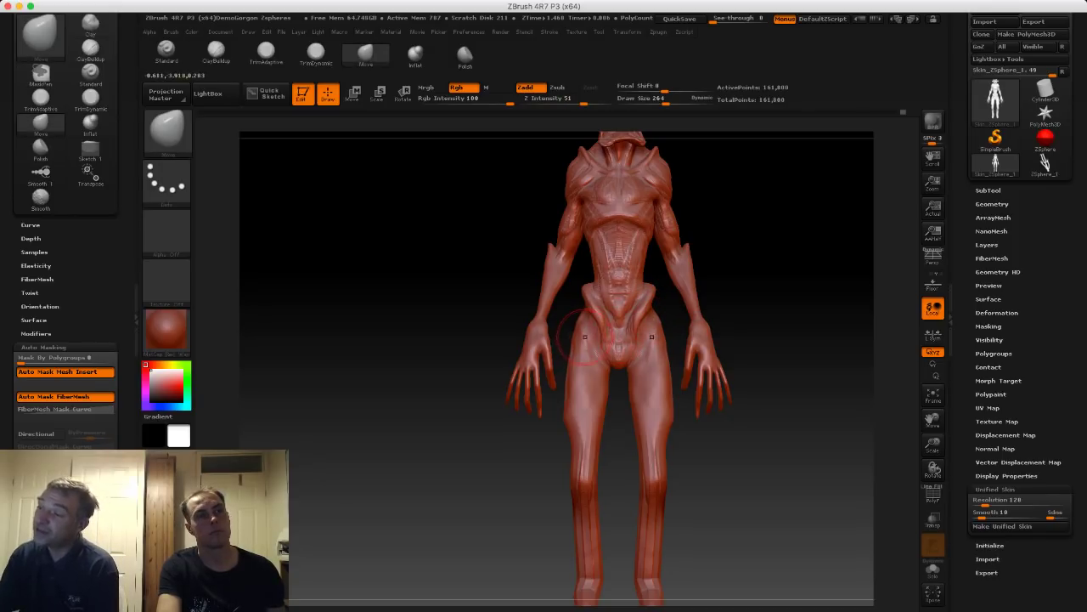
mouse_move(593, 325)
mouse_down()
mouse_move(587, 243)
mouse_move(599, 228)
mouse_move(576, 199)
mouse_up()
Refine the hip and pelvis outline with the Move brush at draw sizes 451 and 297.
key(bracketright)
key(bracketright)
key(bracketright)
key(bracketright)
key(s)
drag(594, 271, 597, 270)
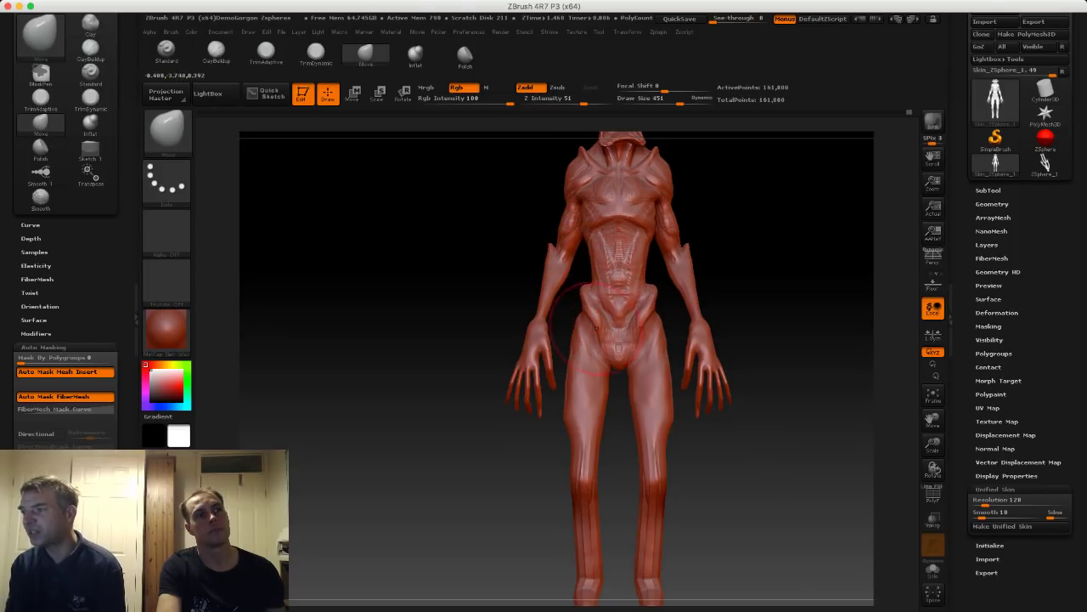
key(s)
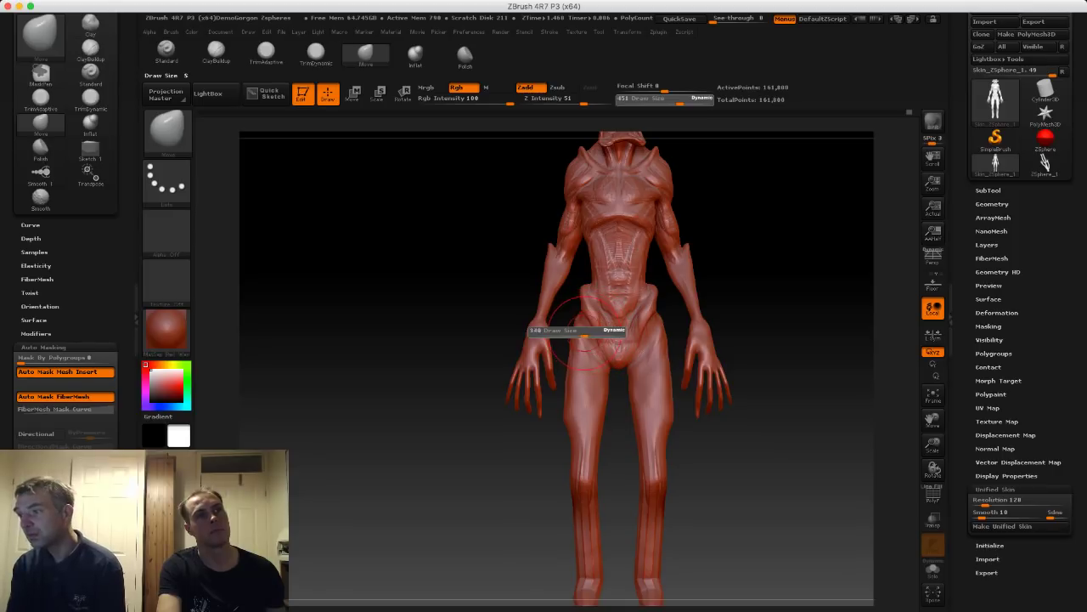
click(580, 333)
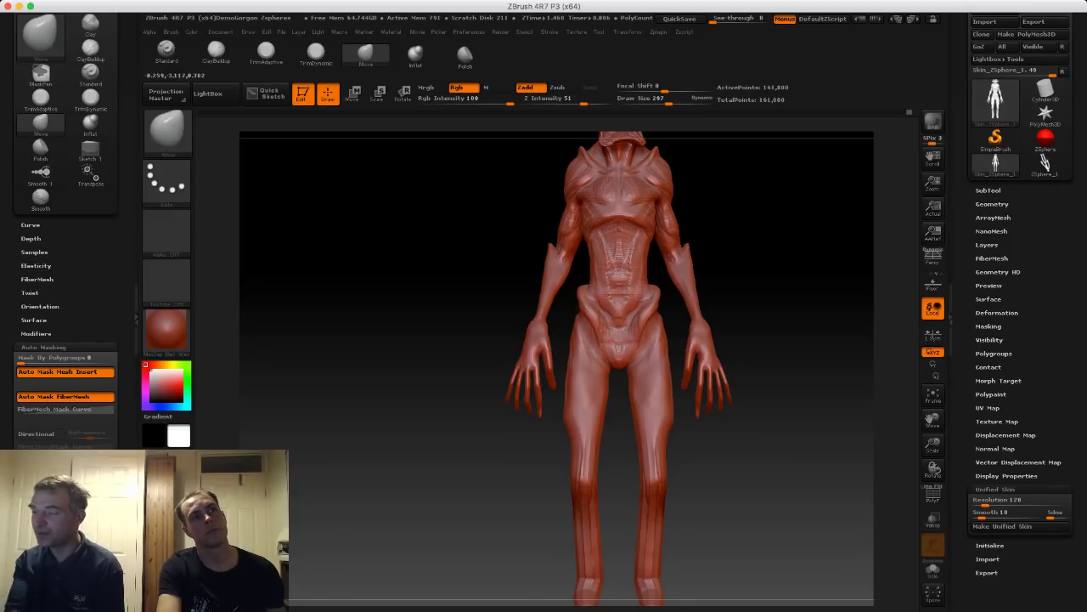
Work on the creature's back with the ClayBuildup brush at draw size 332.
drag(492, 327, 615, 330)
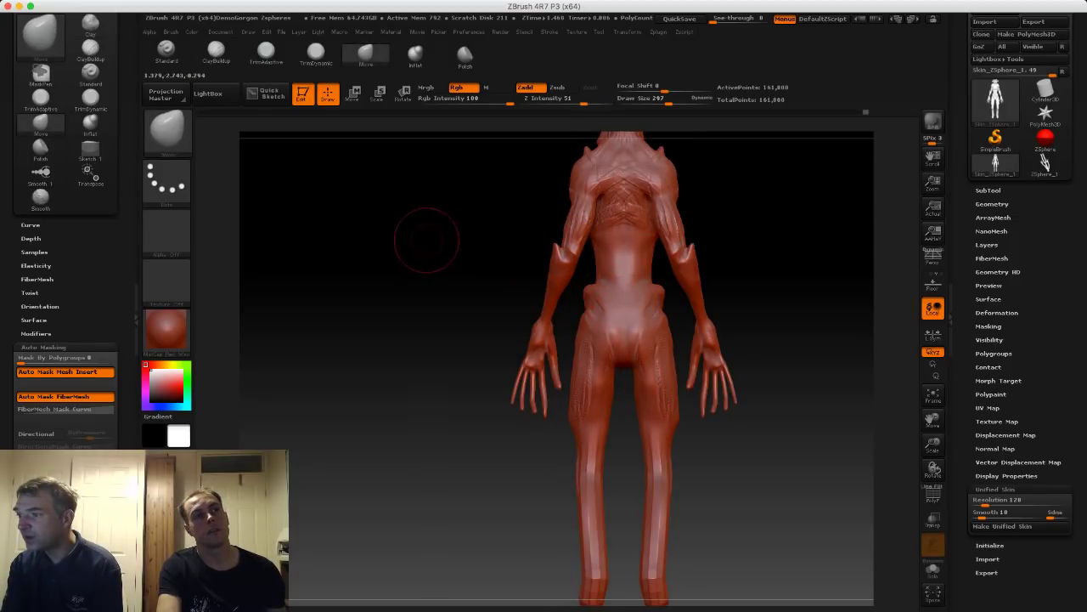
mouse_move(426, 240)
mouse_down()
mouse_move(369, 235)
mouse_move(450, 230)
mouse_up()
click(215, 53)
key(s)
drag(590, 183, 592, 182)
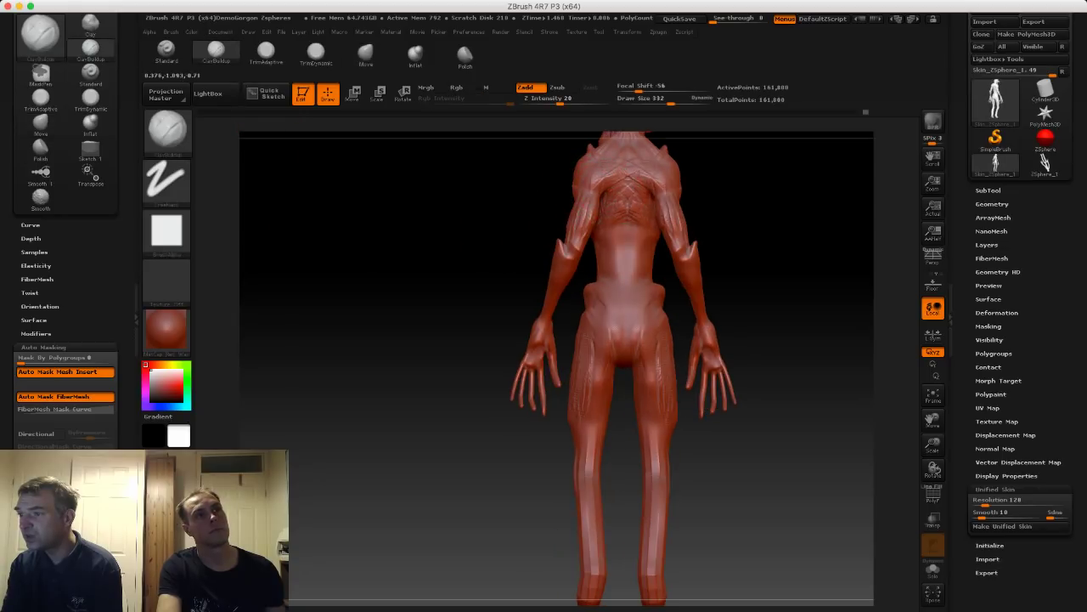
Adjust the shoulder and back silhouette from behind with the Move brush at draw size 539.
alt+drag(507, 178, 510, 251)
key(s)
drag(584, 258, 597, 260)
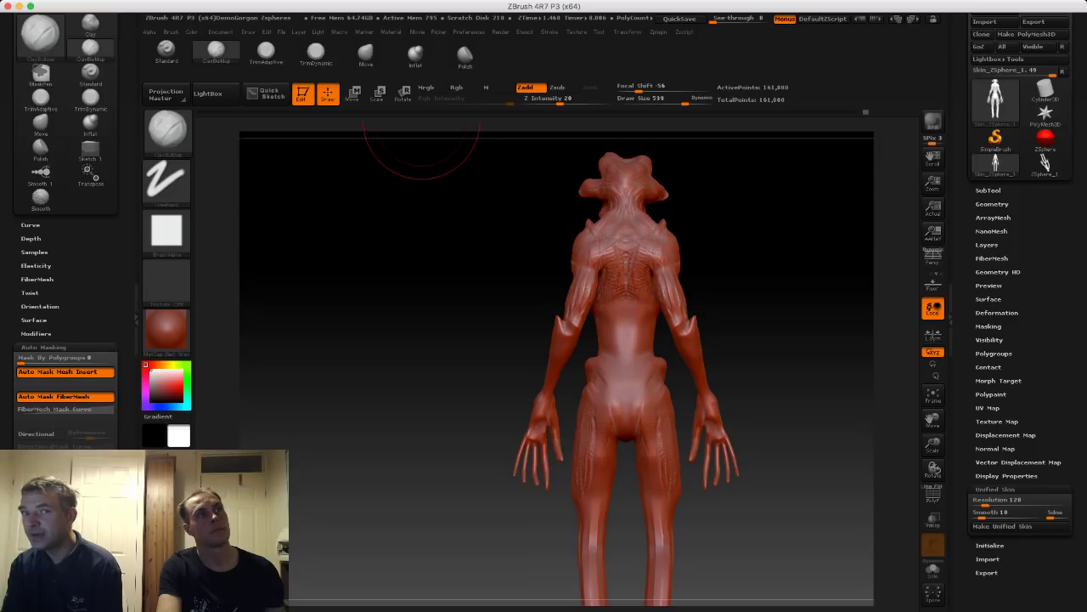
key(b)
key(m)
key(v)
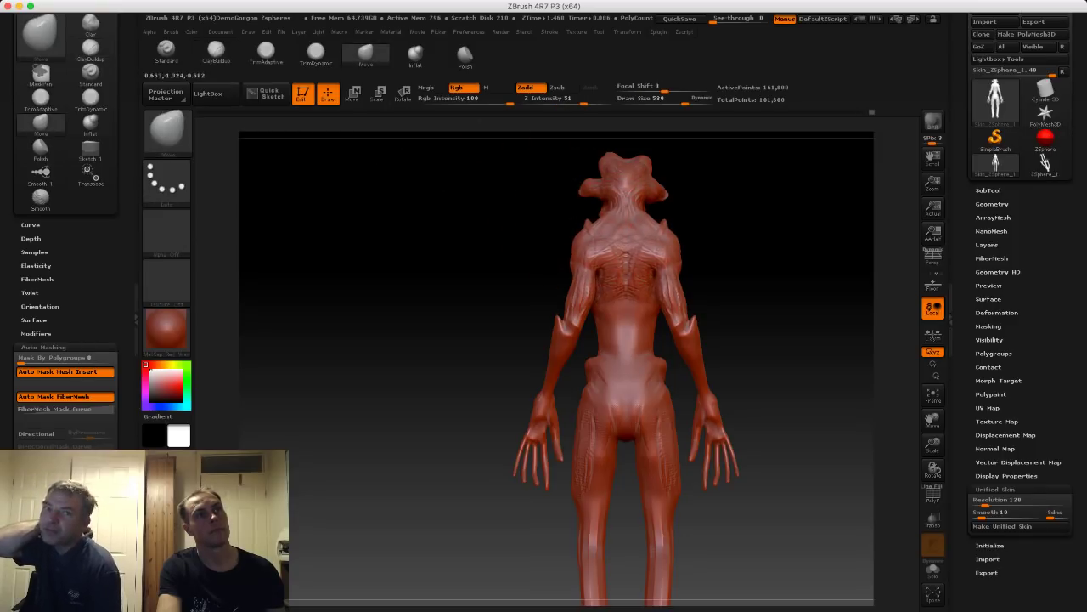
Reshape the waist and hips with the Move brush at draw size 311 and smooth the lower abdomen.
mouse_move(764, 260)
mouse_down()
mouse_move(462, 259)
mouse_move(461, 221)
mouse_move(467, 246)
mouse_move(471, 219)
mouse_up()
key(s)
mouse_move(612, 344)
mouse_down()
mouse_move(457, 320)
mouse_move(586, 348)
mouse_move(526, 338)
mouse_move(497, 374)
mouse_up()
key(s)
drag(621, 364, 620, 370)
drag(490, 341, 425, 280)
shift+drag(529, 360, 594, 362)
shift+drag(510, 305, 577, 350)
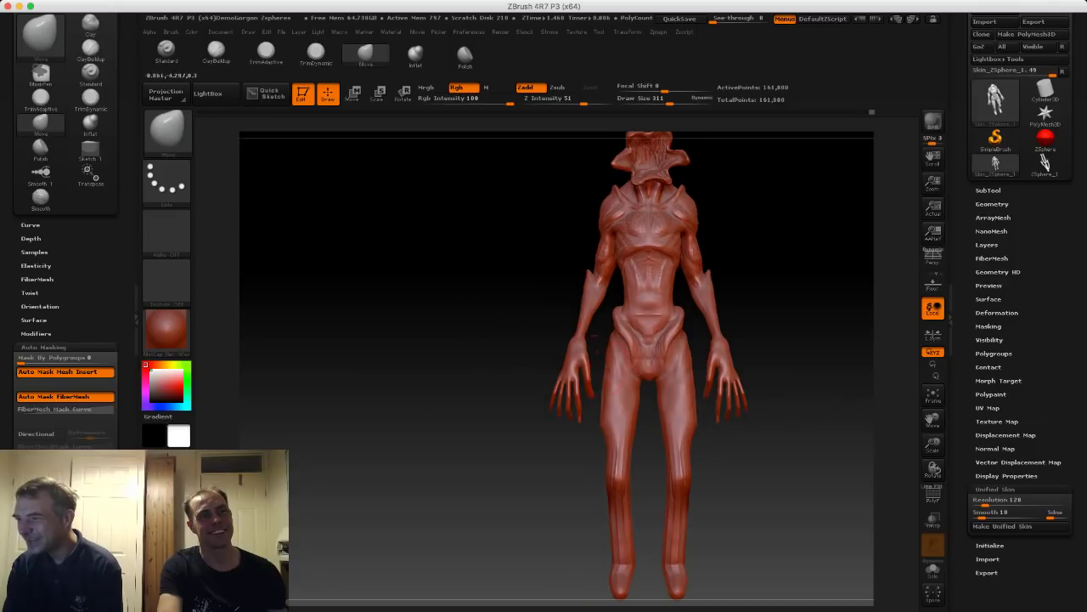
Mask both hands to protect them while the thighs beside them are sculpted.
mouse_move(463, 302)
mouse_down()
mouse_move(587, 316)
mouse_move(524, 312)
mouse_move(592, 348)
mouse_move(525, 454)
mouse_move(523, 425)
mouse_up()
drag(484, 373, 603, 377)
alt+drag(544, 340, 595, 373)
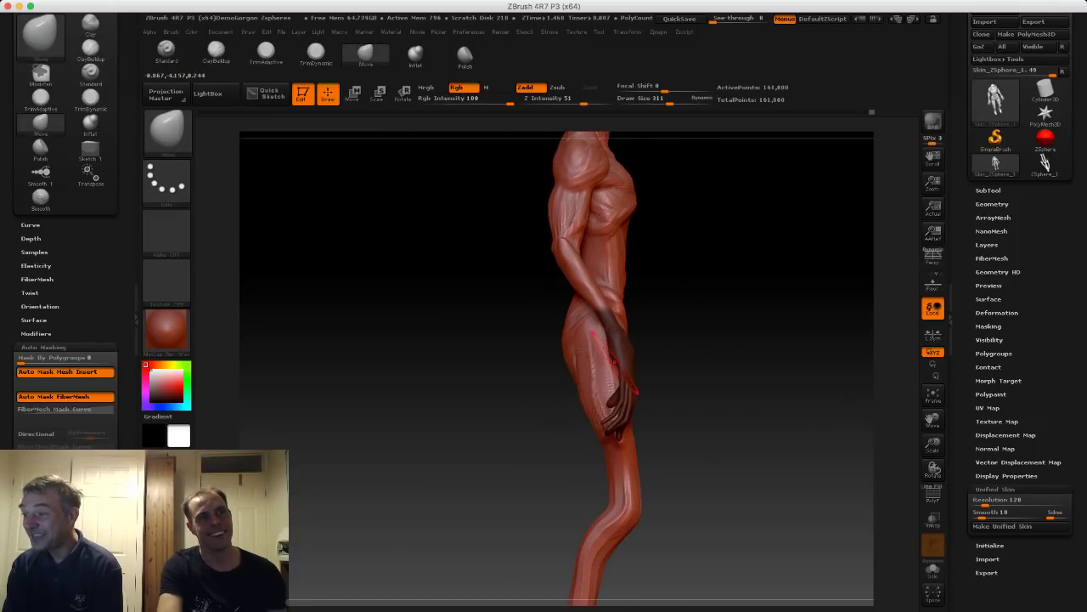
Reshape the thighs with the Move brush at draw size 362 and smooth them down to the knees.
mouse_move(674, 346)
mouse_down()
mouse_move(594, 365)
mouse_move(609, 371)
mouse_move(520, 370)
mouse_up()
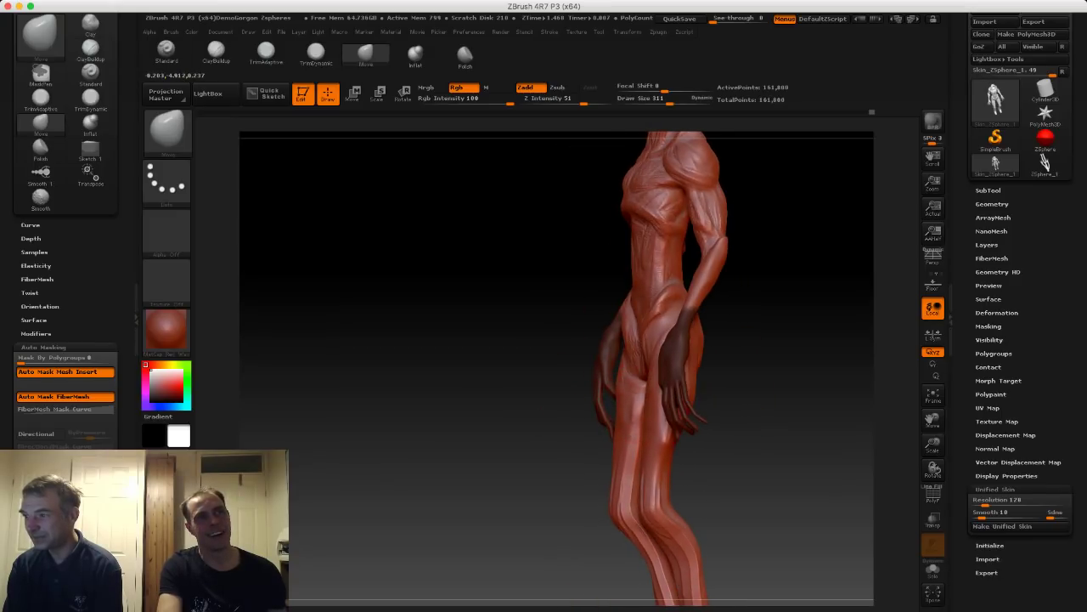
key(s)
drag(617, 403, 622, 402)
drag(653, 408, 637, 412)
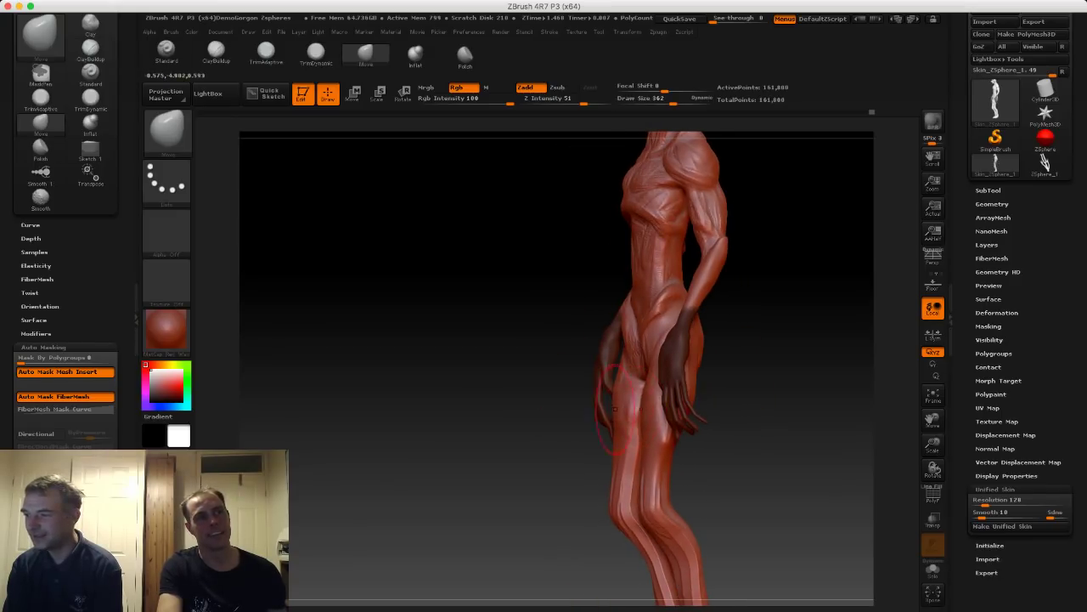
drag(567, 319, 520, 314)
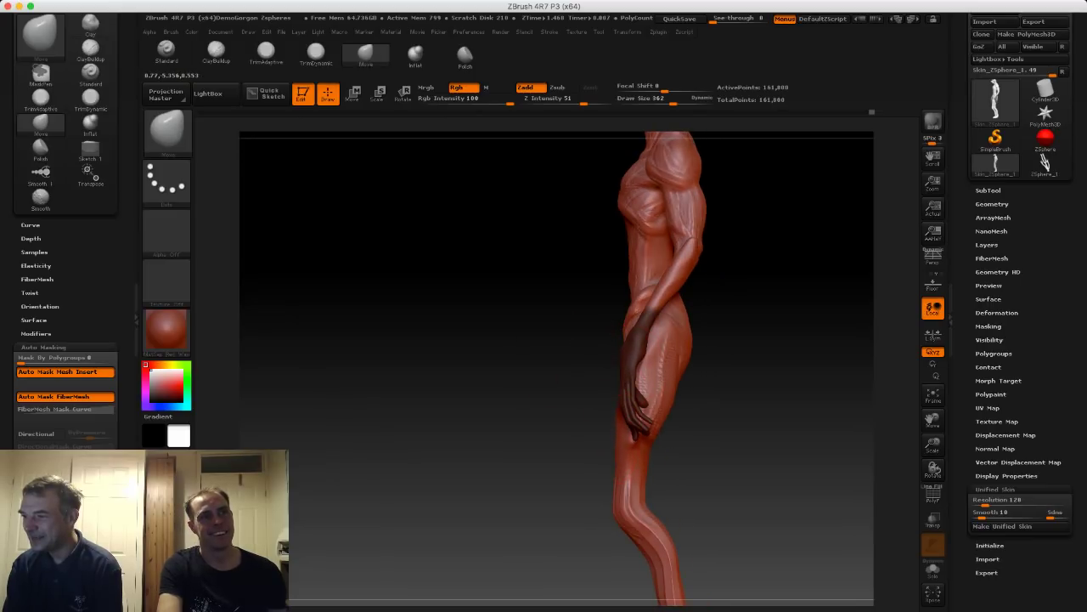
drag(554, 412, 588, 403)
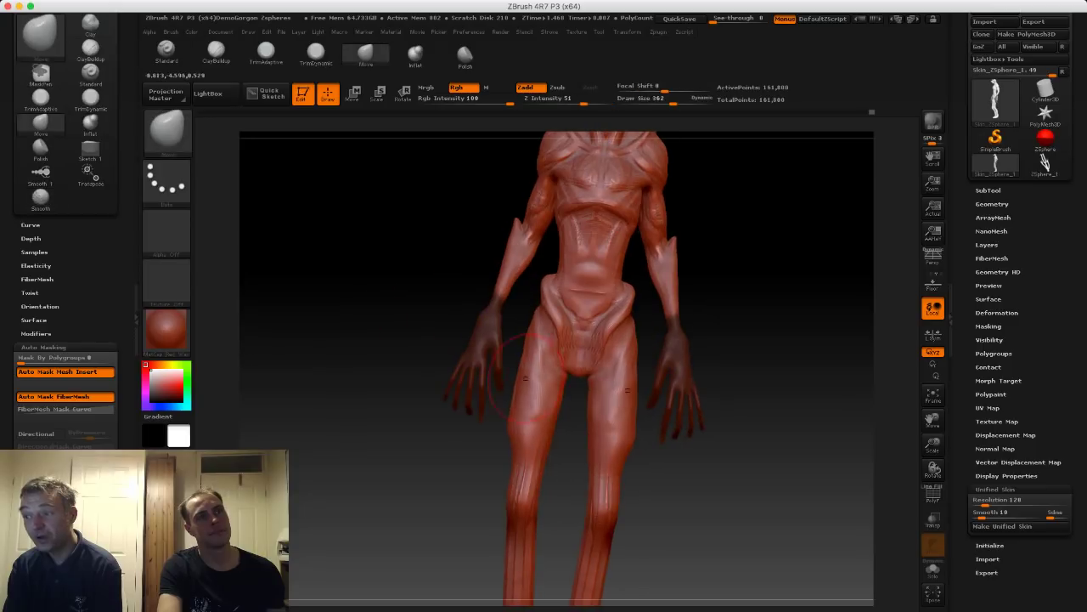
drag(520, 462, 515, 462)
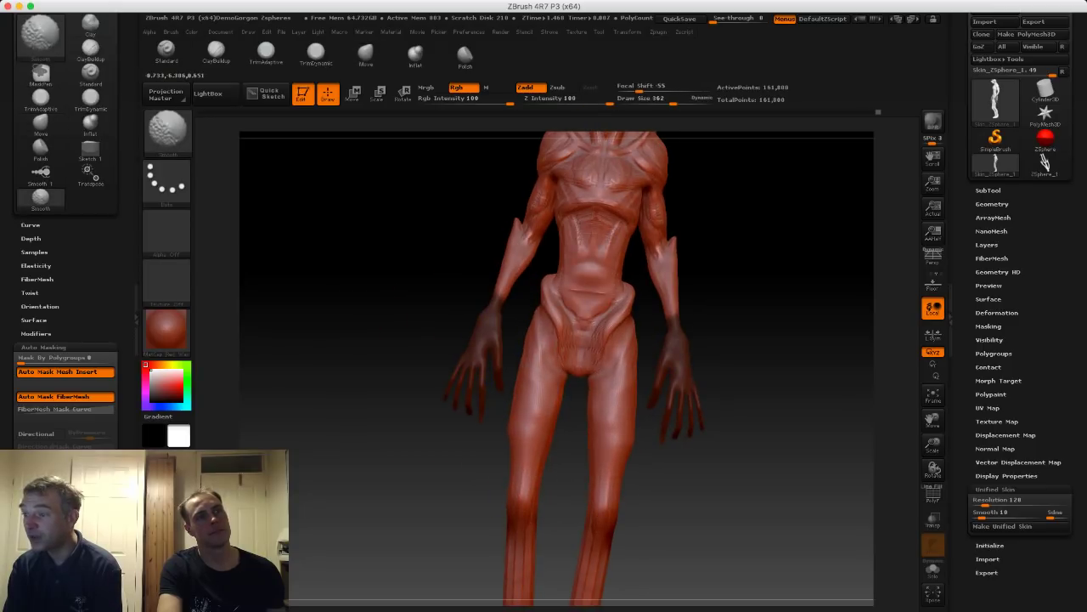
Refine the outer thigh contours with the Move brush at draw size 325 and smooth the upper thighs.
shift+drag(397, 324, 387, 298)
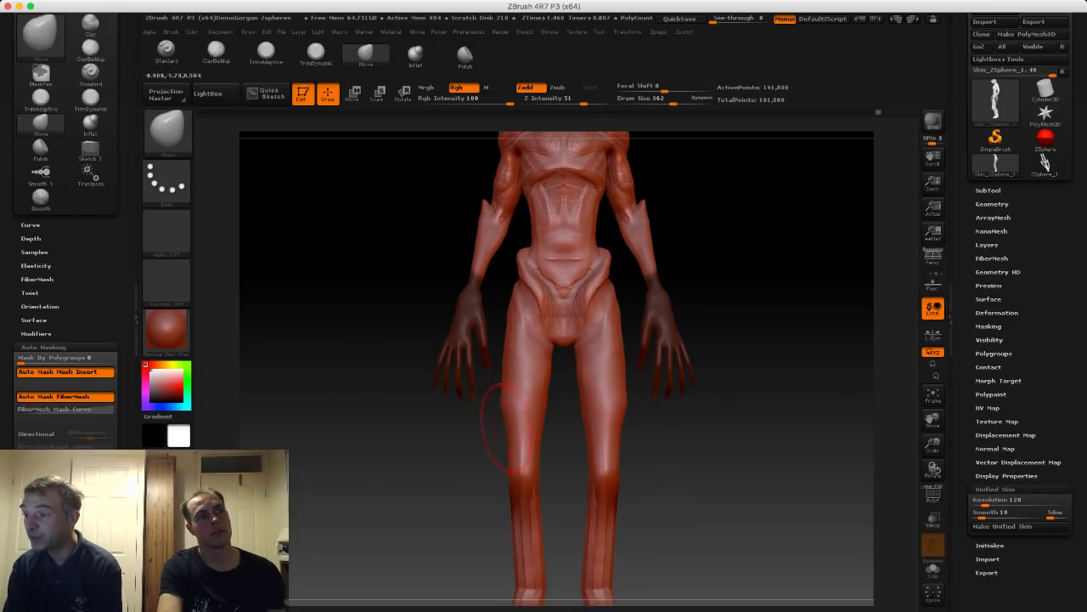
key(s)
drag(507, 424, 506, 434)
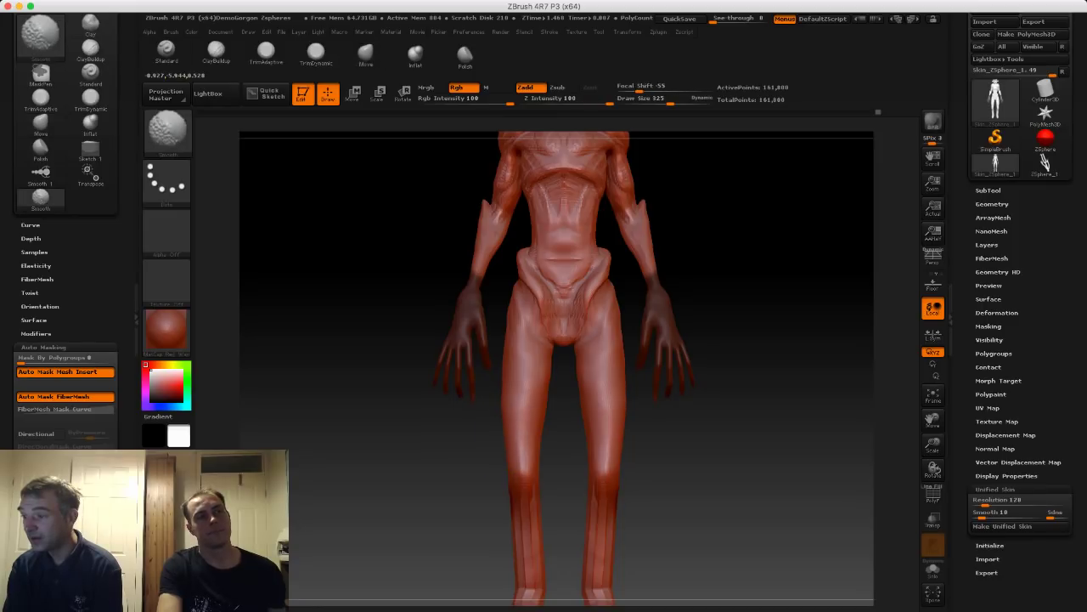
shift+drag(505, 365, 515, 315)
mouse_move(393, 290)
alt+mouse_down()
mouse_move(367, 260)
mouse_move(382, 298)
alt+mouse_up()
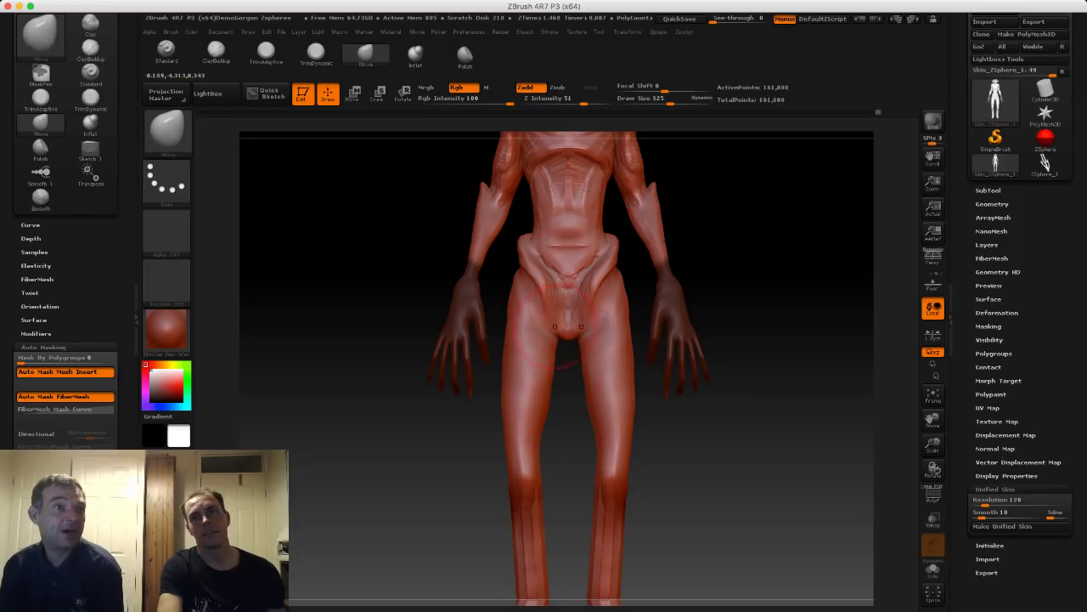
Build up long muscle strands down the front of the thighs to the knees with ClayBuildup at draw size 155.
click(215, 53)
key(s)
mouse_move(564, 312)
mouse_down()
mouse_move(550, 313)
mouse_move(564, 328)
mouse_move(564, 294)
mouse_up()
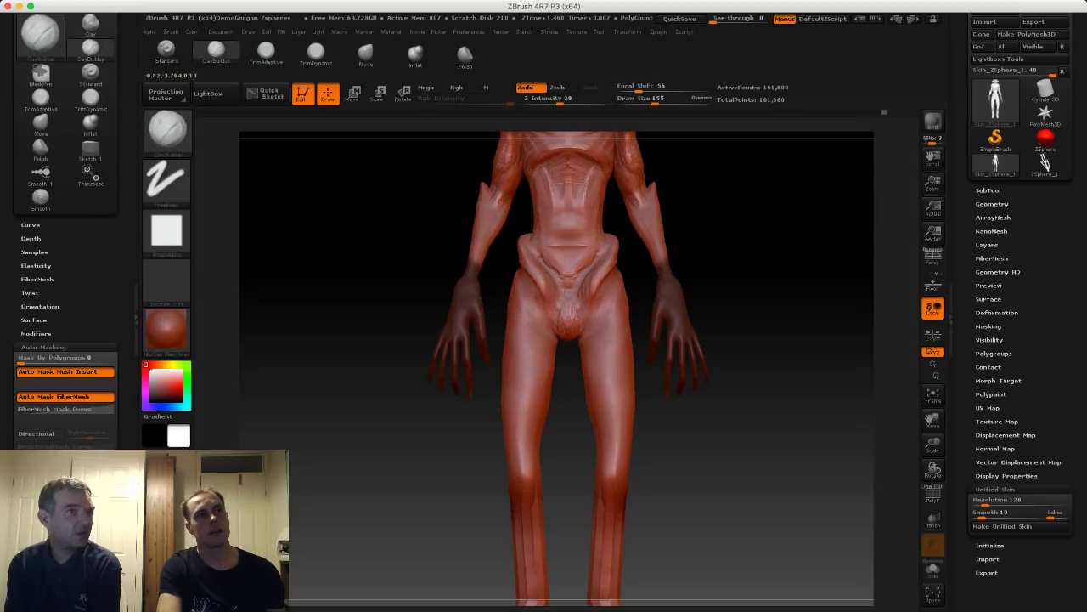
drag(519, 284, 522, 356)
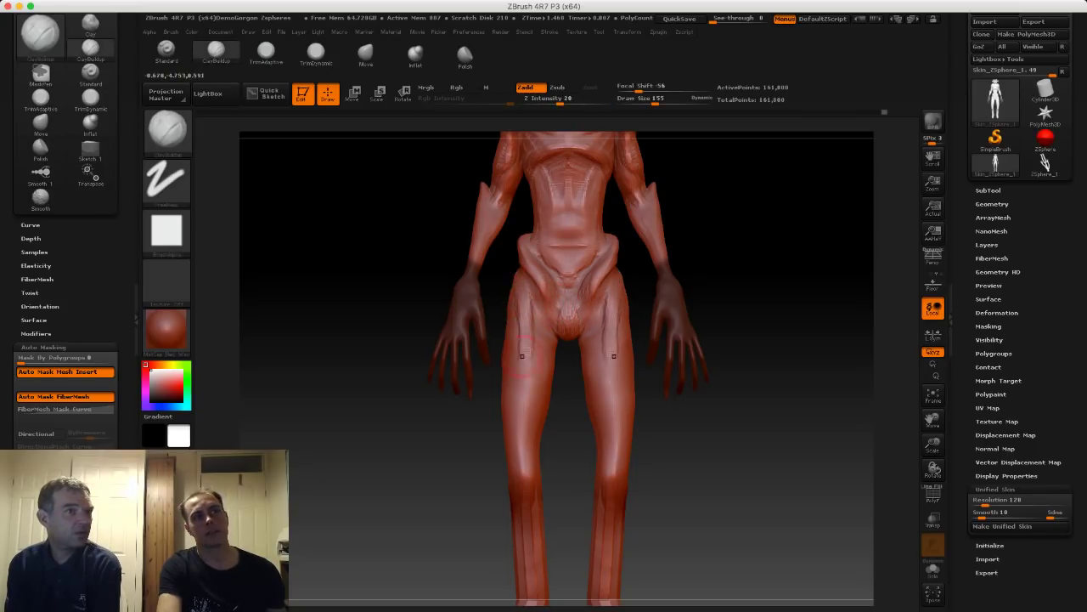
drag(523, 318, 527, 416)
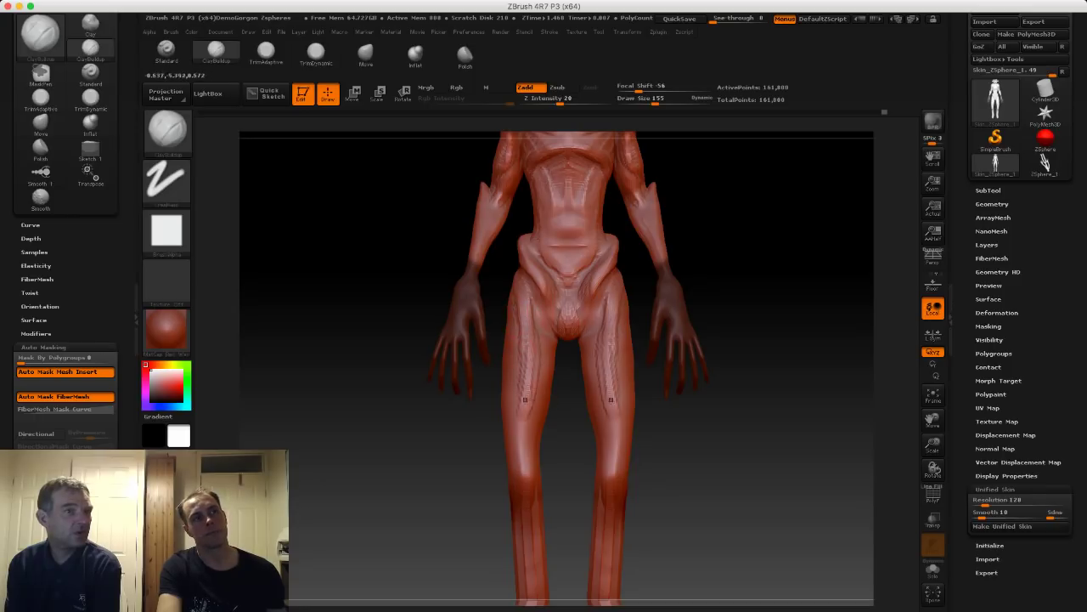
drag(520, 342, 520, 411)
drag(524, 321, 526, 407)
drag(525, 371, 527, 398)
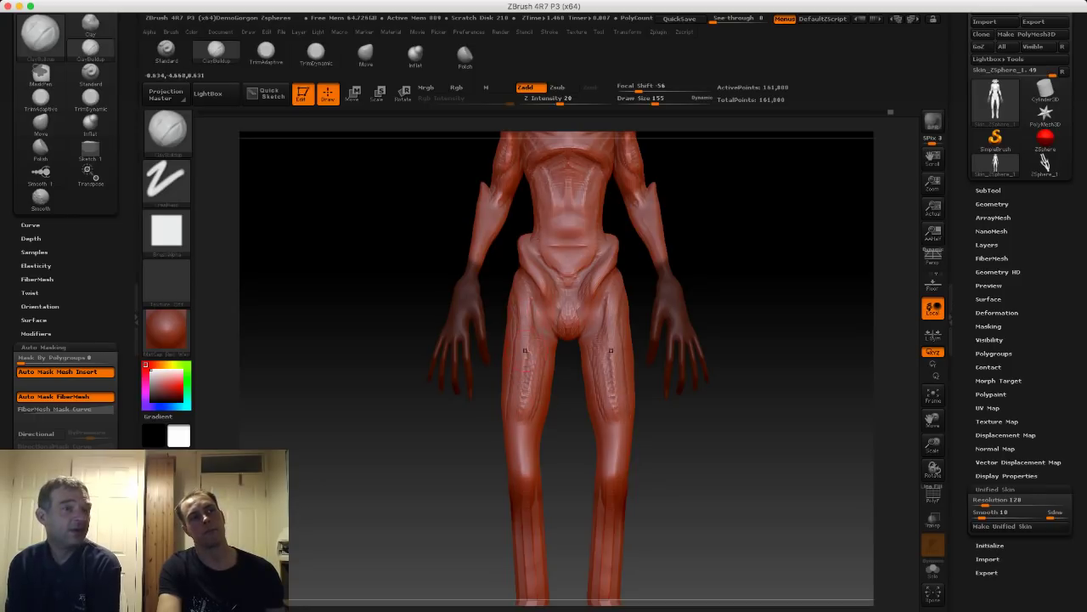
drag(525, 350, 521, 401)
drag(520, 350, 520, 411)
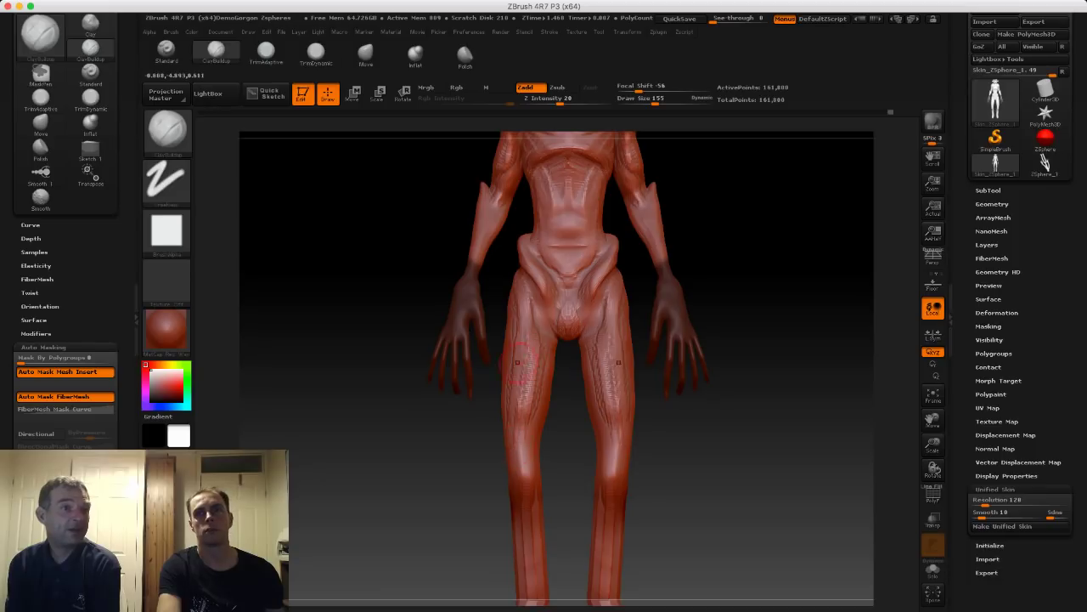
drag(525, 344, 523, 404)
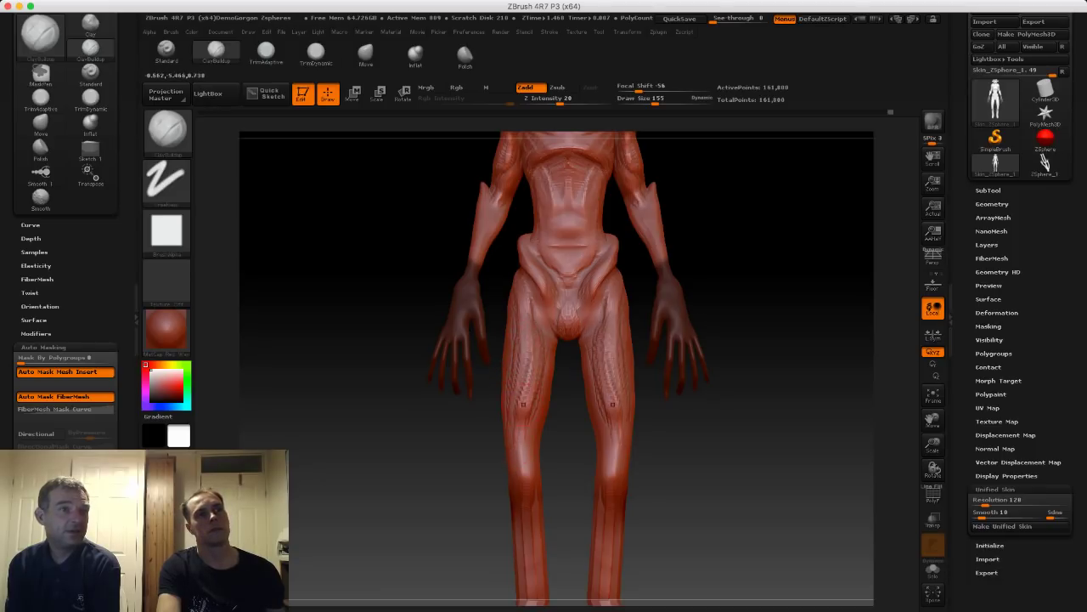
drag(525, 353, 521, 469)
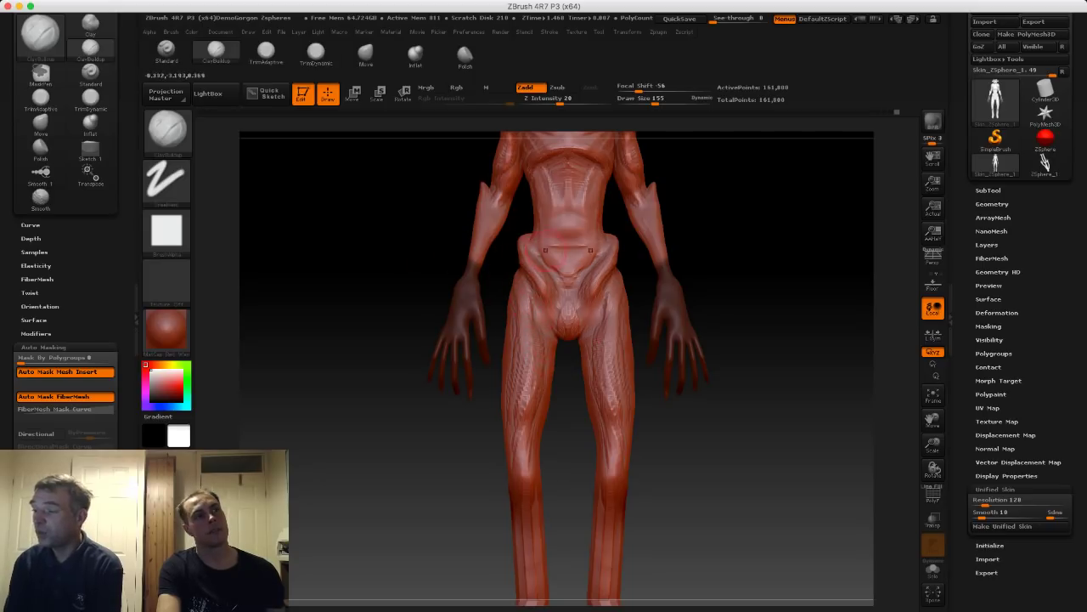
Build up the abdominal muscles from the ribcage to the lower belly and shape the navel with ClayBuildup.
mouse_move(547, 243)
mouse_down()
mouse_move(564, 265)
mouse_move(564, 225)
mouse_up()
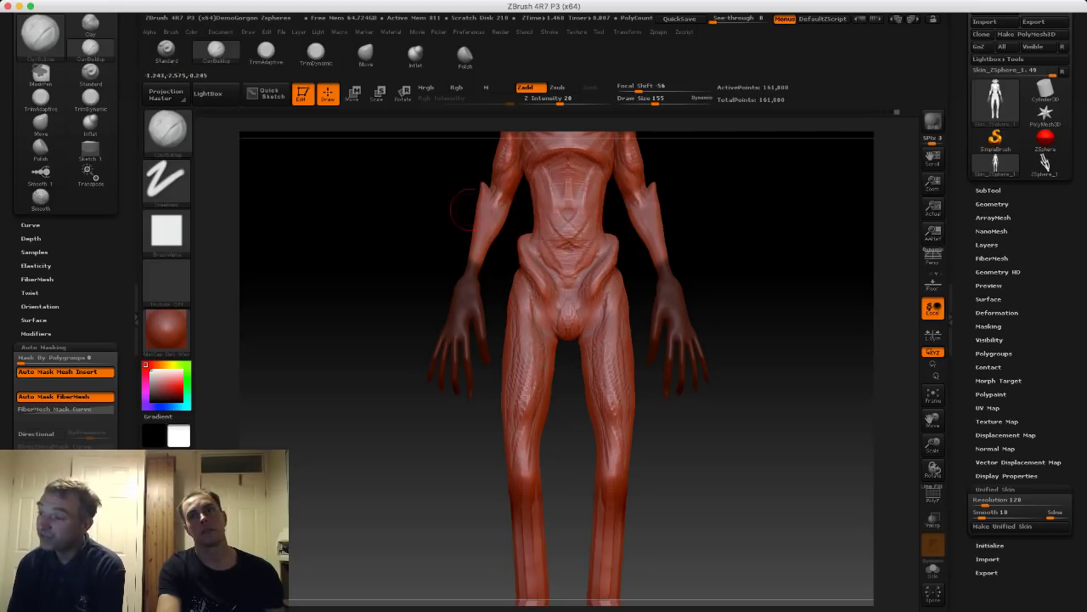
alt+drag(406, 209, 411, 257)
mouse_move(561, 220)
mouse_down()
mouse_move(558, 254)
mouse_move(564, 224)
mouse_up()
drag(564, 264, 559, 218)
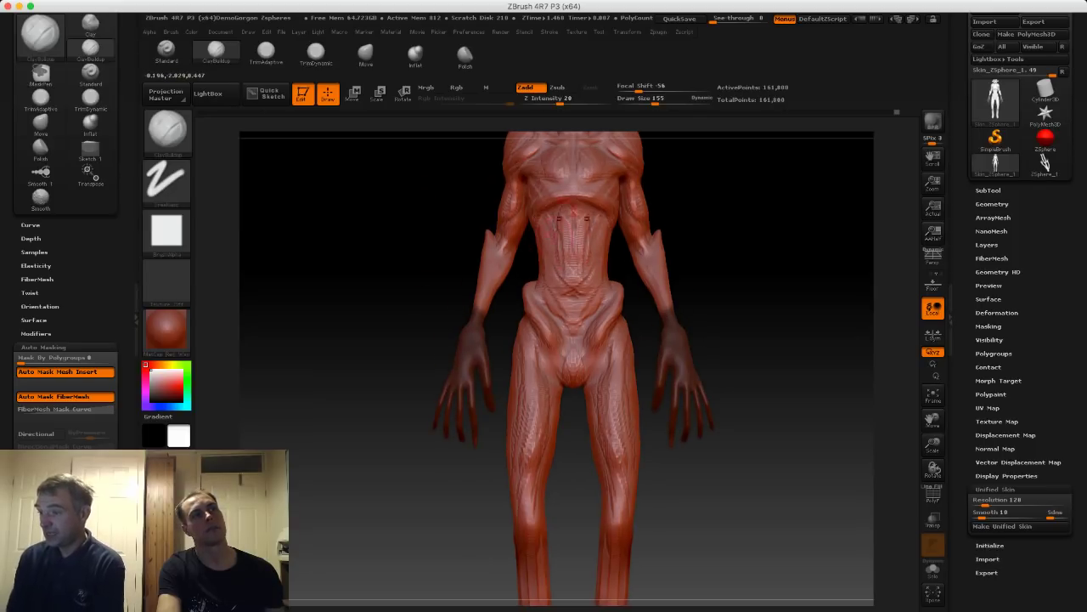
drag(546, 270, 554, 224)
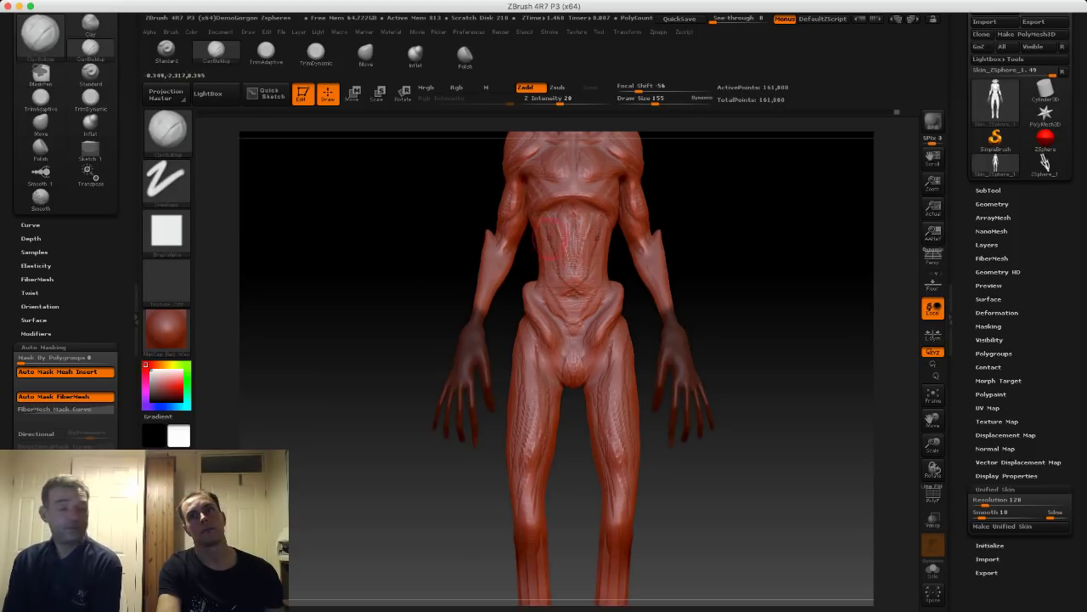
drag(573, 283, 566, 303)
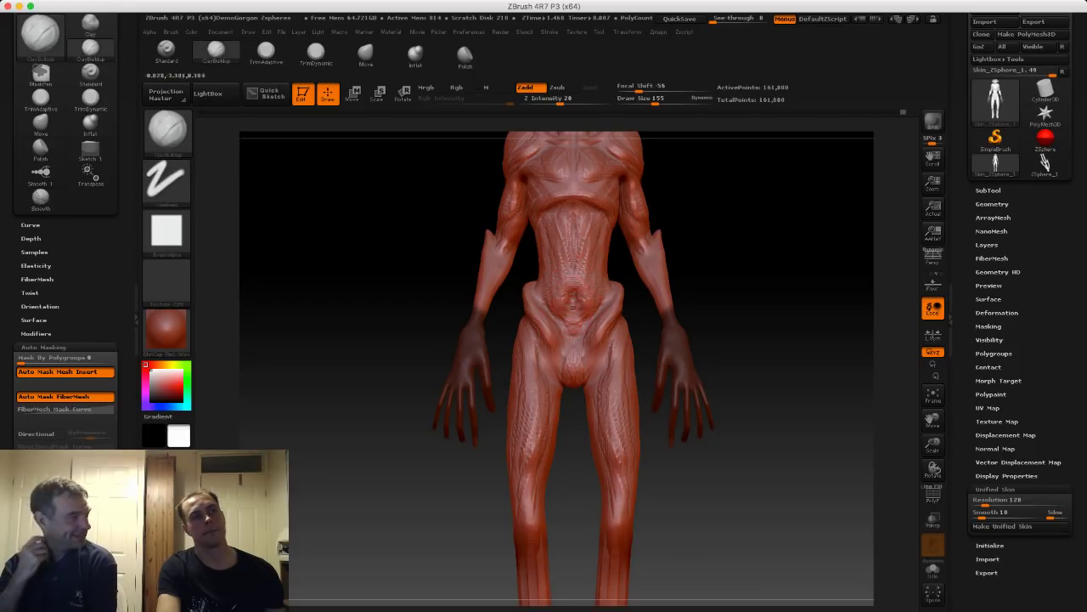
drag(573, 309, 573, 318)
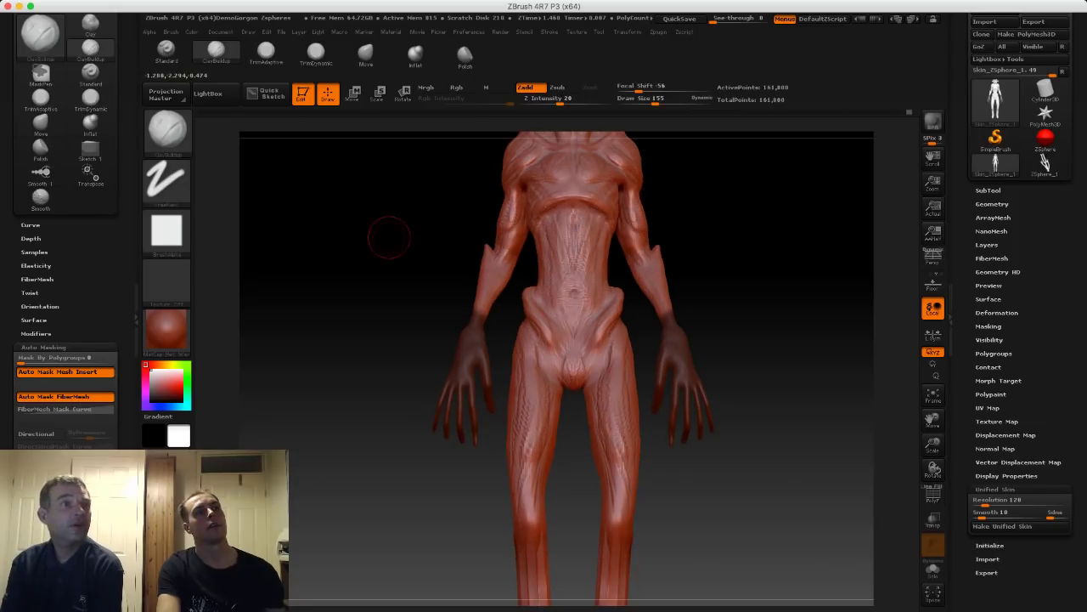
Build up the knees and upper part of the lower legs with ClayBuildup at draw size 208.
drag(388, 235, 543, 242)
key(f)
mouse_move(403, 261)
mouse_down()
mouse_move(331, 261)
mouse_move(418, 335)
mouse_up()
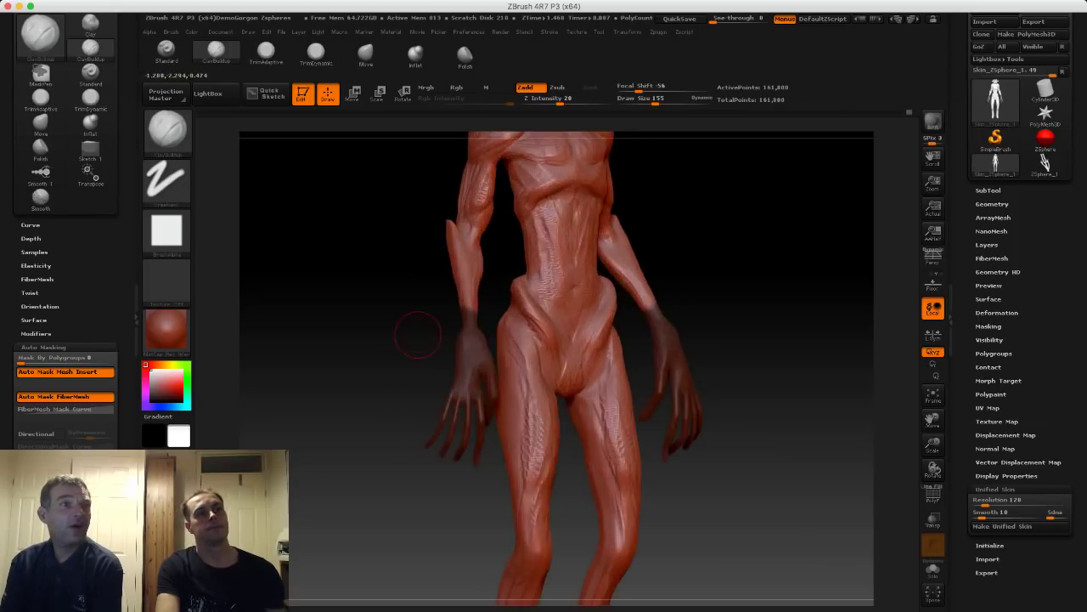
alt+drag(399, 399, 411, 251)
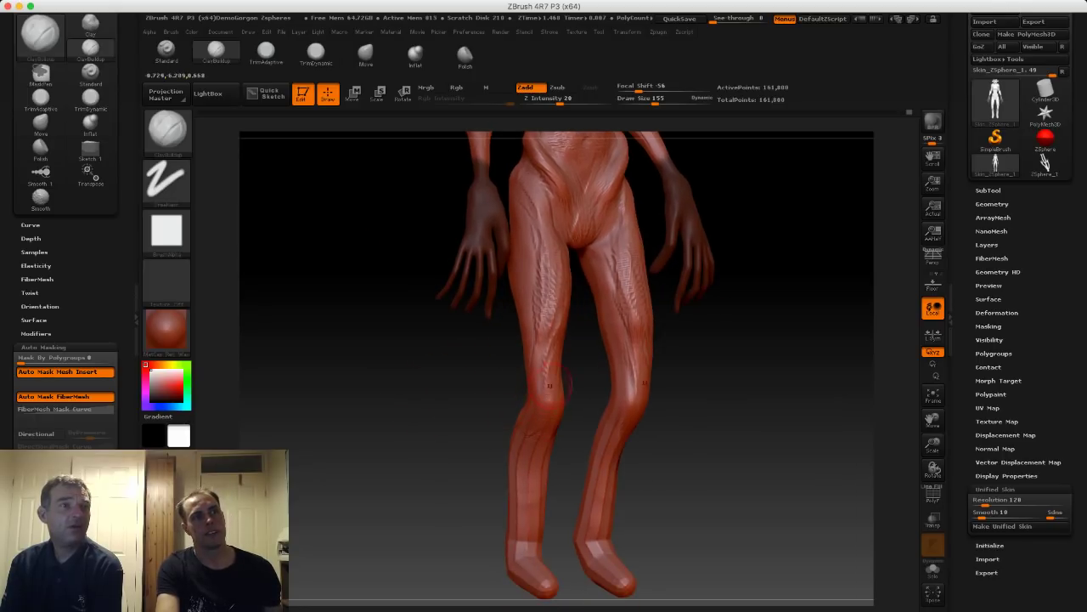
mouse_move(408, 399)
mouse_down()
mouse_move(344, 395)
mouse_move(373, 306)
mouse_move(388, 405)
mouse_up()
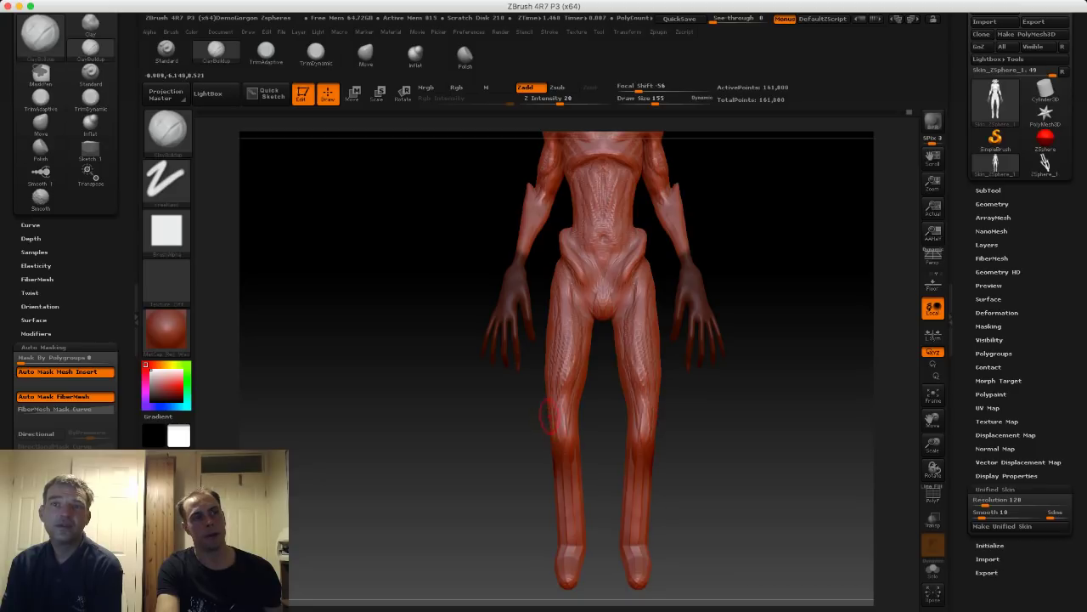
drag(399, 403, 433, 403)
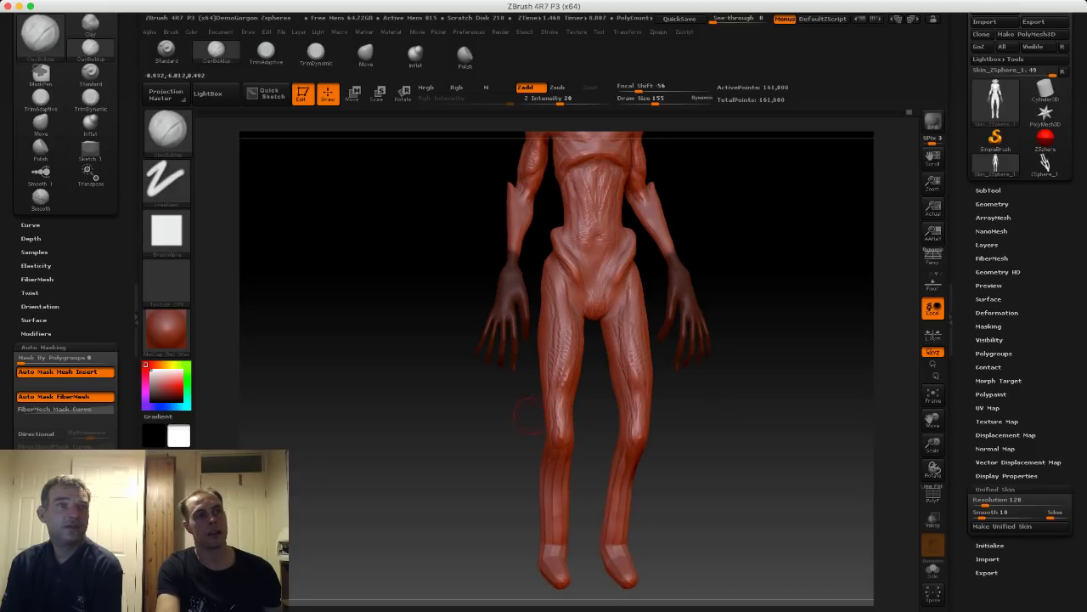
key(s)
drag(545, 409, 551, 408)
drag(424, 406, 476, 408)
mouse_move(550, 410)
mouse_down()
mouse_move(520, 400)
mouse_move(545, 400)
mouse_move(485, 412)
mouse_up()
mouse_move(557, 417)
mouse_down()
mouse_move(508, 401)
mouse_move(462, 426)
mouse_up()
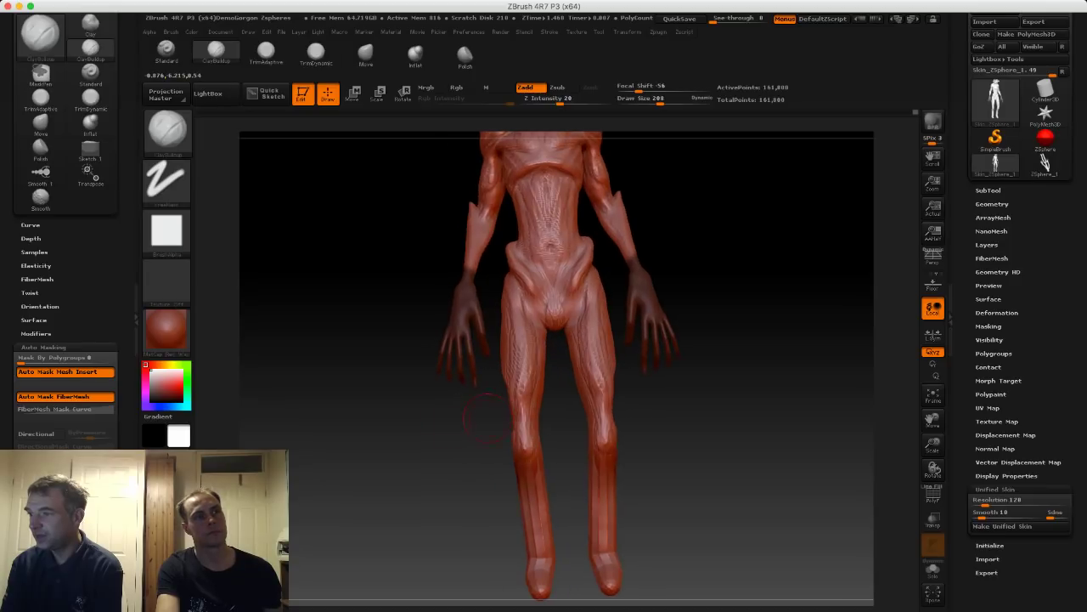
mouse_move(519, 394)
mouse_down()
mouse_move(528, 416)
mouse_move(467, 421)
mouse_move(473, 336)
mouse_move(443, 369)
mouse_move(545, 411)
mouse_move(469, 415)
mouse_up()
mouse_move(556, 416)
mouse_down()
mouse_move(566, 464)
mouse_move(462, 458)
mouse_move(576, 456)
mouse_move(566, 443)
mouse_move(588, 473)
mouse_up()
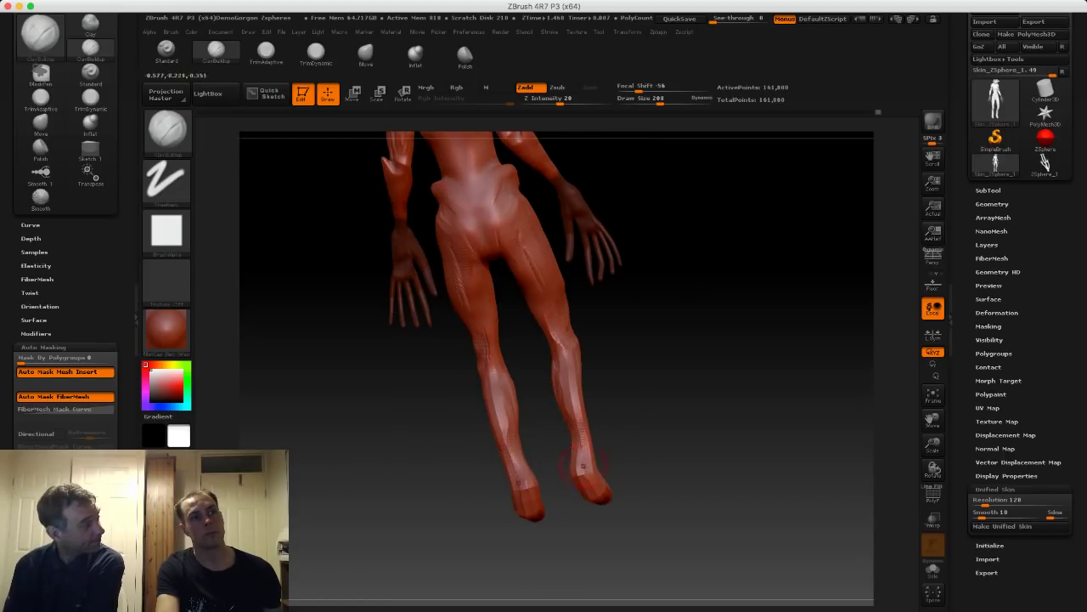
Add calf muscle volume to the backs and sides of the lower legs with ClayBuildup.
mouse_move(633, 430)
mouse_down()
mouse_move(562, 391)
mouse_move(501, 396)
mouse_up()
drag(605, 409, 552, 380)
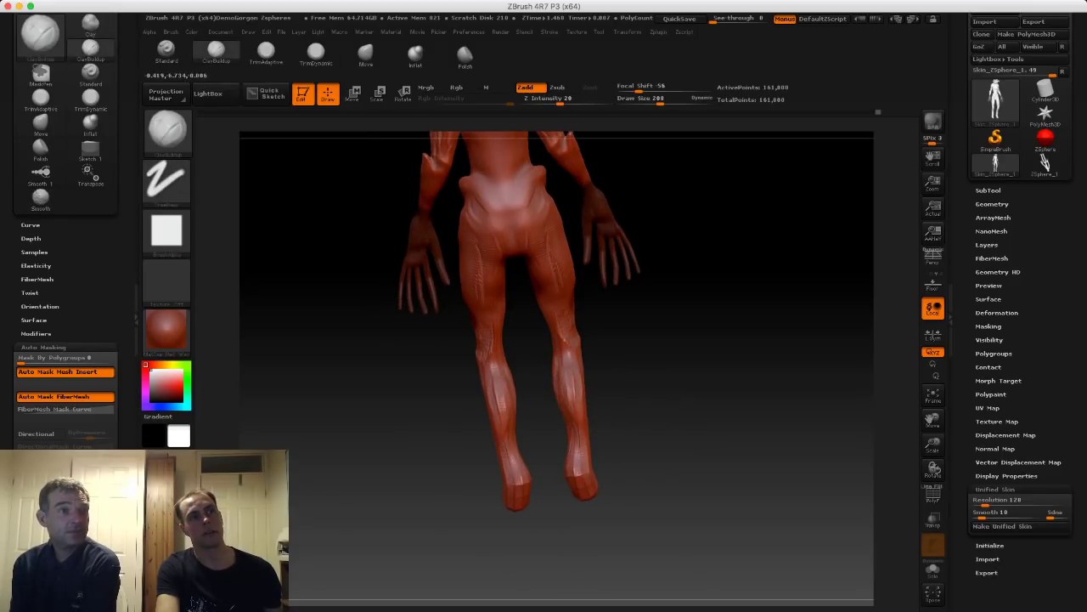
drag(646, 399, 501, 416)
mouse_move(474, 380)
mouse_down()
mouse_move(548, 399)
mouse_move(520, 408)
mouse_move(548, 399)
mouse_up()
alt+drag(519, 347, 508, 408)
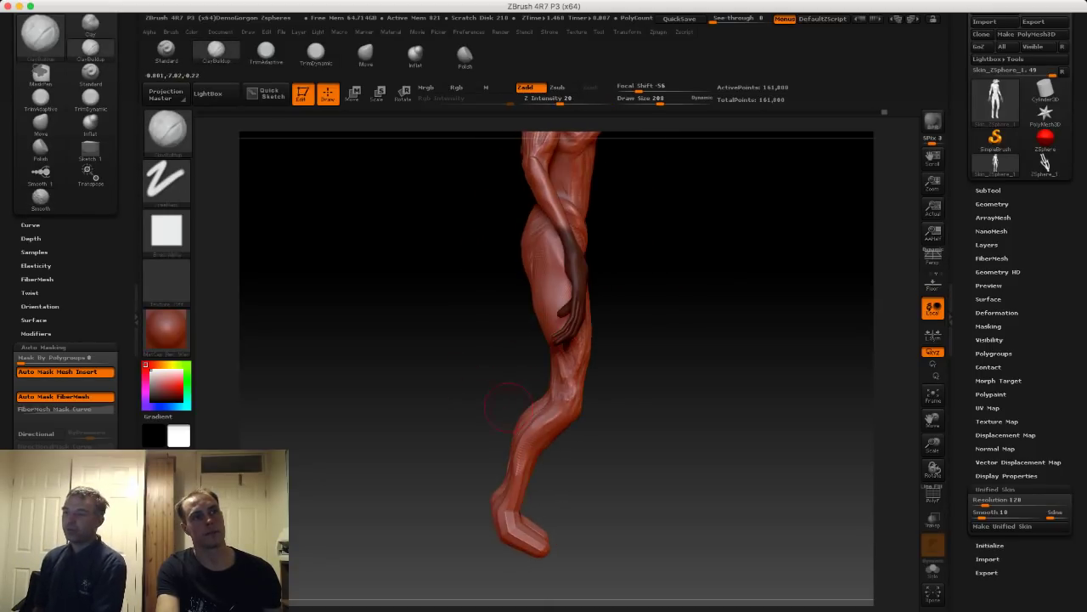
mouse_move(444, 445)
alt+mouse_down()
mouse_move(479, 374)
mouse_move(433, 384)
alt+mouse_up()
drag(516, 414, 545, 432)
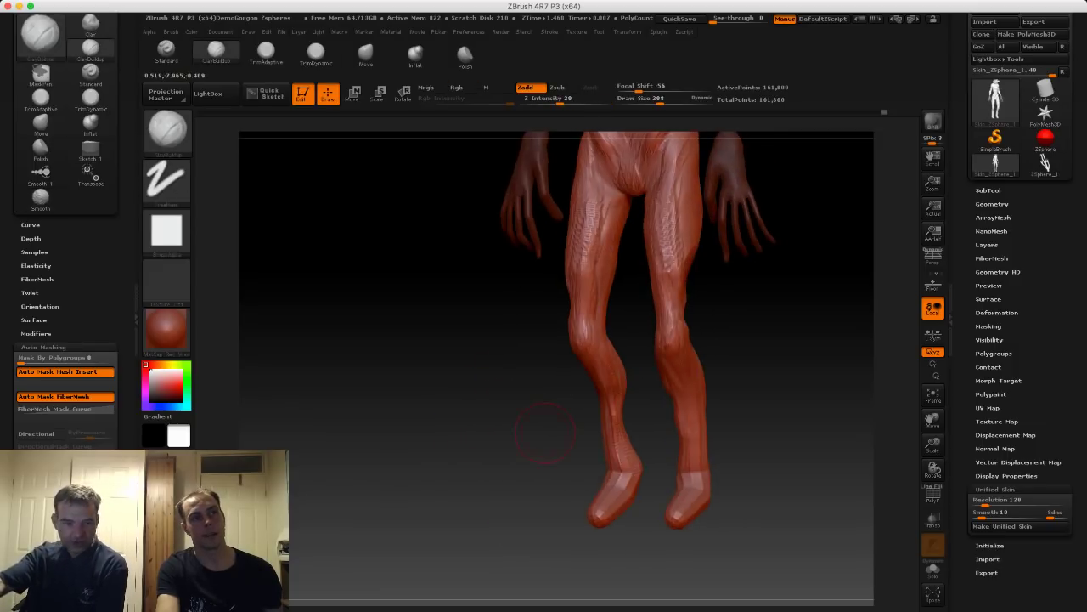
Build up the shins, ankles and tops of the feet with ClayBuildup, working around both legs.
drag(615, 435, 623, 471)
mouse_move(510, 435)
mouse_down()
mouse_move(598, 425)
mouse_move(613, 459)
mouse_move(564, 437)
mouse_up()
drag(614, 407, 611, 444)
mouse_move(516, 436)
mouse_down()
mouse_move(557, 440)
mouse_move(593, 475)
mouse_up()
mouse_move(696, 442)
mouse_down()
mouse_move(620, 439)
mouse_move(712, 374)
mouse_up()
alt+drag(585, 333, 587, 401)
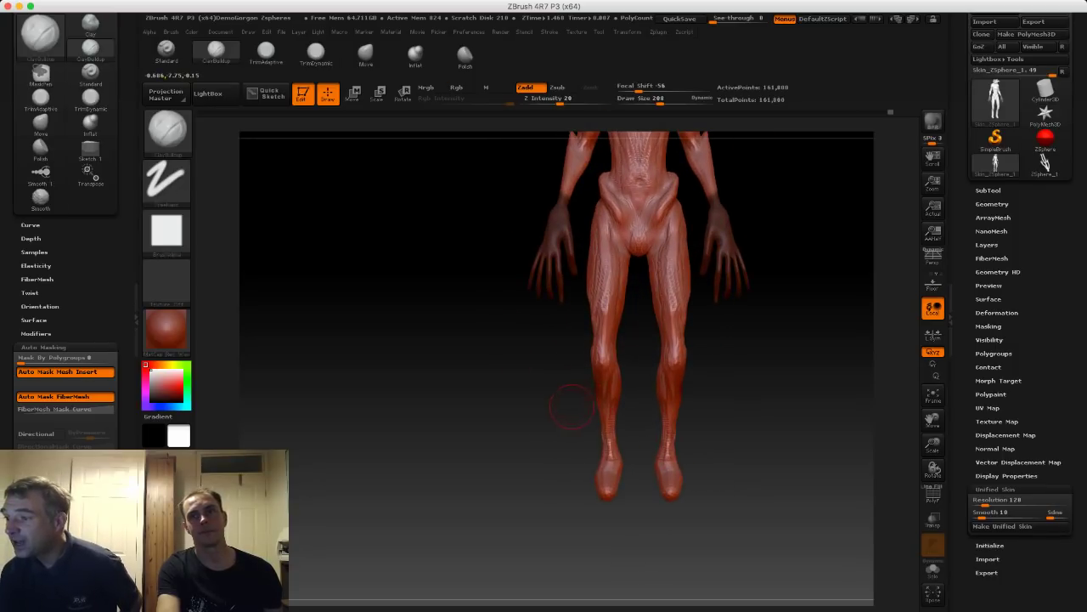
drag(557, 344, 535, 342)
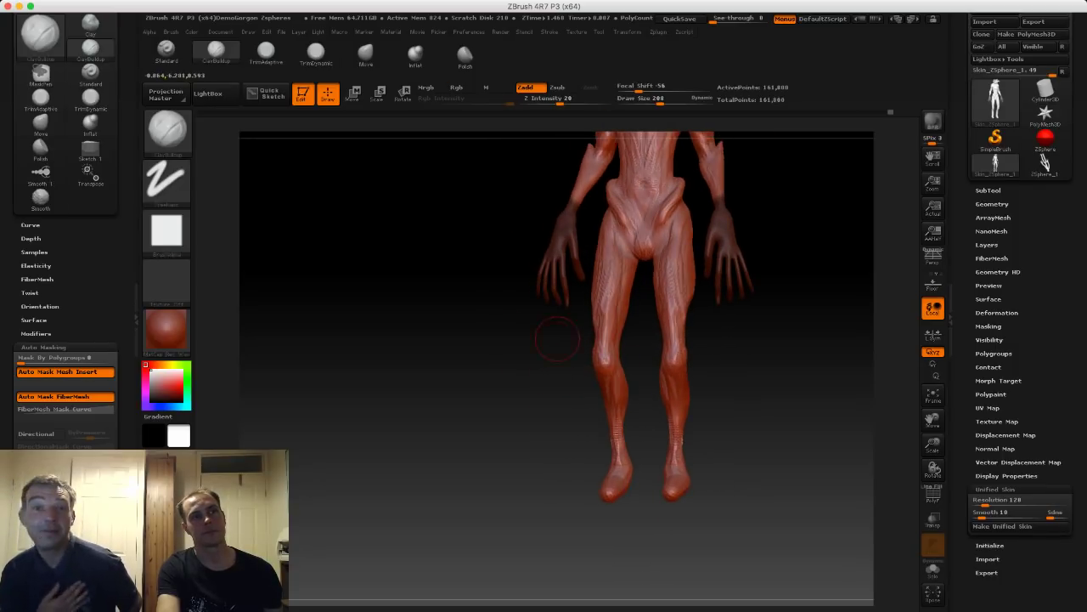
drag(592, 421, 637, 422)
key(shift)
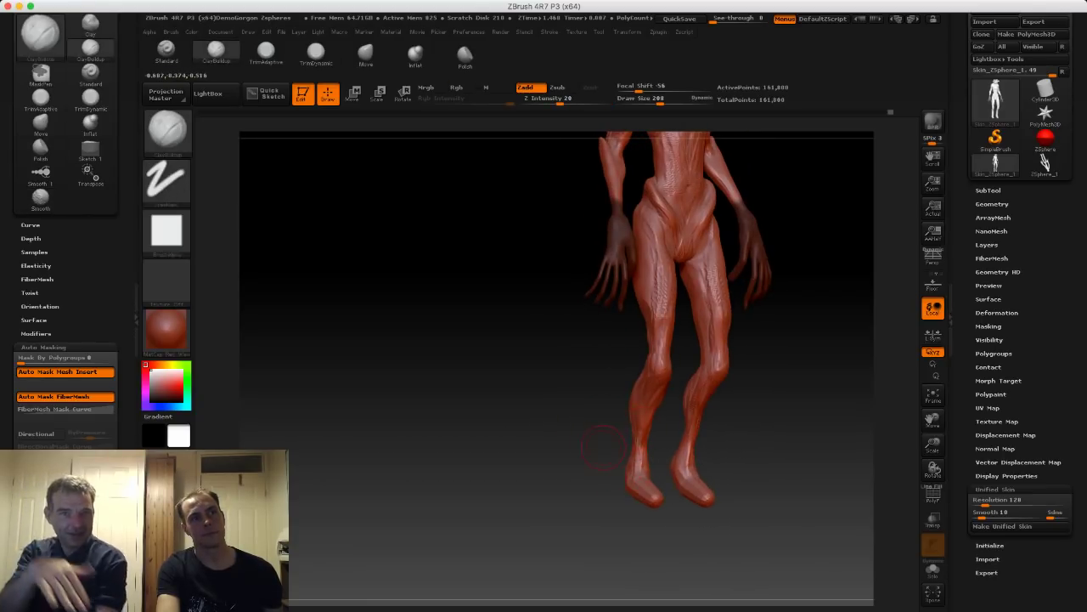
shift+drag(615, 459, 580, 452)
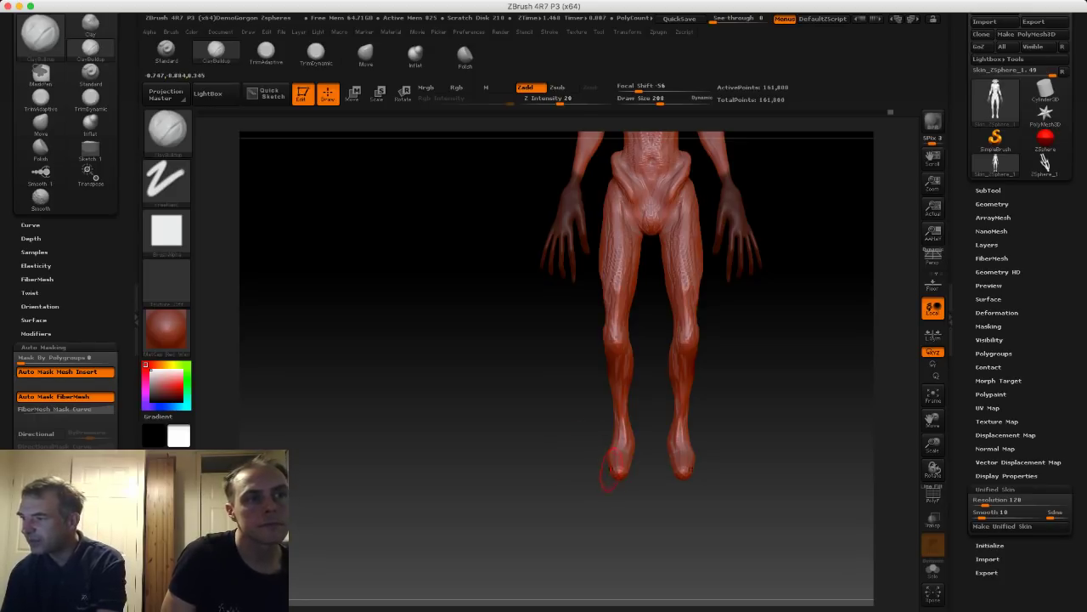
Pull the front of the feet apart into splayed toes with the Move brush, working from below and the side.
drag(529, 410, 344, 250)
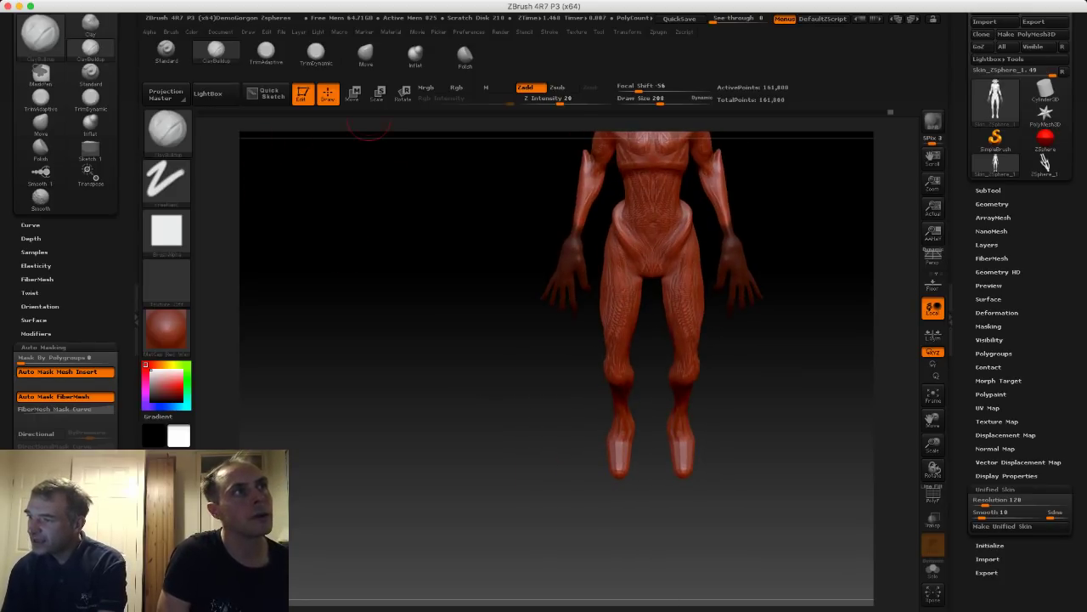
click(365, 55)
key(s)
mouse_move(619, 461)
mouse_down()
mouse_move(633, 469)
mouse_move(625, 457)
mouse_up()
mouse_move(548, 463)
mouse_down()
mouse_move(555, 296)
mouse_move(539, 340)
mouse_up()
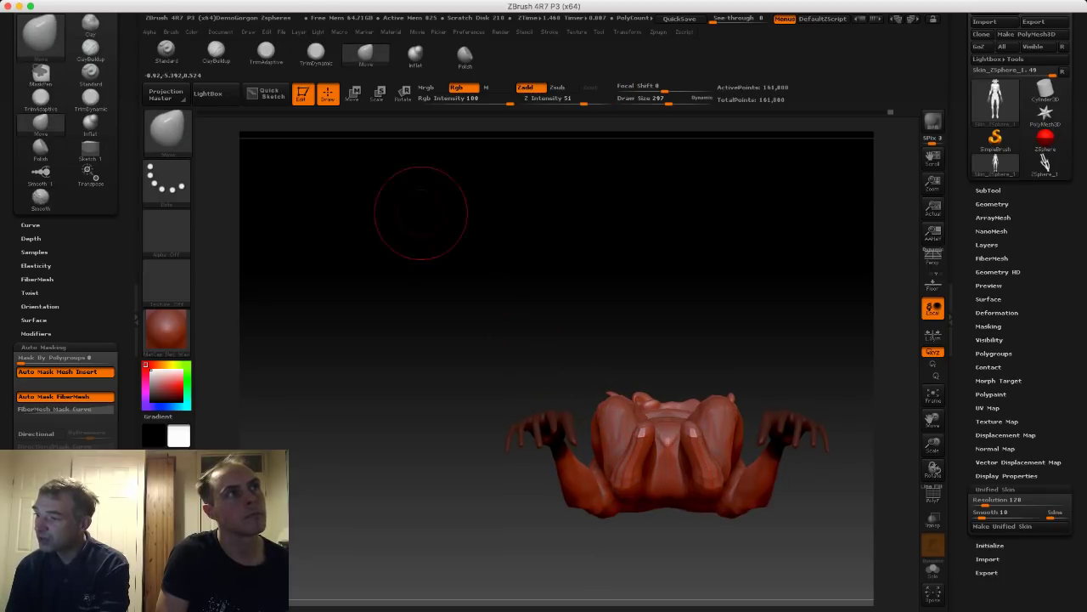
key(s)
drag(480, 316, 473, 319)
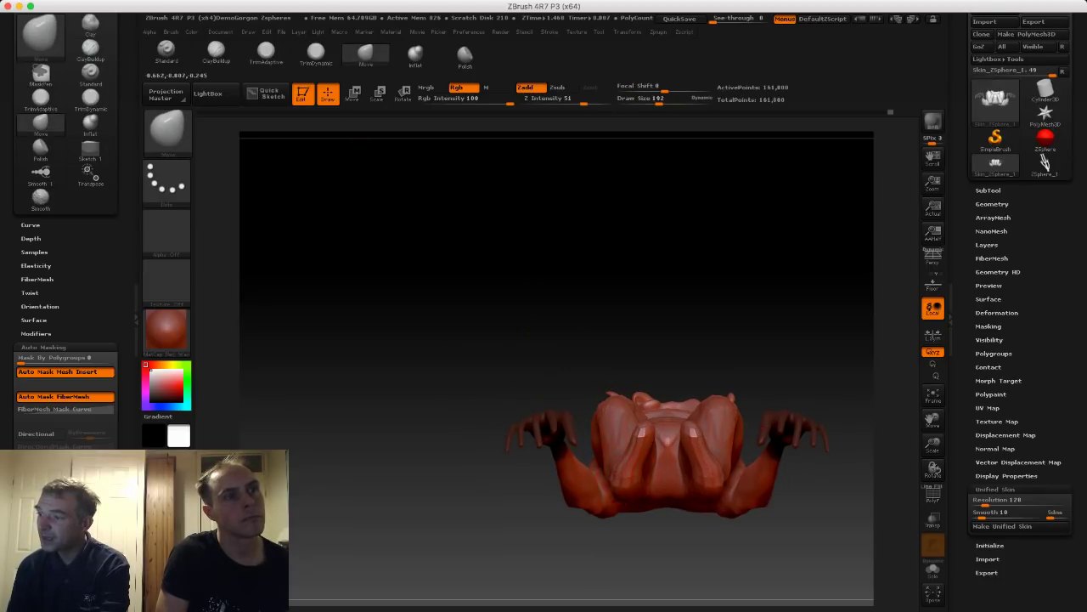
mouse_move(615, 474)
mouse_down()
mouse_move(598, 457)
mouse_move(617, 467)
mouse_move(608, 441)
mouse_up()
mouse_move(424, 272)
mouse_down()
mouse_move(476, 399)
mouse_move(424, 383)
mouse_up()
drag(602, 451, 595, 465)
mouse_move(510, 493)
mouse_down()
mouse_move(408, 489)
mouse_move(497, 451)
mouse_move(543, 447)
mouse_move(536, 463)
mouse_up()
Smooth the lower leg, knee, lower thigh and heel at draw size 264.
key(s)
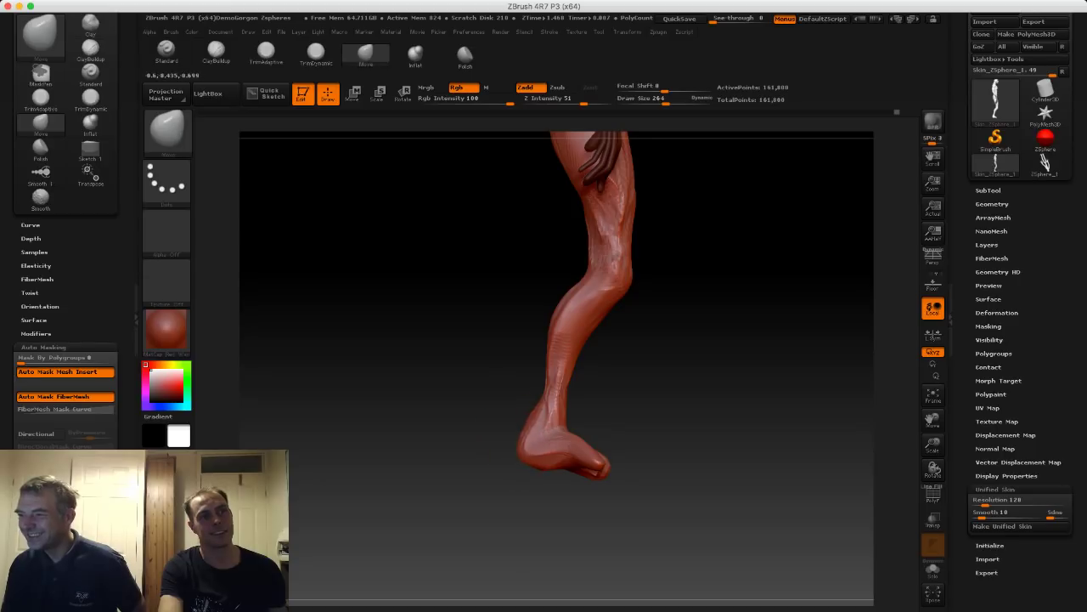
shift+drag(566, 335, 605, 214)
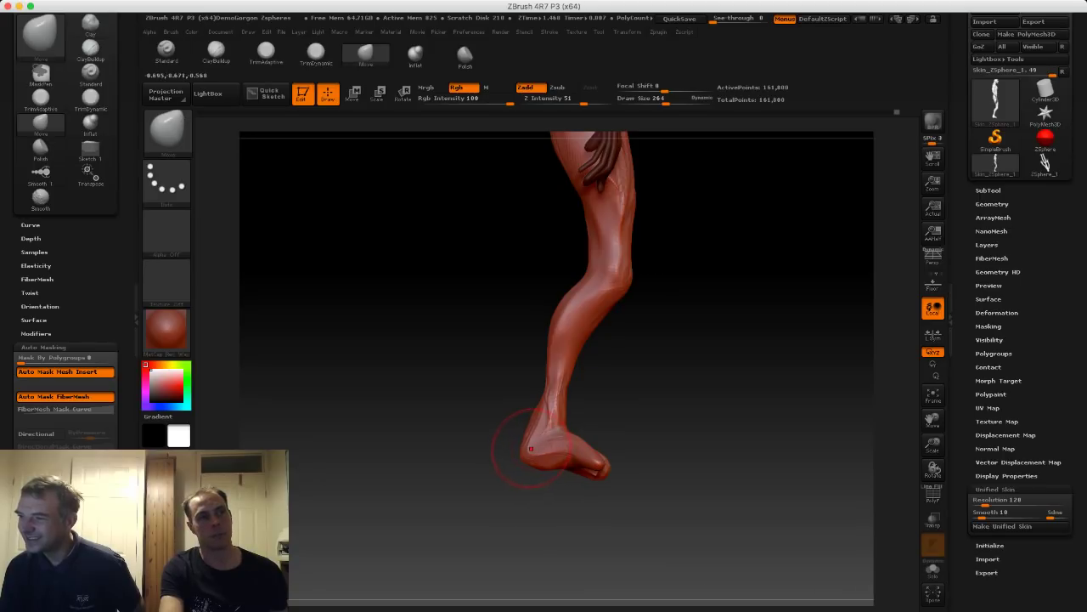
key(shift)
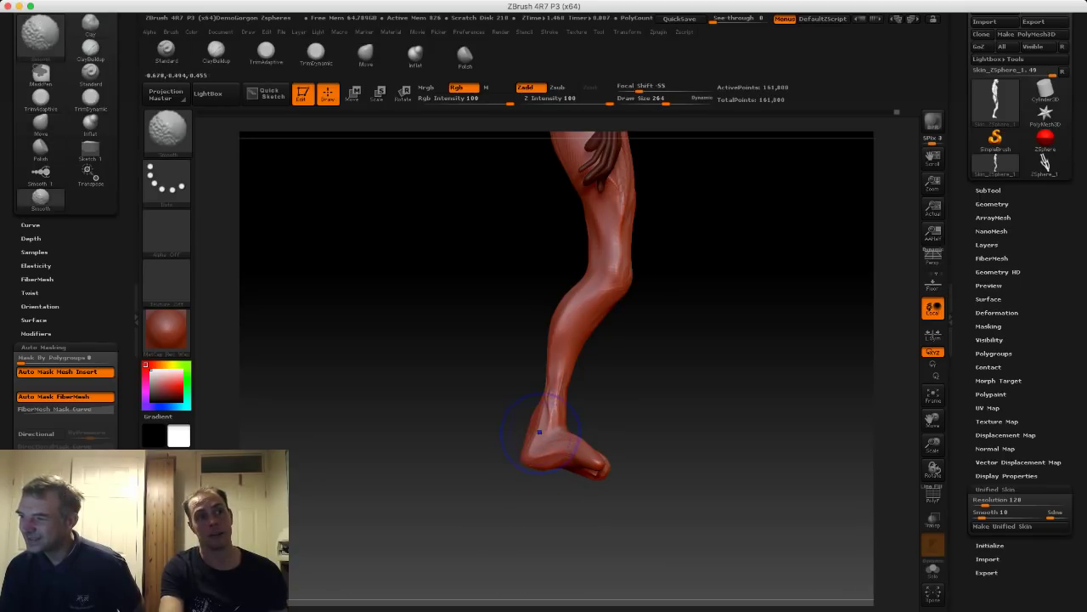
drag(502, 441, 382, 446)
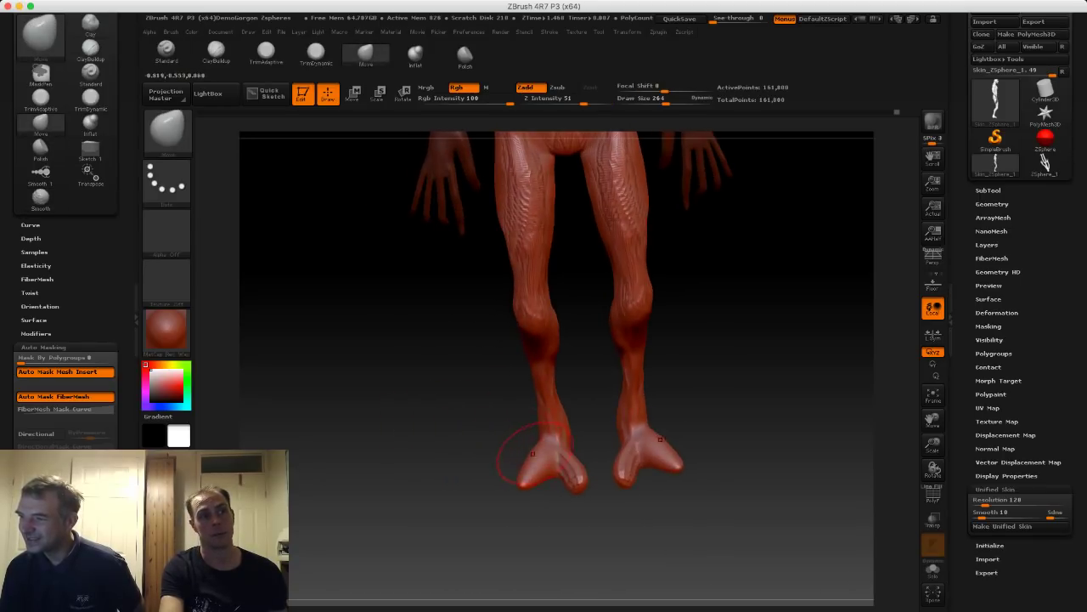
Adjust the front of the feet with the Move brush and remesh the figure with DynaMesh.
mouse_move(527, 455)
mouse_down()
mouse_move(514, 452)
mouse_move(510, 489)
mouse_move(541, 470)
mouse_move(488, 450)
mouse_move(556, 430)
mouse_up()
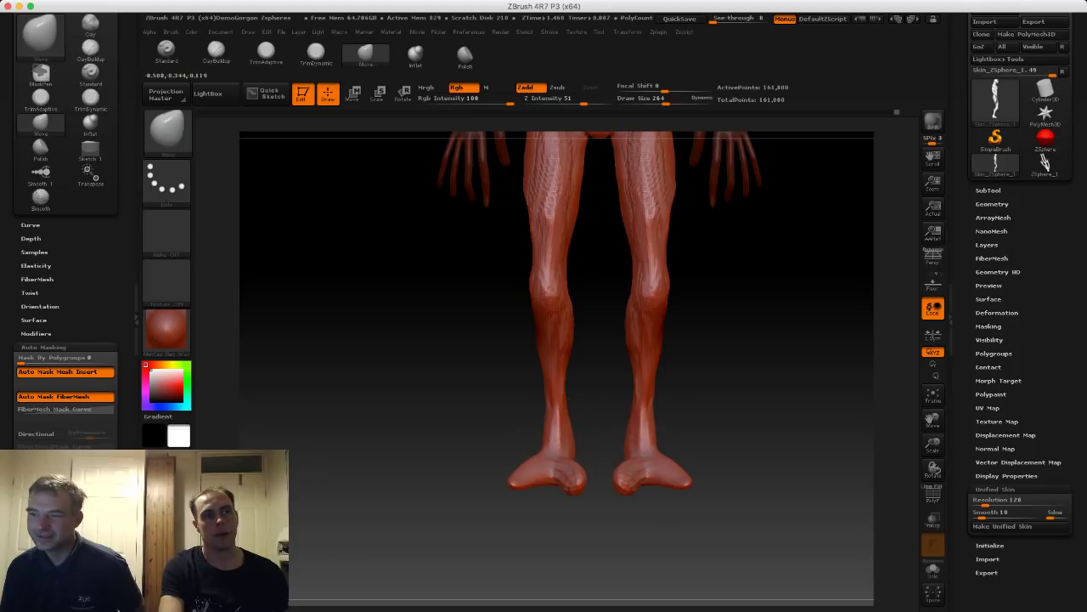
drag(459, 450, 535, 471)
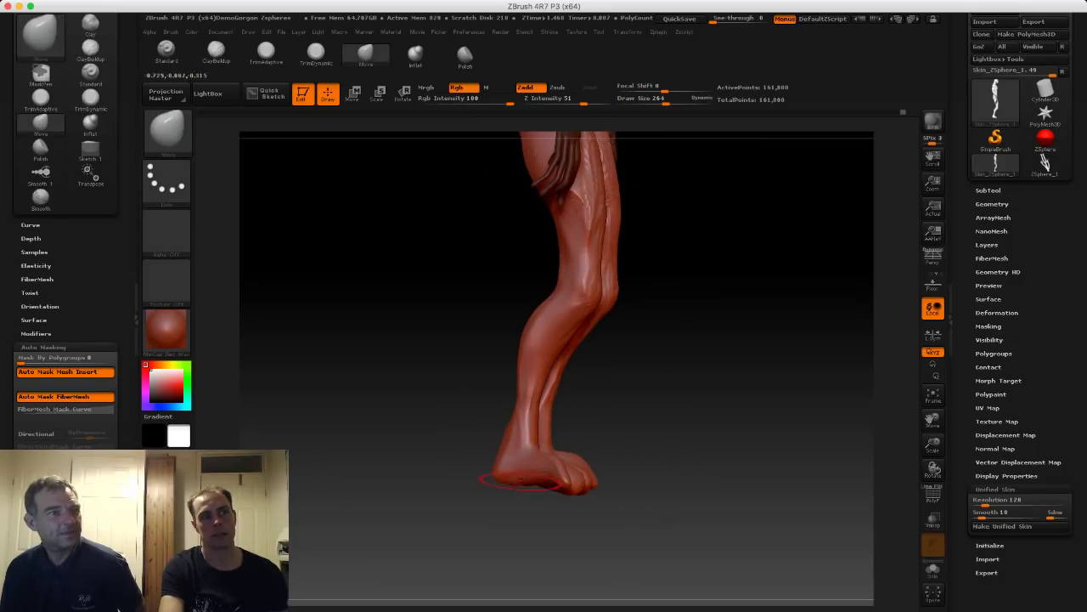
ctrl+drag(450, 415, 395, 408)
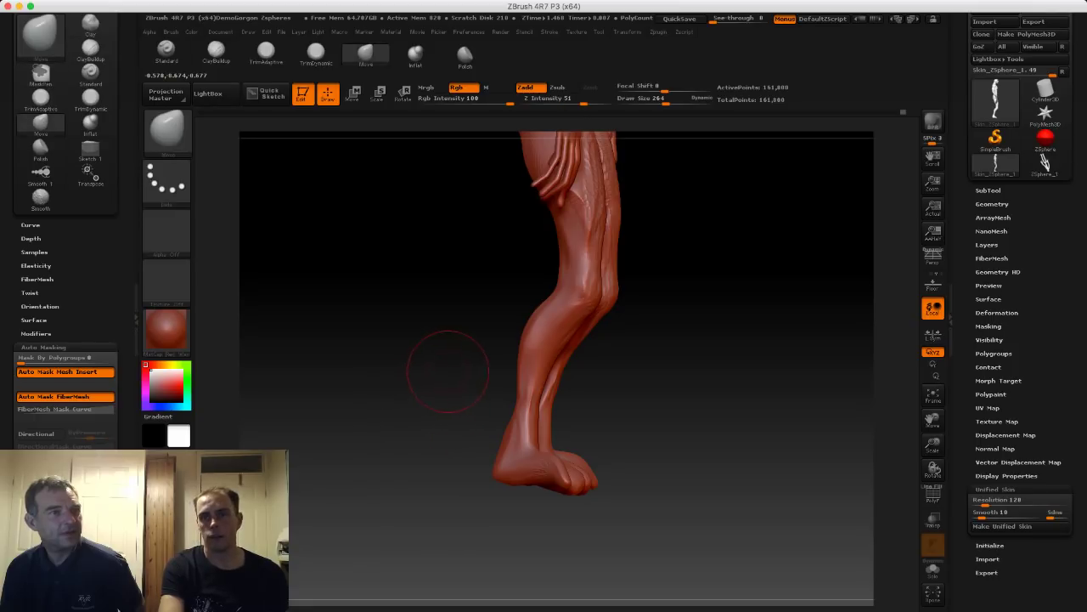
ctrl+drag(437, 375, 402, 364)
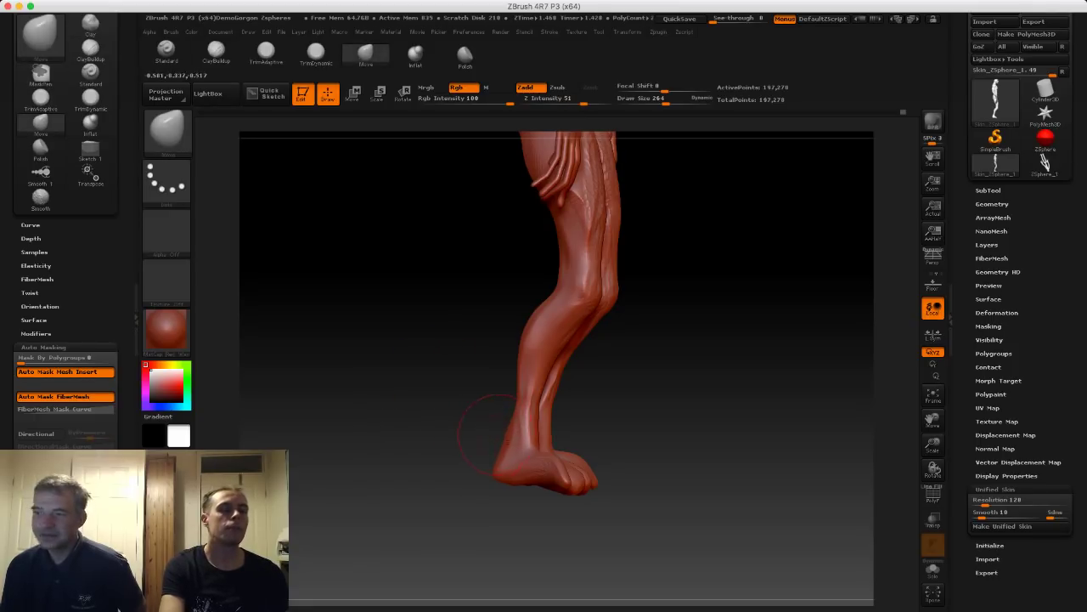
Reshape the top and front of the foot in side view with the Move brush.
mouse_move(456, 399)
shift+mouse_down()
mouse_move(503, 401)
mouse_move(519, 435)
mouse_move(497, 408)
mouse_move(565, 412)
shift+mouse_up()
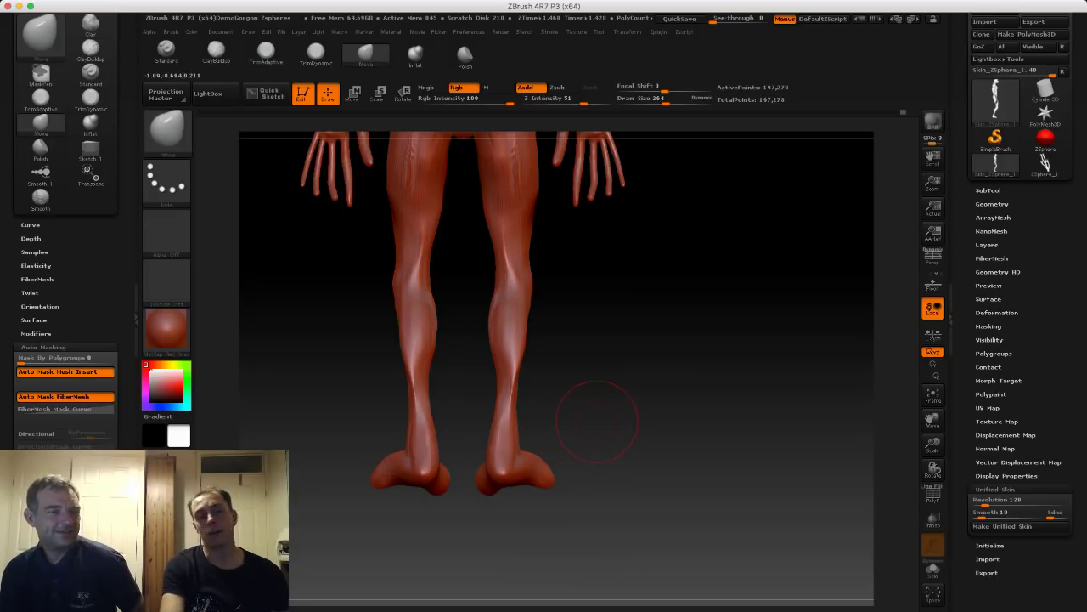
drag(546, 422, 382, 421)
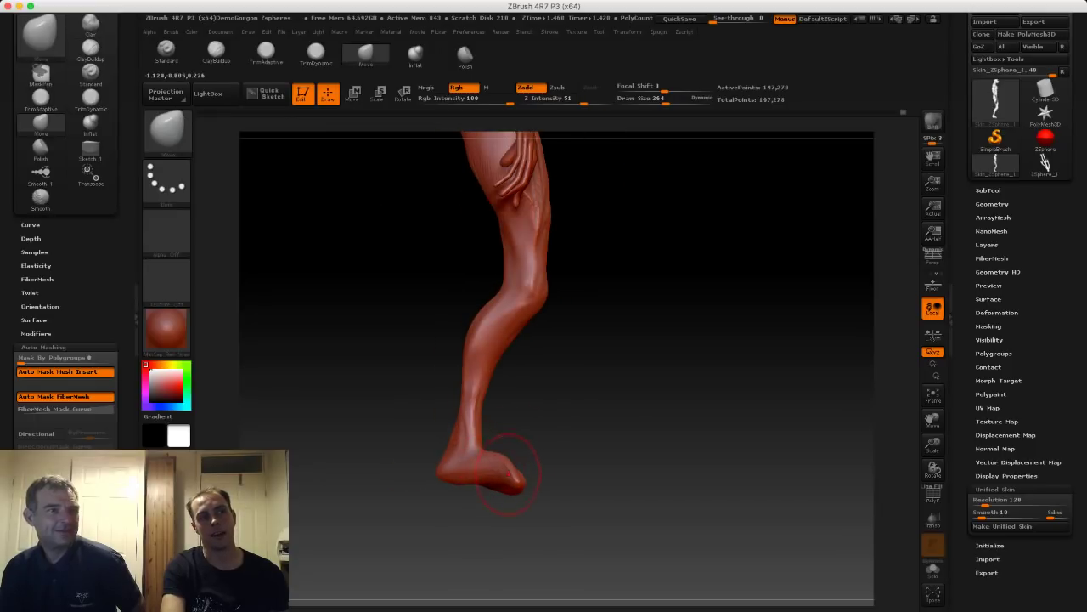
drag(510, 477, 517, 470)
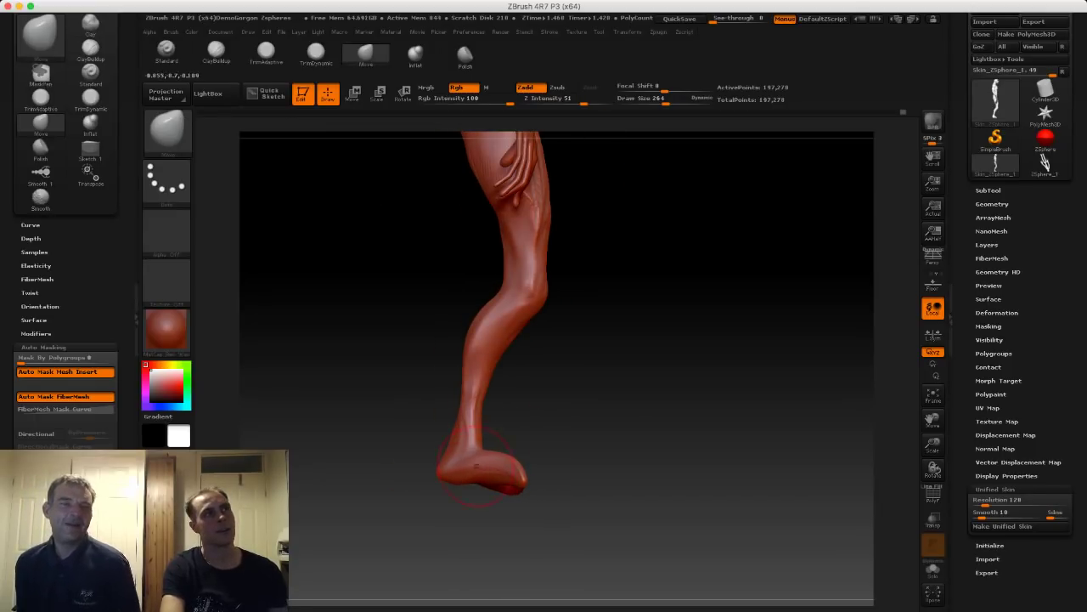
Build up the ankle and heel tendons with ClayBuildup at draw size 160.
click(216, 52)
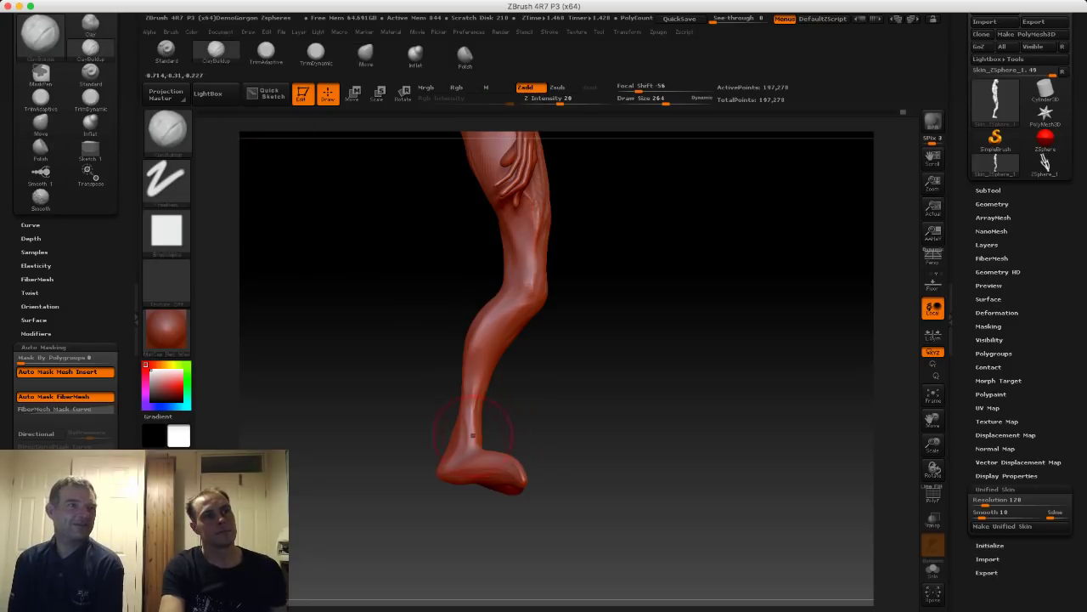
key(s)
drag(467, 442, 457, 441)
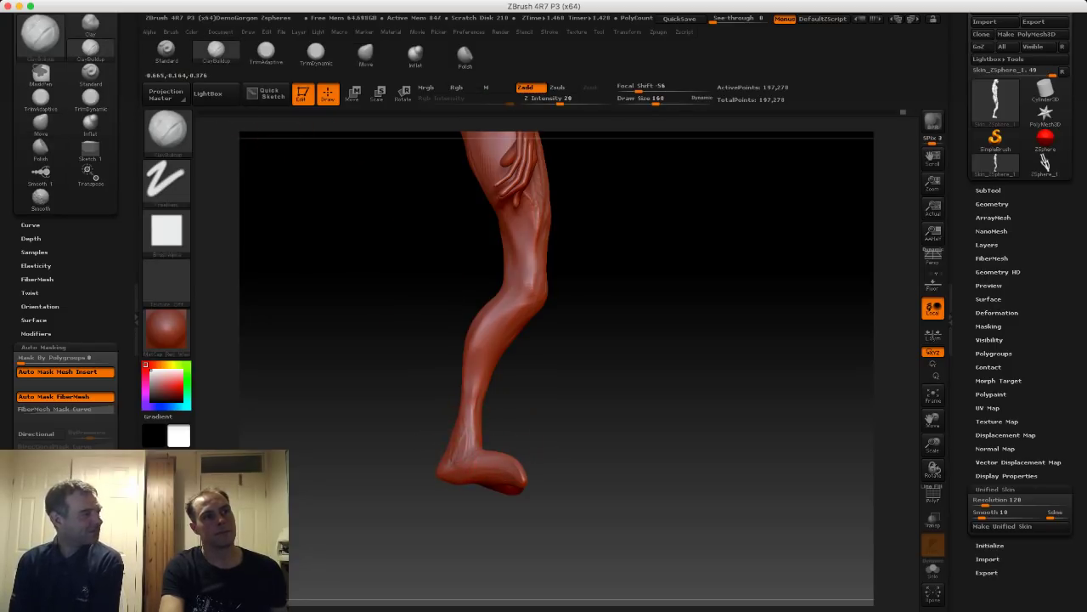
mouse_move(551, 458)
mouse_down()
mouse_move(435, 465)
mouse_move(423, 515)
mouse_move(437, 484)
mouse_move(427, 464)
mouse_move(548, 462)
mouse_up()
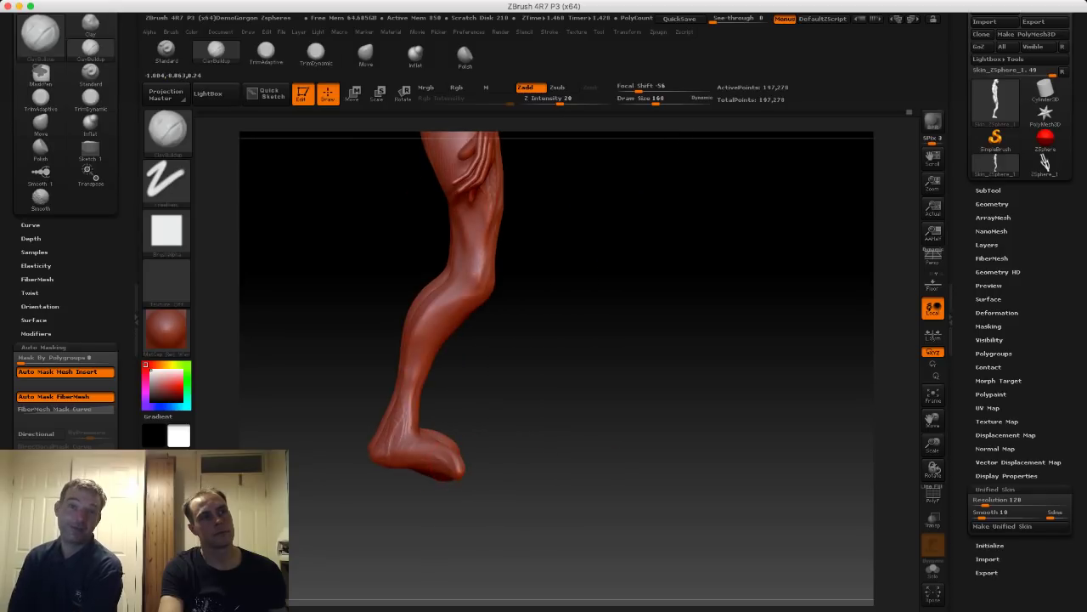
right_drag(421, 456, 293, 459)
mouse_move(456, 463)
right_down()
mouse_move(541, 463)
mouse_move(490, 464)
right_up()
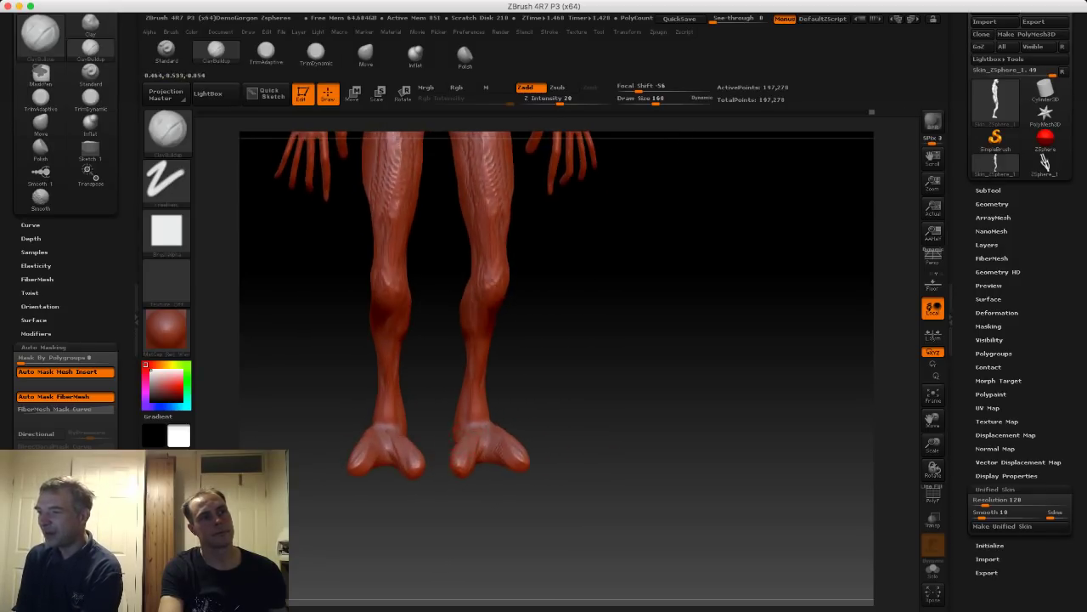
Push the heel inward and upward from the side with the Move brush at draw size 251.
drag(594, 436, 578, 434)
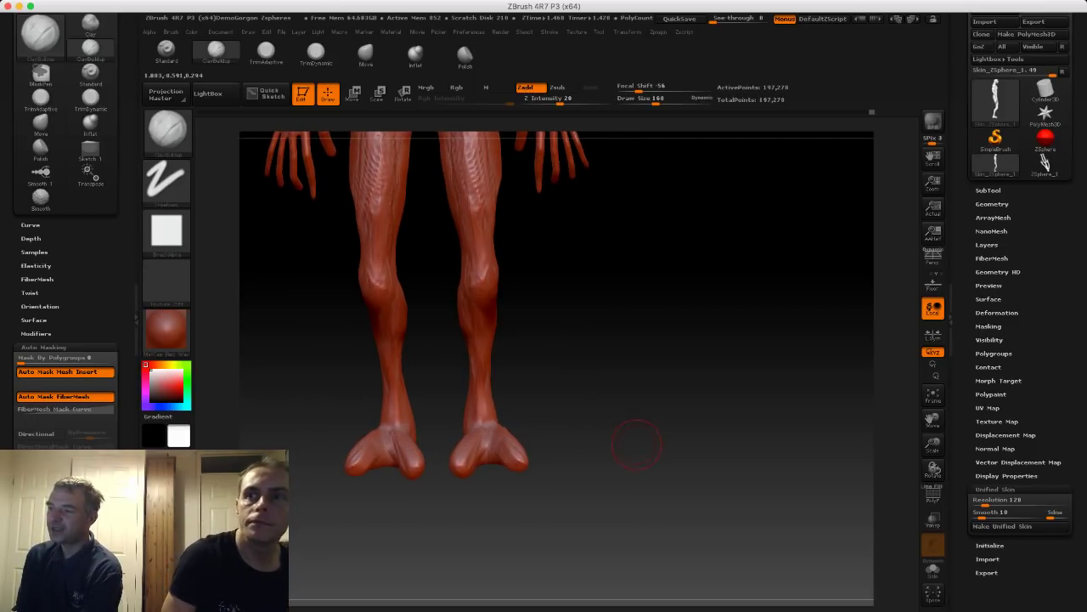
drag(634, 427, 519, 429)
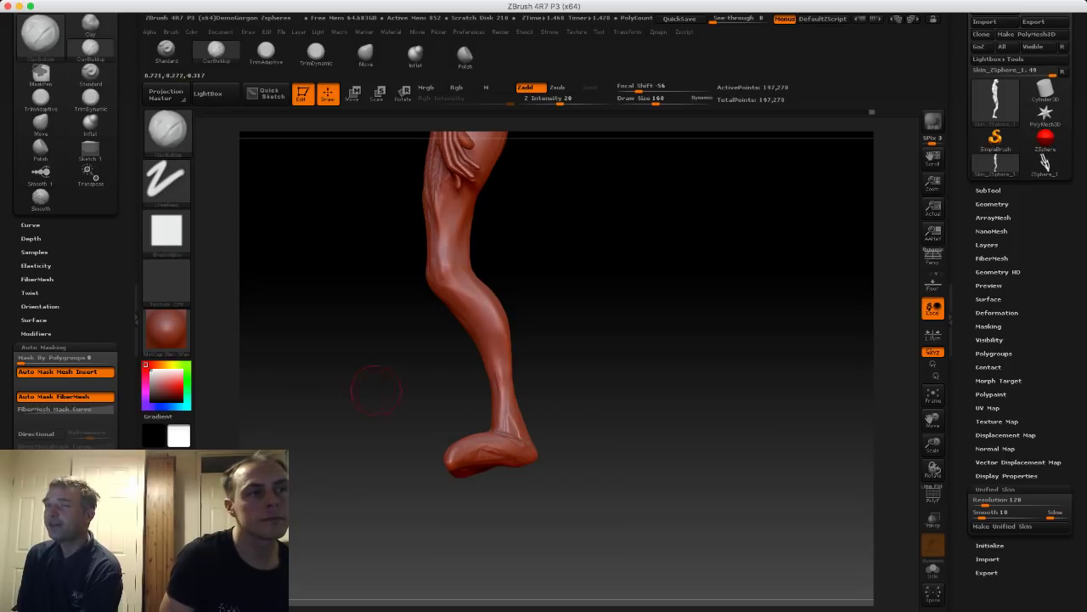
drag(376, 388, 361, 384)
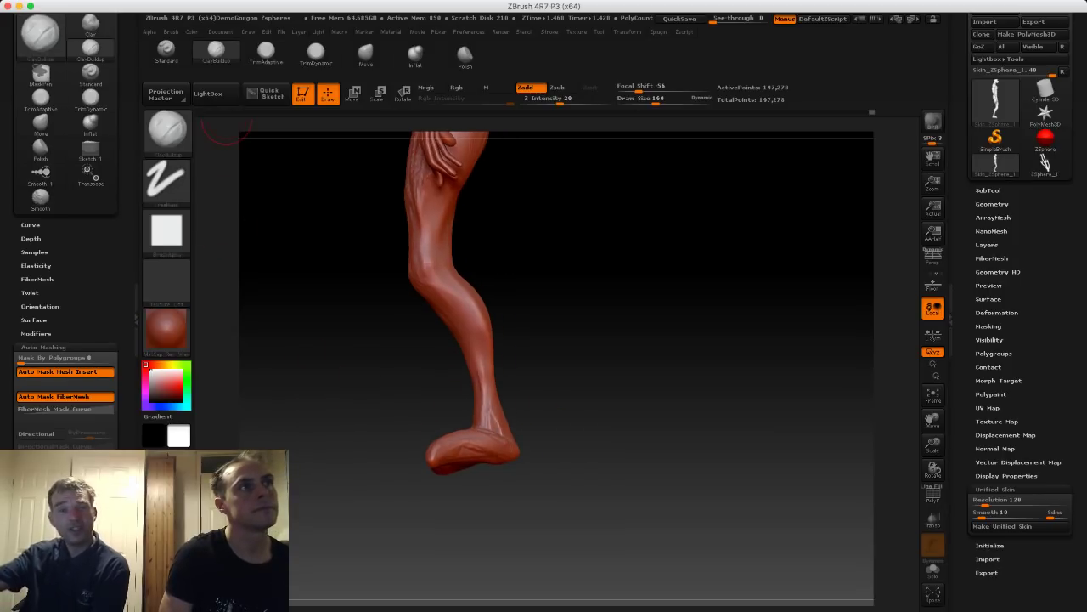
click(366, 55)
key(s)
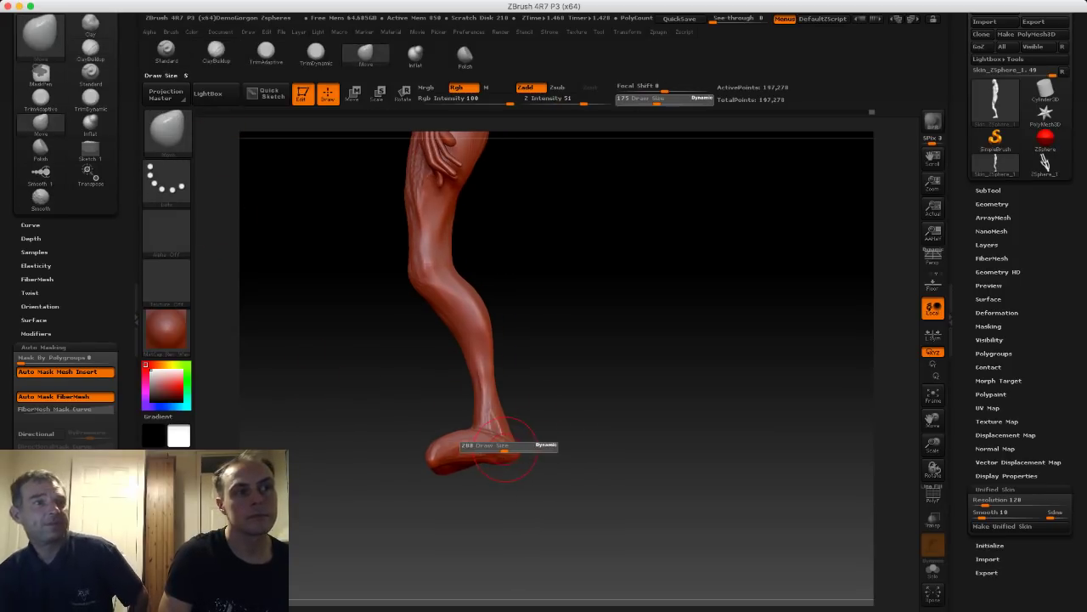
mouse_move(500, 448)
mouse_down()
mouse_move(511, 449)
mouse_move(497, 445)
mouse_up()
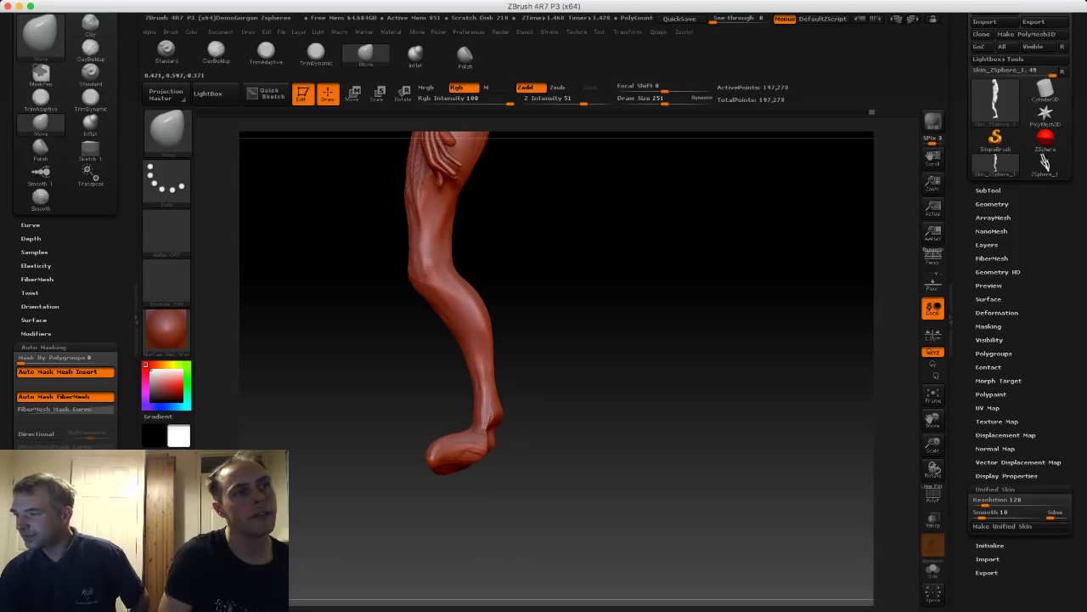
mouse_move(586, 425)
mouse_down()
mouse_move(454, 427)
mouse_move(577, 427)
mouse_up()
drag(498, 459, 501, 434)
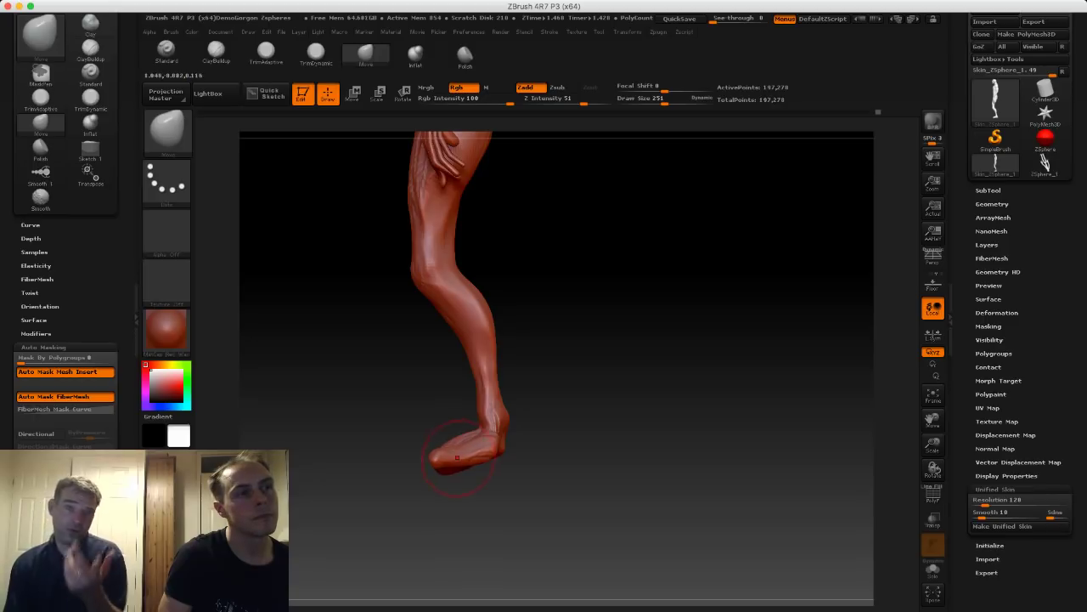
Refine the shape of the toes and forefoot with the Move brush, reducing the draw size to 109.
drag(527, 463, 633, 463)
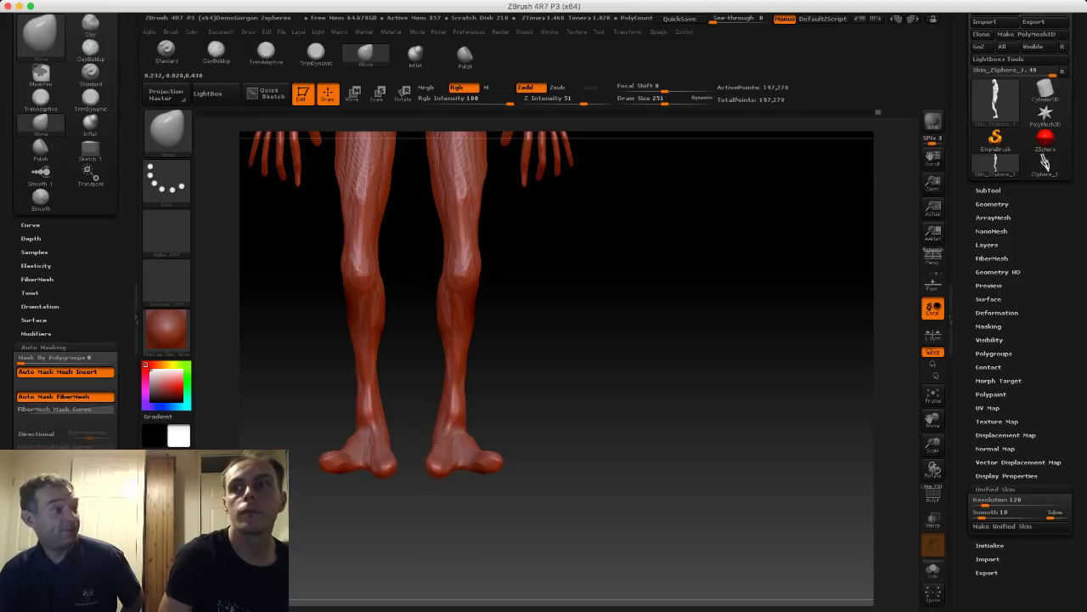
shift+drag(534, 485, 442, 485)
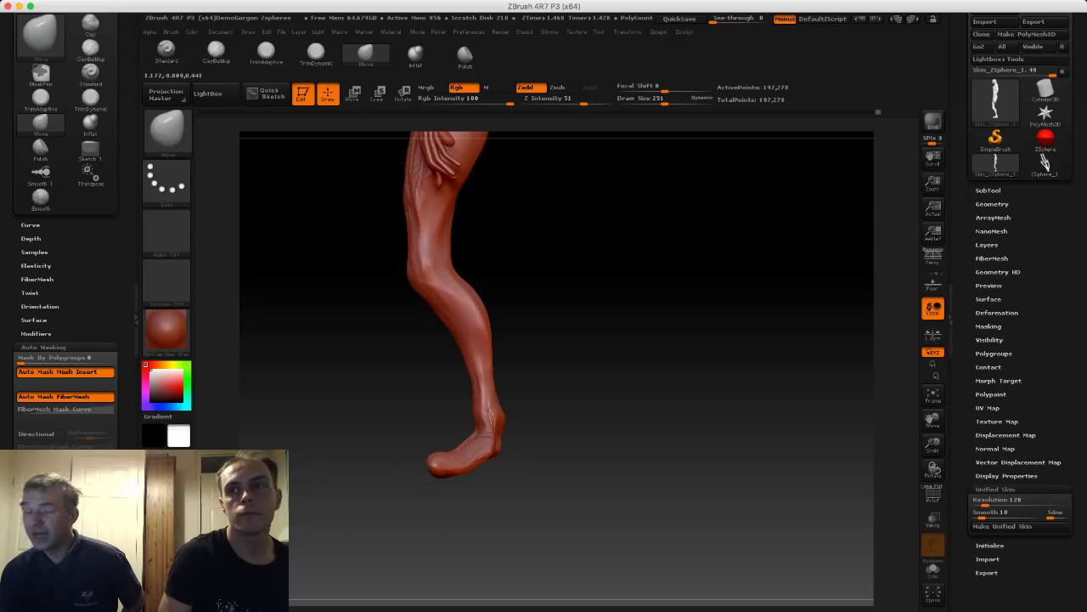
drag(459, 493, 514, 515)
drag(438, 473, 432, 425)
mouse_move(502, 425)
mouse_down()
mouse_move(565, 427)
mouse_move(540, 439)
mouse_move(567, 429)
mouse_move(579, 465)
mouse_up()
key(s)
drag(584, 466, 545, 467)
key(s)
drag(506, 437, 502, 437)
drag(505, 466, 562, 467)
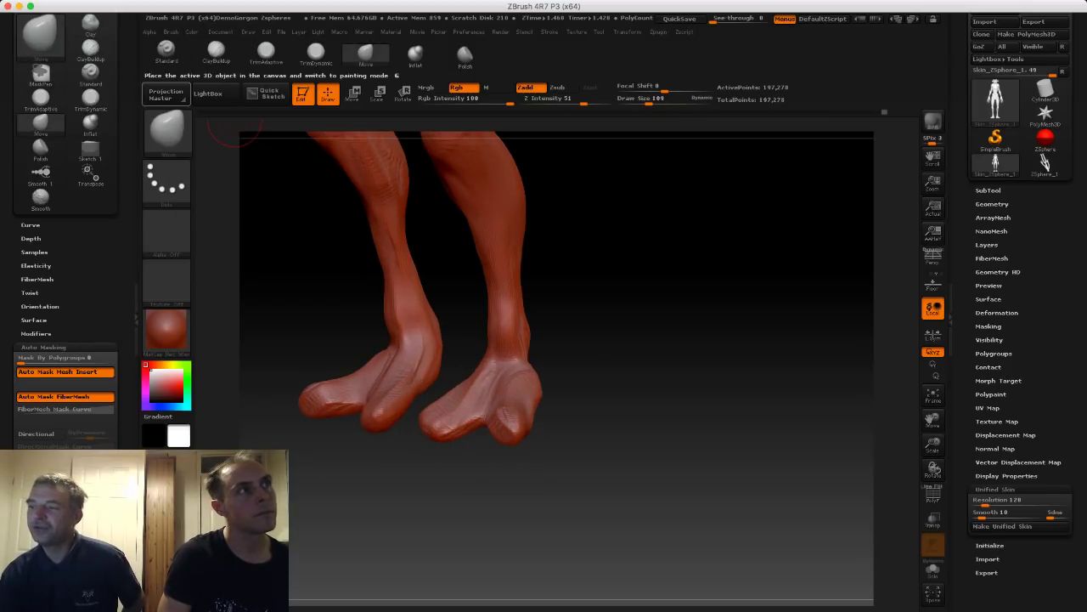
Mask the outer toe tips with a FreeHand mask stroke at draw size 68 and invert the mask.
click(216, 53)
key(s)
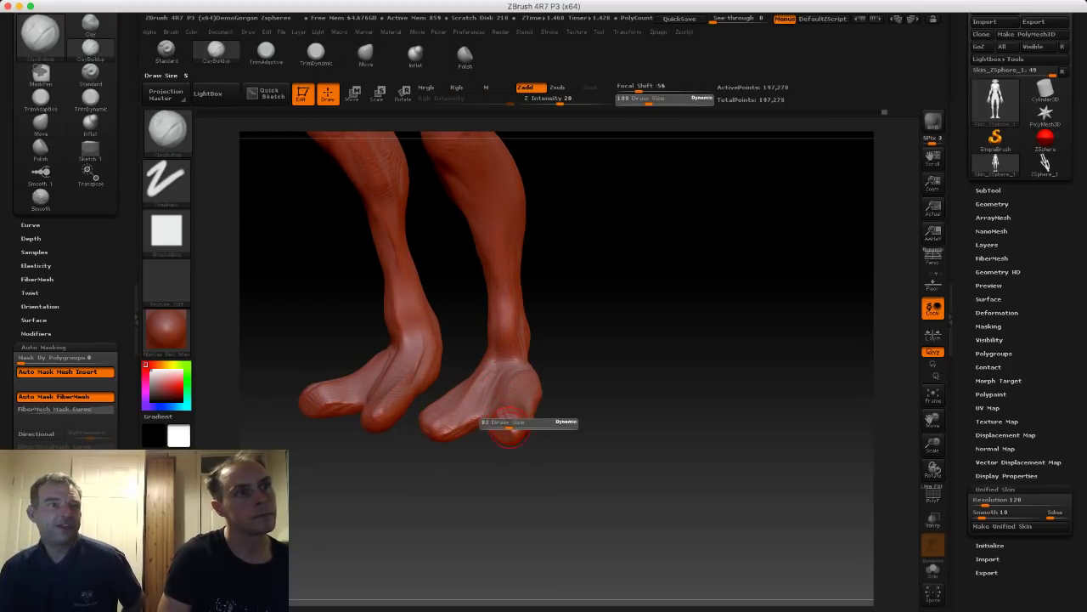
drag(513, 425, 500, 437)
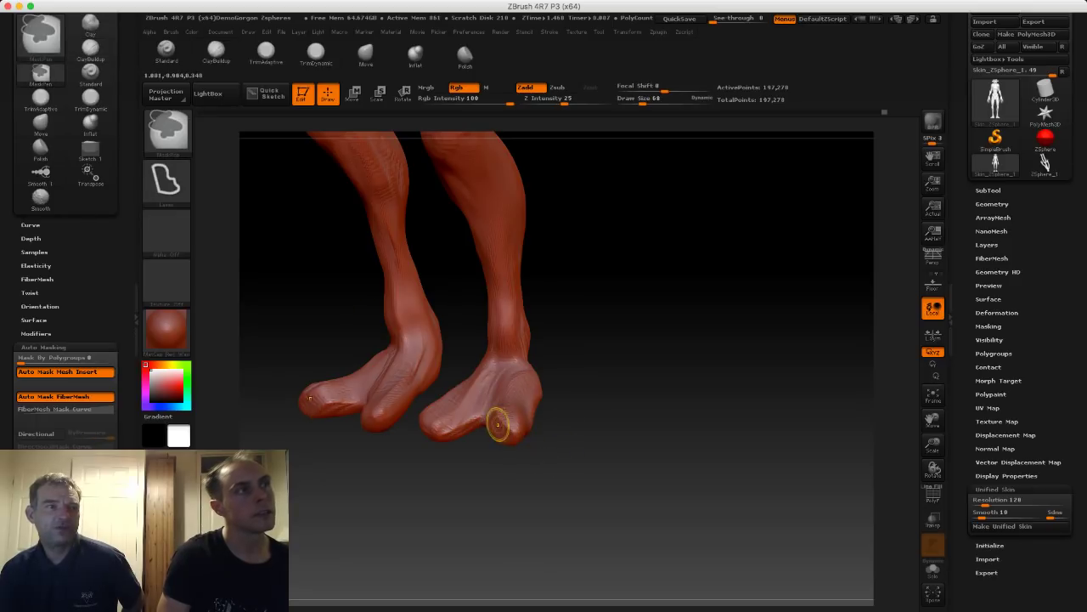
ctrl+click(167, 182)
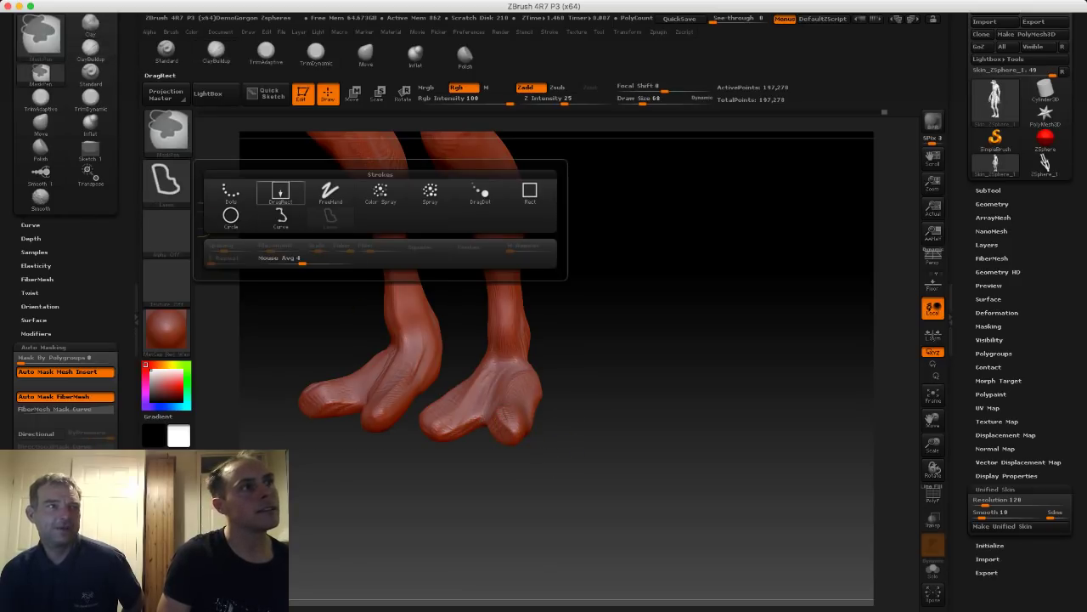
ctrl+click(329, 190)
ctrl+drag(505, 435, 512, 424)
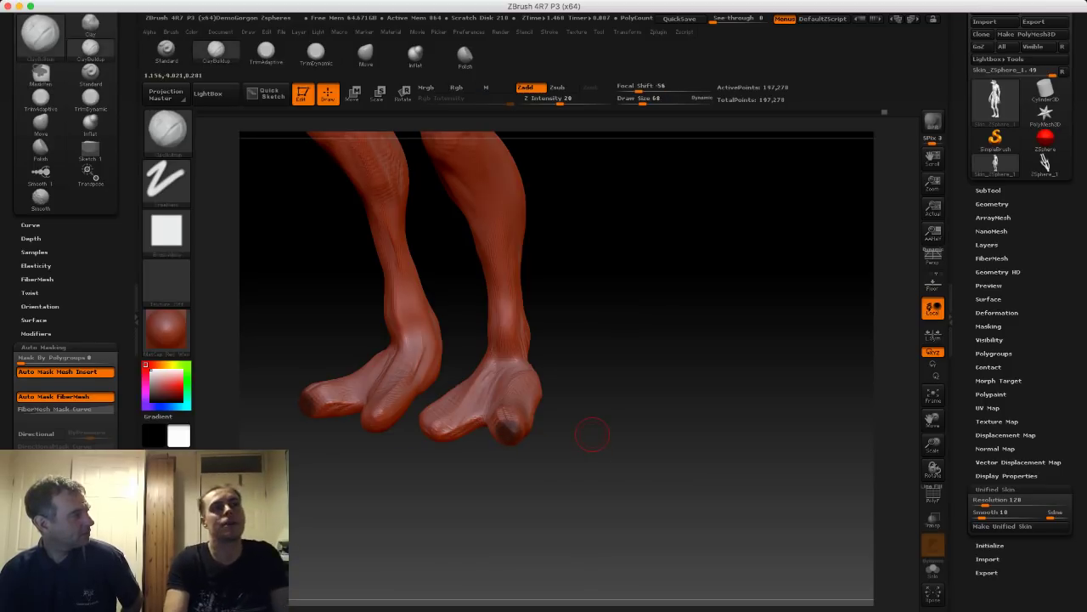
ctrl+drag(503, 432, 499, 425)
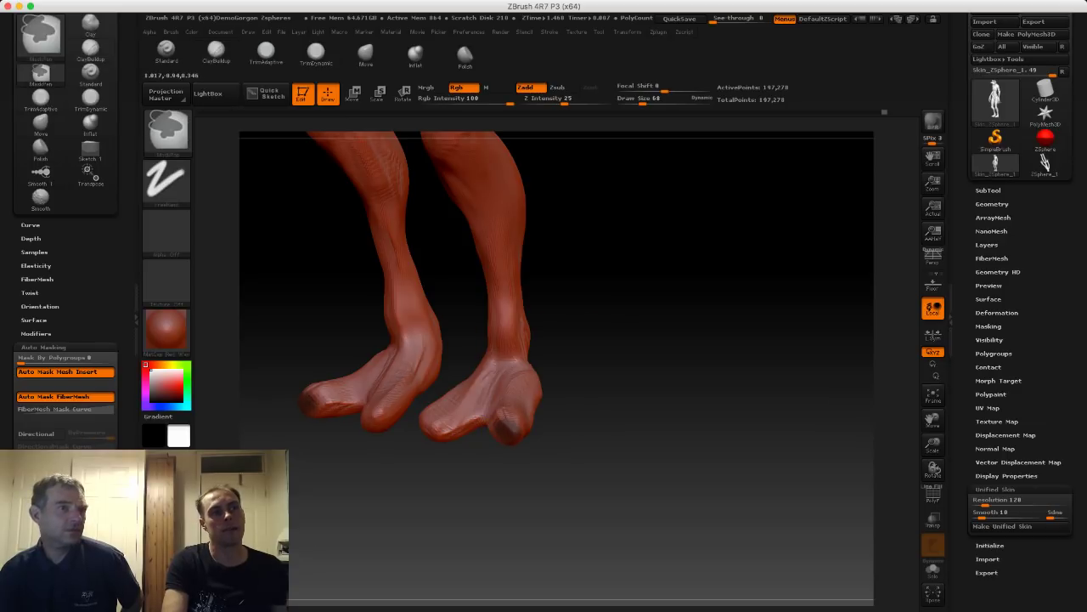
drag(575, 456, 520, 461)
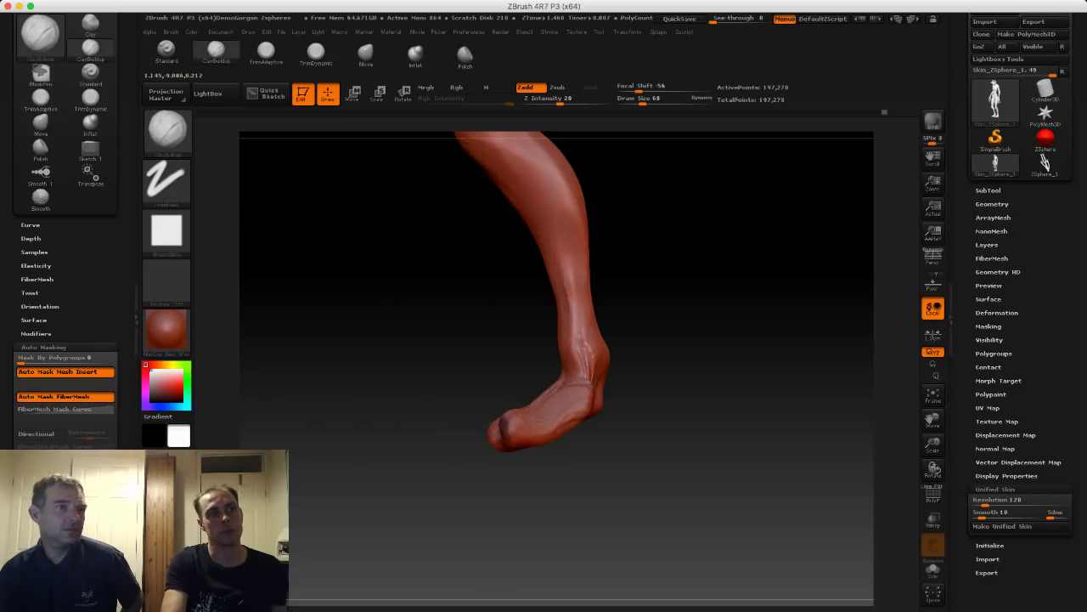
ctrl+click(591, 469)
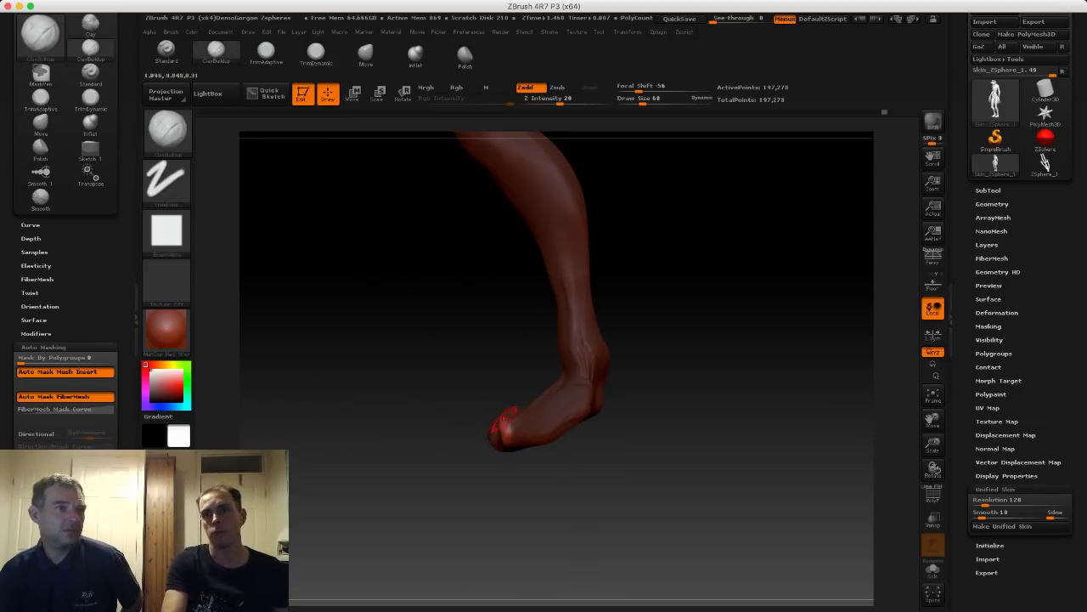
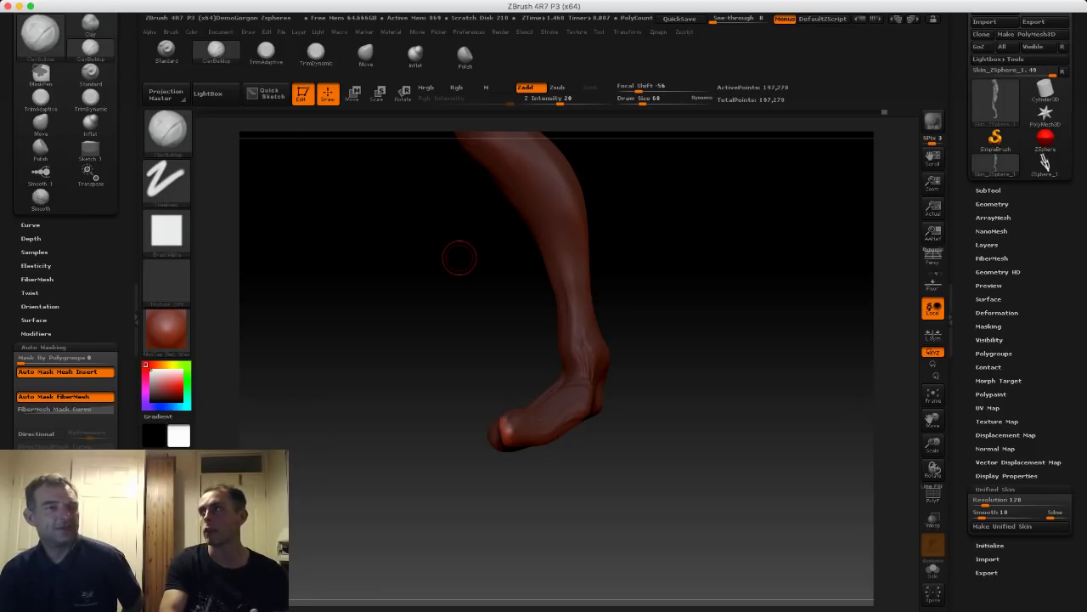
Pull the unmasked outer toe tips forward into pointed claws with the Move brush at draw size 197.
key(b)
key(m)
key(v)
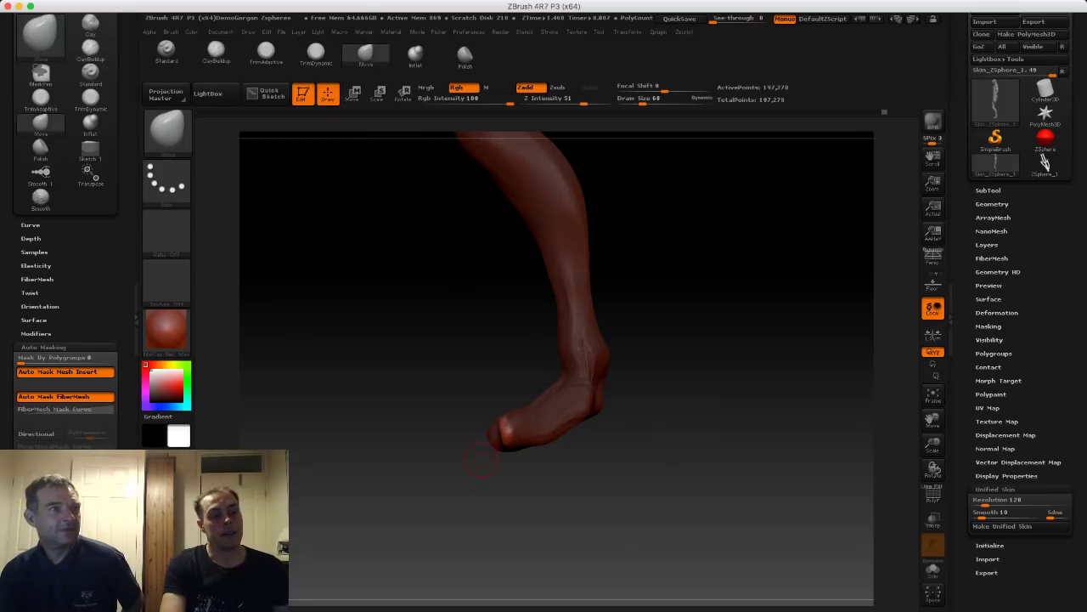
mouse_move(481, 459)
mouse_down()
mouse_move(522, 436)
mouse_move(463, 427)
mouse_move(444, 447)
mouse_move(468, 424)
mouse_up()
key(s)
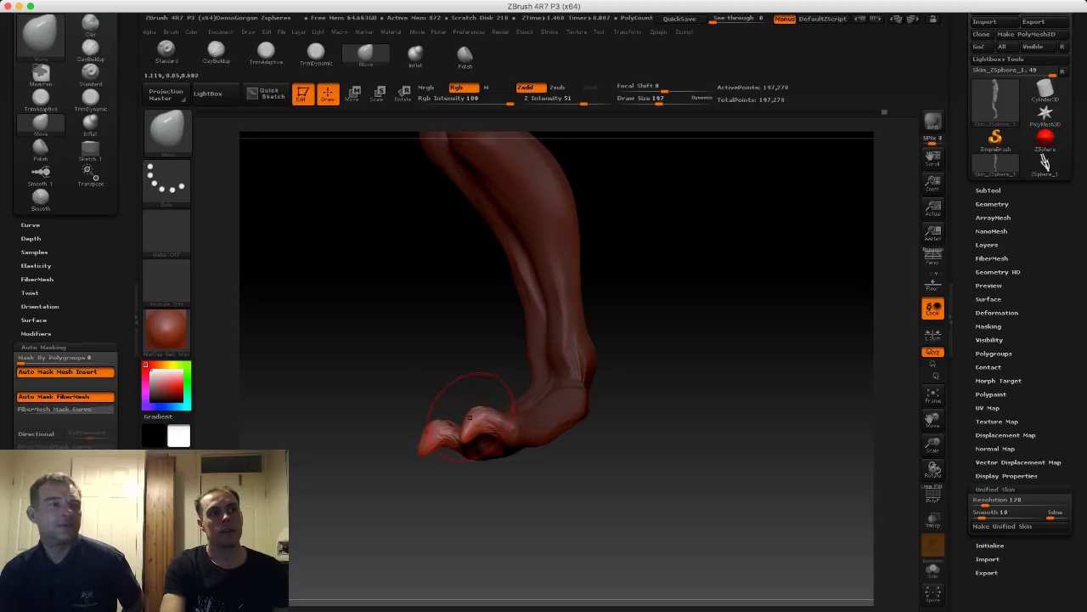
mouse_move(450, 497)
mouse_down()
mouse_move(605, 500)
mouse_move(446, 486)
mouse_move(573, 484)
mouse_up()
Clear the mask and remesh the figure with DynaMesh to even out the stretched claws.
mouse_move(517, 393)
ctrl+mouse_down()
mouse_move(532, 404)
mouse_move(533, 383)
mouse_move(474, 418)
mouse_move(565, 462)
ctrl+mouse_up()
mouse_move(465, 411)
mouse_down()
mouse_move(476, 422)
mouse_move(613, 433)
mouse_up()
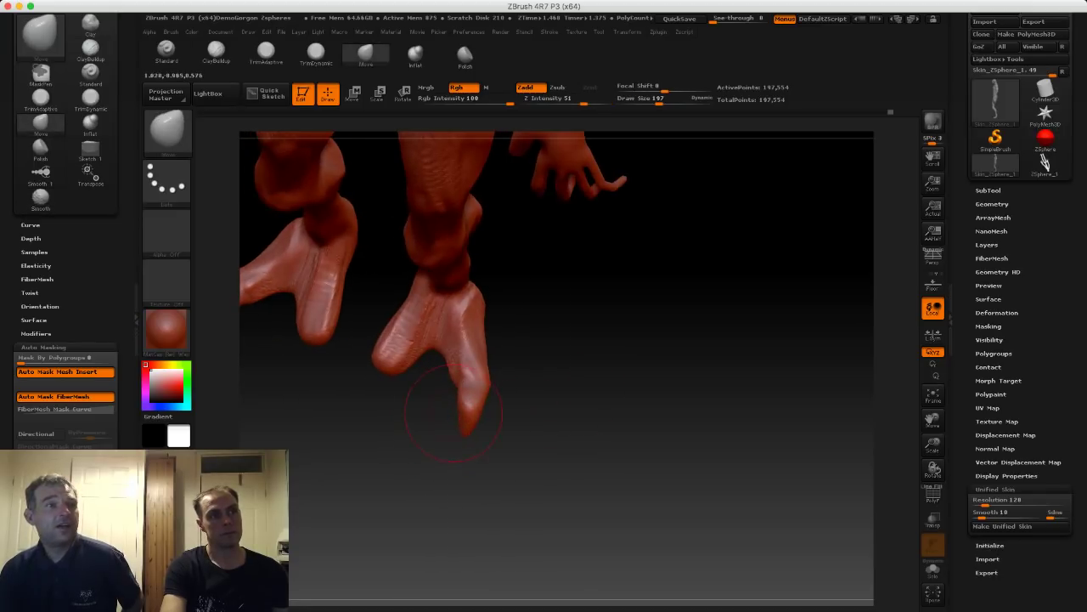
drag(544, 416, 591, 413)
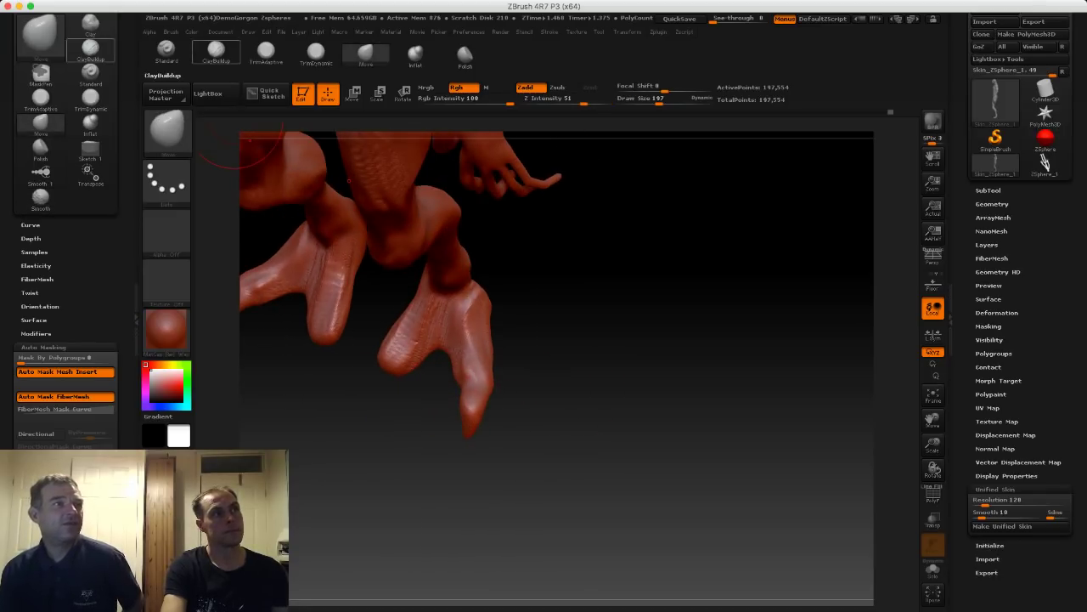
Build up the knuckles and folds of the outer toes with the ClayBuildup brush at draw size 93, smoothing where needed.
click(216, 53)
key(s)
drag(481, 358, 465, 357)
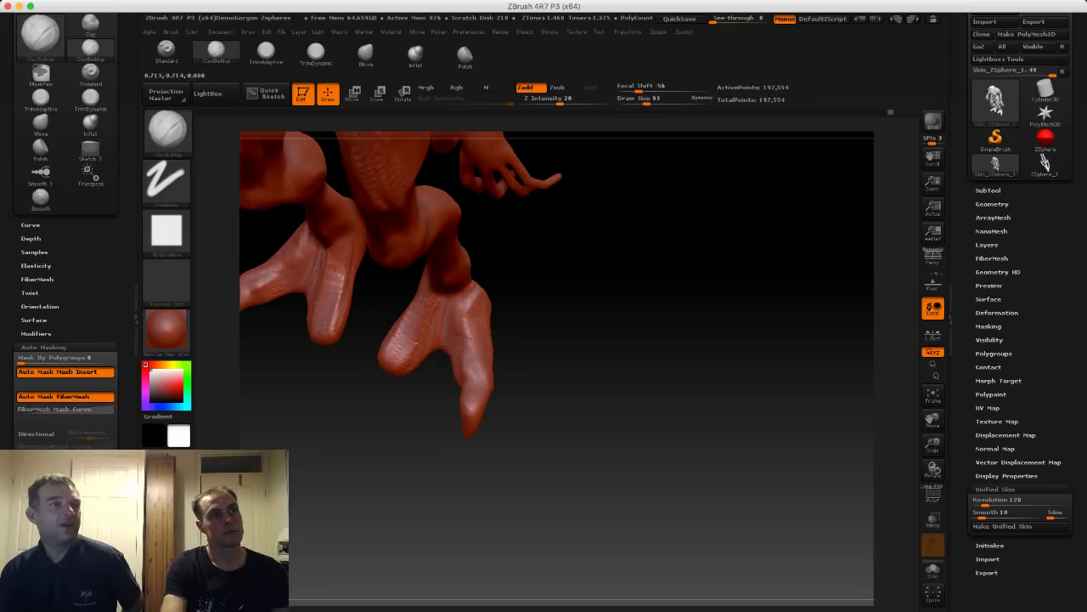
drag(459, 318, 483, 303)
drag(531, 318, 650, 319)
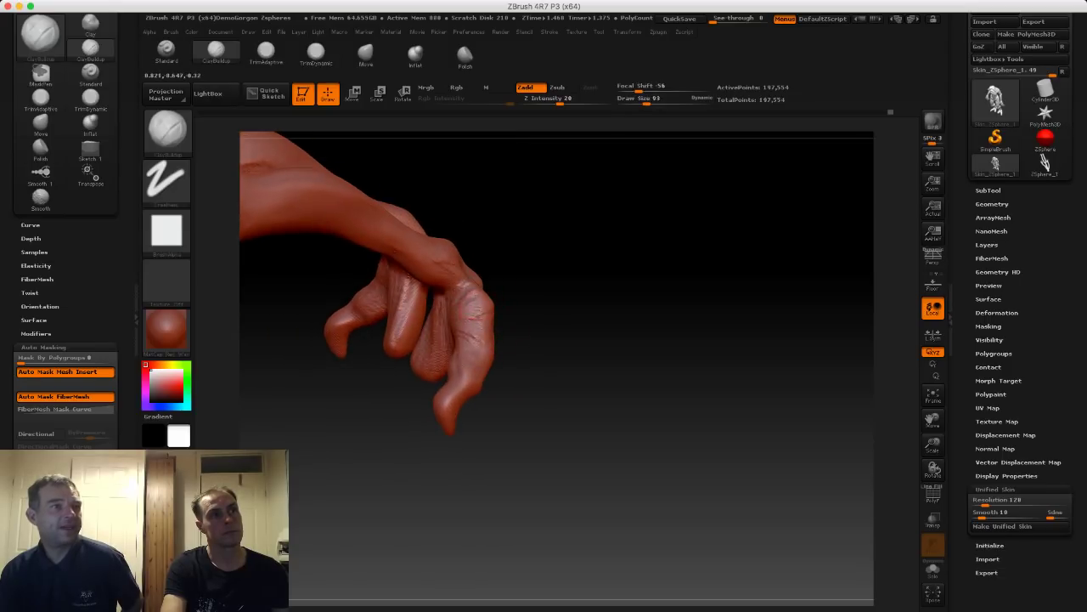
drag(495, 341, 472, 343)
drag(611, 361, 509, 367)
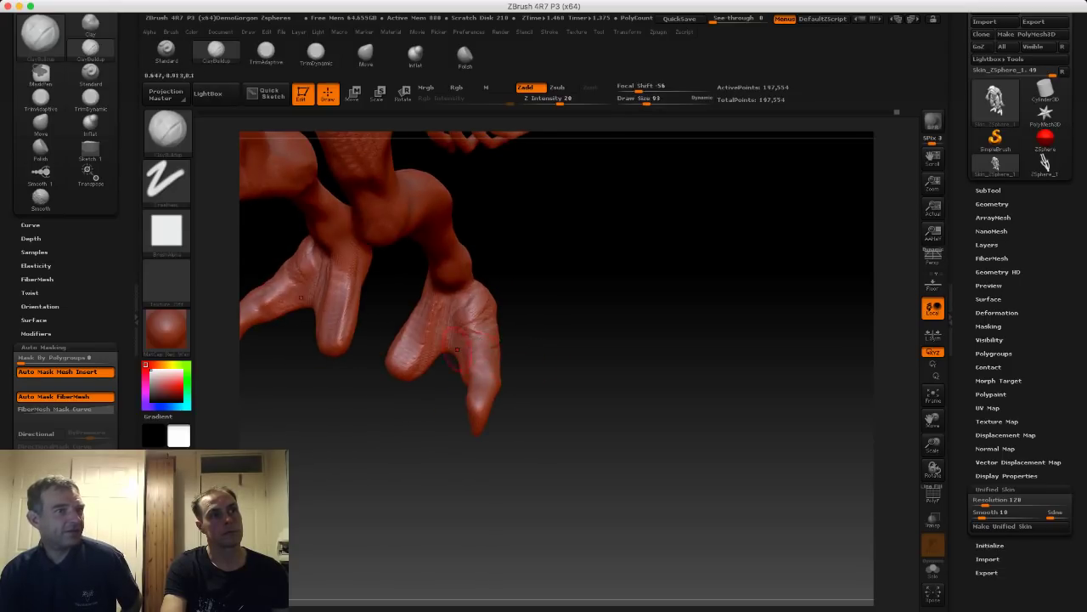
drag(459, 336, 494, 333)
drag(604, 357, 453, 364)
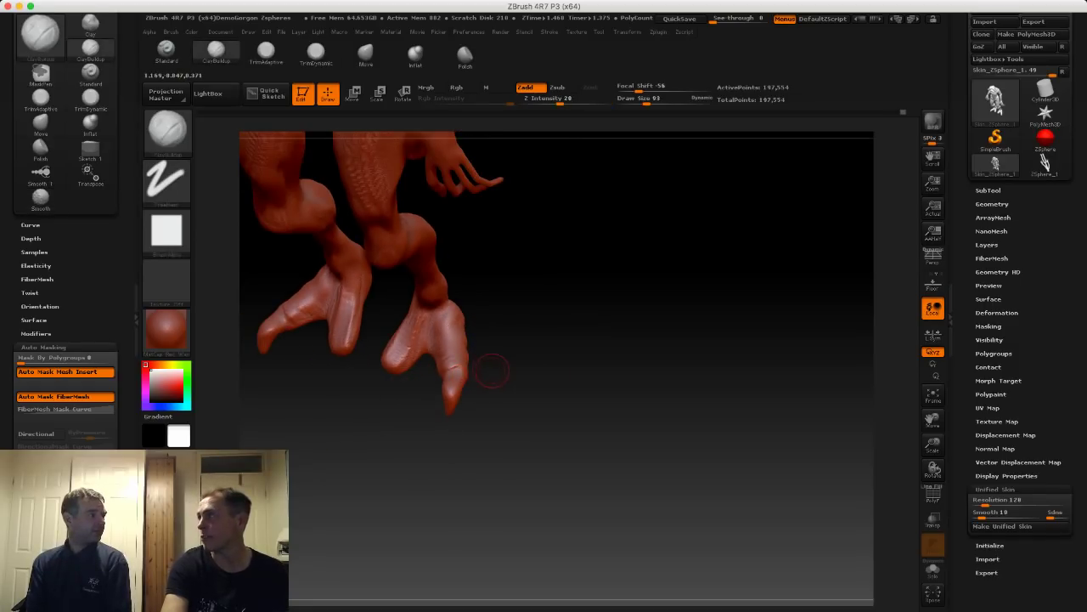
drag(554, 371, 517, 388)
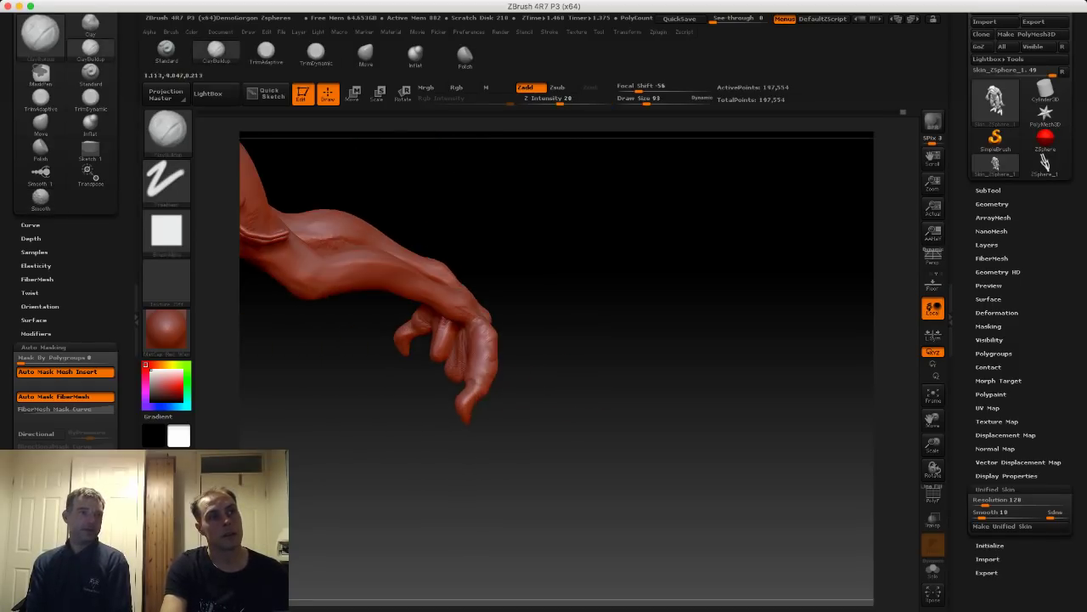
mouse_move(510, 389)
mouse_down()
mouse_move(438, 389)
mouse_move(464, 378)
mouse_move(432, 375)
mouse_up()
mouse_move(509, 397)
shift+mouse_down()
mouse_move(543, 327)
mouse_move(543, 374)
mouse_move(508, 383)
shift+mouse_up()
Mask the tips of the inner toes on both feet with a freehand mask stroke and invert the mask.
click(366, 55)
key(s)
drag(595, 387, 501, 385)
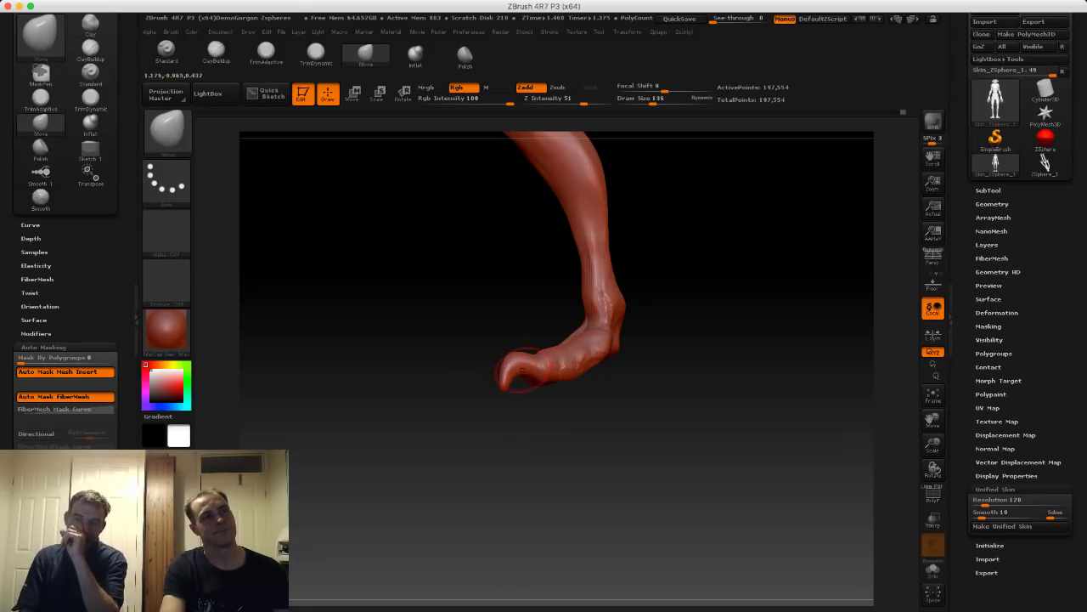
mouse_move(535, 319)
mouse_down()
mouse_move(639, 313)
mouse_move(641, 325)
mouse_move(487, 243)
mouse_up()
key(s)
key(s)
drag(519, 374, 521, 370)
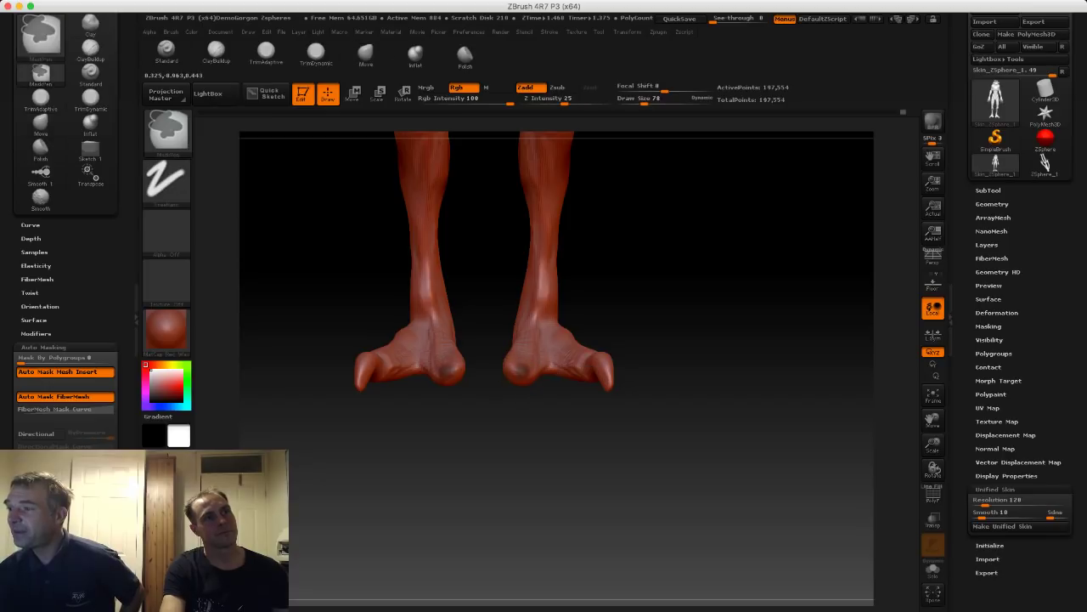
ctrl+click(525, 413)
Pull the unmasked inner toe tips forward and down into pointed claws with the Move brush at draw size 170.
mouse_move(528, 425)
mouse_down()
mouse_move(467, 428)
mouse_move(453, 463)
mouse_move(447, 424)
mouse_up()
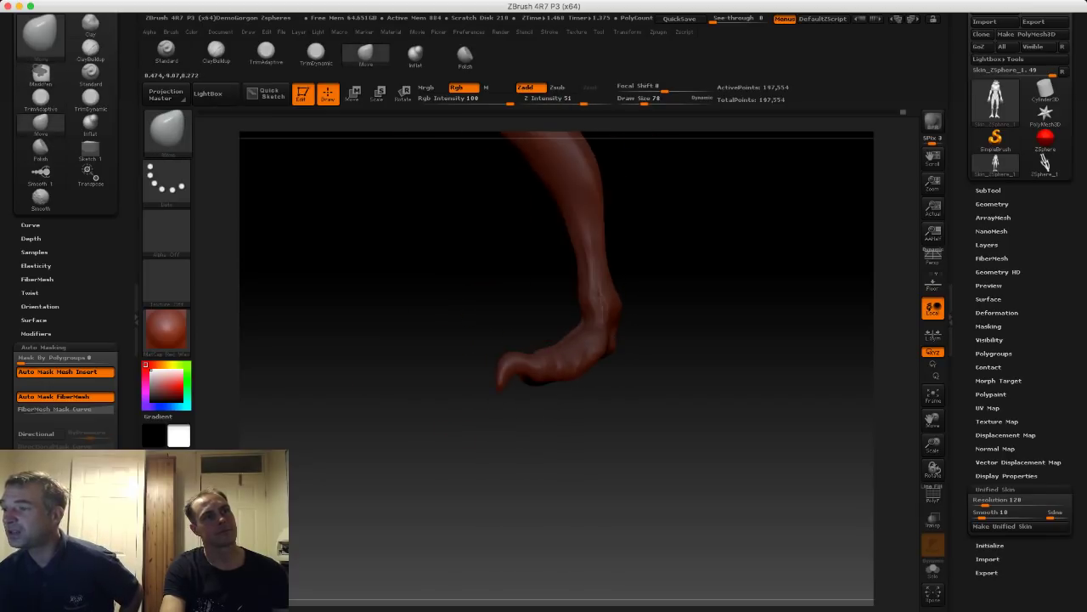
alt+drag(417, 349, 339, 148)
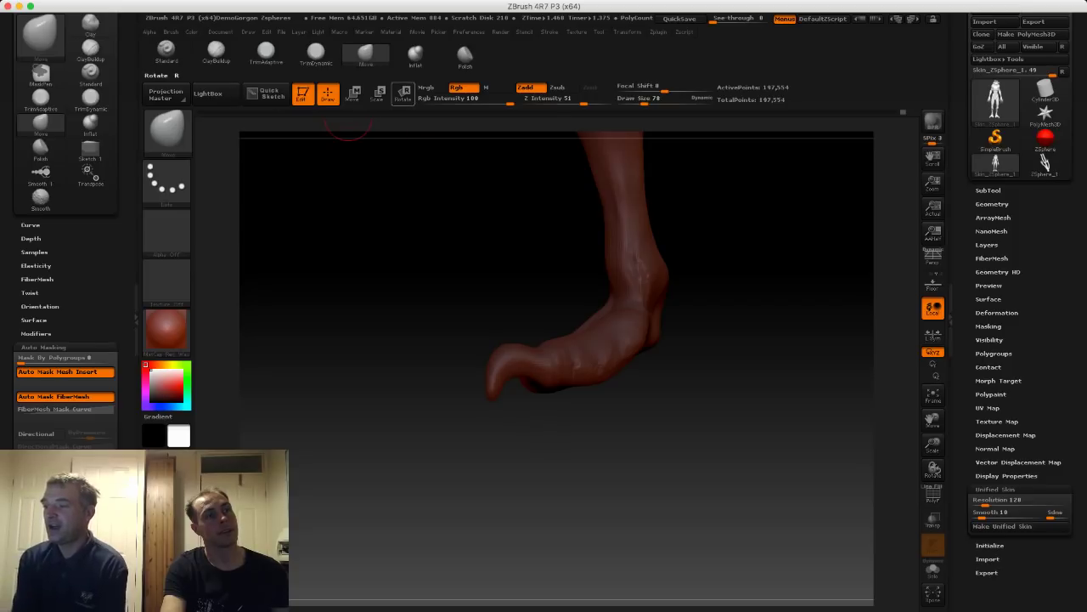
key(s)
drag(518, 377, 528, 376)
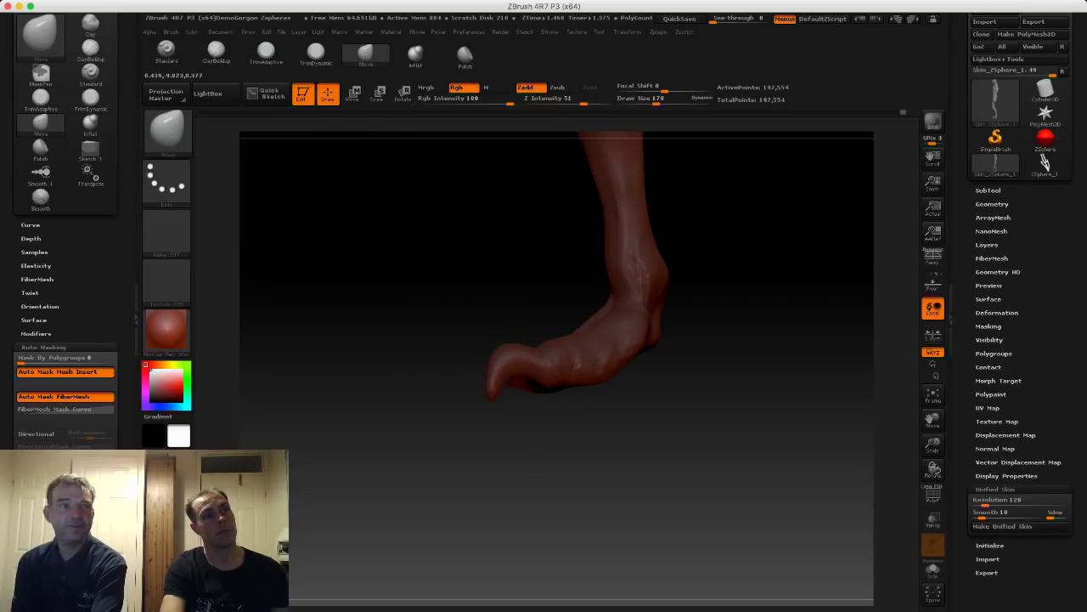
mouse_move(449, 365)
mouse_down()
mouse_move(594, 366)
mouse_move(548, 416)
mouse_move(556, 476)
mouse_move(612, 527)
mouse_move(693, 370)
mouse_move(679, 433)
mouse_move(629, 424)
mouse_up()
mouse_move(551, 258)
mouse_down()
mouse_move(591, 261)
mouse_move(682, 342)
mouse_move(655, 391)
mouse_up()
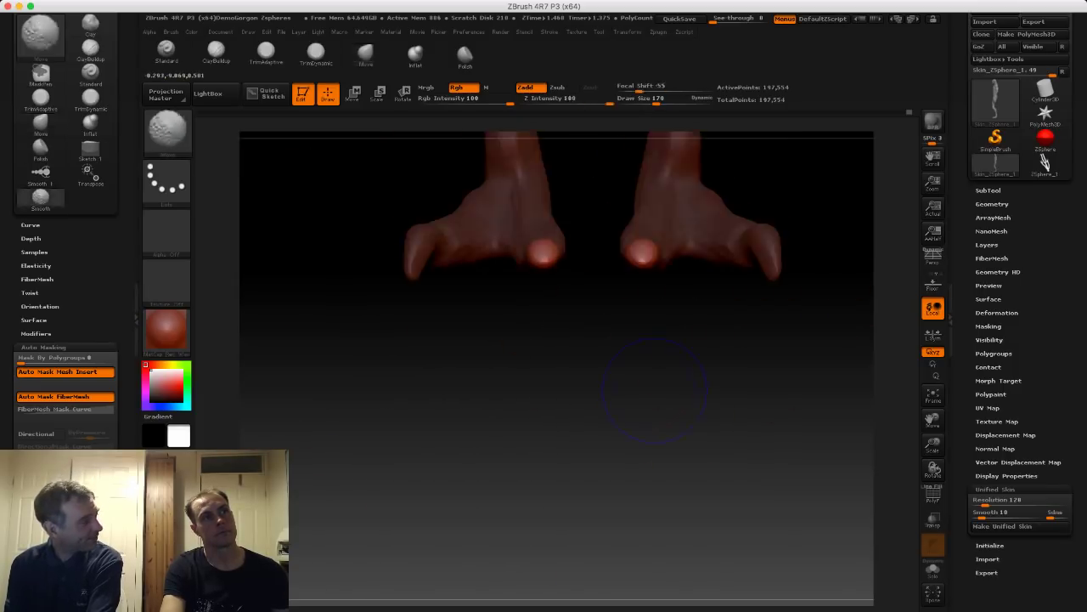
drag(574, 302, 503, 297)
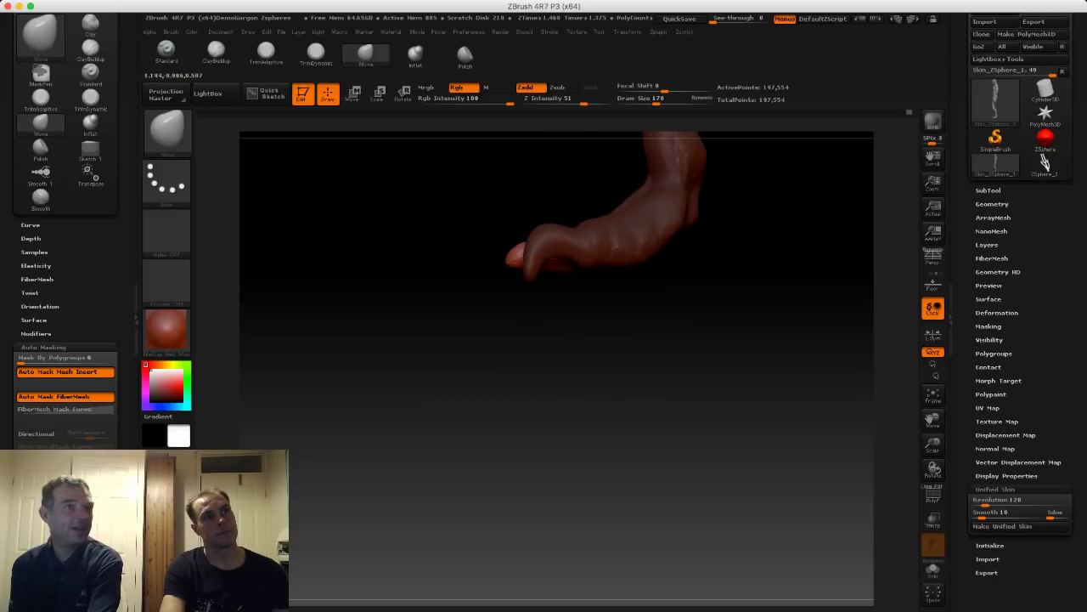
mouse_move(469, 242)
mouse_down()
mouse_move(578, 251)
mouse_move(476, 249)
mouse_move(525, 252)
mouse_move(513, 242)
mouse_move(498, 265)
mouse_move(519, 242)
mouse_up()
drag(476, 280, 540, 283)
drag(493, 250, 490, 255)
mouse_move(530, 292)
alt+mouse_down()
mouse_move(528, 273)
mouse_move(515, 293)
alt+mouse_up()
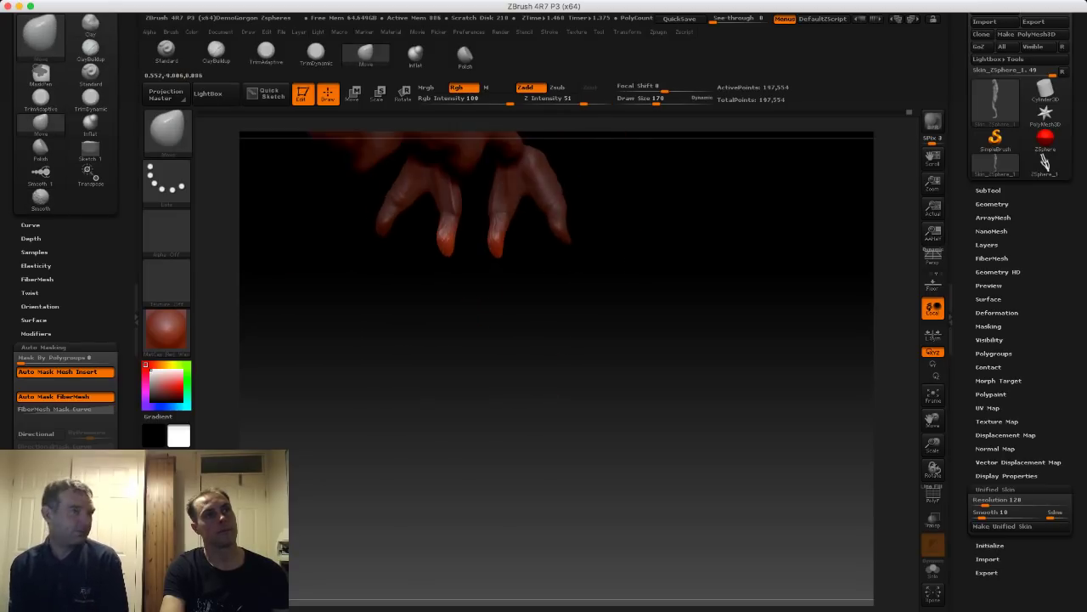
drag(496, 249, 507, 239)
Clear the mask and remesh the figure with DynaMesh to even out the stretched inner claws.
mouse_move(543, 331)
mouse_down()
mouse_move(563, 253)
mouse_move(618, 374)
mouse_move(501, 370)
mouse_move(439, 318)
mouse_move(515, 380)
mouse_up()
key(ctrl)
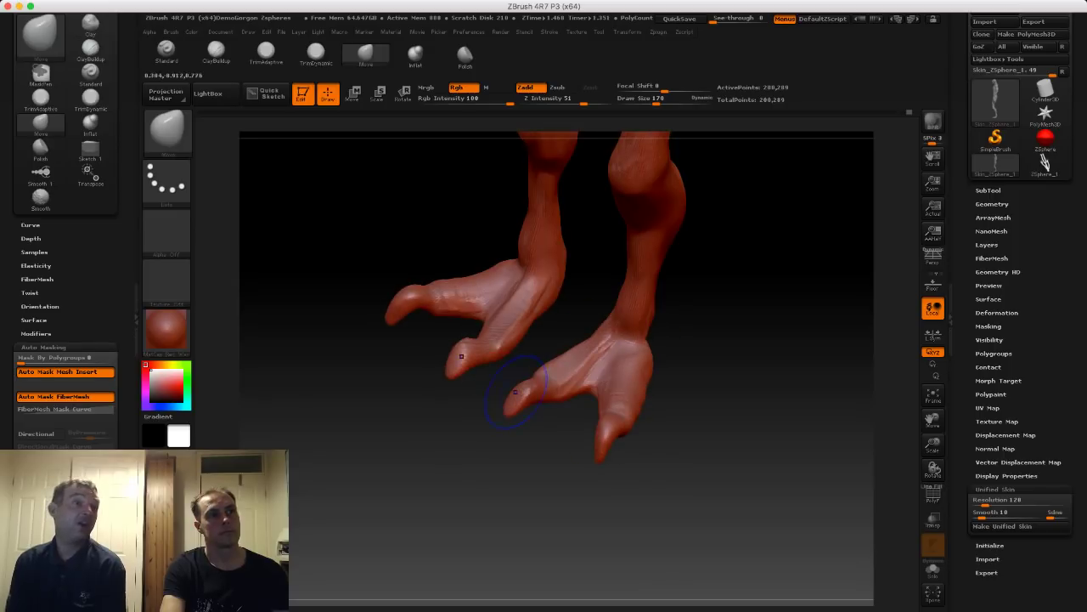
key(shift)
Build up tendons and wrinkled forms across the tops of the feet and toes with ClayBuildup at draw size 75.
mouse_move(520, 421)
mouse_down()
mouse_move(581, 425)
mouse_move(645, 463)
mouse_move(698, 417)
mouse_move(631, 372)
mouse_up()
click(216, 53)
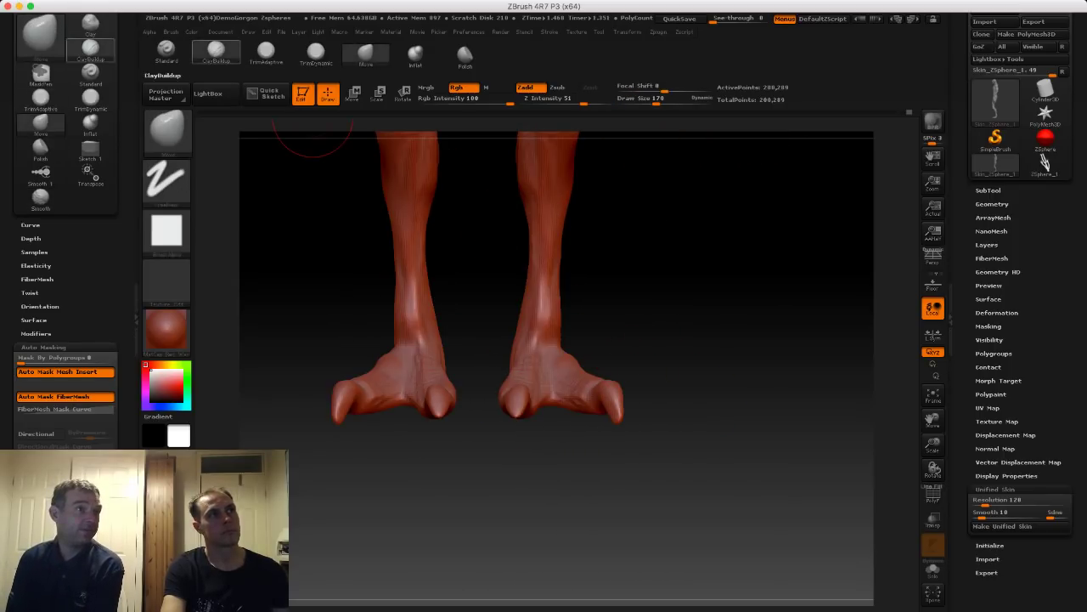
drag(718, 330, 709, 442)
key(s)
mouse_move(541, 343)
mouse_down()
mouse_move(526, 342)
mouse_move(540, 316)
mouse_move(549, 333)
mouse_up()
mouse_move(496, 280)
mouse_down()
mouse_move(494, 333)
mouse_move(512, 375)
mouse_move(527, 290)
mouse_move(536, 303)
mouse_up()
drag(540, 260, 538, 284)
drag(488, 361, 483, 302)
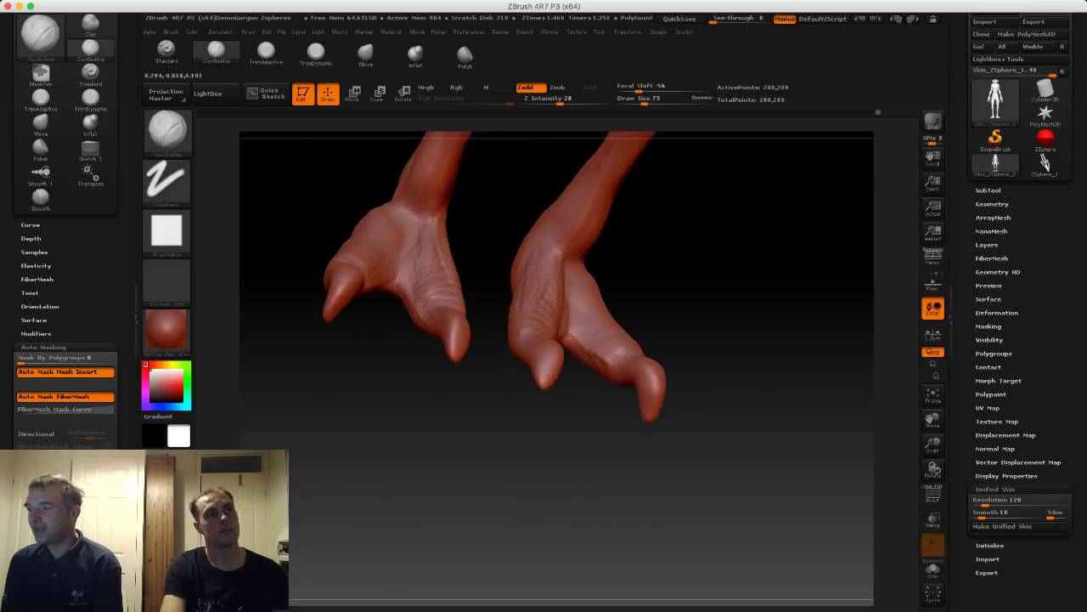
drag(654, 308, 567, 303)
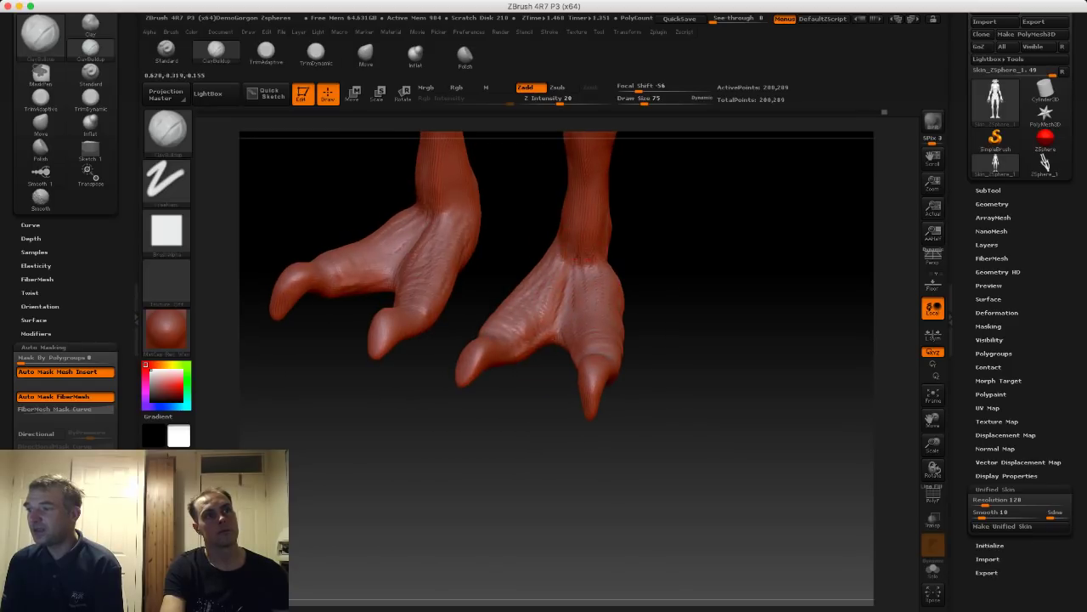
drag(584, 262, 545, 297)
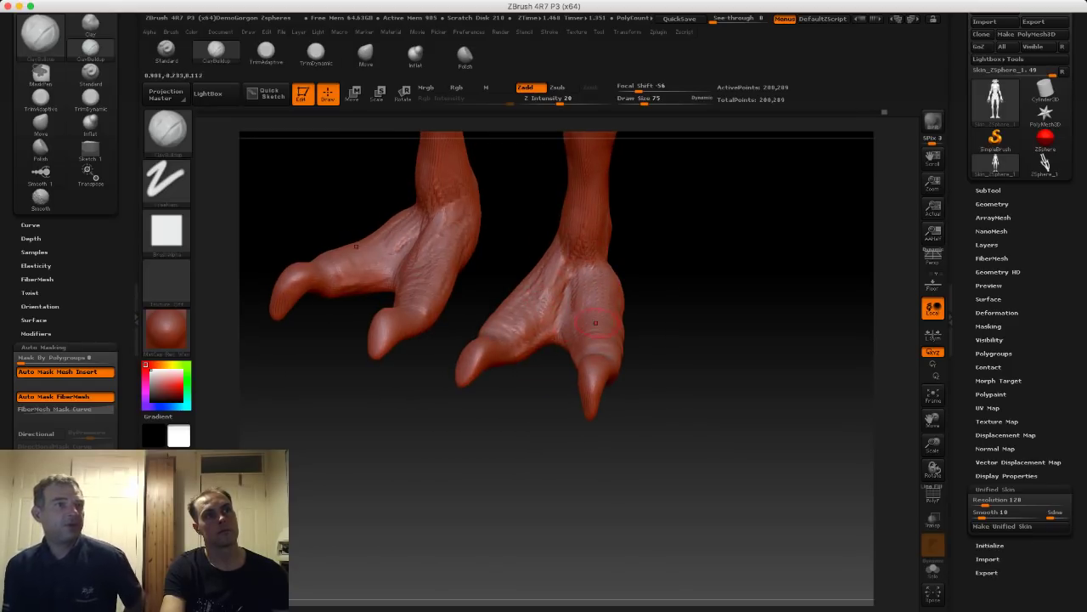
drag(707, 326, 636, 295)
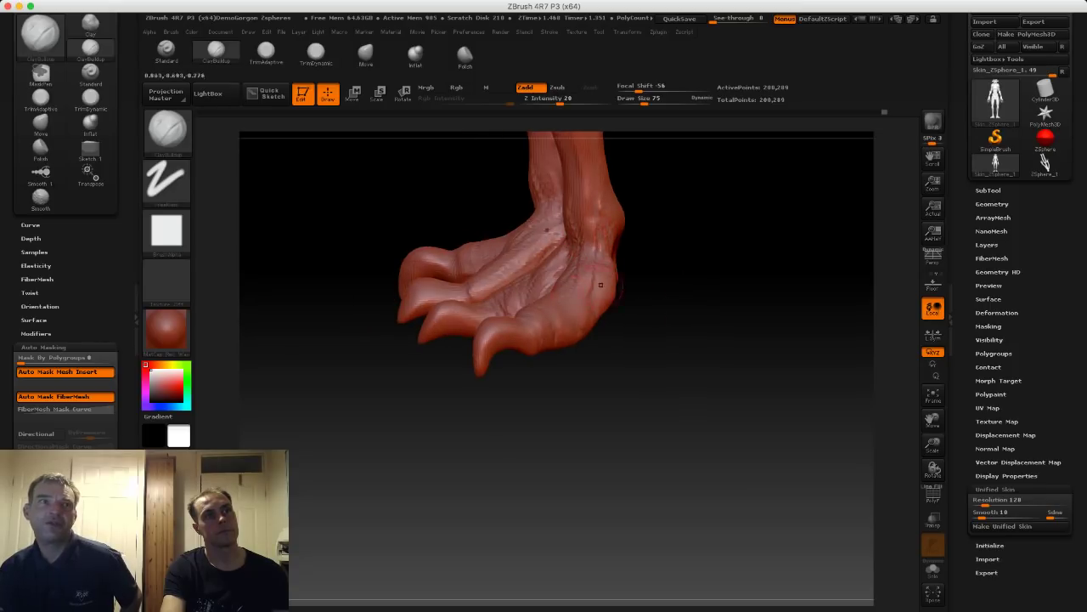
Build up the heels and the backs of the ankles with the ClayBuildup brush at draw size 131.
alt+drag(656, 340, 631, 294)
shift+drag(535, 230, 598, 251)
key(s)
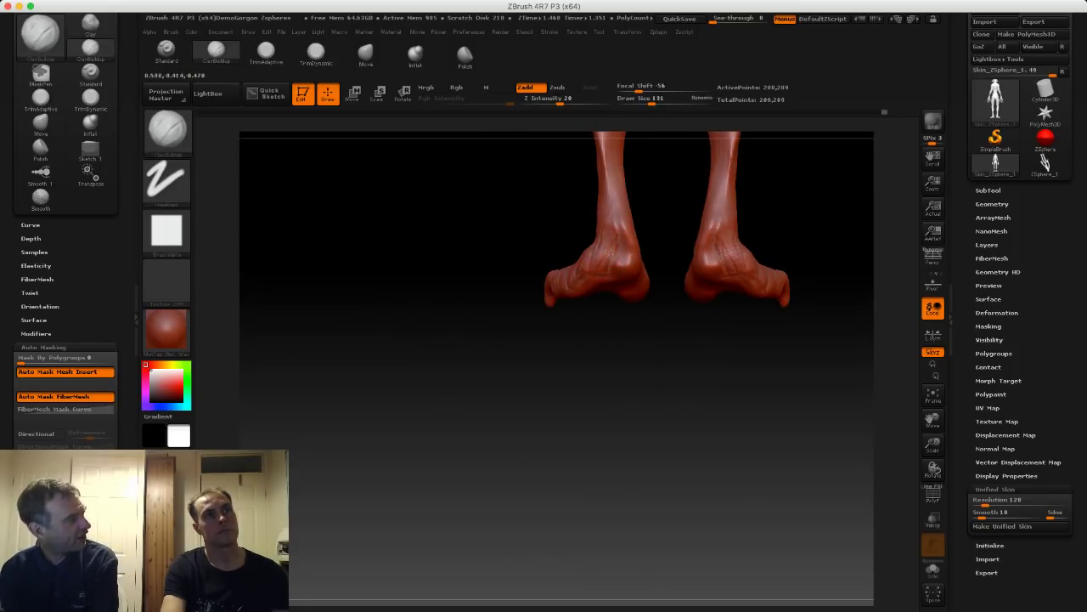
mouse_move(501, 242)
mouse_down()
mouse_move(556, 239)
mouse_move(582, 218)
mouse_up()
shift+drag(630, 286, 500, 253)
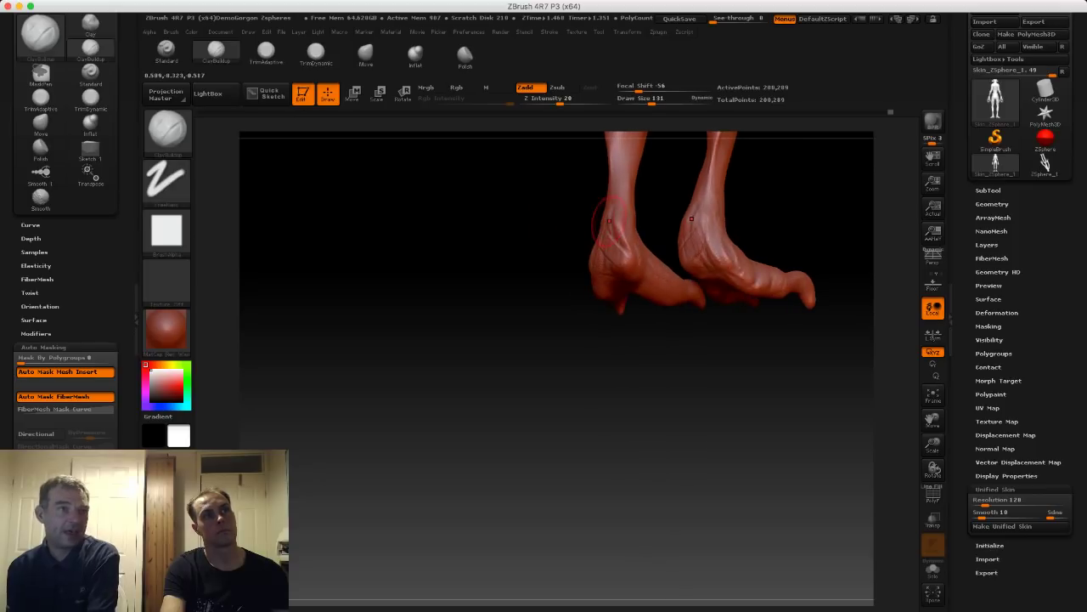
drag(608, 225, 611, 243)
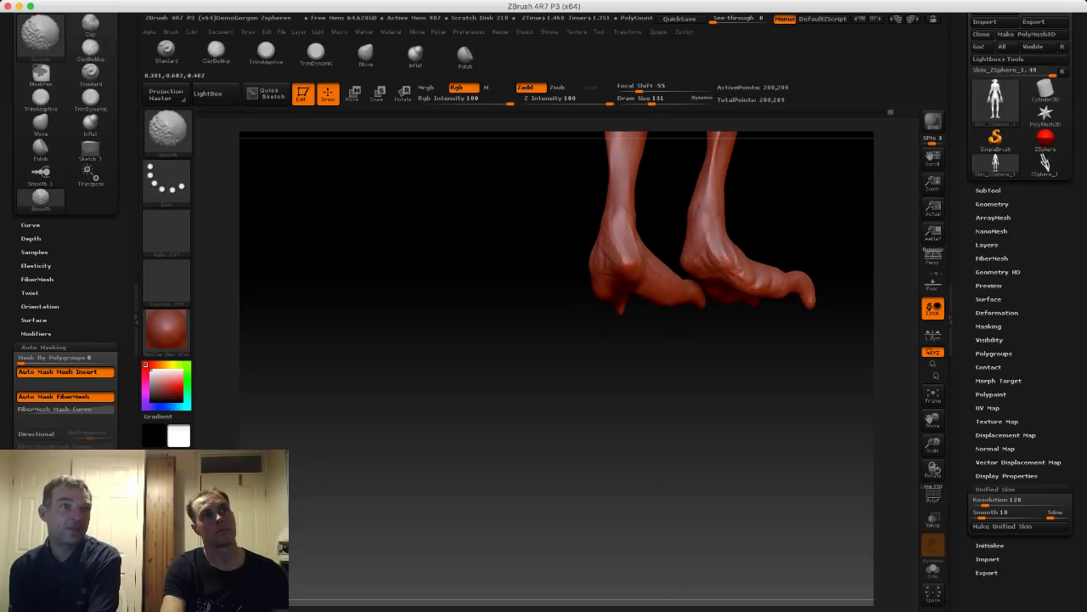
Smooth the clay strokes around the heels and ankle sides to blend them into the lower legs.
shift+drag(537, 254, 584, 252)
alt+drag(477, 255, 528, 249)
mouse_move(658, 340)
mouse_down()
mouse_move(574, 365)
mouse_move(550, 355)
mouse_up()
shift+drag(625, 321, 598, 320)
drag(560, 365, 498, 366)
shift+drag(608, 328, 614, 314)
drag(517, 300, 663, 303)
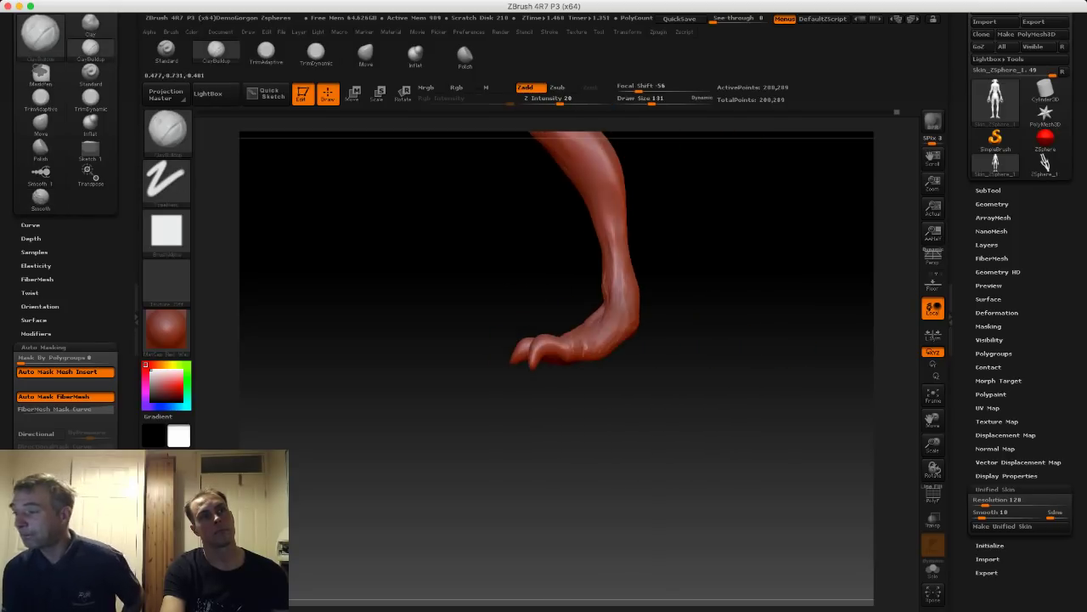
Refine the tops of the feet and the front of the ankles with ClayBuildup and smoothing, and quick-save the project.
key(shift)
drag(438, 299, 542, 299)
key(shift)
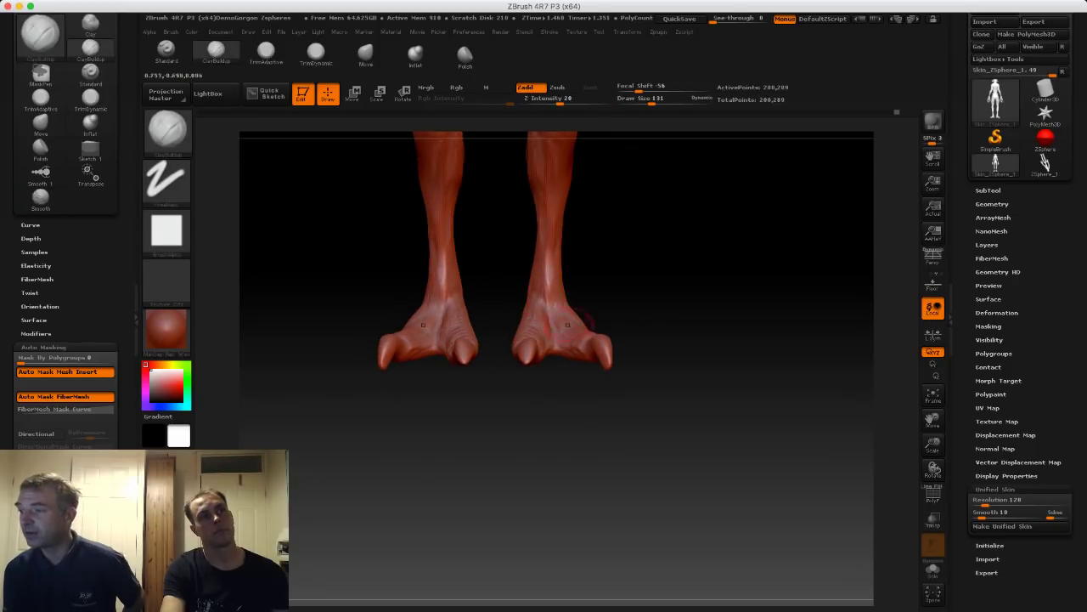
drag(667, 330, 616, 332)
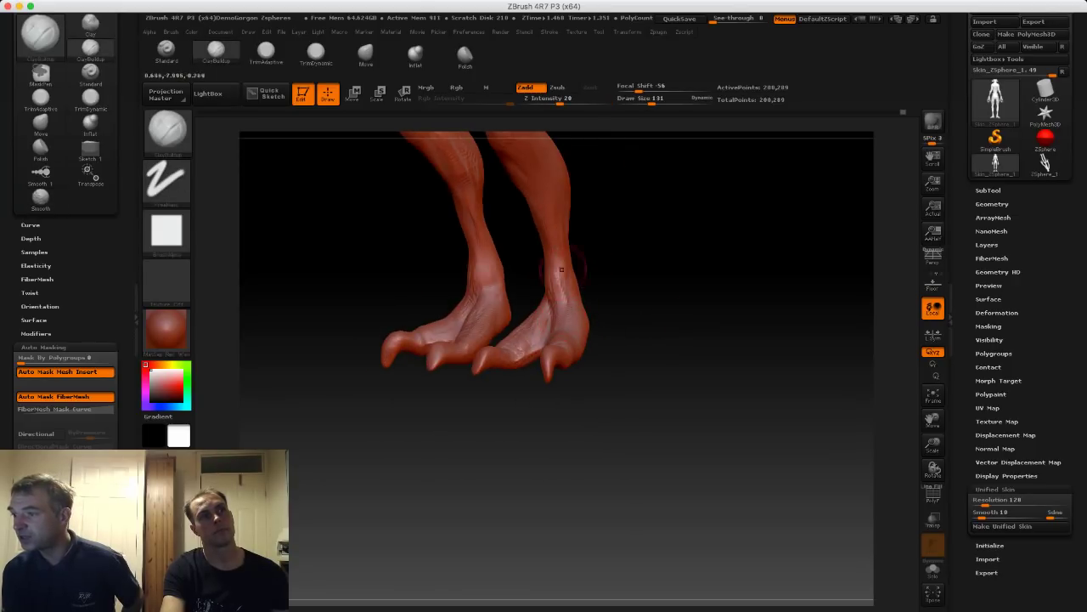
drag(596, 274, 661, 277)
key(shift)
key(9)
Reshape the calf and shin profile below the knee in side view with a large Move brush, smoothing the lower leg.
alt+drag(620, 311, 617, 272)
shift+drag(645, 271, 617, 395)
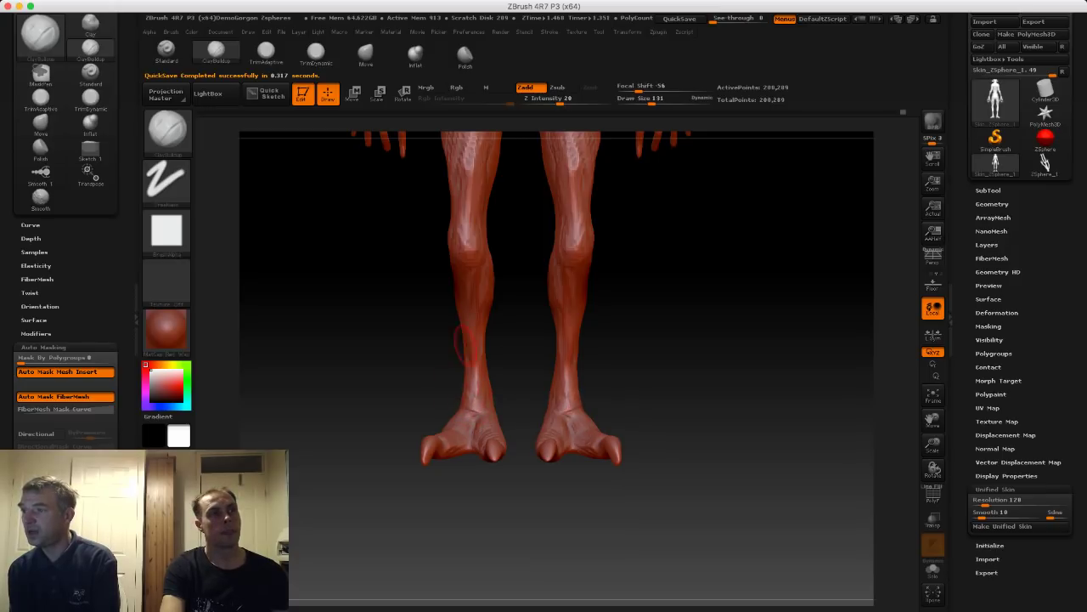
drag(414, 330, 464, 314)
mouse_move(480, 255)
mouse_down()
mouse_move(413, 243)
mouse_move(346, 134)
mouse_up()
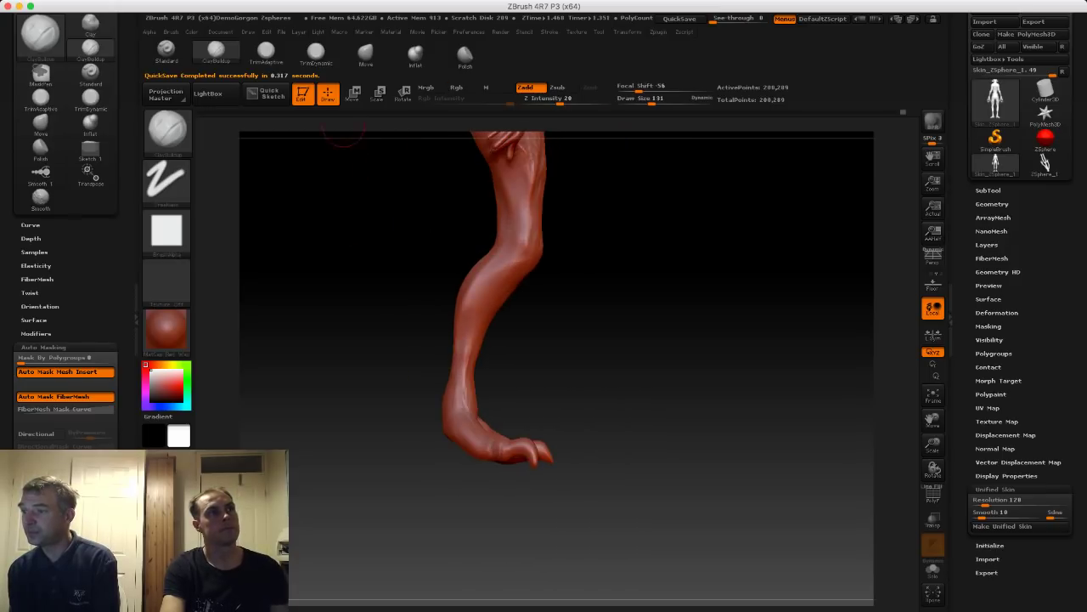
click(365, 56)
key(s)
click(486, 318)
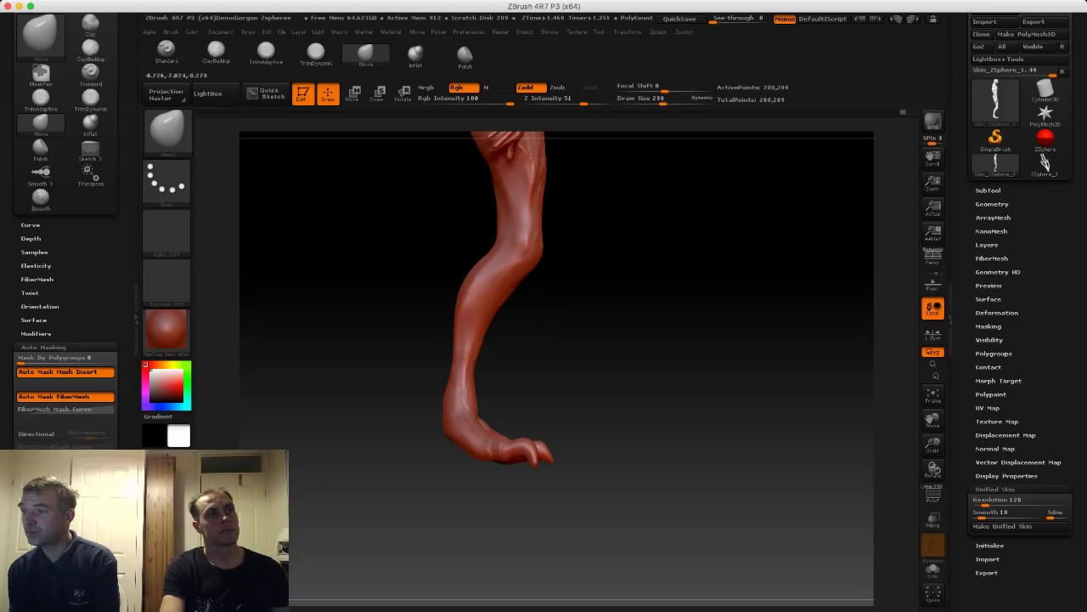
drag(476, 258, 471, 250)
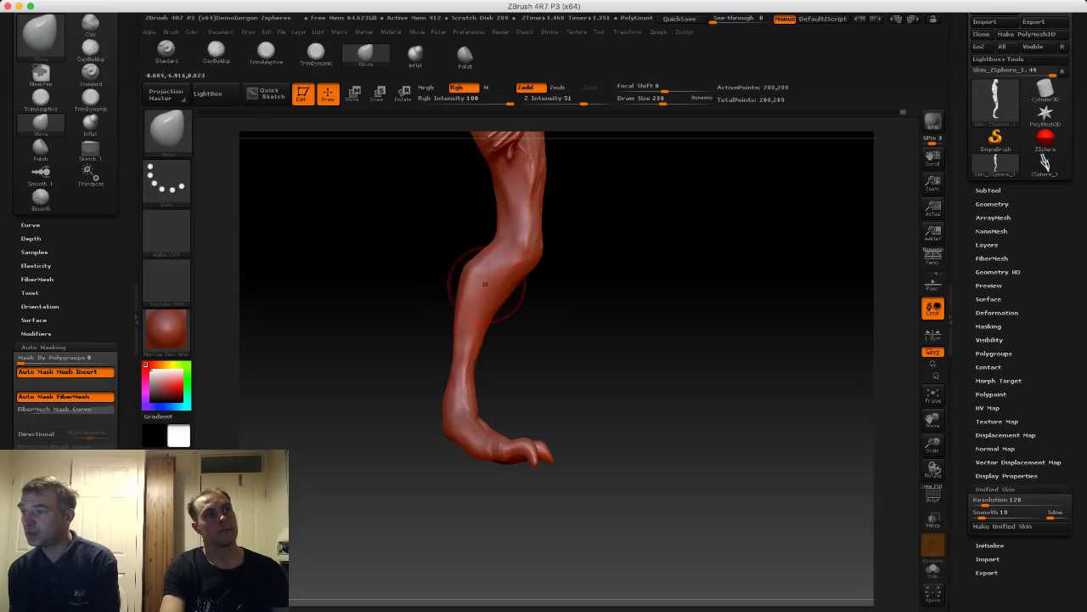
drag(501, 288, 495, 283)
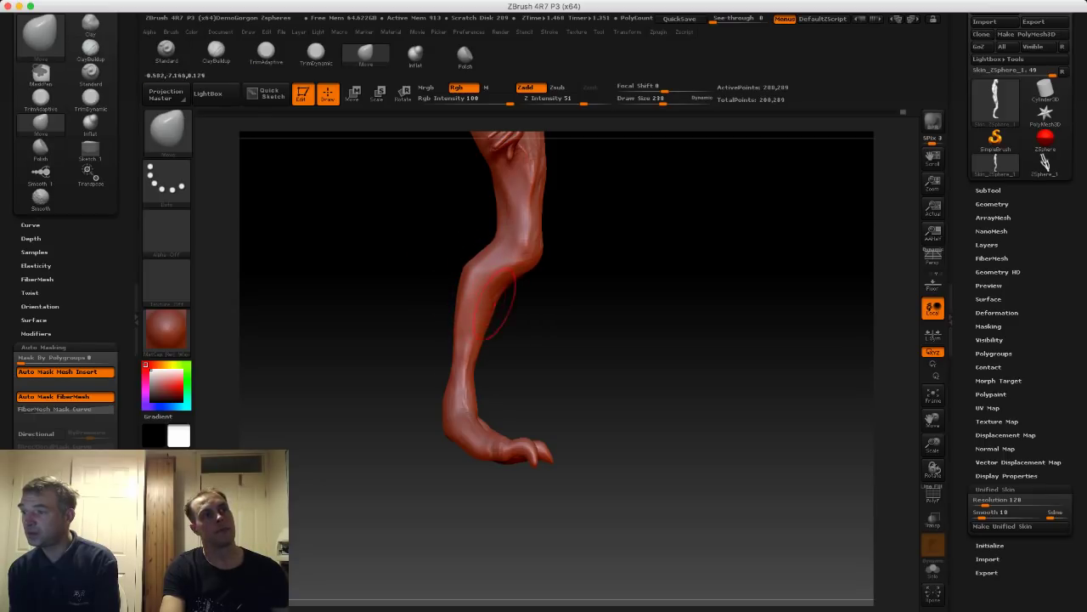
shift+drag(481, 332, 473, 344)
mouse_move(441, 300)
shift+mouse_down()
mouse_move(476, 295)
mouse_move(445, 328)
mouse_move(448, 318)
mouse_move(417, 331)
mouse_move(447, 360)
shift+mouse_up()
Build up the calf muscles and tendons on the lower legs with ClayBuildup at draw size 160, smoothing the strokes.
click(216, 53)
key(s)
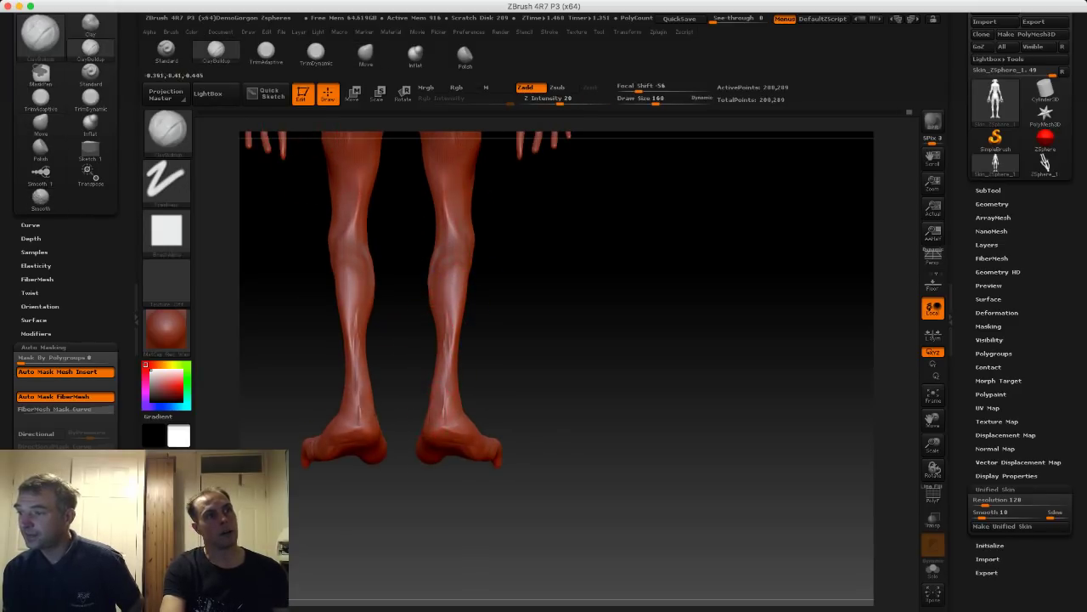
key(shift)
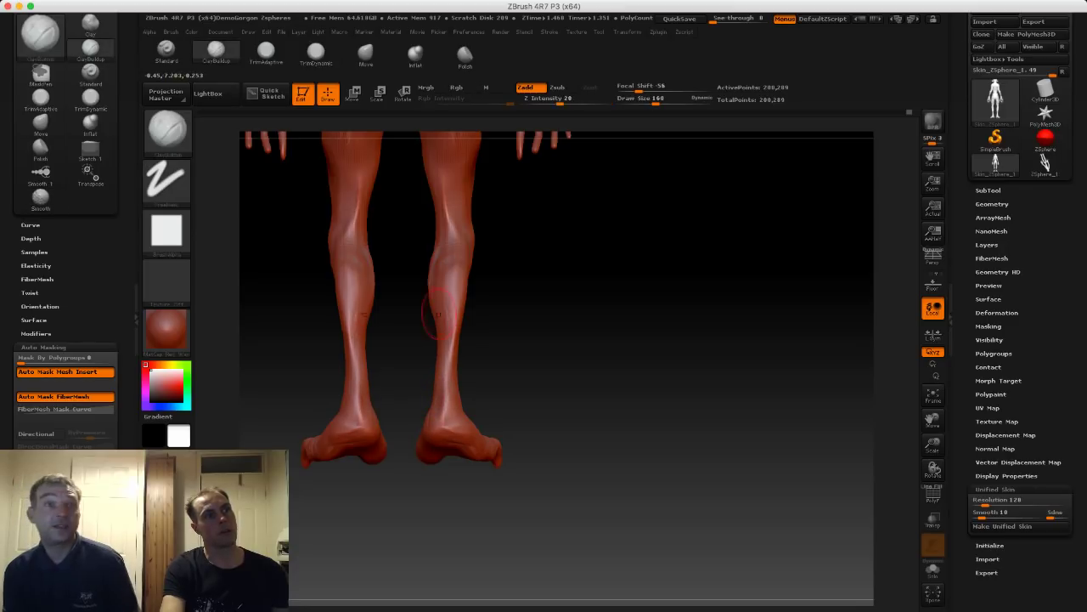
drag(447, 293, 447, 344)
key(shift)
shift+drag(447, 293, 446, 339)
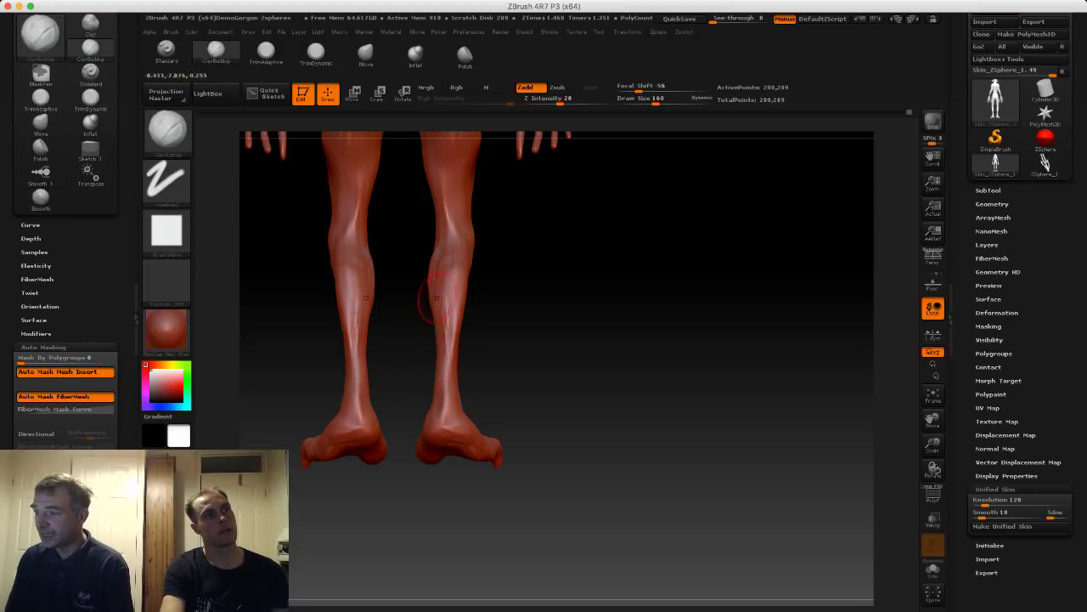
drag(450, 263, 452, 297)
mouse_move(663, 357)
alt+mouse_down()
mouse_move(663, 297)
mouse_move(656, 408)
alt+mouse_up()
mouse_move(366, 344)
mouse_down()
mouse_move(372, 297)
mouse_move(376, 314)
mouse_up()
drag(620, 356, 807, 357)
drag(442, 293, 451, 344)
Examine the full figure's proportions from the front and the forms of the pelvis and thighs up close.
mouse_move(547, 391)
alt+mouse_down()
mouse_move(549, 346)
mouse_move(450, 350)
mouse_move(544, 332)
mouse_move(586, 416)
alt+mouse_up()
drag(586, 416, 510, 417)
alt+drag(466, 284, 467, 330)
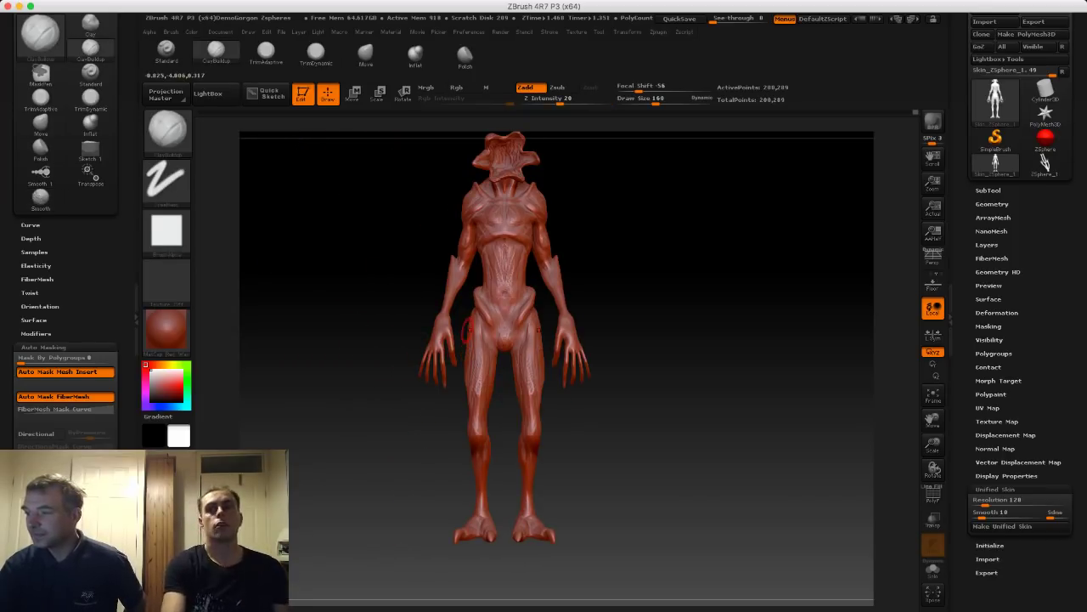
drag(380, 208, 336, 213)
alt+drag(336, 212, 395, 353)
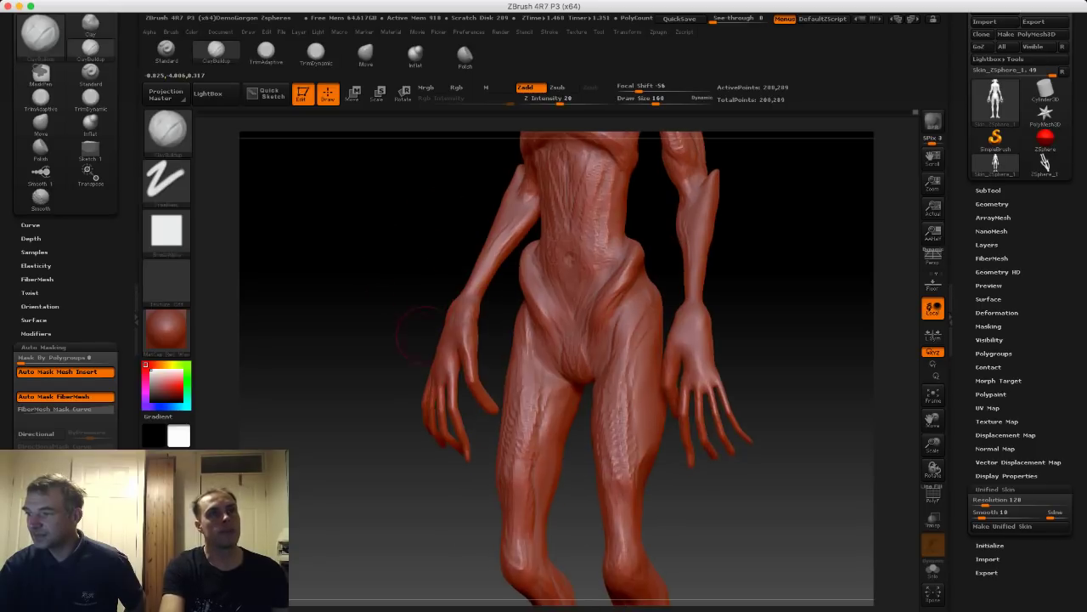
Switch to the SnakeHook brush with the draw size set to 39.
alt+drag(386, 183, 410, 390)
alt+drag(408, 267, 416, 429)
alt+drag(476, 235, 454, 416)
key(s)
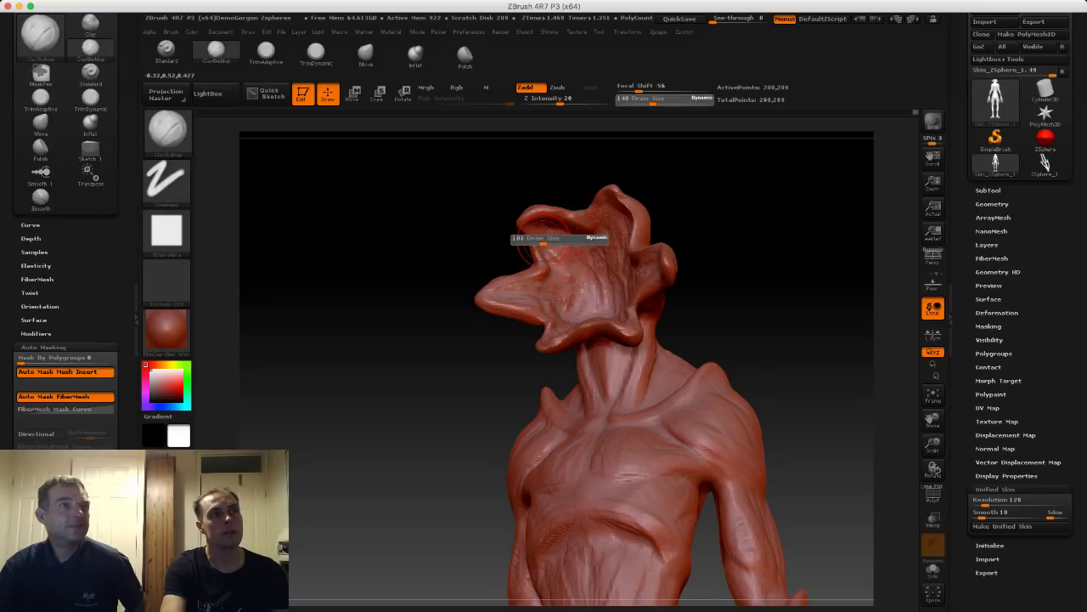
click(531, 244)
alt+drag(467, 235, 480, 254)
alt+drag(472, 476, 478, 266)
key(b)
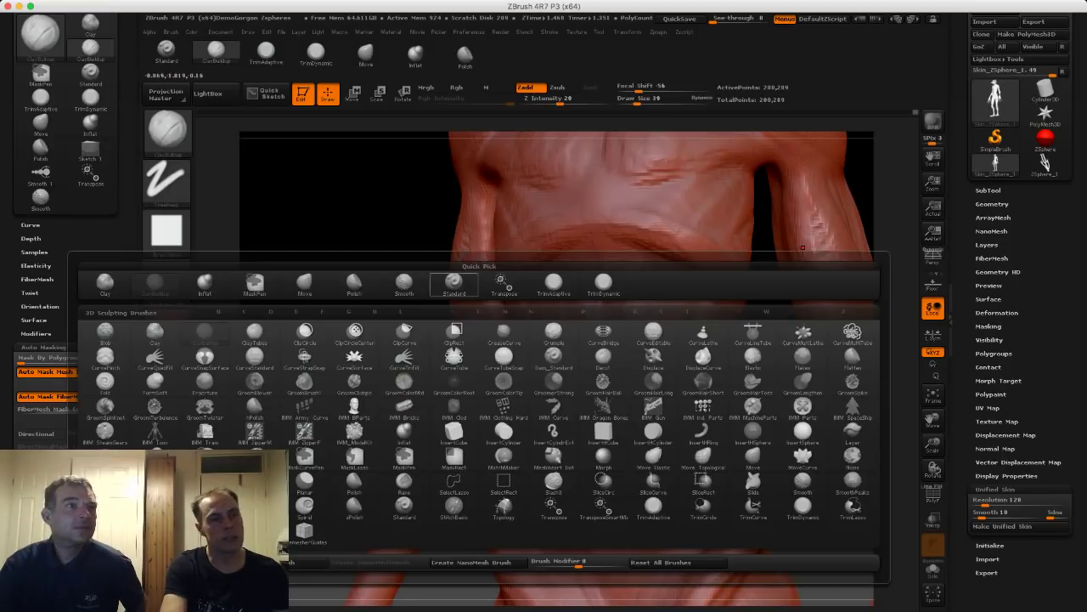
key(s)
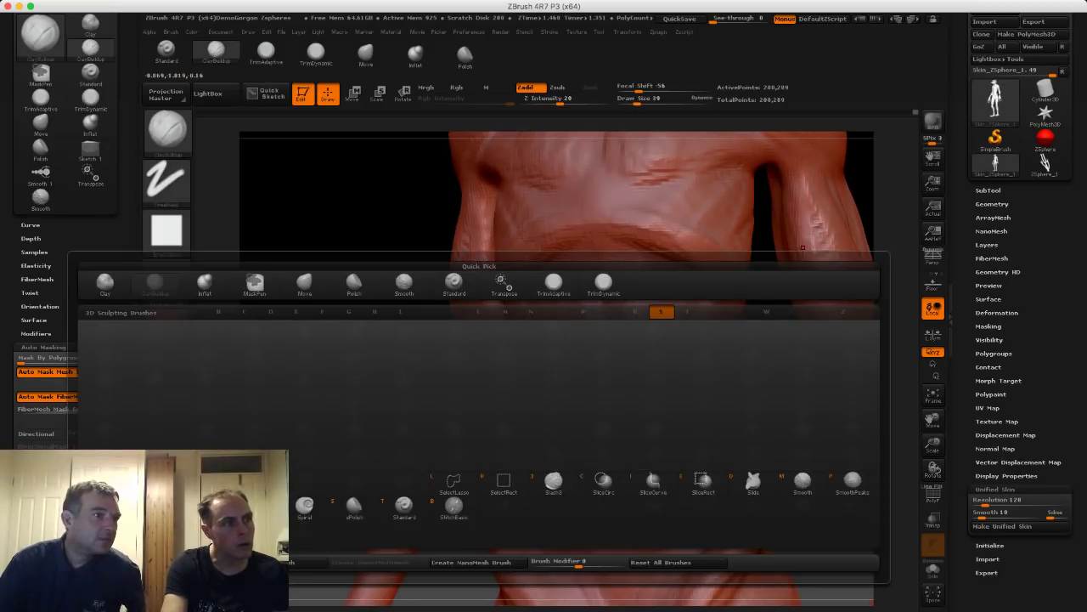
key(h)
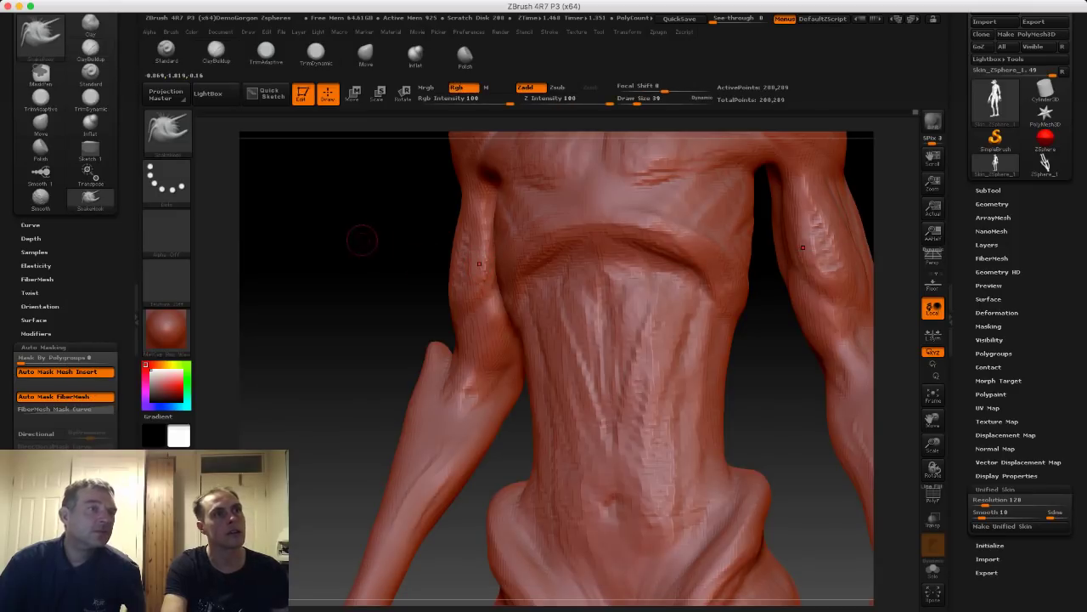
Pull a row of small tooth-like spikes from the inner surface of a side head petal with SnakeHook, reducing the draw size to 8.
alt+drag(362, 241, 360, 454)
alt+drag(345, 311, 316, 461)
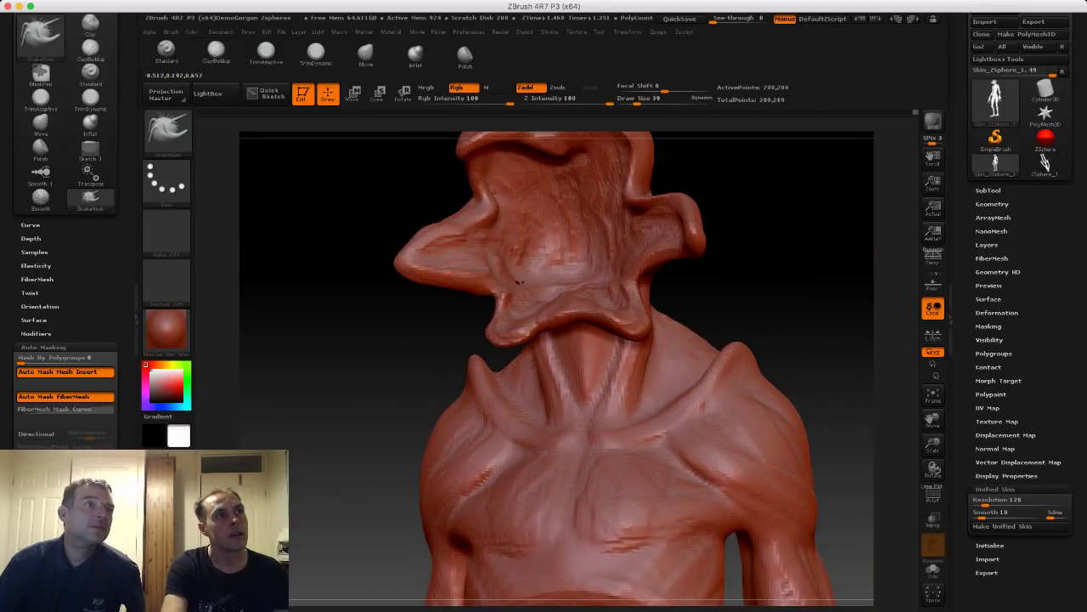
mouse_move(365, 244)
mouse_down()
mouse_move(425, 276)
mouse_move(435, 245)
mouse_up()
key(s)
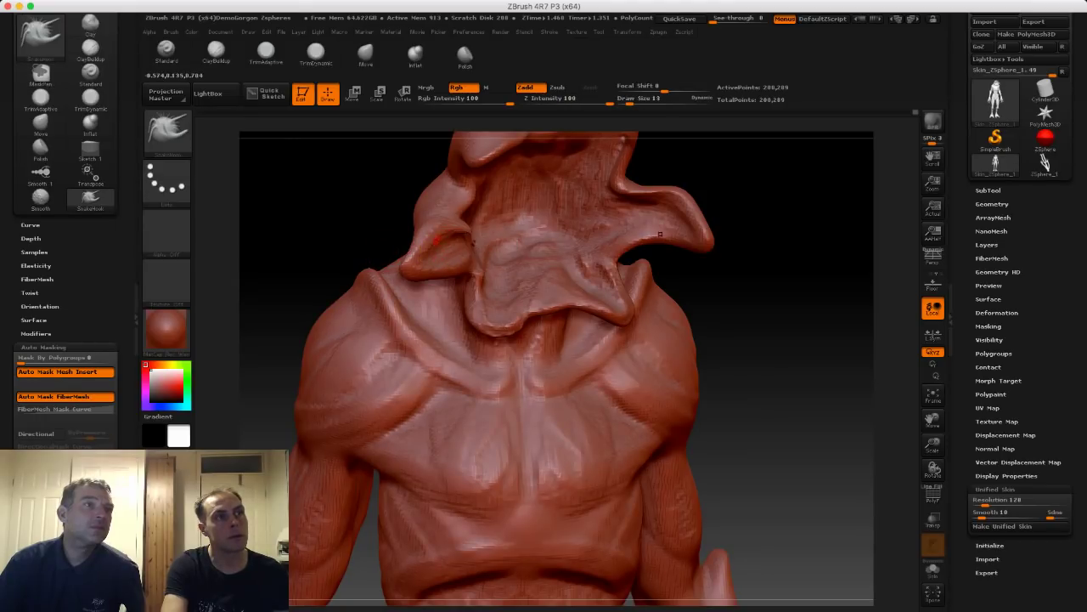
key(s)
click(436, 244)
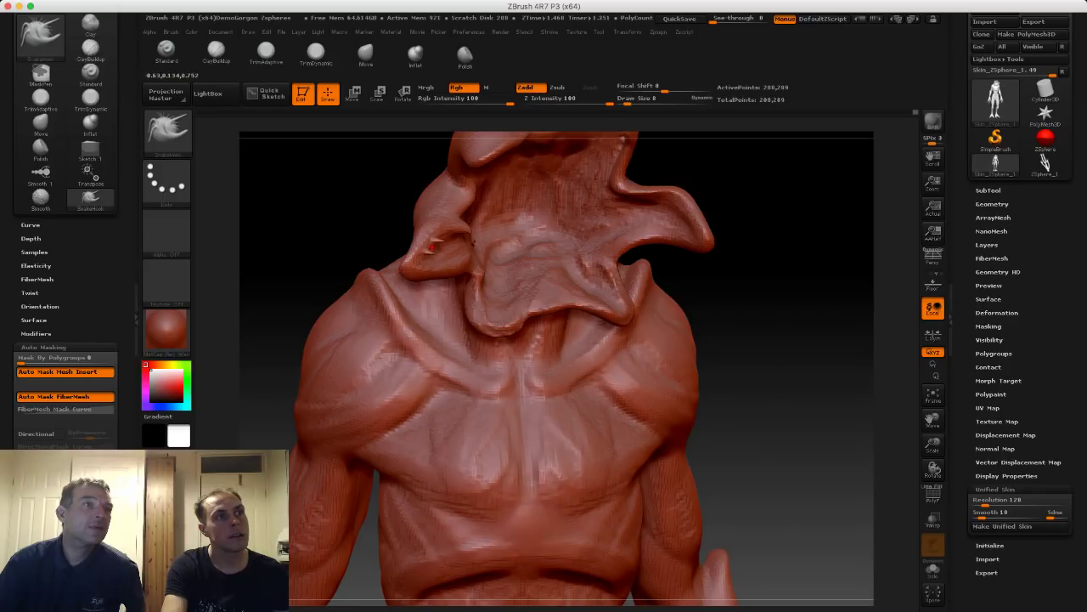
mouse_move(431, 247)
mouse_down()
mouse_move(434, 236)
mouse_move(380, 242)
mouse_move(424, 240)
mouse_move(387, 234)
mouse_move(398, 239)
mouse_up()
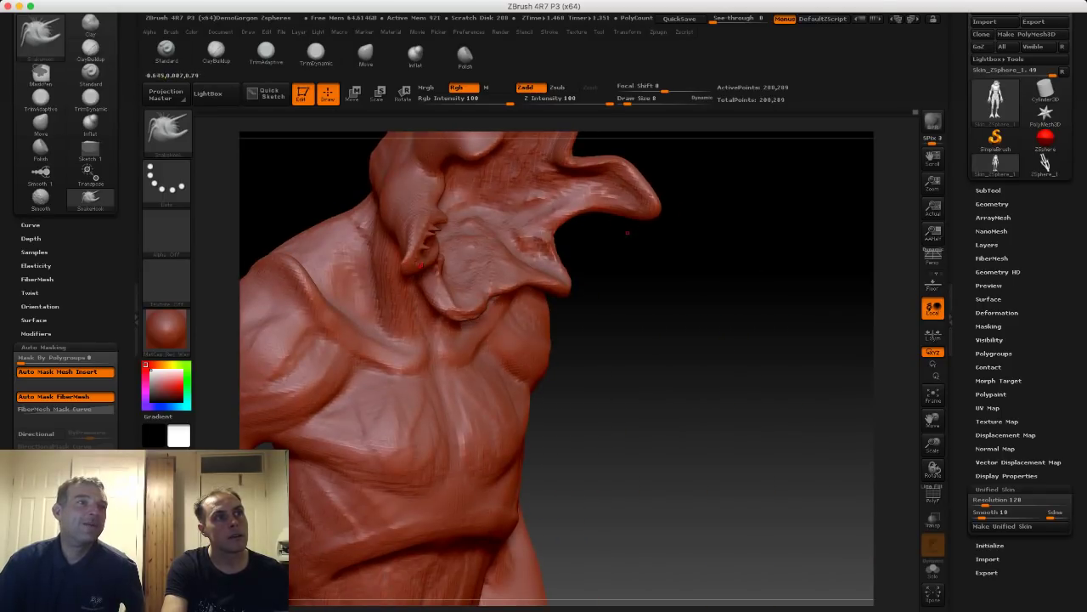
mouse_move(337, 219)
mouse_down()
mouse_move(356, 230)
mouse_move(318, 207)
mouse_move(311, 227)
mouse_up()
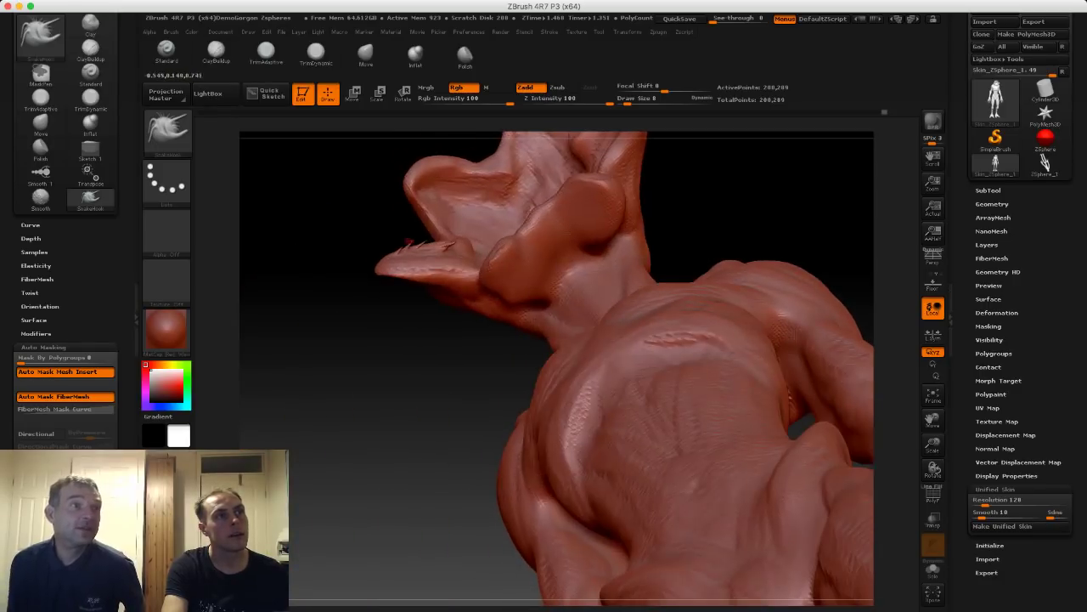
Undo the SnakeHook stroke made at draw size 39 and pull larger teeth from the side petal's inner surface at draw size 20.
key(])
key(])
key(])
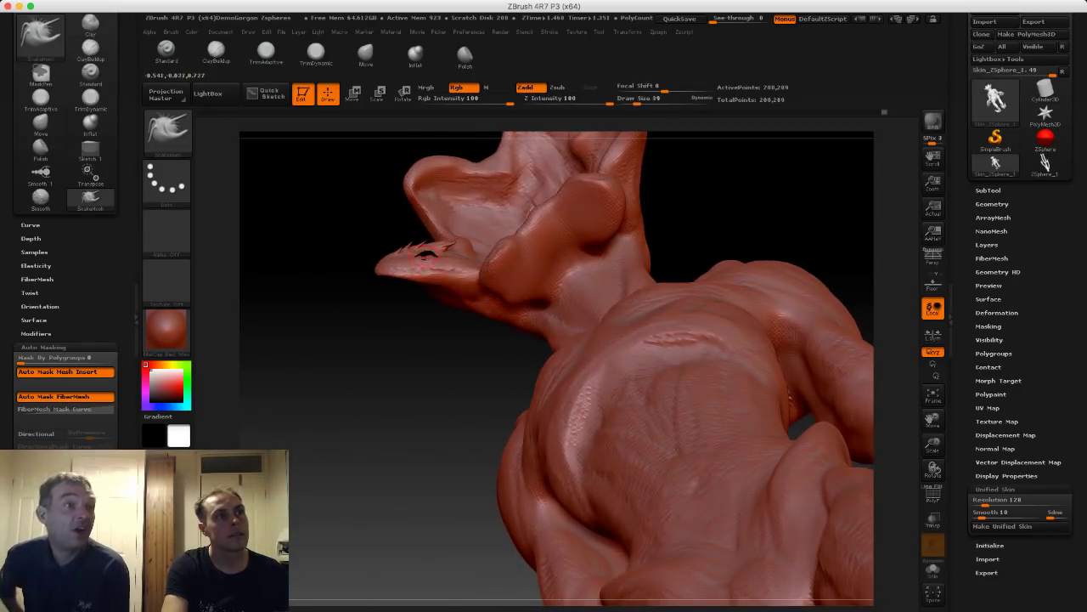
key(ctrl+z)
key(s)
drag(417, 262, 412, 262)
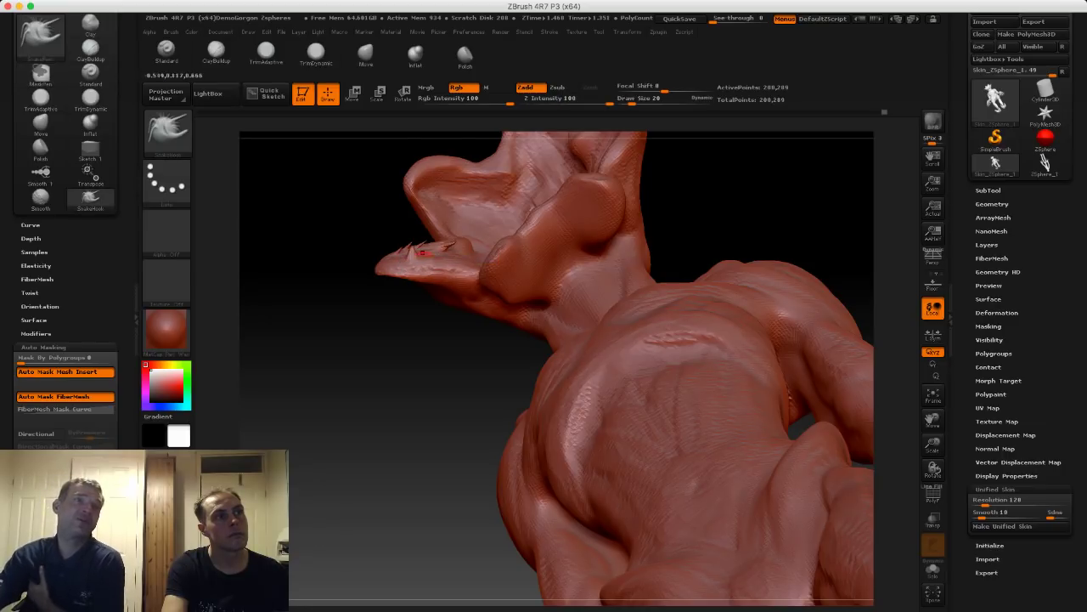
mouse_move(351, 212)
mouse_down()
mouse_move(324, 246)
mouse_move(322, 218)
mouse_up()
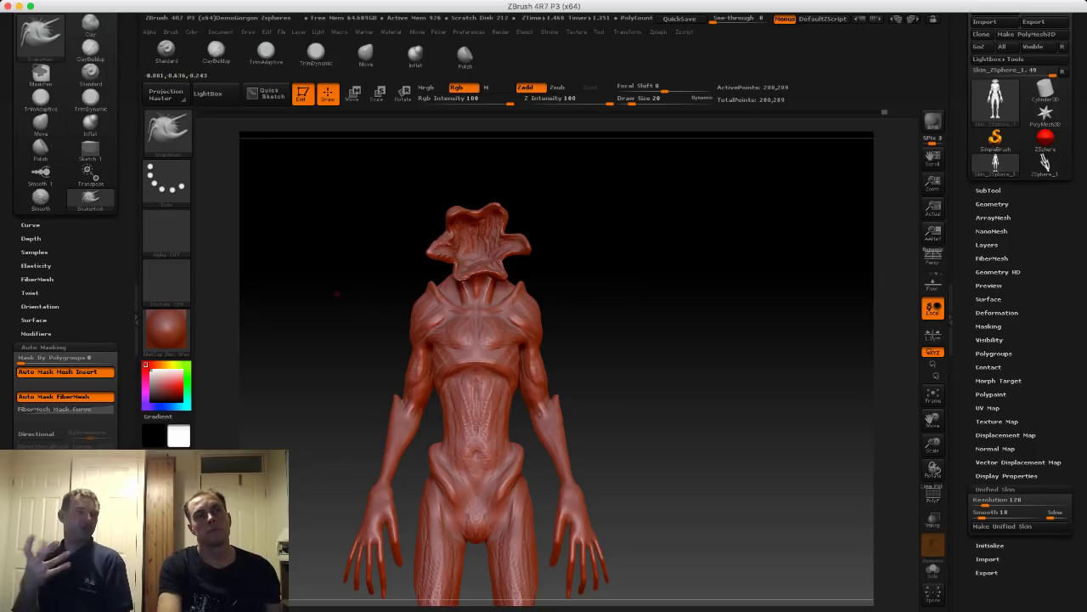
alt+drag(337, 294, 362, 328)
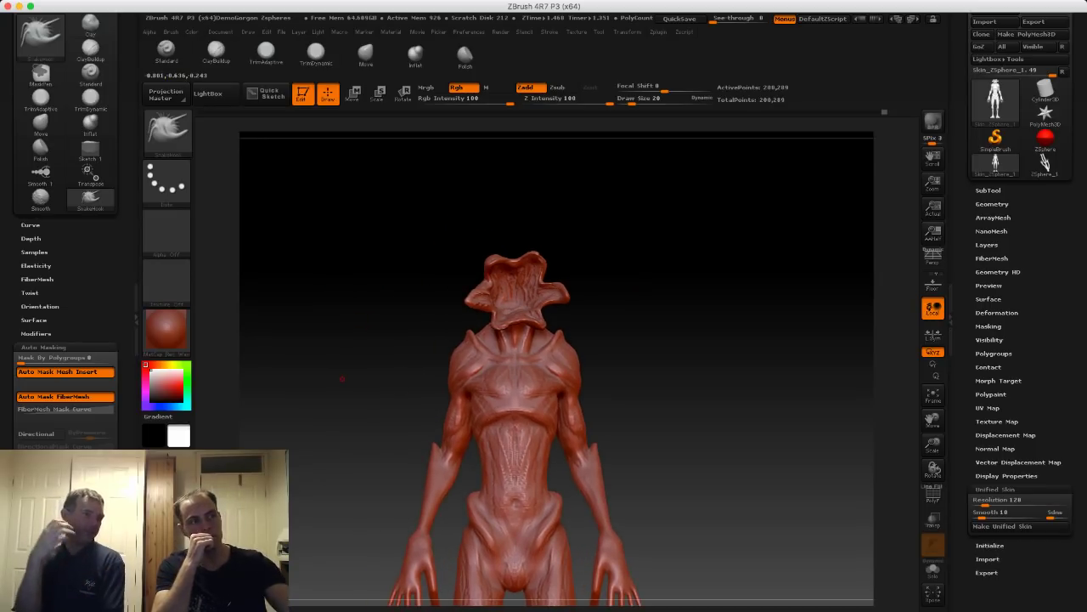
key(super+Tab)
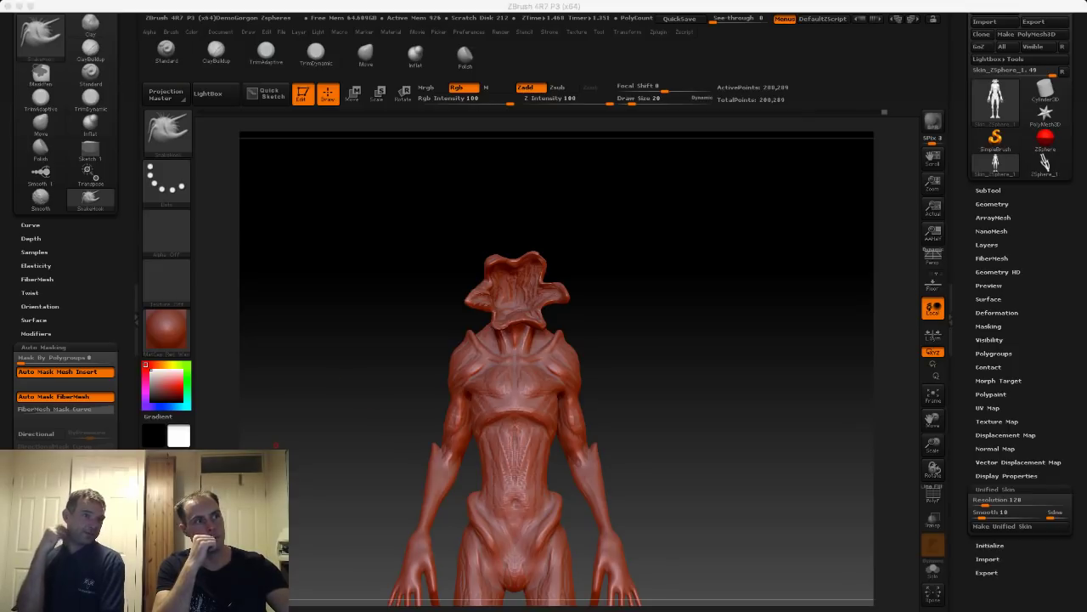